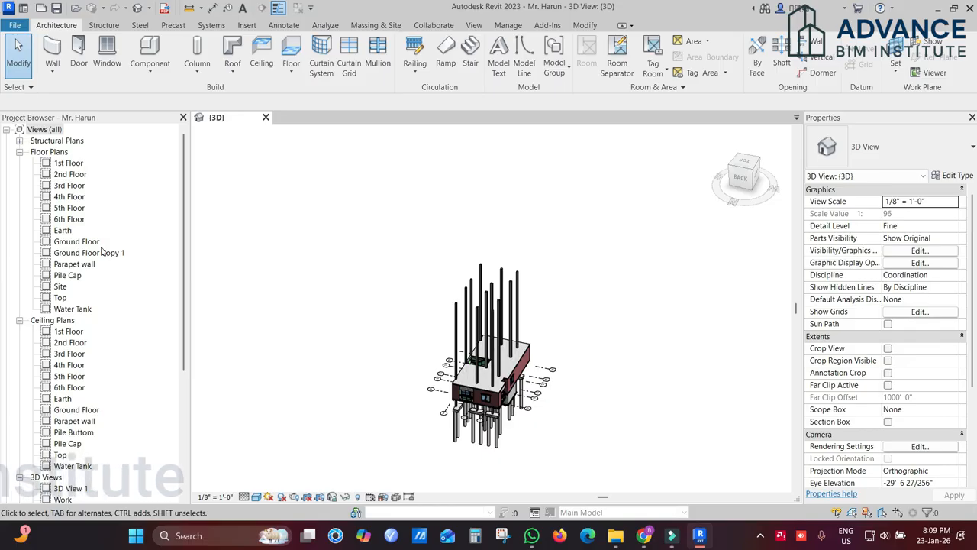
Step: Open the Ground Floor plan and start a new wall matching the existing Interior Finish Wall 1/2" at the building's upper edge
double_click(95, 242)
scroll(537, 299, up, 5)
middle_drag(435, 402, 569, 287)
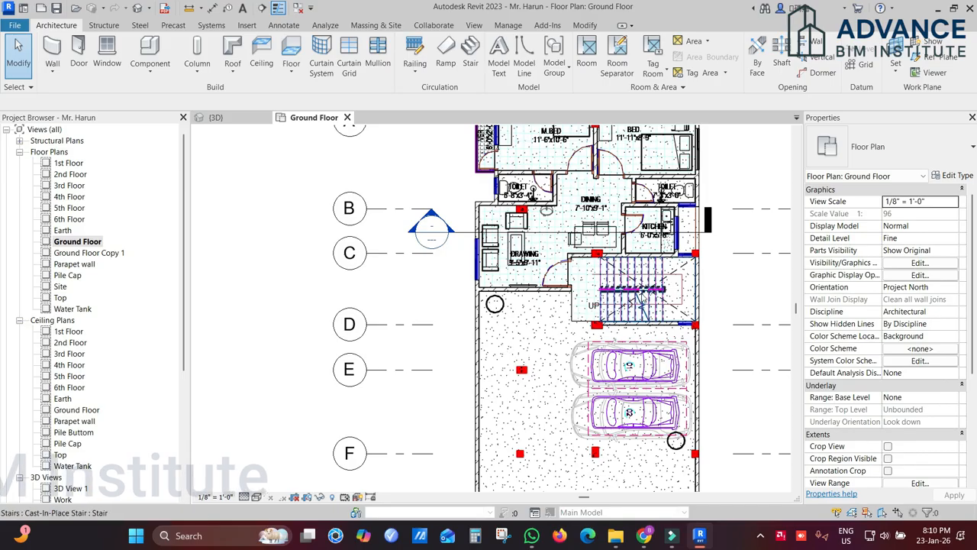
scroll(641, 299, up, 1)
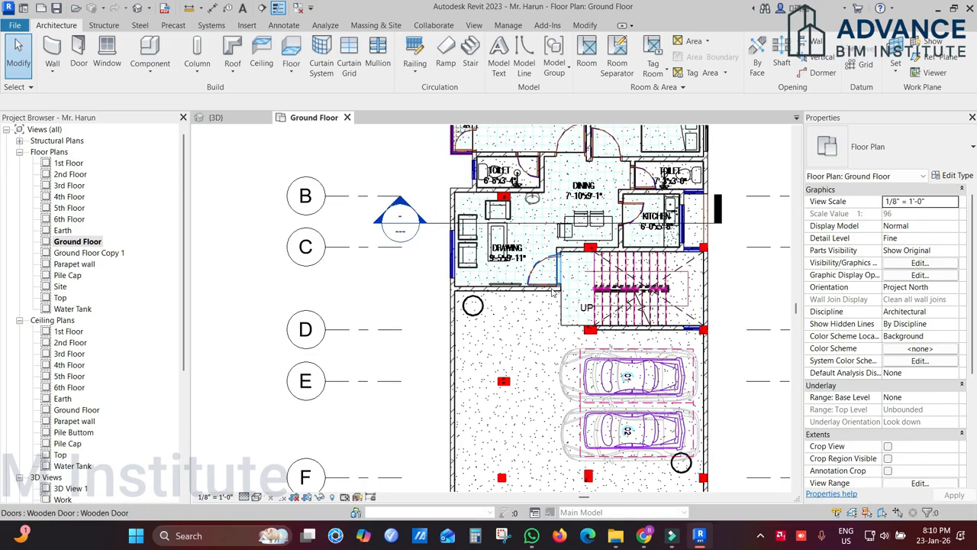
scroll(561, 309, up, 1)
scroll(458, 325, up, 1)
scroll(447, 326, up, 1)
middle_drag(458, 234, 458, 444)
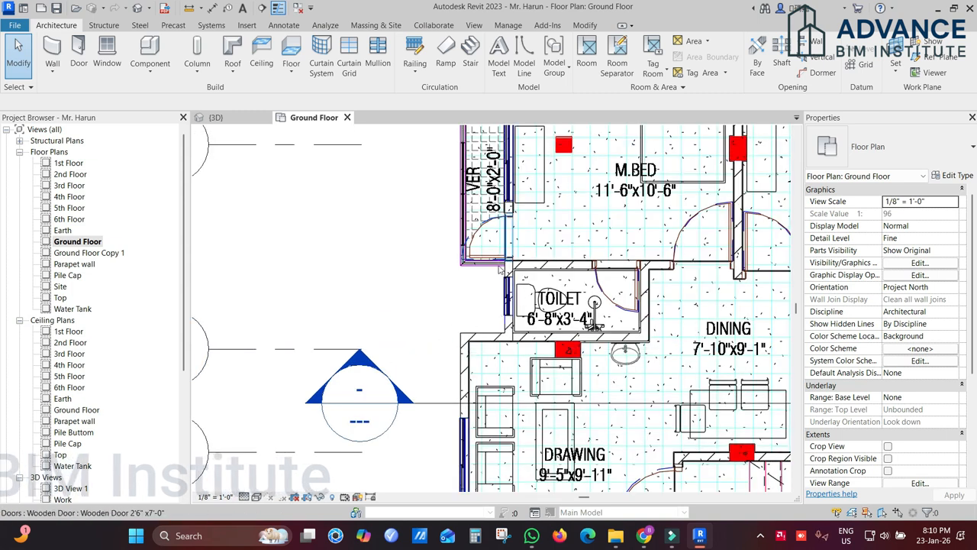
scroll(500, 268, down, 1)
scroll(481, 229, up, 3)
scroll(473, 221, up, 4)
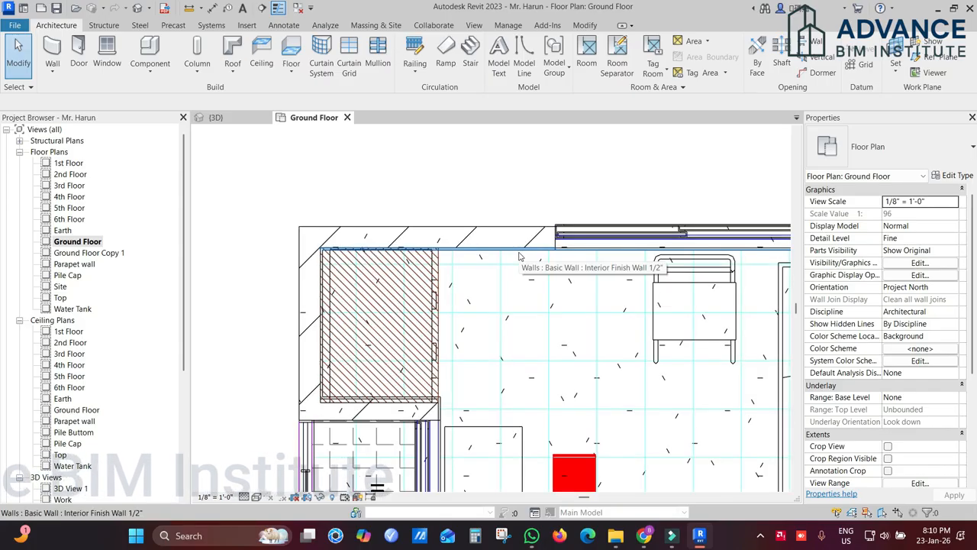
click(521, 251)
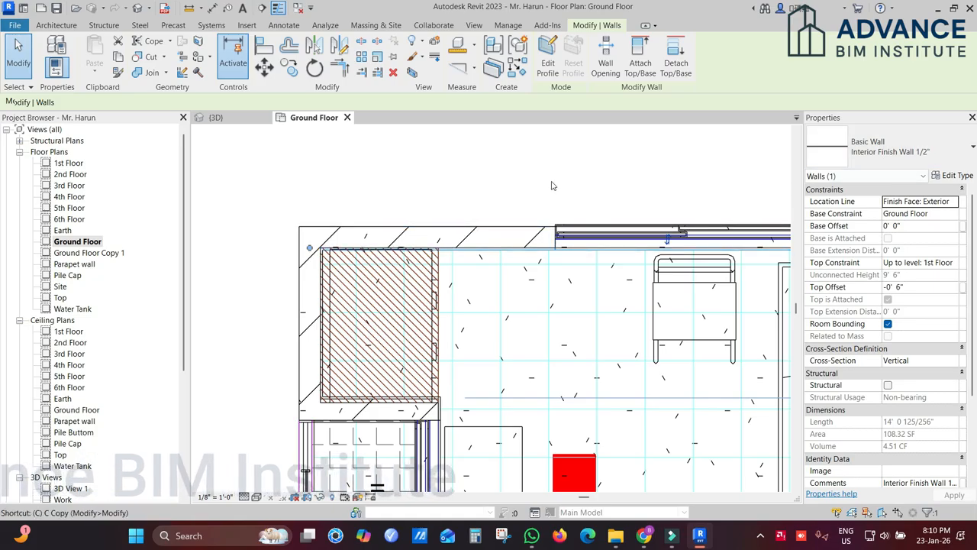
key(c)
key(s)
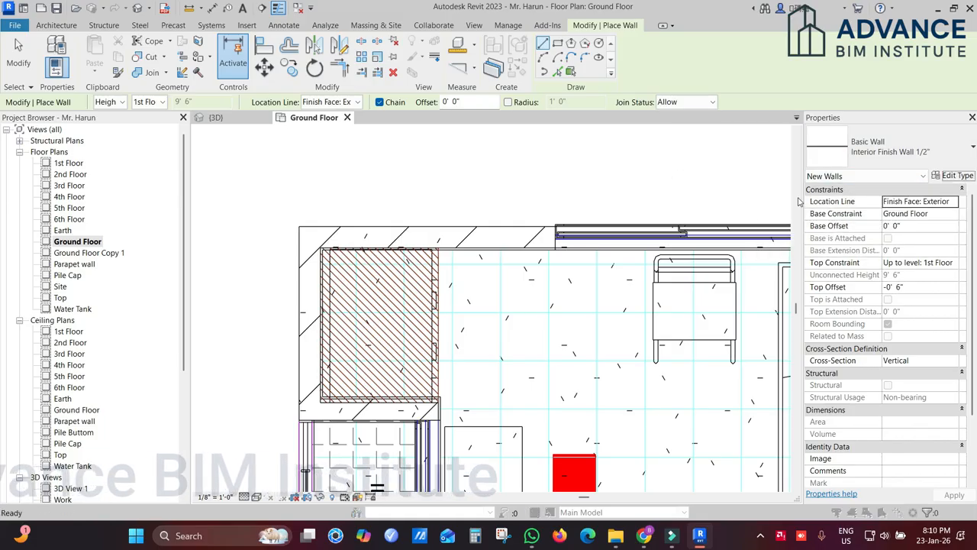
Step: Duplicate the wall type under the name Exterior Finish Wall 1/2"
click(950, 176)
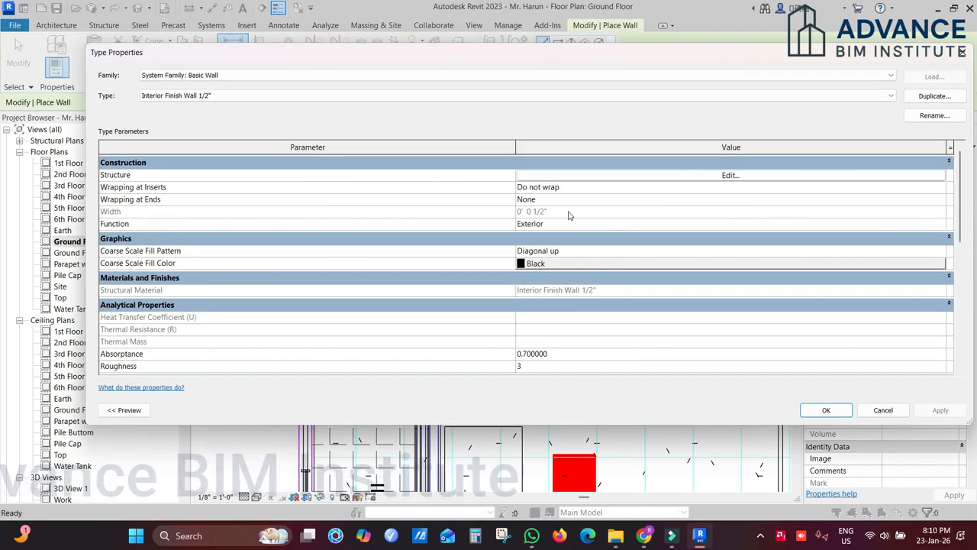
click(933, 97)
click(578, 282)
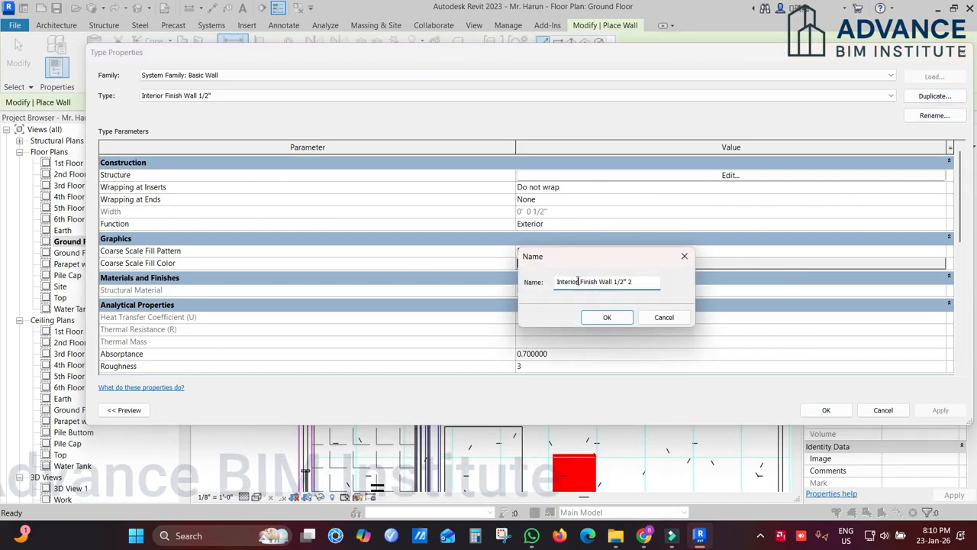
drag(575, 282, 554, 286)
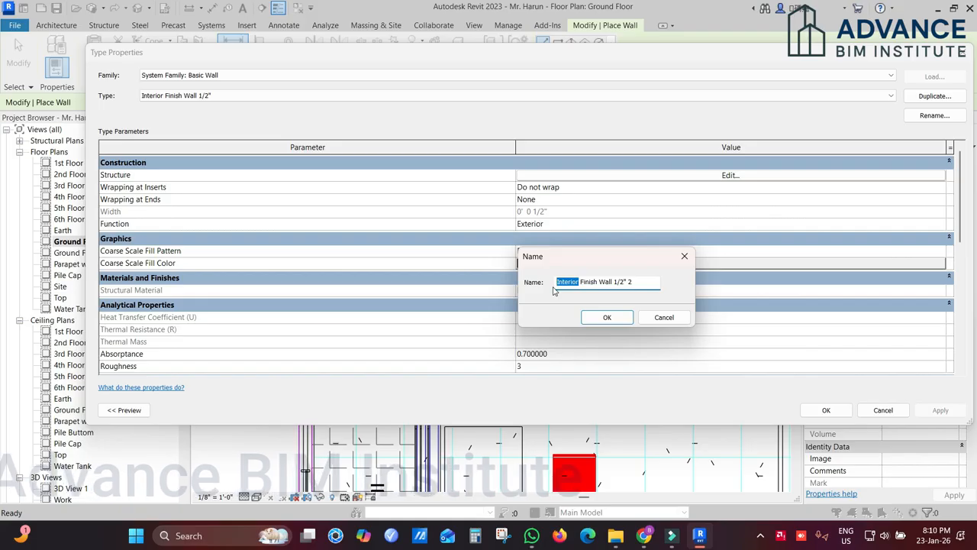
text(Exterior)
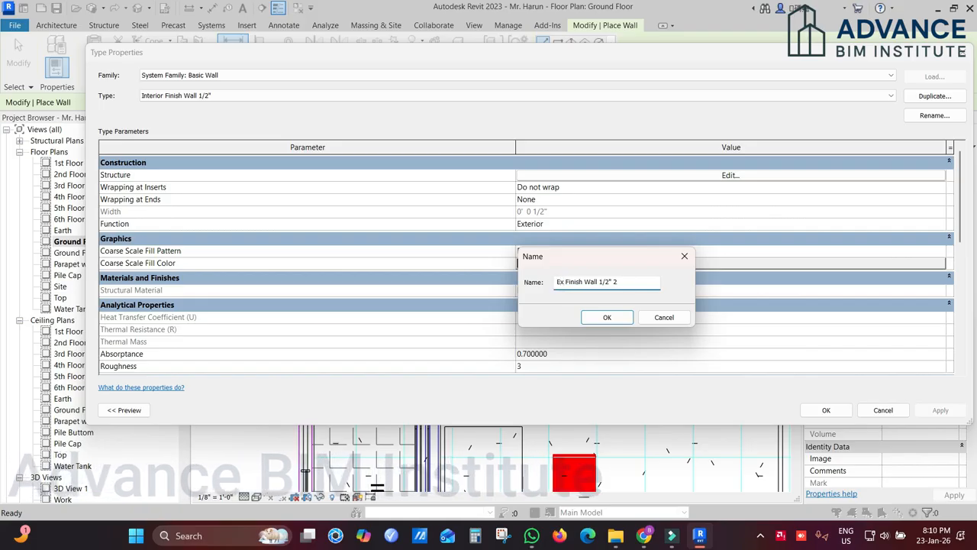
key(BackSpace)
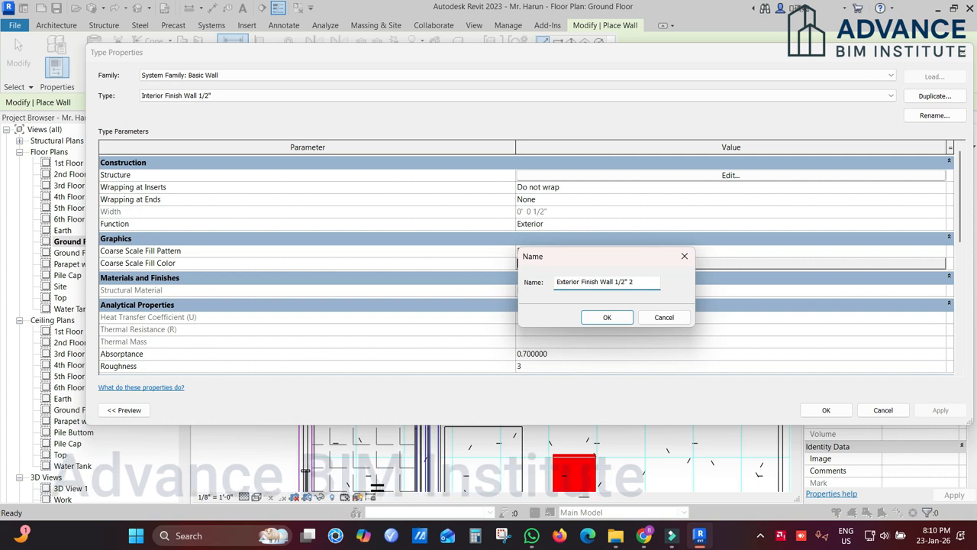
key(End)
key(BackSpace)
key(BackSpace)
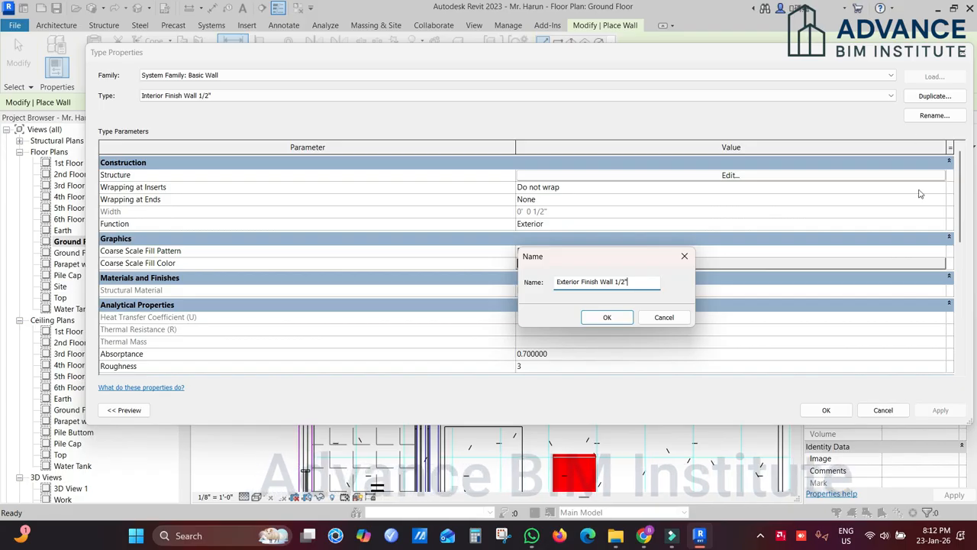
click(620, 318)
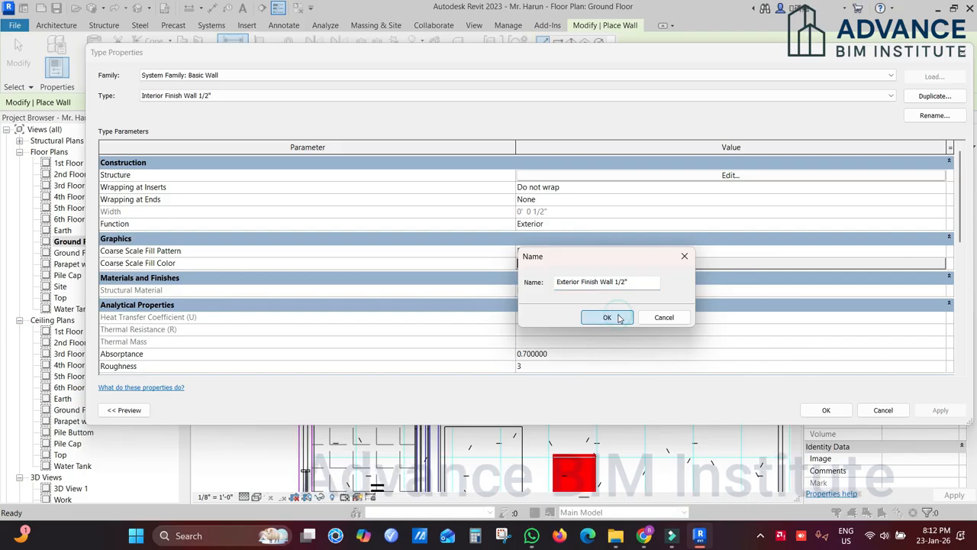
Step: In the new wall type's structure, duplicate the Finish 1 layer's material and name the copy Exterior Finish Wall 1/2"
click(704, 177)
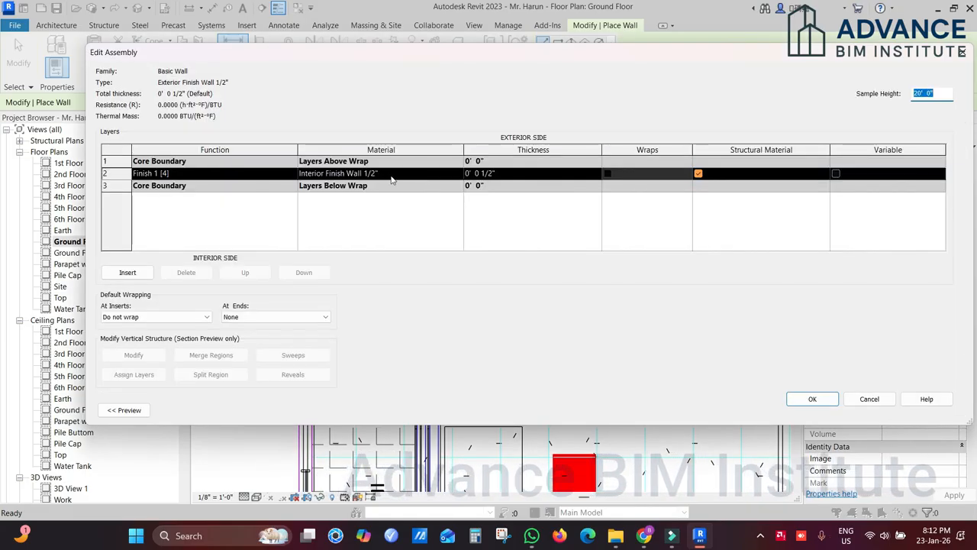
click(458, 175)
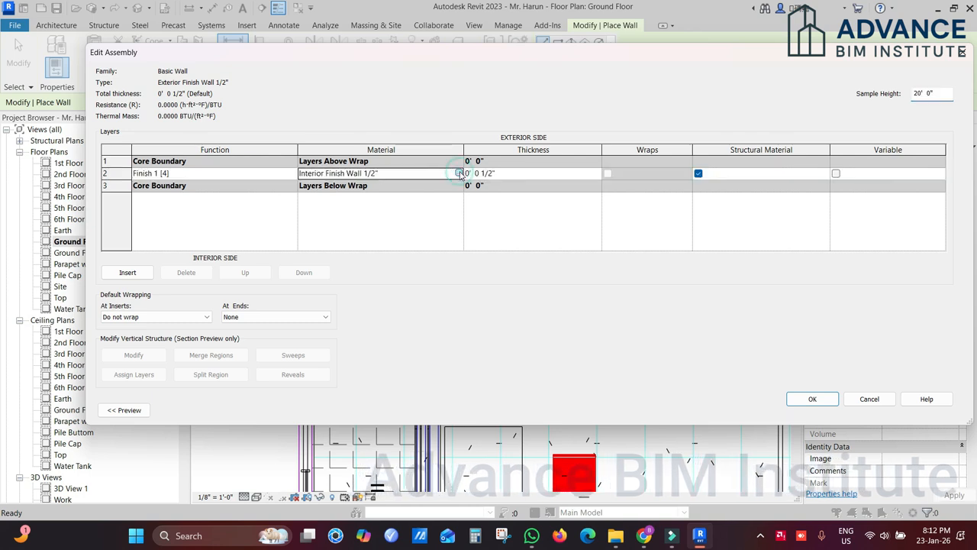
click(486, 173)
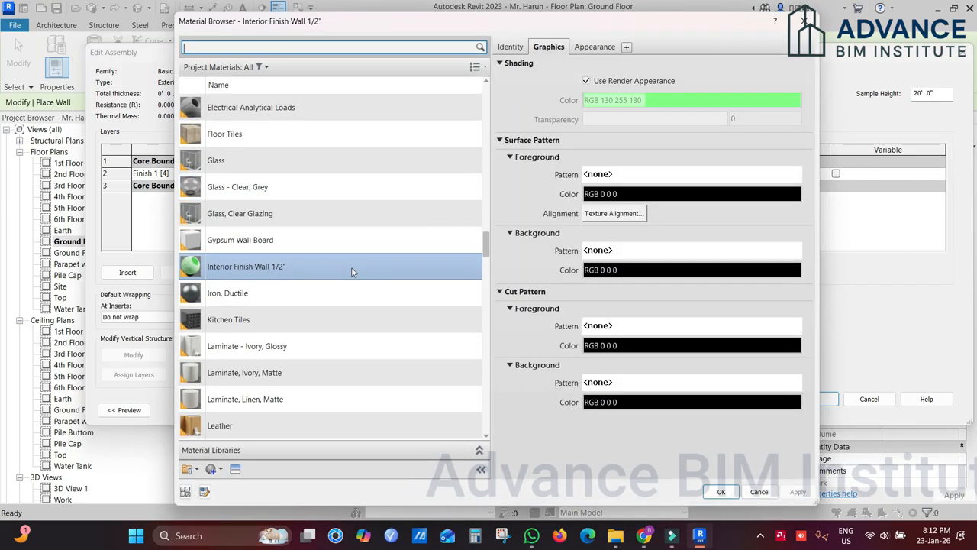
right_click(352, 271)
click(379, 290)
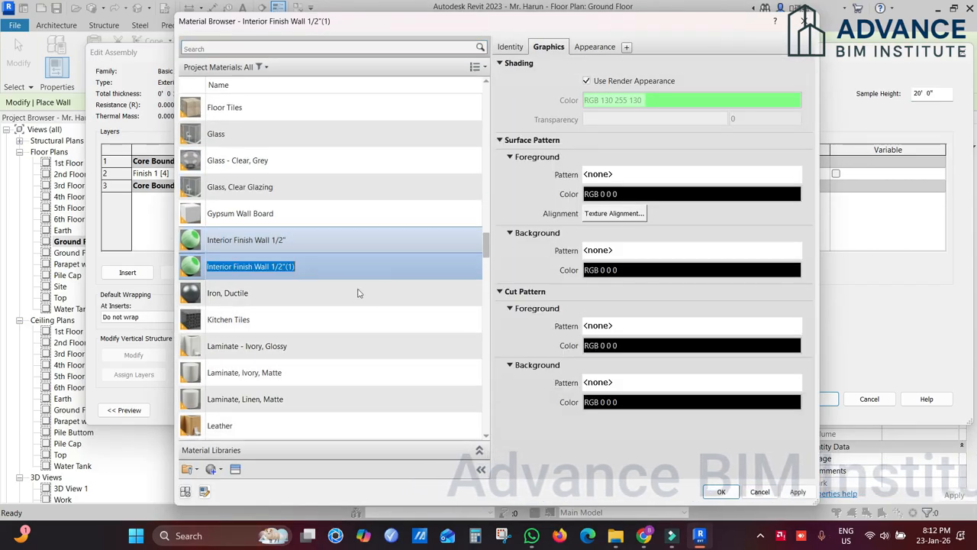
click(297, 266)
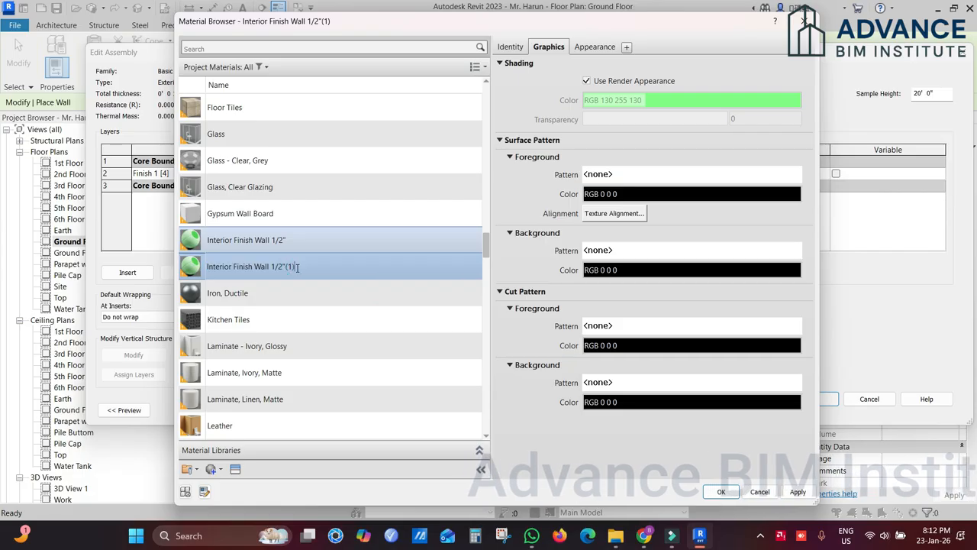
key(BackSpace)
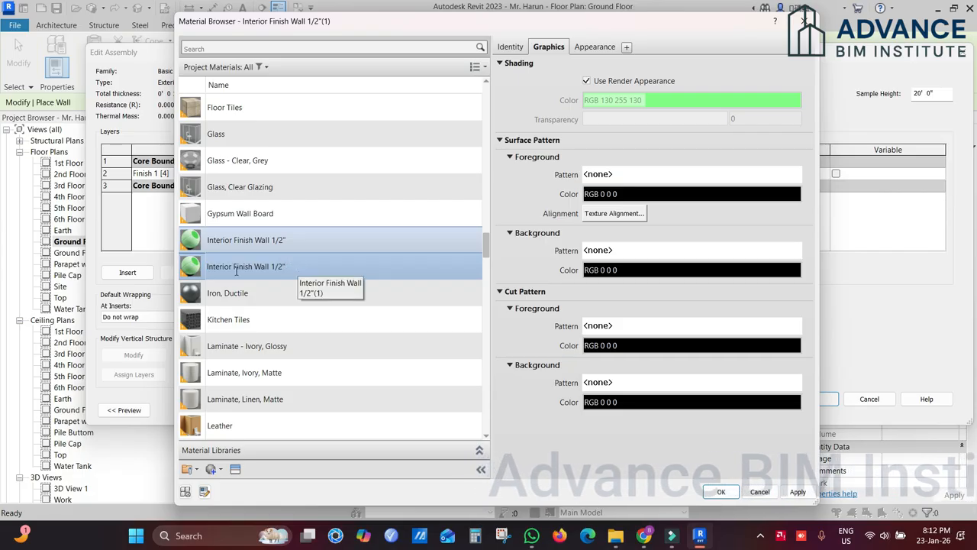
drag(232, 267, 208, 267)
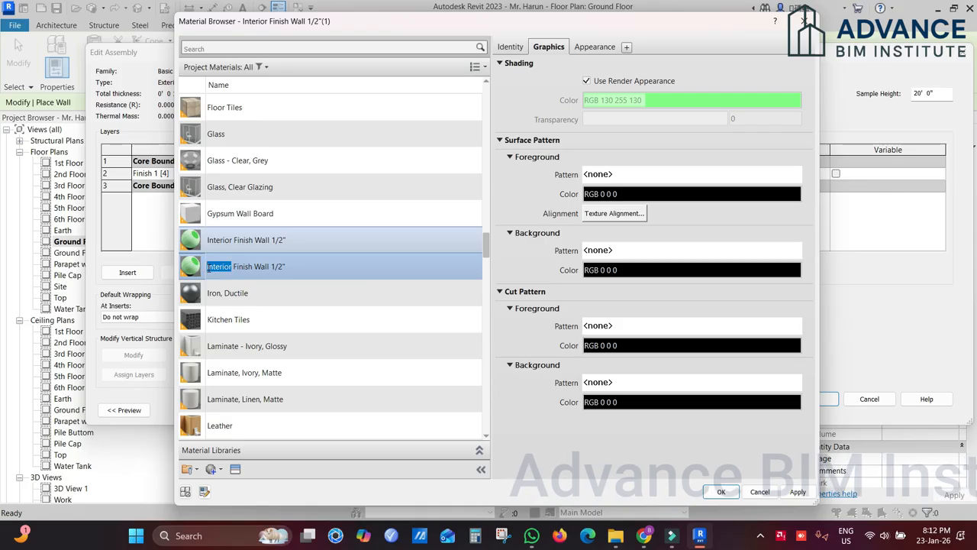
text(Exterior)
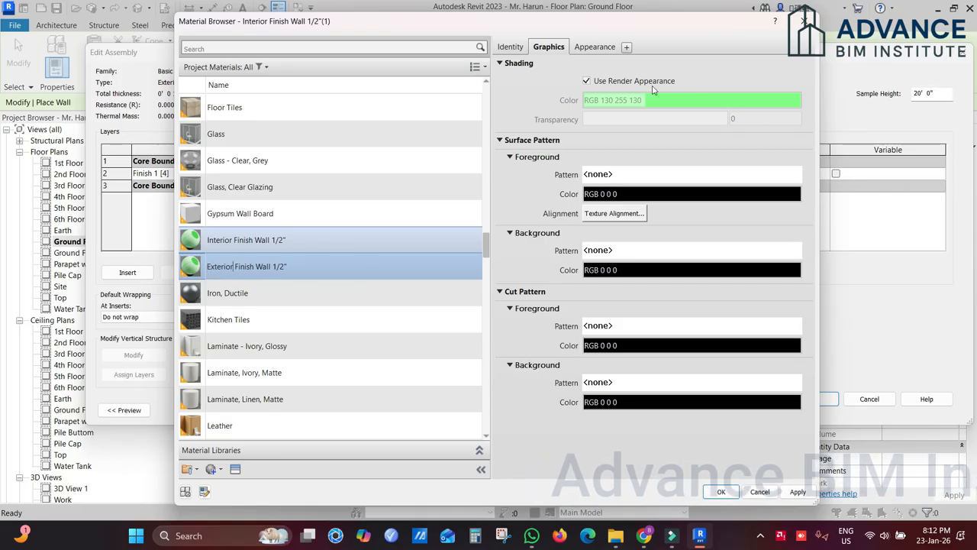
Step: Change the exterior finish material's appearance color to a muted reddish brown and accept the material and wall type changes
click(594, 46)
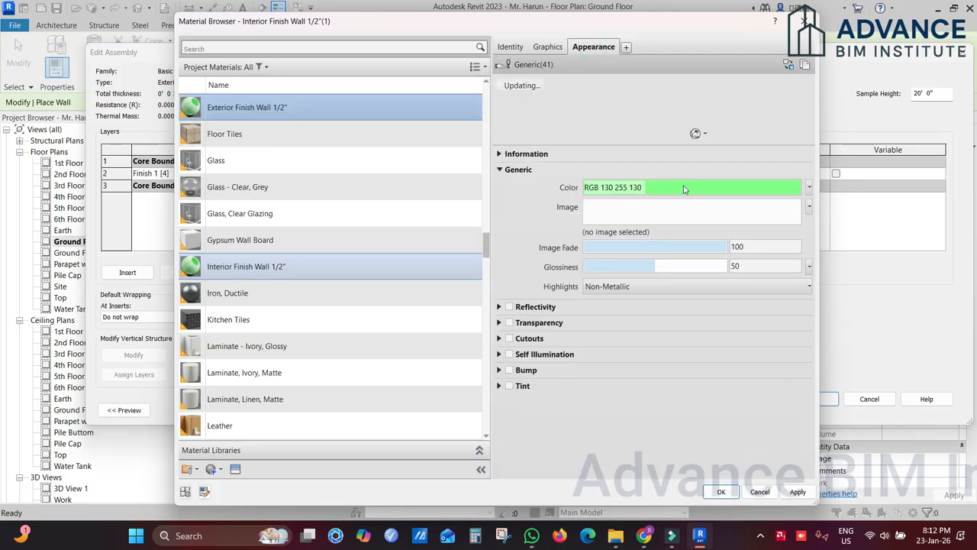
click(686, 187)
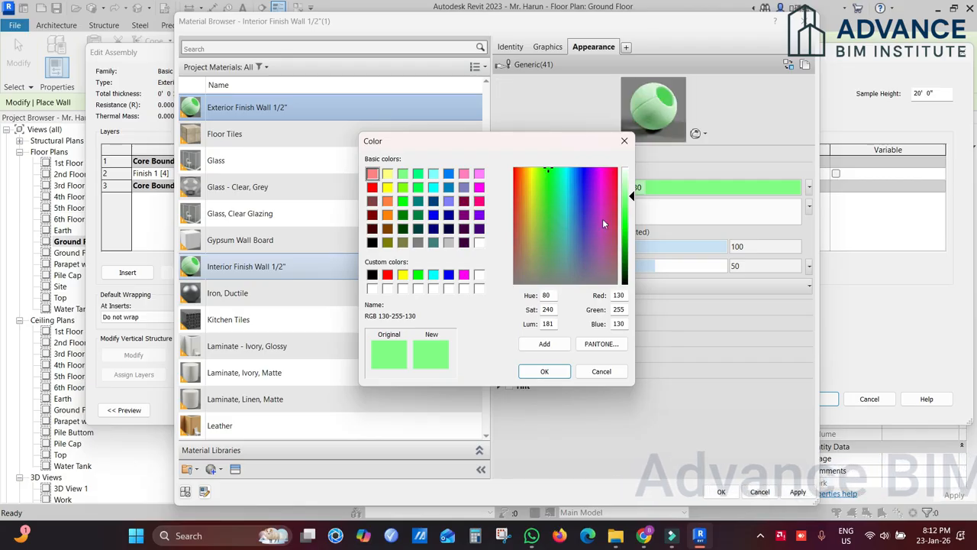
click(522, 248)
drag(630, 196, 629, 216)
click(516, 247)
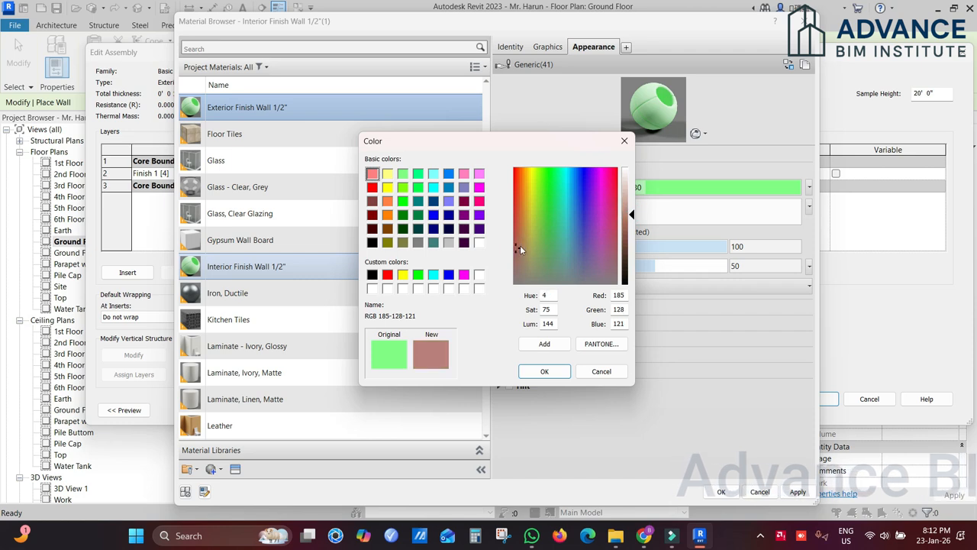
click(520, 249)
click(516, 246)
click(545, 371)
click(548, 47)
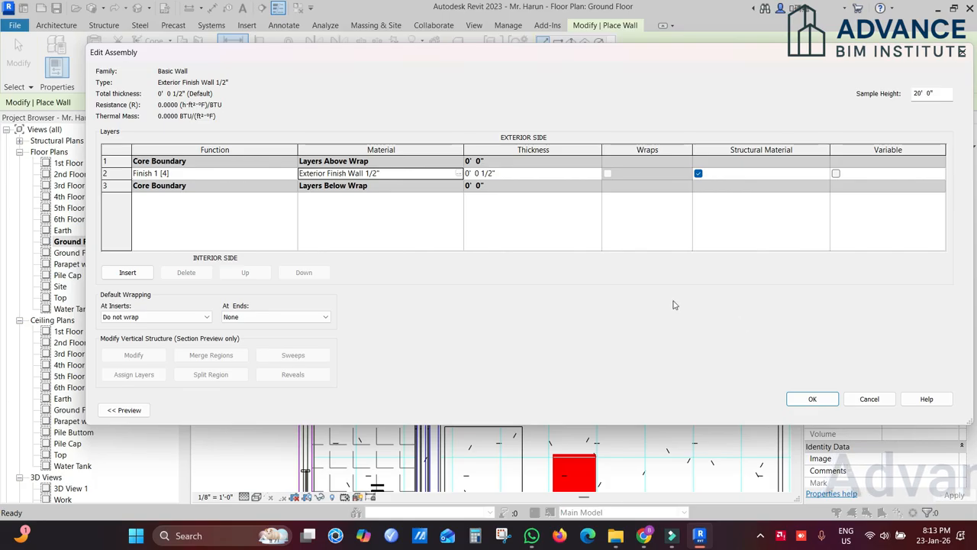
click(807, 400)
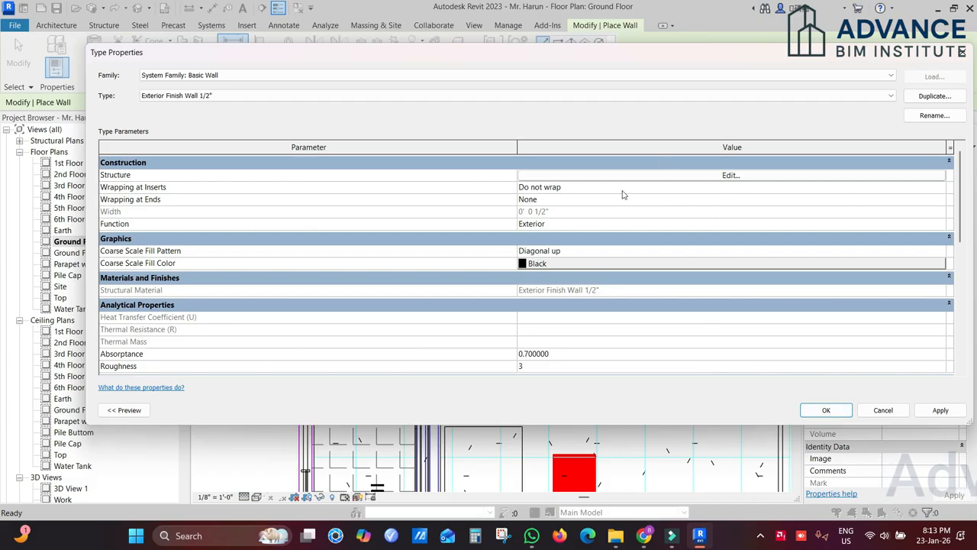
click(825, 408)
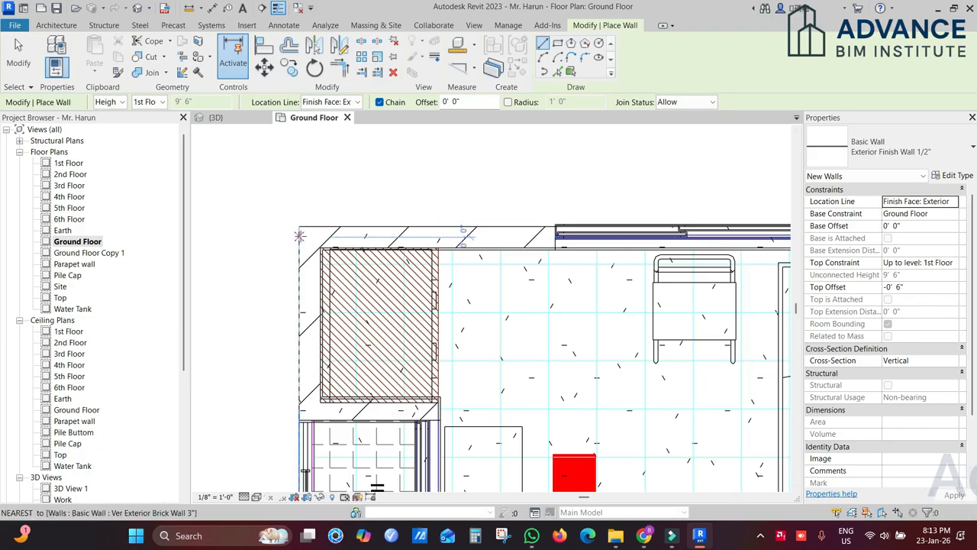
Step: Set the new exterior finish wall's top offset to 0, keeping 1st Floor as its top level
scroll(298, 225, up, 2)
middle_drag(309, 239, 361, 296)
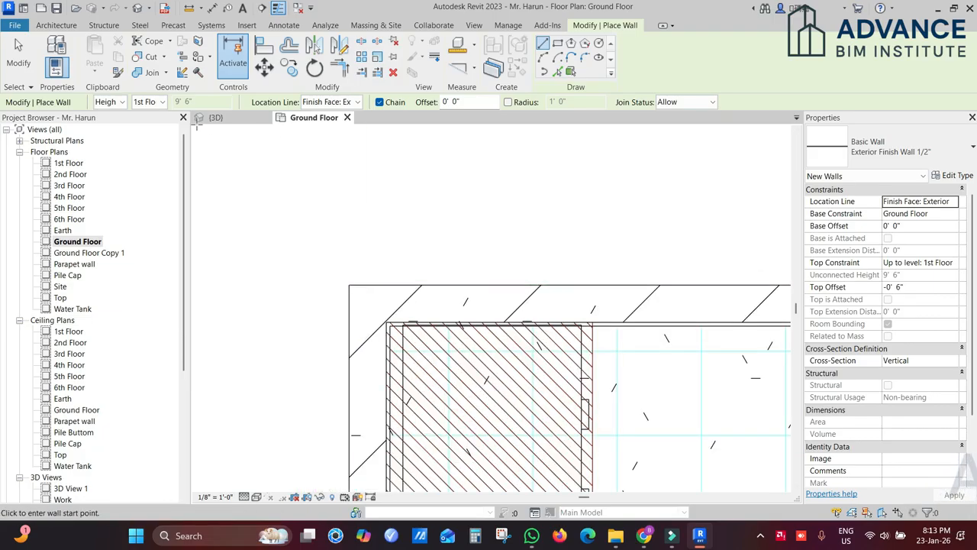
click(161, 102)
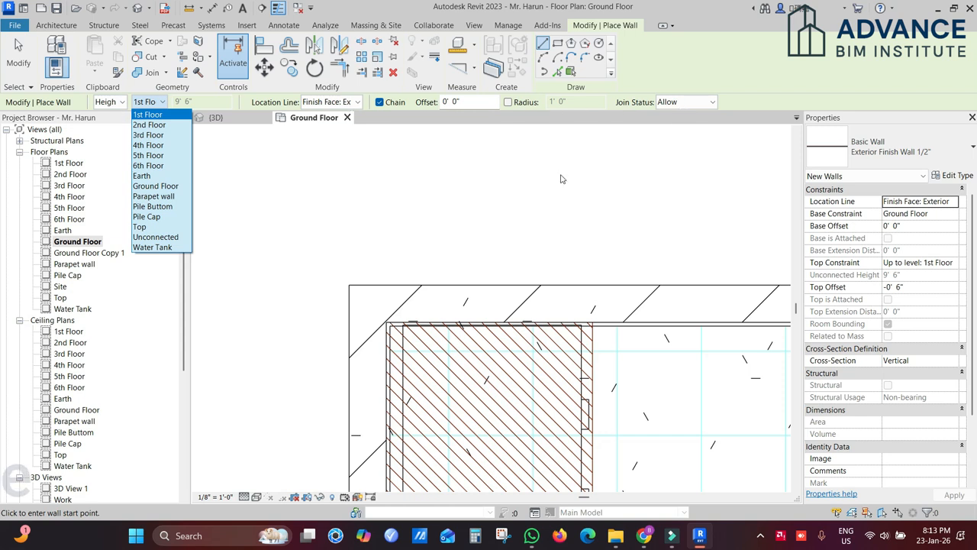
click(544, 190)
middle_drag(617, 225, 589, 203)
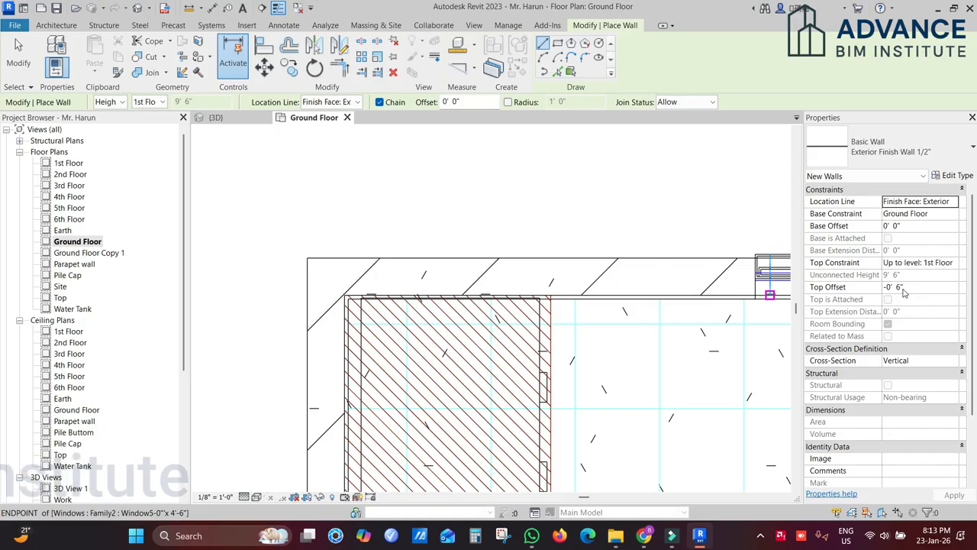
click(903, 290)
text(0)
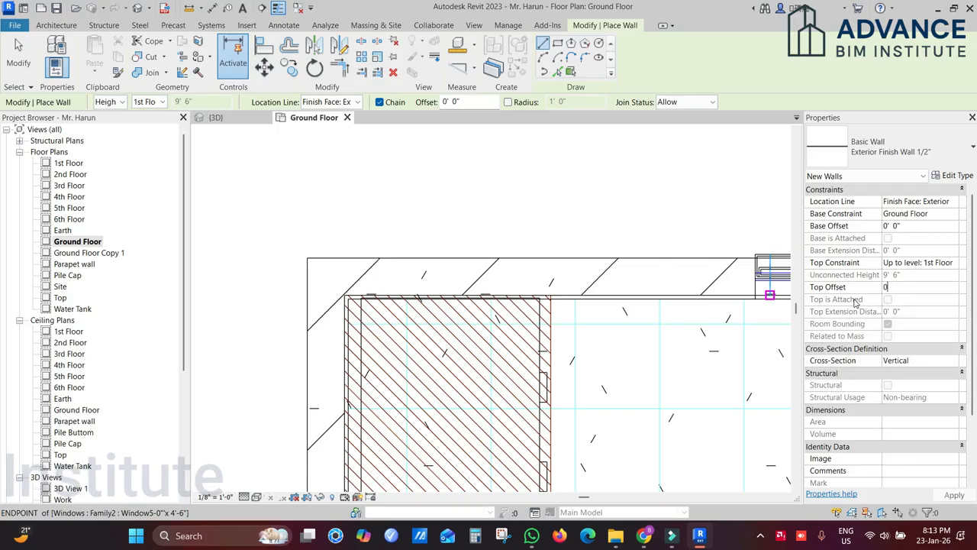
key(Return)
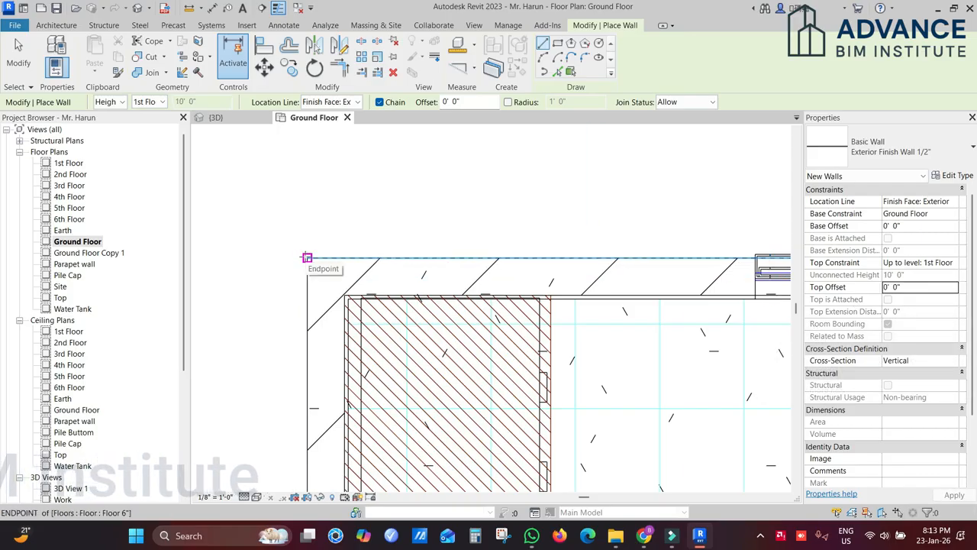
Step: Draw the exterior finish wall along the building's upper exterior face, from the outer corner to the start of the veranda
click(307, 258)
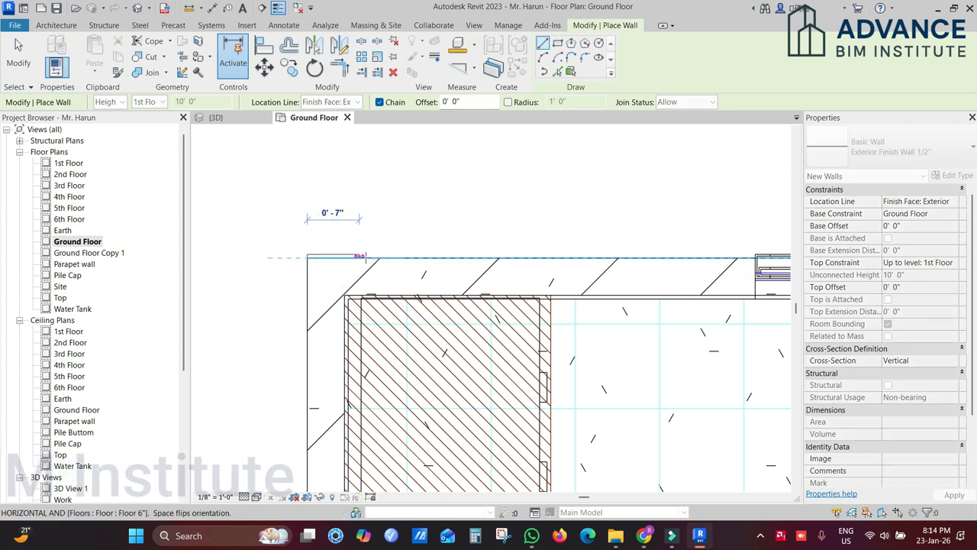
middle_drag(589, 258, 239, 281)
scroll(425, 258, down, 2)
middle_drag(568, 277, 327, 286)
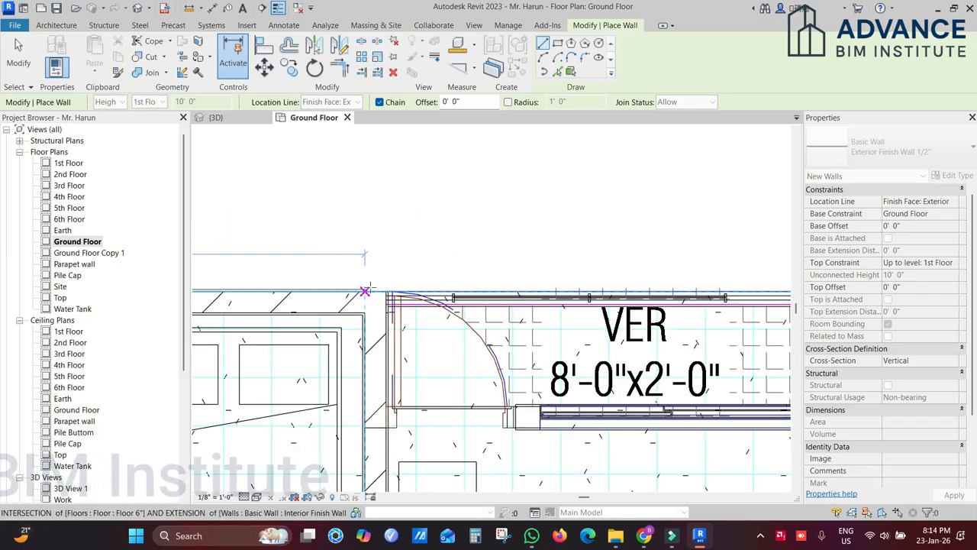
scroll(377, 291, up, 2)
scroll(380, 291, up, 2)
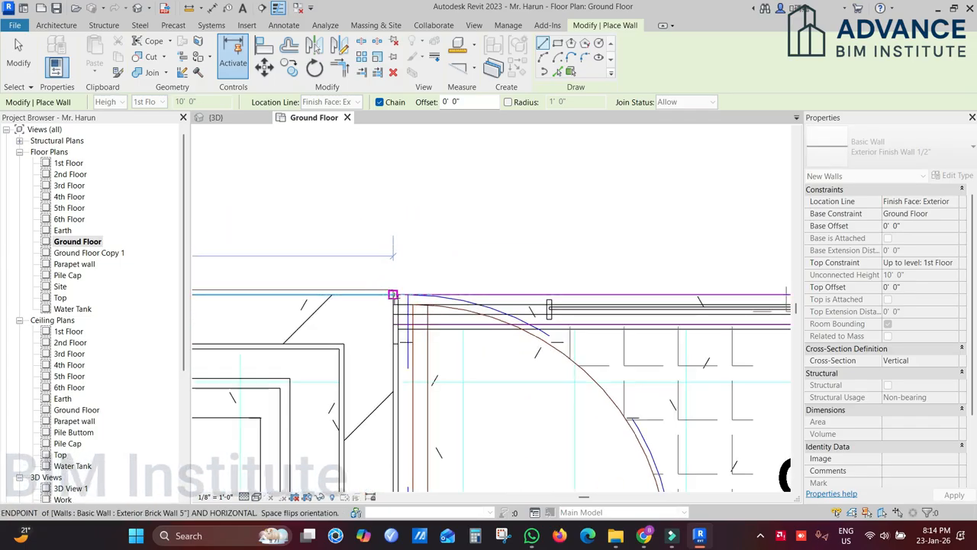
click(393, 294)
key(Escape)
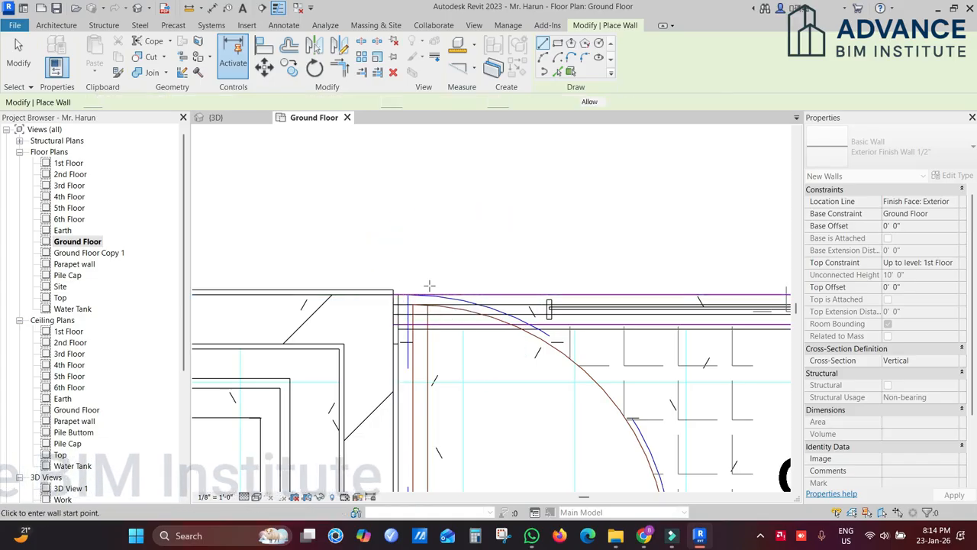
Step: Draw an exterior finish wall about 8' long across the veranda's outer edge, from one veranda corner to the other
scroll(396, 358, up, 2)
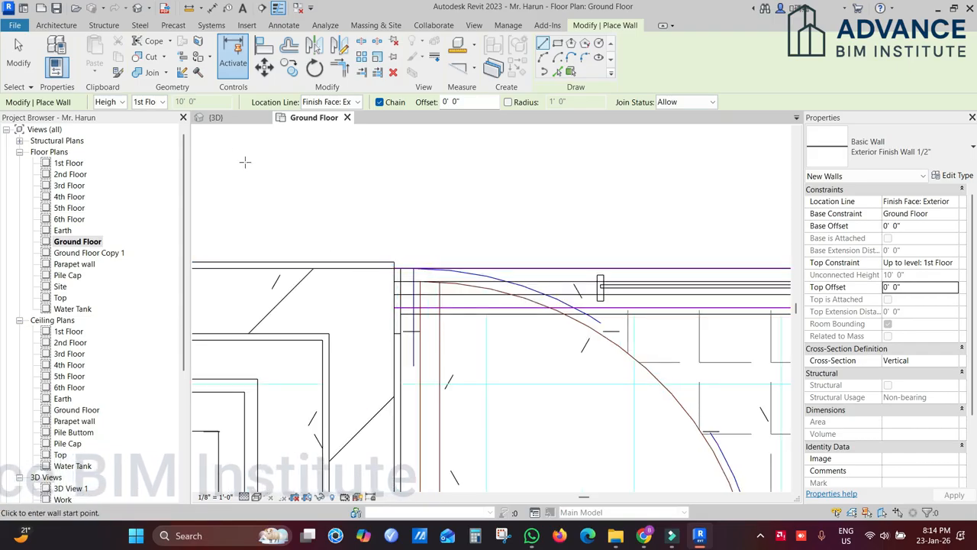
scroll(391, 264, up, 1)
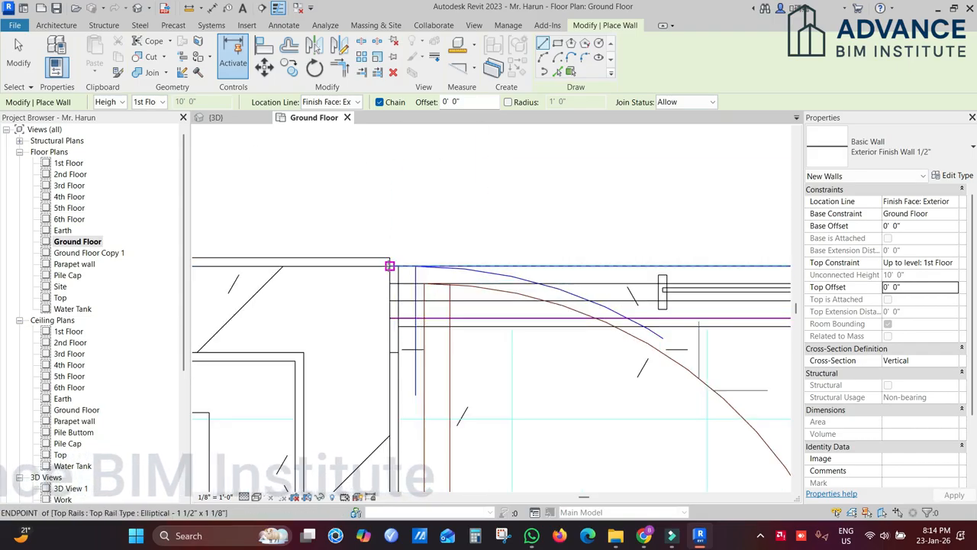
click(388, 263)
middle_drag(642, 259, 295, 271)
scroll(625, 267, down, 2)
middle_drag(685, 272, 462, 285)
middle_drag(639, 281, 537, 297)
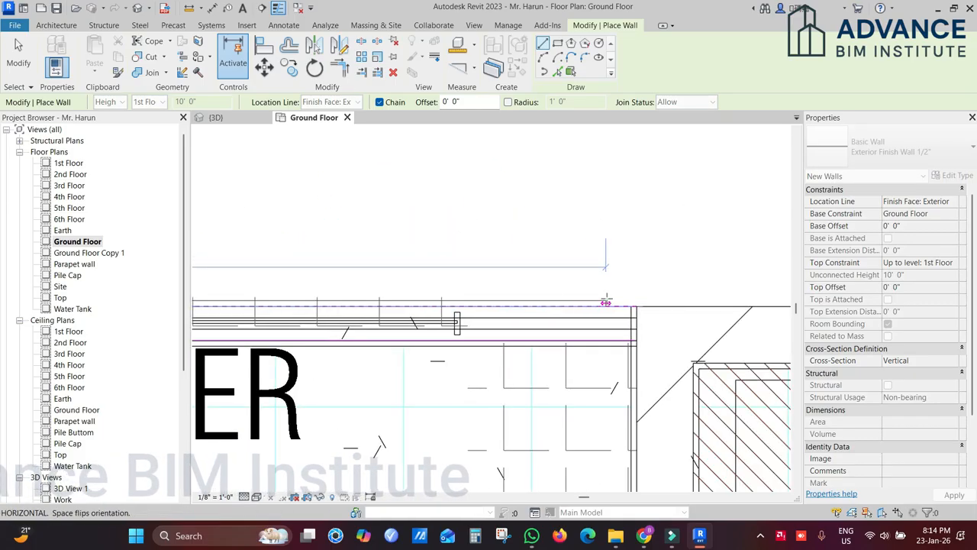
click(636, 306)
key(Escape)
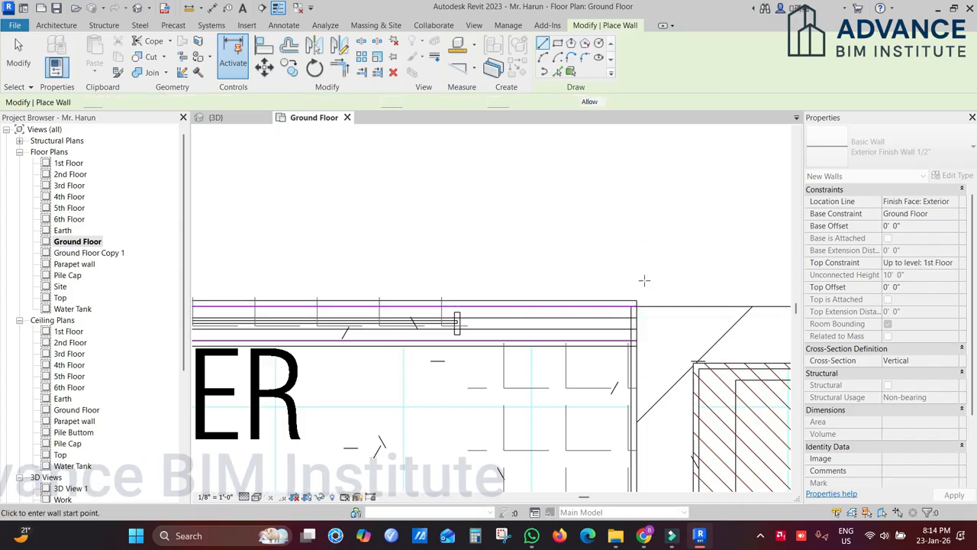
Step: Create a similar finish wall from the veranda's far corner along the upper exterior face to the building's right outer corner
scroll(644, 281, down, 3)
middle_drag(556, 300, 719, 297)
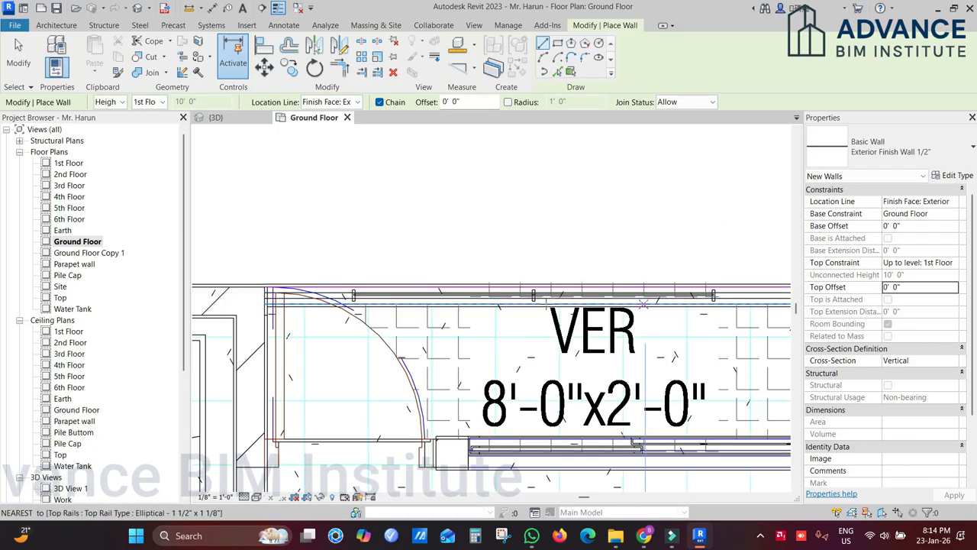
key(Escape)
scroll(582, 298, down, 1)
scroll(581, 297, up, 2)
click(570, 307)
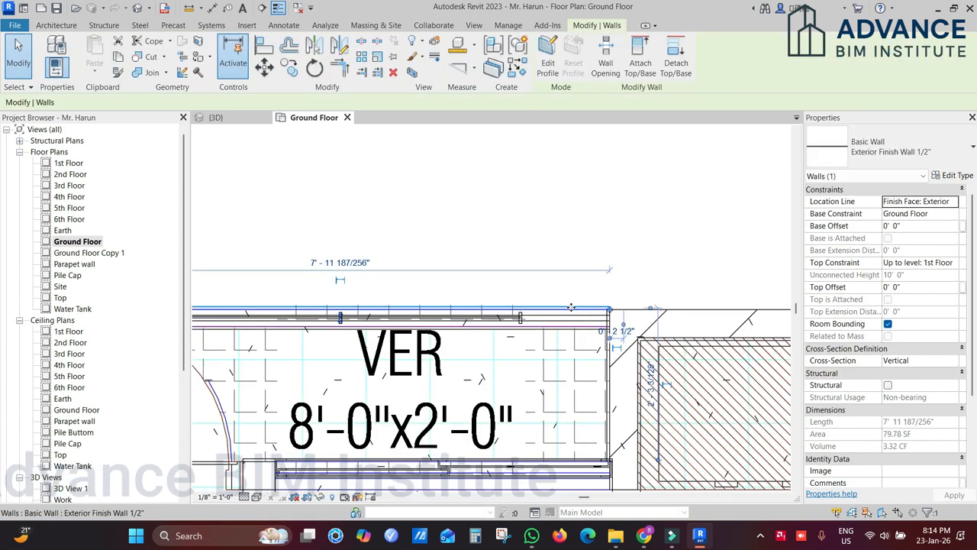
scroll(607, 309, up, 3)
click(614, 309)
scroll(692, 297, down, 2)
middle_drag(723, 305, 416, 315)
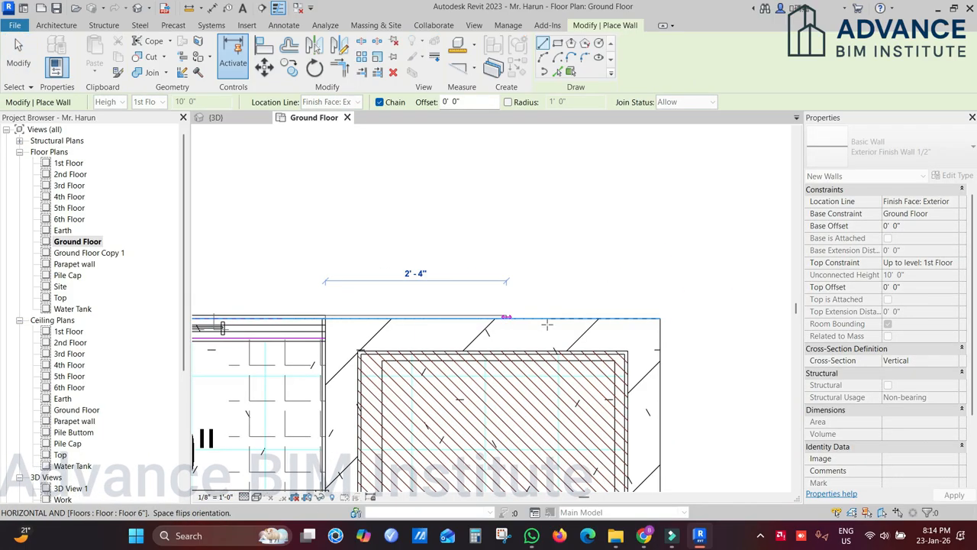
scroll(511, 327, down, 2)
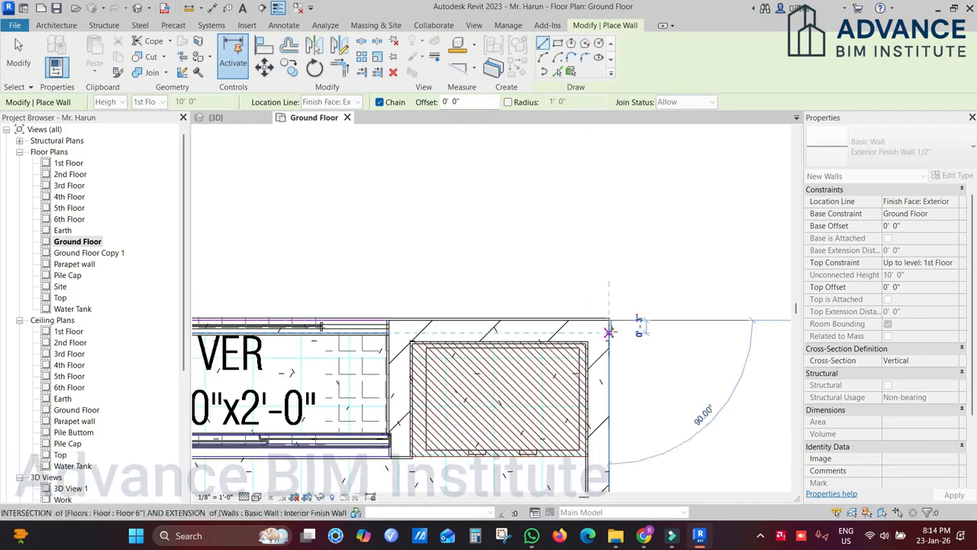
Step: Continue the finish wall down the building's right exterior face to the outer corner just below the toilet
scroll(612, 335, up, 2)
middle_drag(630, 398, 589, 245)
scroll(588, 220, down, 3)
middle_drag(593, 417, 591, 352)
middle_drag(591, 399, 584, 246)
middle_drag(595, 359, 583, 235)
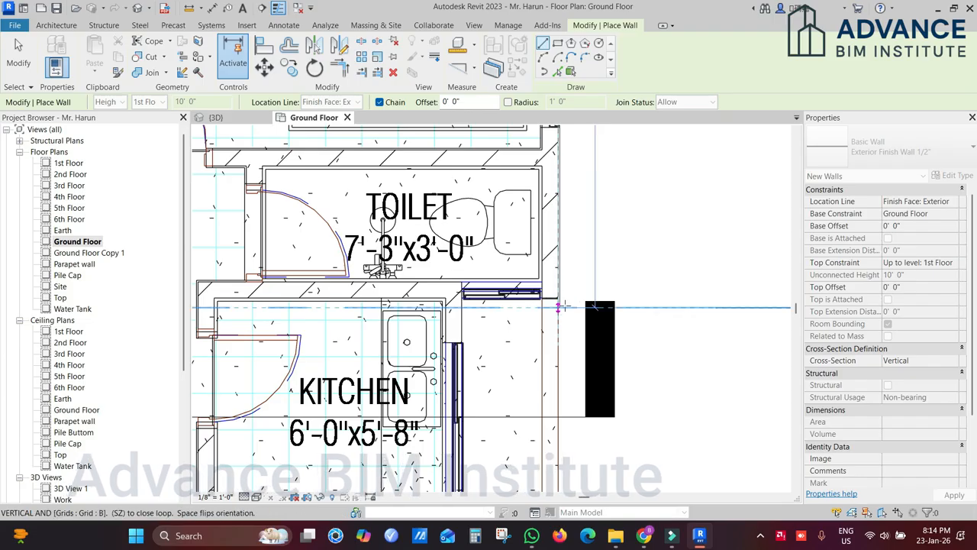
scroll(565, 300, up, 5)
click(555, 294)
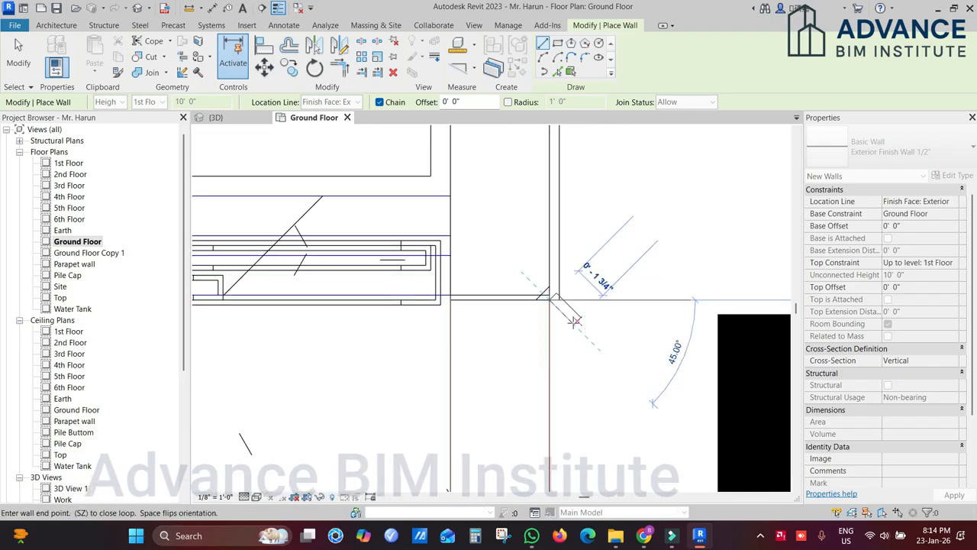
Step: Extend the finish wall along the short windowed return below the toilet to the kitchen's exterior wall
scroll(580, 321, down, 4)
scroll(420, 316, up, 3)
scroll(426, 270, up, 1)
click(432, 267)
key(Escape)
key(Escape)
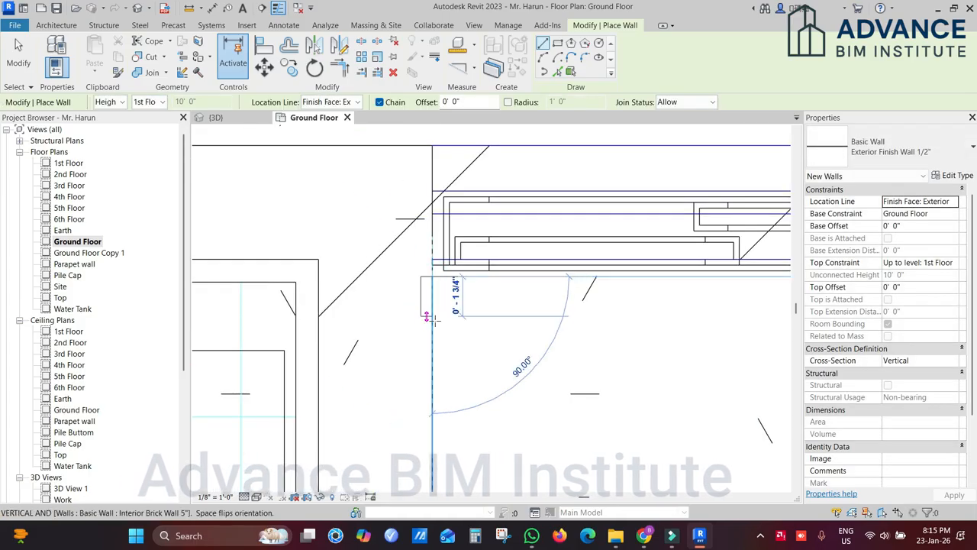
Step: Draw the finish wall down the kitchen's exterior face to its inner corner with the lower windowed wall
scroll(434, 330, down, 2)
middle_drag(442, 371, 466, 228)
scroll(466, 227, down, 2)
middle_drag(461, 319, 482, 193)
middle_drag(484, 397, 493, 236)
middle_drag(494, 372, 493, 293)
scroll(489, 311, up, 2)
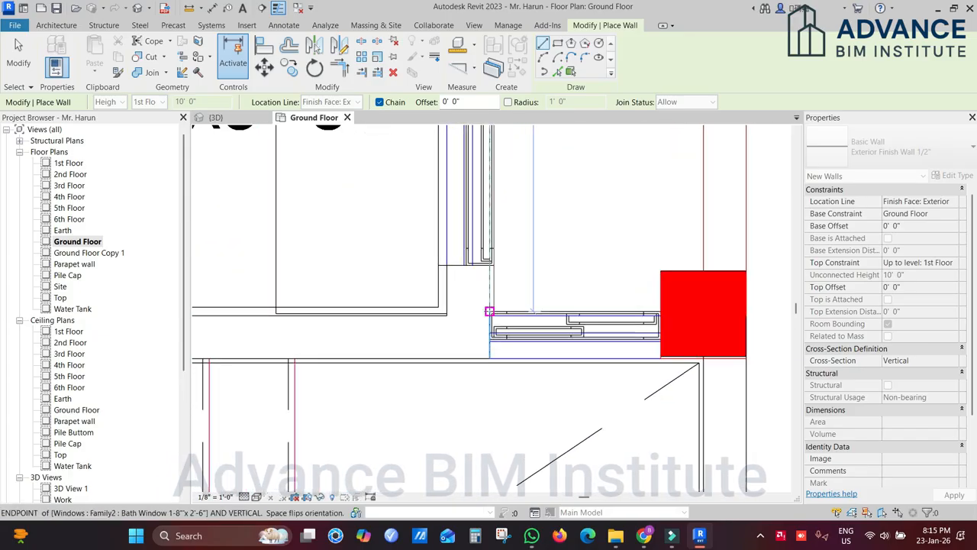
click(489, 311)
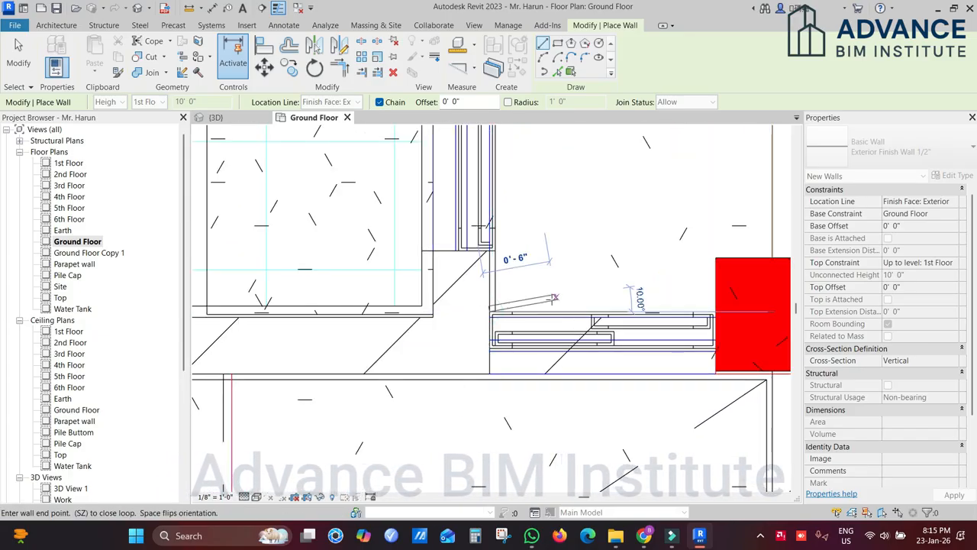
Step: Draw the finish wall 1'-8" along the windowed wall to the column, wrapping the column's inner side and its 10" upper face
key(Escape)
click(491, 311)
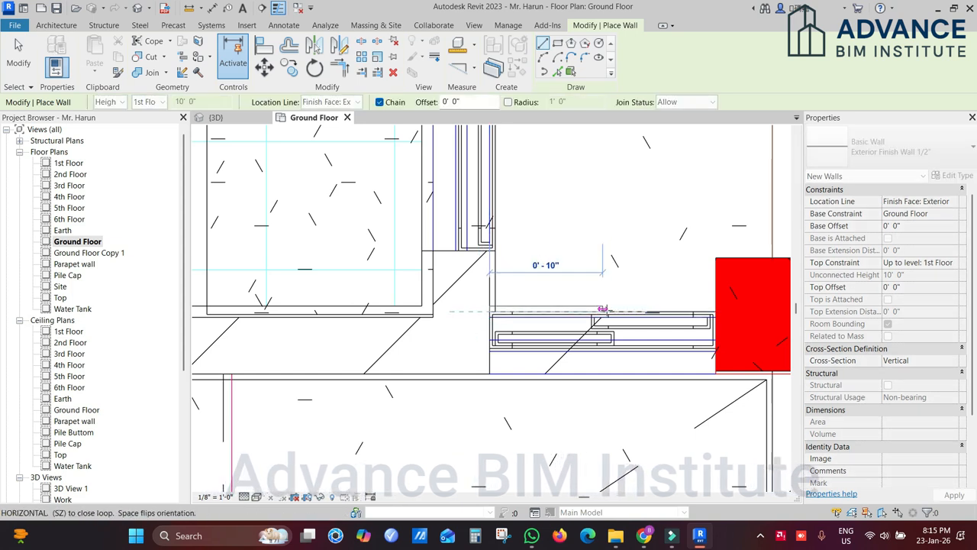
middle_drag(692, 311, 582, 324)
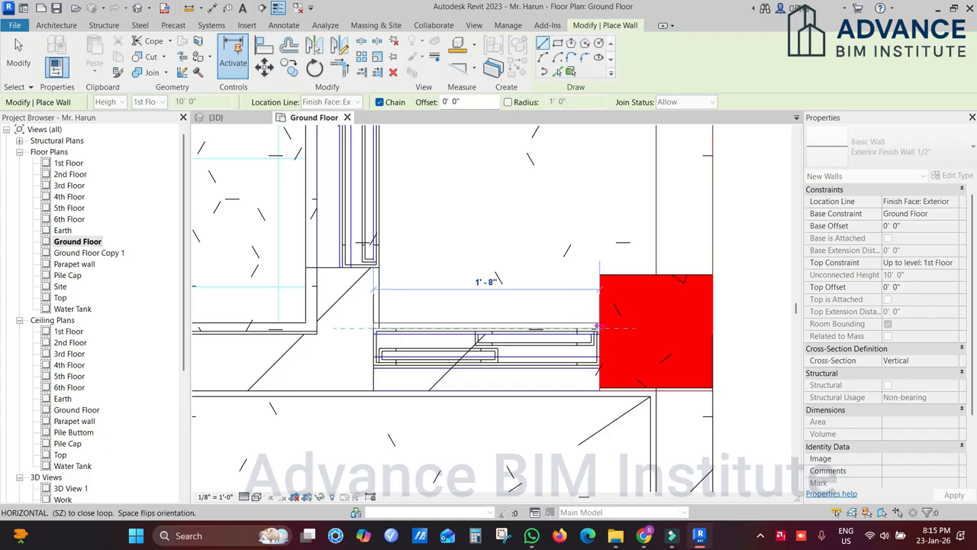
click(600, 328)
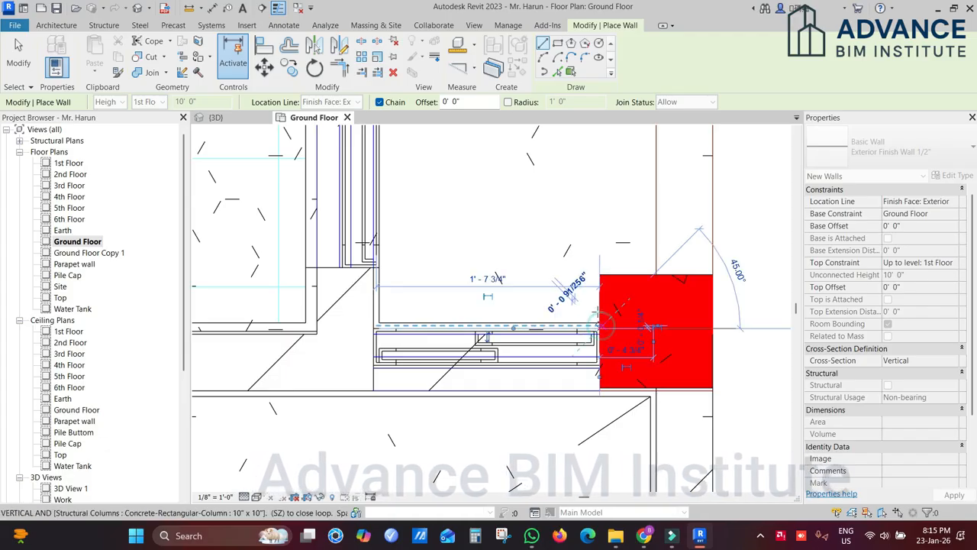
click(600, 275)
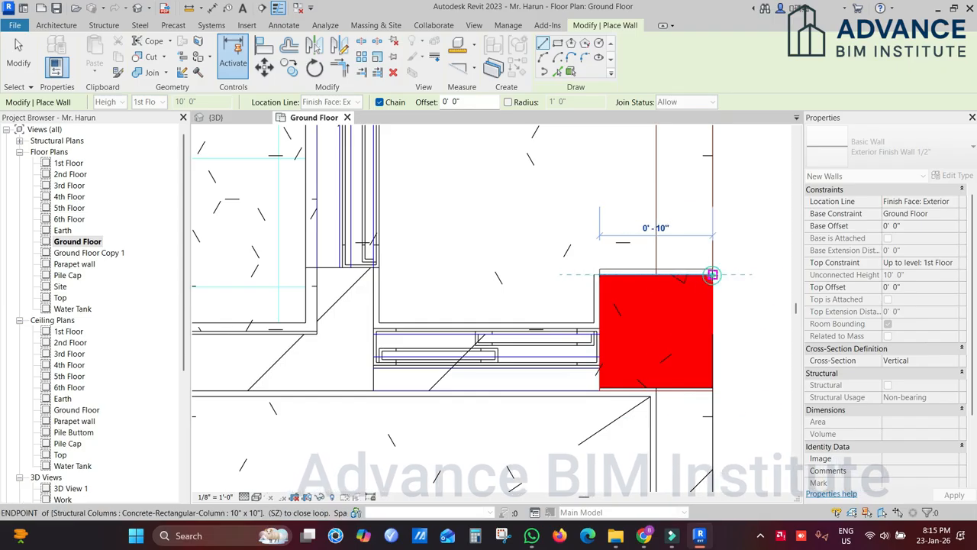
click(711, 274)
Step: Continue the finish wall from the column's outer corner down past the stair and parking to the building's lower right corner
middle_drag(716, 354, 699, 216)
scroll(699, 216, down, 4)
middle_drag(702, 347, 701, 167)
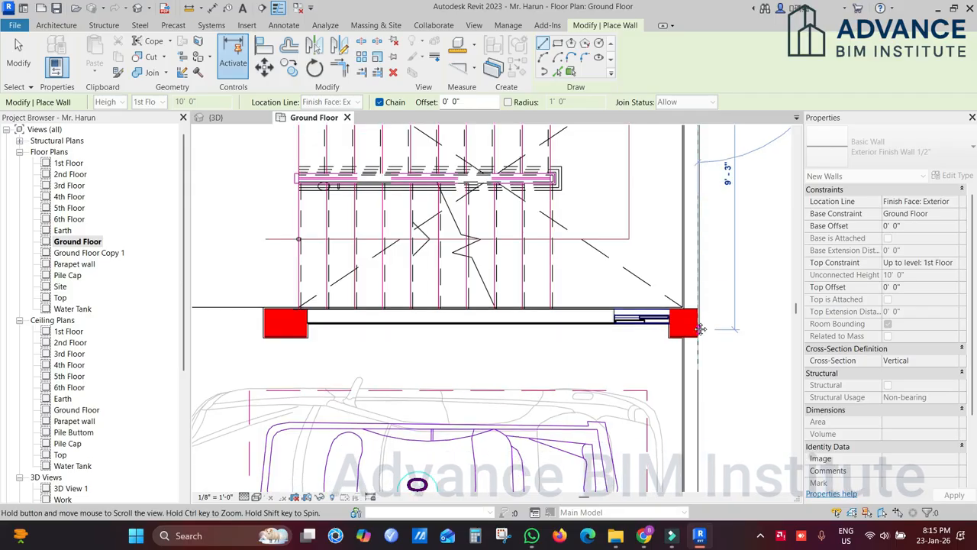
middle_drag(700, 329, 694, 224)
scroll(694, 224, down, 3)
scroll(694, 223, down, 4)
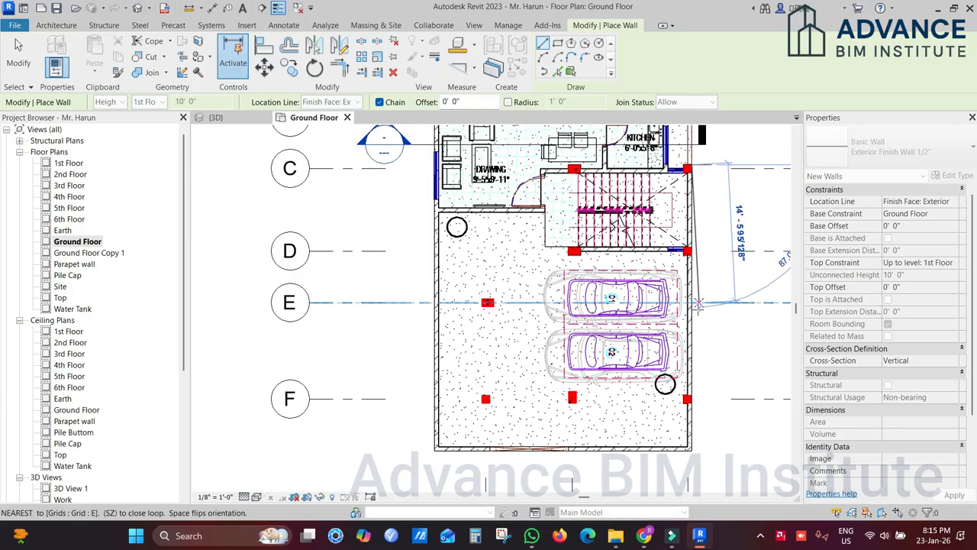
middle_drag(693, 413, 701, 334)
scroll(698, 334, up, 3)
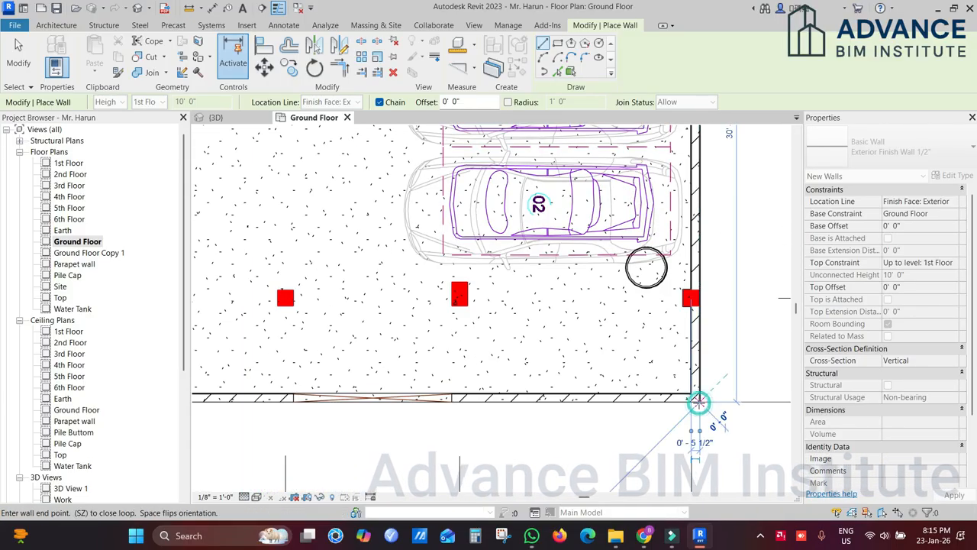
scroll(713, 321, up, 1)
key(Escape)
key(Escape)
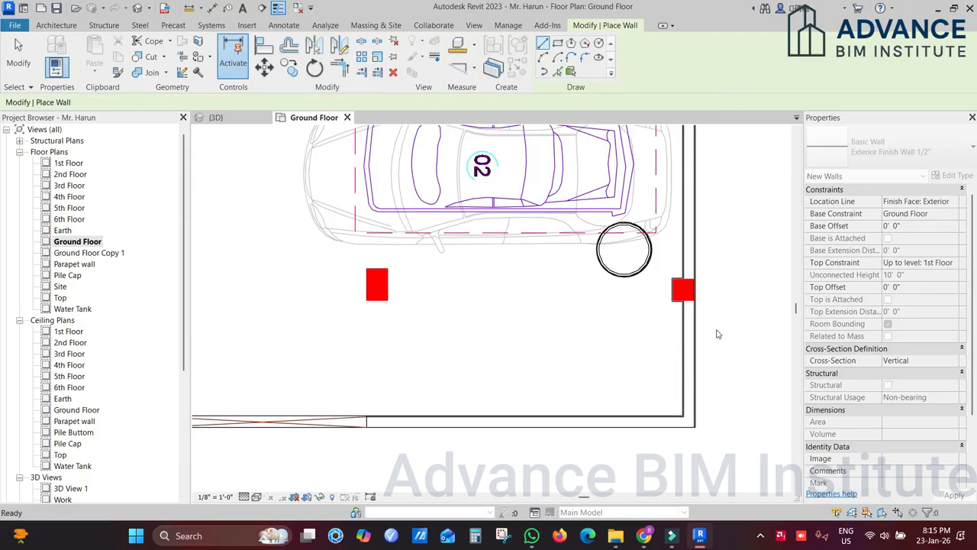
Step: Examine the new exterior finish walls in the ground floor plan and from several sides in the 3D view
scroll(715, 324, down, 2)
middle_drag(685, 277, 657, 452)
scroll(668, 133, up, 2)
middle_drag(668, 133, 633, 293)
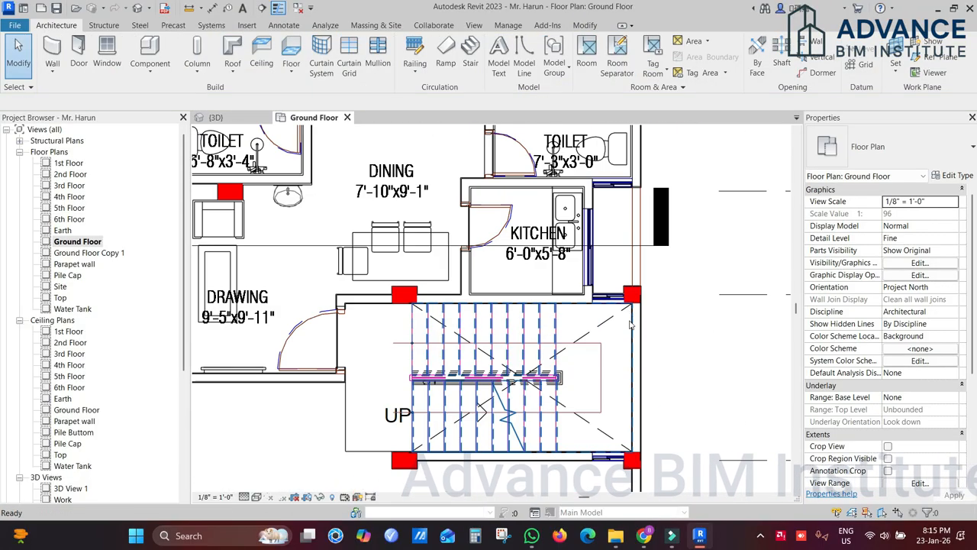
scroll(632, 290, up, 2)
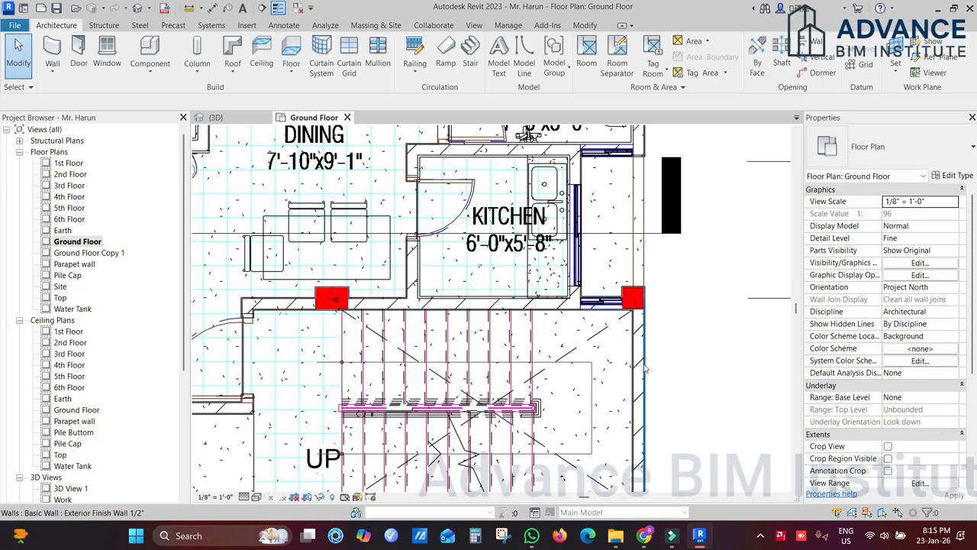
click(216, 117)
shift+middle_drag(474, 382, 387, 365)
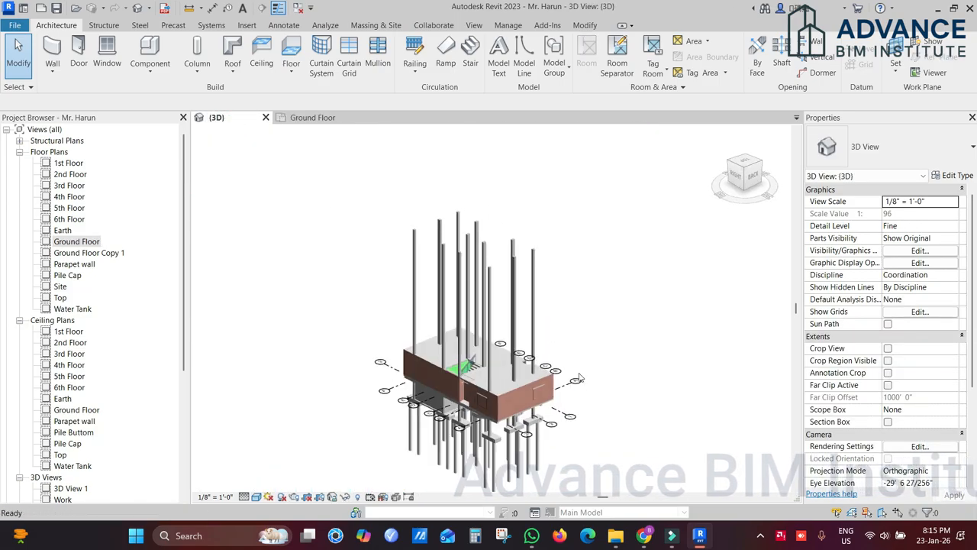
scroll(451, 358, up, 3)
scroll(455, 364, up, 5)
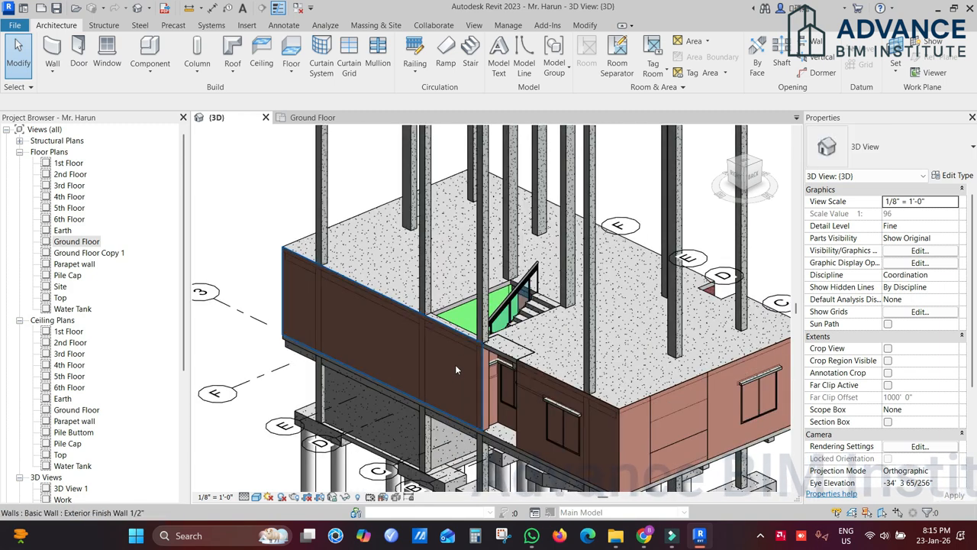
scroll(458, 351, down, 3)
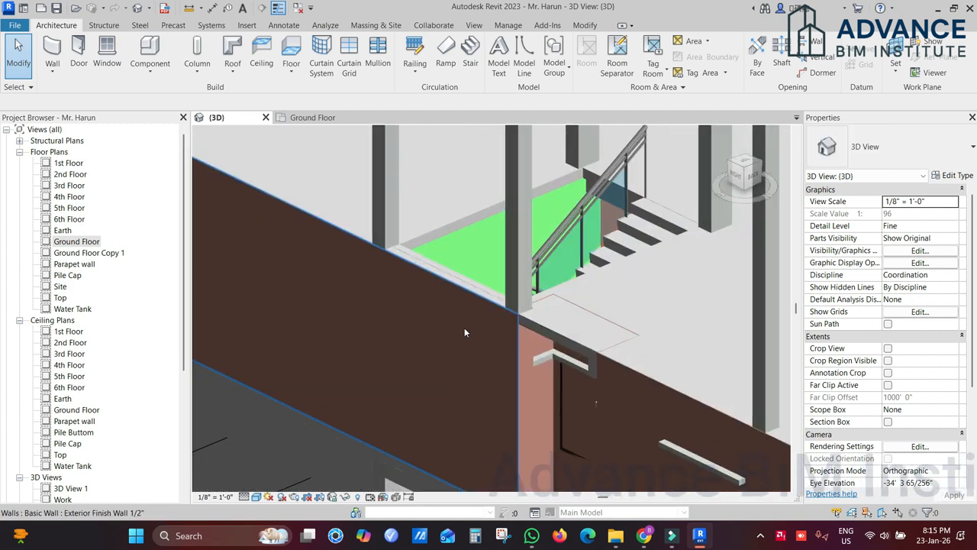
scroll(441, 333, down, 2)
shift+middle_drag(452, 361, 336, 380)
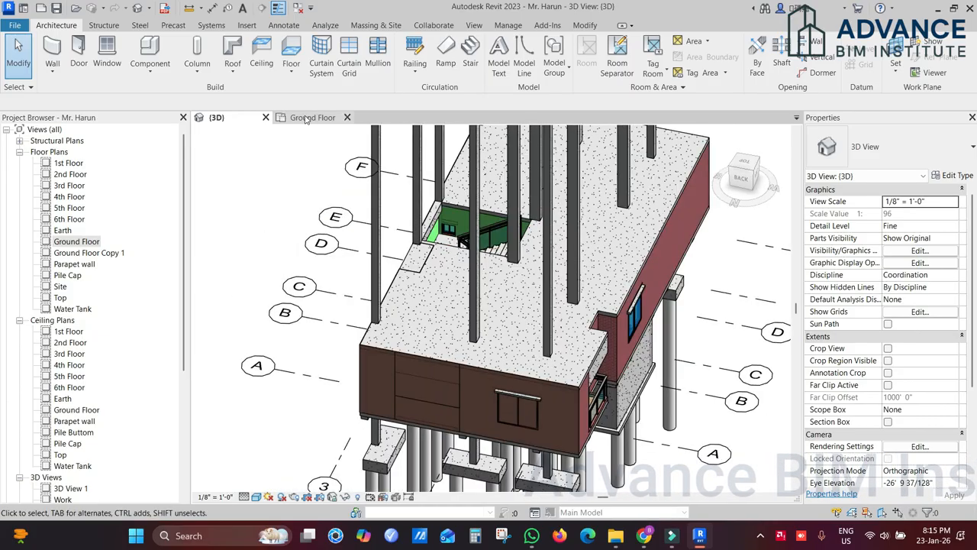
Step: Return to the Ground Floor plan around the stair and the rooms above it
click(307, 116)
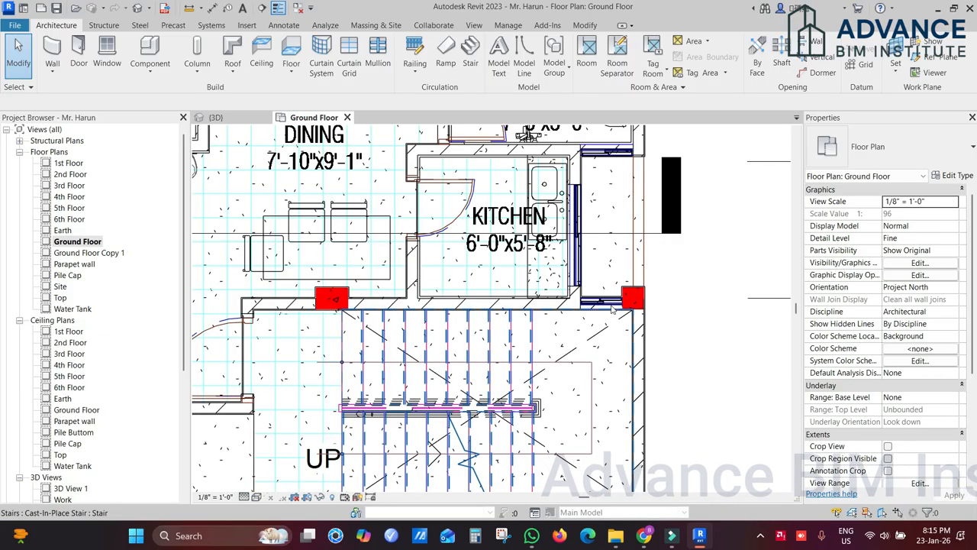
scroll(611, 309, down, 4)
middle_drag(610, 340, 600, 392)
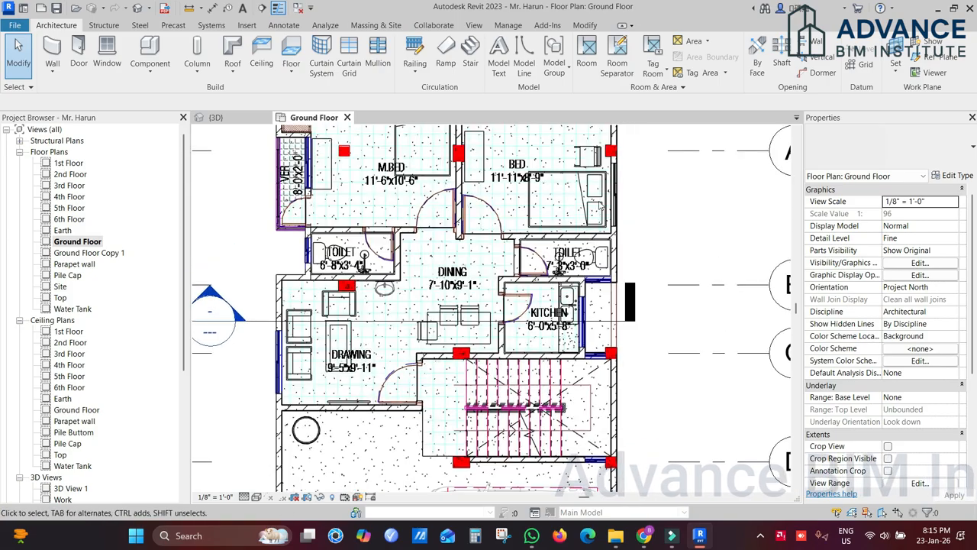
click(614, 189)
key(s)
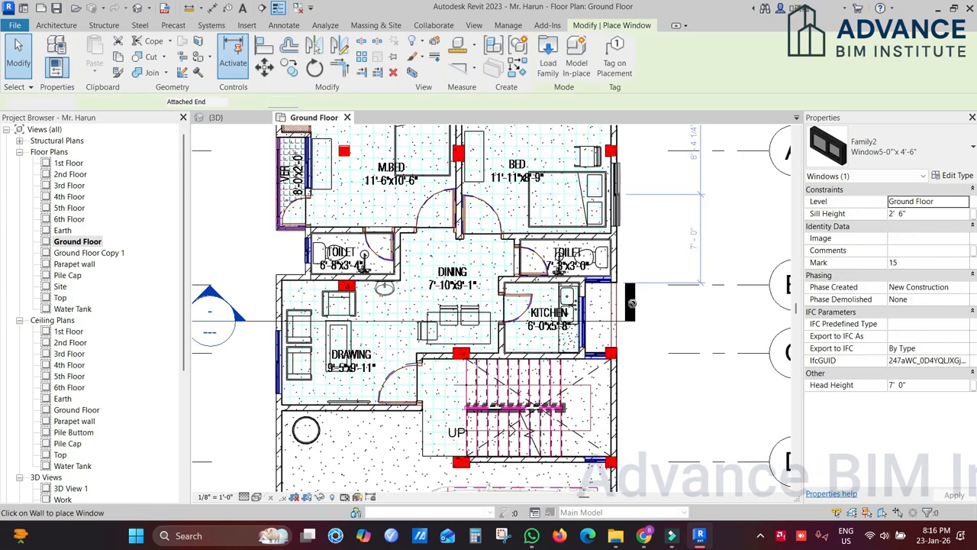
scroll(625, 325, up, 5)
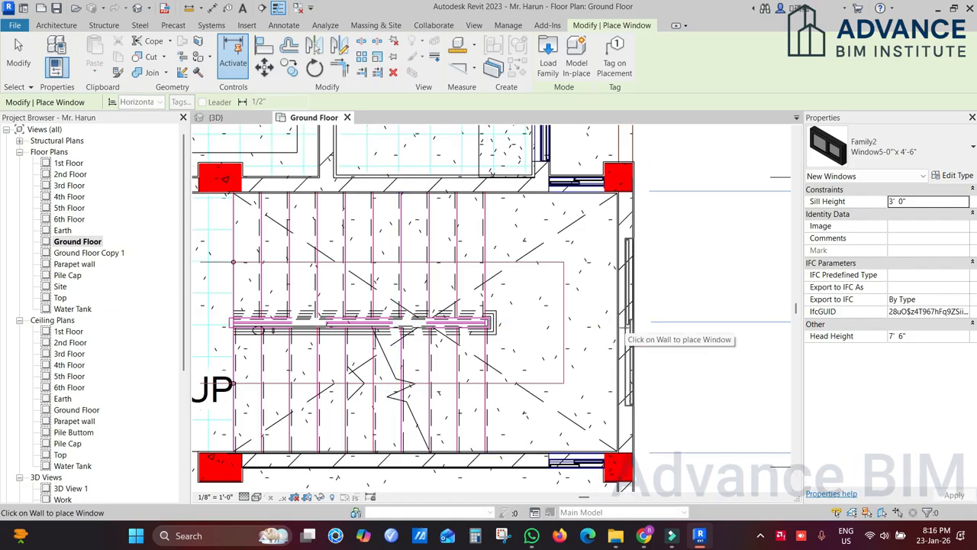
scroll(624, 324, up, 2)
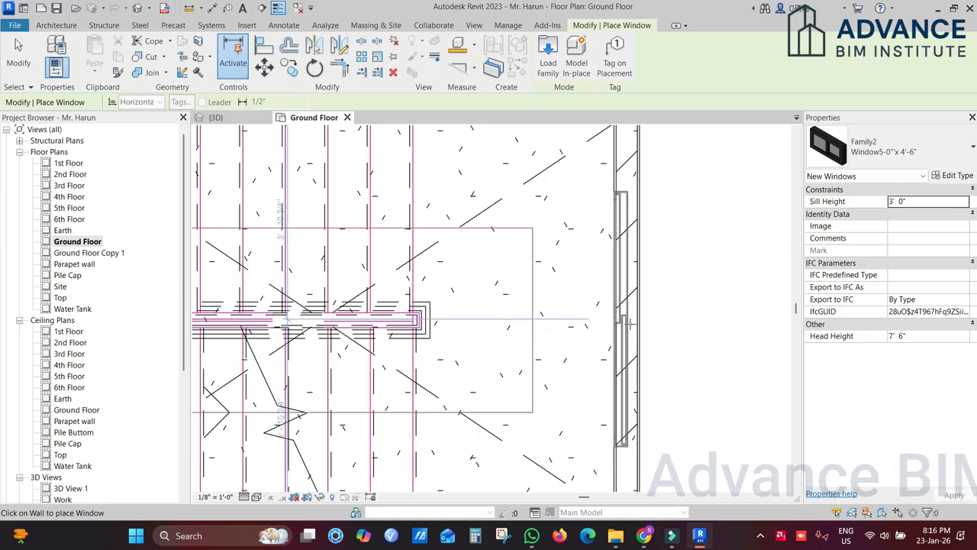
key(Escape)
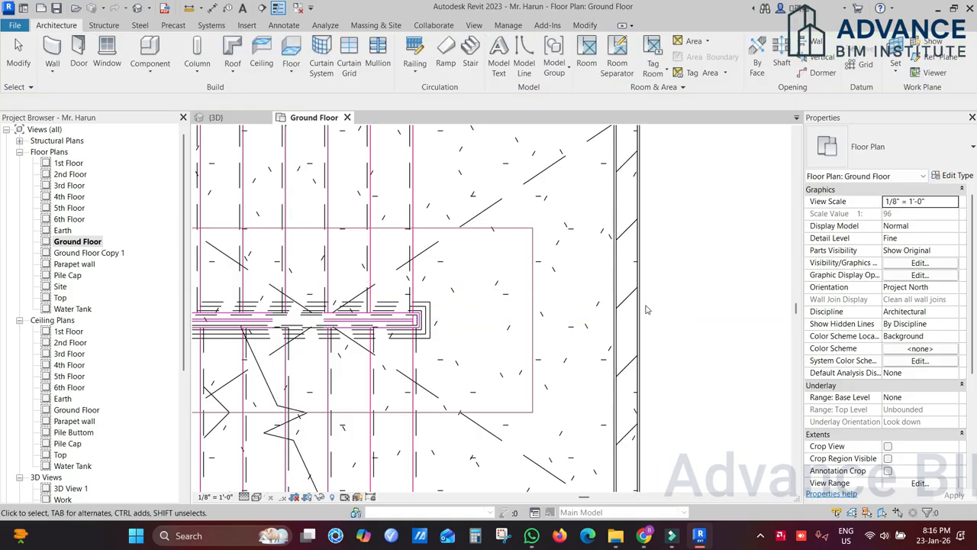
Step: Hide the exterior and interior finish walls along the stair's exterior brick wall in the Ground Floor plan
click(641, 304)
key(Escape)
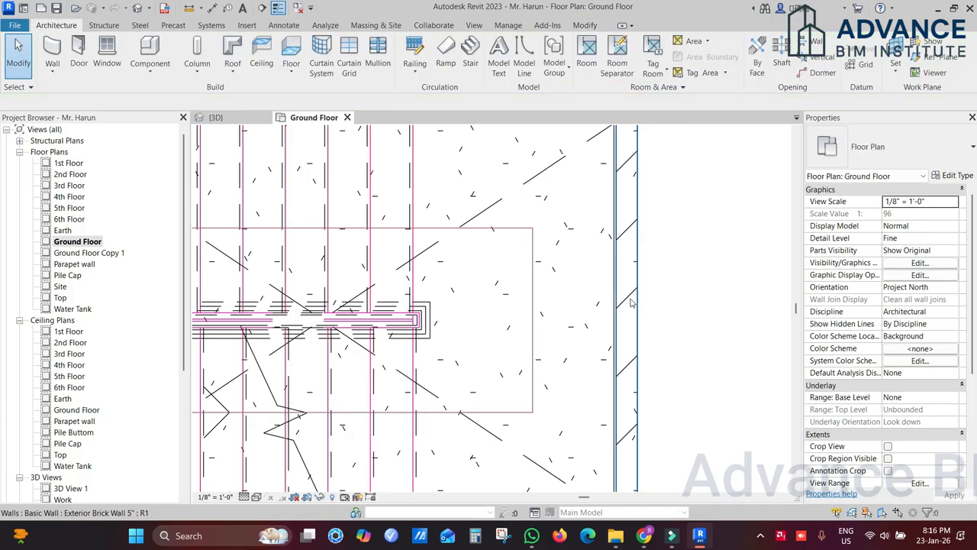
scroll(613, 304, up, 1)
key(Tab)
click(617, 310)
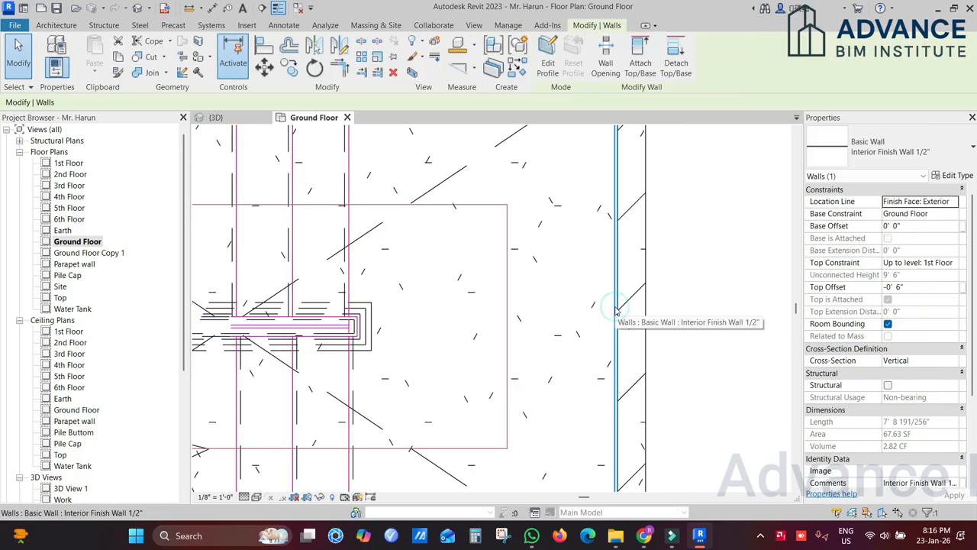
key(Escape)
Step: Place a 5'-0" x 4'-6" window like the bedroom's in the stair's exterior brick wall and check it in the 3D view
scroll(633, 307, up, 3)
scroll(633, 307, down, 1)
middle_drag(634, 157, 615, 324)
click(615, 151)
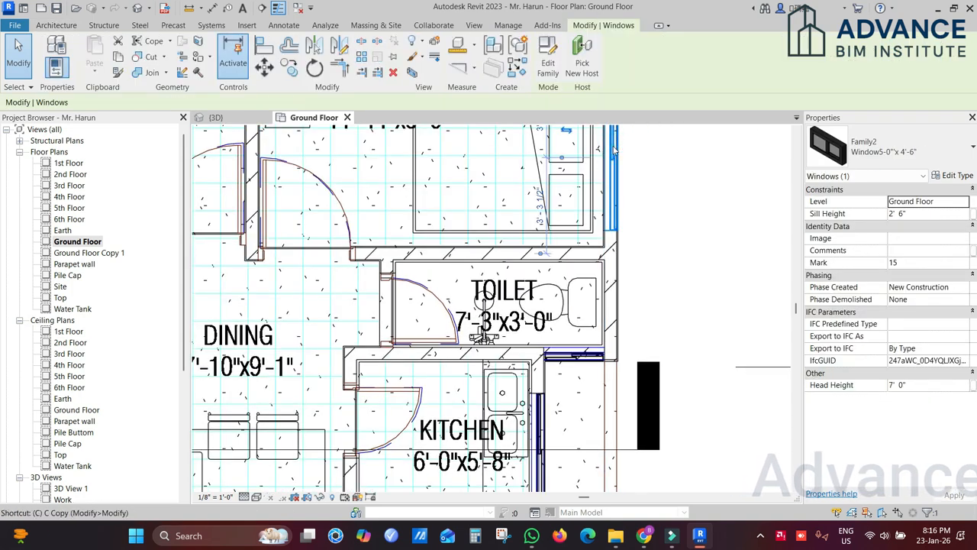
key(c)
key(s)
middle_drag(625, 358, 612, 202)
middle_drag(597, 293, 614, 153)
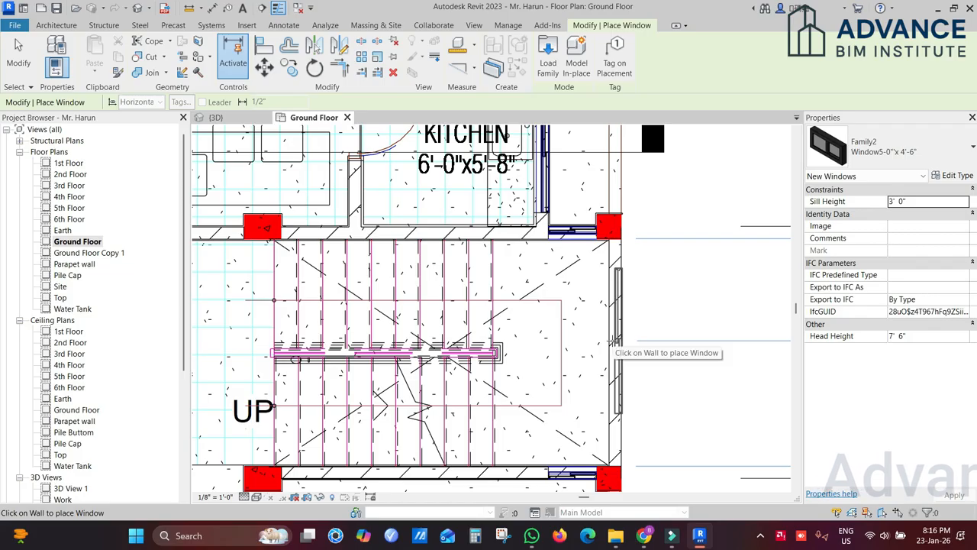
click(609, 345)
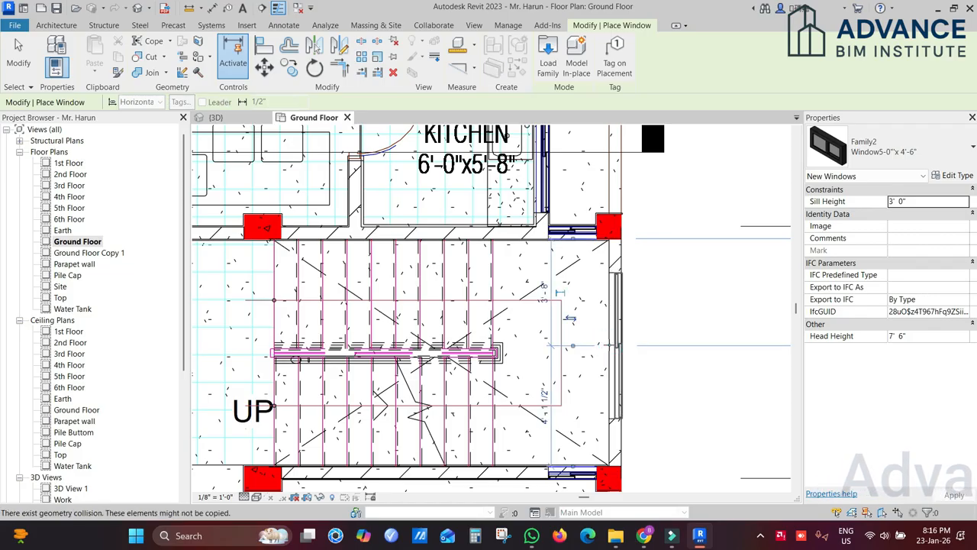
key(Escape)
key(Escape)
click(622, 341)
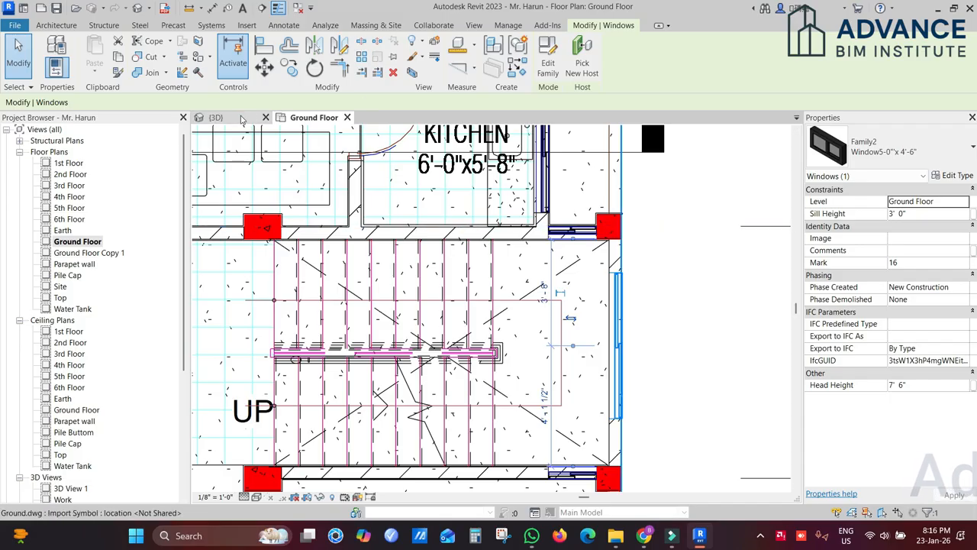
click(241, 118)
shift+middle_drag(633, 344, 779, 313)
scroll(410, 261, up, 3)
scroll(435, 219, up, 3)
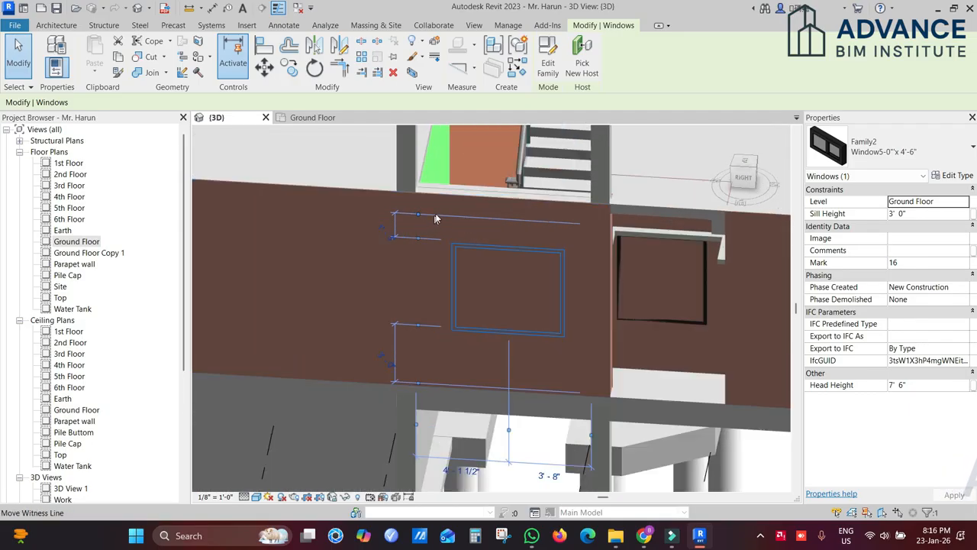
Step: Reveal the hidden elements in the Ground Floor plan and unhide the interior and exterior finish walls beside the stair
click(321, 121)
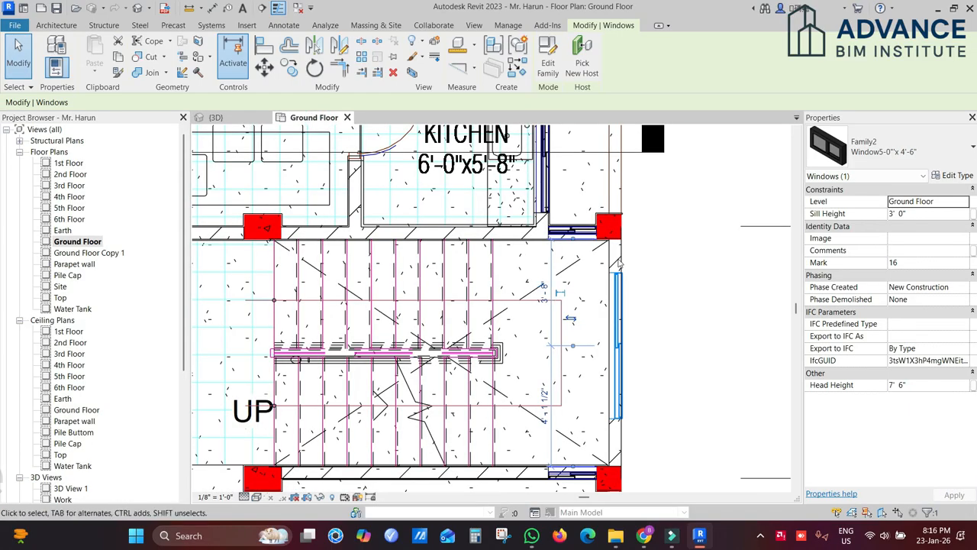
scroll(614, 271, up, 4)
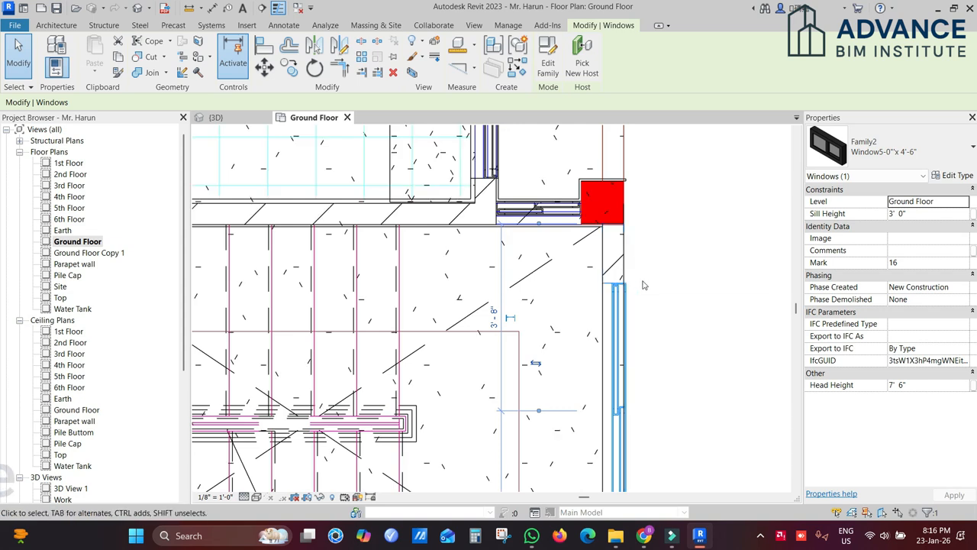
click(333, 497)
scroll(601, 279, down, 3)
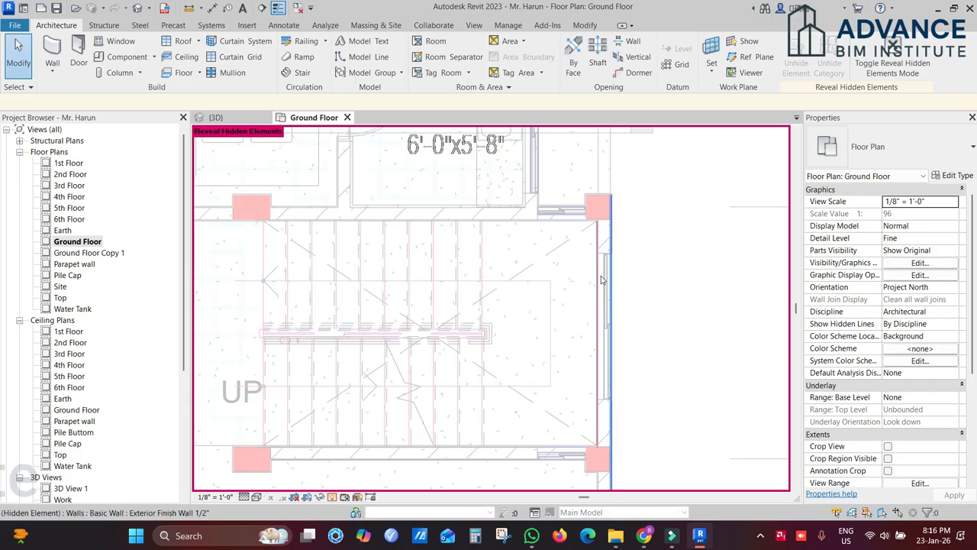
scroll(599, 267, up, 3)
key(Tab)
key(Tab)
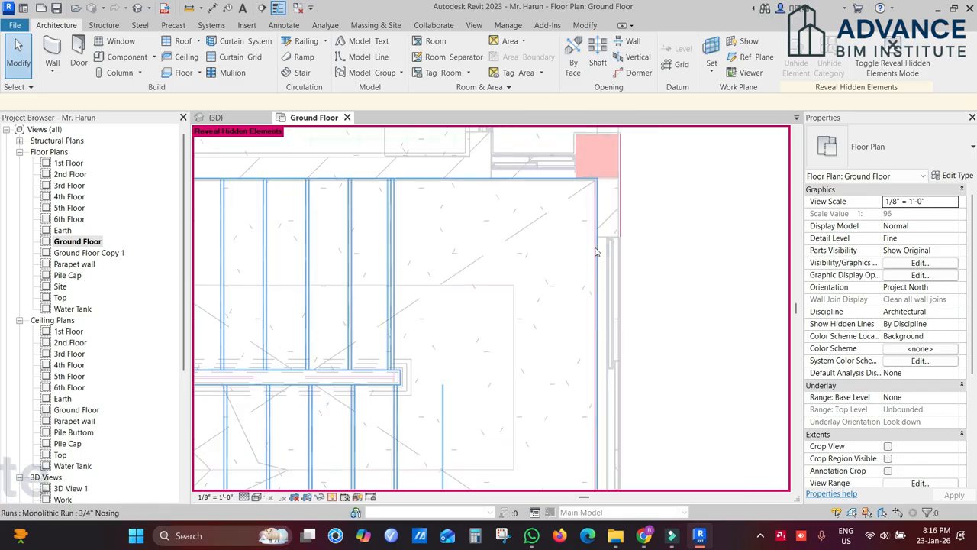
click(597, 249)
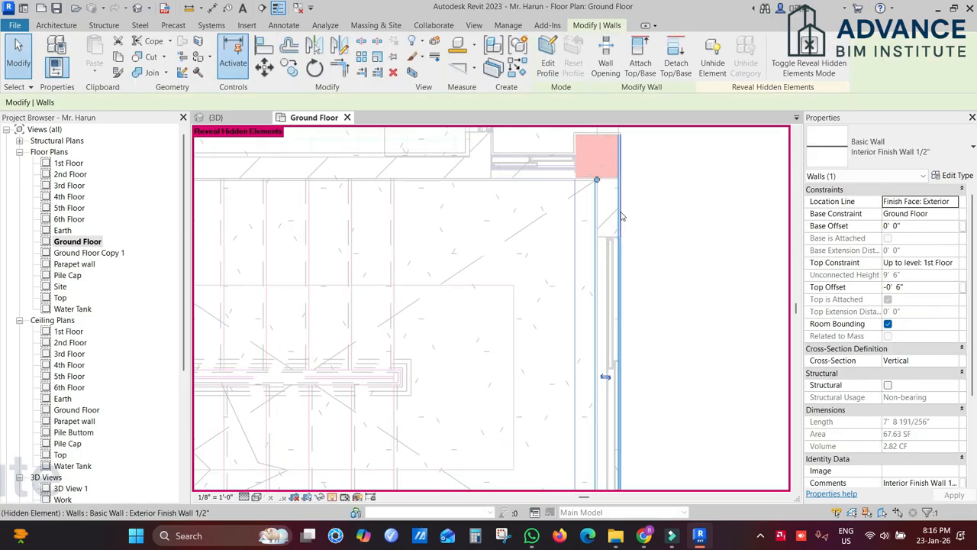
ctrl+click(621, 216)
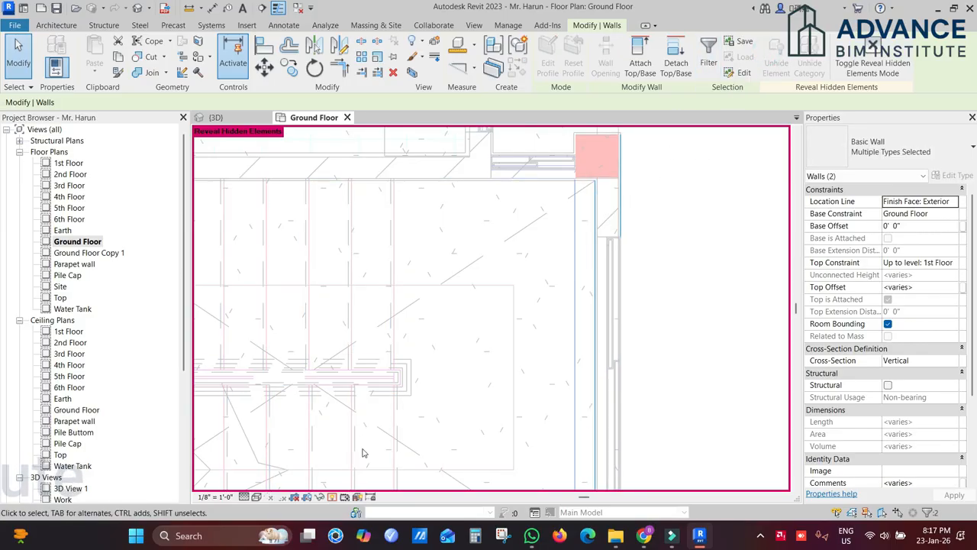
click(334, 496)
key(Escape)
Step: Join the Exterior Finish Wall 1/2" with the stair's exterior brick wall so the window opening cuts through the finish
click(216, 116)
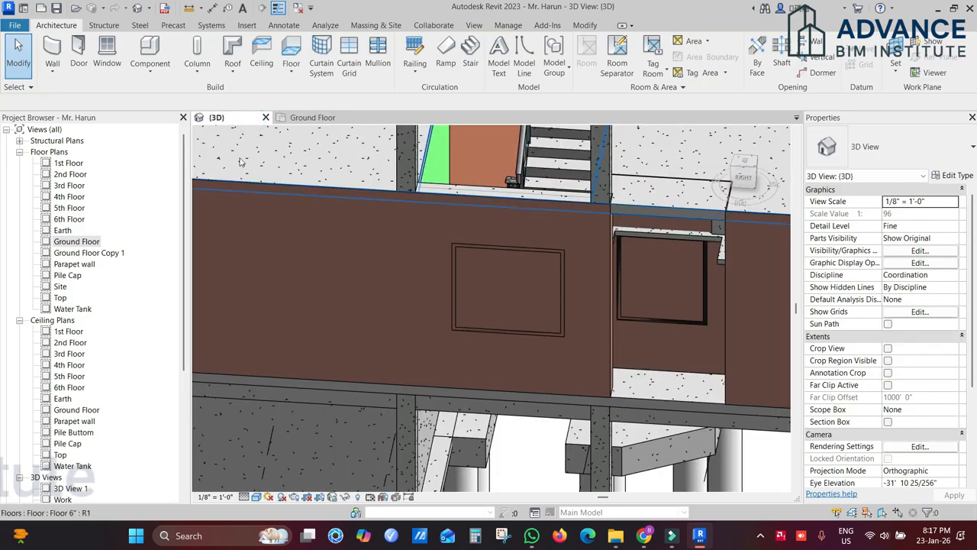
click(312, 116)
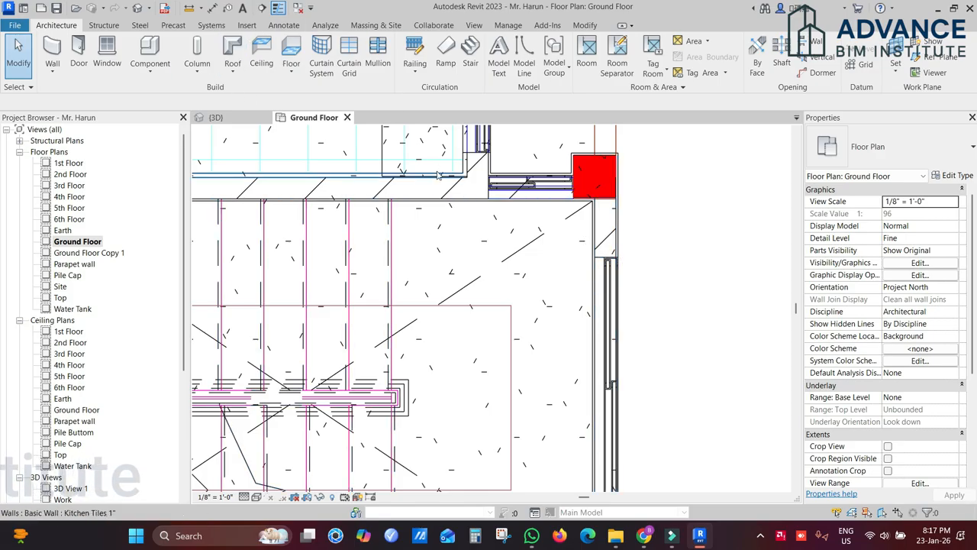
key(j)
key(j)
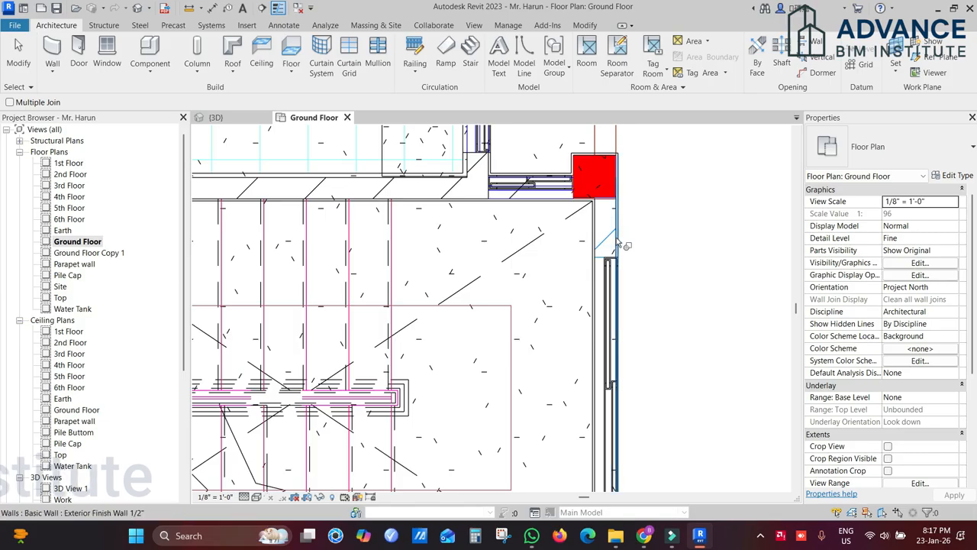
scroll(604, 229, up, 2)
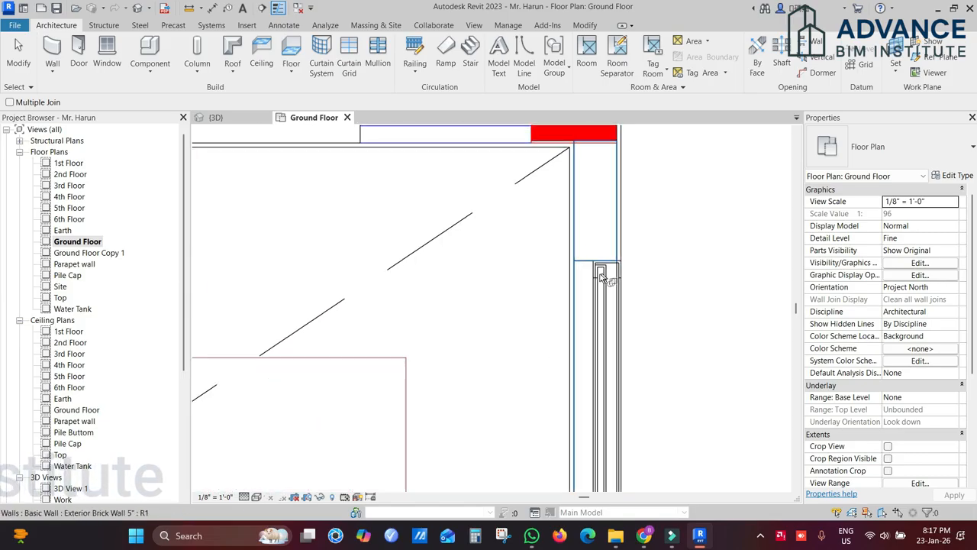
click(223, 119)
key(Escape)
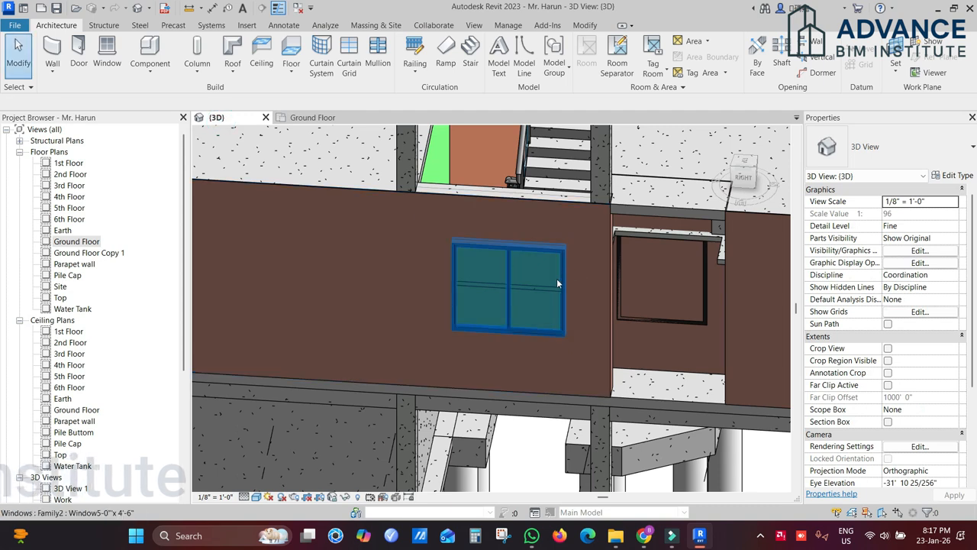
Step: Examine the stair window, the GB 10 x 15 beam and the stair landing from several sides in the 3D view
click(556, 282)
shift+middle_drag(556, 281, 652, 433)
click(651, 431)
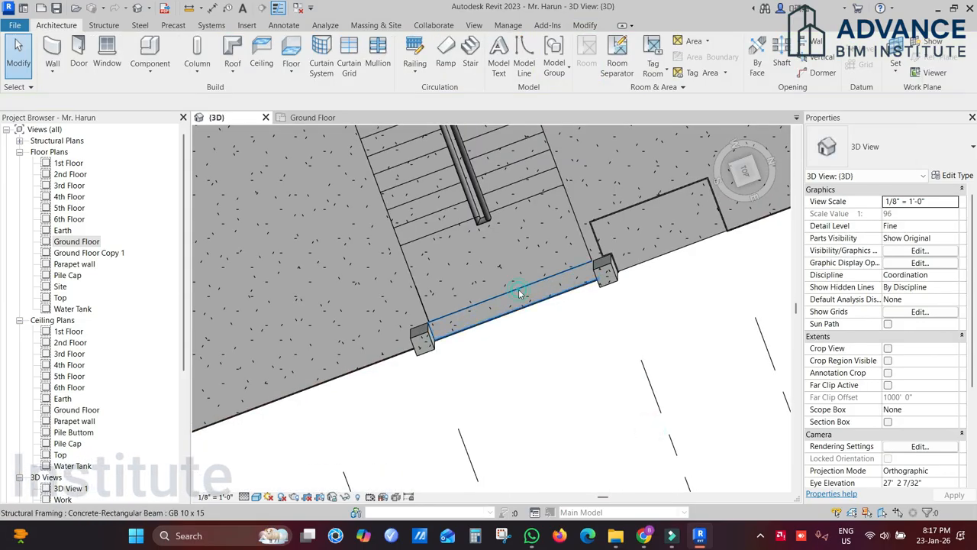
click(519, 294)
shift+middle_drag(520, 293, 718, 273)
shift+middle_drag(572, 286, 542, 292)
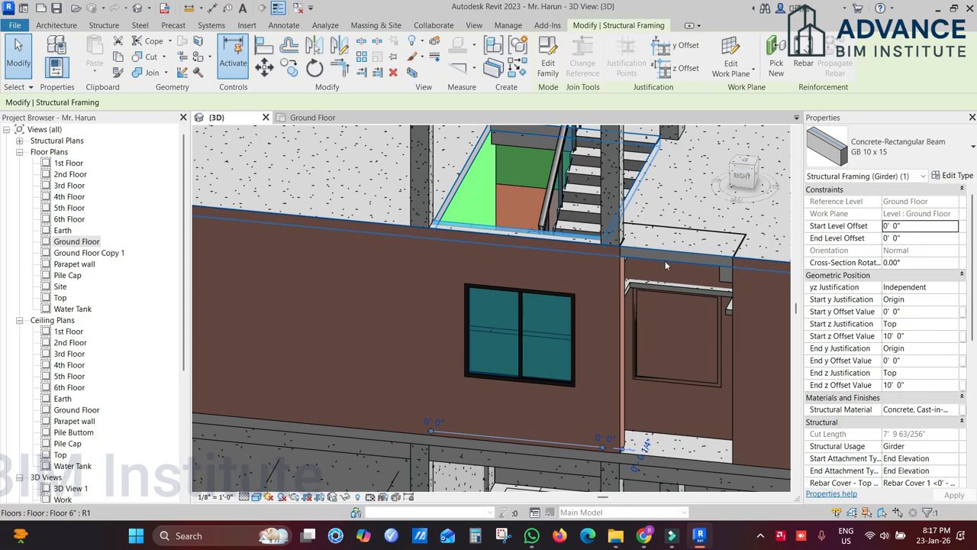
shift+middle_drag(588, 302, 379, 337)
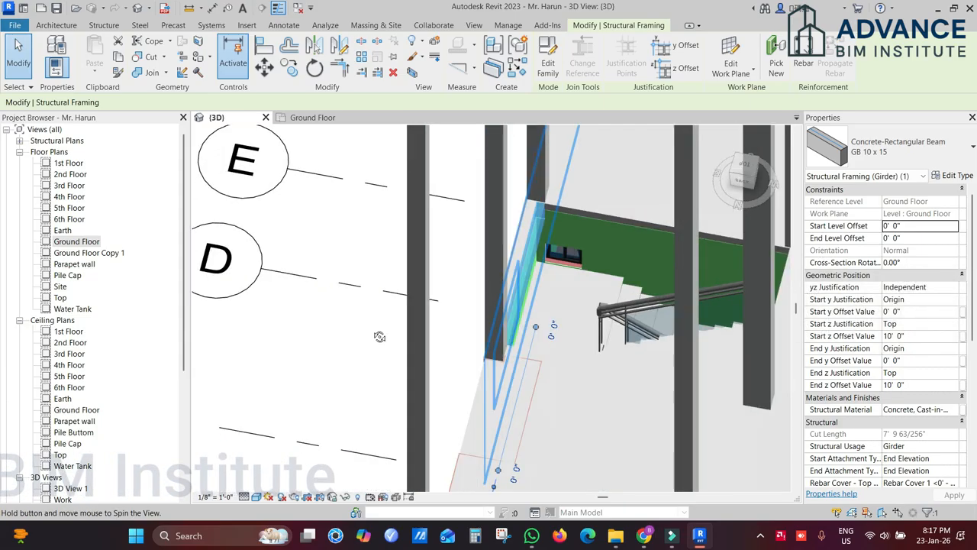
Step: Move the building section line in the Ground Floor plan down across the stair's upper flight and open its section view
click(312, 117)
scroll(592, 311, down, 5)
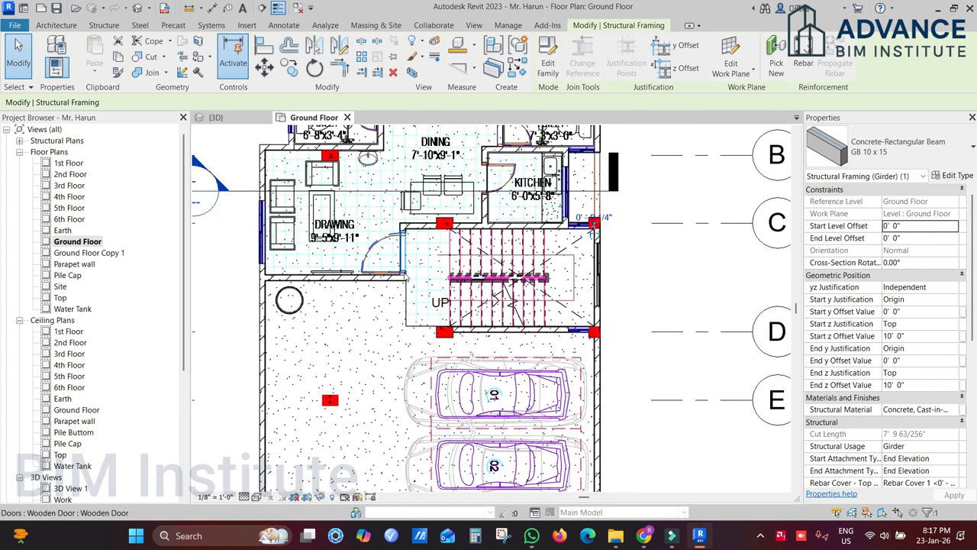
click(364, 192)
drag(364, 192, 379, 265)
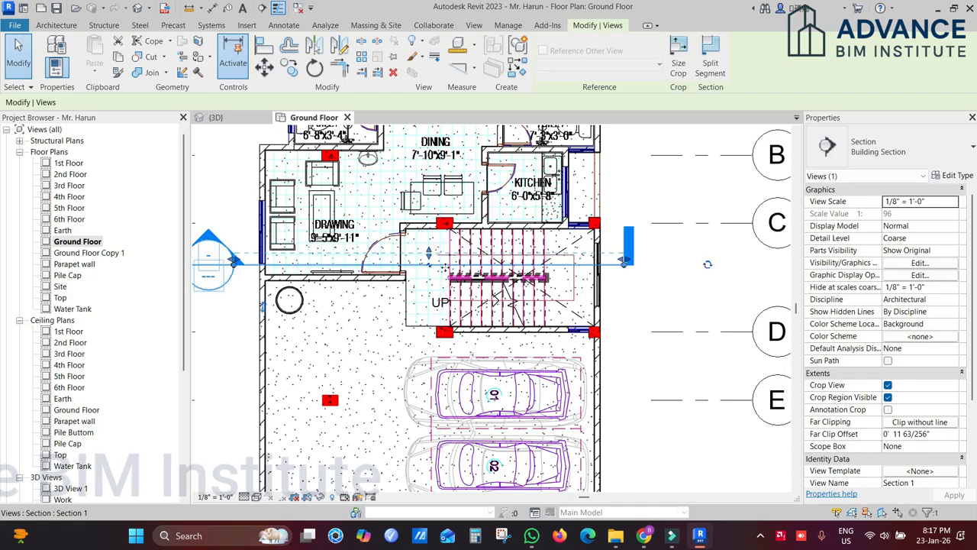
right_click(446, 267)
click(488, 248)
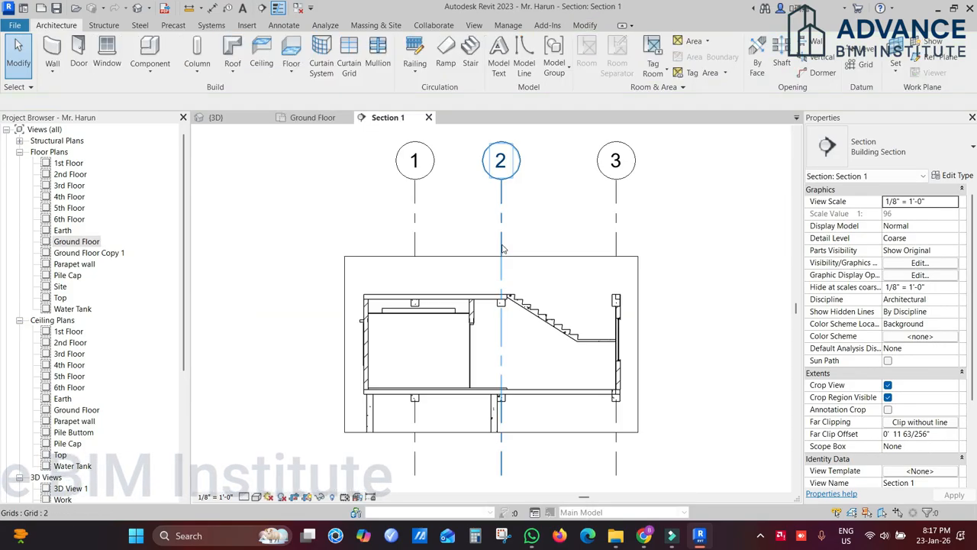
Step: Measure the heights of the stair landing's underside and top above the ground floor in the section view
scroll(581, 336, up, 4)
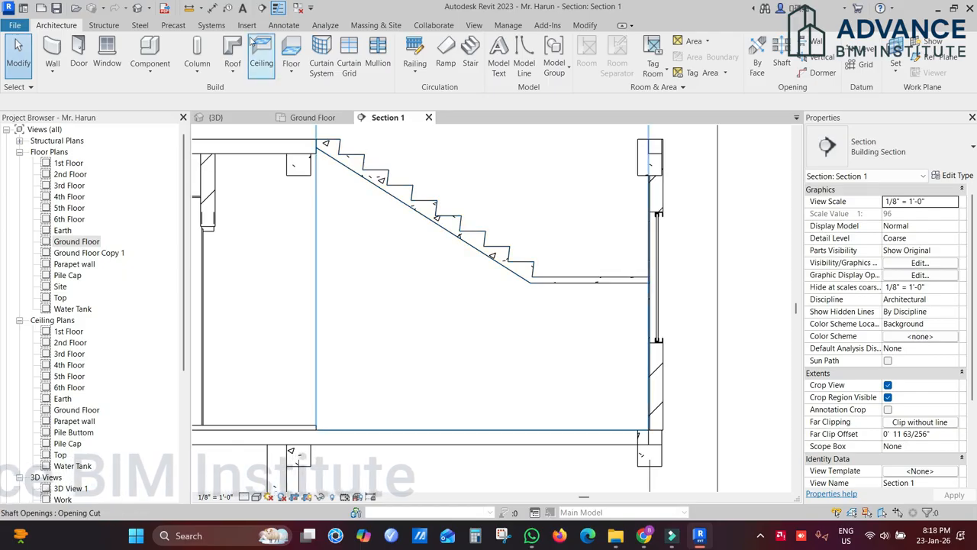
key(d)
key(i)
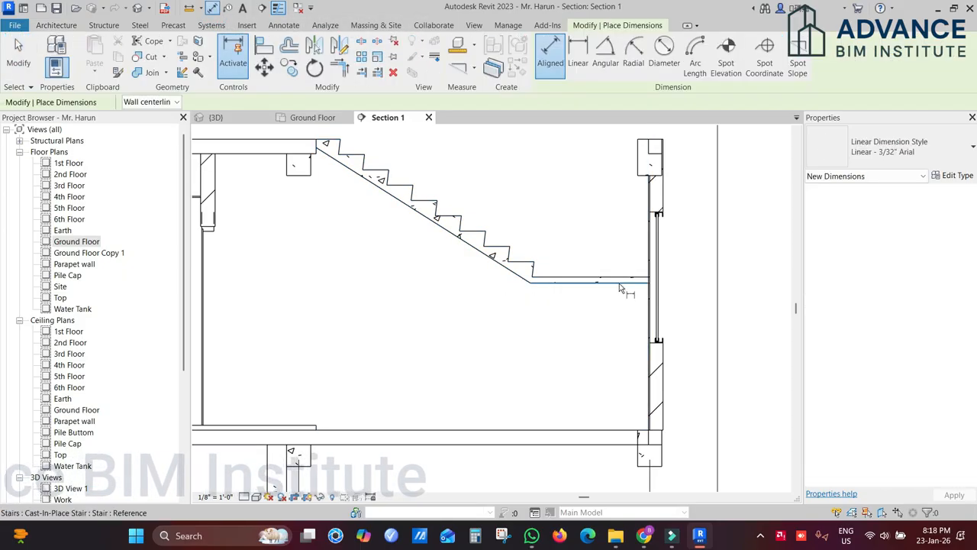
click(619, 283)
click(624, 417)
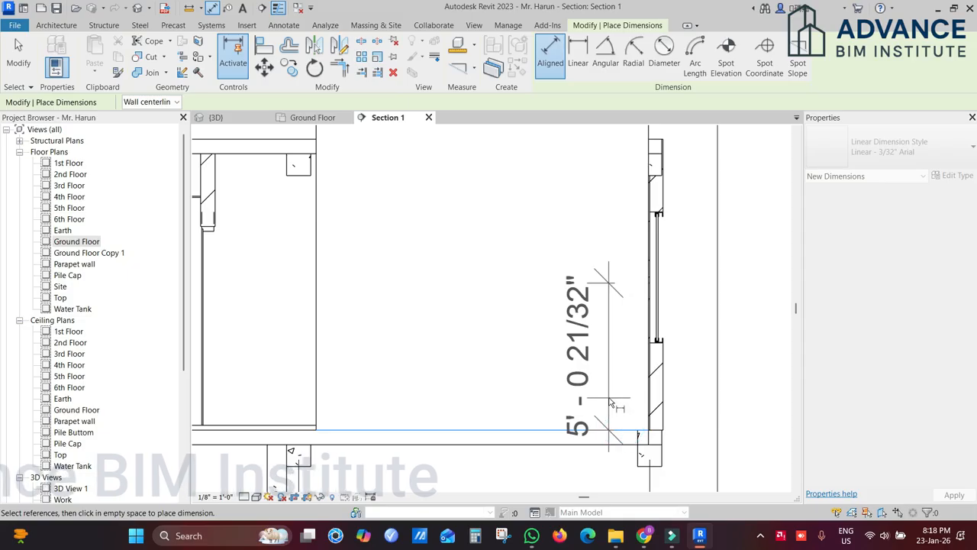
key(Escape)
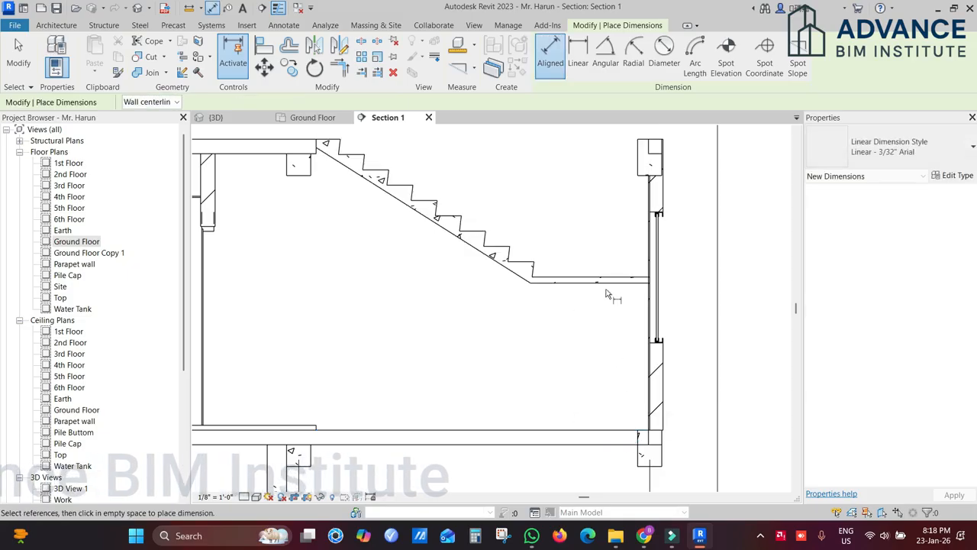
click(613, 281)
click(618, 433)
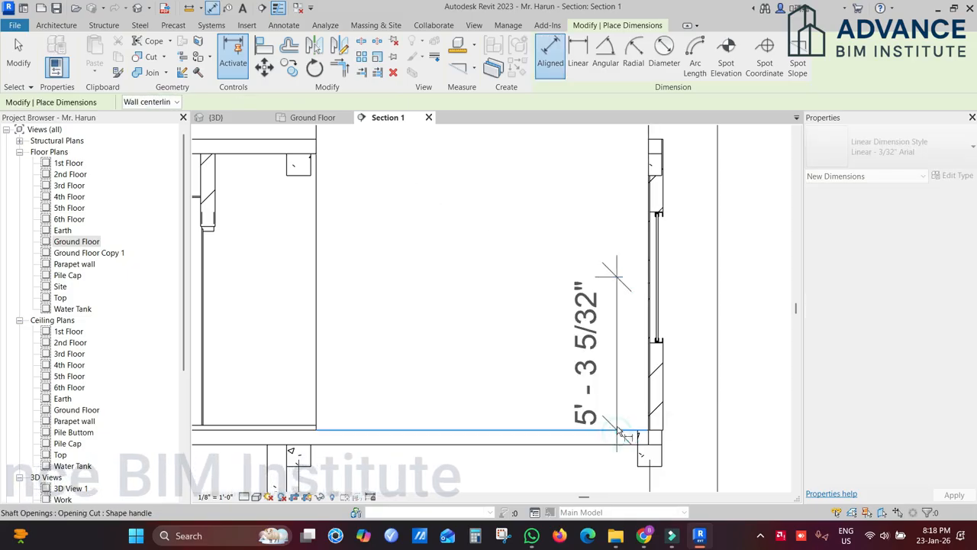
key(Escape)
scroll(659, 357, down, 3)
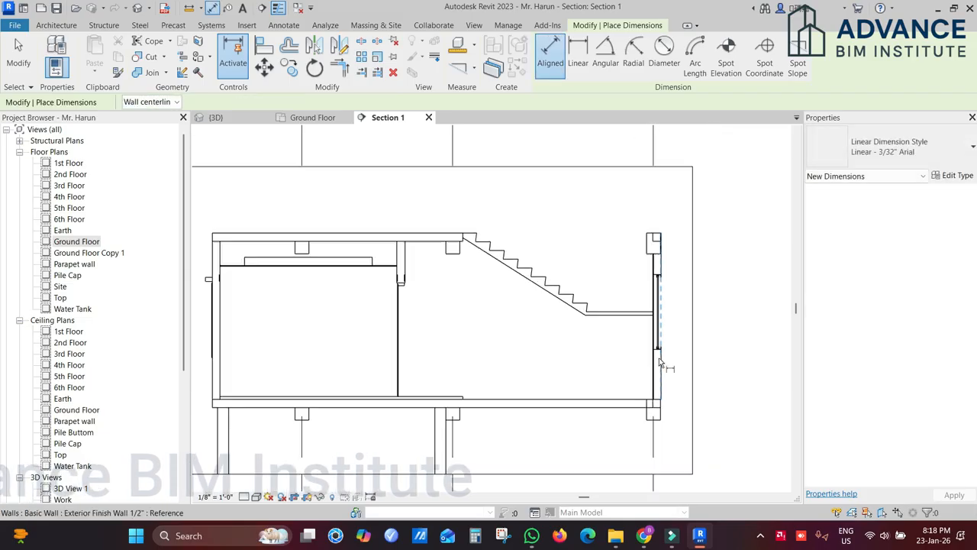
scroll(665, 248, up, 2)
key(Escape)
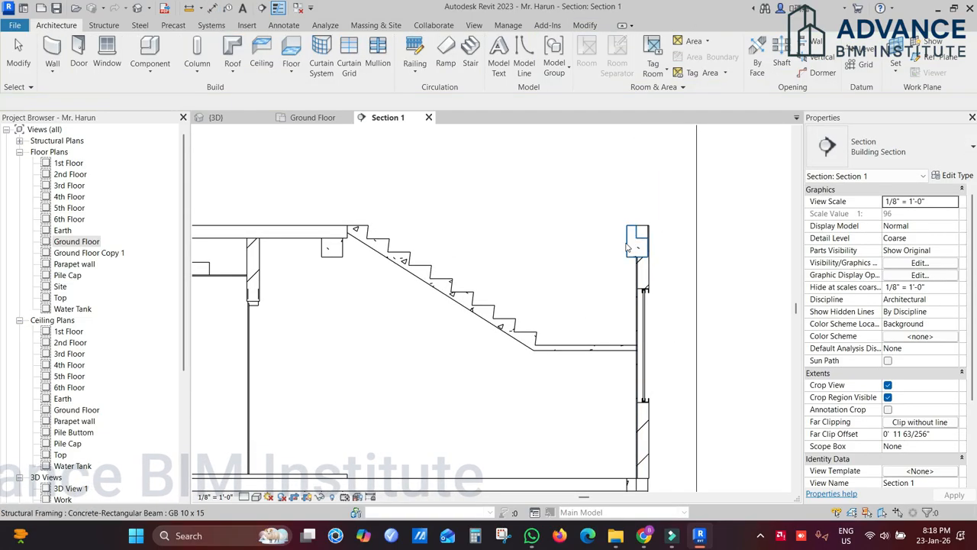
Step: Set the End z Offset Value of the GB 10 x 15 beam above the stair window to 4' 0"
click(624, 244)
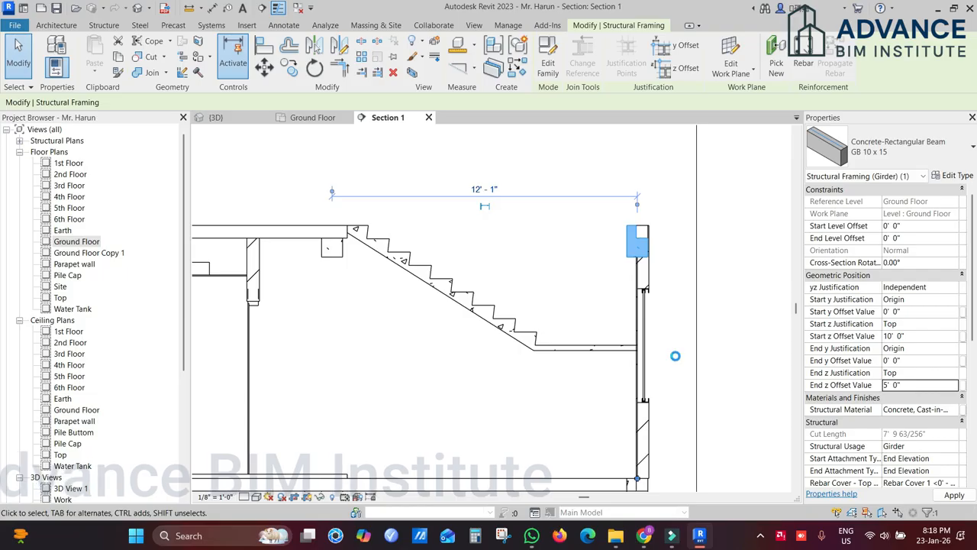
middle_drag(675, 355, 672, 332)
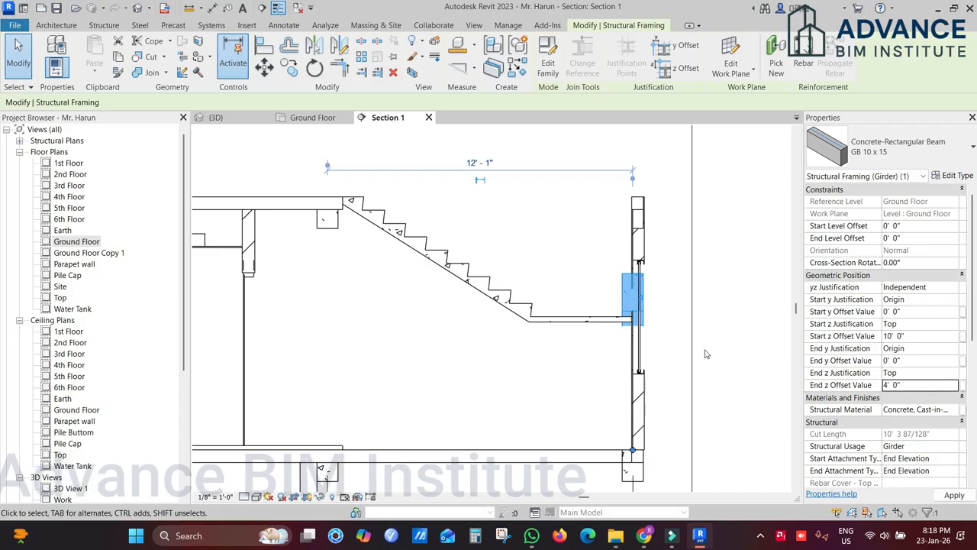
middle_drag(706, 353, 708, 328)
key(d)
key(i)
scroll(649, 279, up, 2)
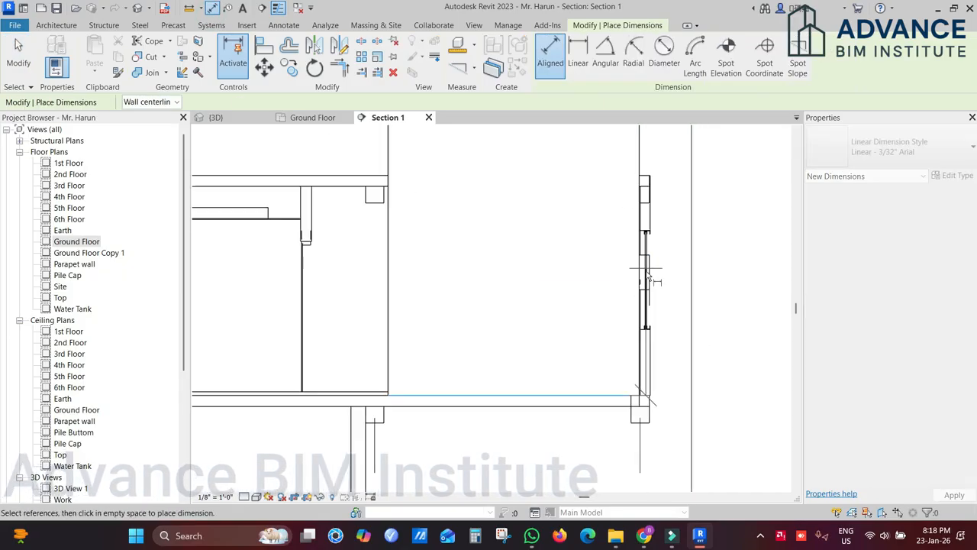
key(Escape)
key(Escape)
scroll(648, 279, down, 2)
Step: Select the GB 10 x 15 beam at the landing and set its Start z Offset Value to 4' 0" in the 3D view
click(634, 264)
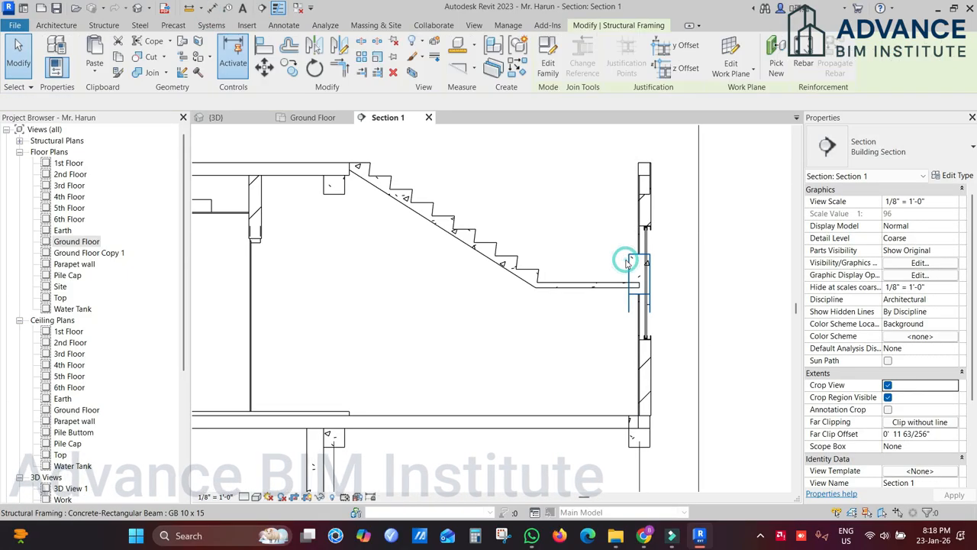
click(239, 117)
shift+middle_drag(443, 252, 674, 279)
middle_drag(611, 351, 639, 305)
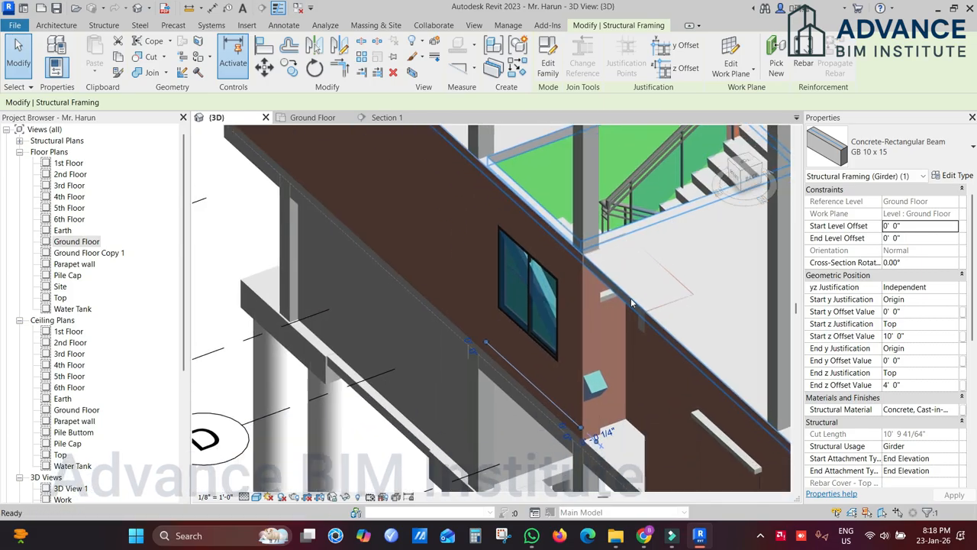
scroll(908, 386, down, 2)
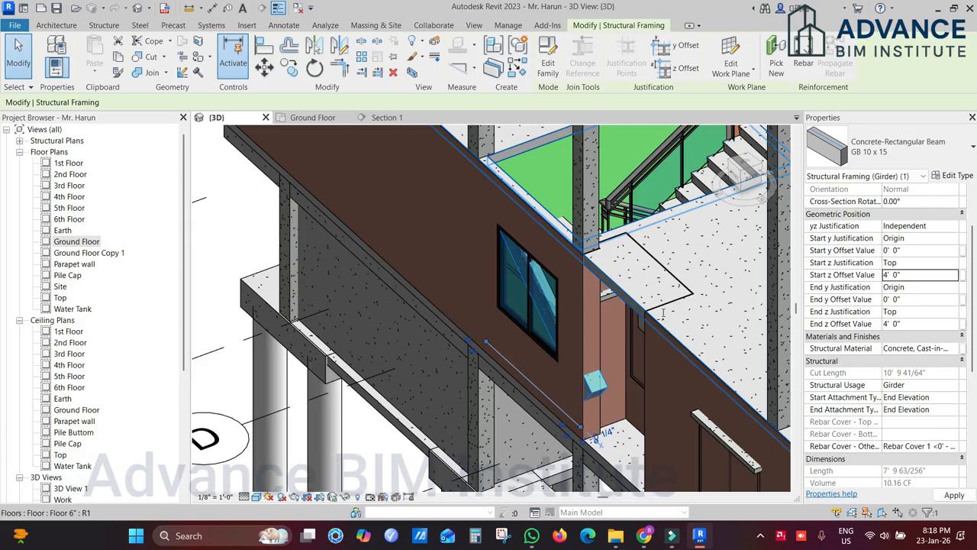
Step: In the section view, set both the Start and End z Offset Values of the landing's GB 10 x 15 beam to 5' 3"
click(386, 117)
scroll(644, 325, up, 2)
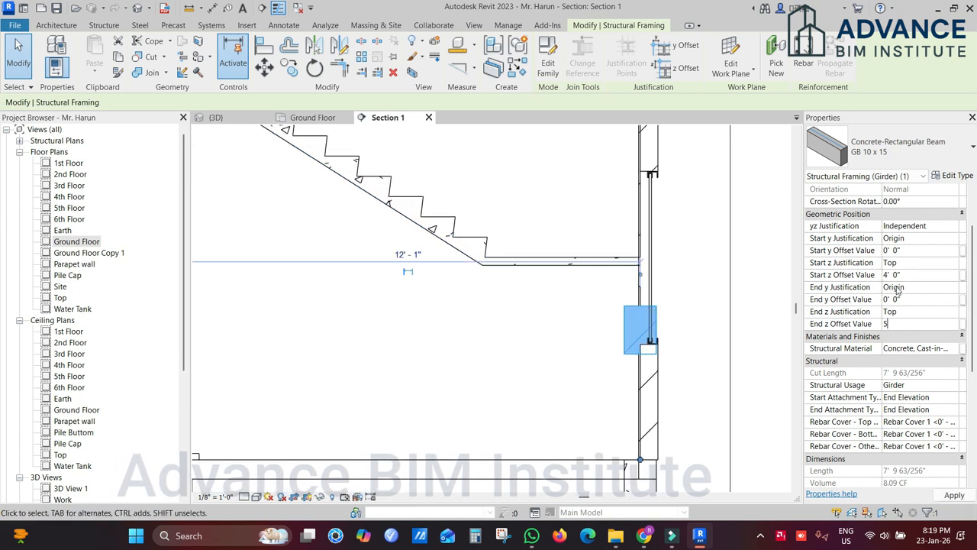
text(5)
key(Return)
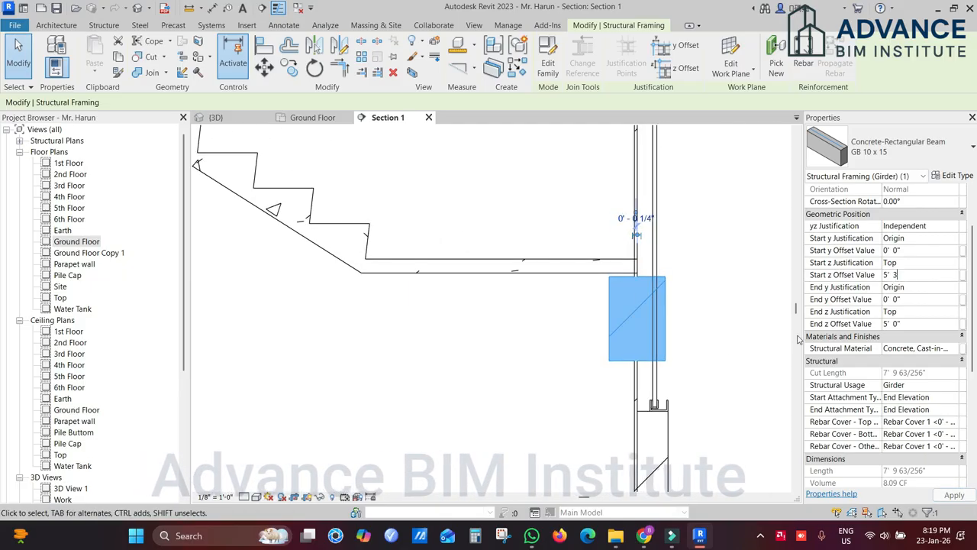
key(Return)
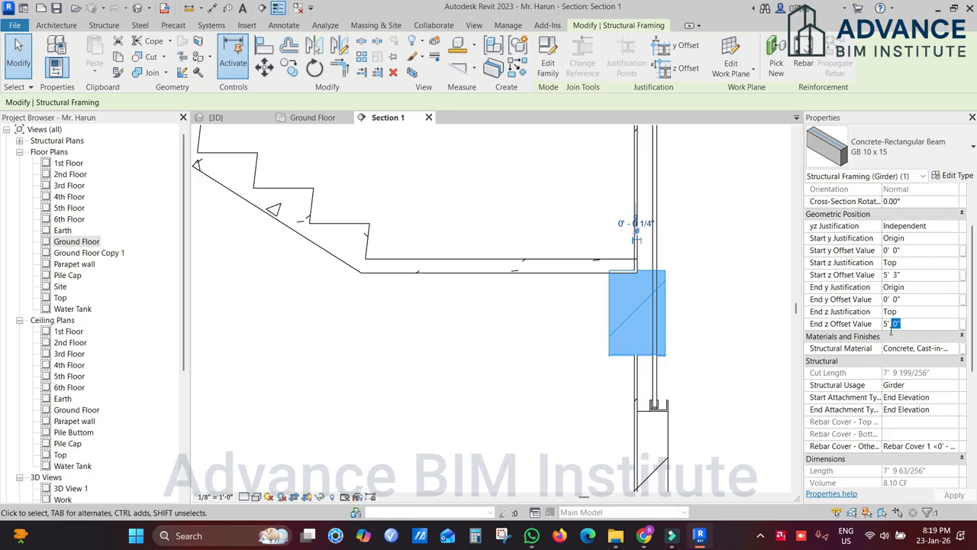
key(Return)
scroll(592, 293, up, 2)
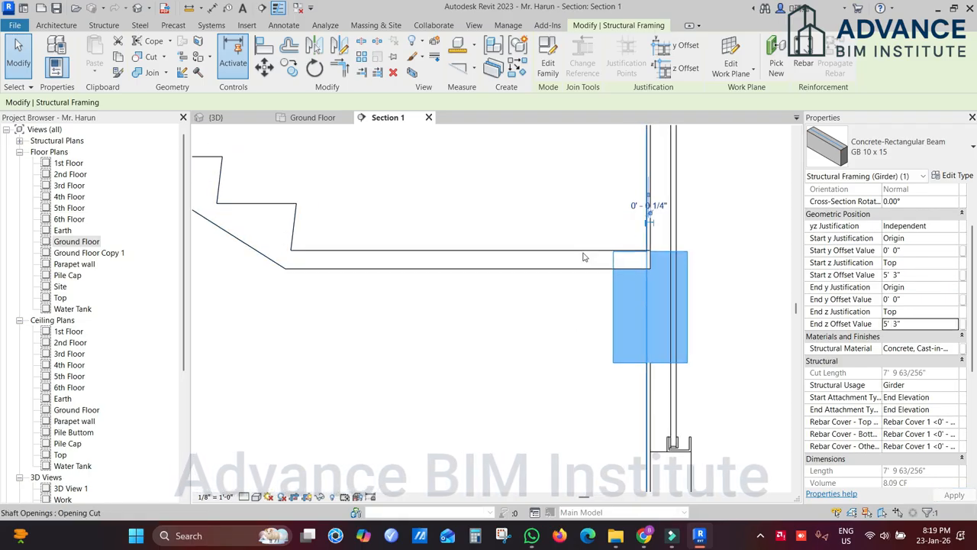
Step: Examine the stair's shaft opening, the landing beam and the stair window in the Ground Floor plan and Section 1
click(313, 118)
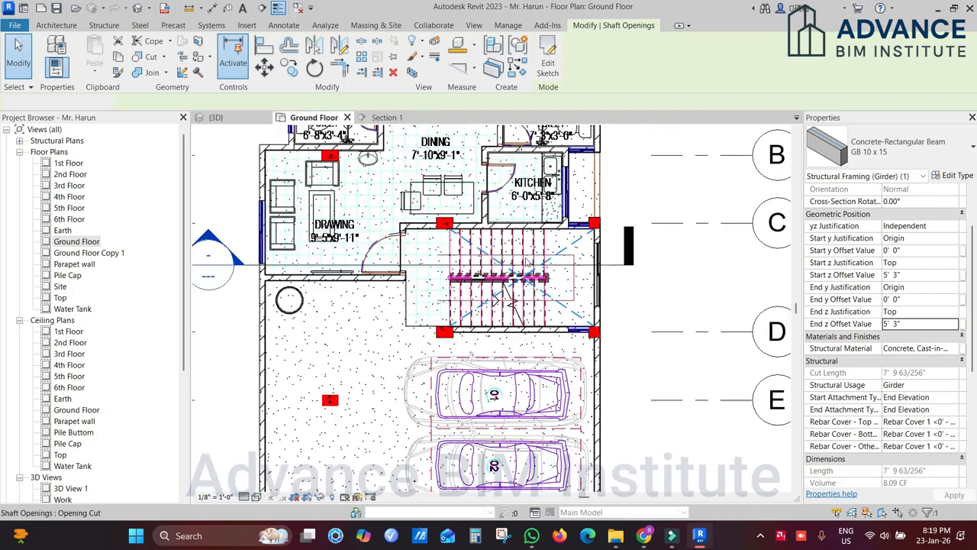
scroll(576, 275, up, 3)
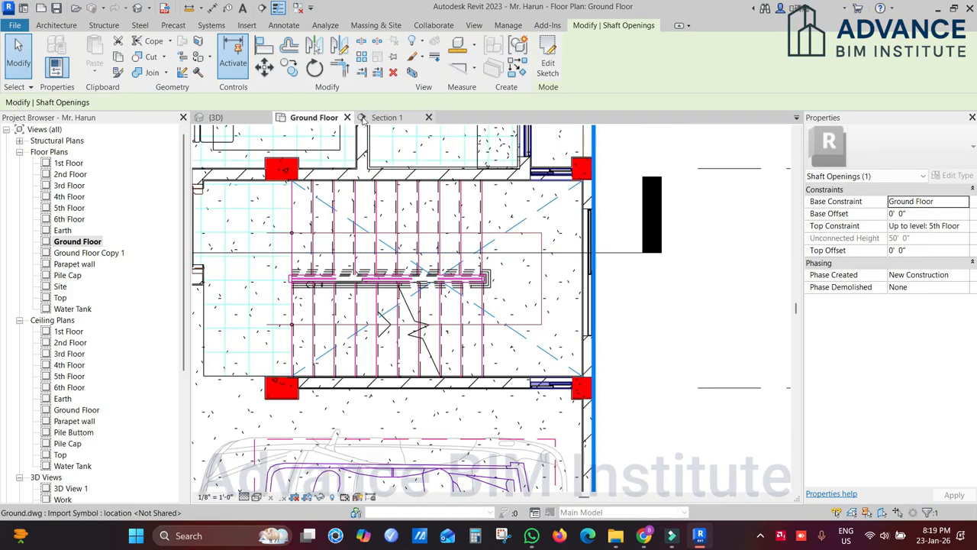
click(386, 117)
scroll(586, 274, down, 2)
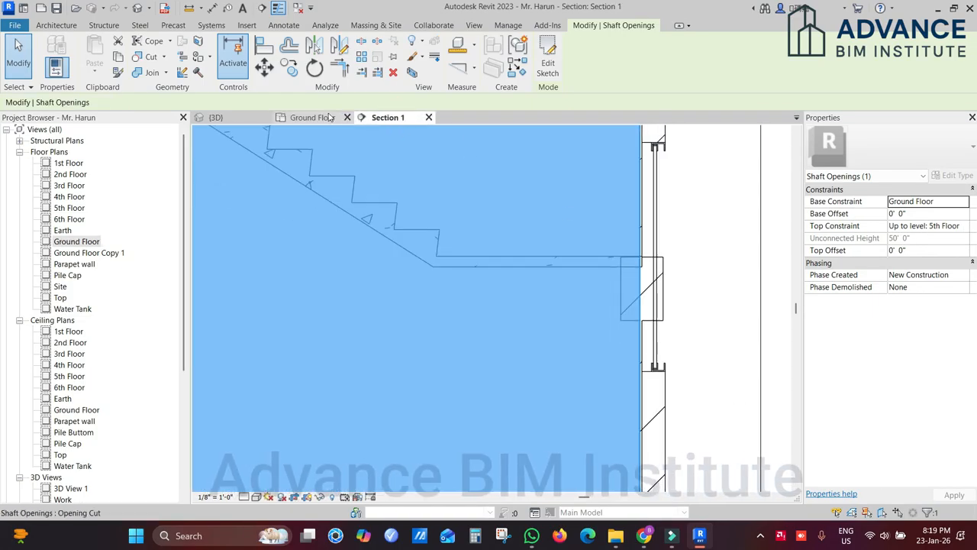
scroll(630, 245, down, 3)
click(680, 251)
scroll(675, 267, down, 1)
scroll(638, 301, up, 2)
scroll(641, 299, up, 1)
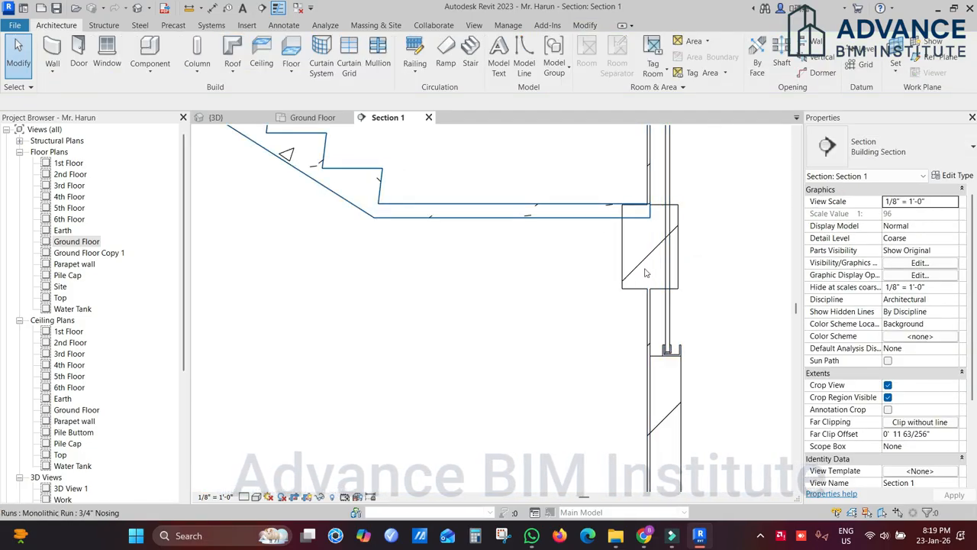
scroll(664, 305, up, 1)
click(668, 313)
scroll(633, 290, down, 4)
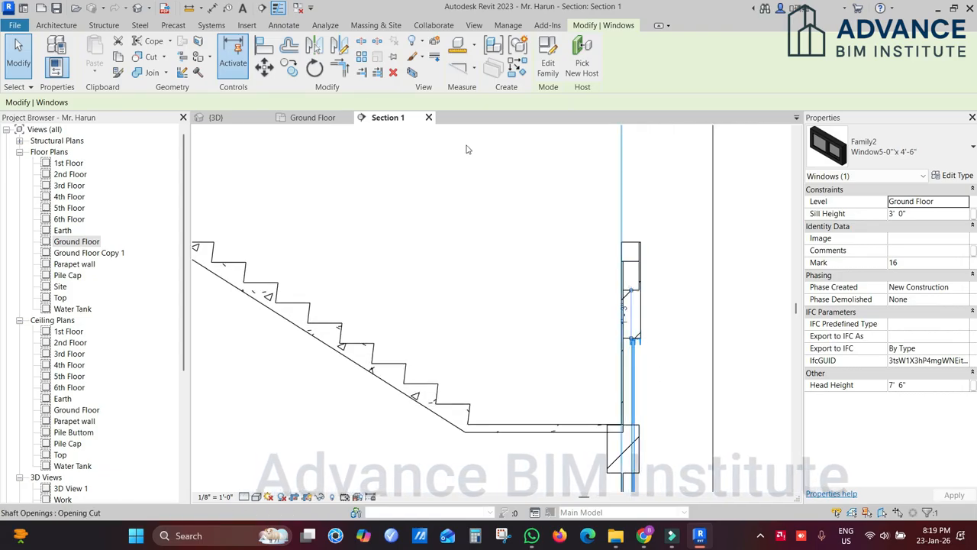
Step: Examine the stair window and the 1st Floor slab around the stair opening from several sides in the 3D view
click(313, 118)
click(244, 118)
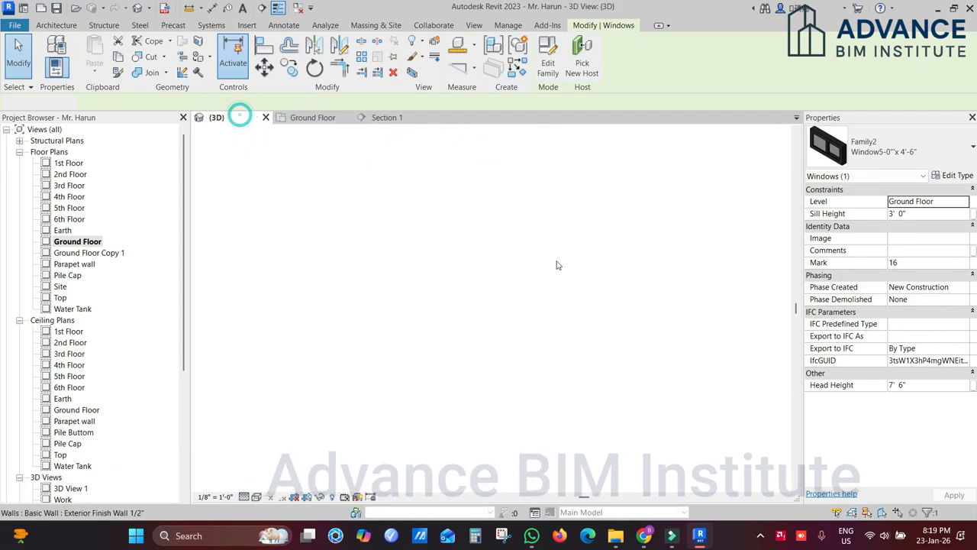
shift+middle_drag(592, 274, 726, 281)
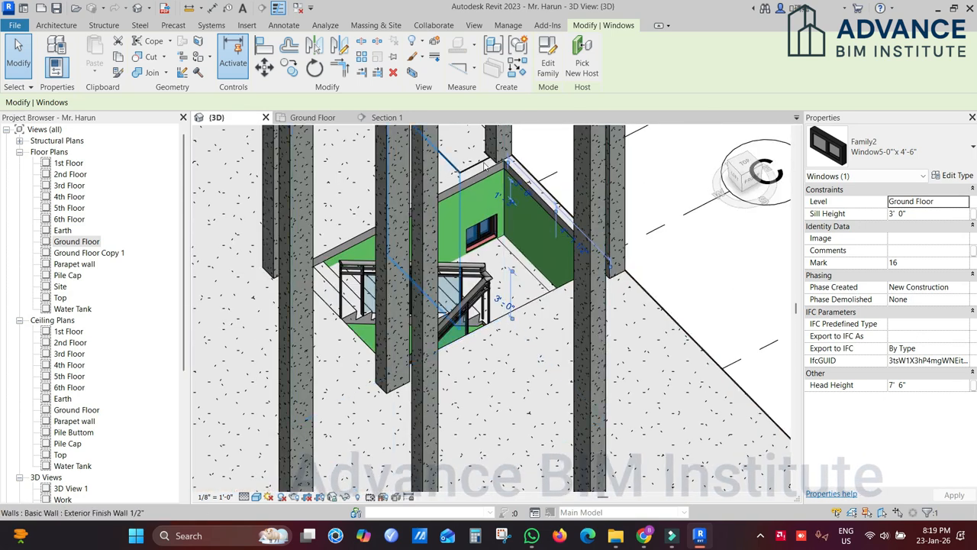
scroll(519, 174, up, 2)
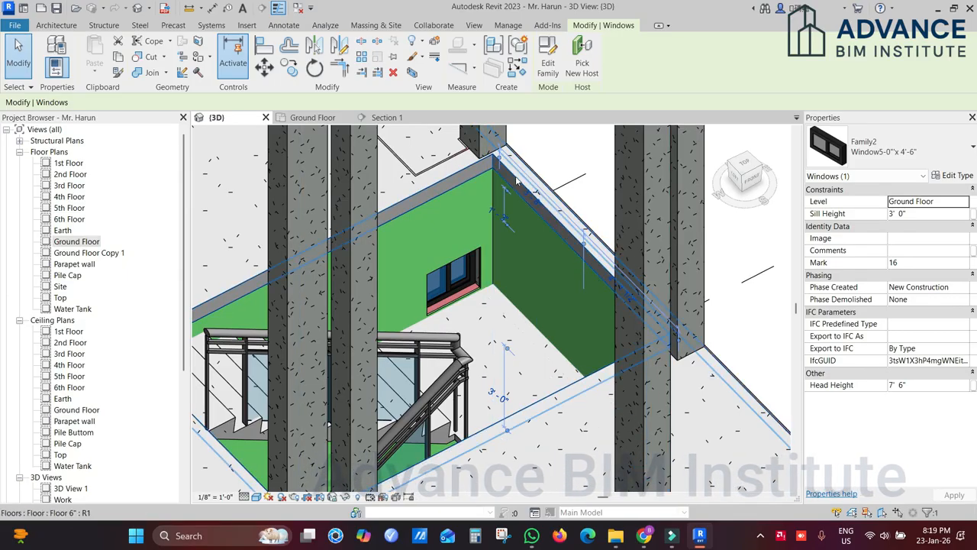
shift+middle_drag(504, 189, 552, 182)
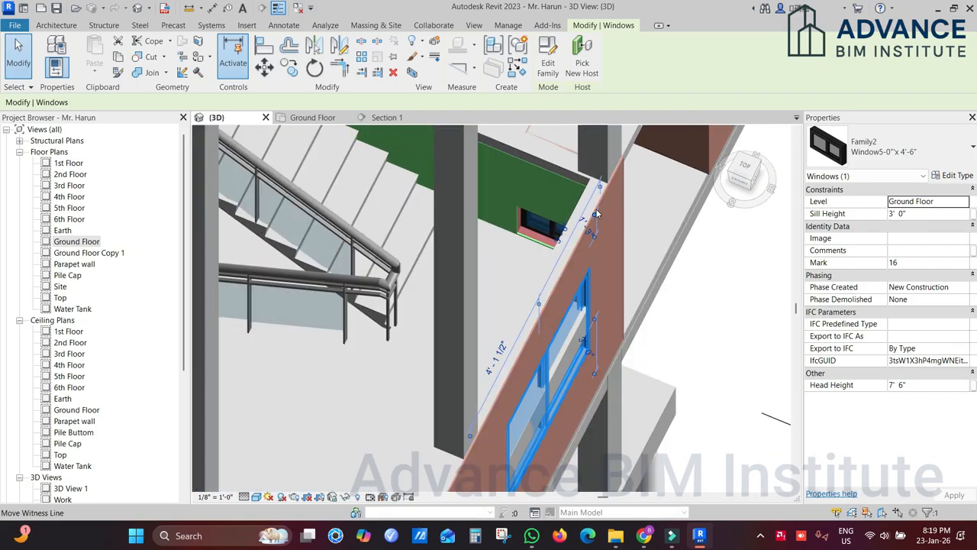
click(544, 197)
shift+middle_drag(541, 197, 544, 266)
Step: Open the sketch of the stair's shaft opening for editing in the Ground Floor plan
click(313, 117)
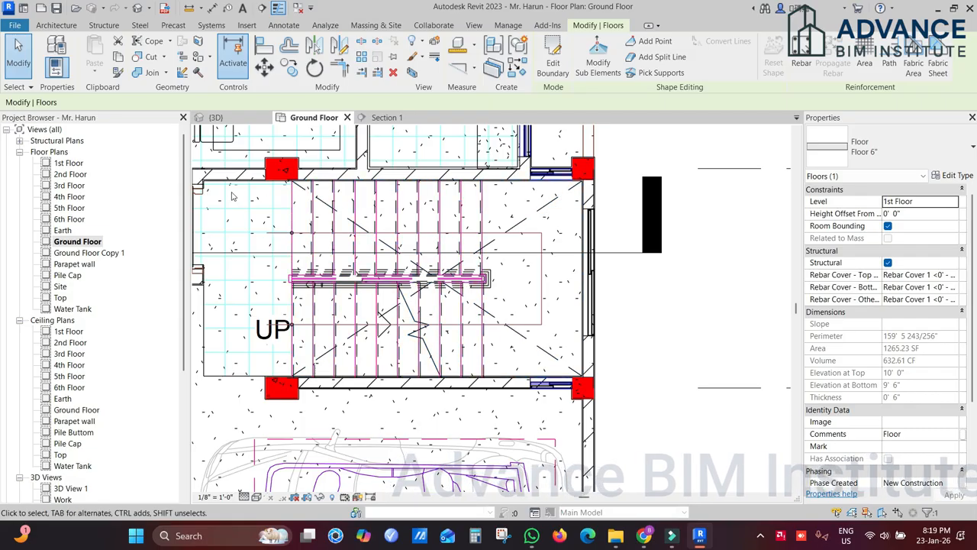
scroll(232, 192, down, 1)
middle_drag(232, 192, 362, 200)
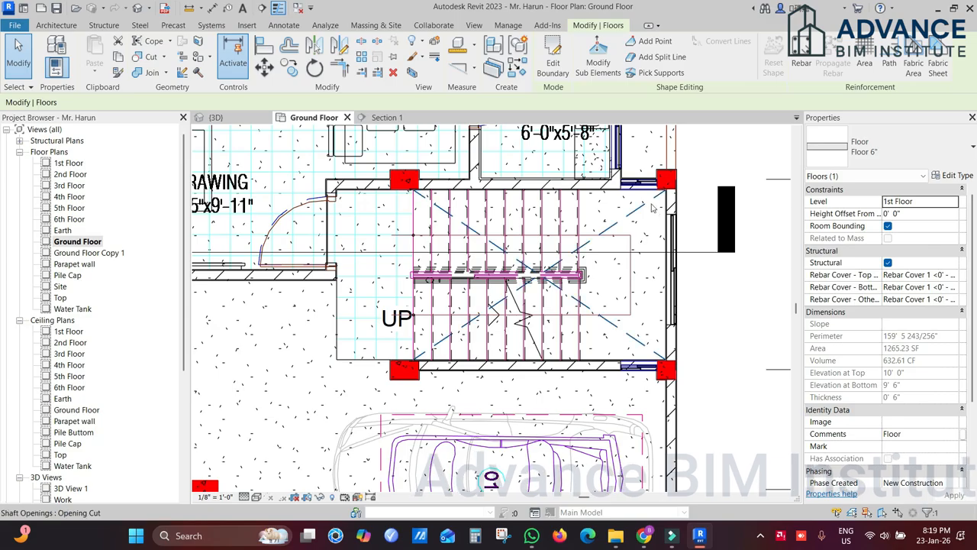
click(651, 205)
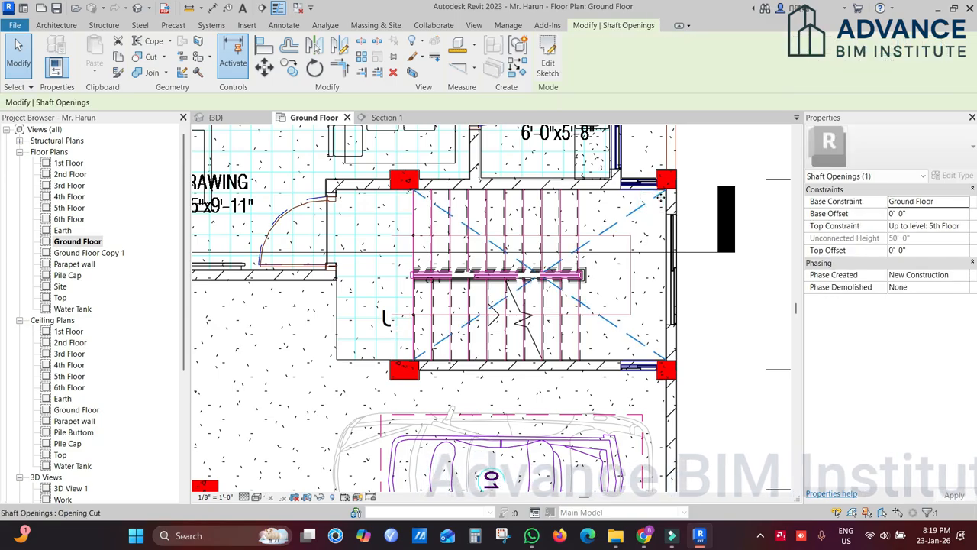
click(547, 63)
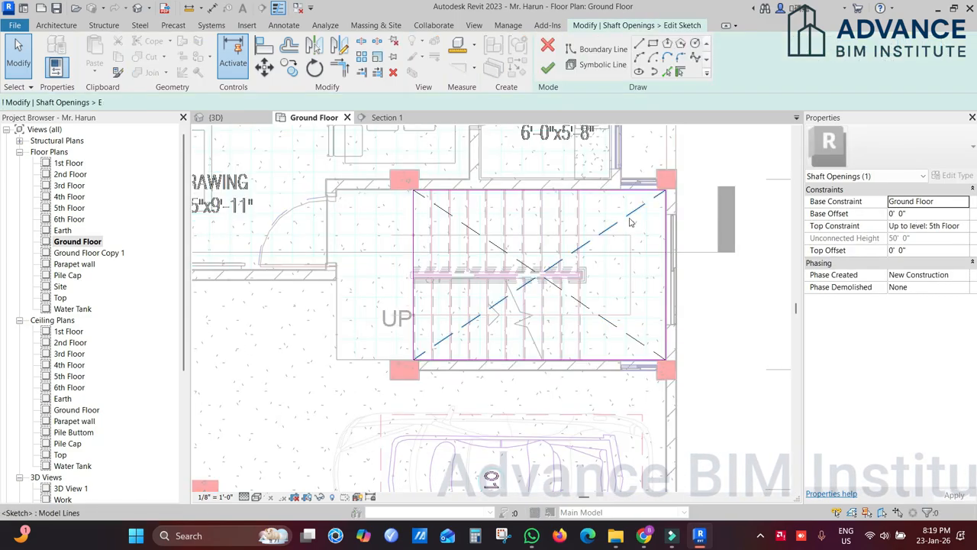
Step: Try to move the shaft opening's boundary line beside the stair window out to the exterior wall's outer face
scroll(665, 220, up, 1)
click(666, 221)
scroll(665, 221, up, 2)
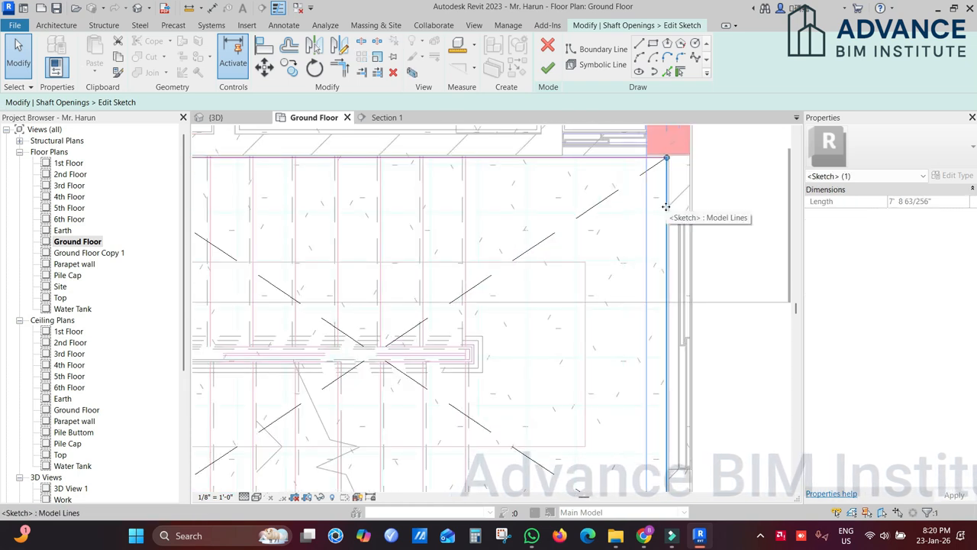
drag(666, 207, 689, 210)
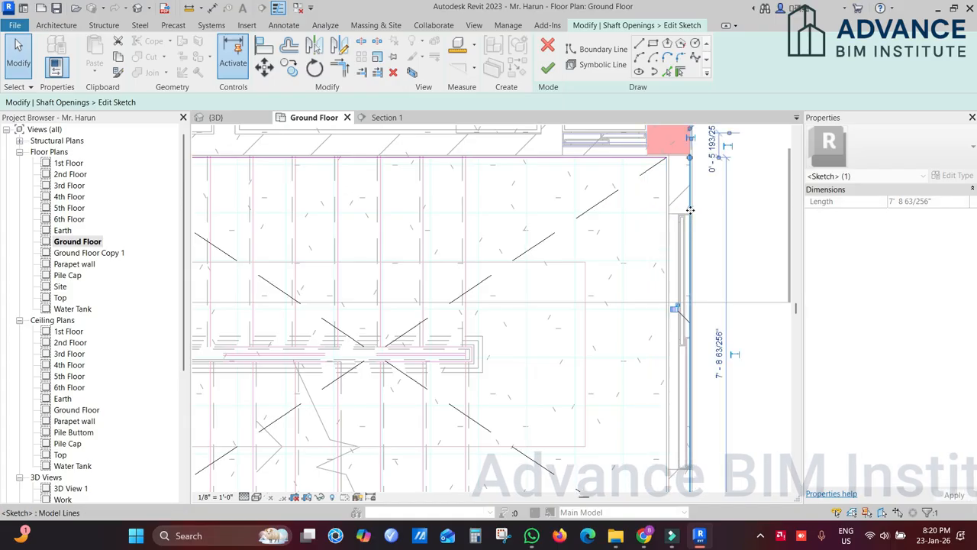
scroll(691, 211, up, 4)
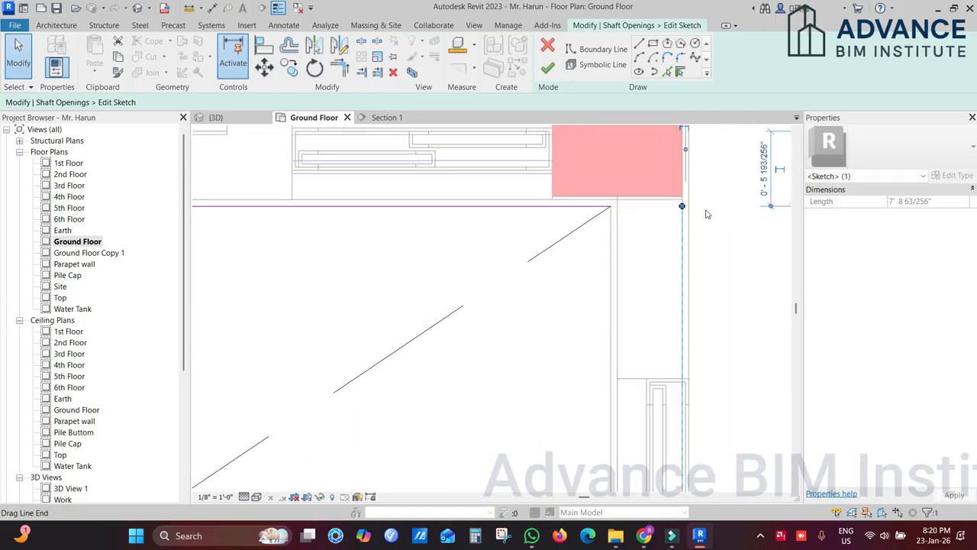
click(651, 240)
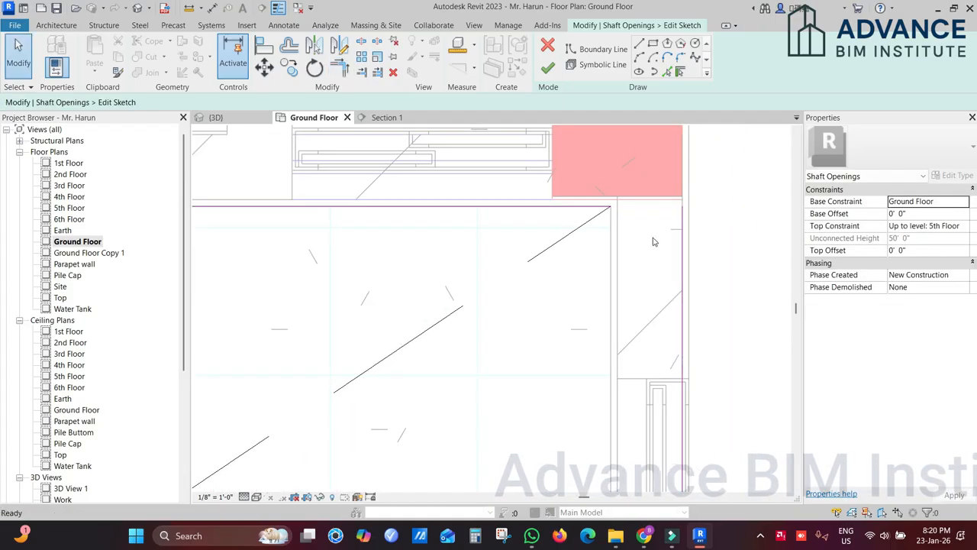
scroll(653, 241, down, 3)
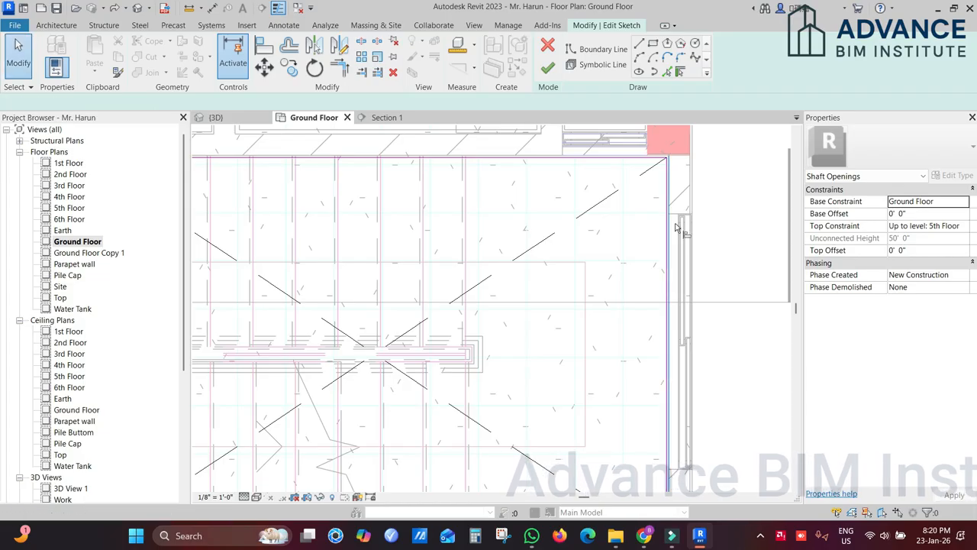
Step: Align the shaft opening's boundary line beside the stair window with the exterior wall's outer face and finish the sketch
key(a)
key(l)
click(687, 177)
click(664, 188)
click(708, 178)
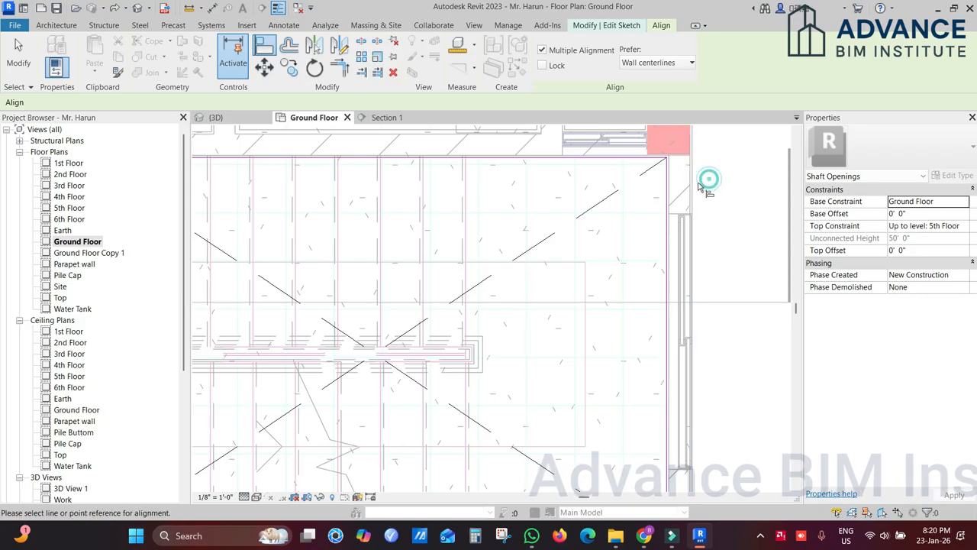
key(Tab)
click(692, 187)
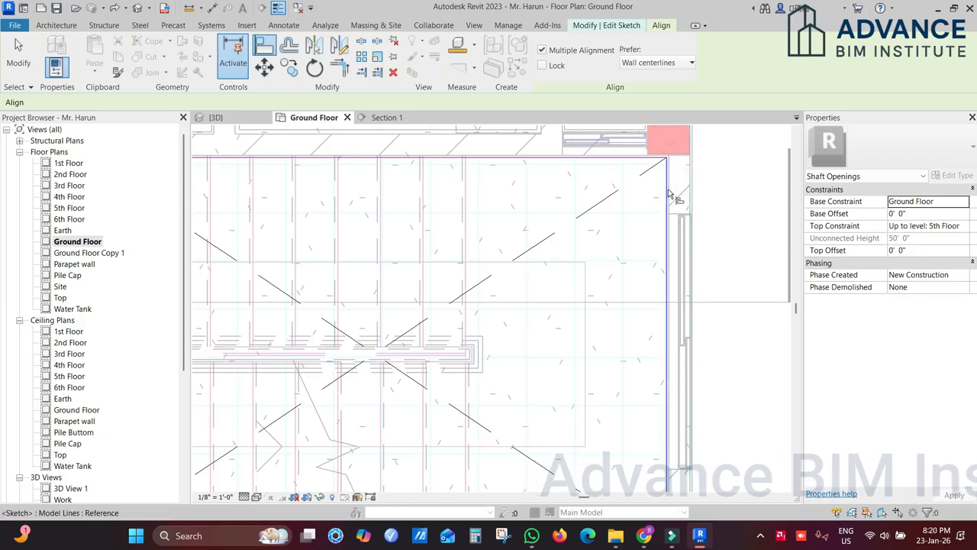
click(667, 189)
scroll(704, 238, down, 2)
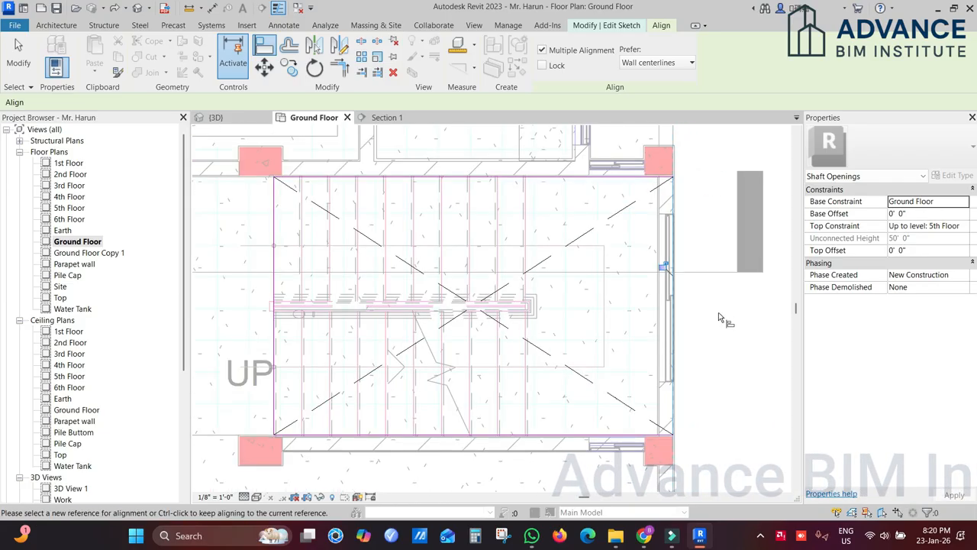
key(Escape)
key(Escape)
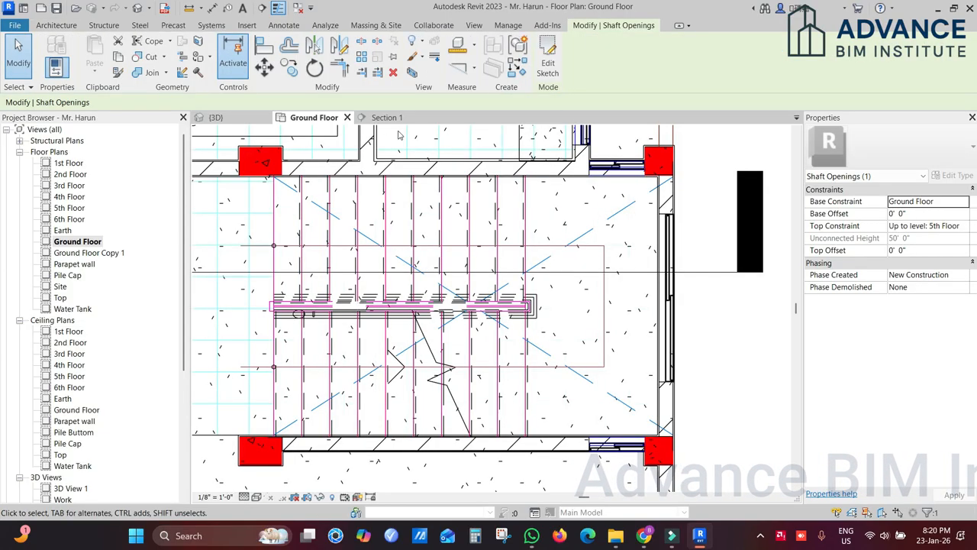
Step: Set the top offset of the Exterior Brick Wall 5" holding the stair window to 0' 0"
click(241, 117)
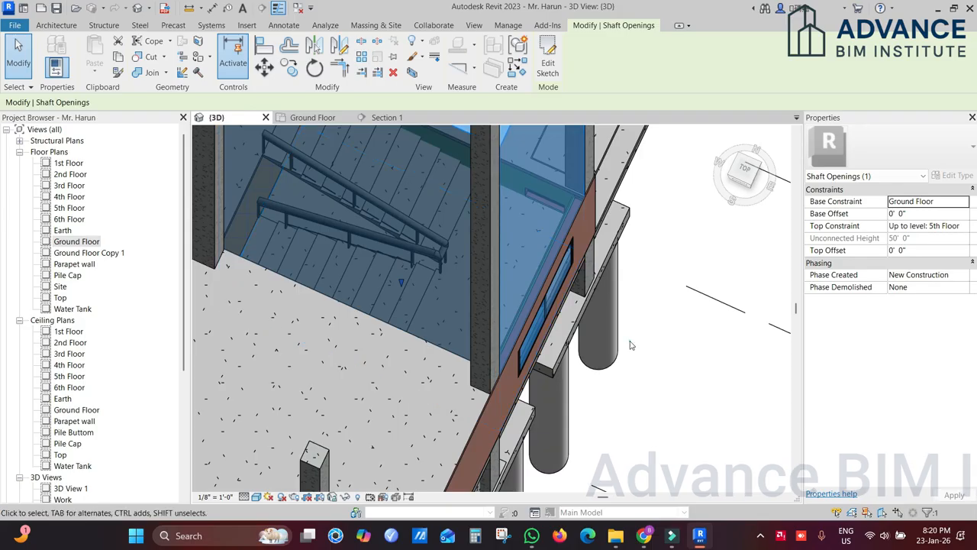
click(628, 344)
shift+middle_drag(644, 364, 480, 256)
scroll(545, 238, up, 4)
scroll(558, 211, up, 3)
click(443, 275)
click(319, 116)
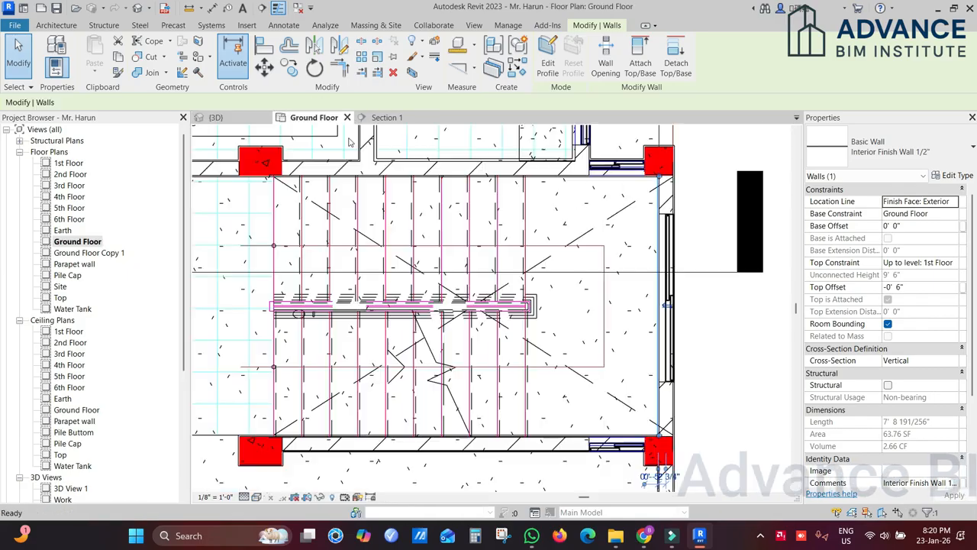
scroll(666, 185, up, 3)
click(666, 185)
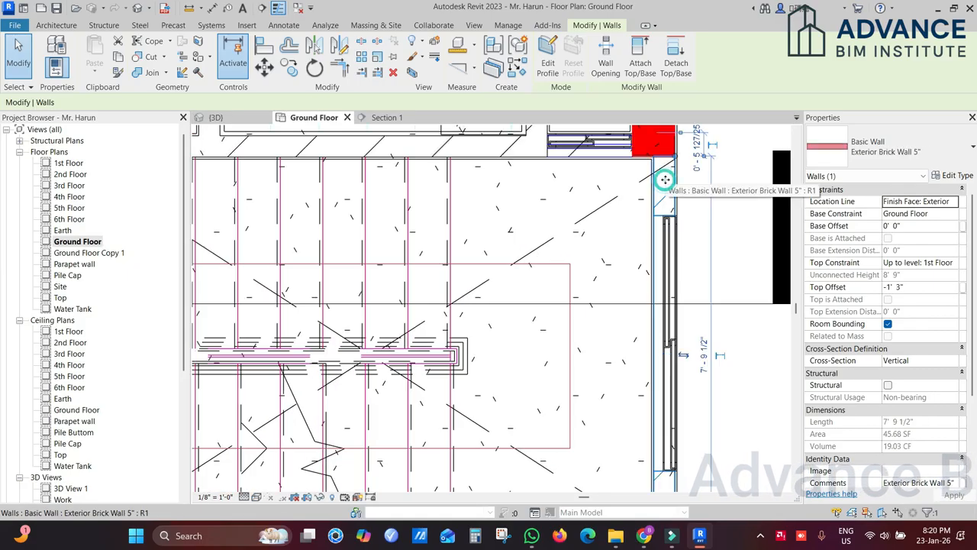
click(246, 122)
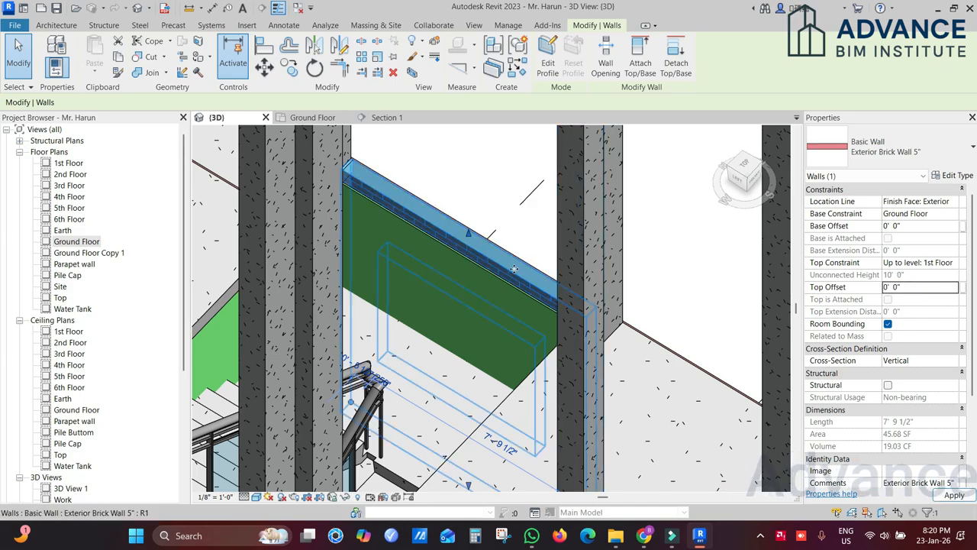
Step: Set the stair window's sill height to 6' 0"
shift+middle_drag(660, 336, 384, 279)
mouse_move(511, 349)
middle_down()
mouse_move(556, 266)
mouse_move(553, 286)
middle_up()
scroll(529, 321, down, 3)
scroll(559, 282, down, 2)
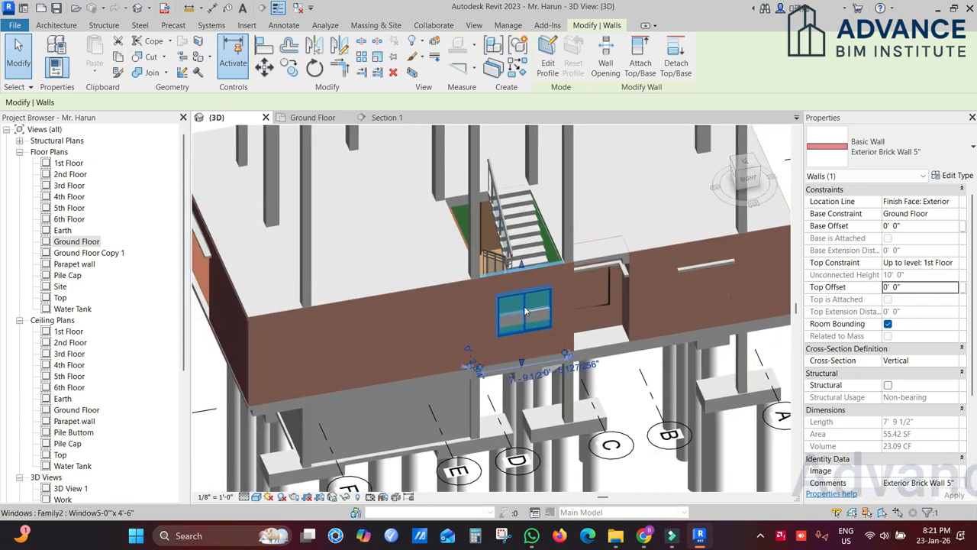
scroll(532, 313, up, 3)
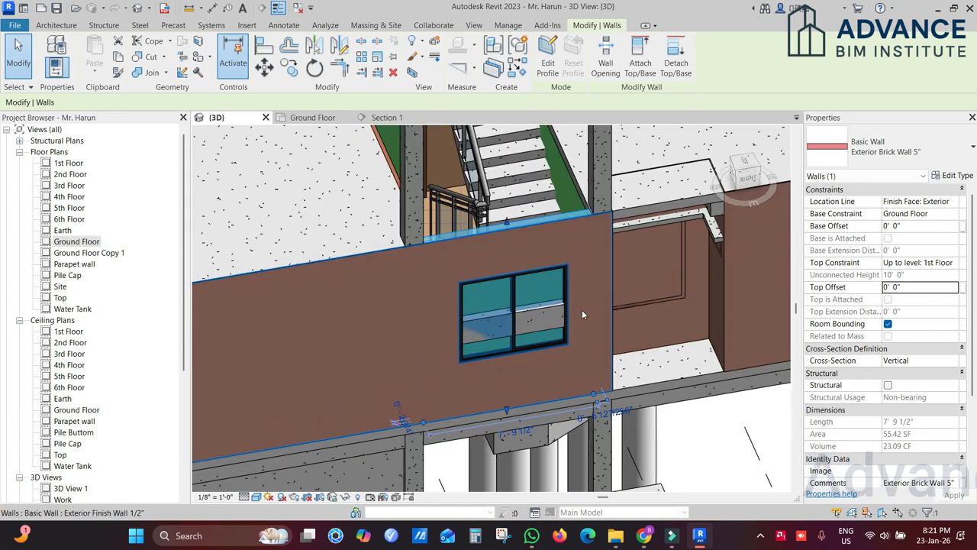
shift+middle_drag(571, 310, 550, 281)
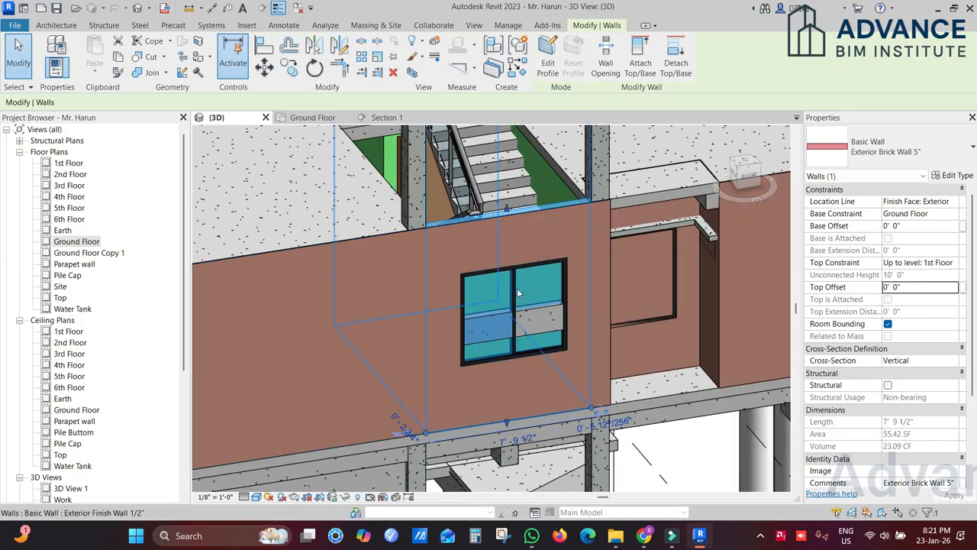
click(515, 282)
click(923, 213)
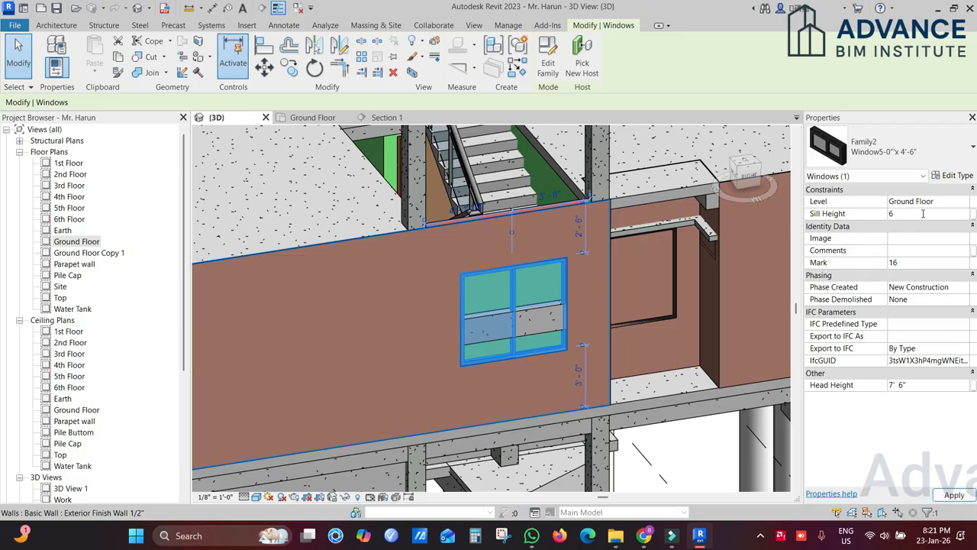
mouse_move(643, 303)
shift+middle_down()
mouse_move(584, 368)
mouse_move(551, 305)
shift+middle_up()
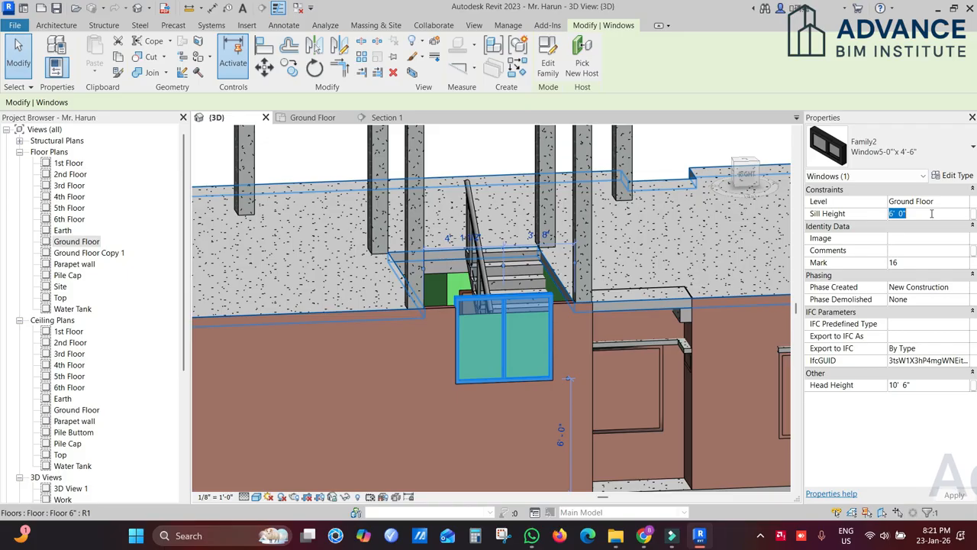
shift+middle_drag(643, 271, 527, 284)
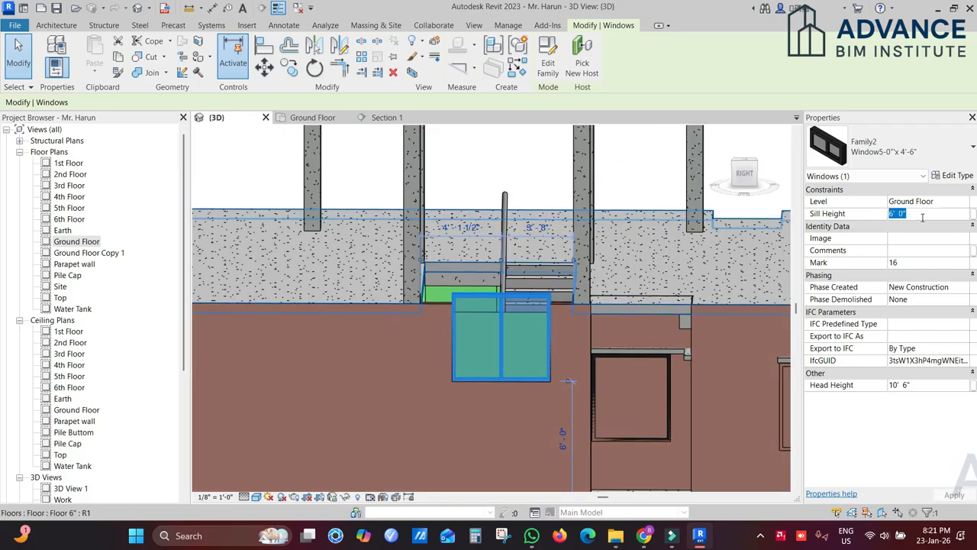
Step: Raise the stair window's sill height to 7' 0"
scroll(621, 336, down, 1)
shift+middle_drag(621, 338, 769, 376)
shift+middle_drag(535, 344, 606, 349)
scroll(532, 315, up, 1)
scroll(533, 315, up, 3)
Step: Join the Exterior Brick Wall 5" and the Interior Finish Wall 1/2" at the stair window in the Ground Floor plan
key(ctrl+Tab)
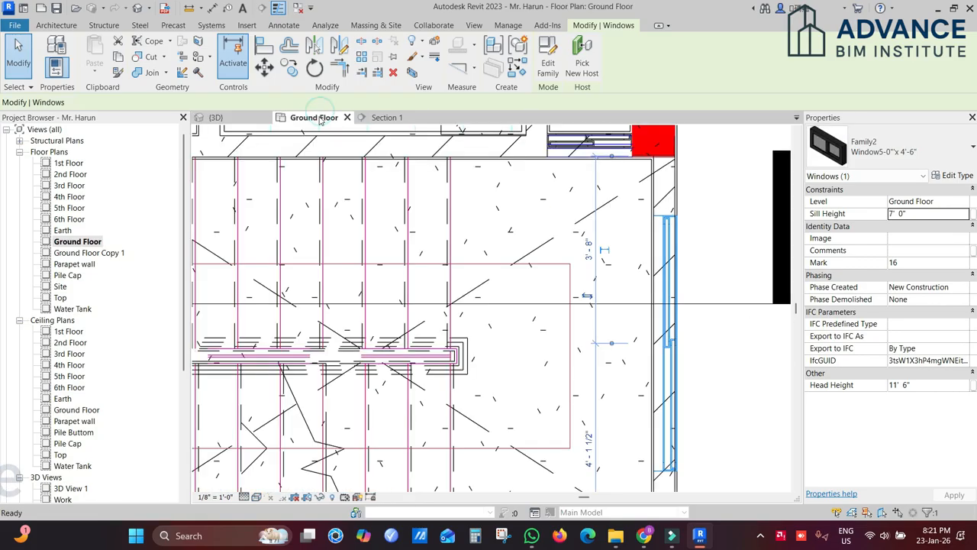
key(Escape)
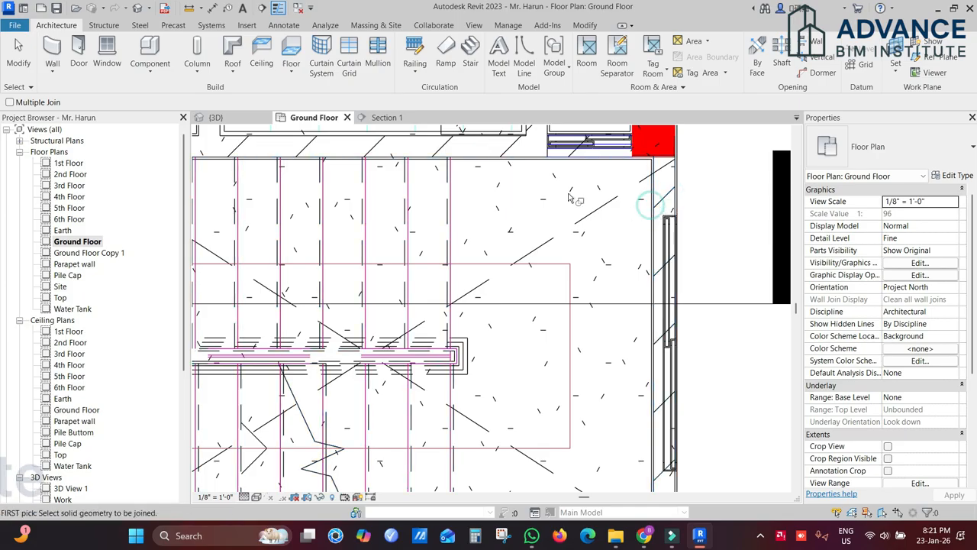
key(ctrl+Tab)
Step: Set the top offset of the Interior Finish Wall 1/2" behind the stair window to 0' 0"
shift+middle_drag(572, 304, 559, 333)
scroll(534, 313, up, 2)
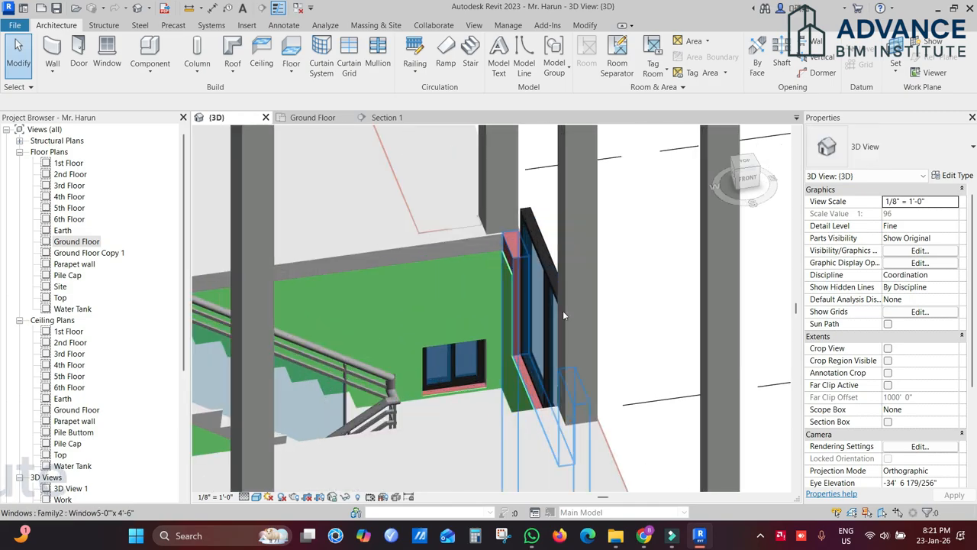
scroll(489, 290, up, 2)
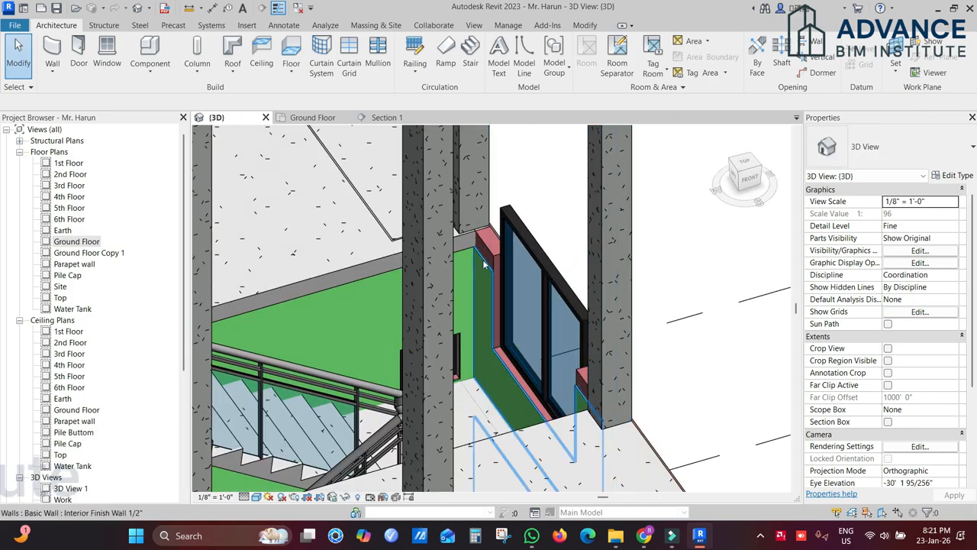
click(483, 283)
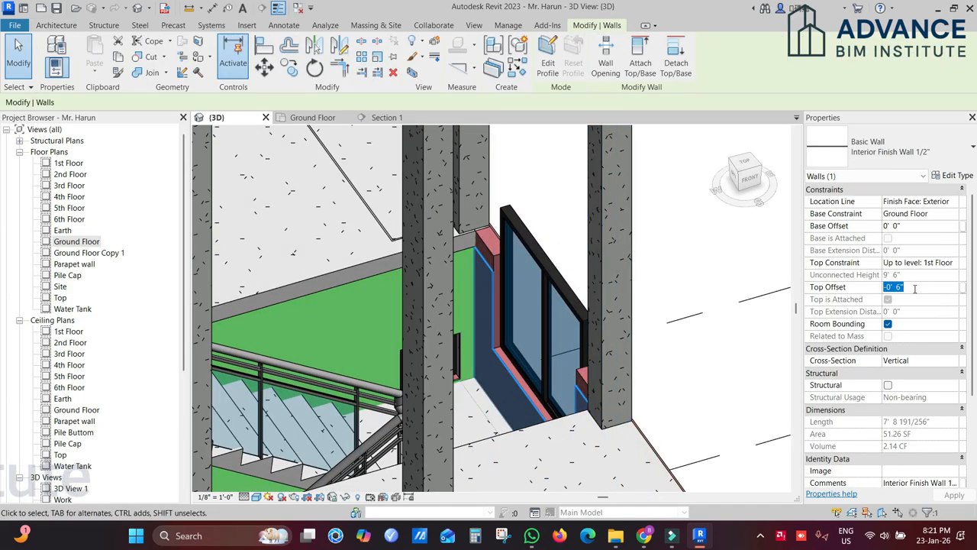
scroll(478, 248, up, 2)
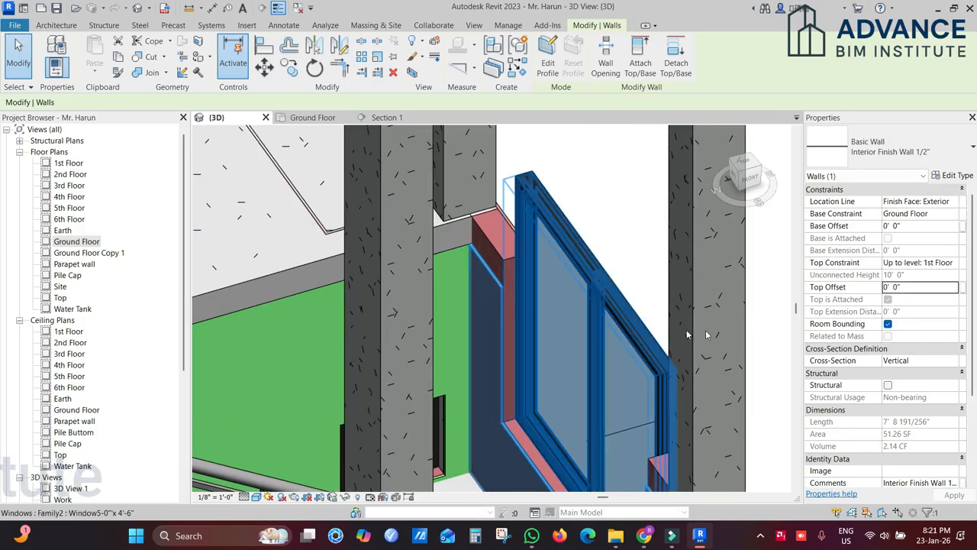
scroll(491, 306, down, 2)
Step: Try to detach the top of the interior finish wall behind the stair window from everything it is attached to
click(491, 279)
shift+middle_drag(466, 304, 645, 287)
key(Escape)
click(633, 379)
shift+middle_drag(633, 380, 615, 368)
click(675, 57)
click(106, 107)
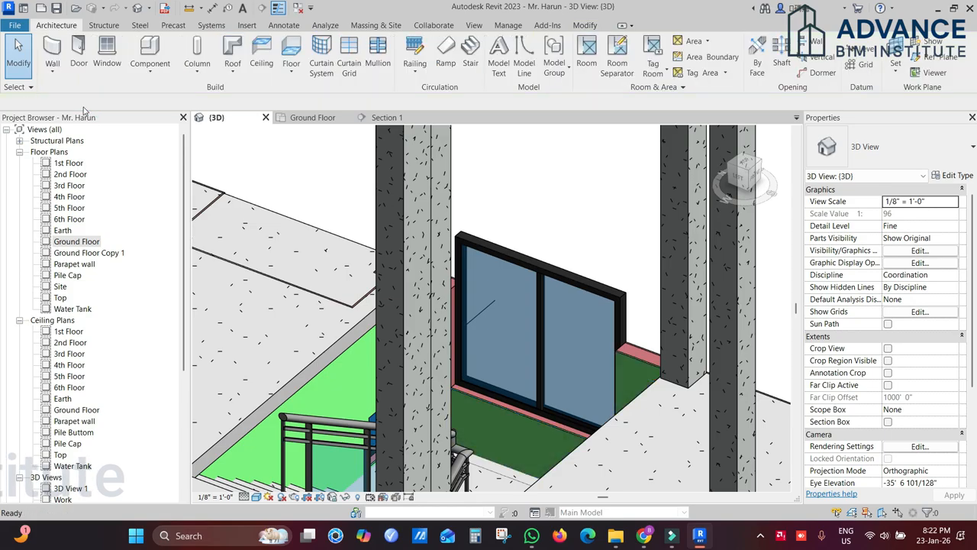
Step: Examine the properties of the interior finish wall and the shaft opening around the stair window
click(626, 376)
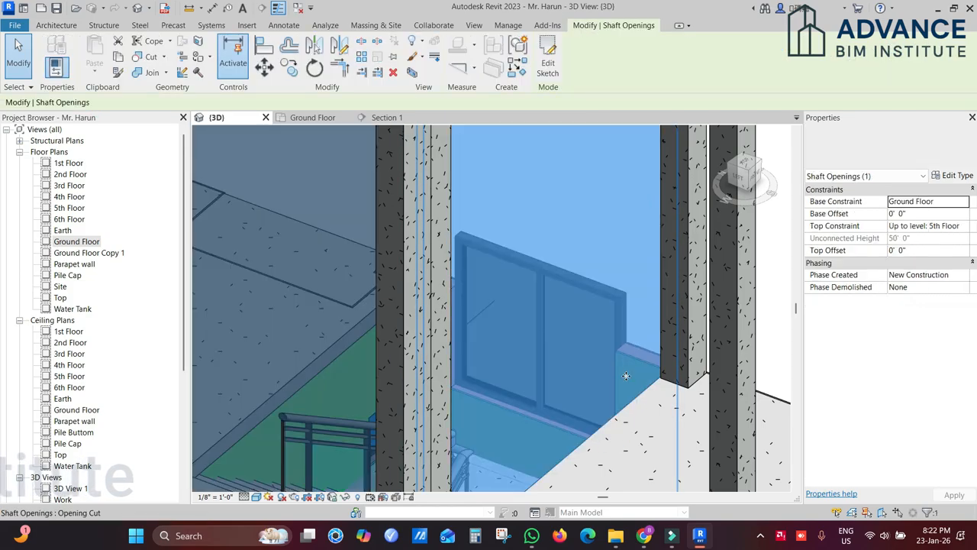
click(678, 276)
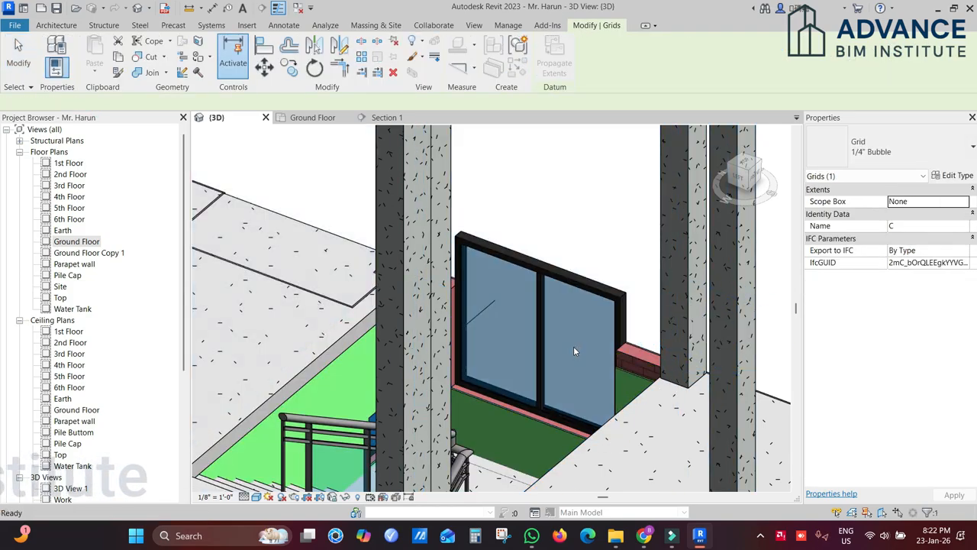
key(Escape)
click(624, 379)
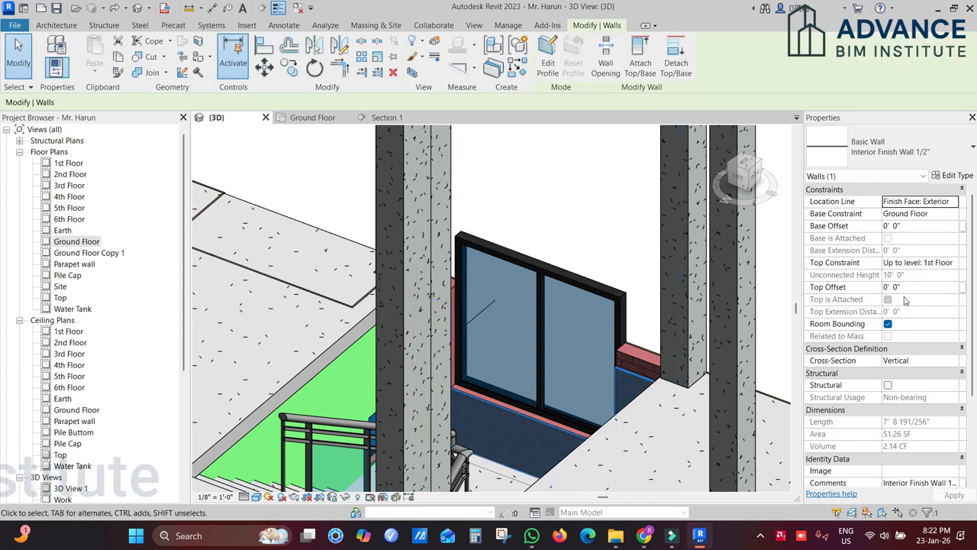
click(614, 212)
scroll(631, 377, up, 2)
middle_drag(670, 336, 580, 326)
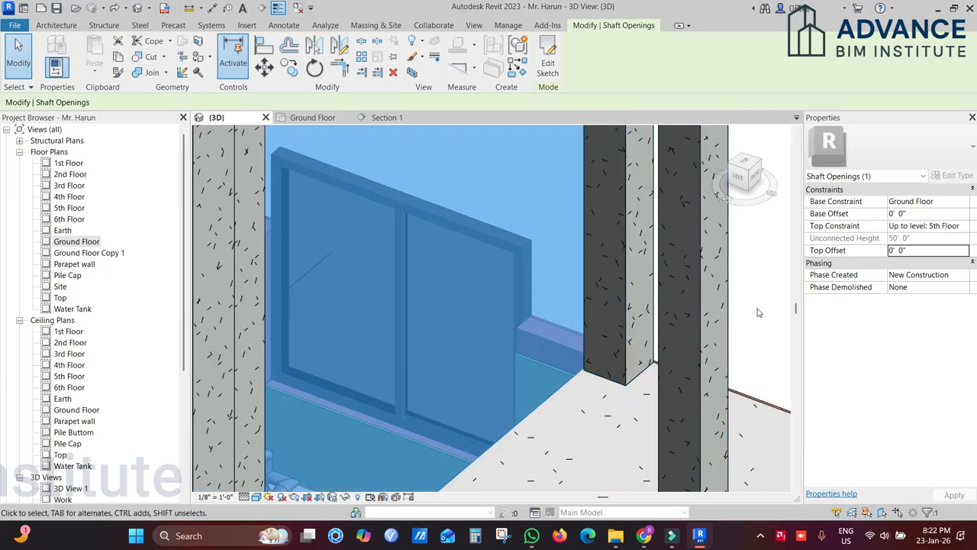
click(757, 310)
scroll(568, 346, up, 1)
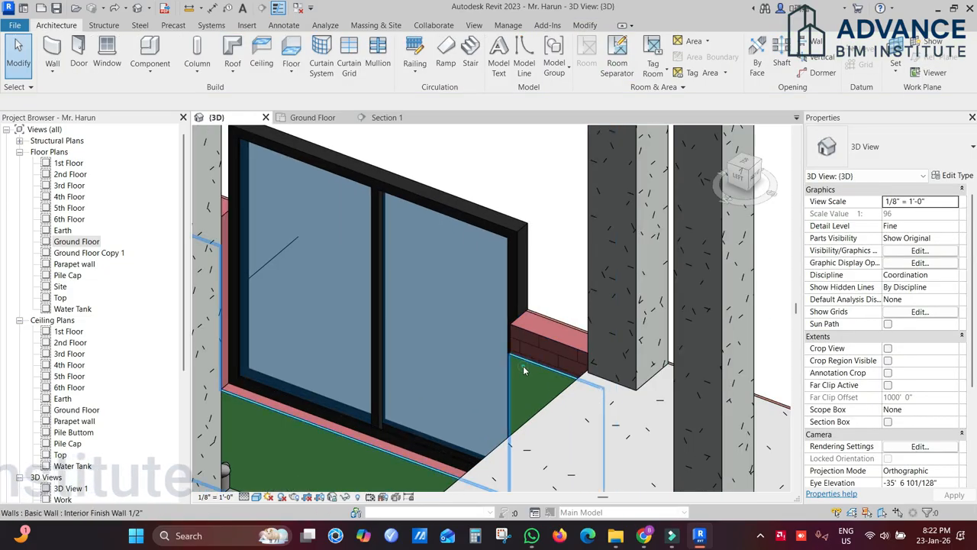
Step: Detach the Interior Finish Wall 1/2" behind the stair window from all elements it is attached to
click(523, 366)
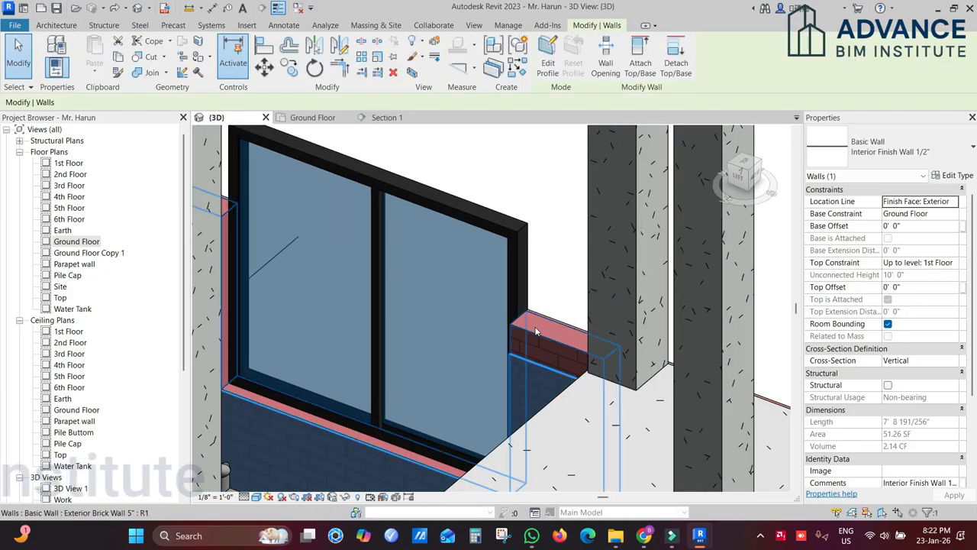
shift+middle_drag(526, 363, 454, 344)
middle_drag(241, 221, 404, 246)
scroll(328, 253, down, 2)
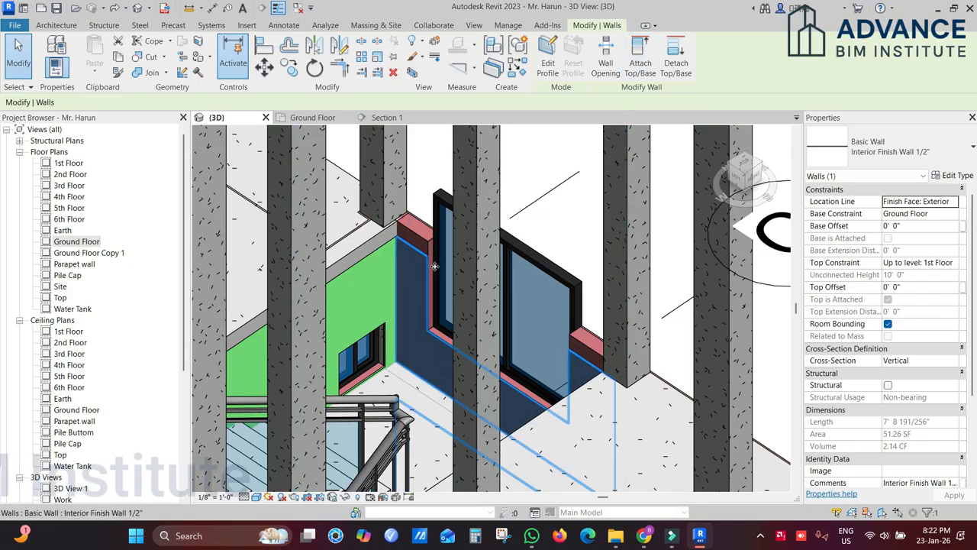
click(675, 67)
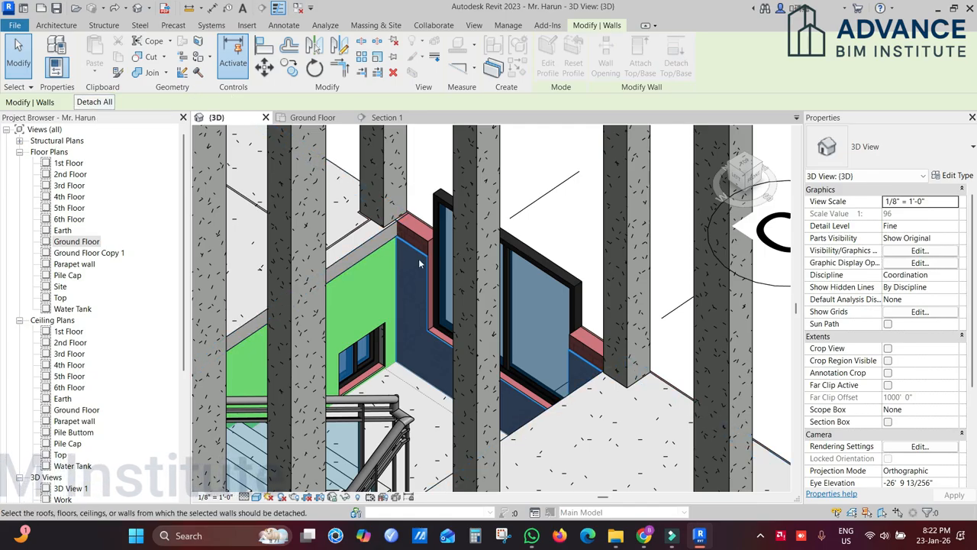
click(101, 104)
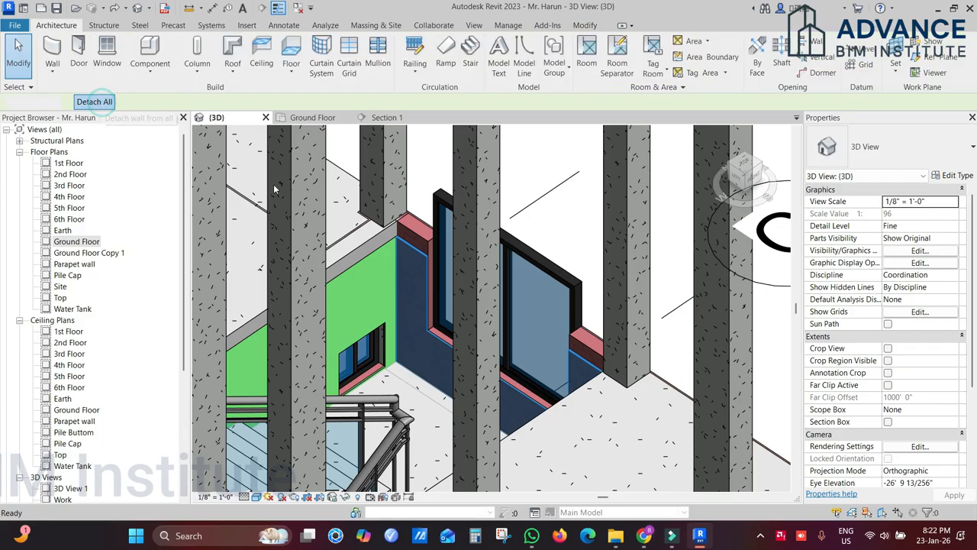
click(572, 350)
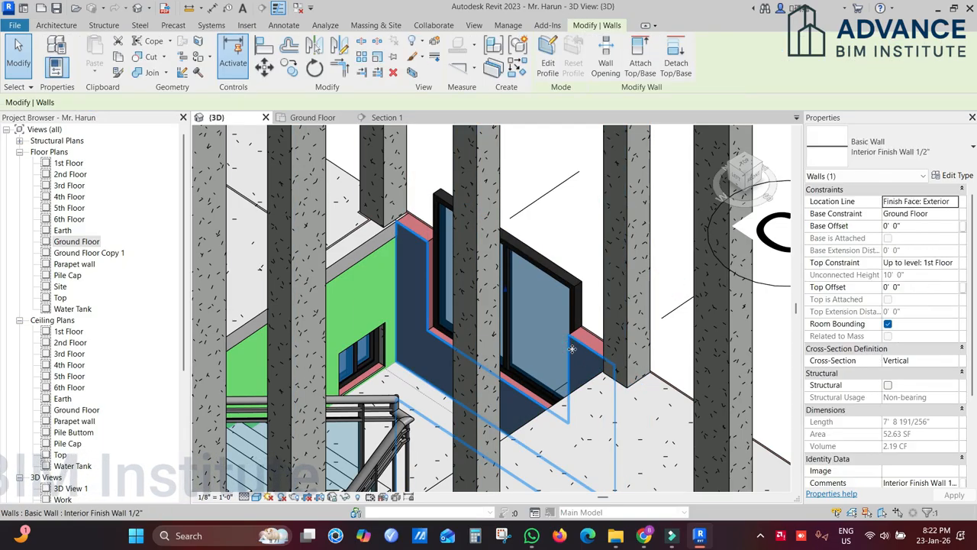
Step: Set the top offset of two adjoining Exterior Finish Wall 1/2" walls at the recess beside the stair window to -0' 6"
shift+middle_drag(582, 352, 445, 338)
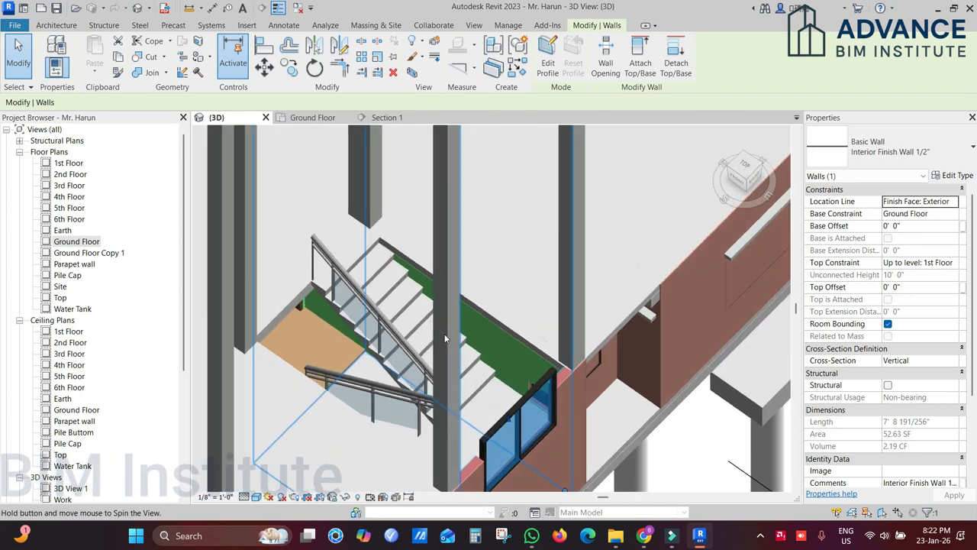
scroll(646, 258, up, 3)
scroll(646, 299, up, 2)
click(575, 272)
click(573, 267)
mouse_move(577, 284)
middle_down()
mouse_move(576, 262)
mouse_move(585, 264)
middle_up()
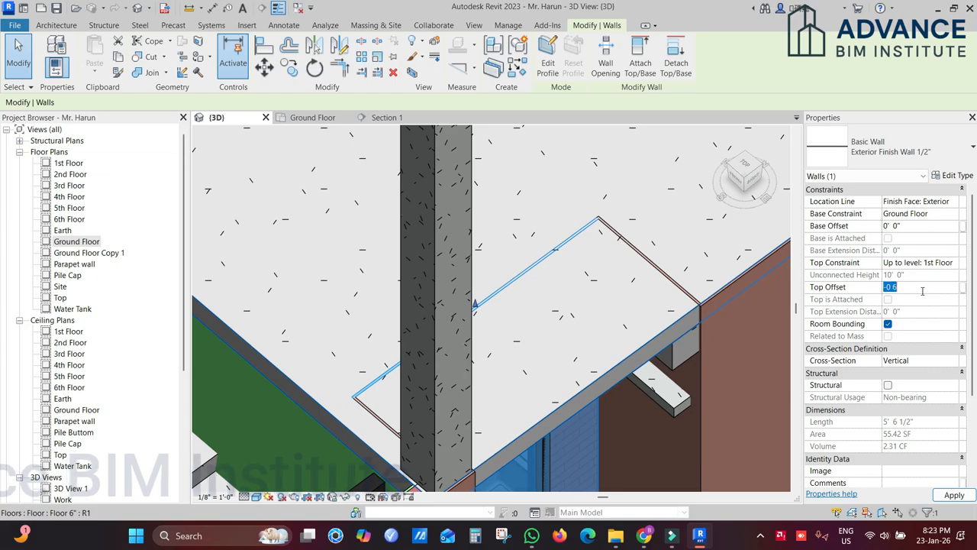
click(636, 257)
shift+middle_drag(685, 314, 690, 142)
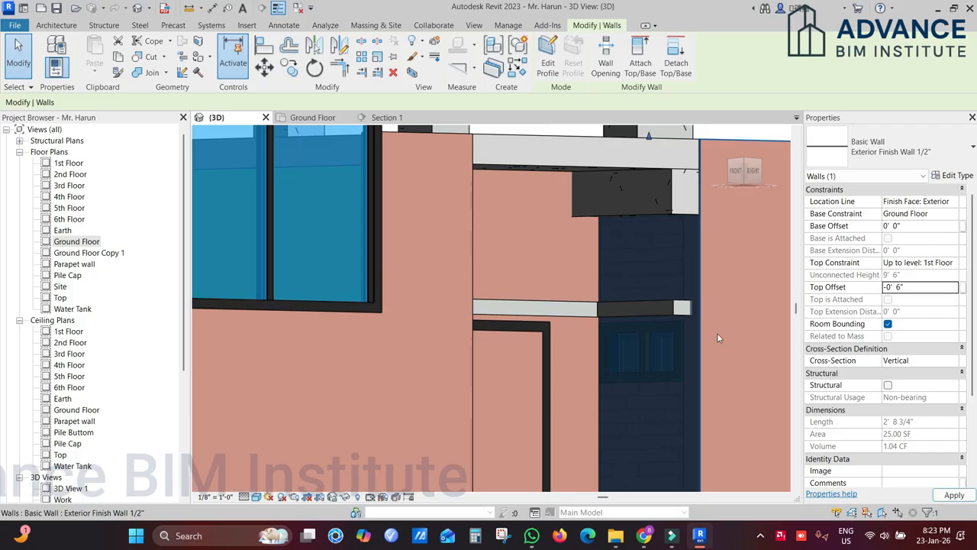
Step: Set the top offset of two more Exterior Finish Wall 1/2" walls at the recess beside the stair window to -0' 6"
drag(648, 169, 654, 218)
shift+middle_drag(436, 203, 365, 132)
click(338, 142)
scroll(340, 170, up, 2)
shift+middle_drag(647, 349, 592, 293)
middle_drag(671, 346, 679, 377)
scroll(662, 375, down, 1)
shift+middle_drag(416, 282, 470, 274)
click(432, 251)
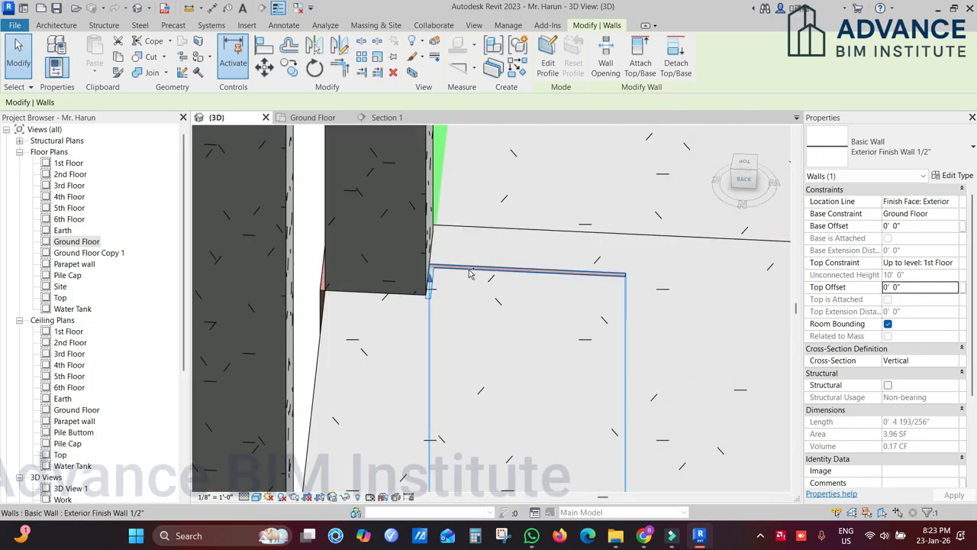
ctrl+click(470, 274)
click(922, 287)
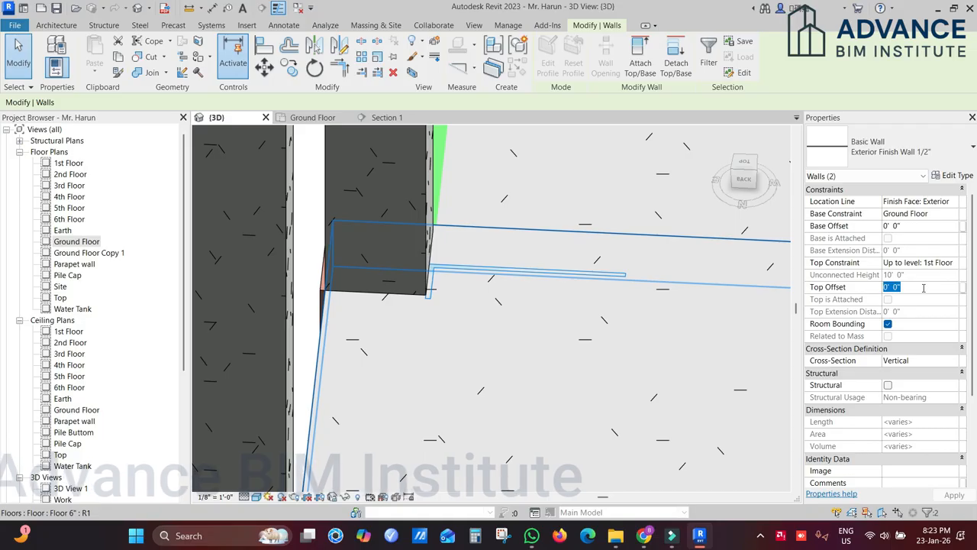
scroll(550, 347, down, 6)
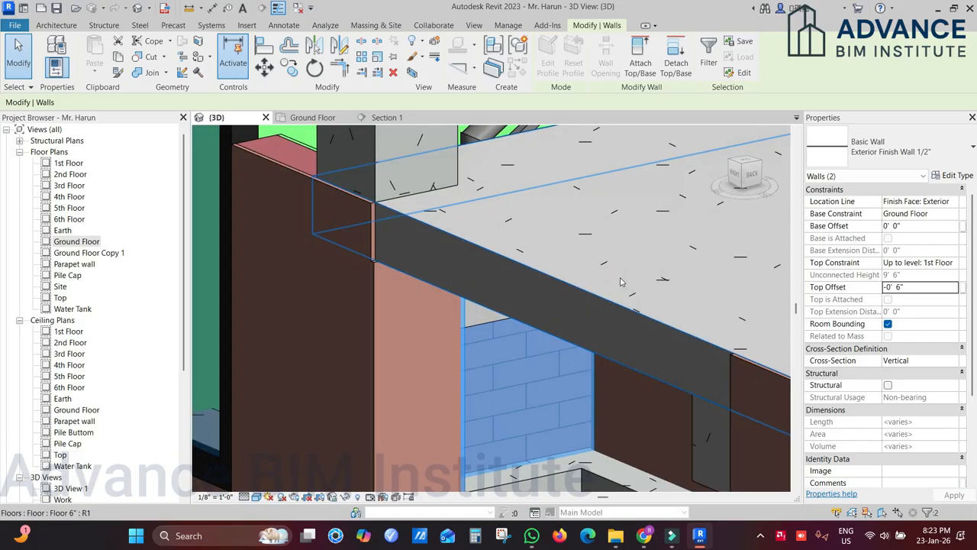
Step: Edit the boundary of the 1st Floor slab, picking new boundary lines along the beam and wall edges around the recess beside the stair
shift+middle_drag(638, 305, 424, 275)
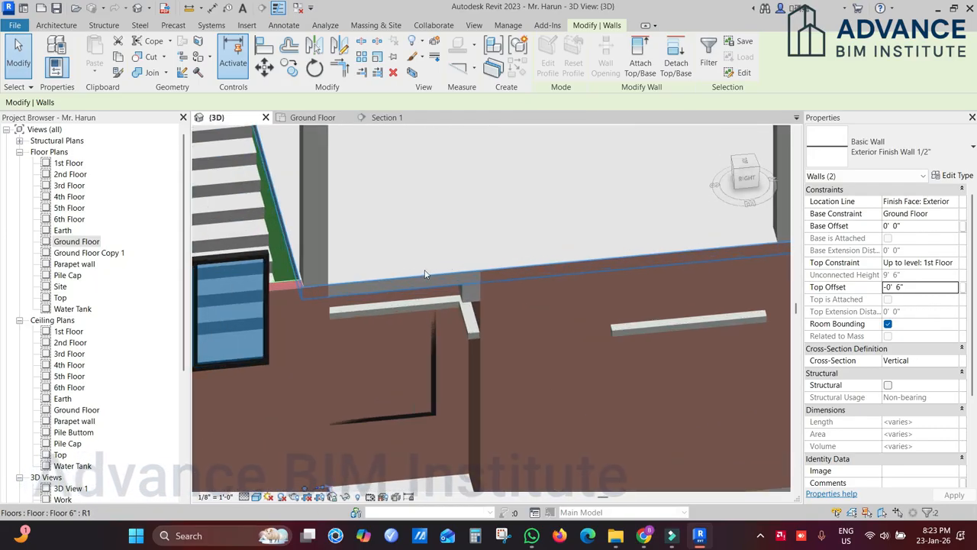
click(423, 275)
scroll(425, 275, down, 2)
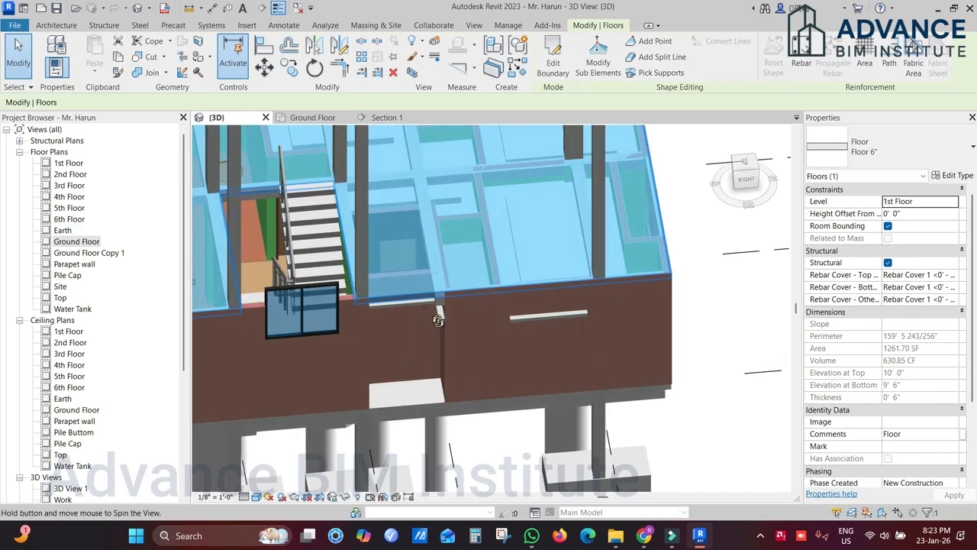
shift+middle_drag(425, 340, 423, 330)
scroll(424, 330, up, 3)
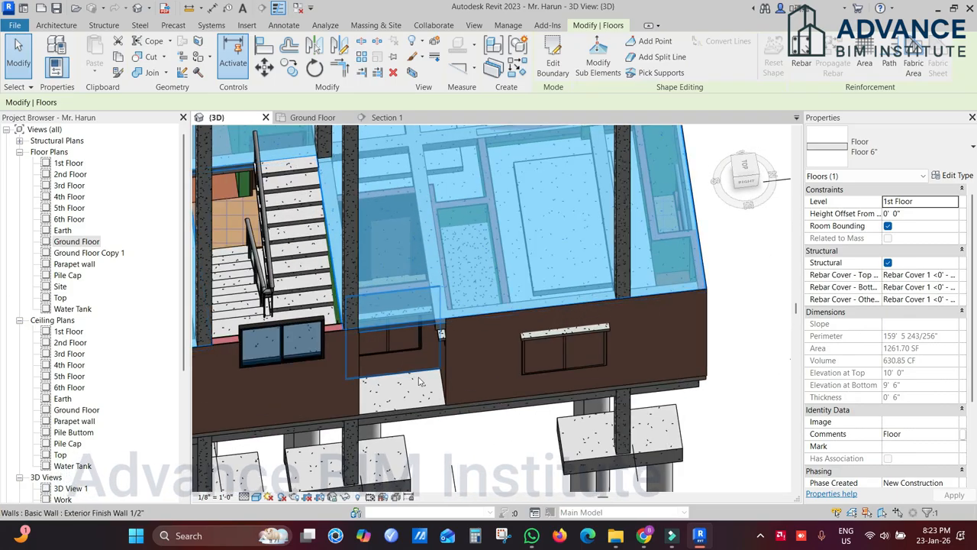
scroll(397, 235, down, 1)
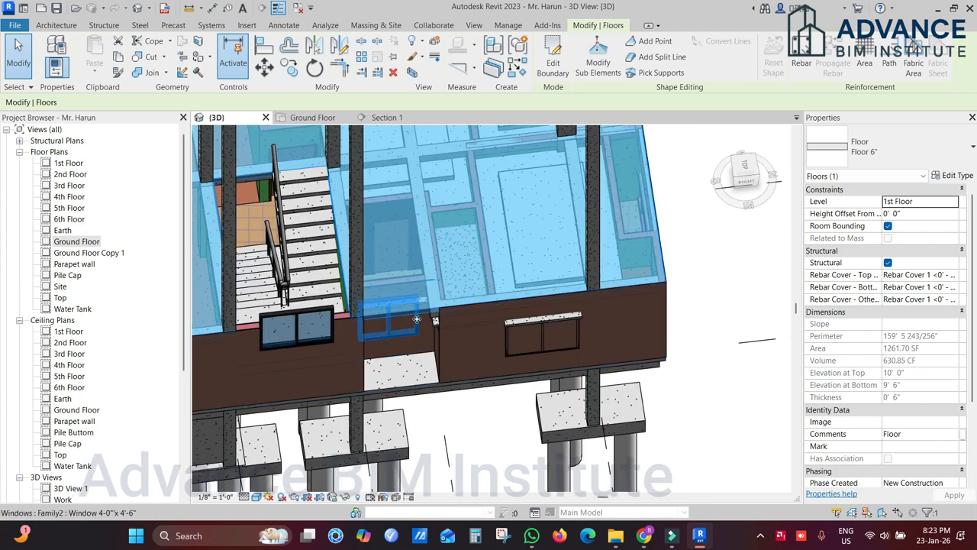
scroll(416, 319, up, 2)
shift+middle_drag(432, 217, 483, 237)
click(554, 68)
scroll(466, 267, up, 3)
shift+middle_drag(460, 282, 458, 172)
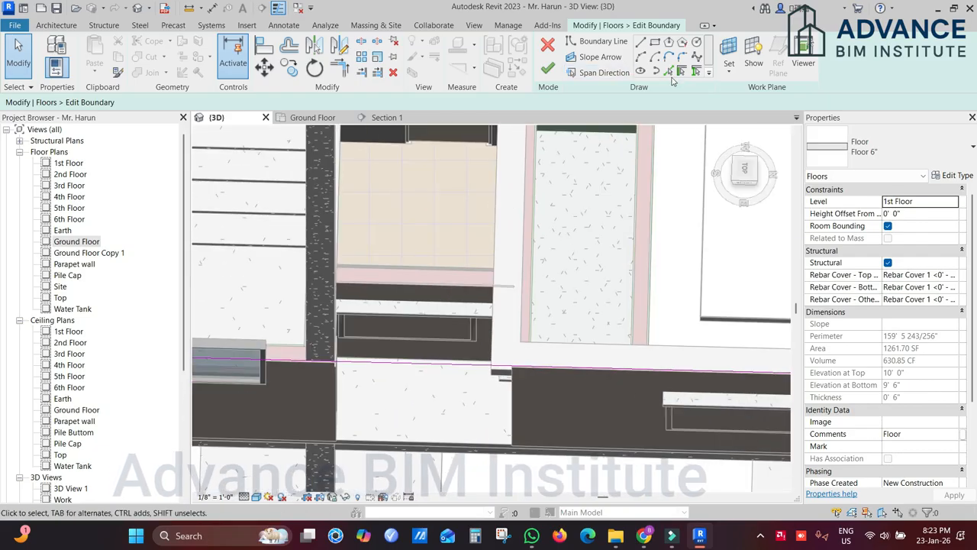
shift+middle_drag(491, 328, 320, 245)
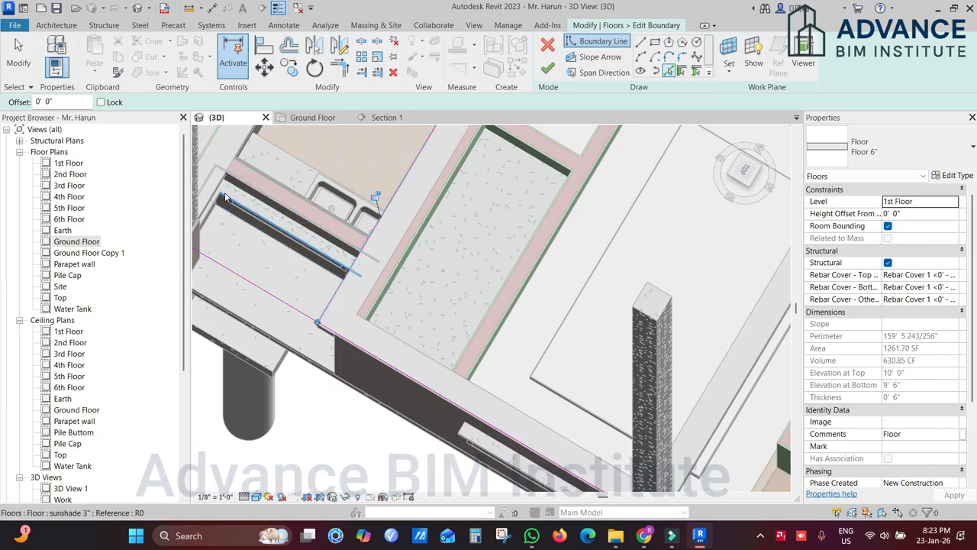
scroll(225, 197, up, 2)
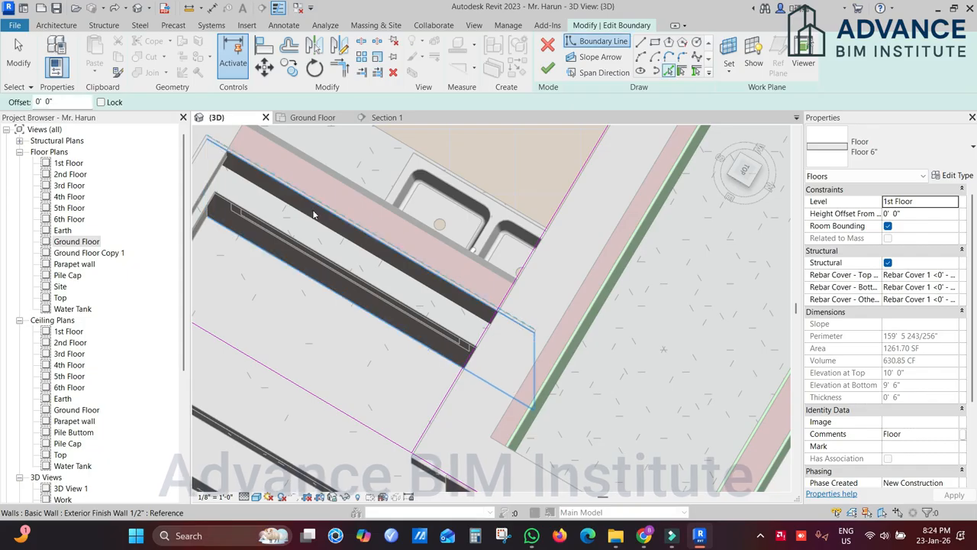
scroll(349, 229, down, 1)
shift+middle_drag(385, 258, 449, 166)
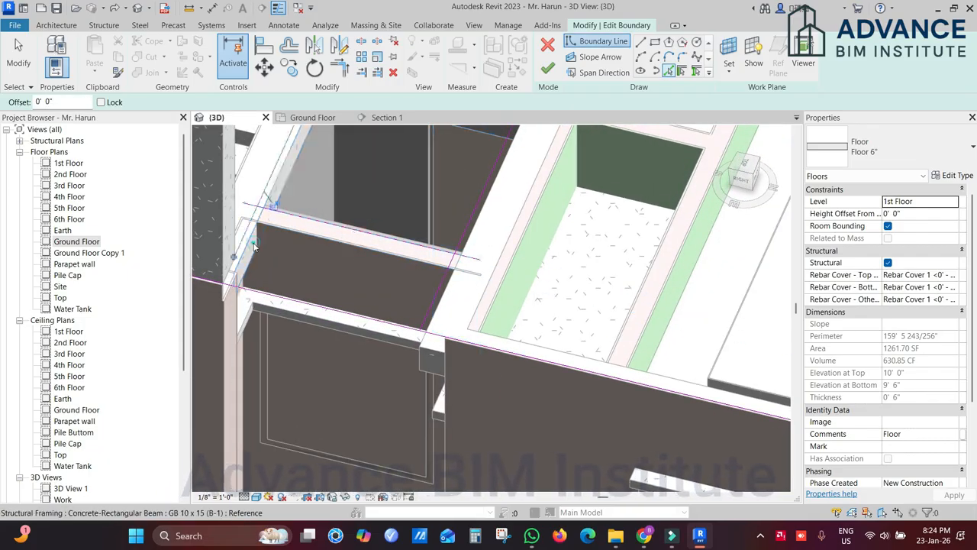
middle_drag(308, 289, 392, 333)
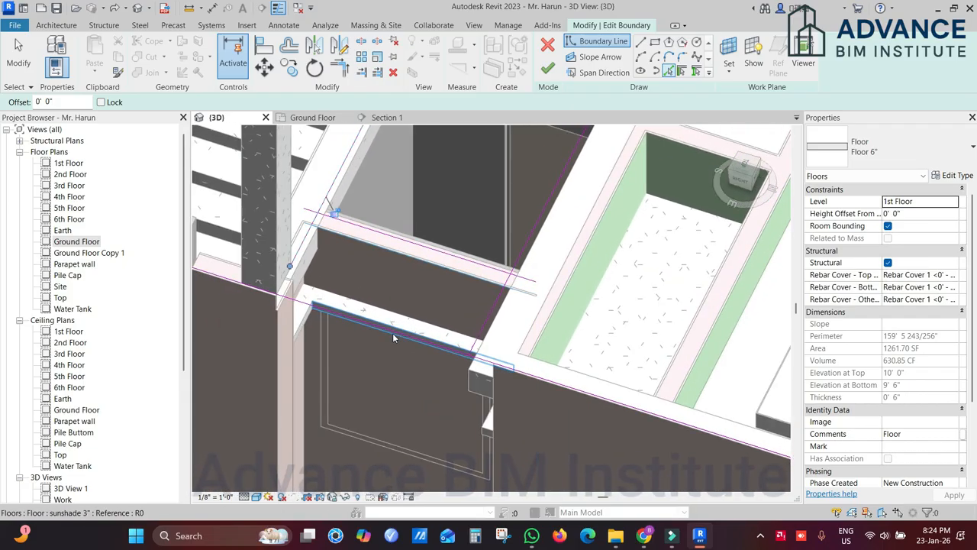
Step: Split the slab's outer boundary line at the recess and trim the sketch lines into corners that follow the recess
key(Escape)
key(s)
key(l)
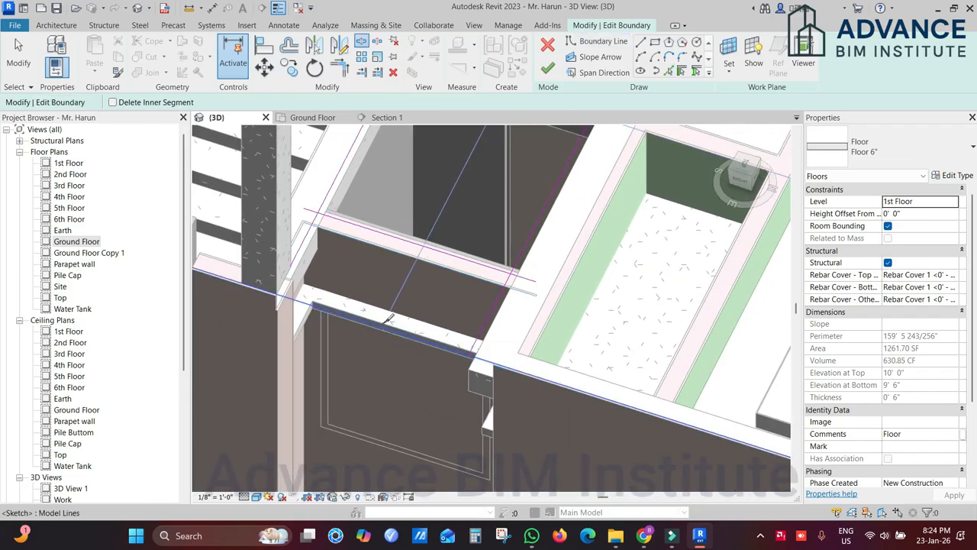
key(Escape)
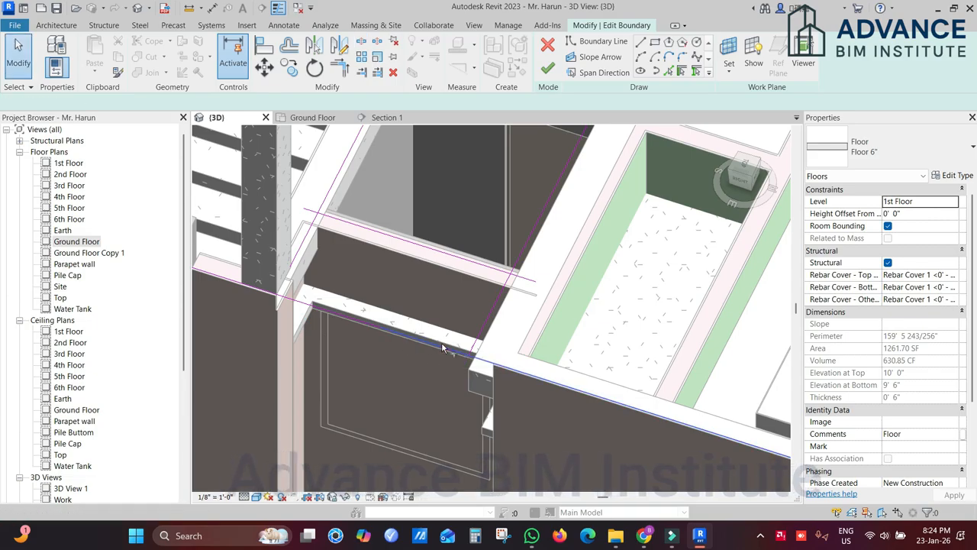
key(a)
key(l)
click(462, 264)
click(431, 252)
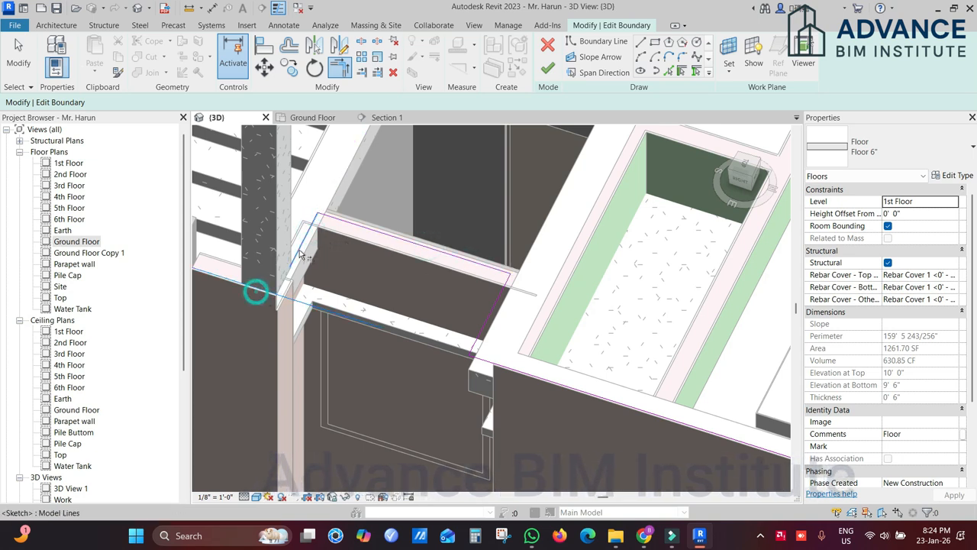
key(Escape)
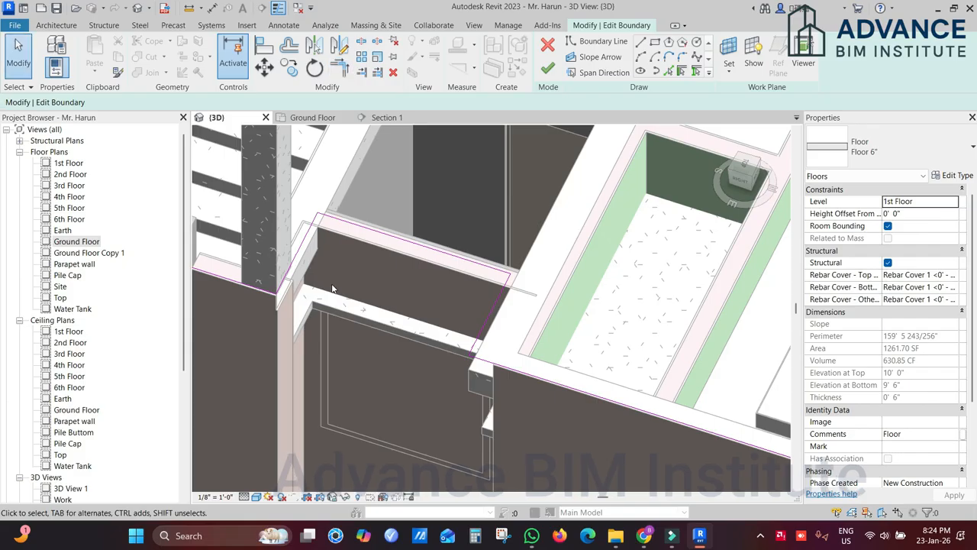
Step: Finish the slab boundary edit and attach the walls reaching the 1st Floor level to the slab's bottom
scroll(429, 305, down, 2)
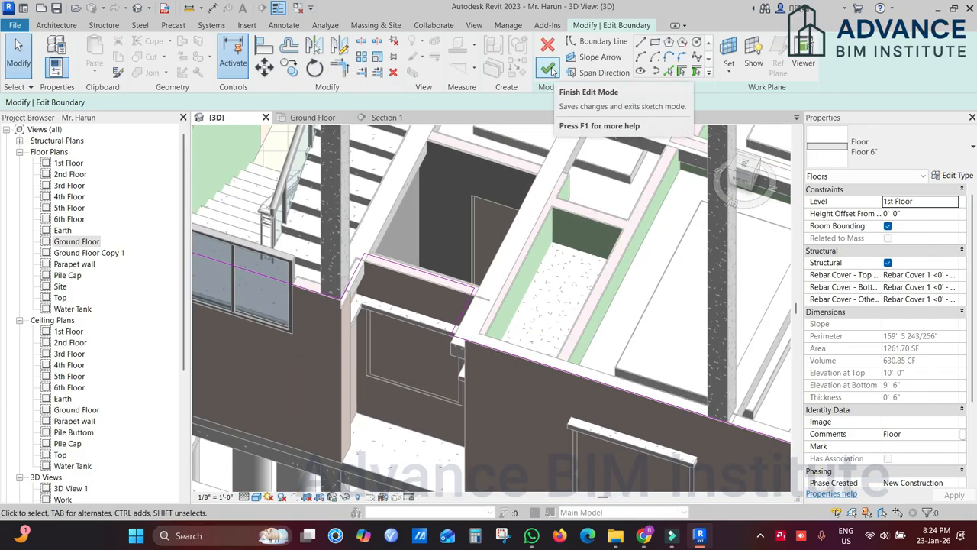
click(551, 69)
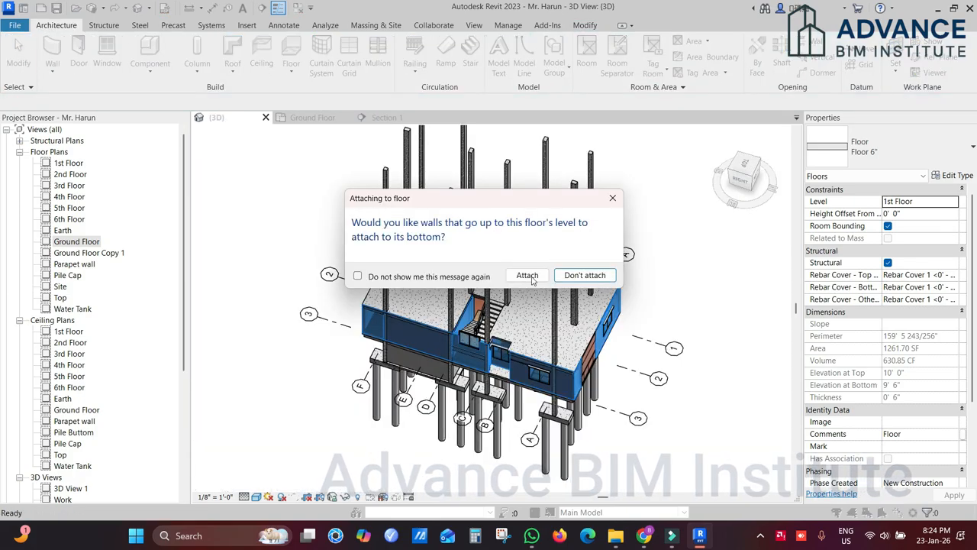
click(529, 276)
click(538, 367)
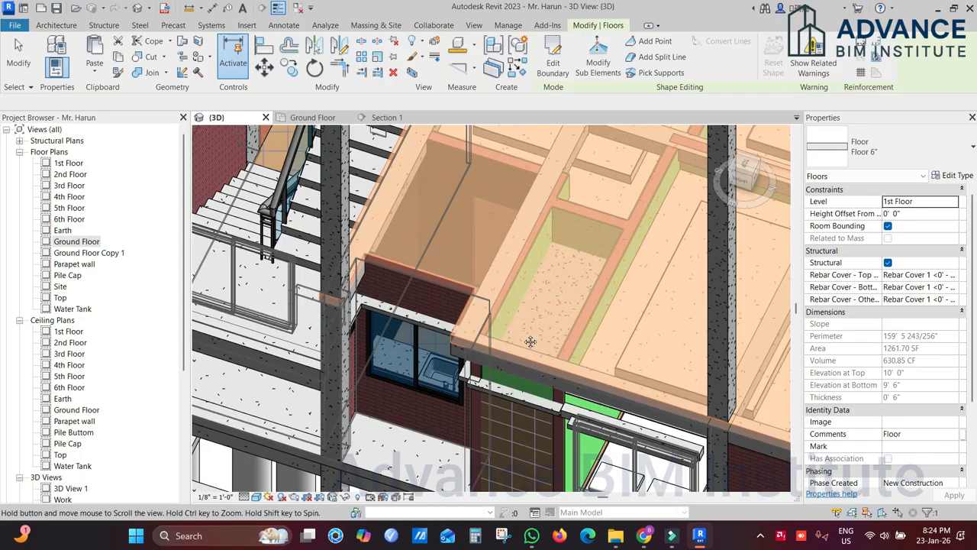
middle_drag(552, 382, 392, 171)
click(749, 388)
middle_drag(415, 213, 414, 336)
scroll(422, 255, down, 1)
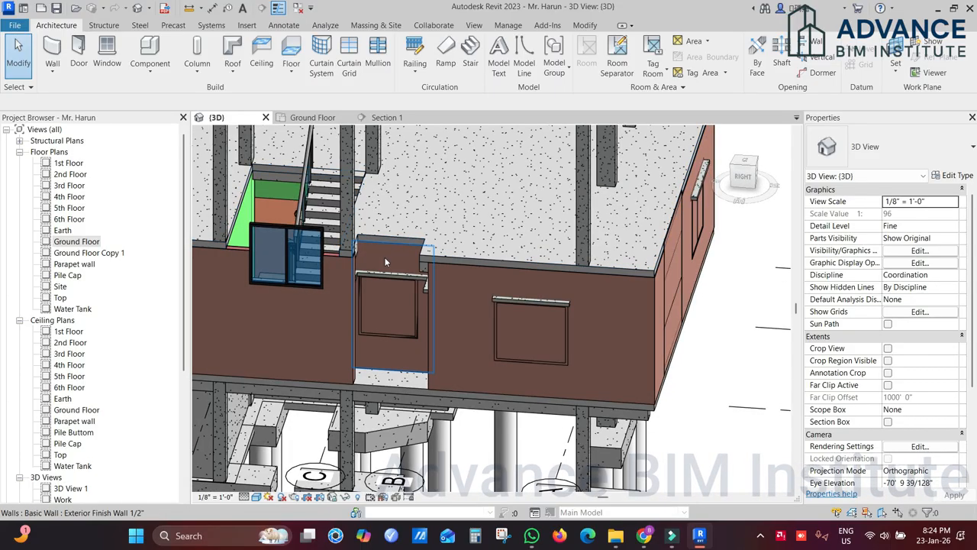
Step: Set the top offset of the narrow exterior finish wall beside the recess column to -1' 0"
scroll(348, 255, up, 5)
click(345, 255)
shift+middle_drag(345, 255, 355, 284)
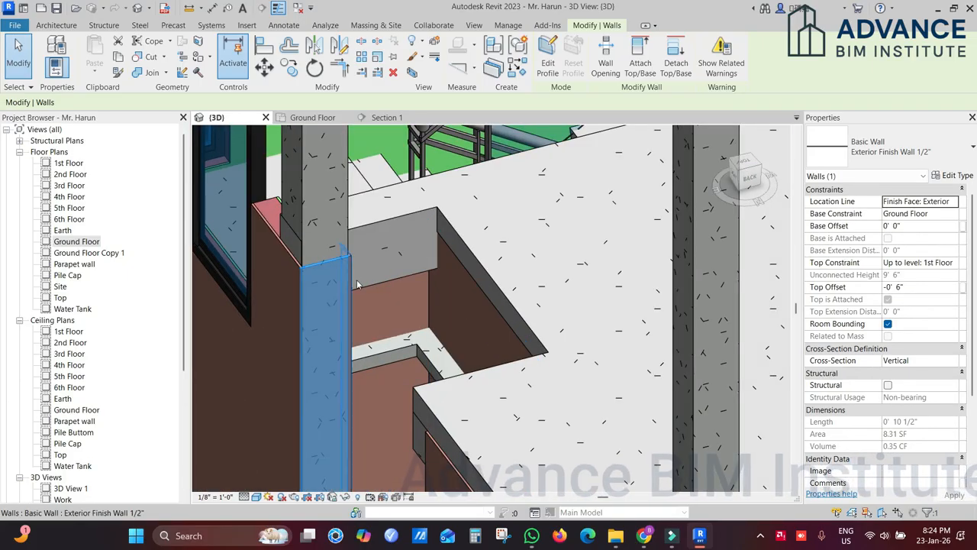
click(352, 274)
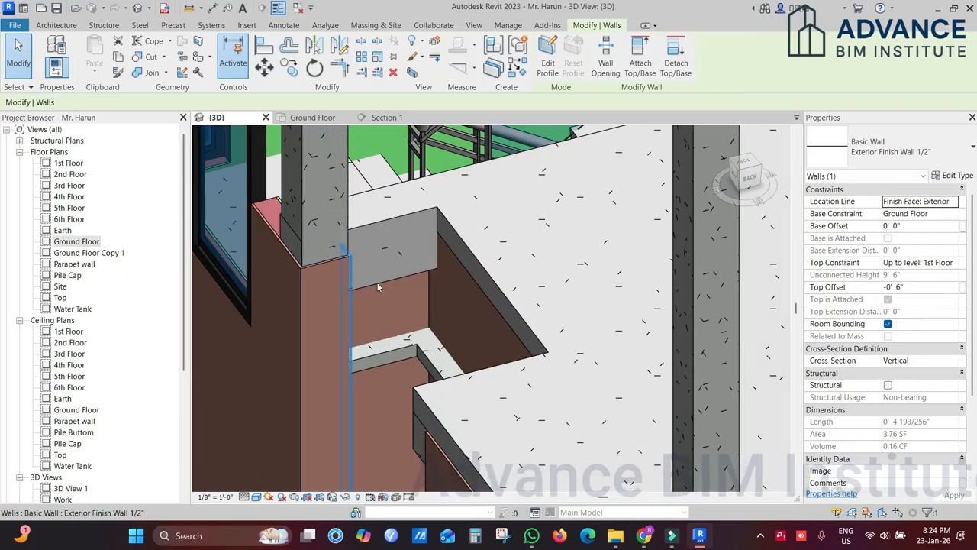
shift+middle_drag(377, 283, 345, 291)
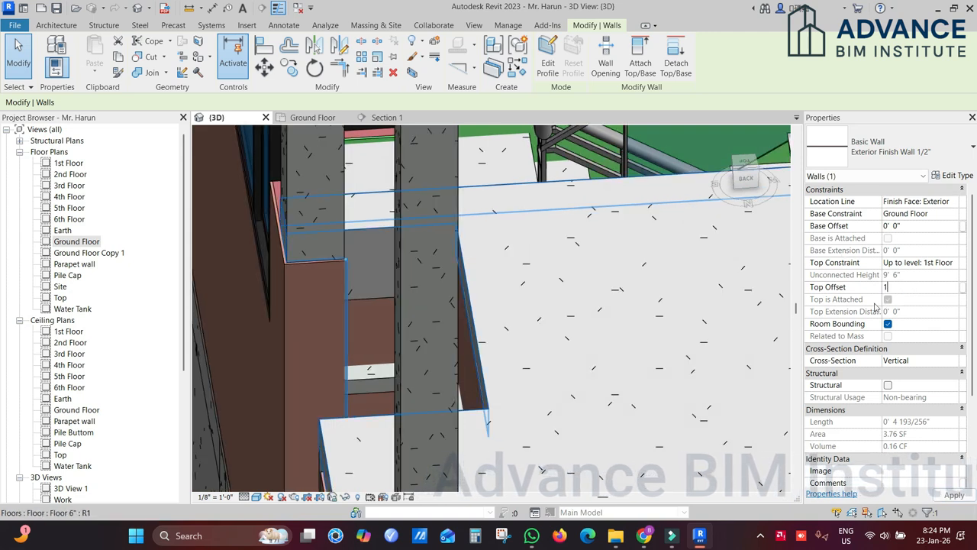
click(922, 291)
text(-1)
key(Return)
shift+middle_drag(497, 303, 358, 268)
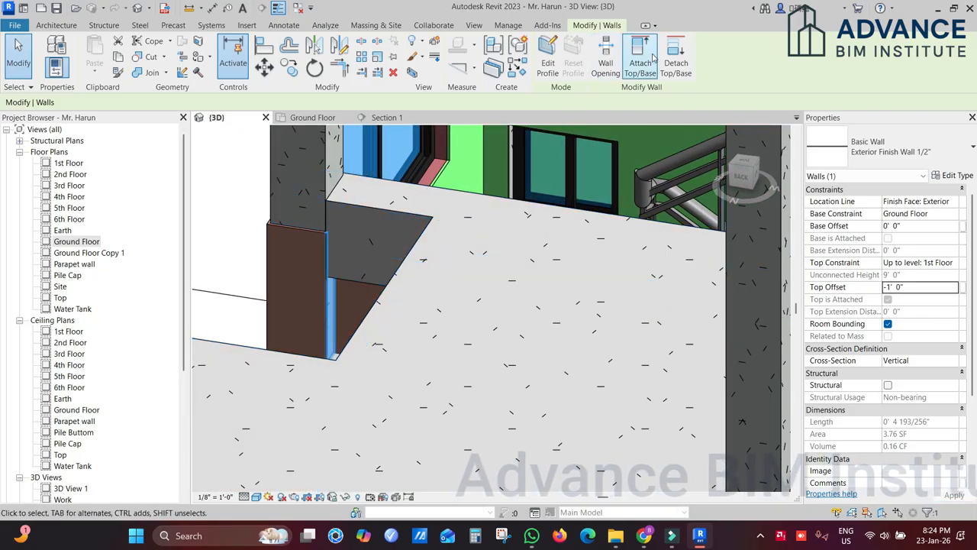
key(Escape)
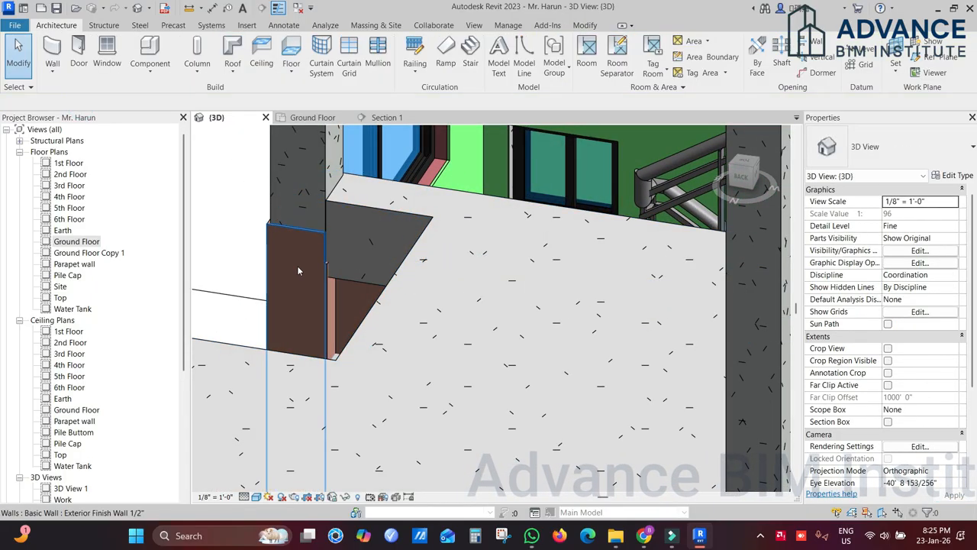
Step: Set the top offset of the narrow exterior finish wall beside the recess column to -1' 3"
scroll(330, 284, up, 2)
shift+middle_drag(330, 284, 334, 290)
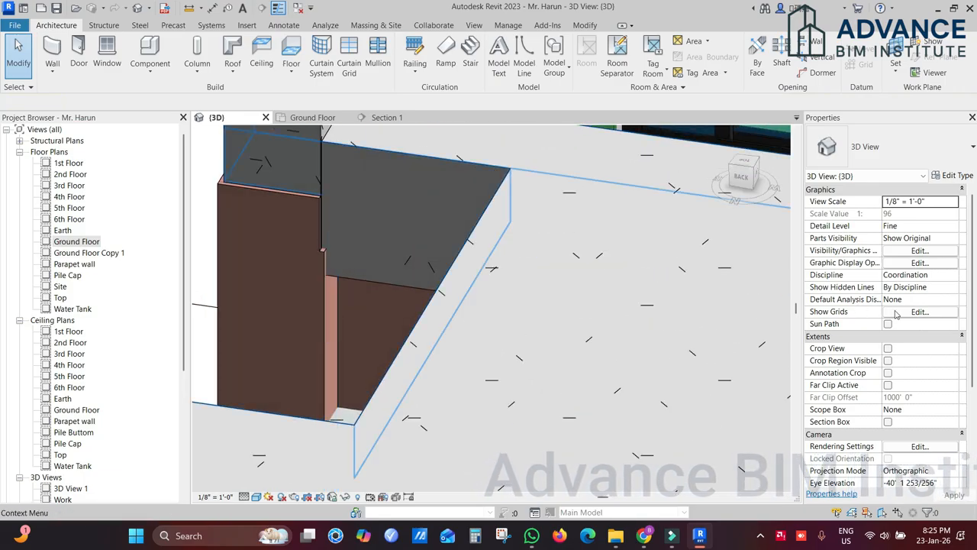
click(329, 290)
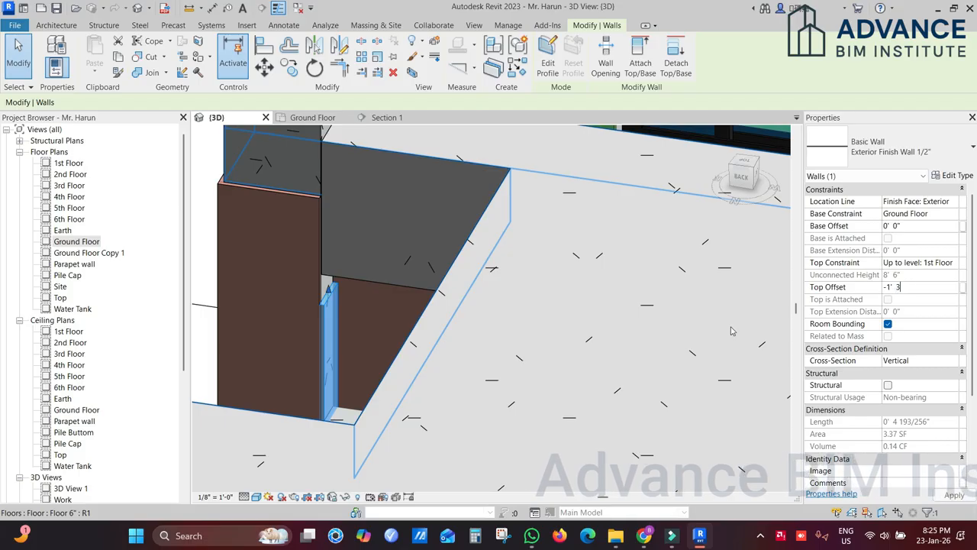
Step: Set the top offset of the recess's exterior finish side wall opposite the column to -1' 3"
shift+middle_drag(443, 338, 498, 225)
click(473, 258)
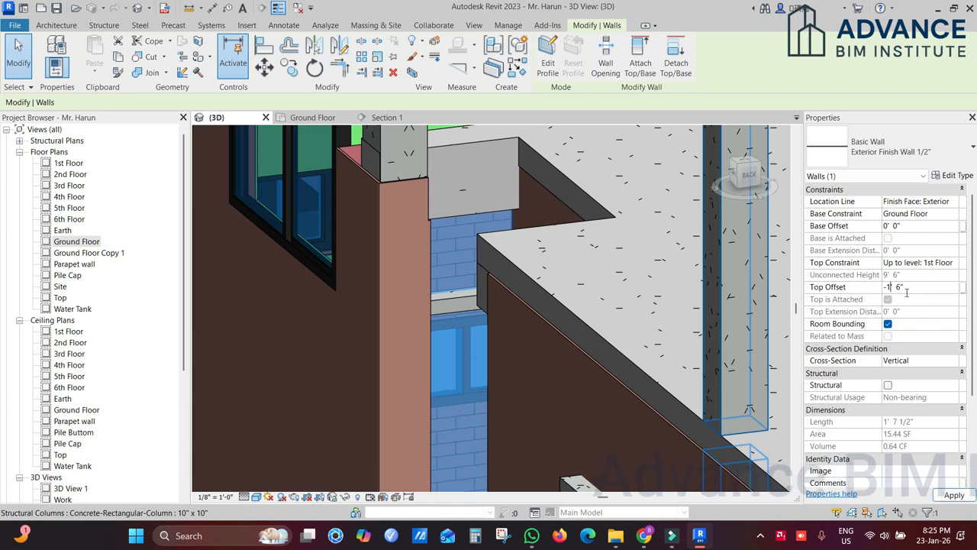
key(Return)
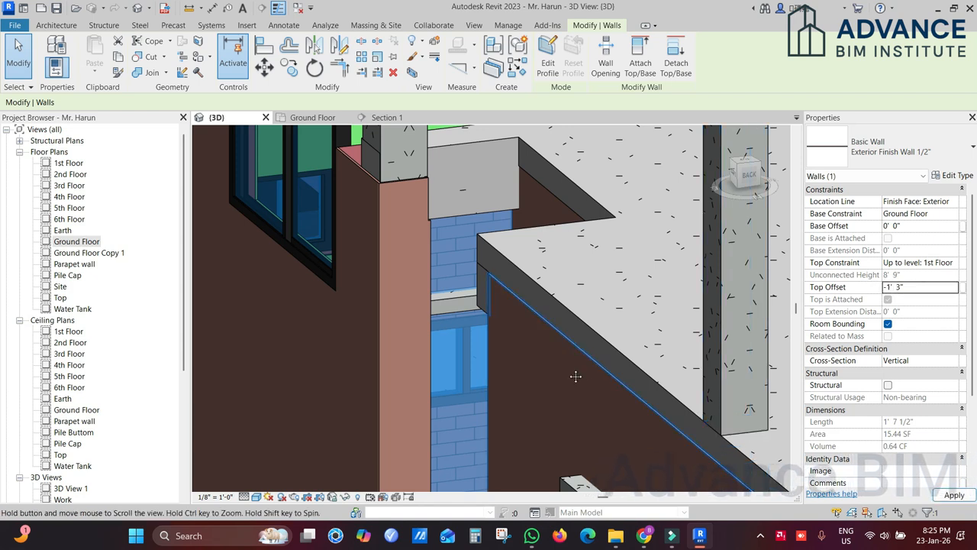
Step: Examine the long exterior finish wall under the stair window in the 3D view and the Ground Floor plan
shift+middle_drag(562, 373, 556, 316)
shift+middle_drag(608, 364, 545, 367)
click(544, 367)
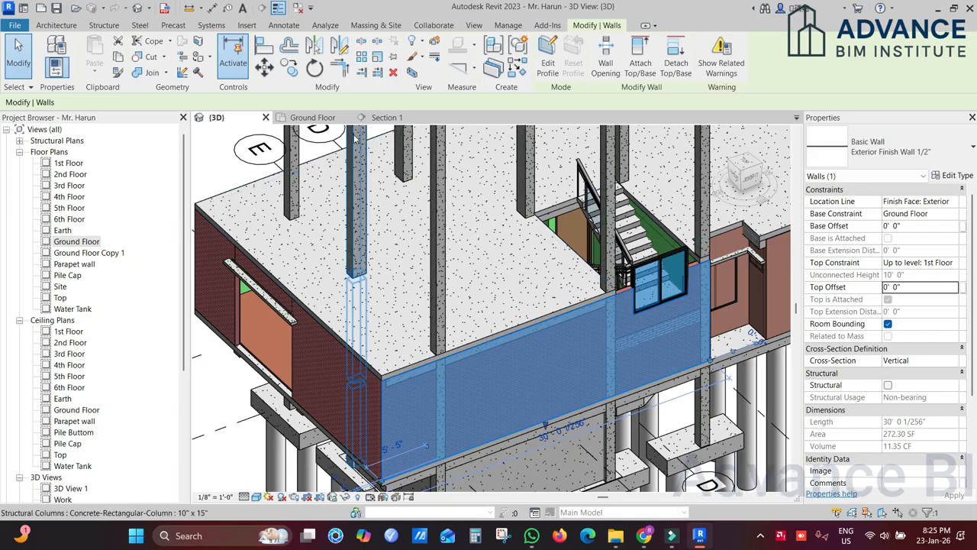
click(312, 117)
scroll(501, 346, down, 3)
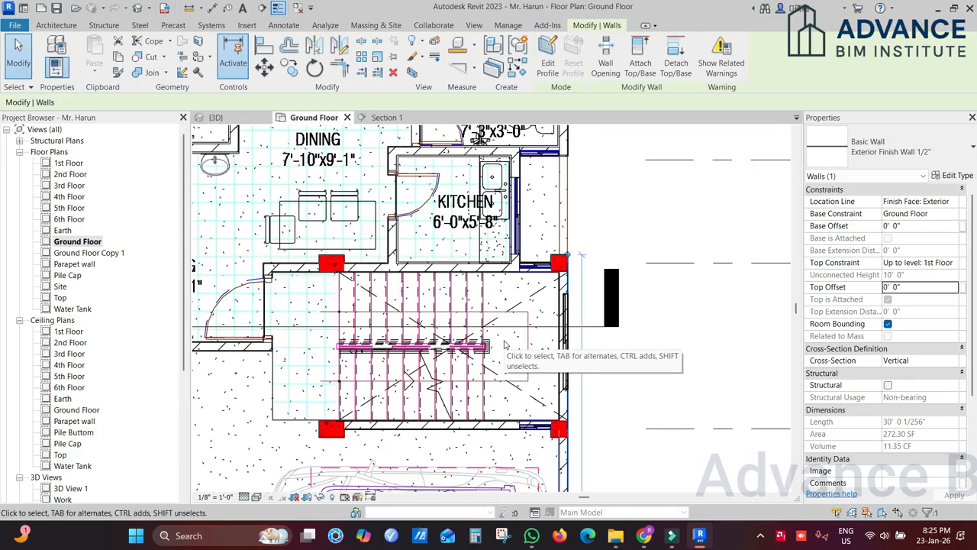
click(217, 118)
scroll(658, 421, up, 5)
scroll(658, 421, up, 5)
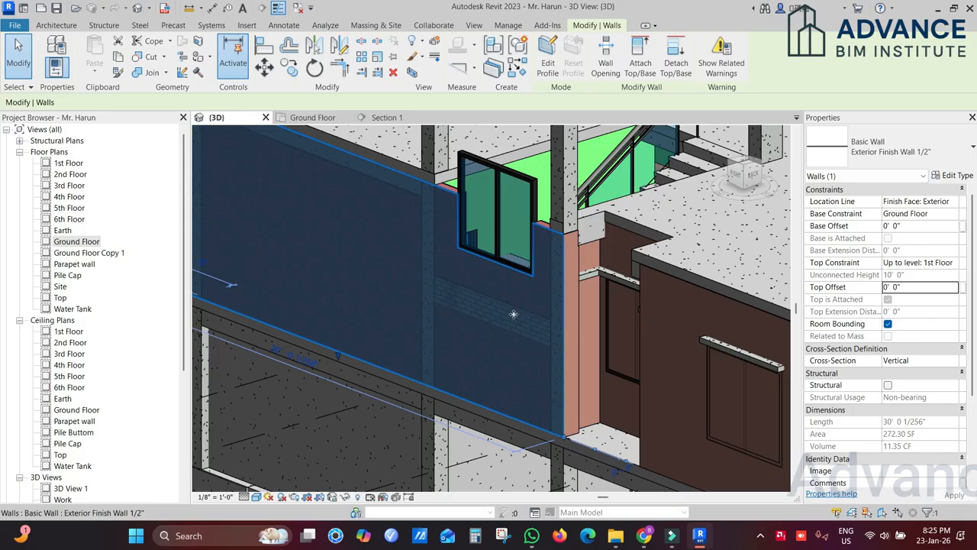
scroll(514, 315, up, 2)
scroll(513, 315, up, 1)
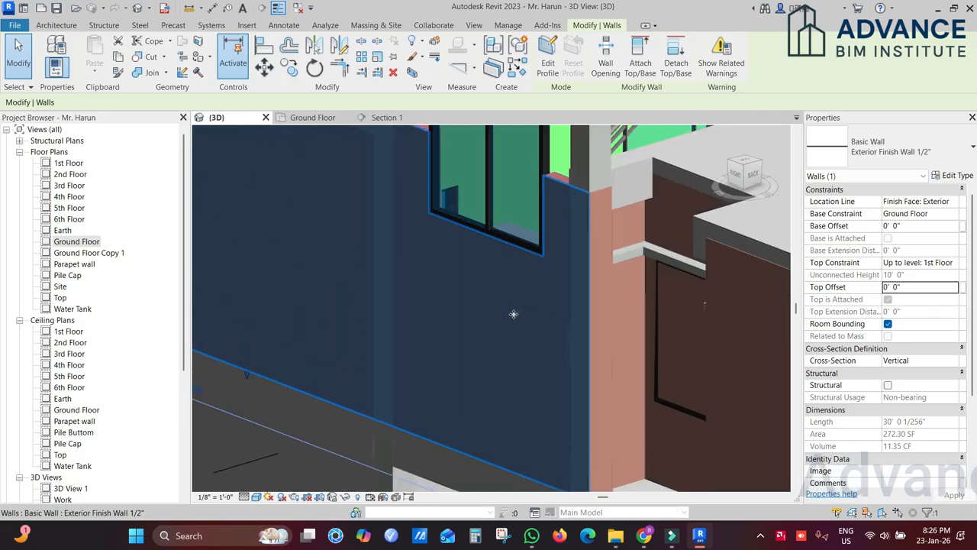
scroll(520, 352, up, 1)
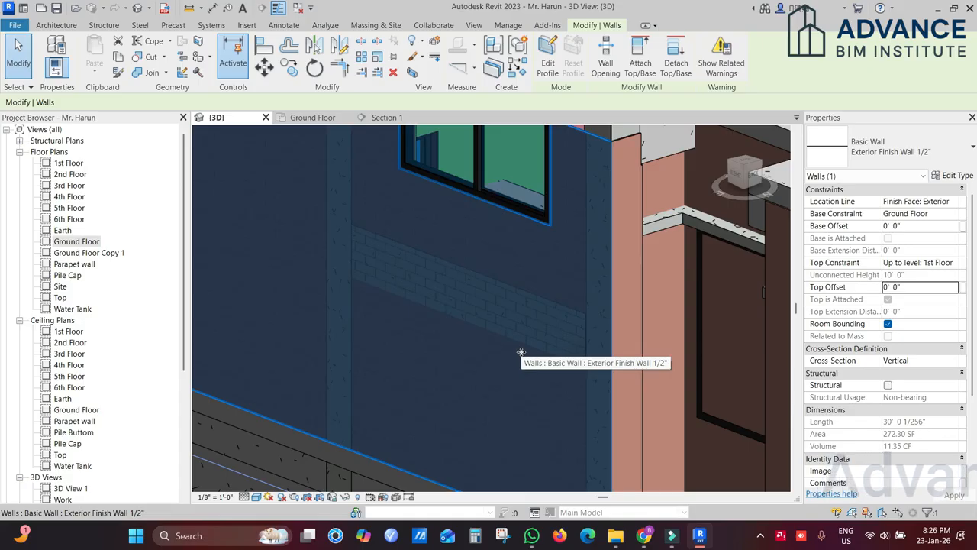
scroll(521, 352, down, 2)
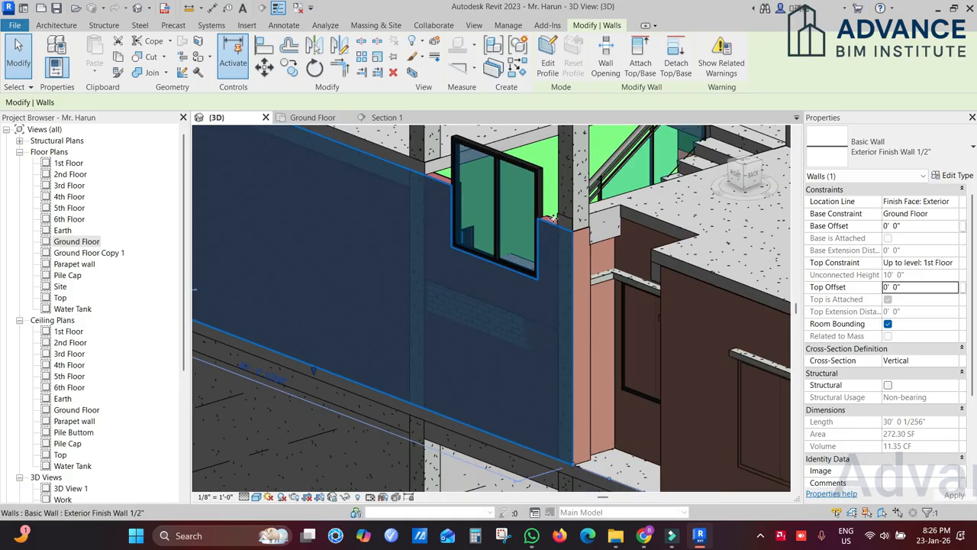
Step: Examine the exterior and interior finish walls around the stair window from outside and inside the building
scroll(552, 228, up, 2)
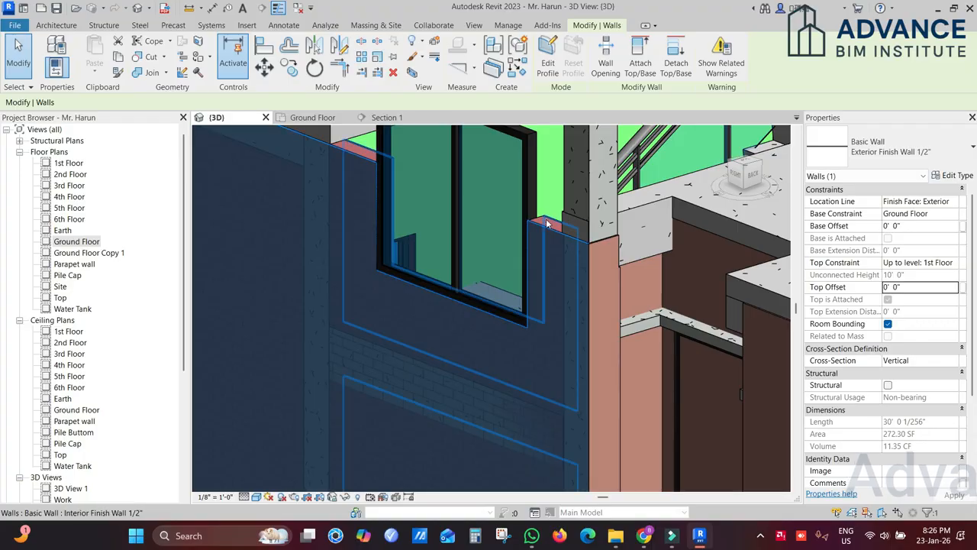
scroll(545, 221, up, 1)
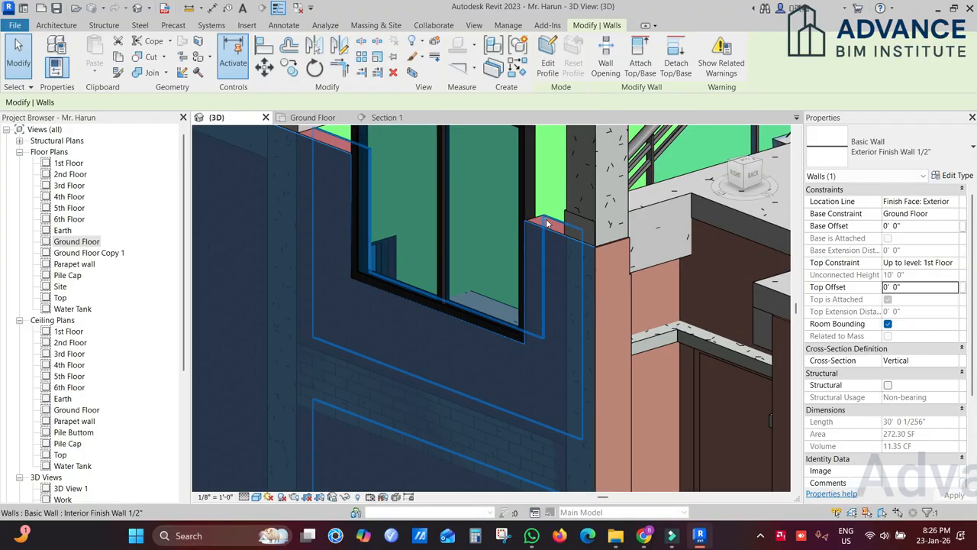
click(546, 223)
scroll(543, 226, down, 2)
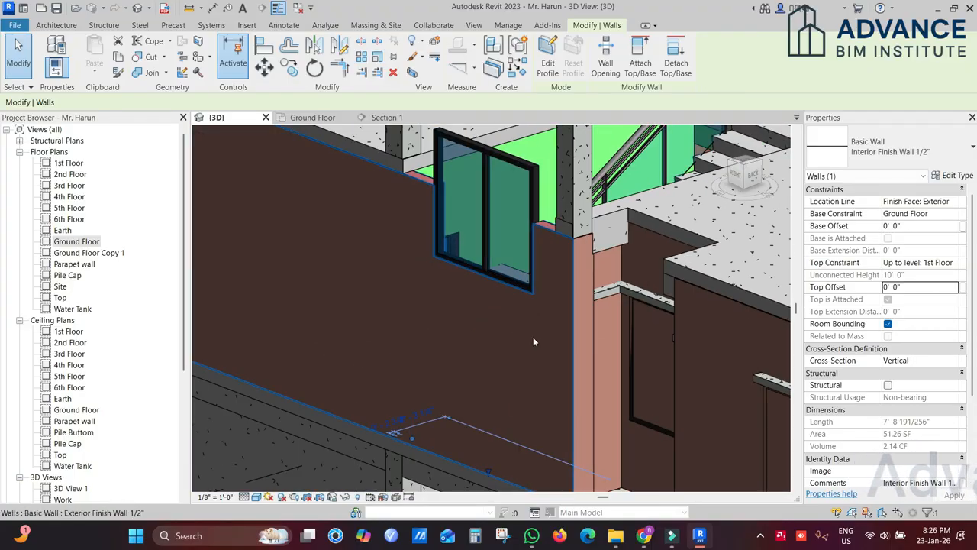
shift+middle_drag(533, 342, 343, 397)
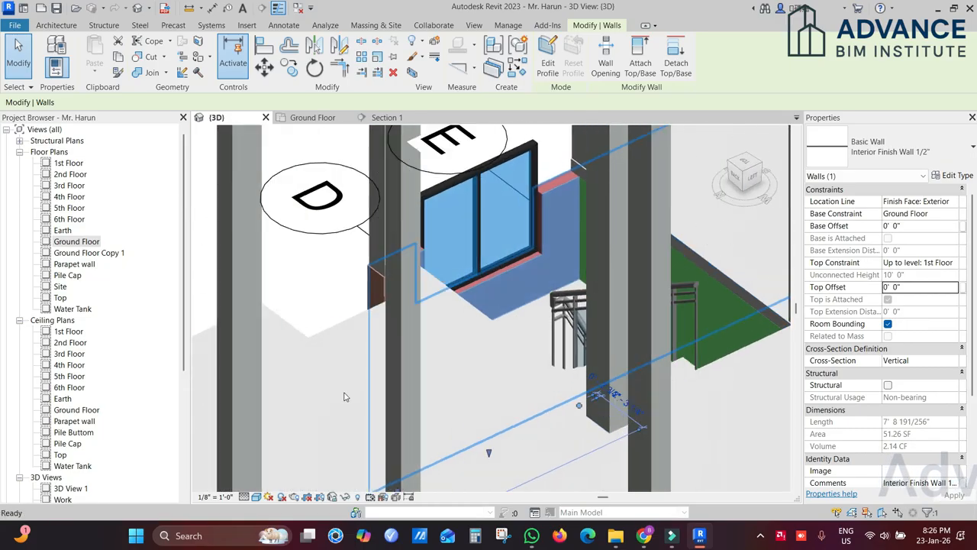
scroll(527, 250, up, 2)
scroll(527, 250, up, 3)
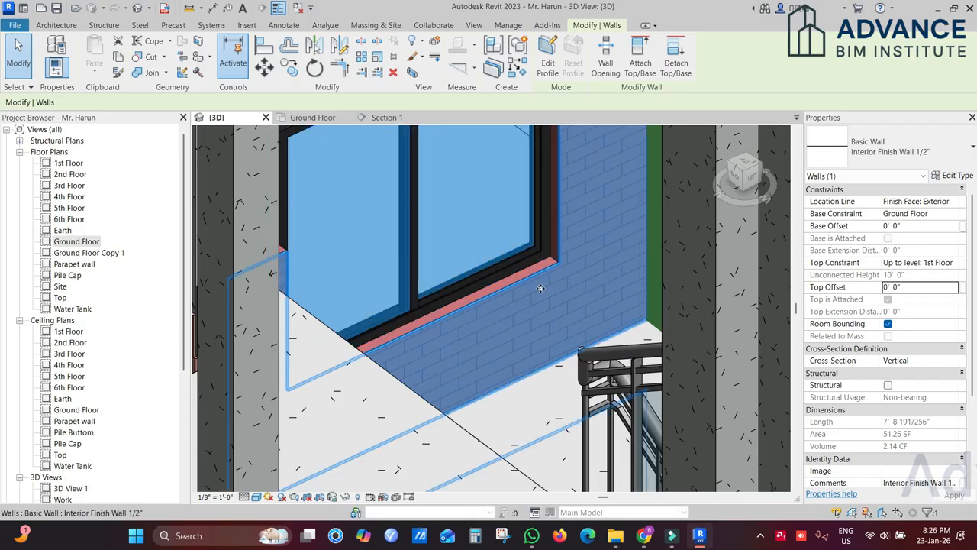
scroll(552, 258, up, 2)
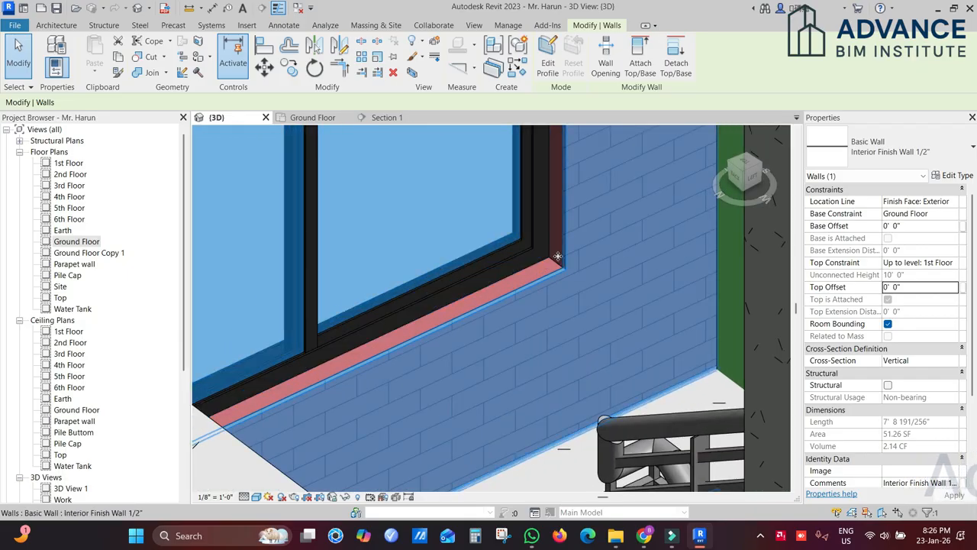
scroll(558, 257, down, 4)
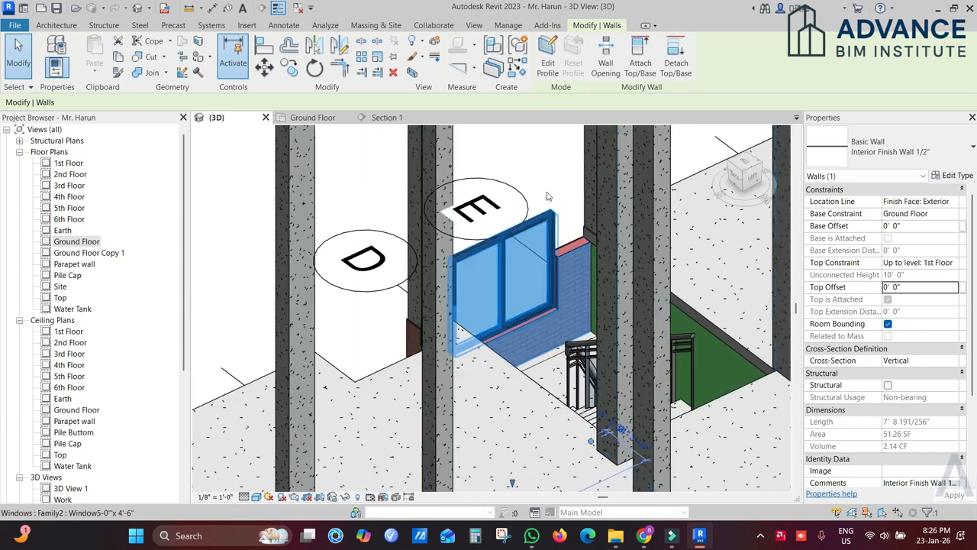
click(544, 171)
click(347, 160)
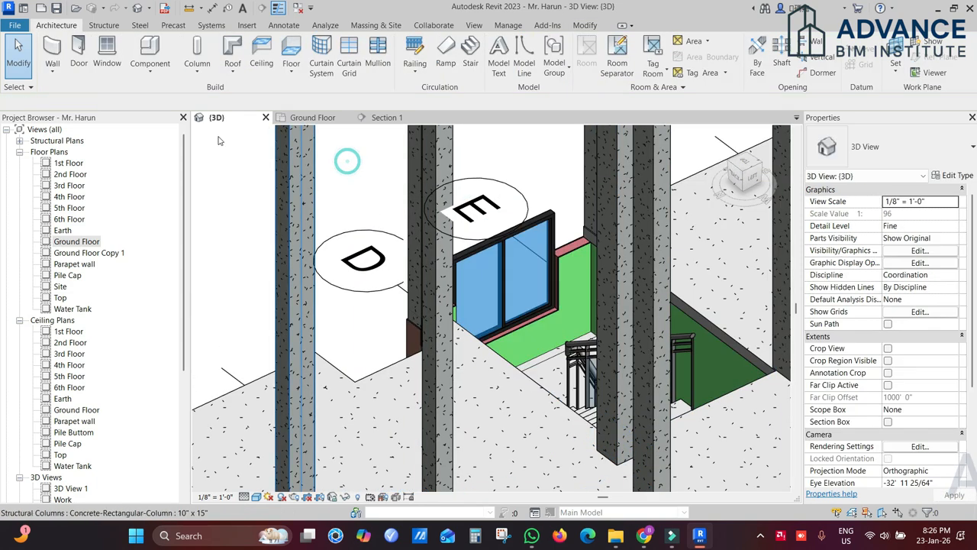
Step: Paint the brick wall's exposed sill face below the stair window with the Interior Finish Wall material
scroll(566, 274, up, 3)
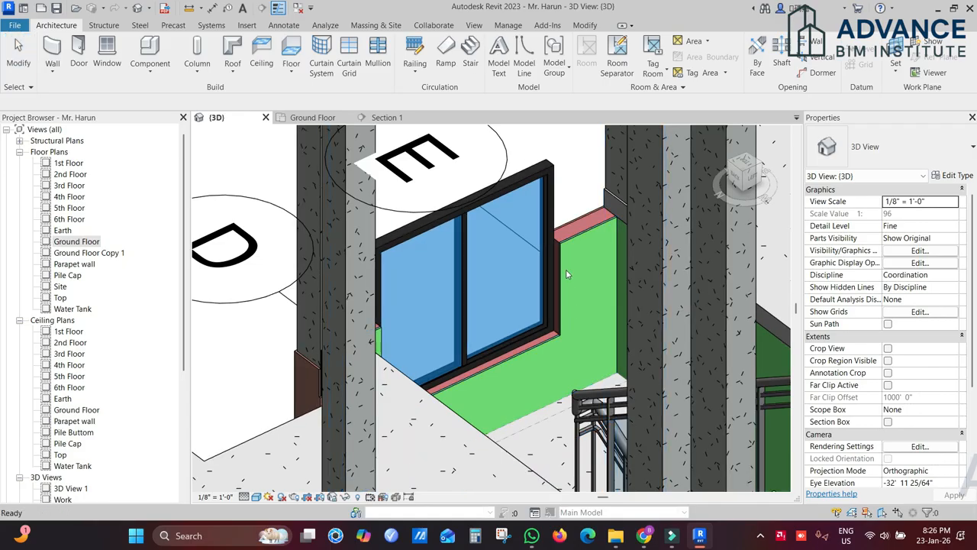
scroll(567, 274, up, 5)
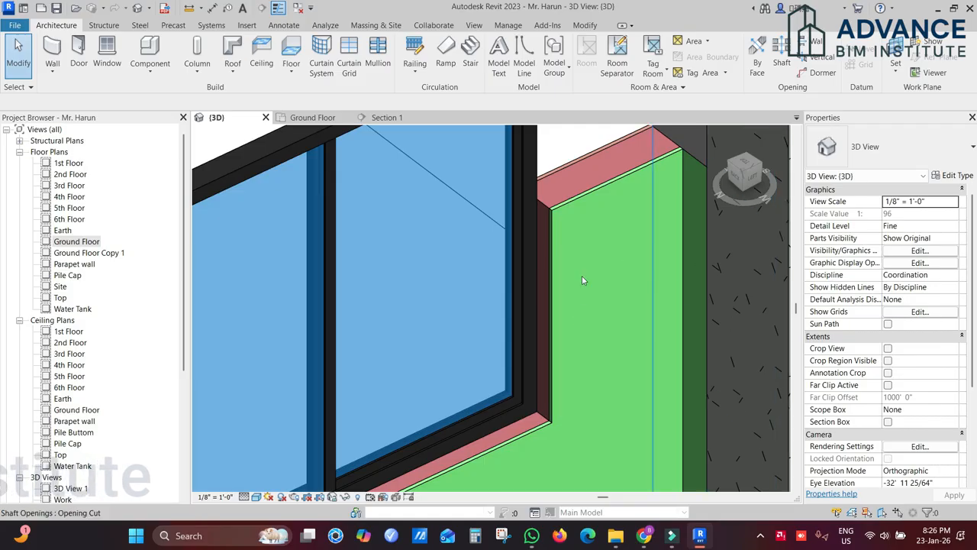
scroll(582, 276, down, 2)
middle_drag(580, 227, 597, 241)
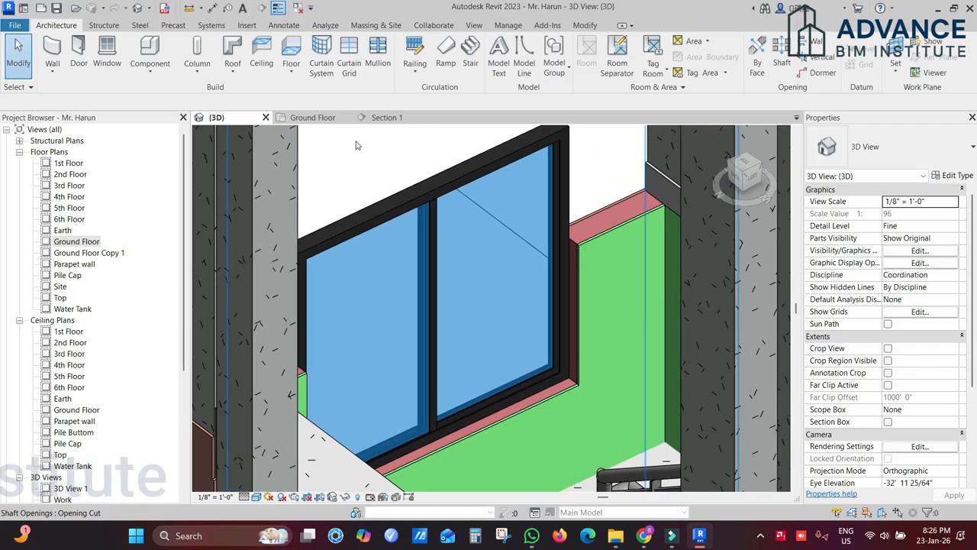
scroll(558, 302, up, 1)
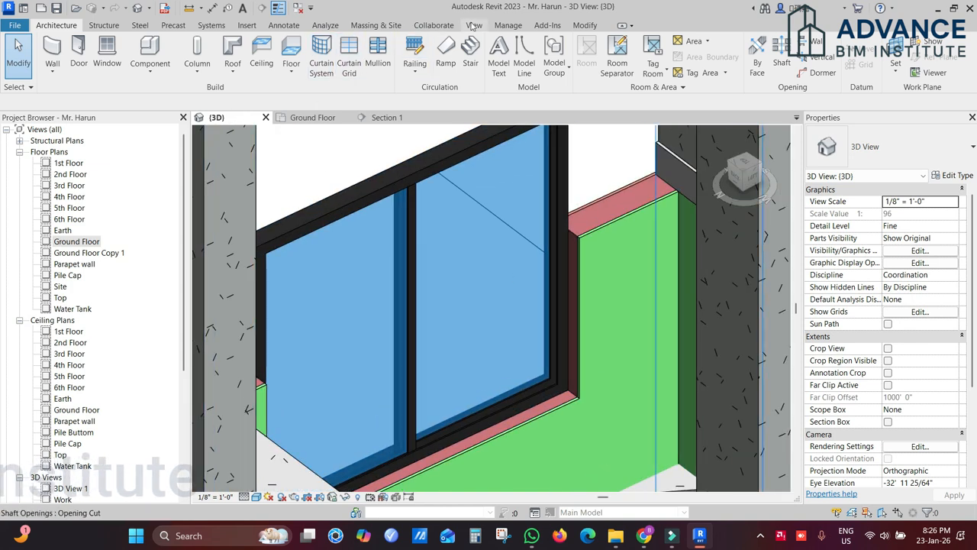
click(585, 25)
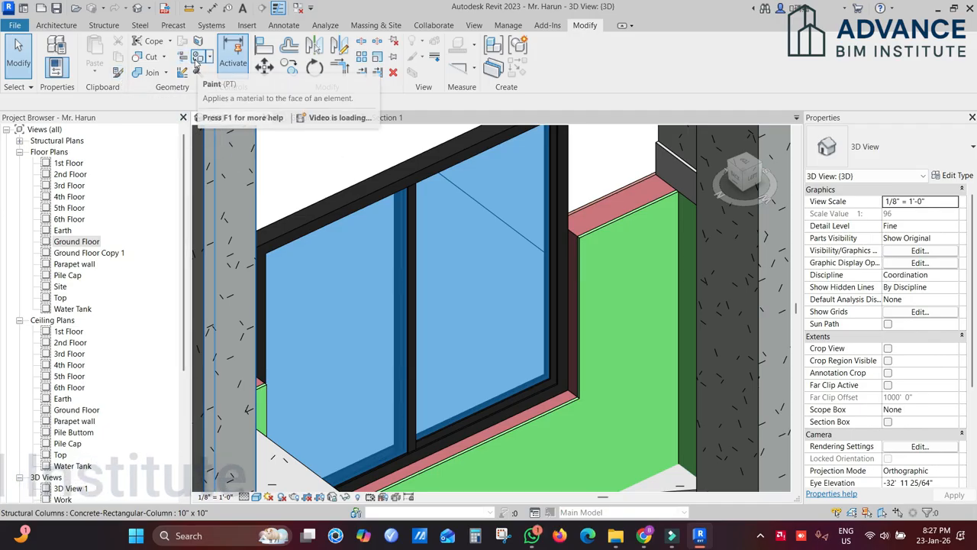
click(197, 60)
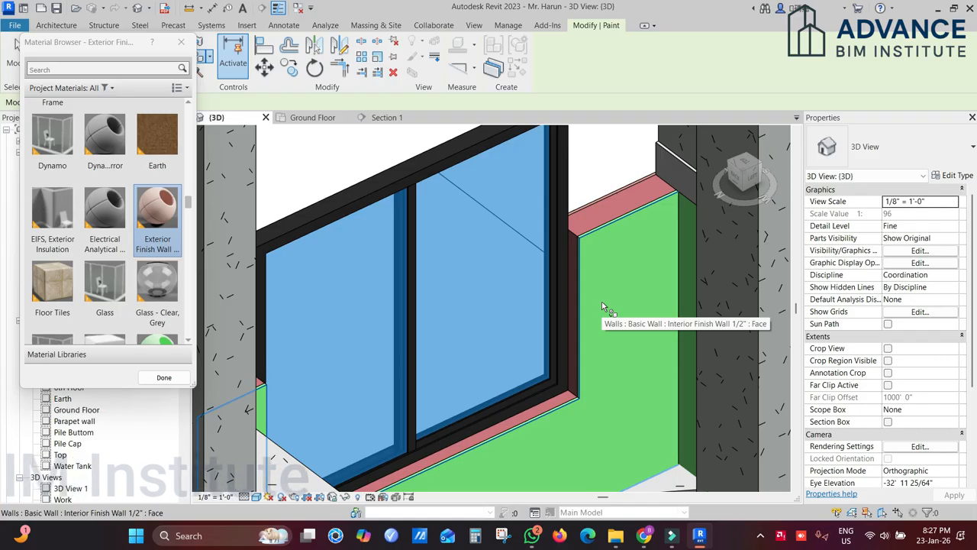
scroll(164, 221, down, 3)
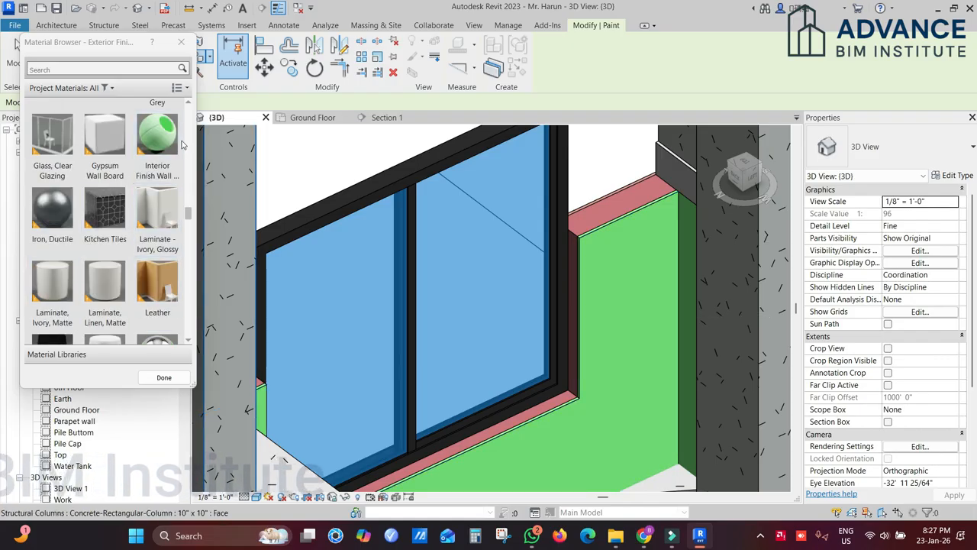
click(175, 142)
scroll(571, 400, up, 2)
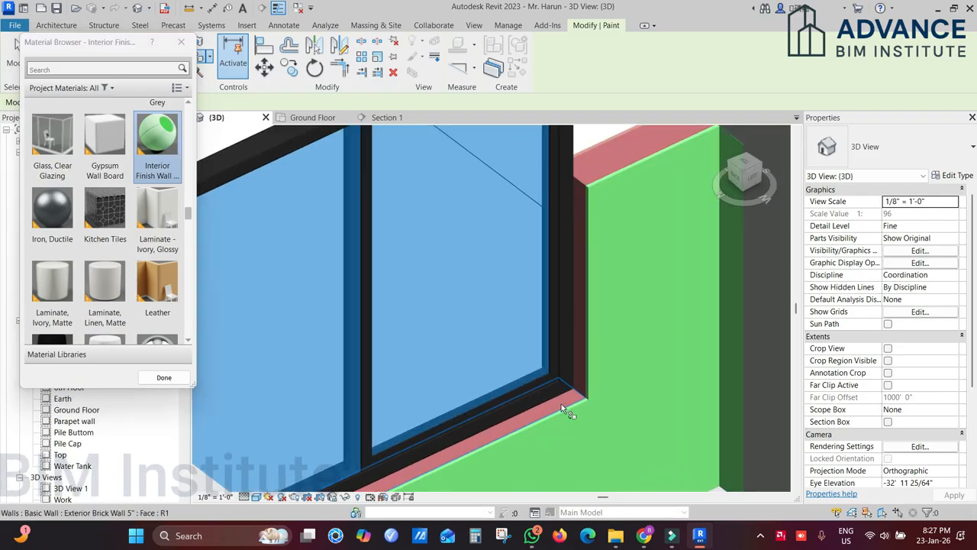
scroll(566, 405, down, 3)
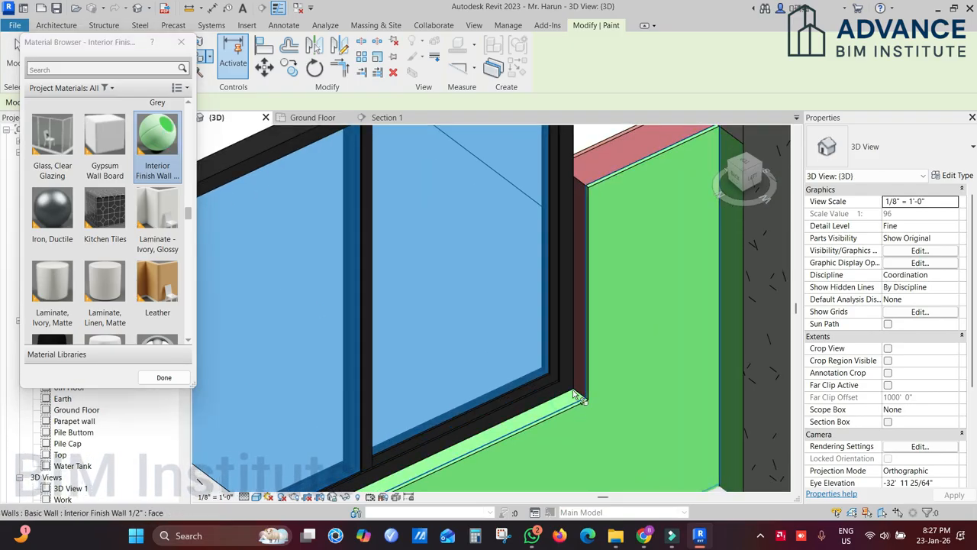
Step: Paint the brick wall's exposed jamb face beside the stair window with the Interior Finish Wall material and finish painting
shift+middle_drag(597, 307, 383, 340)
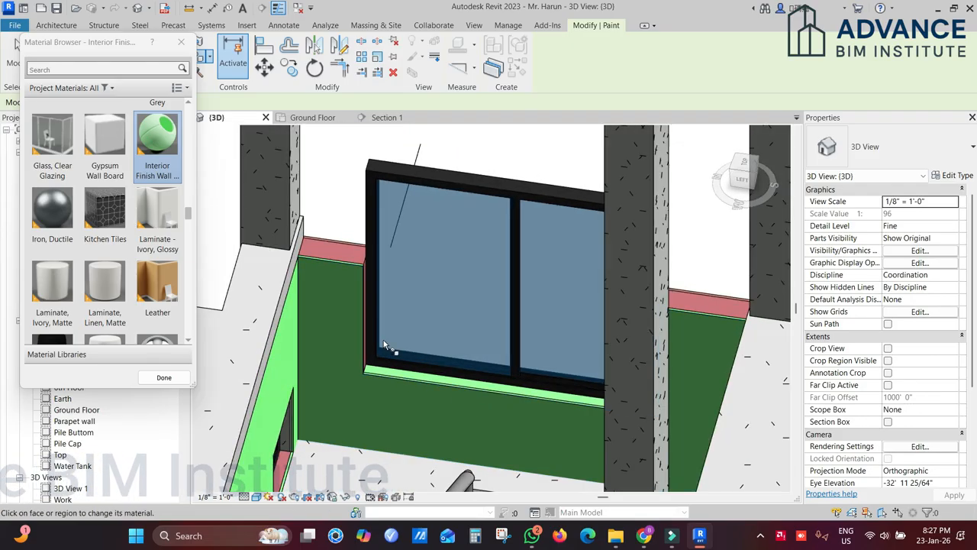
scroll(366, 312, up, 3)
scroll(367, 260, up, 2)
scroll(366, 247, up, 2)
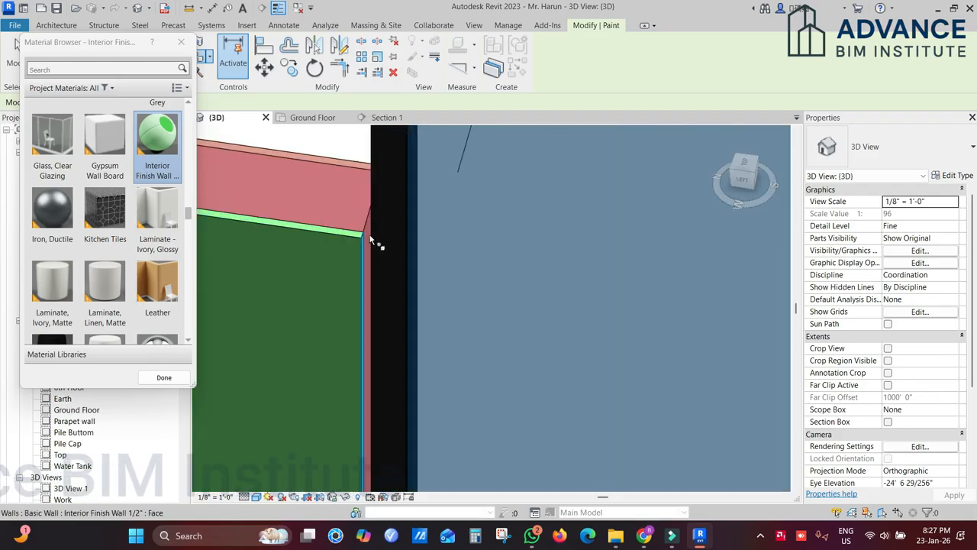
click(164, 377)
scroll(397, 340, down, 3)
click(323, 178)
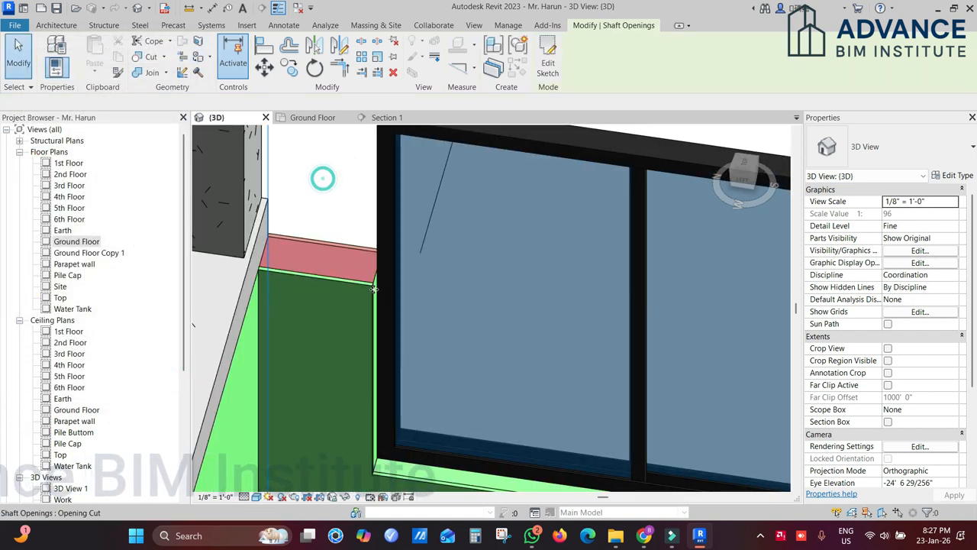
scroll(374, 294, down, 2)
click(384, 344)
scroll(382, 358, up, 3)
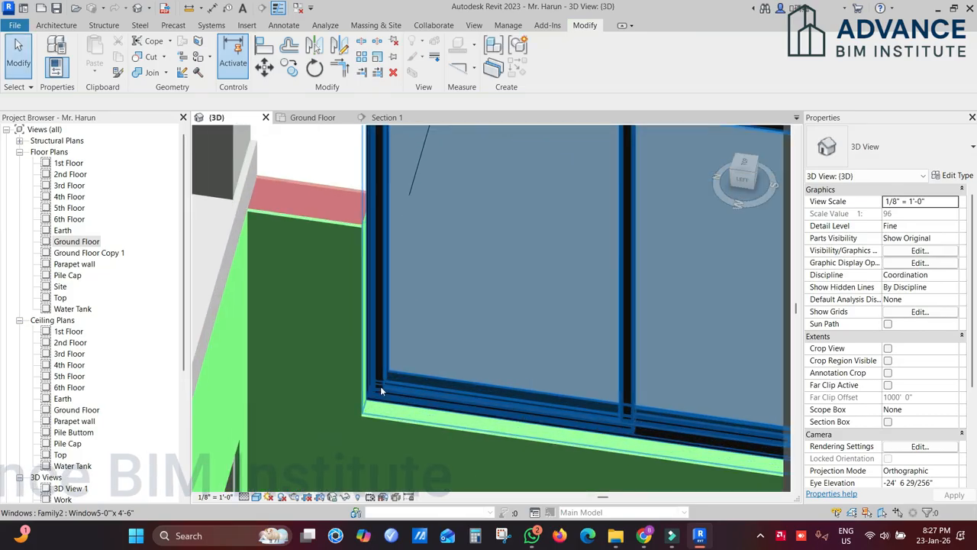
click(201, 57)
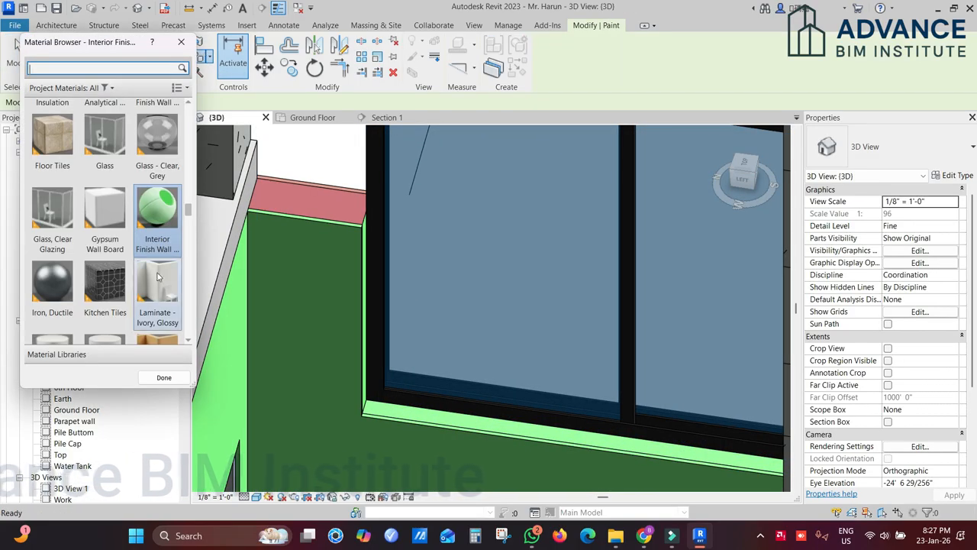
click(184, 42)
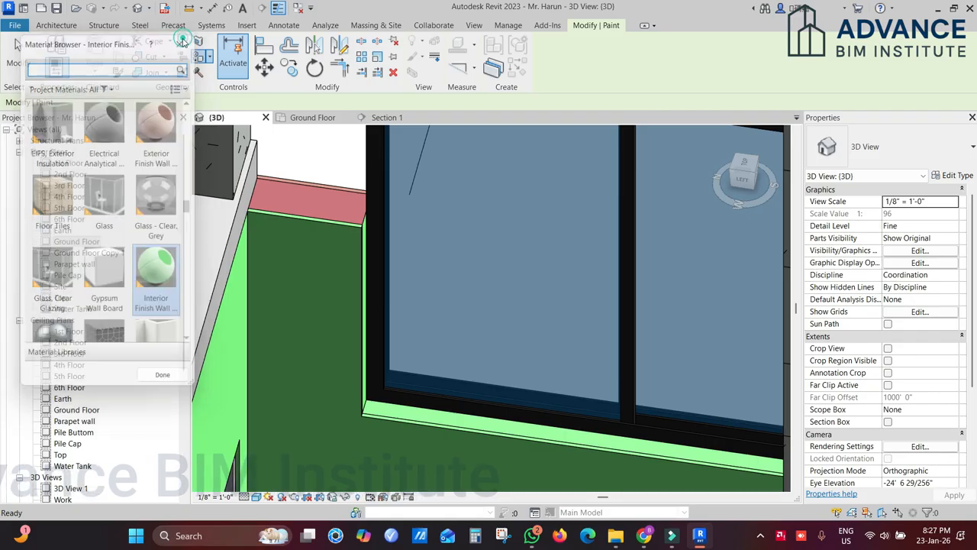
Step: Open the layer structure of the Exterior Finish Wall 1/2" type from the long wall under the stair window
shift+middle_drag(430, 226, 192, 294)
scroll(411, 358, up, 2)
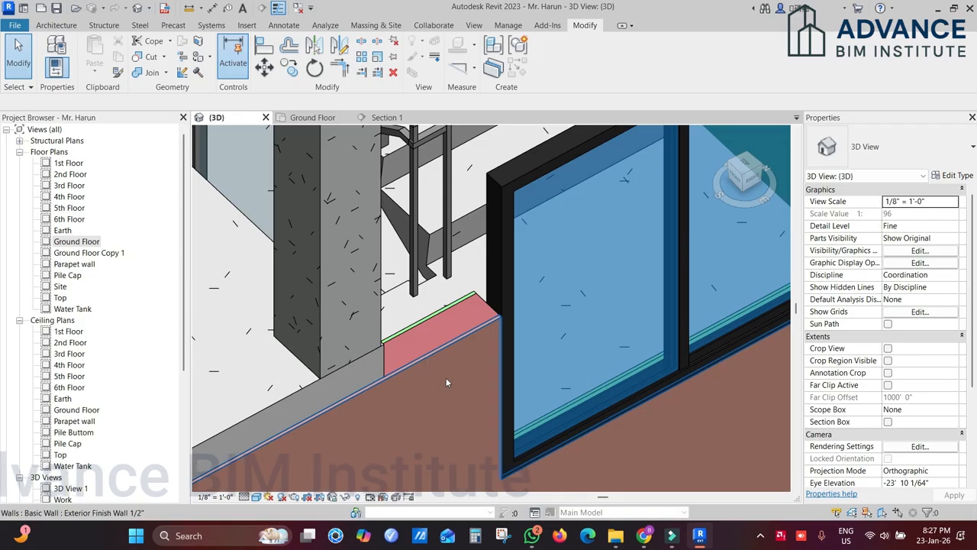
scroll(446, 382, down, 3)
middle_drag(454, 401, 498, 287)
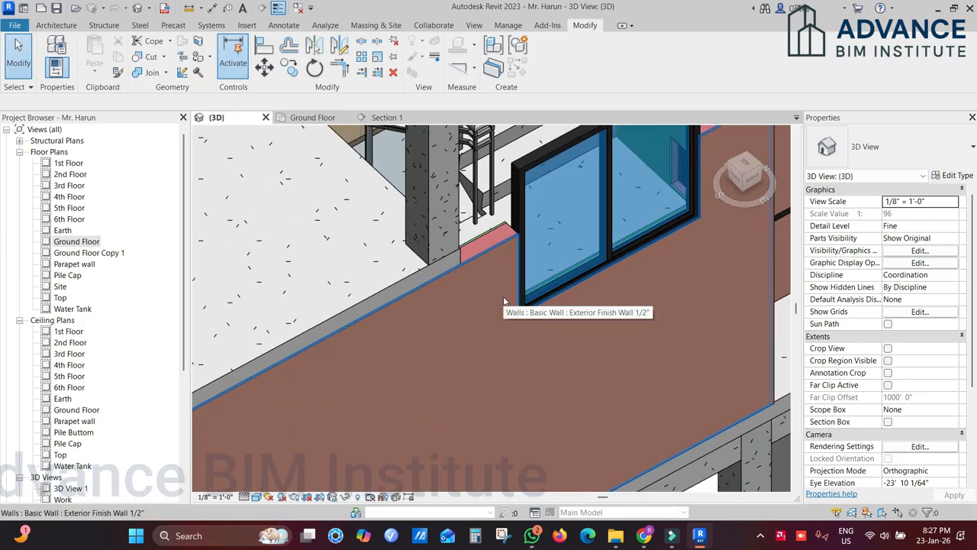
scroll(504, 300, down, 2)
scroll(494, 275, up, 2)
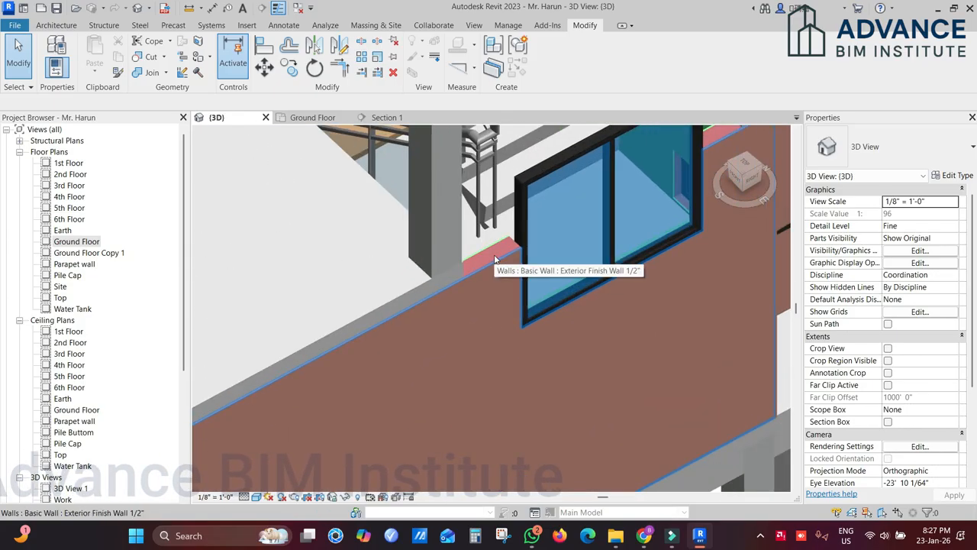
click(494, 309)
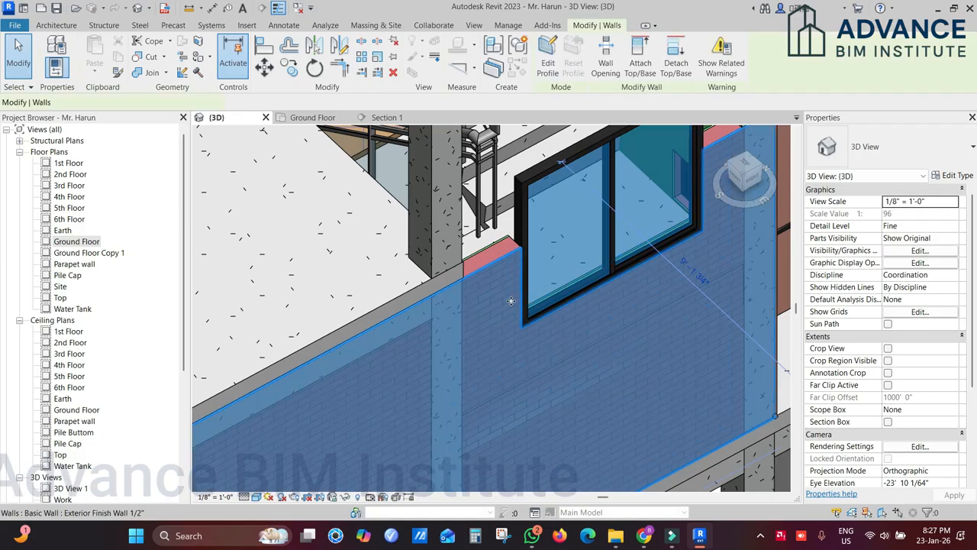
middle_drag(562, 340, 500, 277)
scroll(463, 284, down, 1)
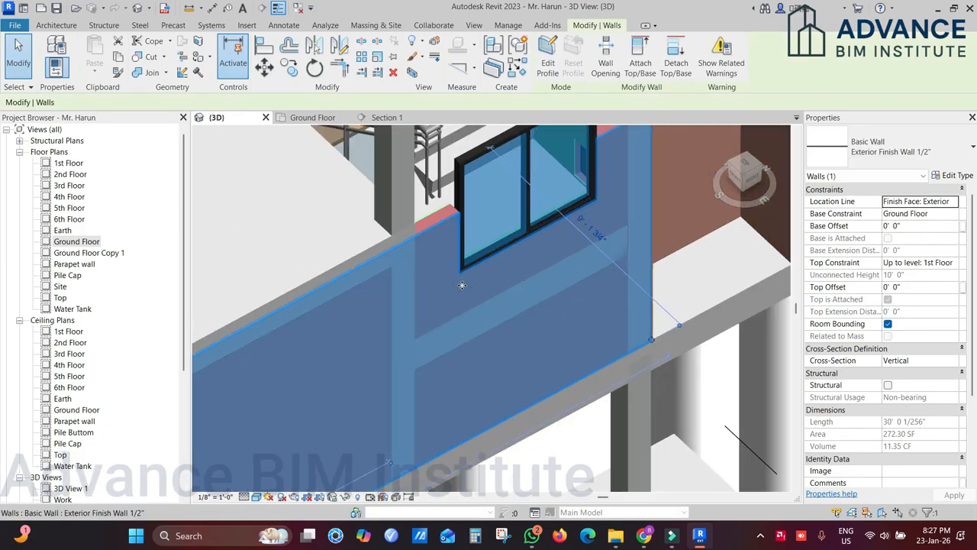
scroll(463, 315, down, 1)
middle_drag(473, 320, 465, 337)
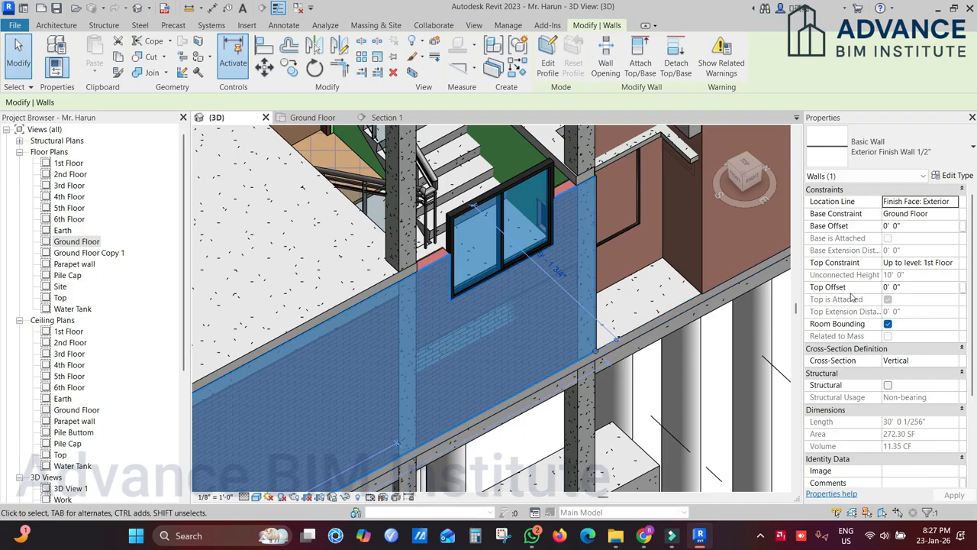
scroll(439, 260, up, 2)
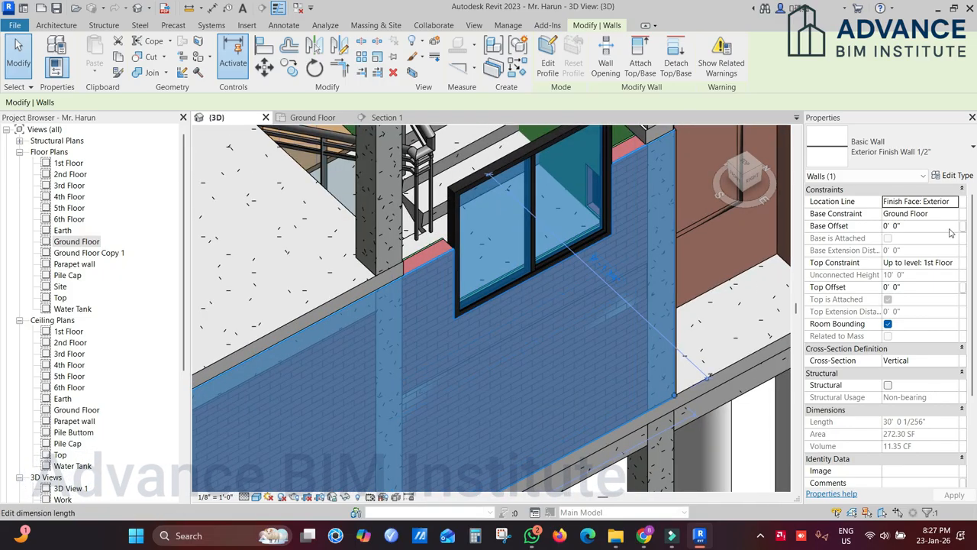
click(953, 176)
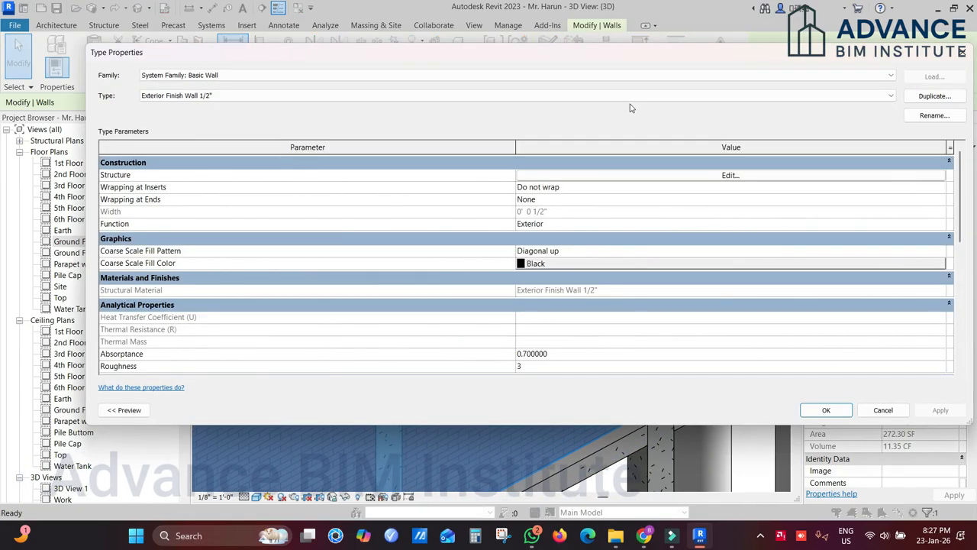
drag(954, 188, 501, 199)
click(465, 178)
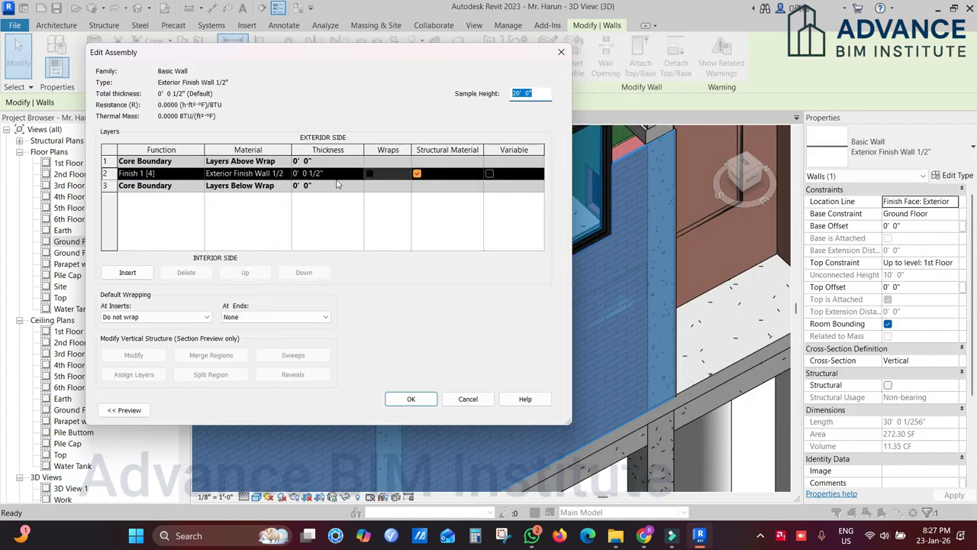
Step: Recolour the Exterior Finish Wall 1/2" material's appearance with the muted blue-violet basic colour and apply it to the wall type
click(282, 175)
click(284, 174)
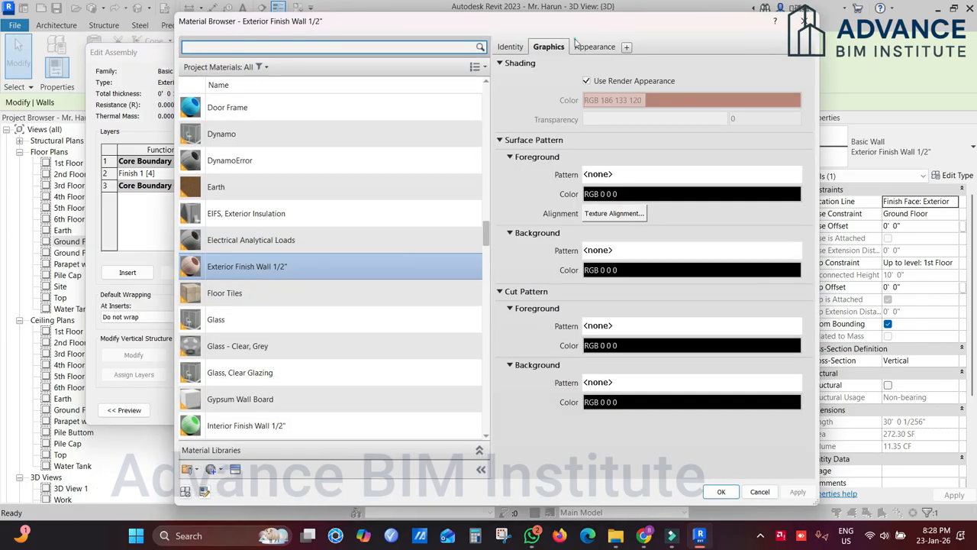
click(580, 46)
click(702, 191)
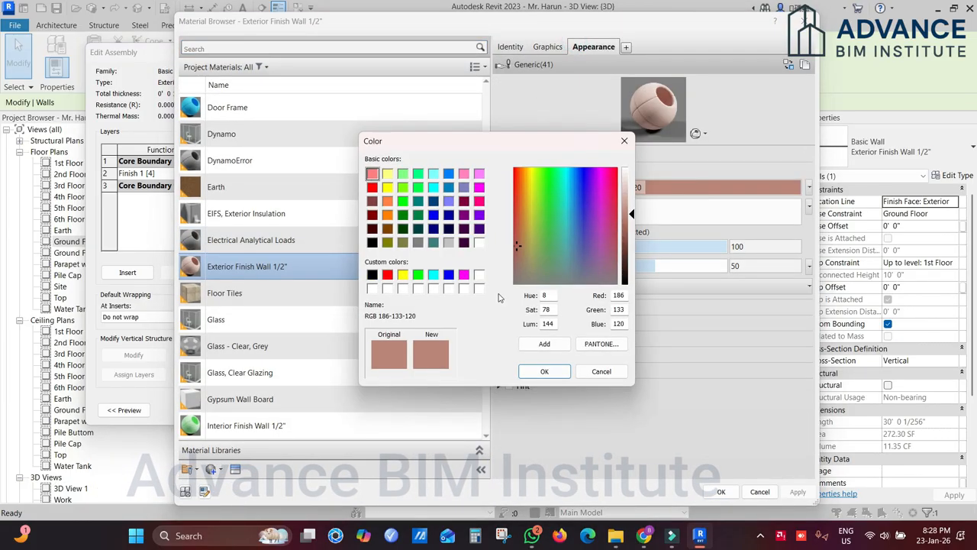
click(565, 224)
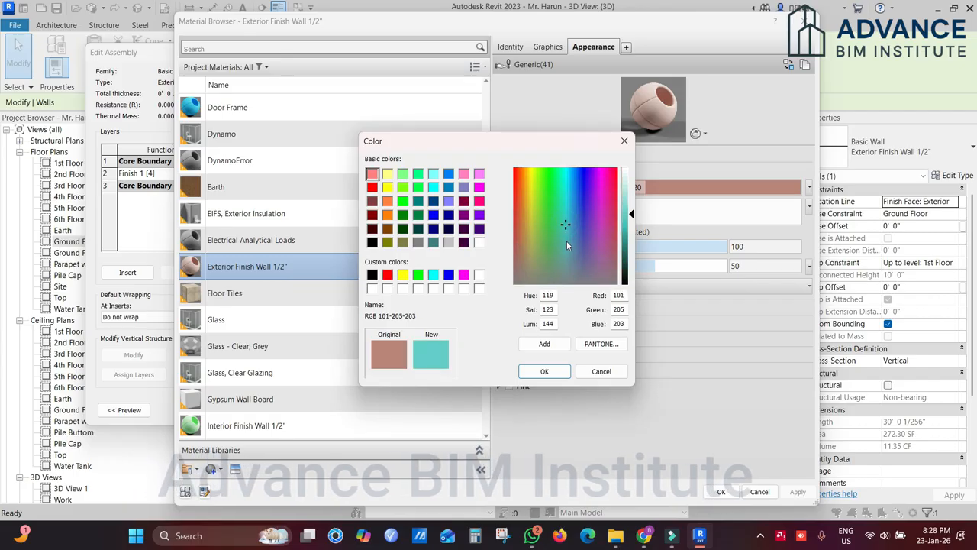
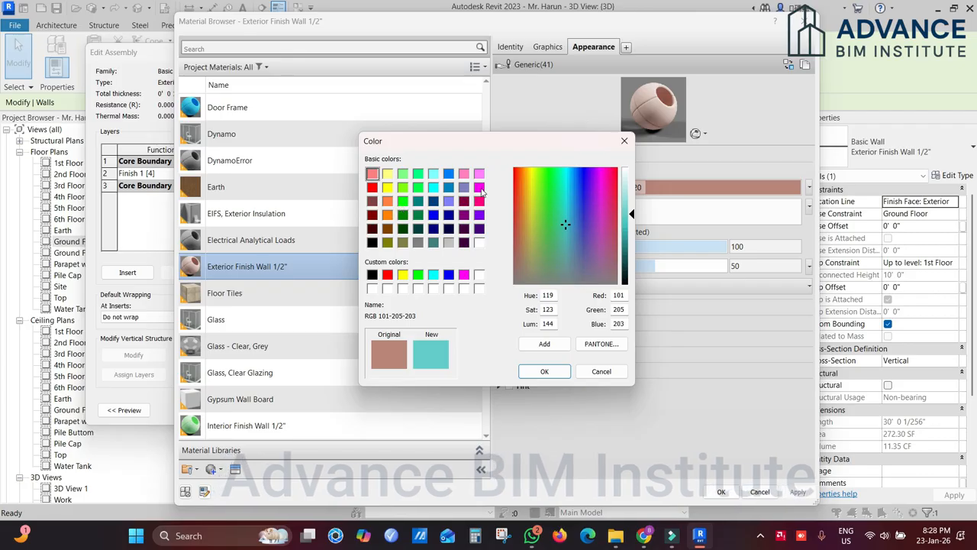
click(464, 174)
click(478, 187)
click(463, 187)
click(545, 371)
click(720, 491)
click(406, 397)
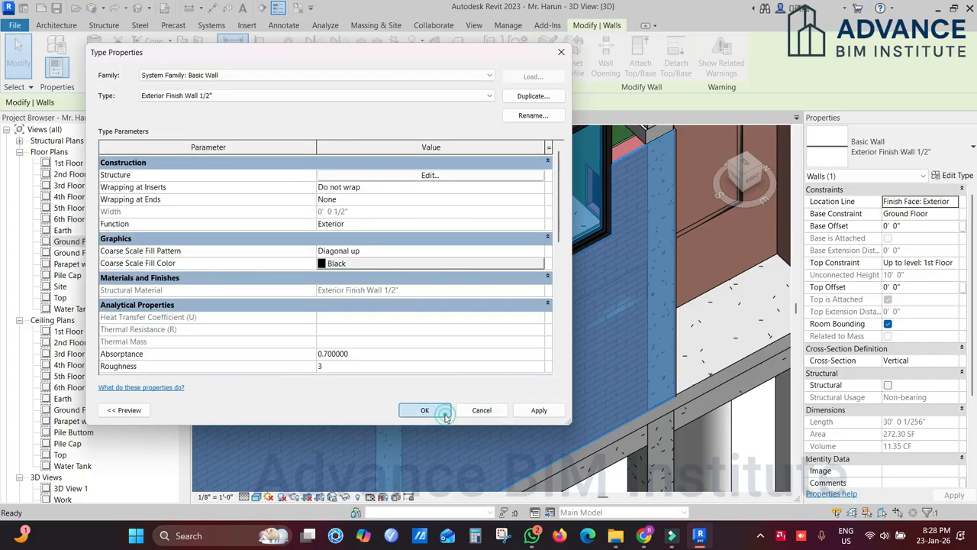
click(428, 405)
Step: Switch to the Ground Floor plan at the outer wall corner beyond parking space 02
scroll(620, 370, up, 6)
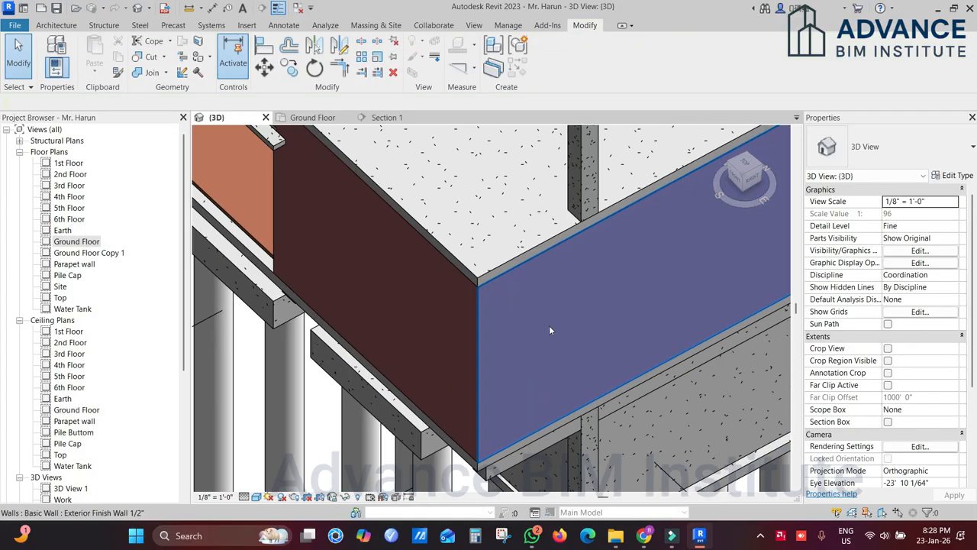
click(312, 117)
middle_drag(534, 130, 578, 141)
scroll(578, 140, down, 2)
scroll(572, 435, up, 5)
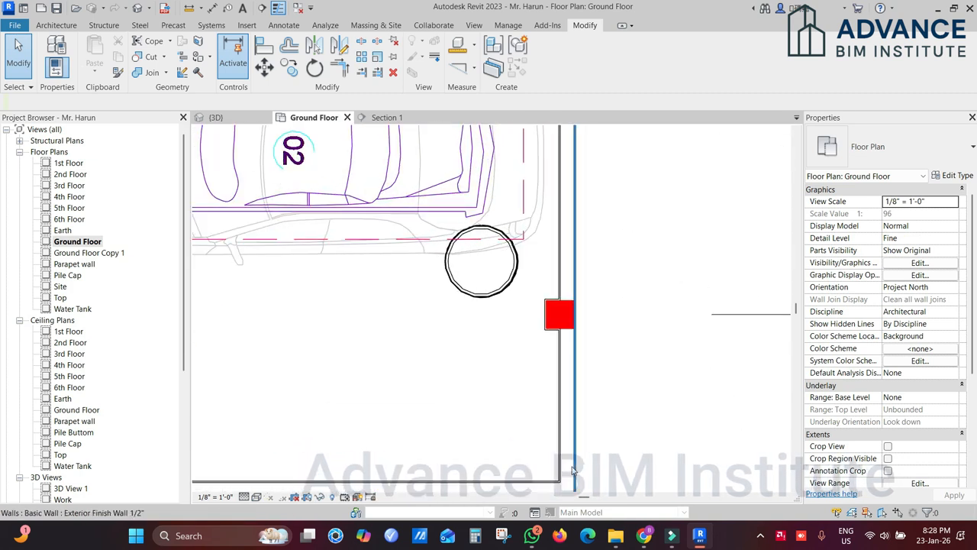
Step: Create a similar Exterior Finish Wall 1/2" from the corner beyond the parking spaces along the brick wall to the edge of its opening
click(577, 473)
middle_drag(585, 436, 710, 233)
key(c)
key(s)
scroll(676, 290, up, 3)
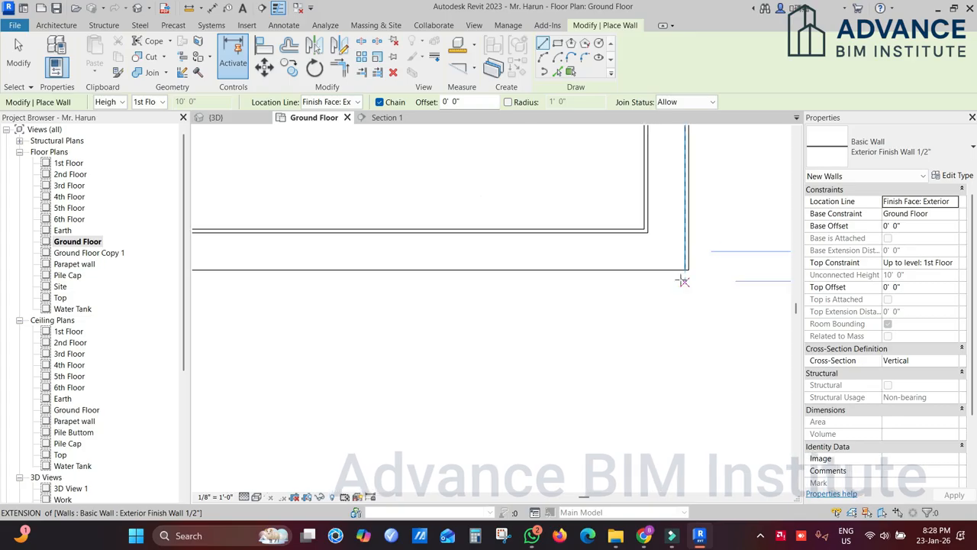
click(687, 265)
middle_drag(485, 284, 926, 303)
scroll(886, 303, down, 2)
middle_drag(489, 303, 638, 297)
scroll(480, 294, down, 5)
scroll(378, 293, up, 3)
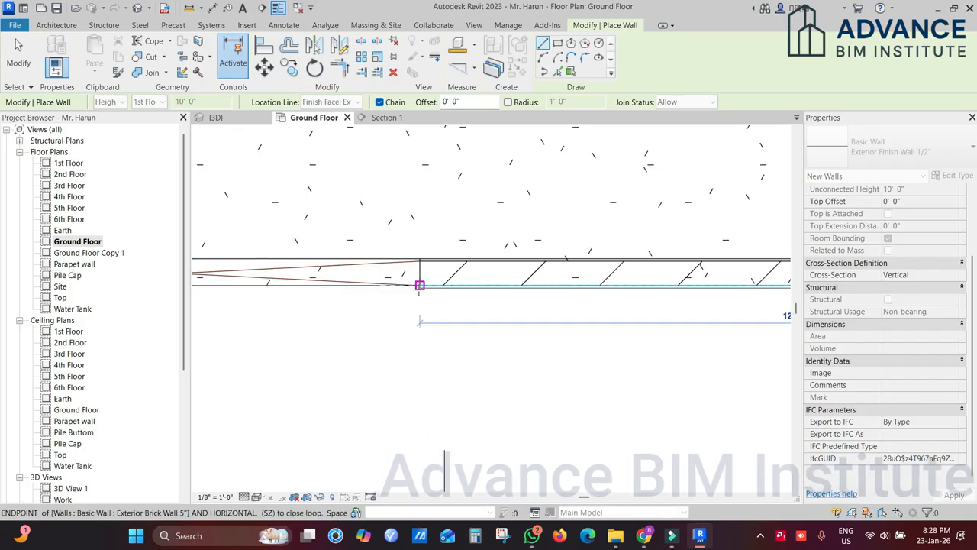
click(420, 286)
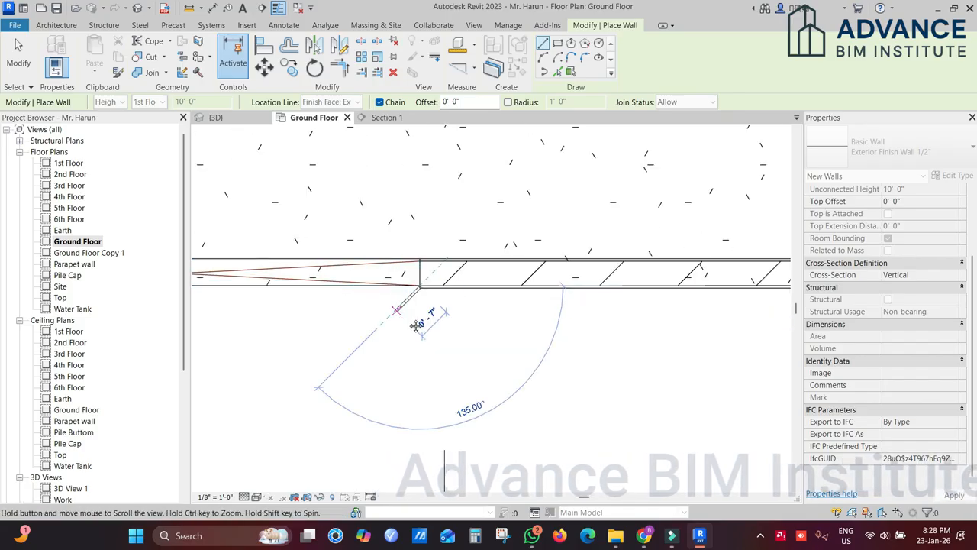
key(Escape)
Step: Continue the Exterior Finish Wall 1/2" across the opening and along the remaining brick wall to the far building corner
middle_drag(403, 290, 412, 294)
scroll(412, 294, up, 2)
click(443, 286)
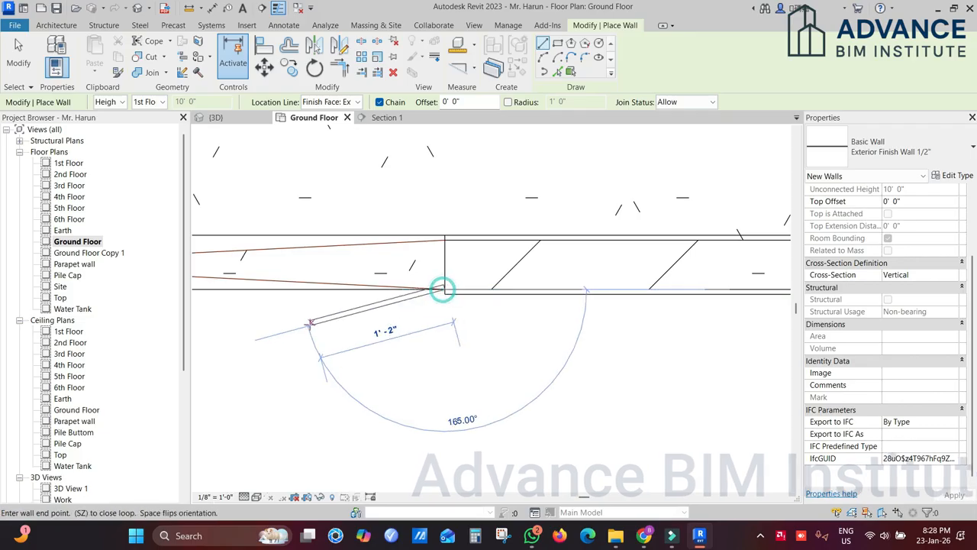
middle_drag(309, 322, 588, 329)
middle_drag(336, 310, 788, 318)
middle_drag(404, 319, 712, 307)
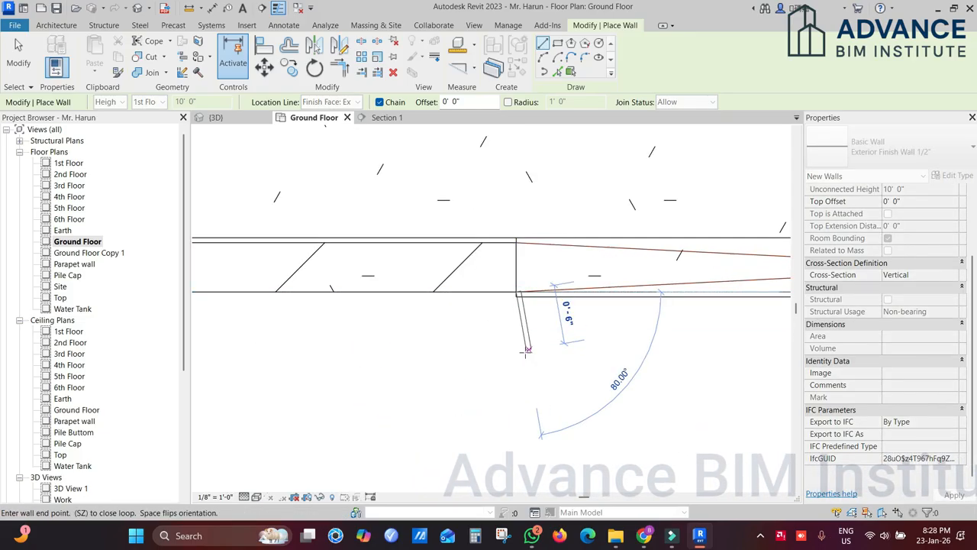
click(516, 292)
middle_drag(369, 320, 827, 365)
scroll(560, 342, down, 1)
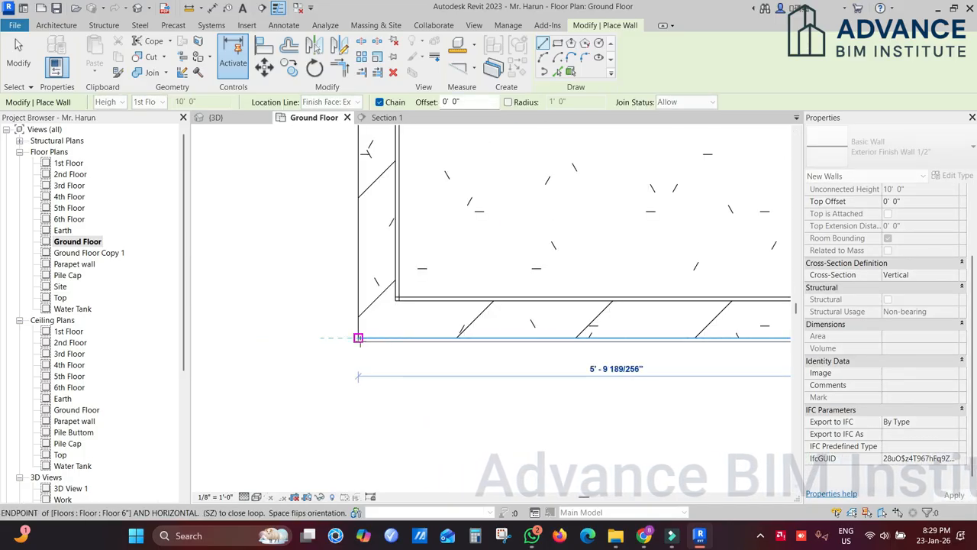
click(358, 339)
key(Escape)
key(Escape)
Step: Trim the two Interior Finish Wall 1/2" walls to a corner at that end of the parking area
scroll(411, 305, up, 1)
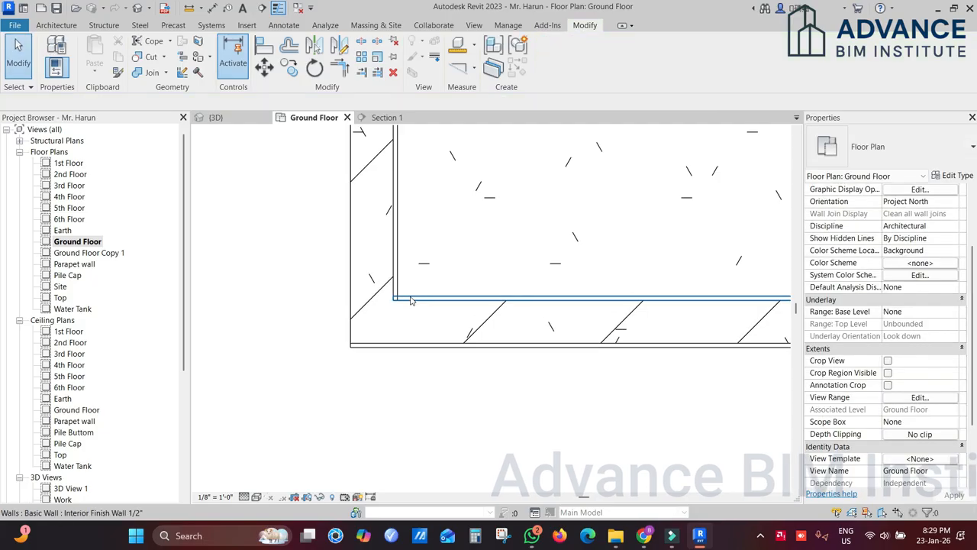
key(t)
key(r)
click(410, 294)
click(396, 287)
scroll(447, 316, down, 5)
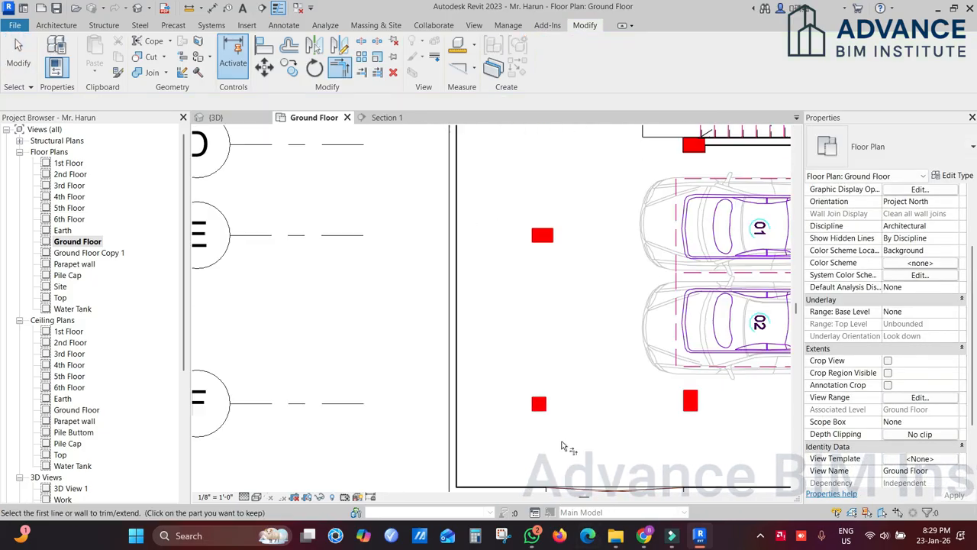
scroll(545, 371, up, 6)
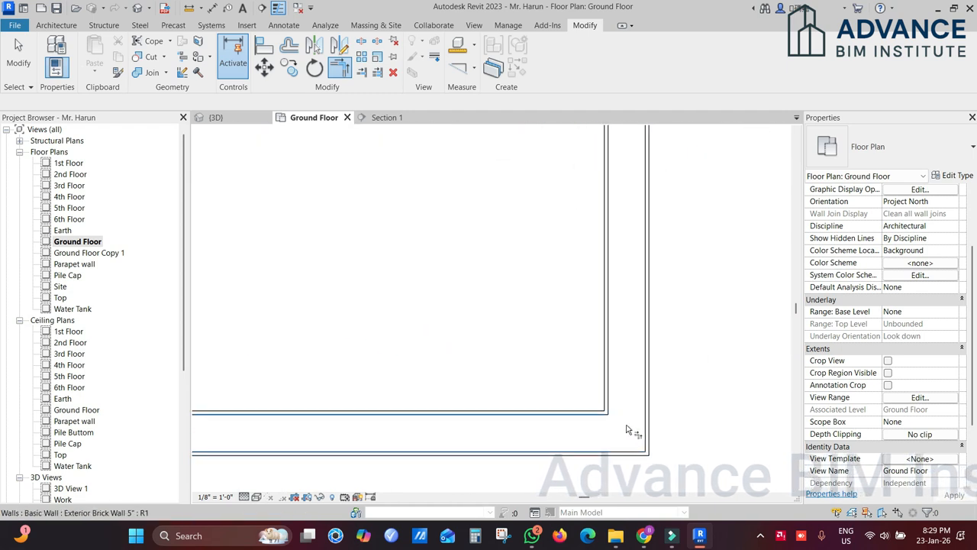
key(Escape)
Step: Draw a similar Exterior Finish Wall 1/2" about 25' long from that corner along the parking area's outer brick wall to the drawing room wall
scroll(627, 428, down, 2)
middle_drag(382, 414, 725, 398)
middle_drag(519, 369, 894, 372)
middle_drag(338, 399, 613, 362)
scroll(614, 361, up, 1)
middle_drag(528, 356, 398, 323)
scroll(399, 358, up, 1)
click(390, 362)
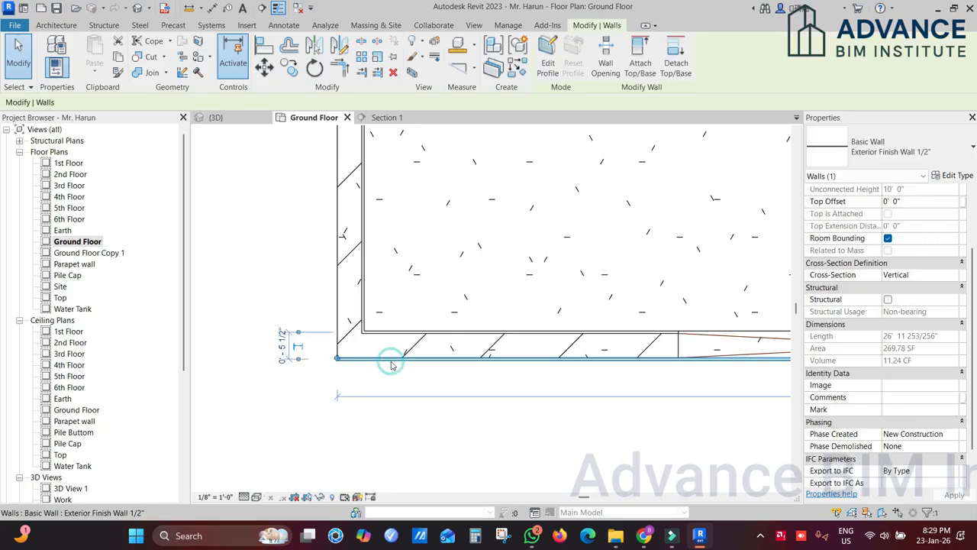
key(s)
click(330, 356)
scroll(336, 256, down, 1)
middle_drag(336, 255, 360, 473)
scroll(373, 283, down, 2)
middle_drag(366, 213, 367, 469)
middle_drag(378, 301, 402, 412)
scroll(405, 355, down, 4)
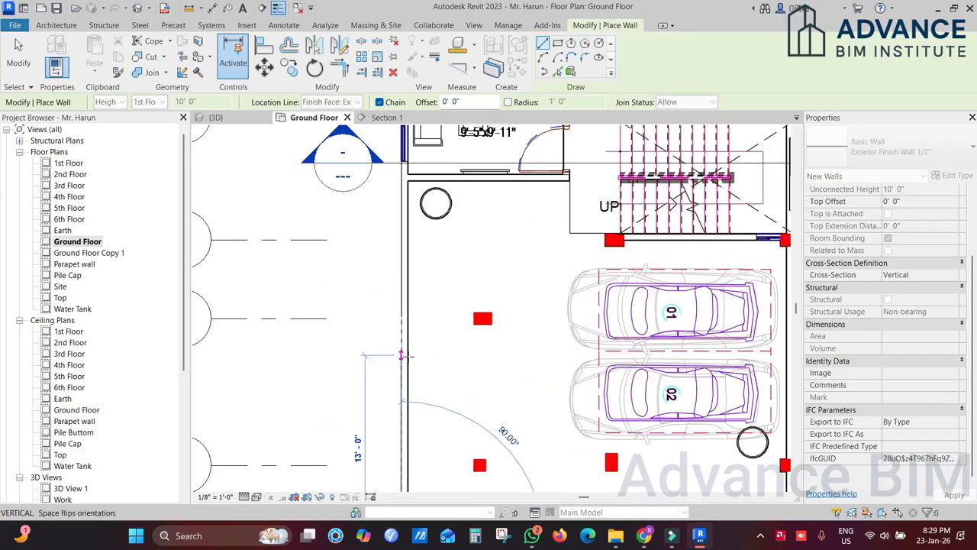
scroll(397, 229, up, 5)
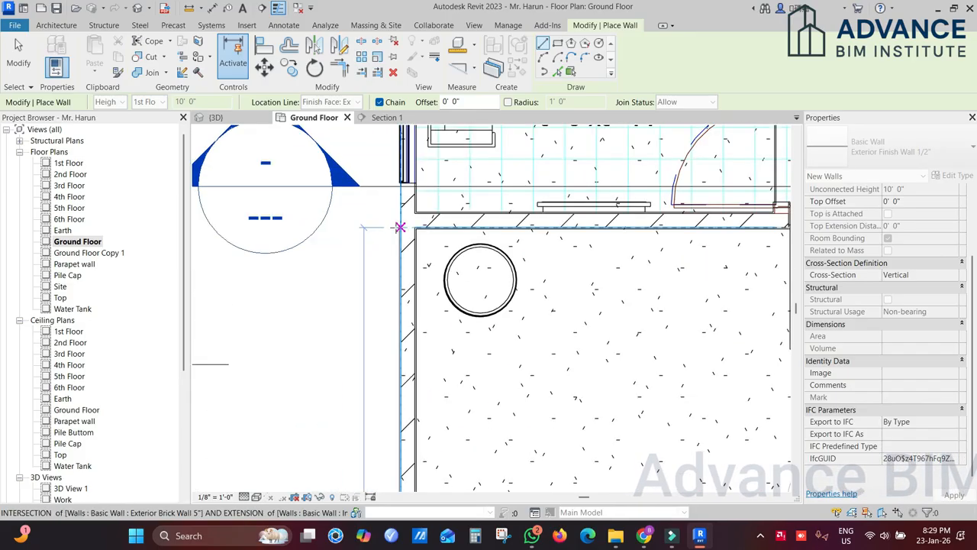
click(398, 227)
key(Escape)
key(Escape)
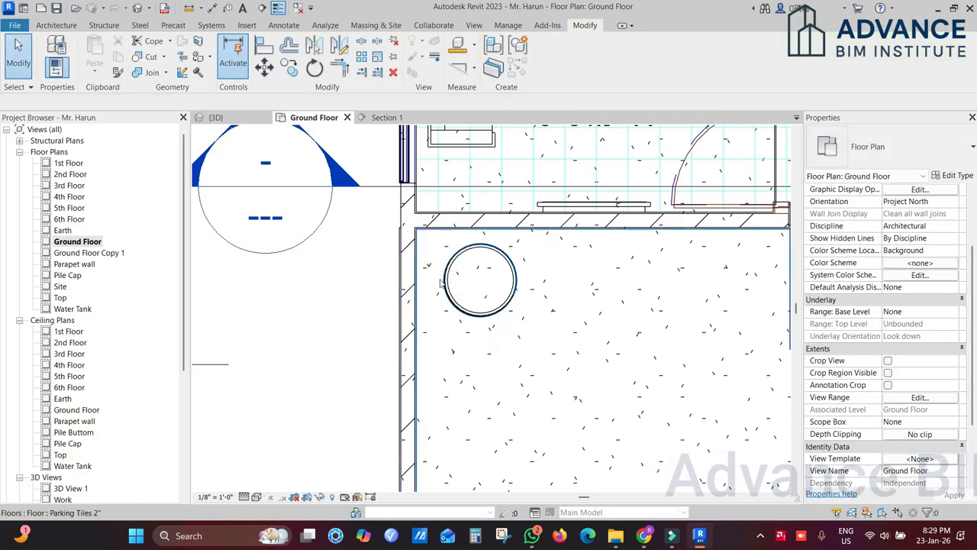
Step: Examine the outer finish wall along the parking area between the drawing room and the far building corner
scroll(438, 290, down, 3)
mouse_move(510, 329)
middle_down()
mouse_move(510, 298)
mouse_move(524, 280)
middle_up()
scroll(475, 203, down, 2)
middle_drag(476, 311, 453, 472)
middle_drag(511, 396, 562, 212)
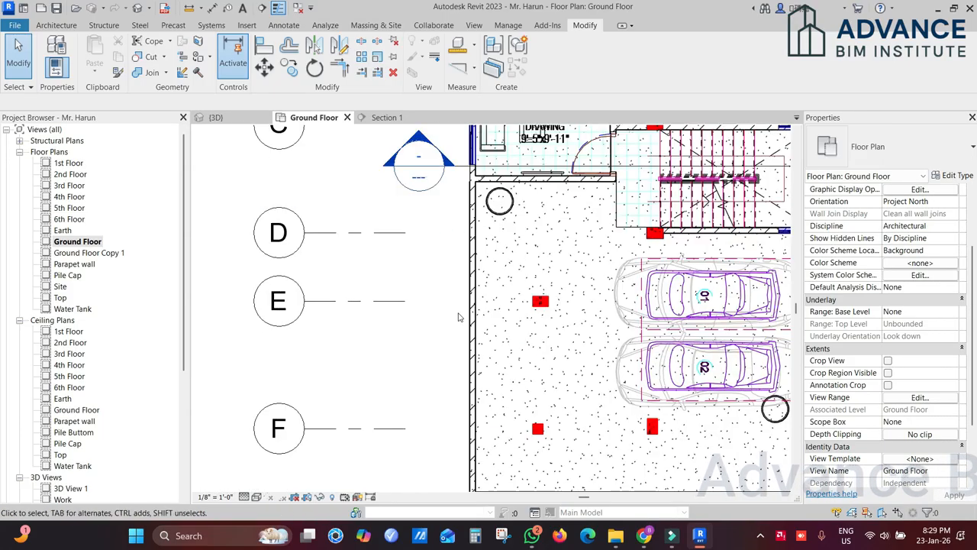
scroll(458, 316, up, 2)
middle_drag(474, 292, 497, 170)
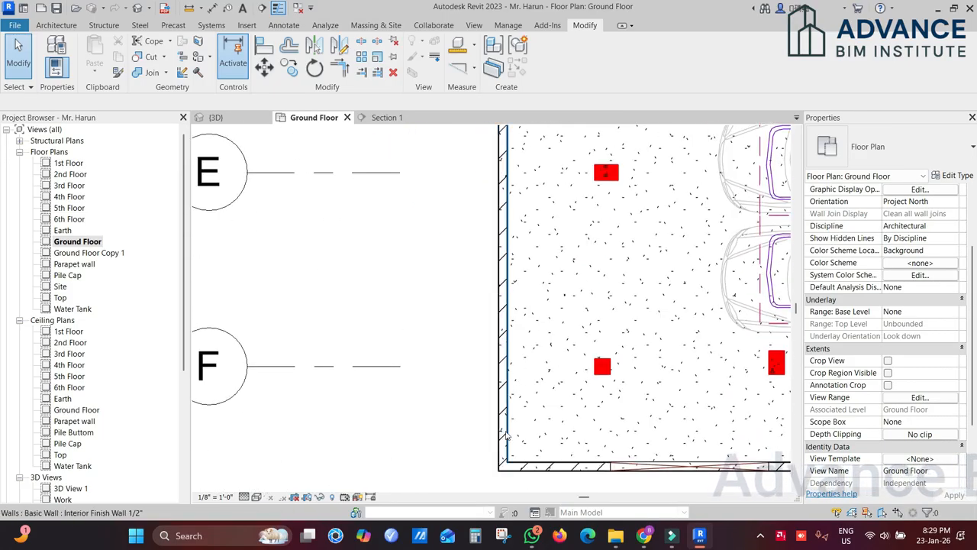
scroll(503, 446, up, 2)
scroll(498, 321, down, 2)
middle_drag(504, 283, 515, 450)
scroll(512, 344, up, 1)
middle_drag(517, 232, 508, 410)
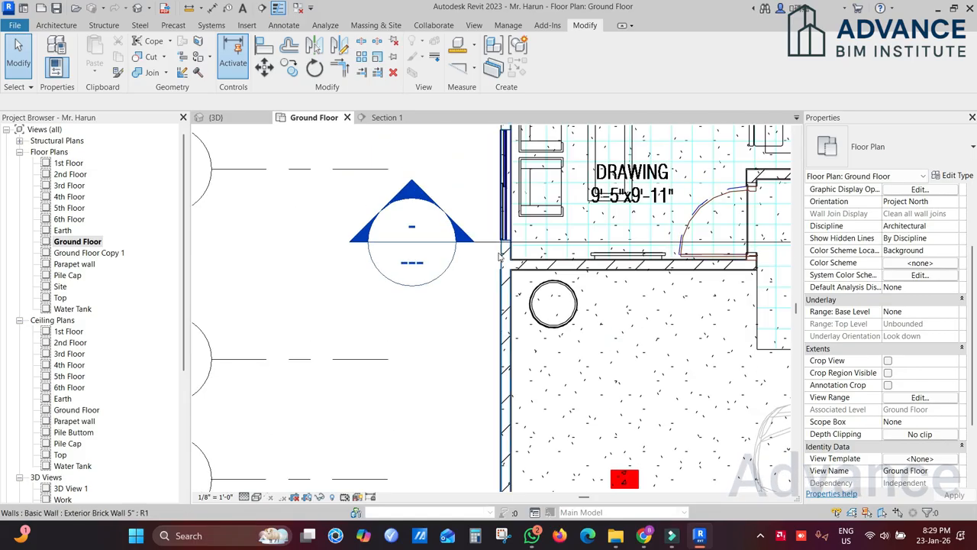
Step: Try to stretch the end of the parking side's exterior finish wall past the drawing room wall
scroll(496, 256, up, 3)
scroll(503, 293, up, 1)
click(502, 298)
middle_drag(505, 326, 504, 362)
drag(504, 324, 504, 284)
key(Escape)
Step: Draw similar Exterior Finish Wall 1/2" segments from the drawing room wall's junction around the outer face to the veranda railing's corner
click(502, 340)
key(c)
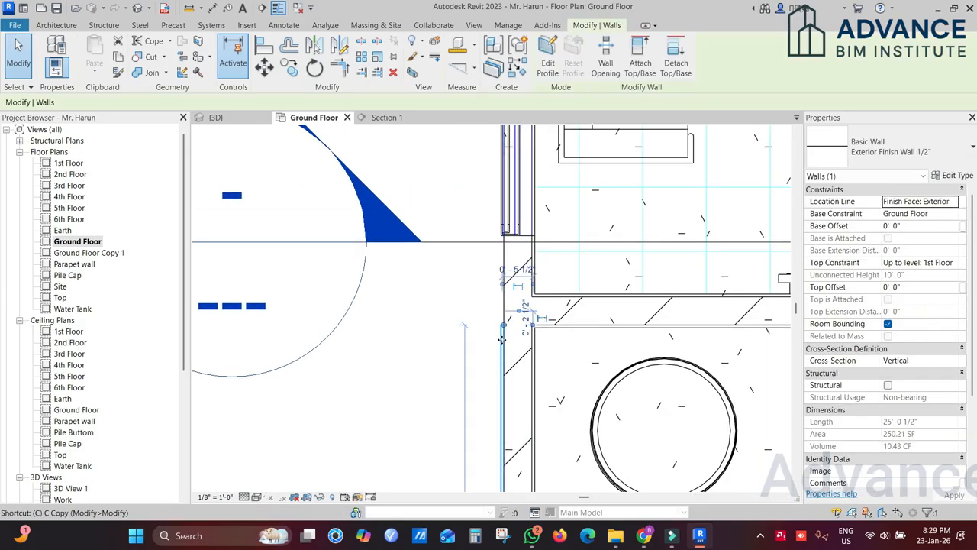
key(s)
scroll(502, 340, up, 1)
click(503, 321)
scroll(502, 297, down, 4)
scroll(502, 209, up, 3)
click(501, 246)
click(684, 248)
middle_drag(692, 214, 714, 490)
click(707, 288)
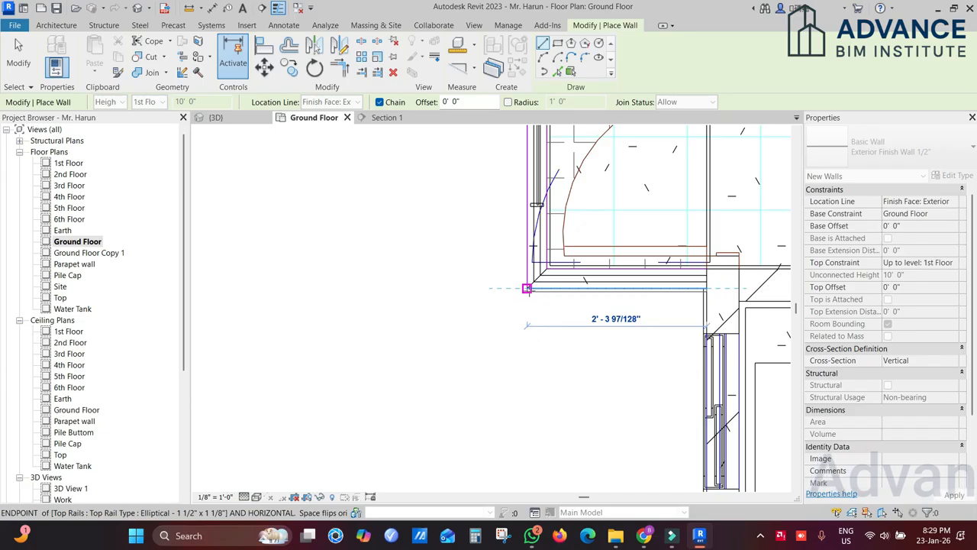
click(527, 289)
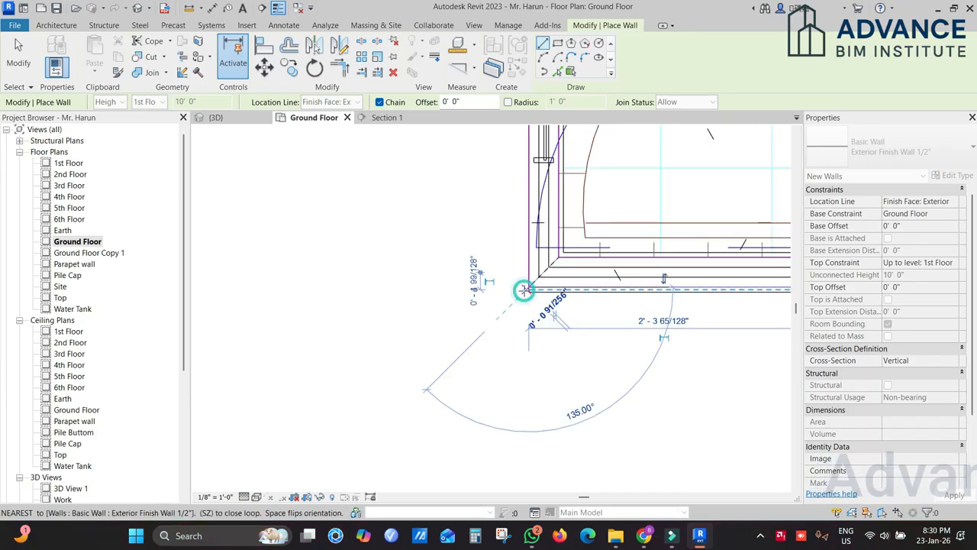
Step: Continue the Exterior Finish Wall 1/2" along the veranda railing and the brick wall to the building's far corner and finish drawing
scroll(526, 287, down, 2)
middle_drag(532, 285, 558, 473)
middle_drag(555, 249, 579, 327)
scroll(576, 257, up, 1)
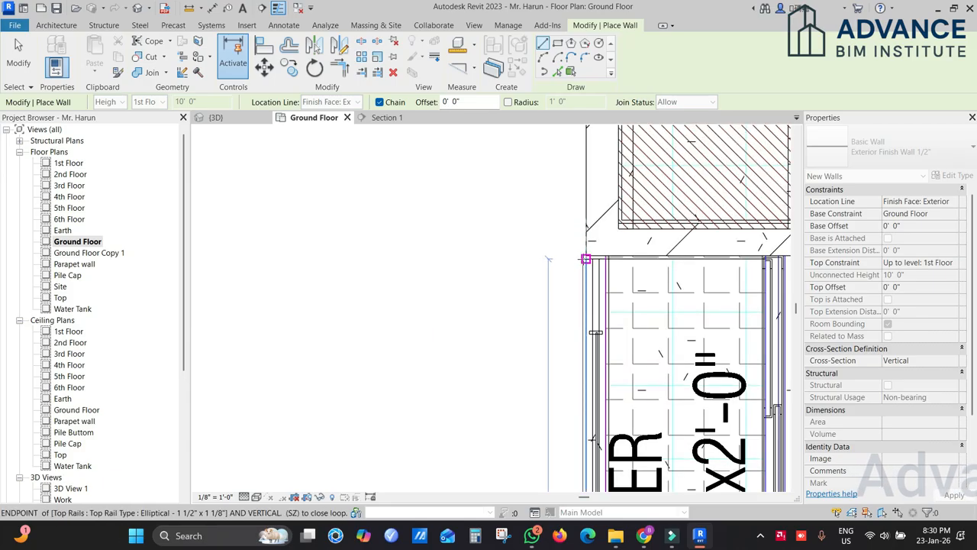
scroll(585, 259, up, 2)
click(586, 259)
scroll(590, 271, down, 2)
middle_drag(579, 226, 617, 435)
click(626, 210)
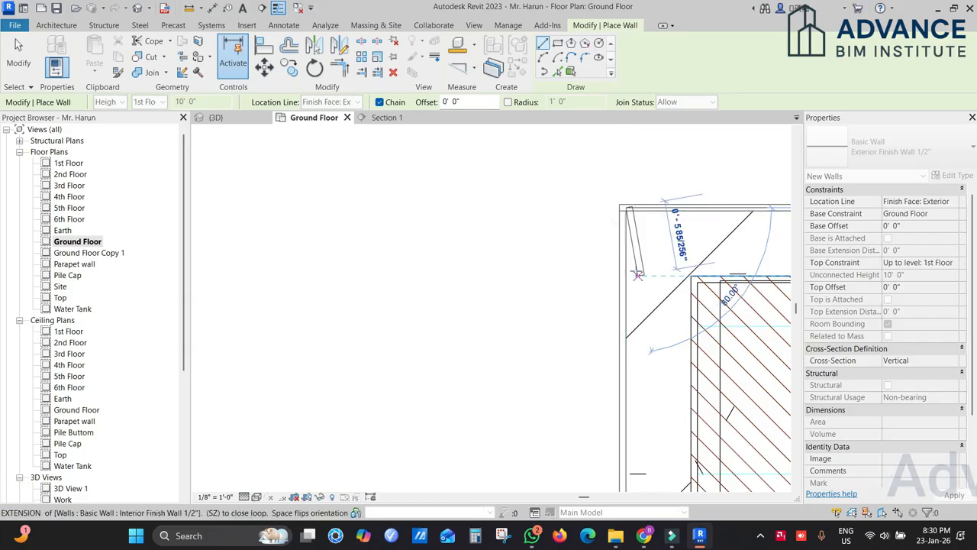
key(Escape)
key(Escape)
Step: Join the master bedroom's exterior finish wall with the brick wall beside the window using Join Geometry
scroll(586, 207, up, 1)
middle_drag(586, 207, 499, 147)
scroll(499, 147, down, 3)
middle_drag(591, 306, 590, 198)
scroll(589, 179, down, 2)
middle_drag(786, 134, 558, 233)
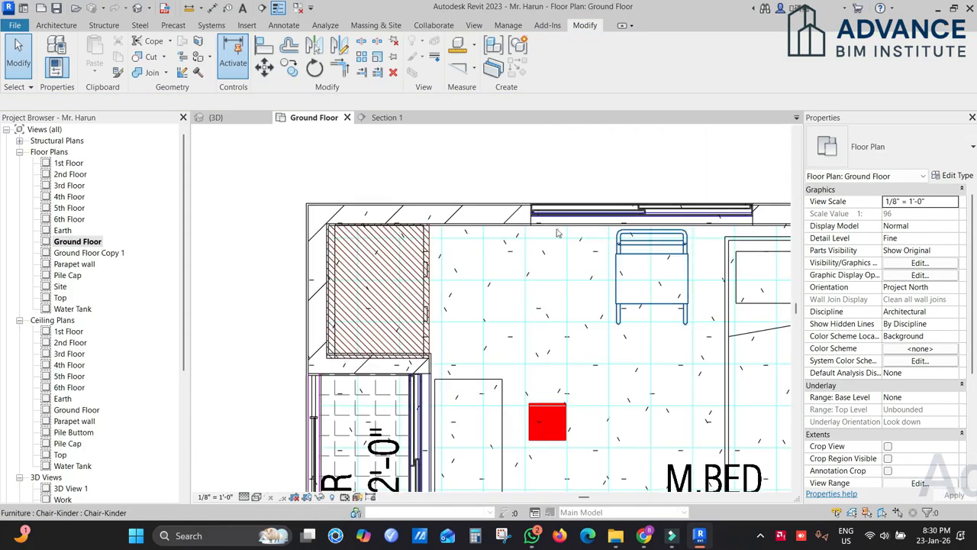
scroll(537, 210, up, 3)
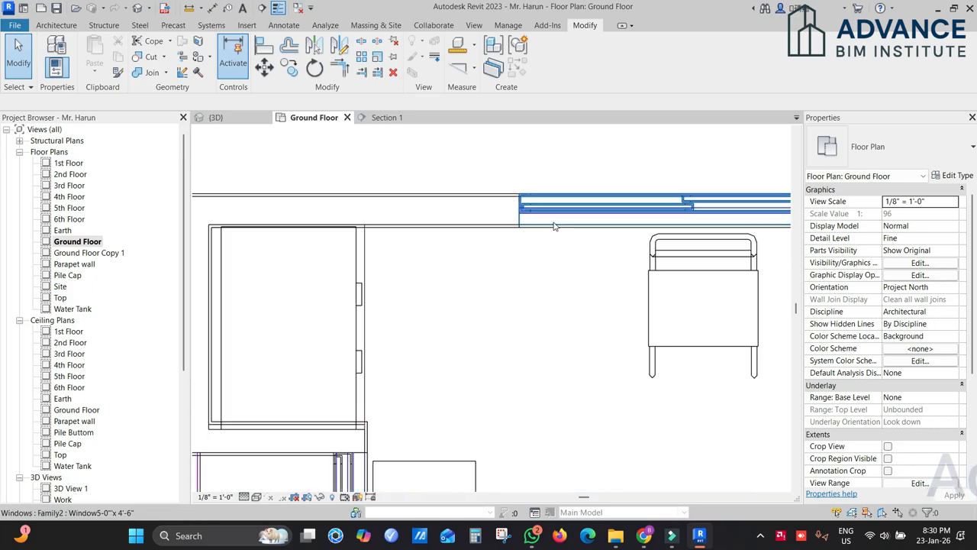
click(151, 73)
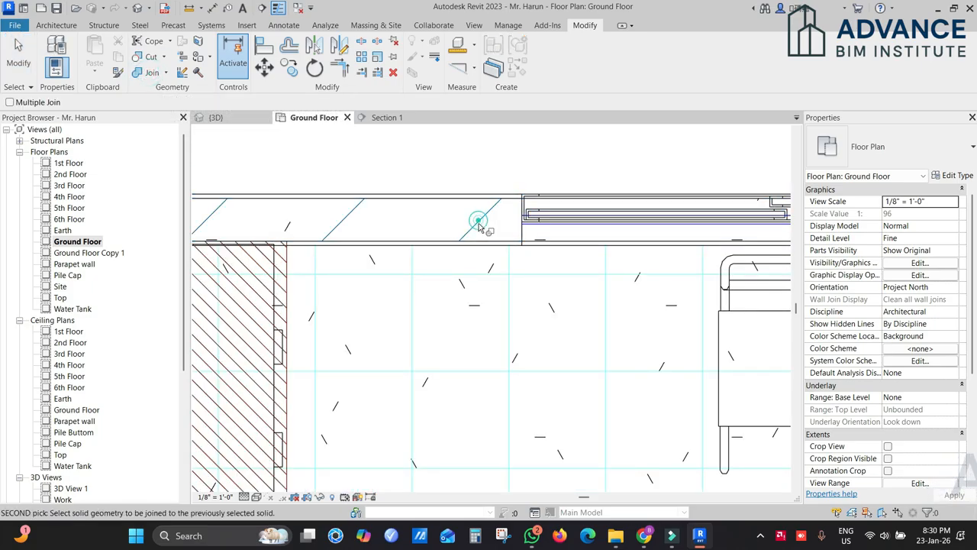
scroll(485, 195, down, 2)
middle_drag(785, 251, 376, 252)
middle_drag(786, 268, 412, 269)
scroll(485, 221, up, 2)
scroll(485, 223, down, 2)
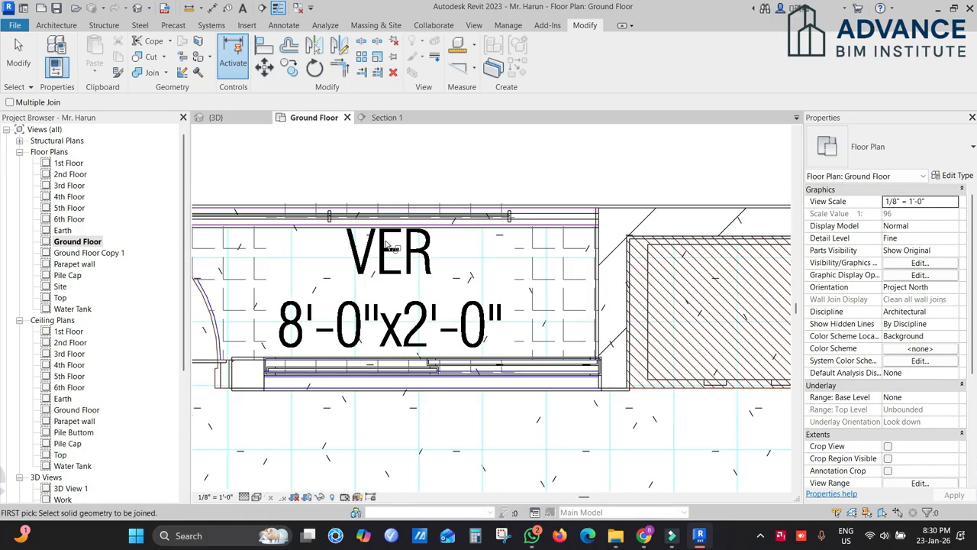
Step: Join the exterior finish wall with the Exterior Brick Wall 5" along the bedroom and toilet side
middle_drag(669, 253, 359, 244)
middle_drag(563, 381, 590, 214)
scroll(590, 213, down, 1)
middle_drag(641, 341, 624, 169)
scroll(625, 169, down, 1)
scroll(624, 169, up, 2)
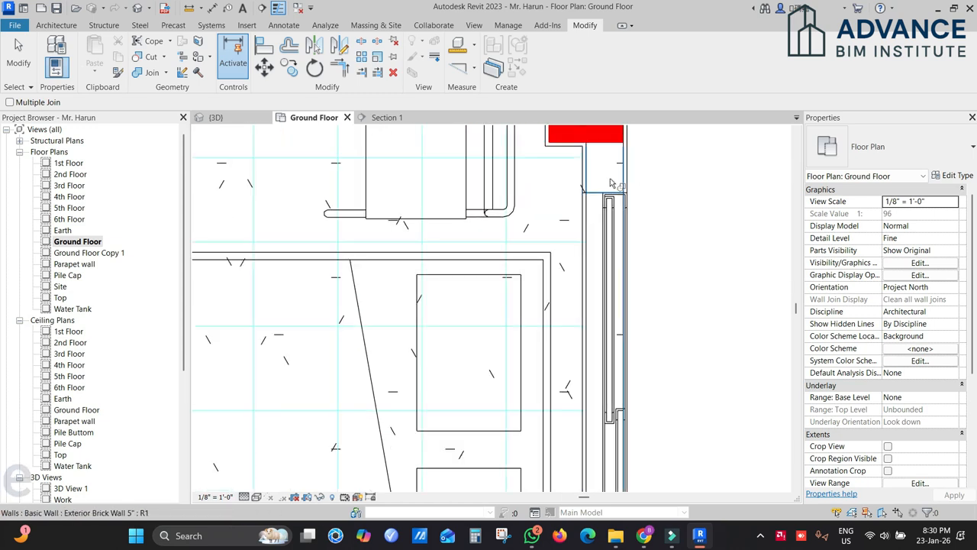
middle_drag(593, 213, 616, 100)
middle_drag(638, 352, 642, 147)
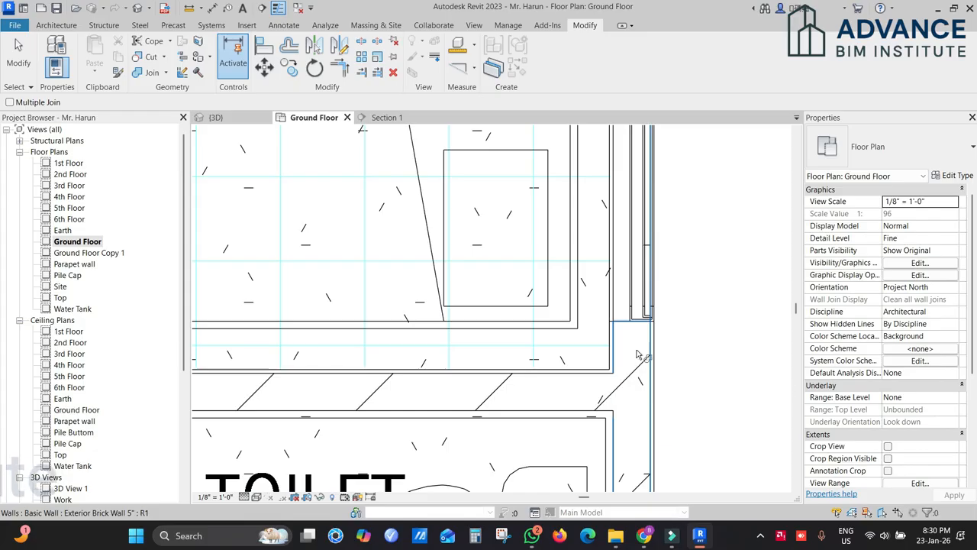
scroll(616, 310, up, 5)
scroll(698, 317, down, 3)
key(Escape)
key(Return)
scroll(670, 399, down, 2)
click(664, 395)
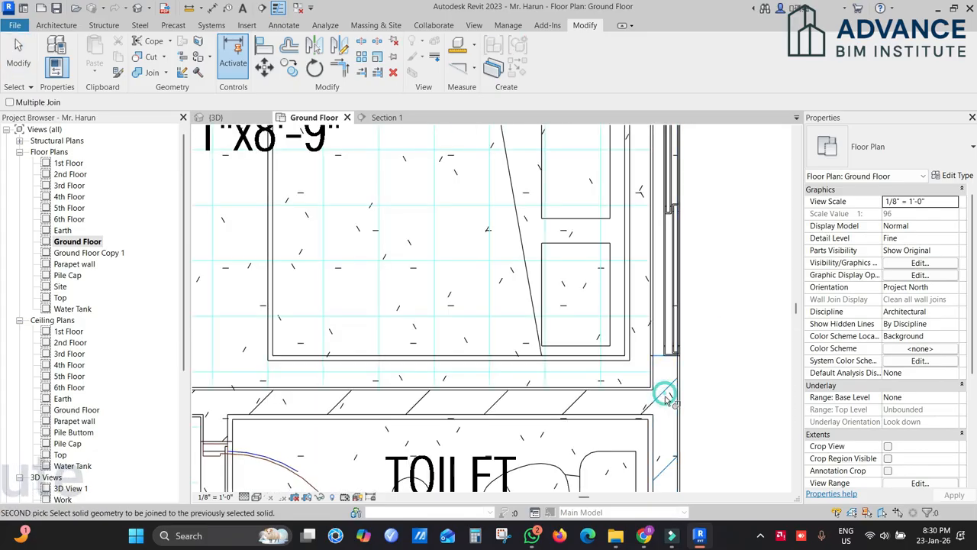
Step: Join the exterior finish wall at the toilet's window with the Interior Brick Wall 5" between the toilet and kitchen
scroll(688, 328, down, 3)
middle_drag(691, 365, 683, 190)
scroll(691, 313, up, 3)
scroll(633, 265, up, 2)
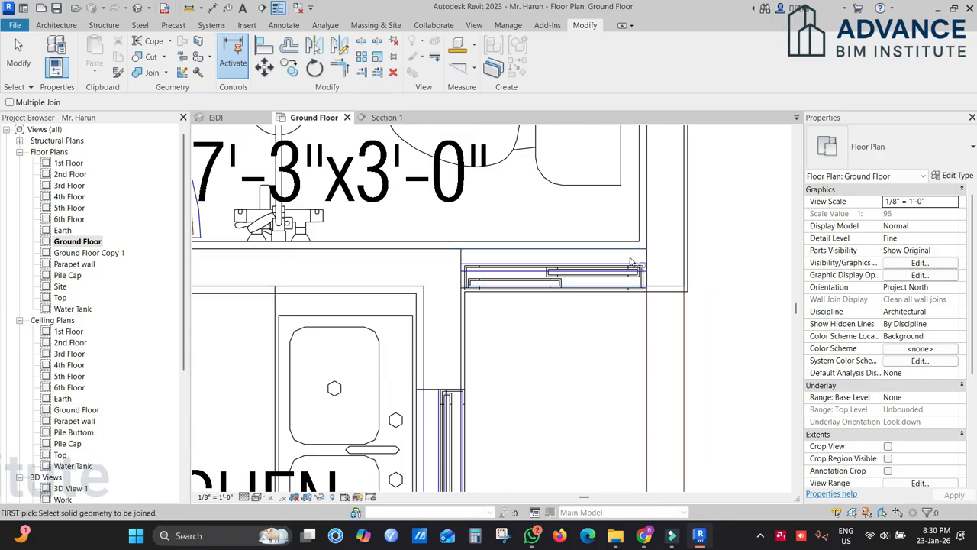
click(632, 261)
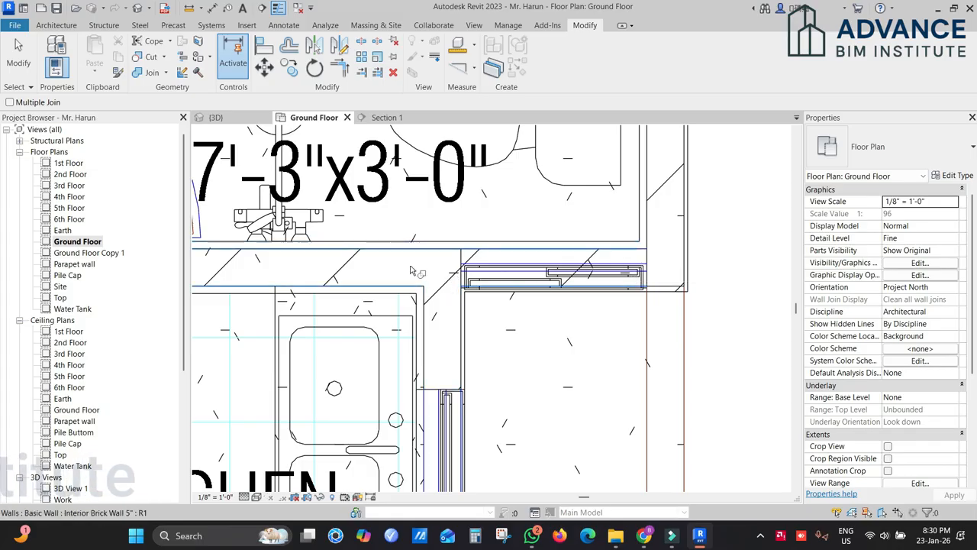
click(344, 268)
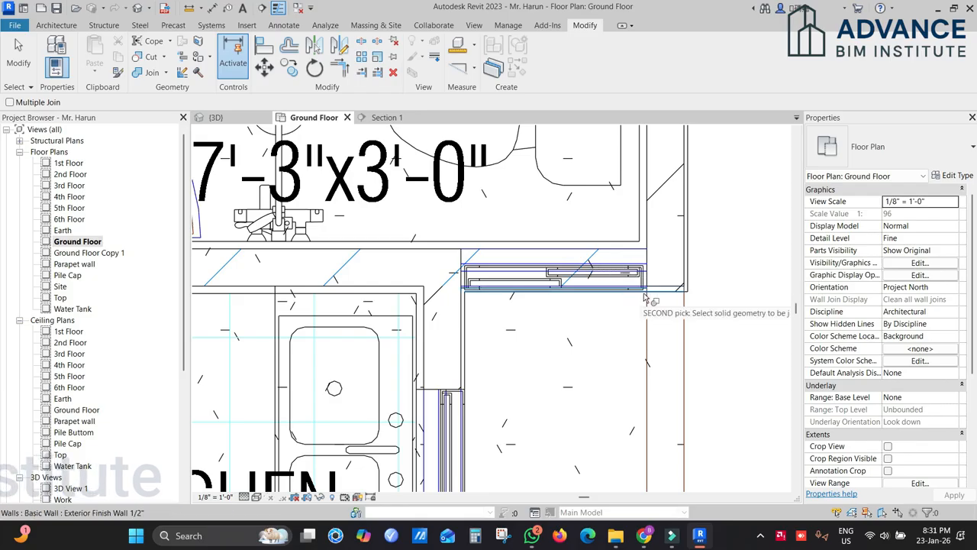
Step: Join the exterior finish wall outside the kitchen window with the kitchen's Interior Brick Wall 5"
middle_drag(646, 322, 684, 233)
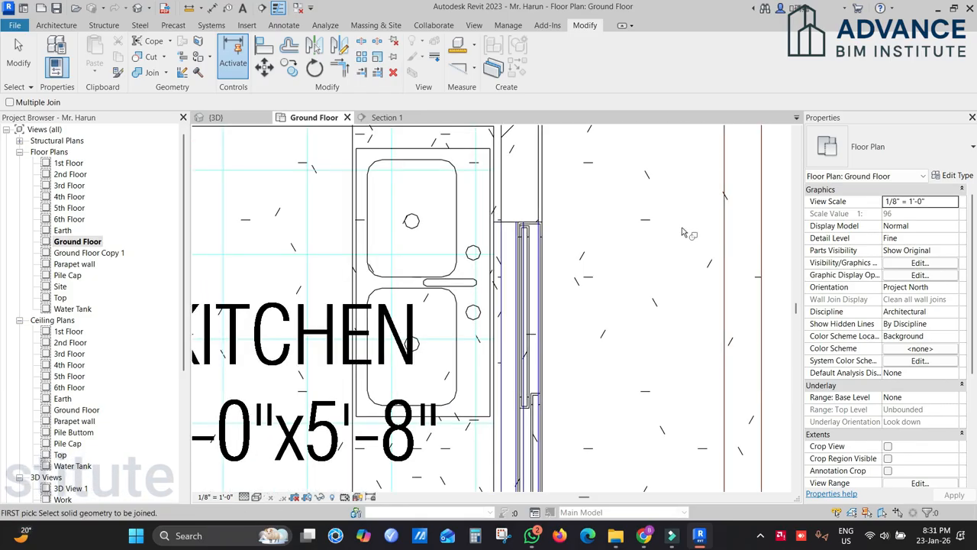
scroll(676, 234, down, 2)
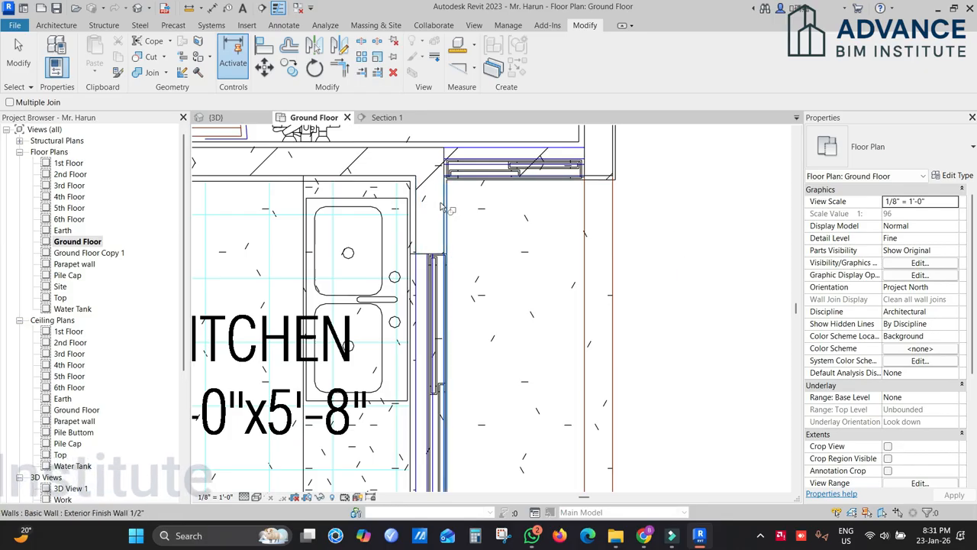
scroll(434, 186, down, 2)
middle_drag(452, 210, 467, 139)
scroll(441, 305, up, 1)
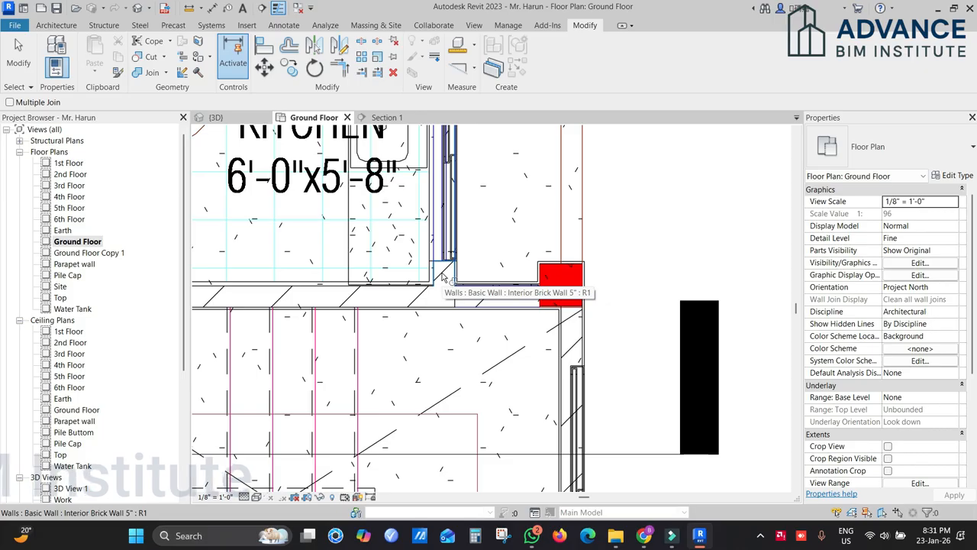
click(441, 277)
scroll(452, 279, up, 3)
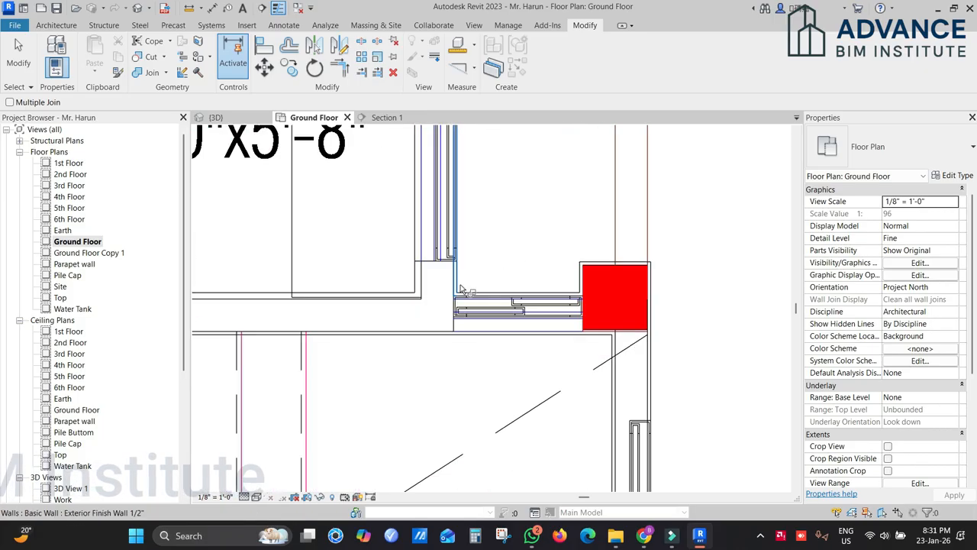
Step: Join the short exterior finish wall at the window beside the column with the Interior Brick Wall 5" below the kitchen
scroll(494, 269, down, 3)
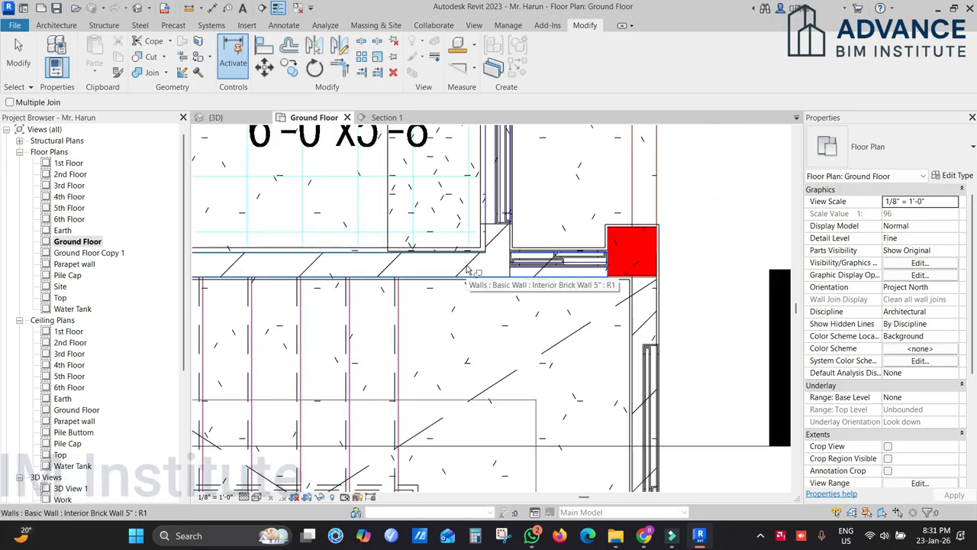
scroll(467, 269, up, 4)
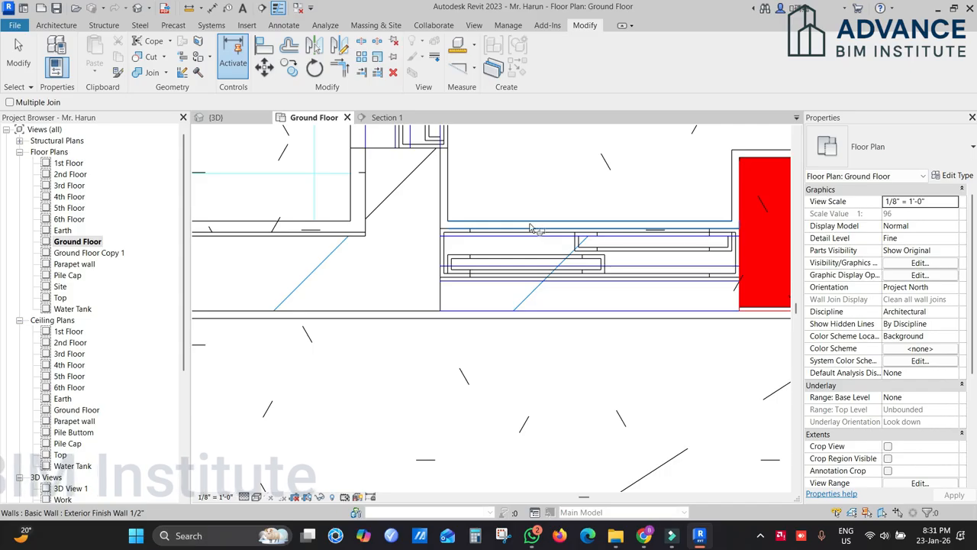
scroll(532, 228, down, 3)
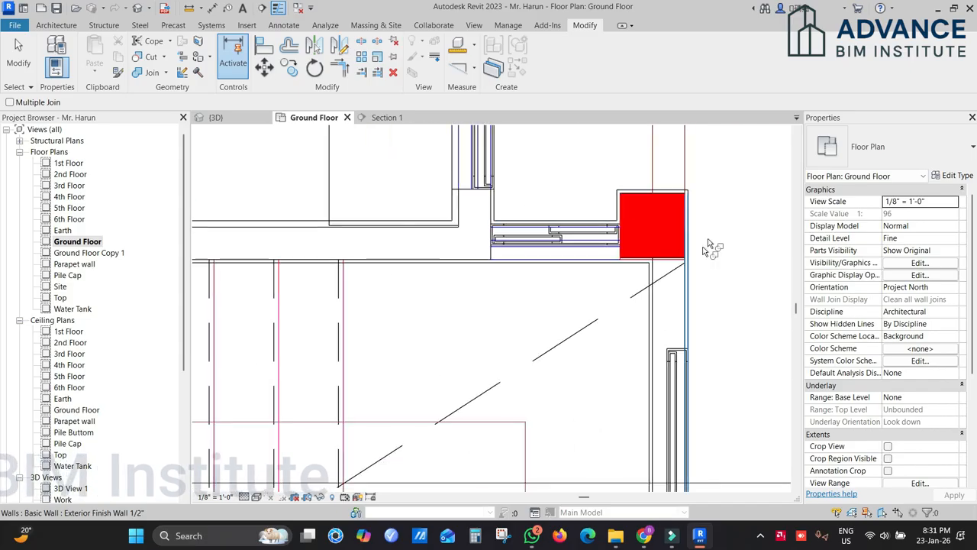
Step: Join the long exterior finish wall on the staircase side with the brick wall behind it
click(690, 336)
scroll(690, 329, up, 3)
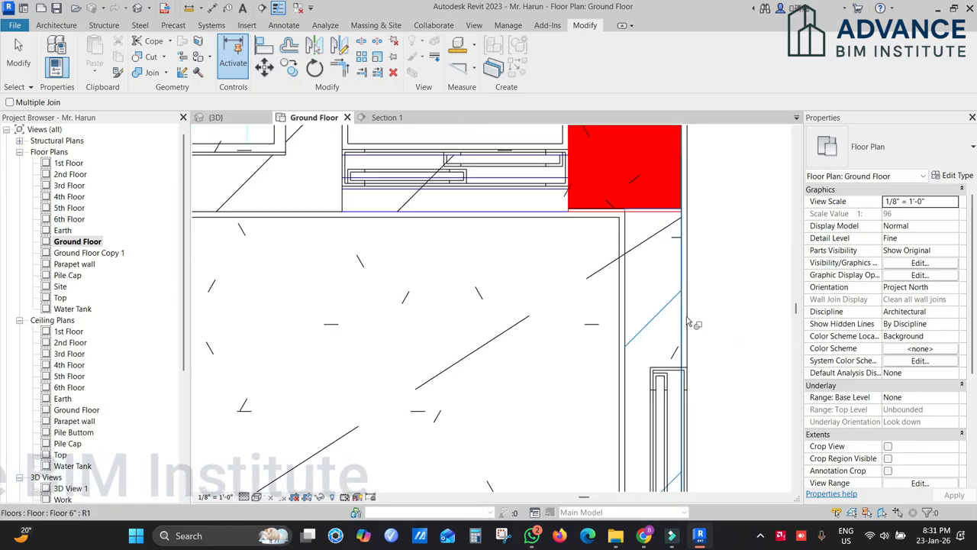
scroll(686, 318, down, 2)
middle_drag(687, 318, 672, 175)
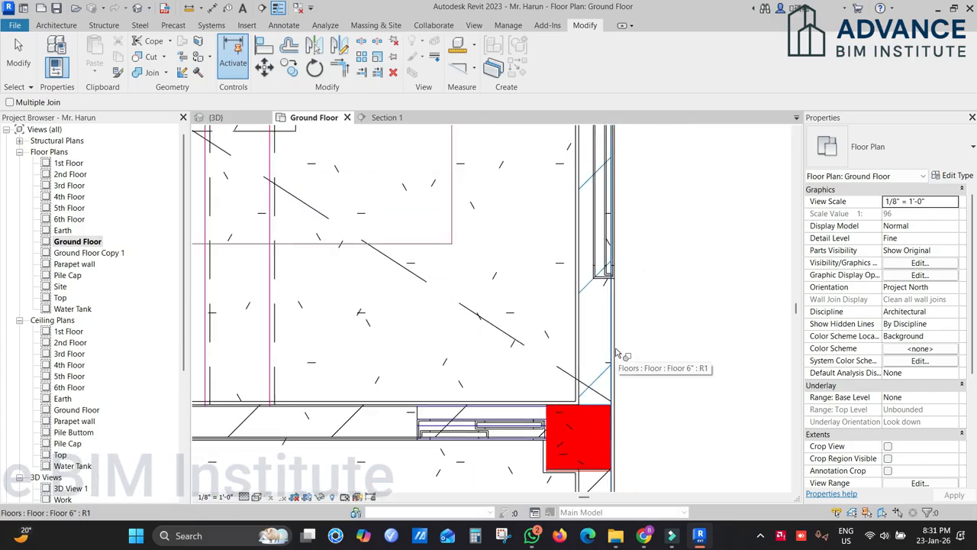
scroll(619, 353, up, 2)
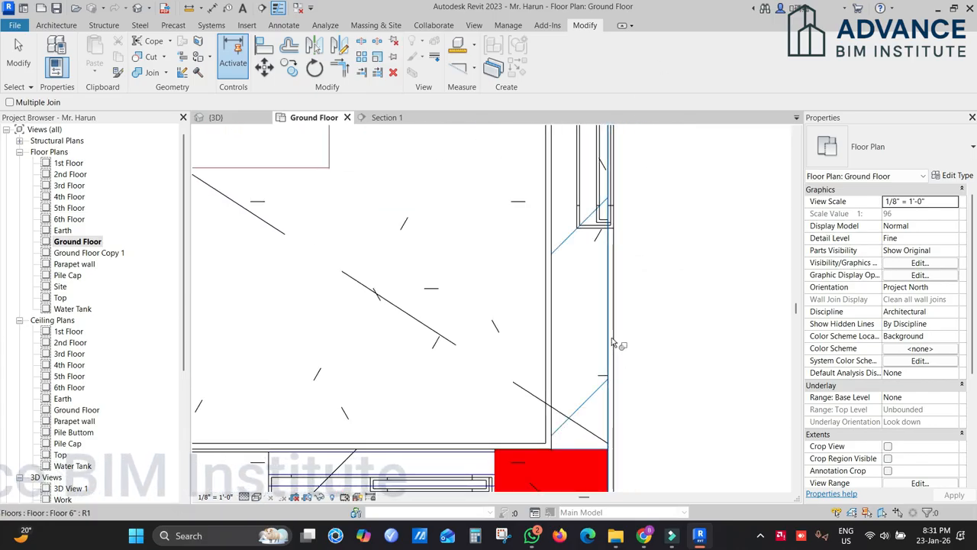
scroll(645, 334, down, 3)
middle_drag(657, 328, 644, 221)
scroll(646, 334, up, 1)
Step: Examine the staircase side's exterior finish wall and its window opening in the 3D view
key(ctrl+Tab)
scroll(562, 277, down, 4)
middle_drag(562, 276, 359, 340)
scroll(400, 313, up, 3)
key(Escape)
click(455, 297)
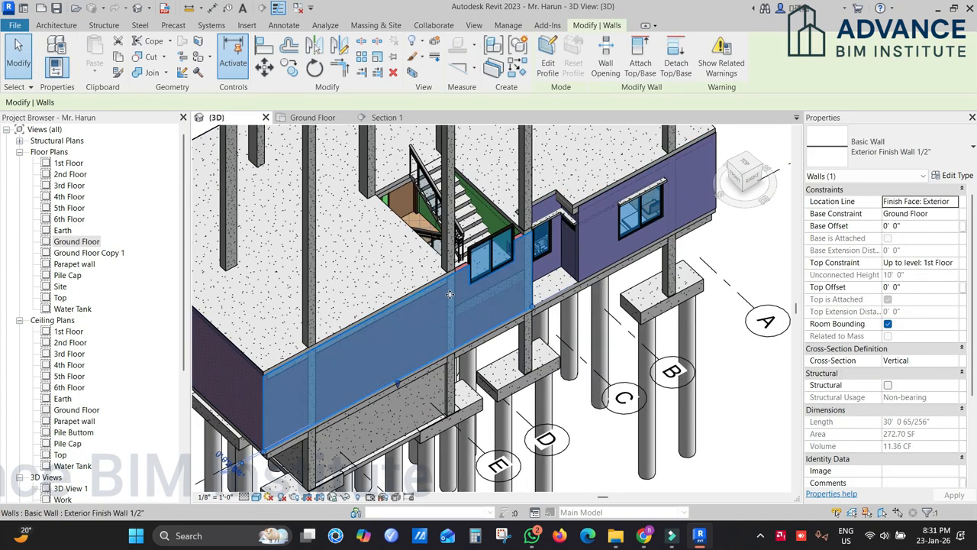
scroll(456, 298, down, 1)
shift+middle_drag(316, 424, 255, 438)
Step: Return to the Ground Floor plan and join the drawing room's exterior finish wall with the brick wall around its window
key(ctrl+Tab)
scroll(702, 231, down, 5)
scroll(508, 175, up, 3)
scroll(469, 248, down, 3)
scroll(469, 311, up, 3)
scroll(468, 312, up, 2)
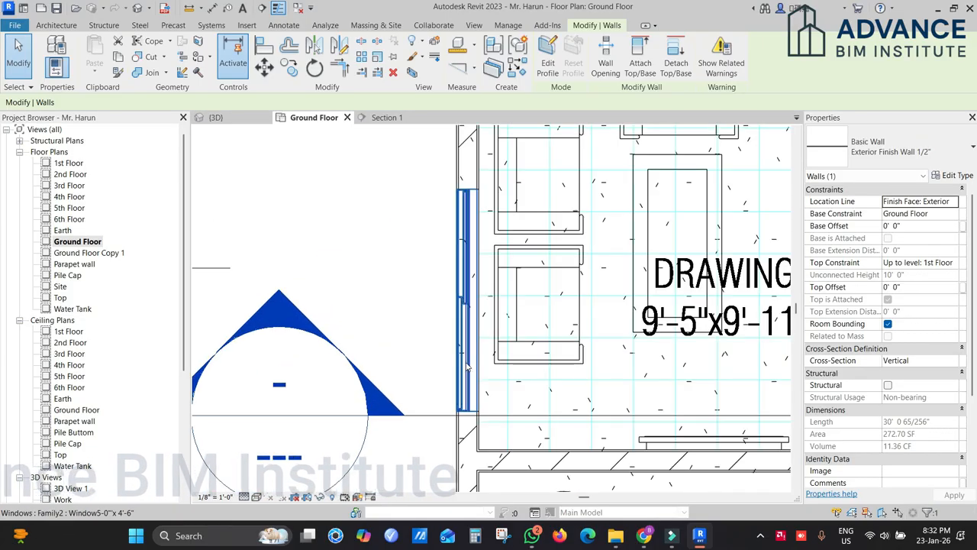
key(Escape)
key(Return)
scroll(465, 179, up, 1)
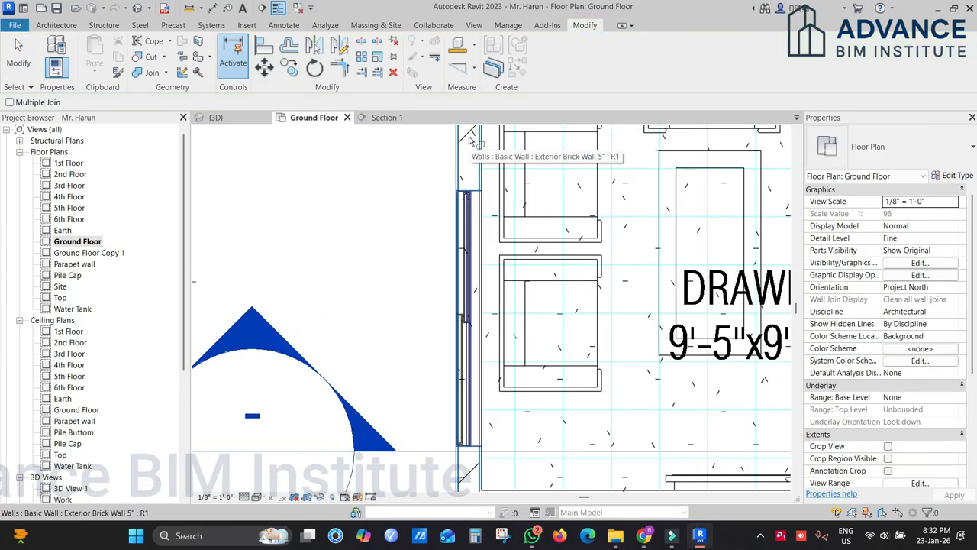
scroll(461, 437, down, 1)
middle_drag(462, 438, 460, 503)
Step: Join the exterior finish wall outside the 6'-8"x3'-4" toilet with the Exterior Brick Wall 5" beside its window
scroll(541, 255, up, 1)
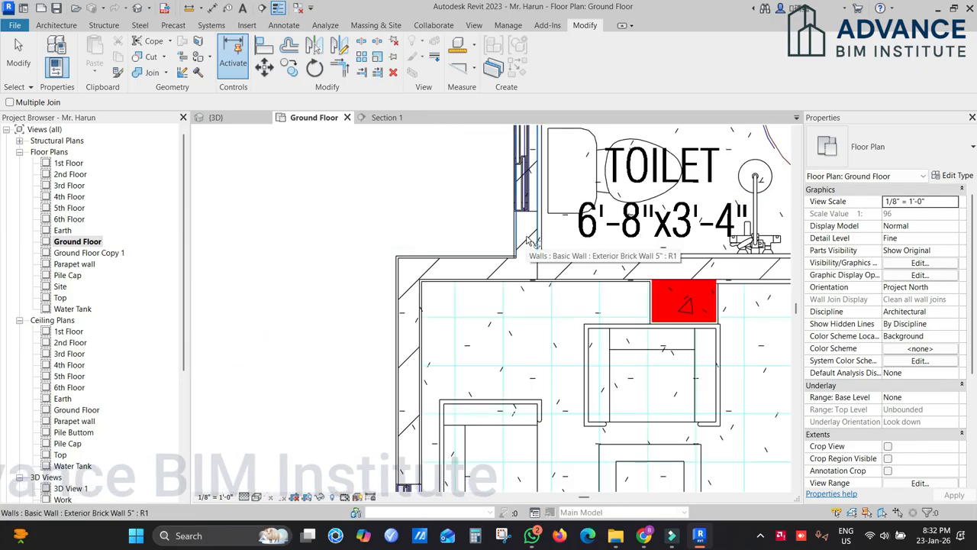
middle_drag(535, 319, 571, 484)
middle_drag(491, 336, 534, 474)
scroll(533, 474, down, 2)
middle_drag(501, 307, 500, 351)
middle_drag(442, 288, 360, 328)
scroll(608, 184, up, 2)
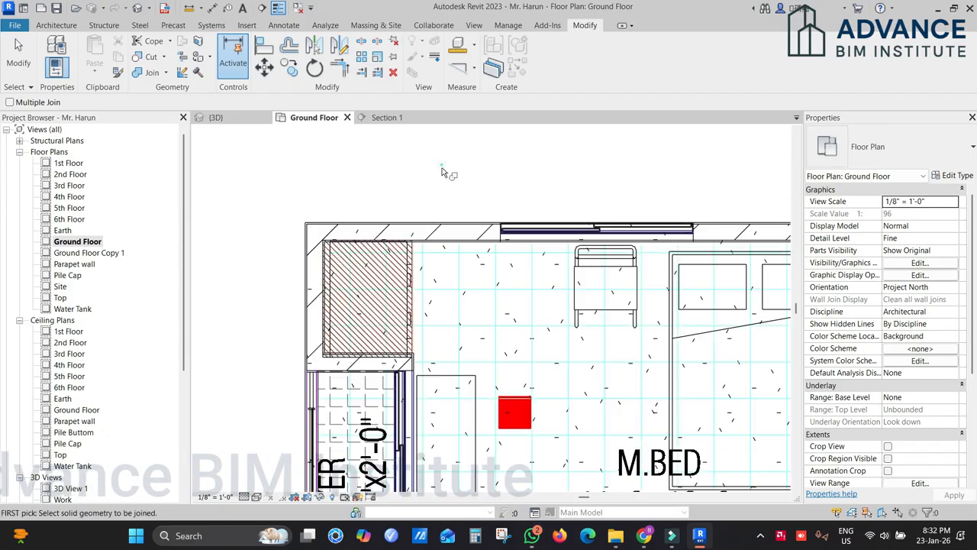
Step: In the 3D view, set the veranda front's exterior finish wall to an Unconnected top constraint with a height of 0' 6"
click(247, 119)
scroll(512, 281, down, 3)
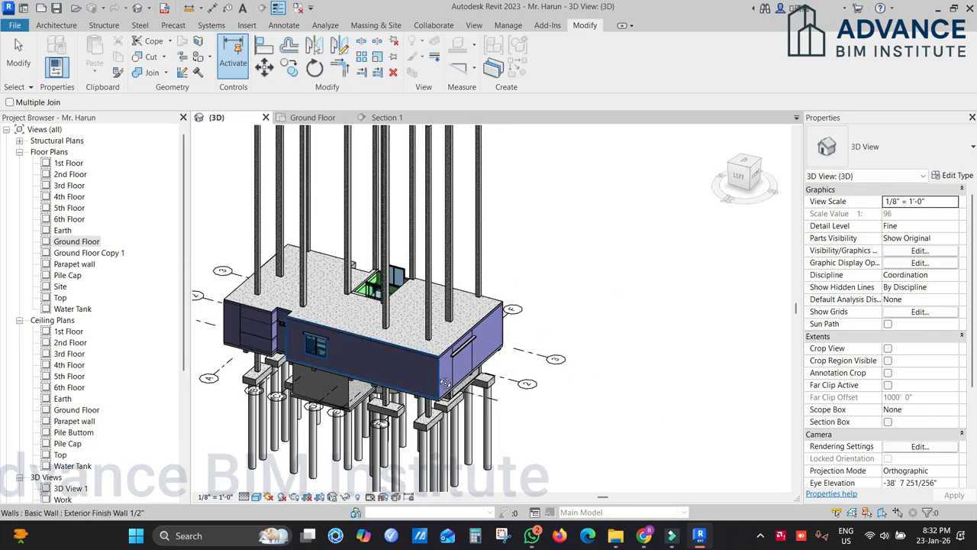
scroll(267, 355, up, 5)
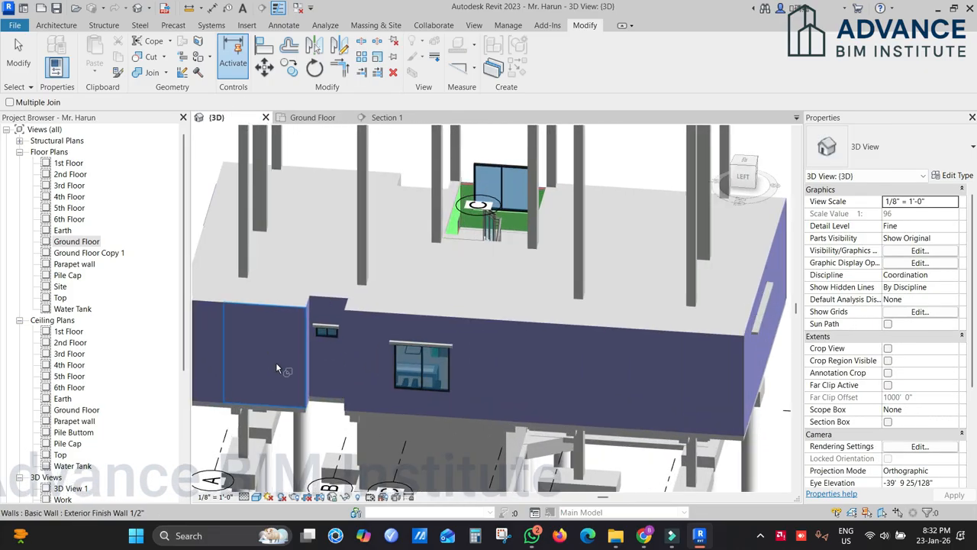
shift+middle_drag(364, 366, 573, 342)
click(396, 297)
middle_drag(744, 347, 479, 276)
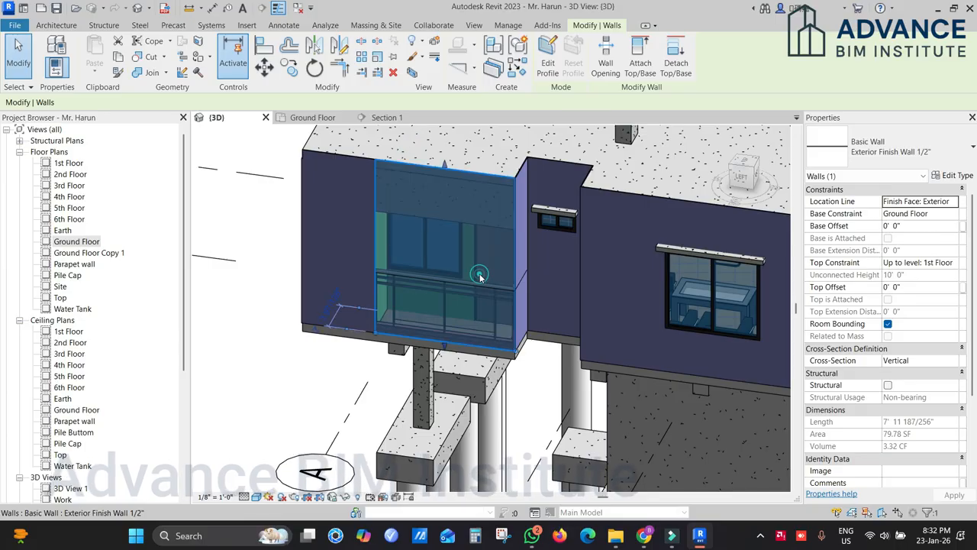
scroll(524, 235, up, 2)
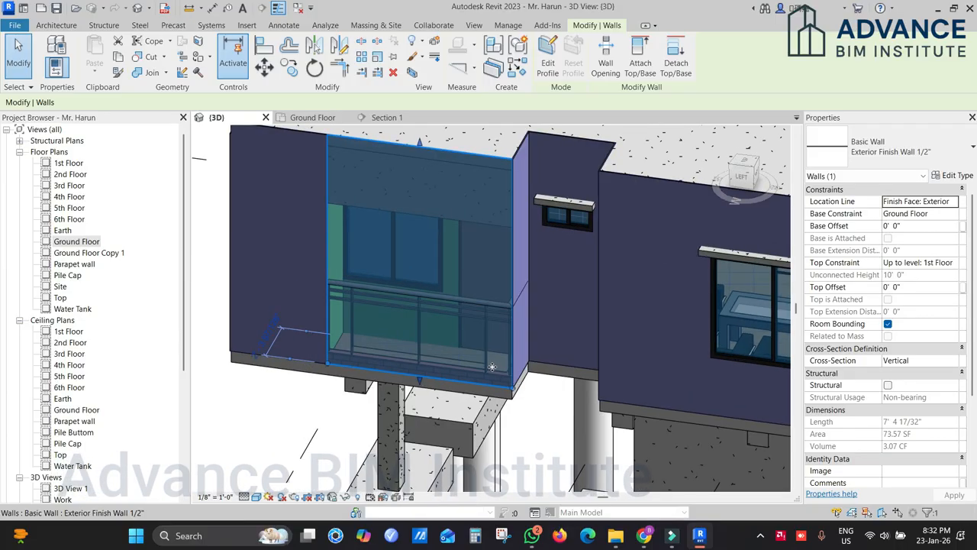
scroll(492, 367, up, 3)
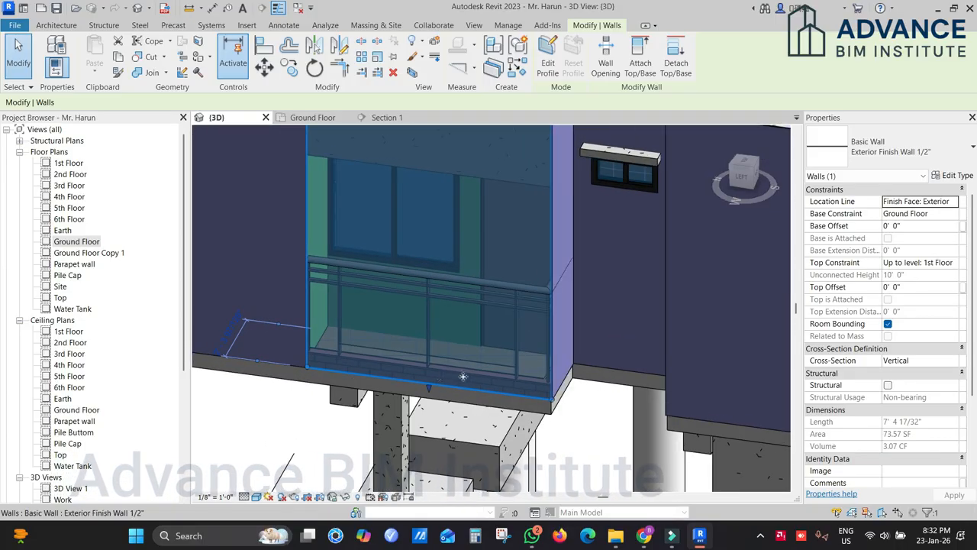
scroll(474, 359, down, 1)
middle_drag(476, 357, 481, 395)
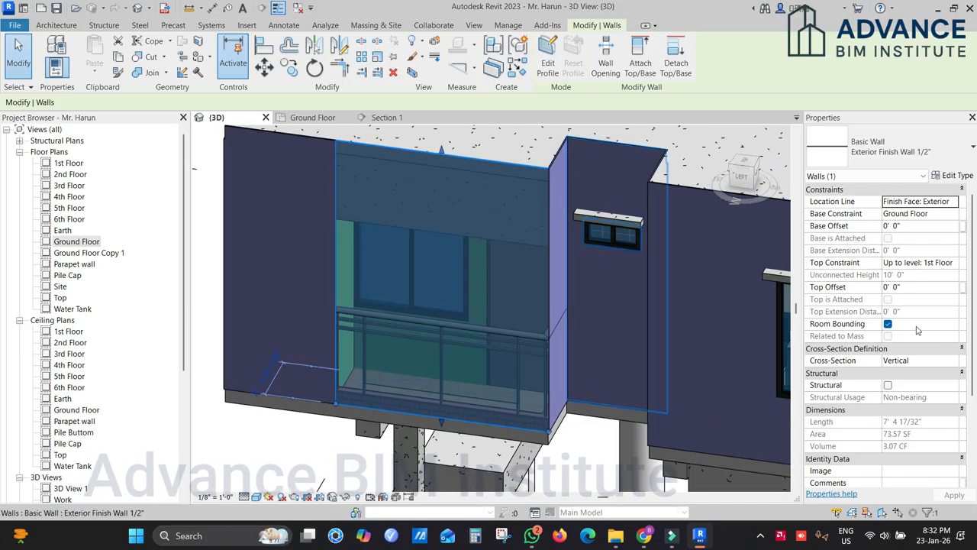
click(955, 264)
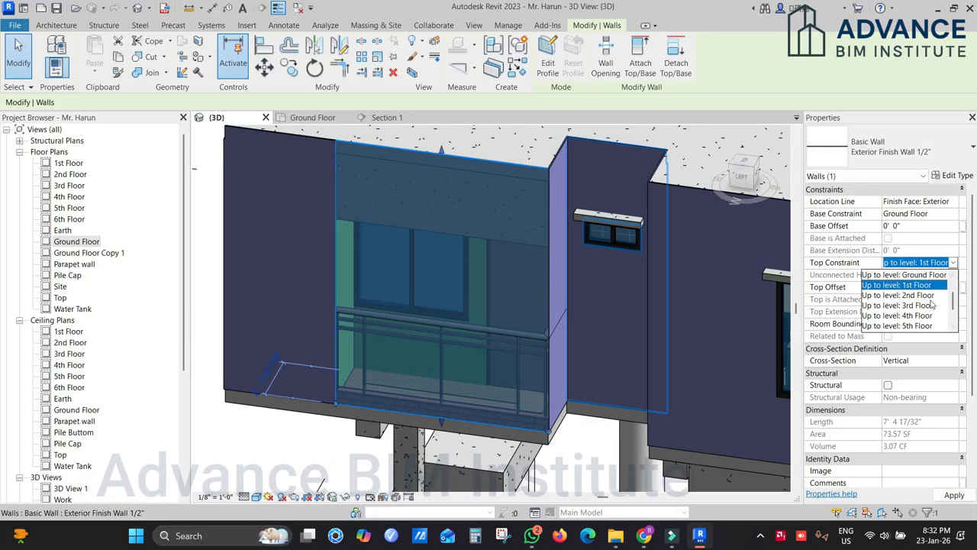
scroll(931, 305, up, 2)
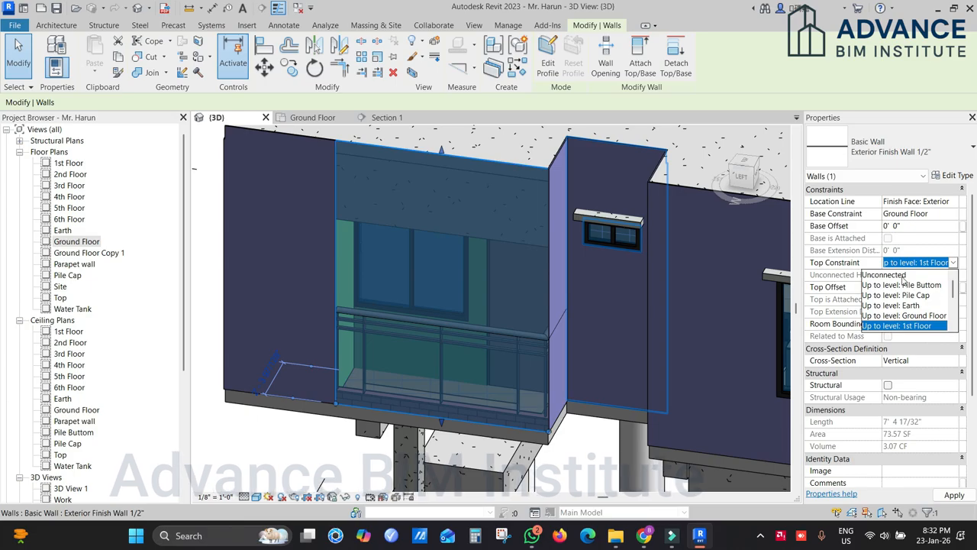
click(900, 275)
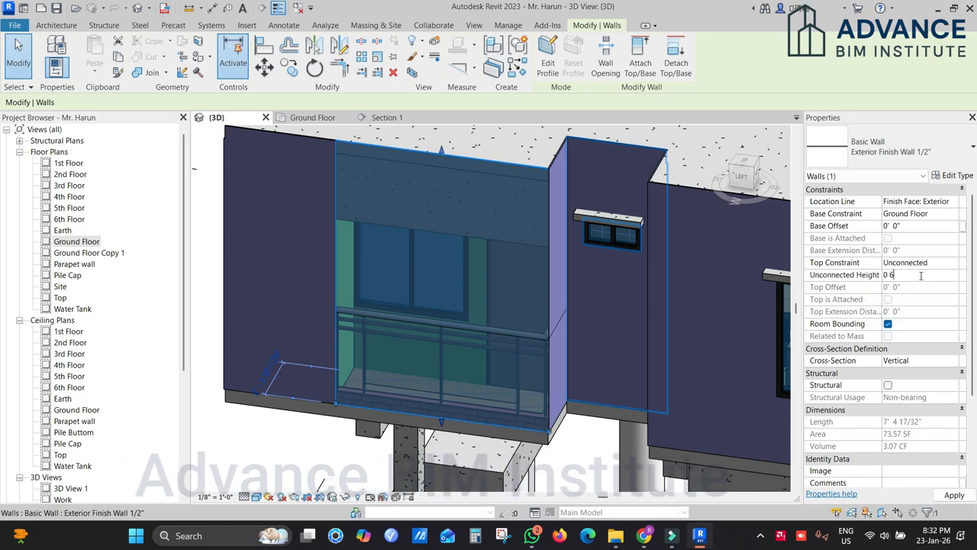
scroll(534, 344, up, 5)
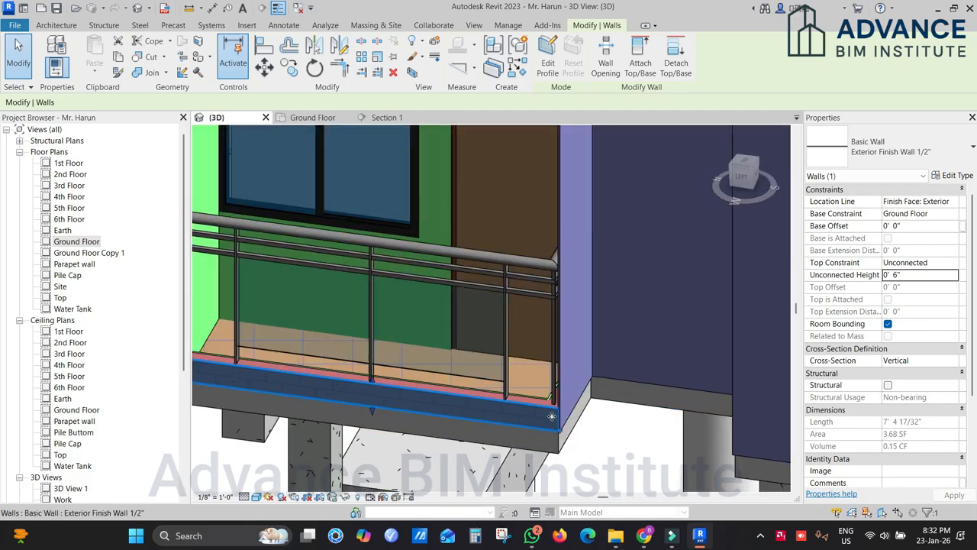
Step: Set the exterior finish wall on the veranda's short side to an Unconnected top constraint with a height of 0' 6"
click(579, 328)
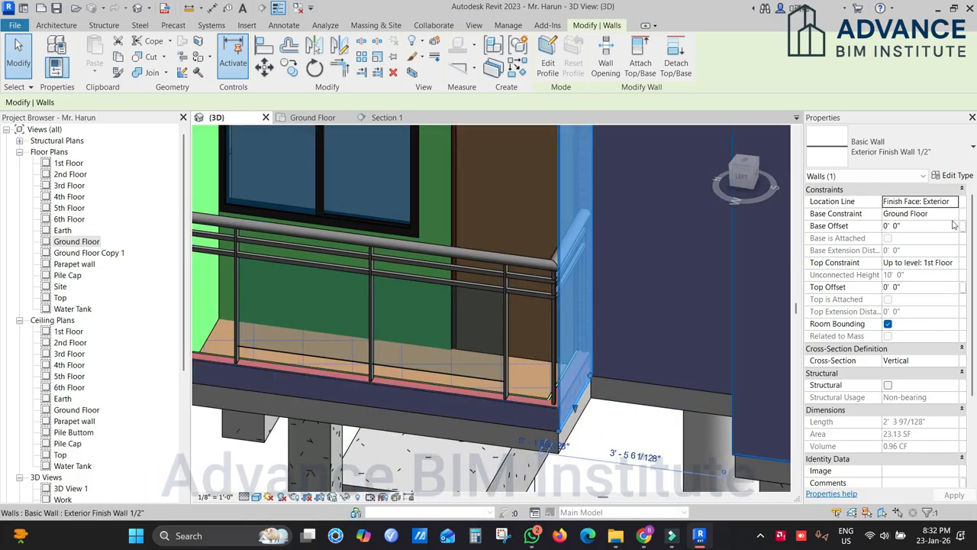
click(954, 262)
click(901, 275)
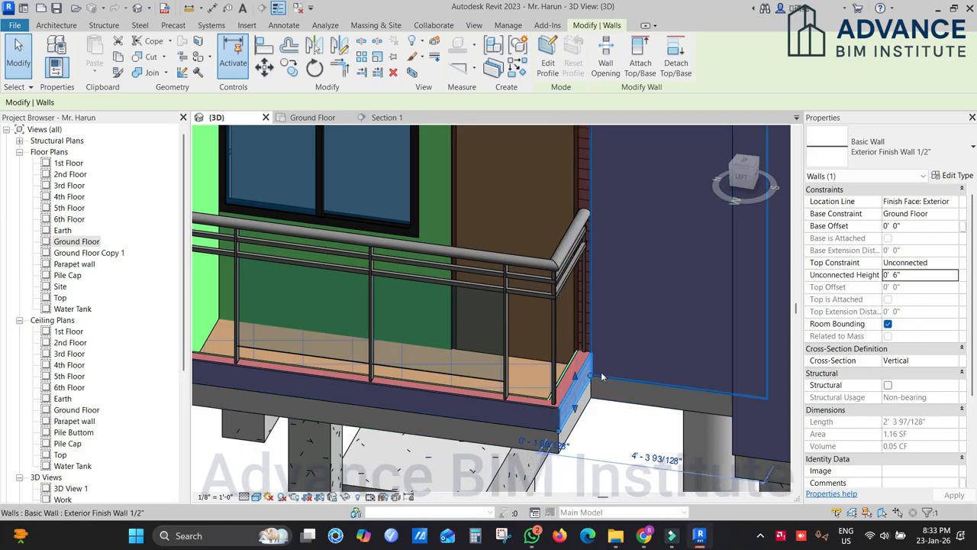
scroll(575, 360, up, 2)
scroll(597, 394, down, 3)
key(Escape)
scroll(584, 370, up, 5)
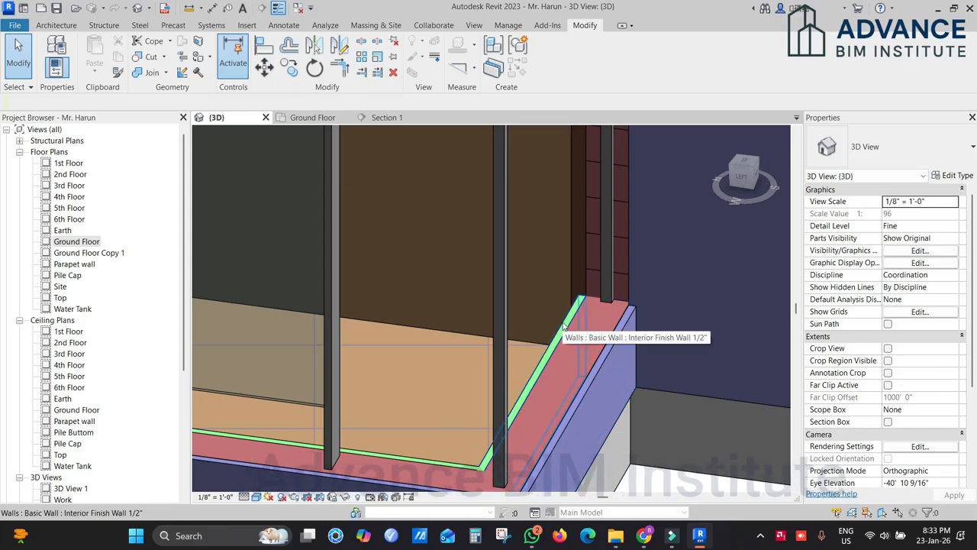
scroll(587, 363, down, 3)
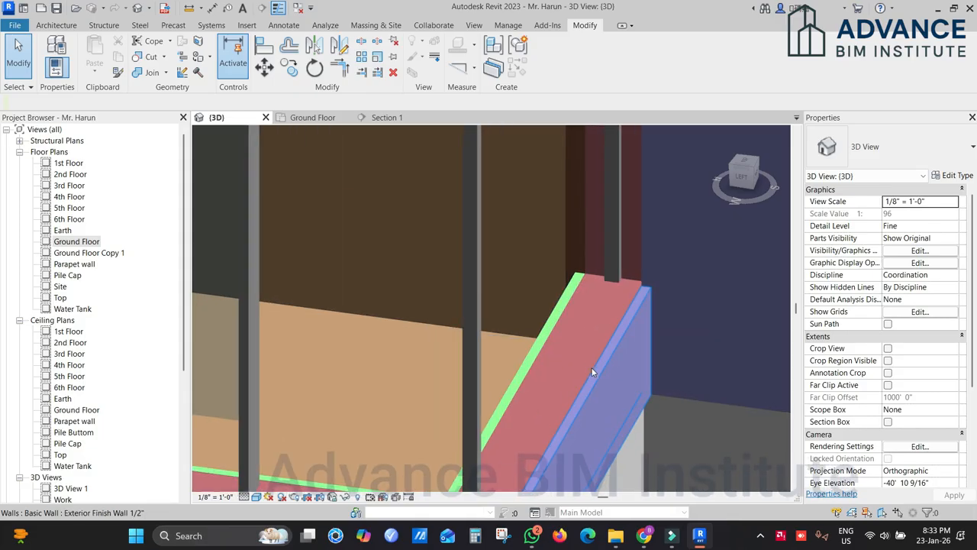
Step: Examine the drop walls above the veranda opening and the low exterior finish walls below its railing
scroll(617, 326, down, 2)
middle_drag(525, 327, 598, 342)
scroll(598, 342, down, 1)
middle_drag(438, 271, 434, 341)
middle_drag(462, 170, 464, 218)
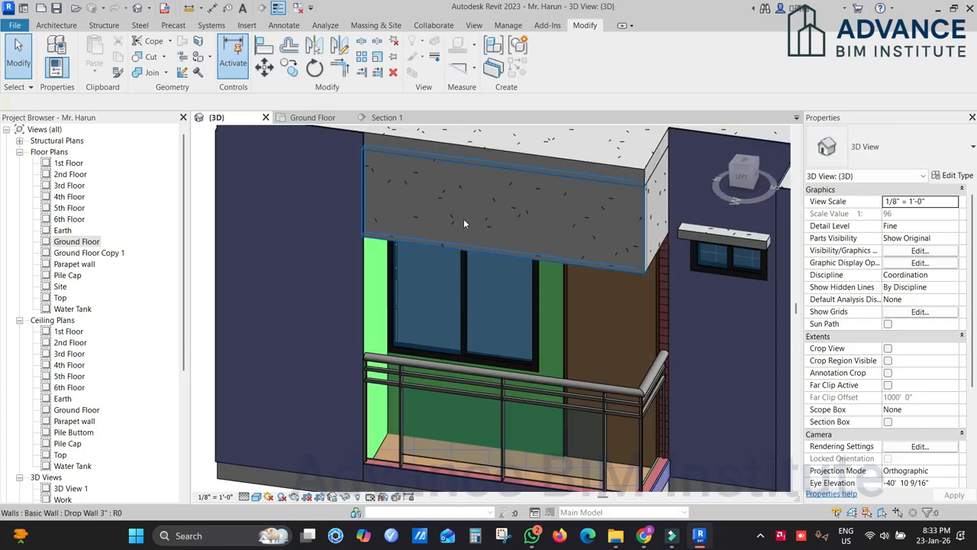
middle_drag(629, 181, 539, 212)
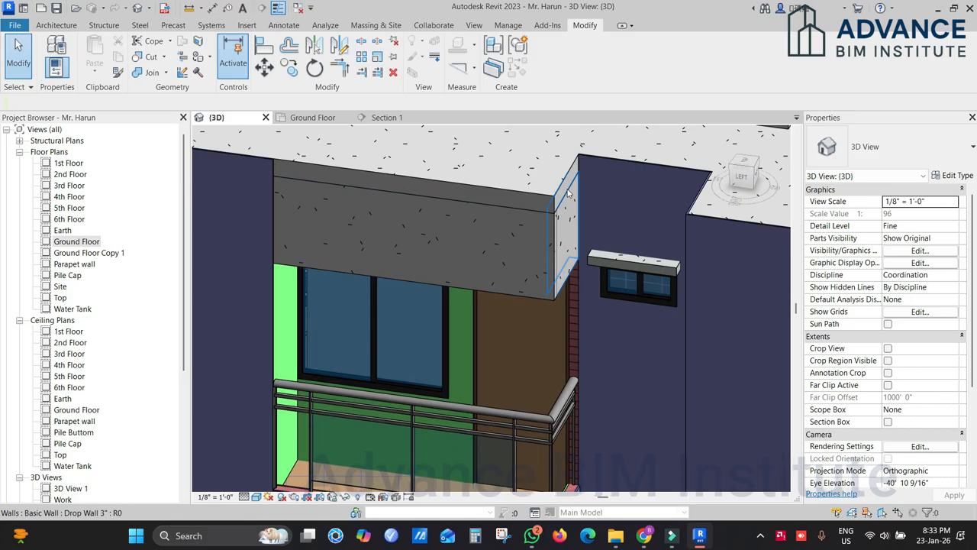
middle_drag(528, 251, 536, 184)
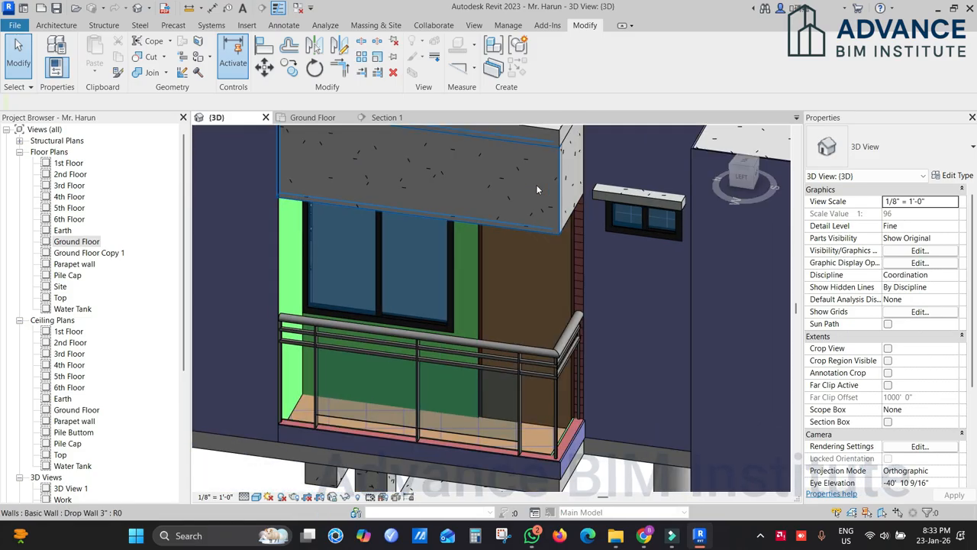
scroll(527, 195, down, 2)
scroll(379, 351, up, 2)
scroll(379, 349, up, 4)
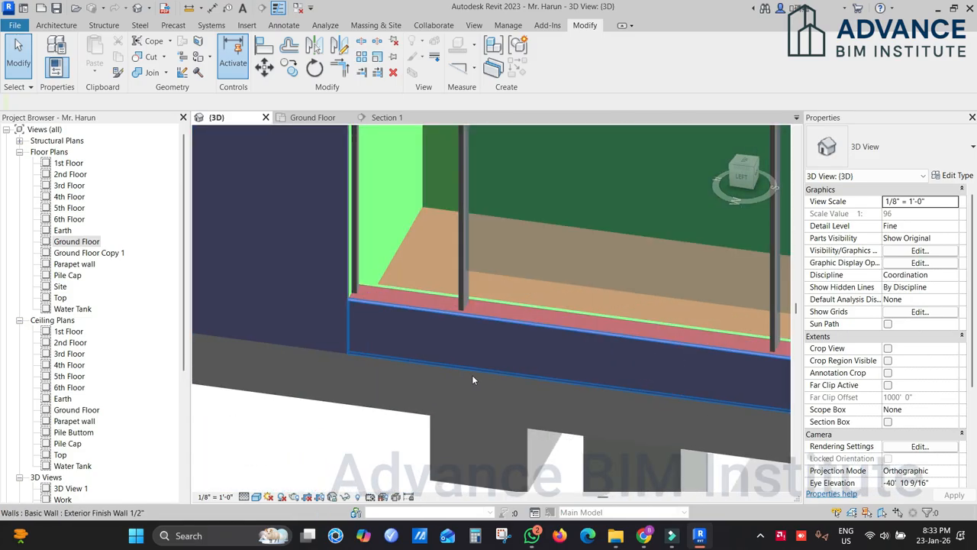
Step: Copy the veranda's front and short-side low exterior finish walls and paste them aligned to the same place
click(391, 334)
middle_drag(391, 334, 192, 305)
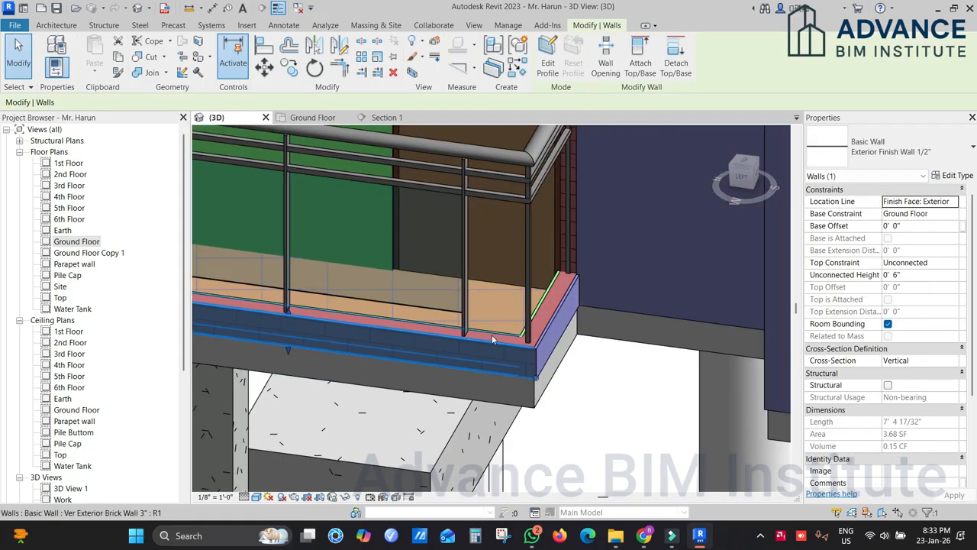
ctrl+click(547, 343)
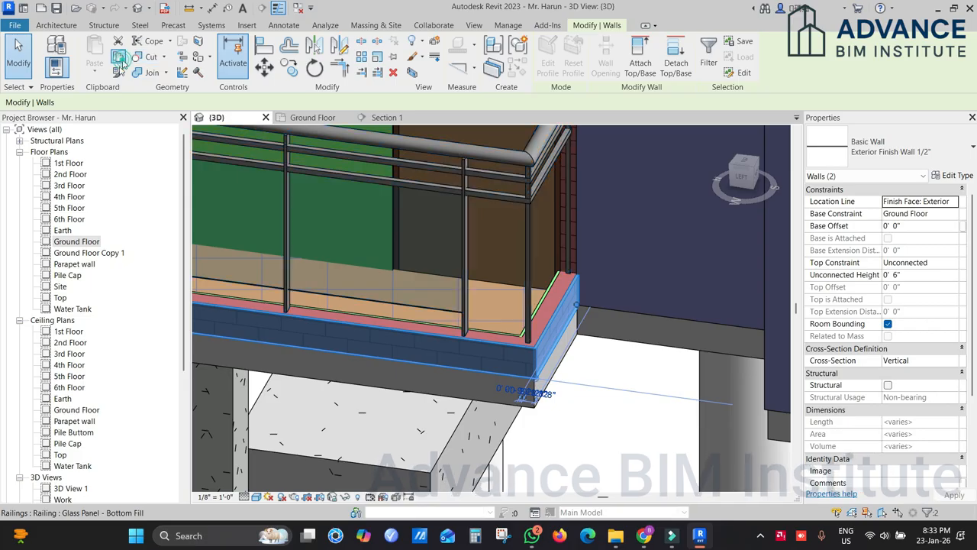
click(118, 56)
click(94, 69)
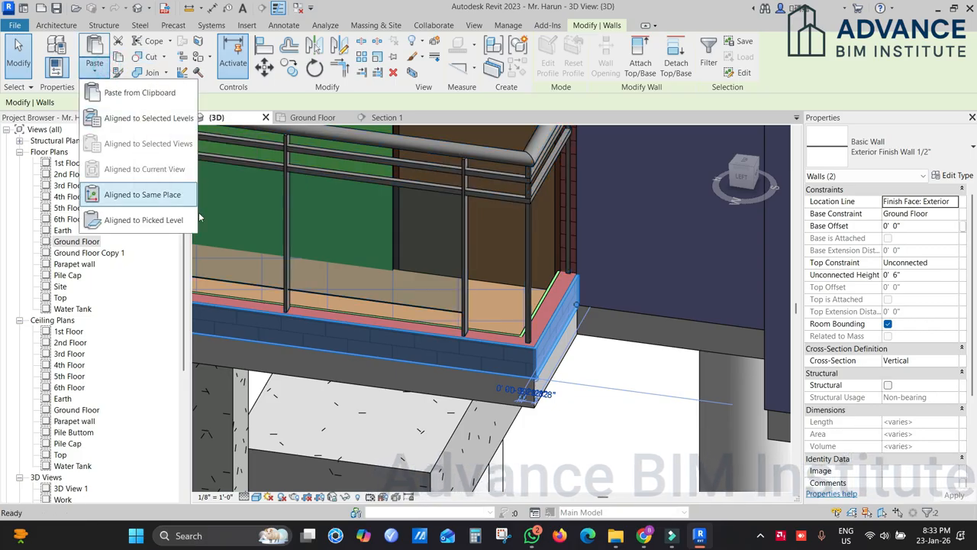
click(147, 205)
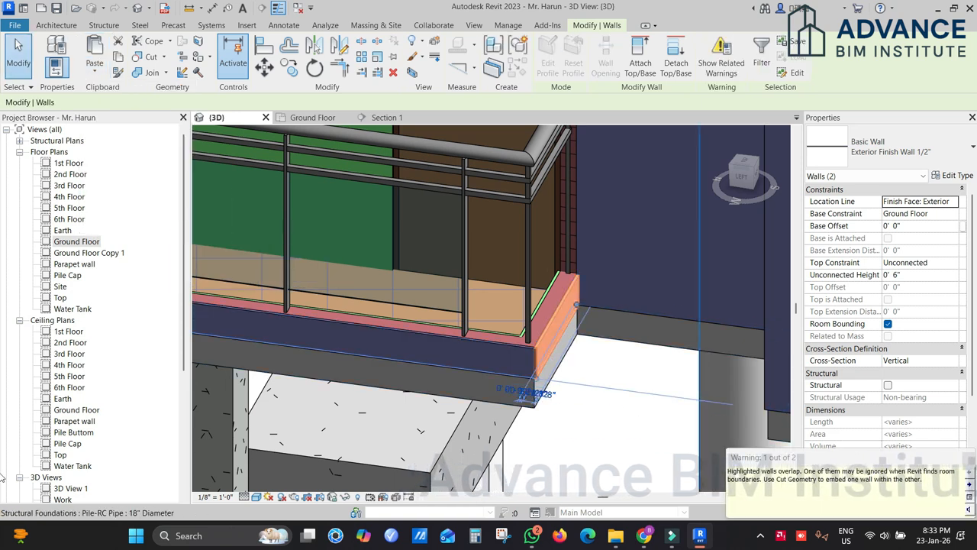
click(968, 459)
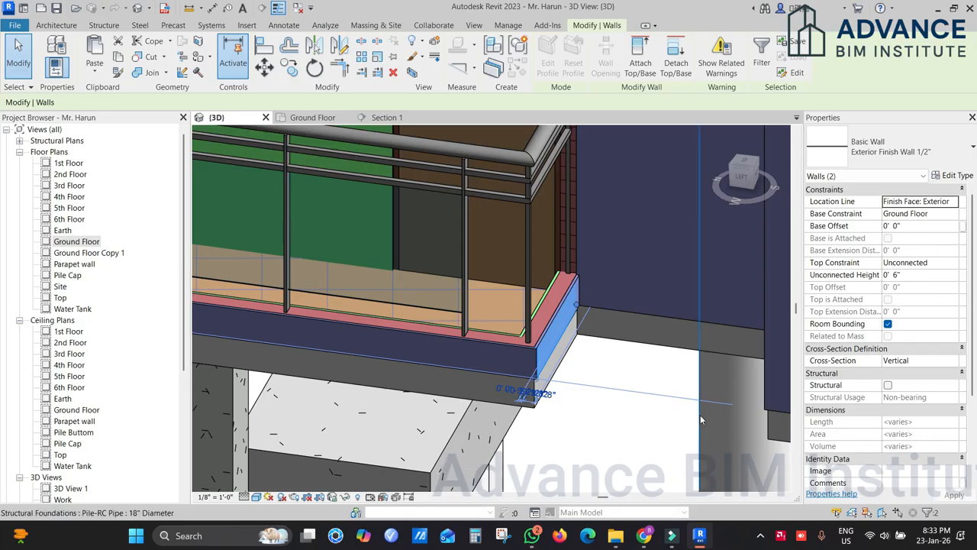
Step: Set the unconnected height of the two pasted exterior finish walls to 2' 6"
click(942, 276)
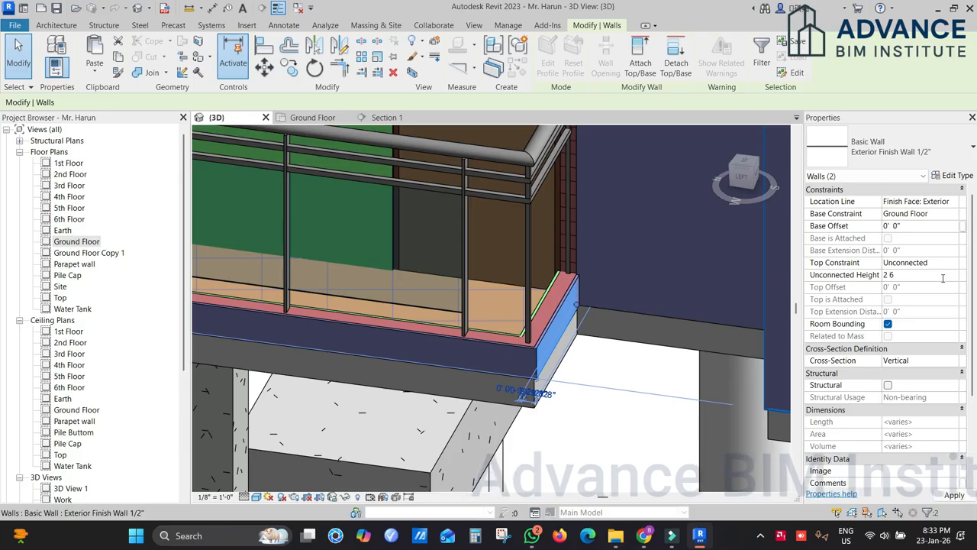
key(Return)
scroll(567, 404, down, 2)
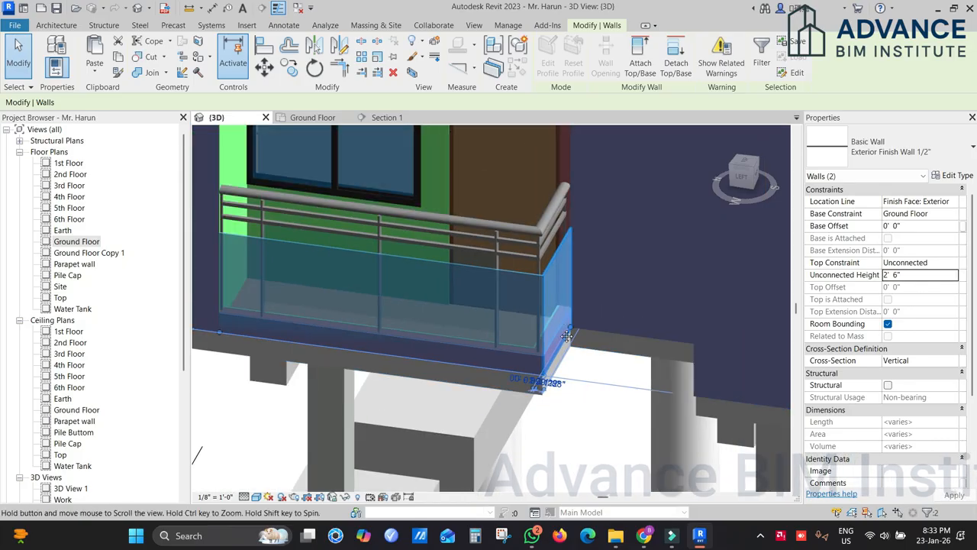
middle_drag(567, 405, 573, 419)
Step: Check the drop wall's base offset and give the two pasted exterior finish walls the same Base Offset of 7' 0"
click(916, 226)
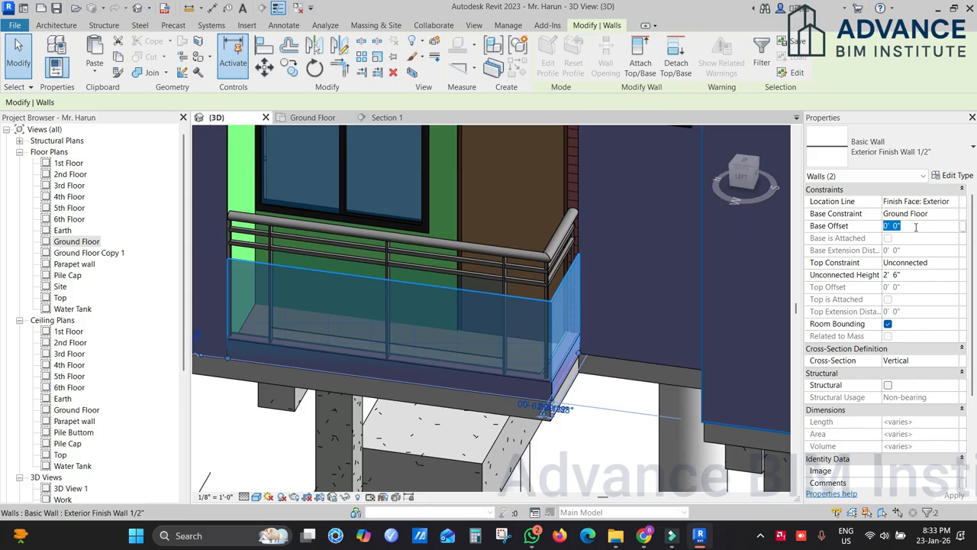
scroll(581, 170, down, 2)
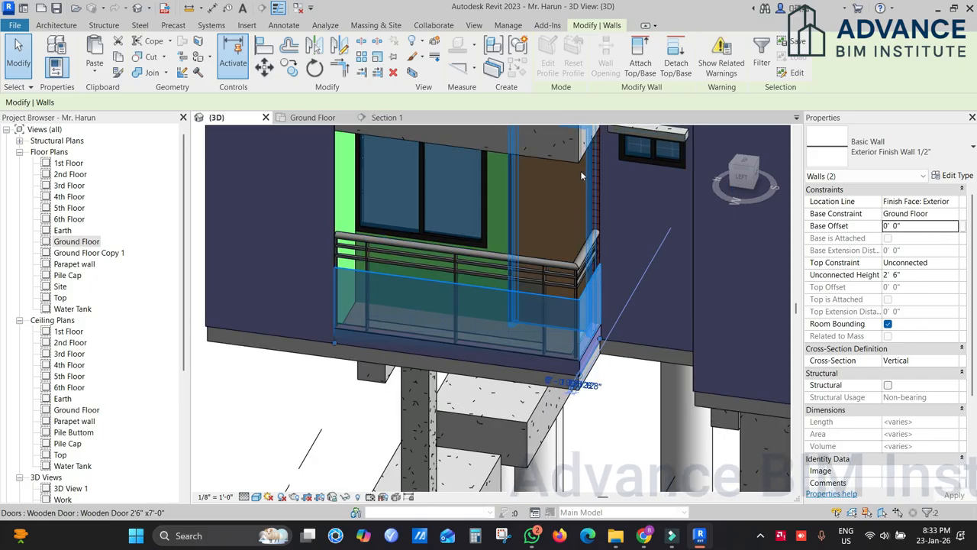
middle_drag(593, 200, 596, 237)
click(518, 165)
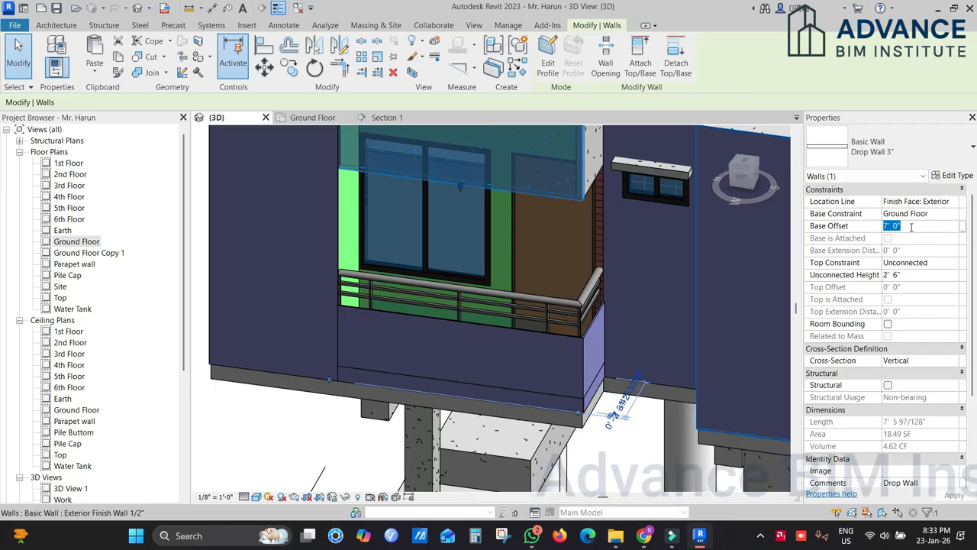
click(547, 370)
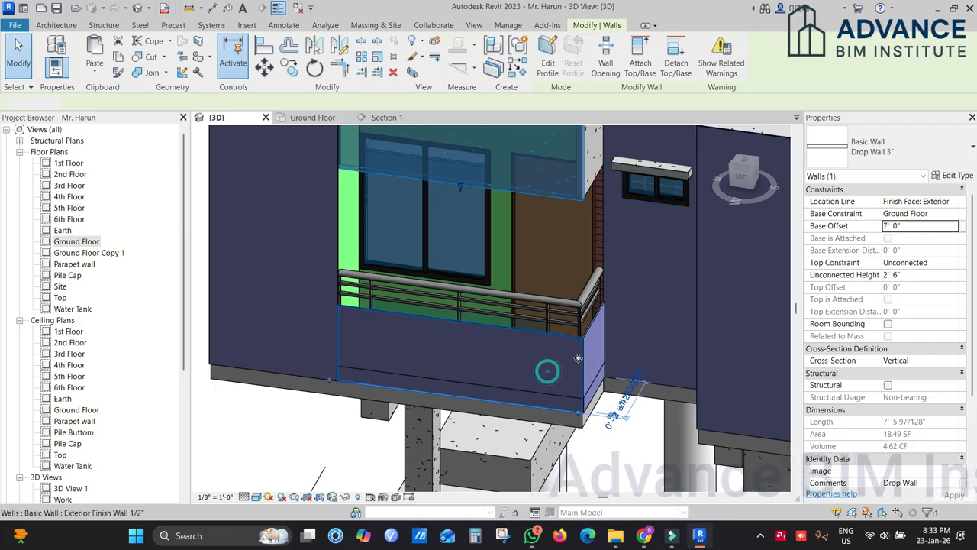
click(918, 275)
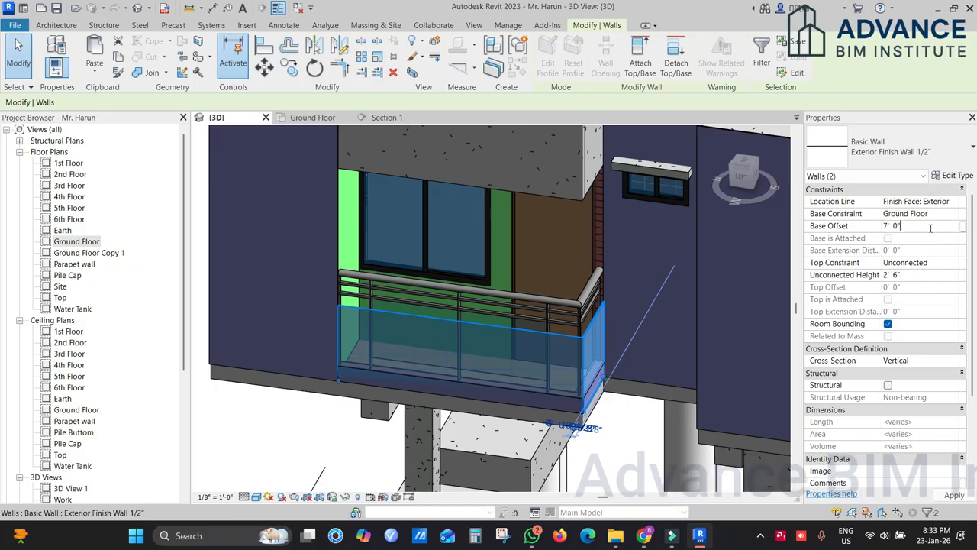
middle_drag(639, 347, 619, 471)
middle_drag(506, 295, 679, 299)
click(278, 193)
Step: Set the unconnected height of the exterior finish wall on the veranda's front drop wall to 3' 0"
scroll(488, 226, up, 2)
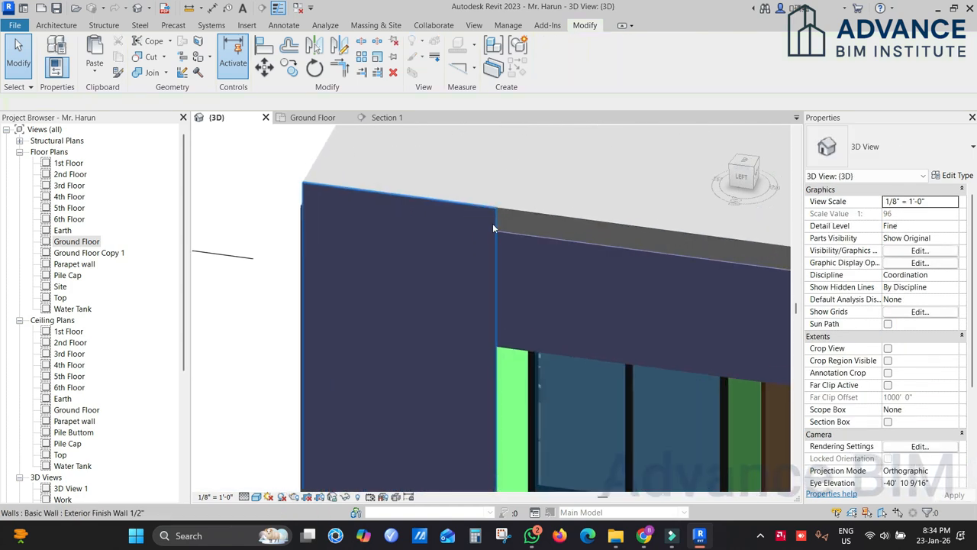
click(521, 244)
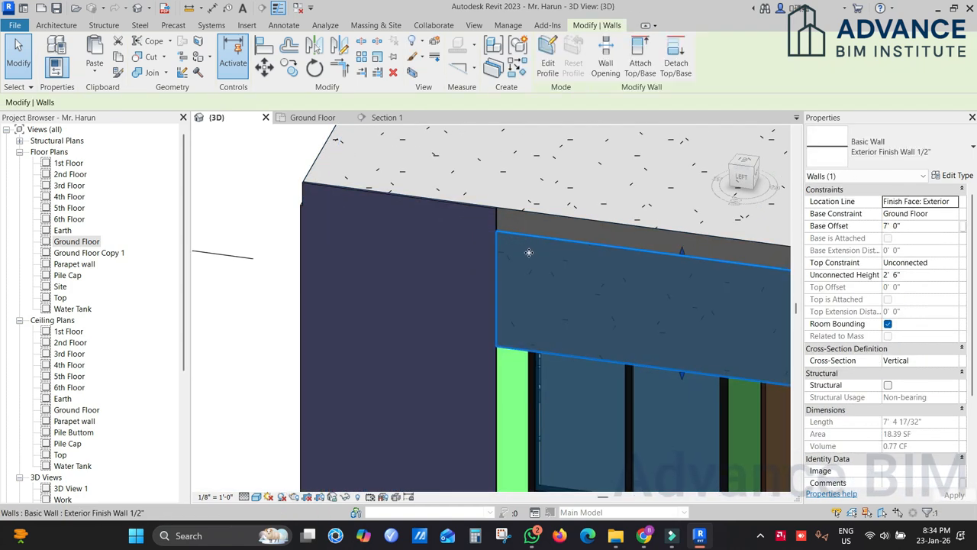
middle_drag(521, 244, 448, 261)
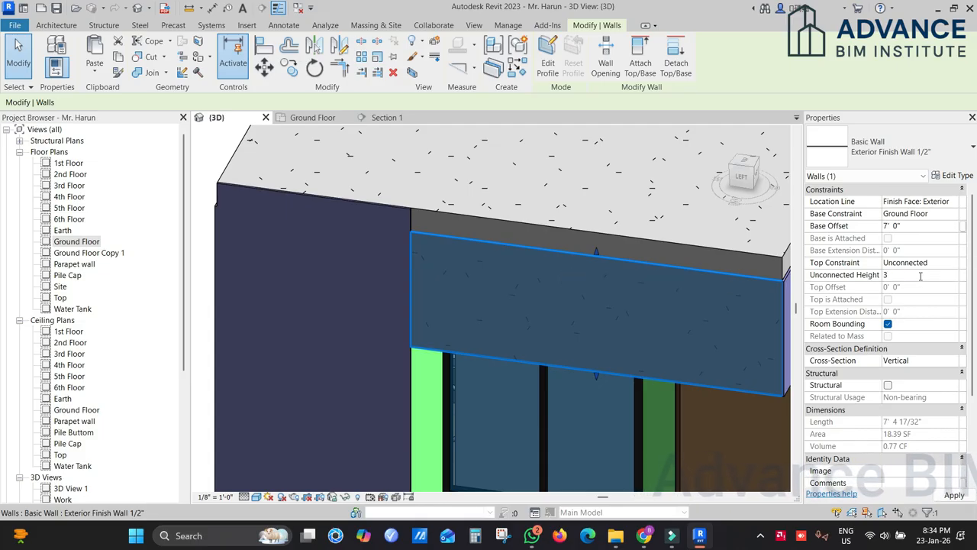
middle_drag(678, 241, 522, 259)
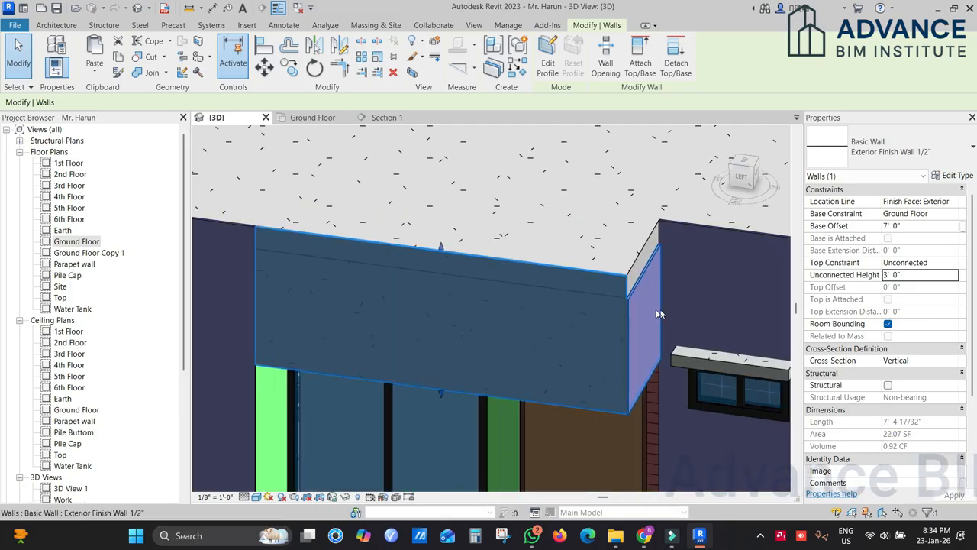
Step: Set the unconnected height of the exterior finish wall on the veranda's short-side drop wall to 3' 0"
click(654, 309)
click(923, 277)
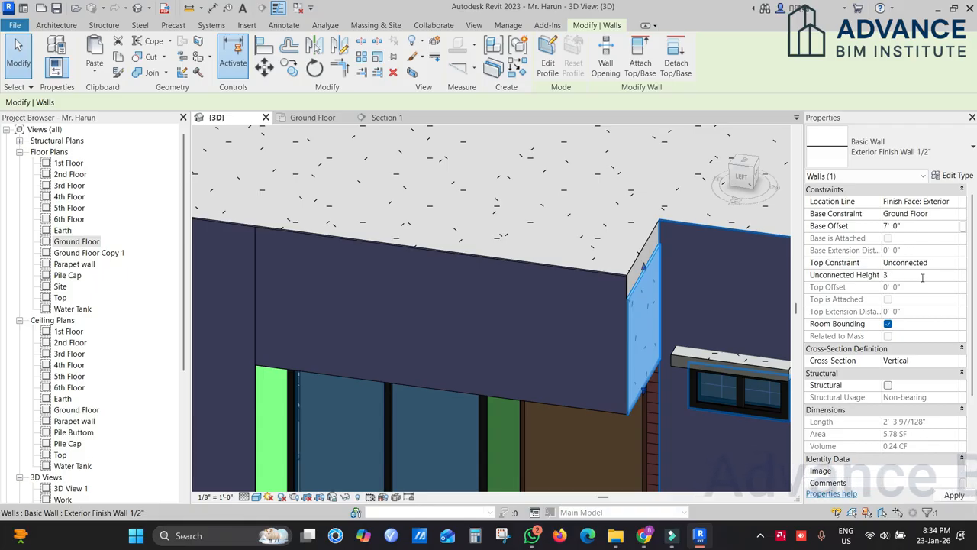
scroll(591, 251, down, 1)
middle_drag(265, 218, 480, 242)
click(363, 191)
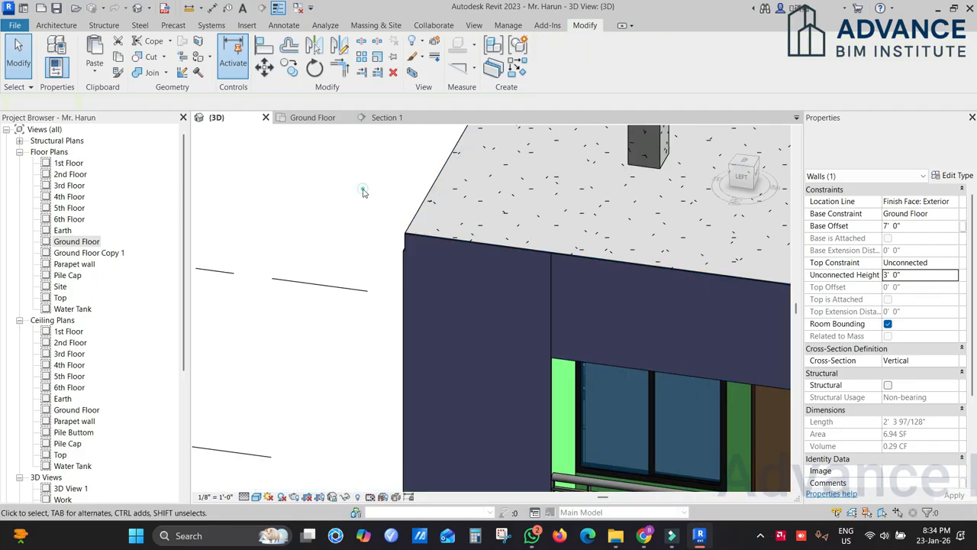
Step: Examine the finished drop walls above the veranda and the surrounding exterior walls, windows and sunshades
scroll(511, 253, down, 1)
scroll(671, 325, up, 2)
middle_drag(634, 206, 495, 366)
scroll(534, 324, down, 2)
shift+middle_drag(539, 327, 611, 351)
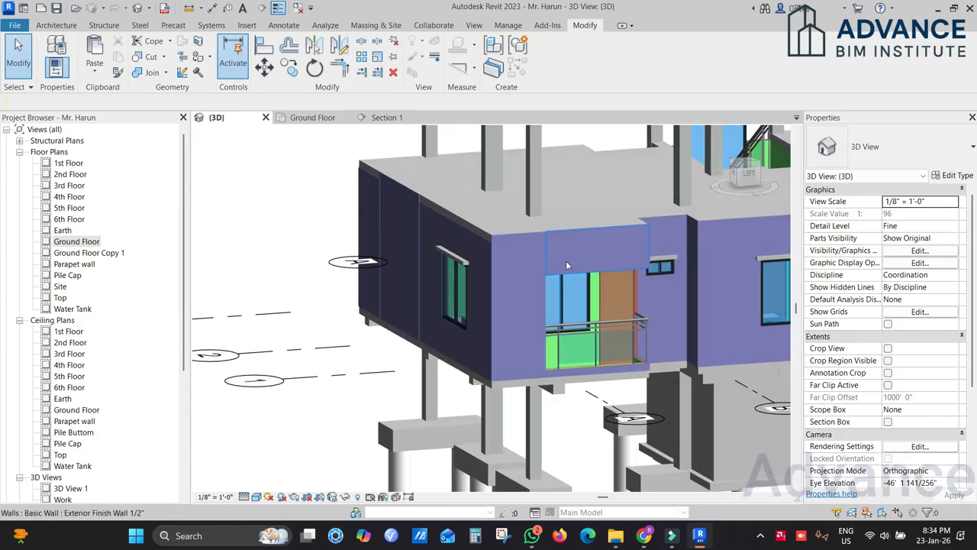
scroll(561, 274, up, 5)
middle_drag(588, 290, 628, 293)
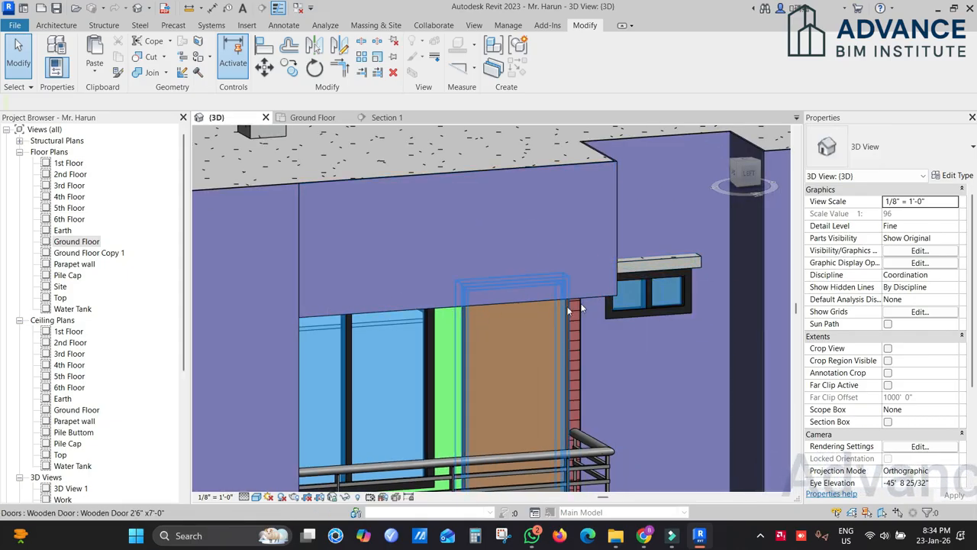
scroll(606, 299, down, 2)
shift+middle_drag(606, 298, 580, 343)
scroll(597, 319, down, 2)
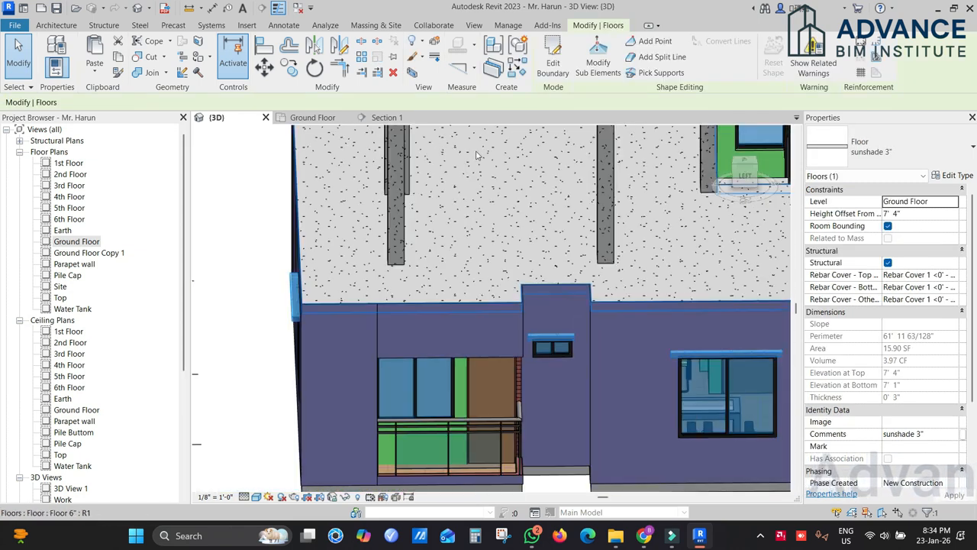
click(312, 116)
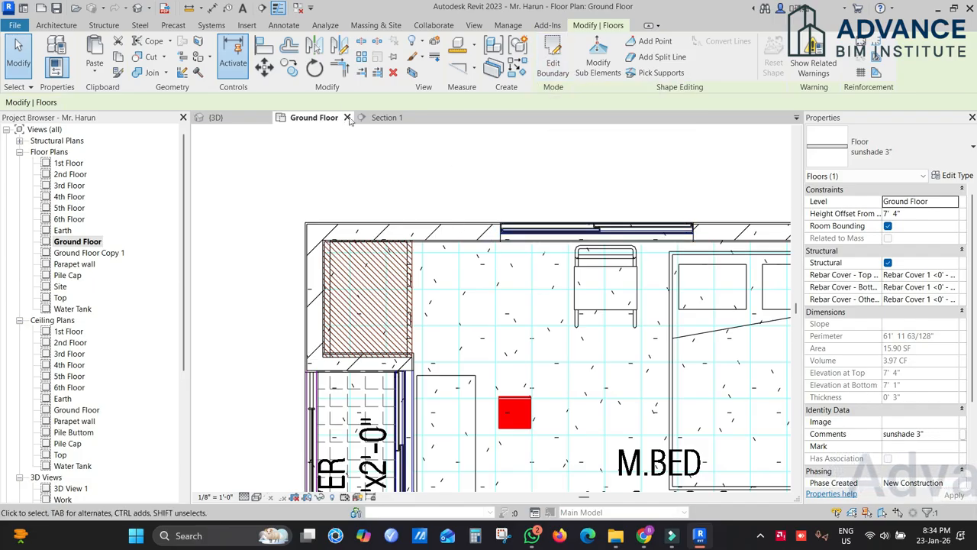
click(216, 117)
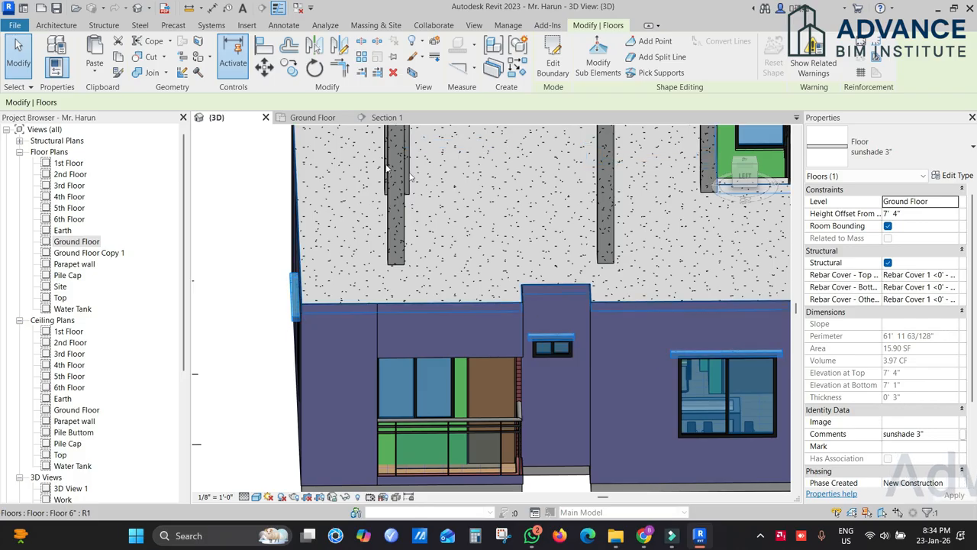
click(313, 119)
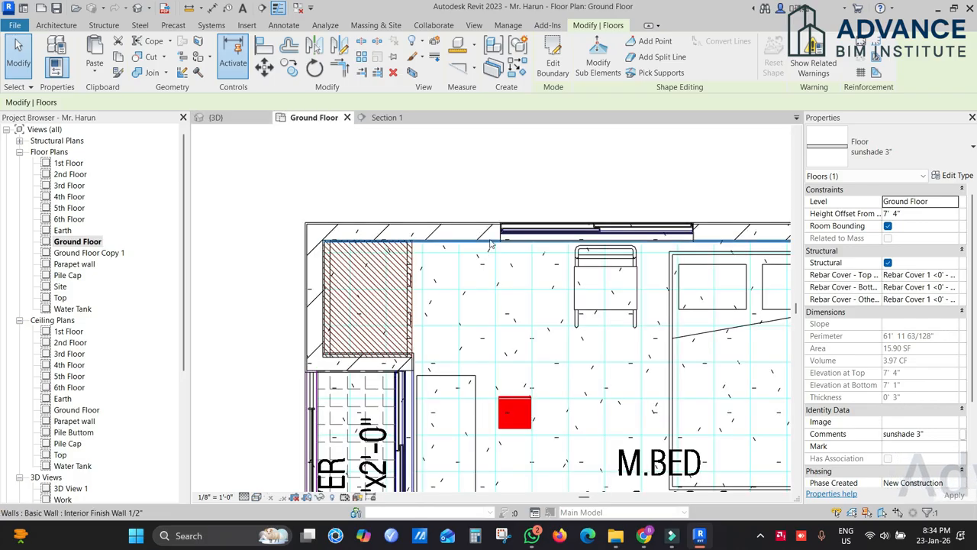
scroll(545, 199, down, 2)
click(552, 62)
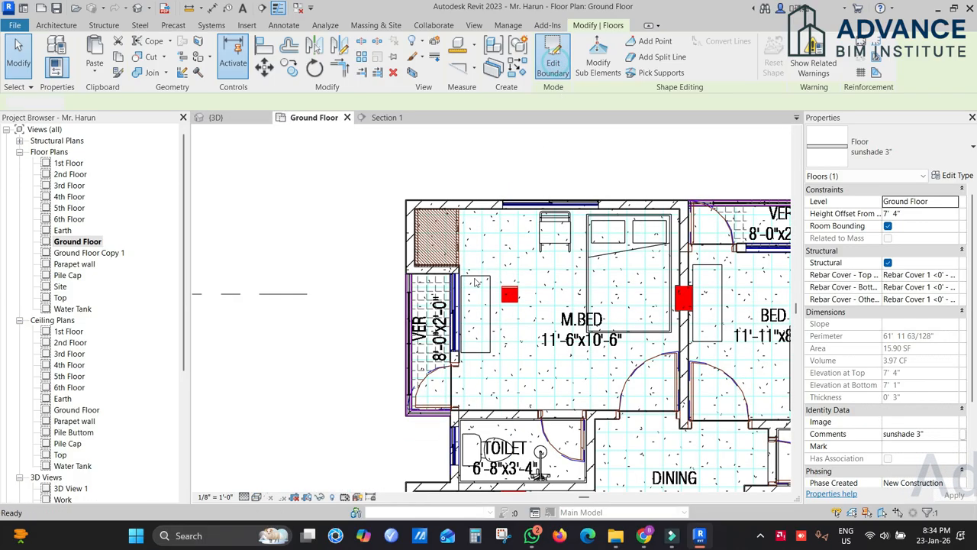
scroll(411, 283, up, 2)
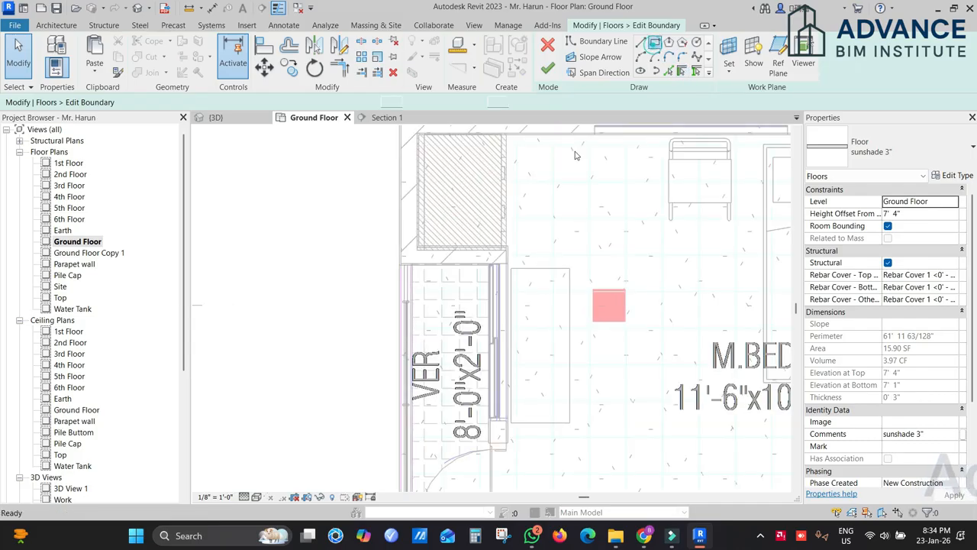
scroll(417, 257, up, 5)
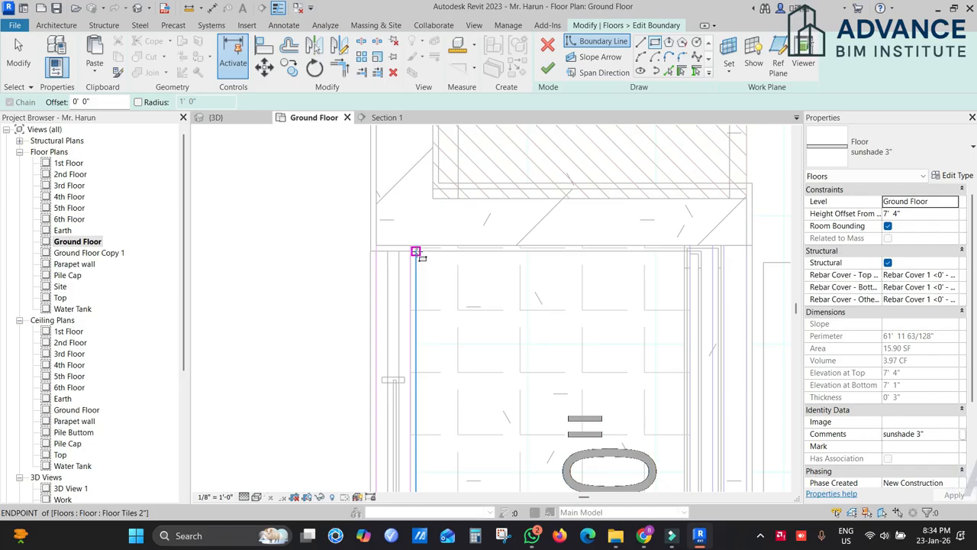
click(214, 117)
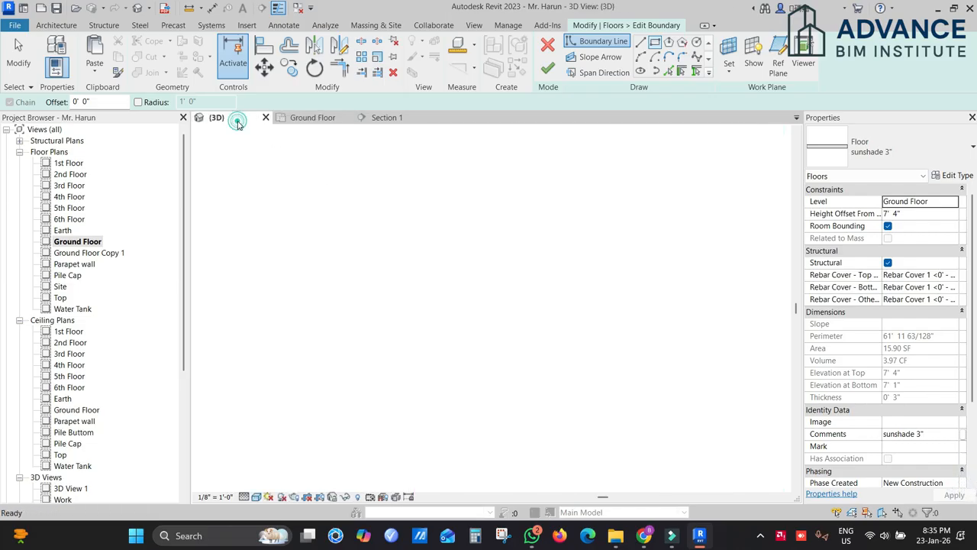
click(547, 45)
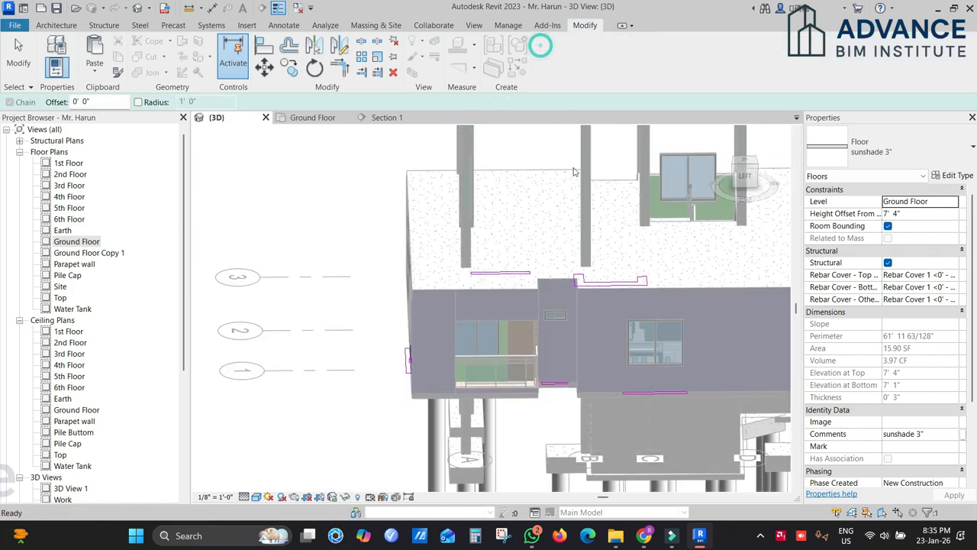
Step: Compare the height of the toilet window's sunshade with the exterior finish on the veranda's front drop wall in the left-side view
shift+middle_drag(587, 328, 584, 236)
scroll(513, 254, up, 3)
scroll(533, 260, up, 2)
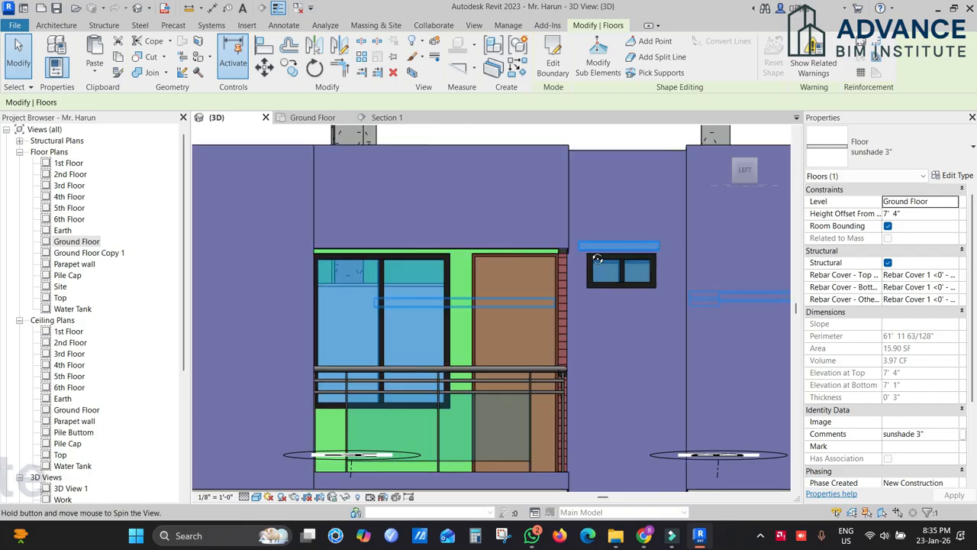
click(742, 162)
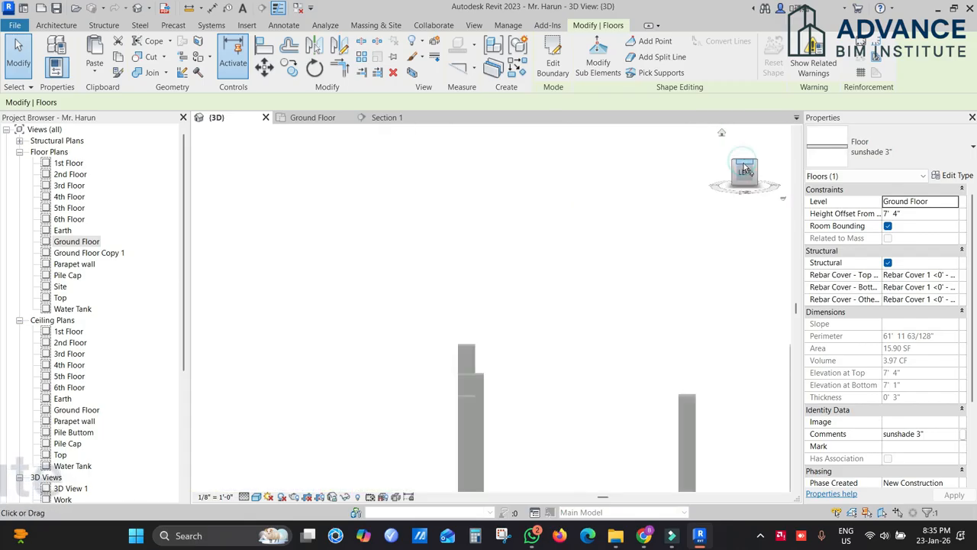
click(746, 181)
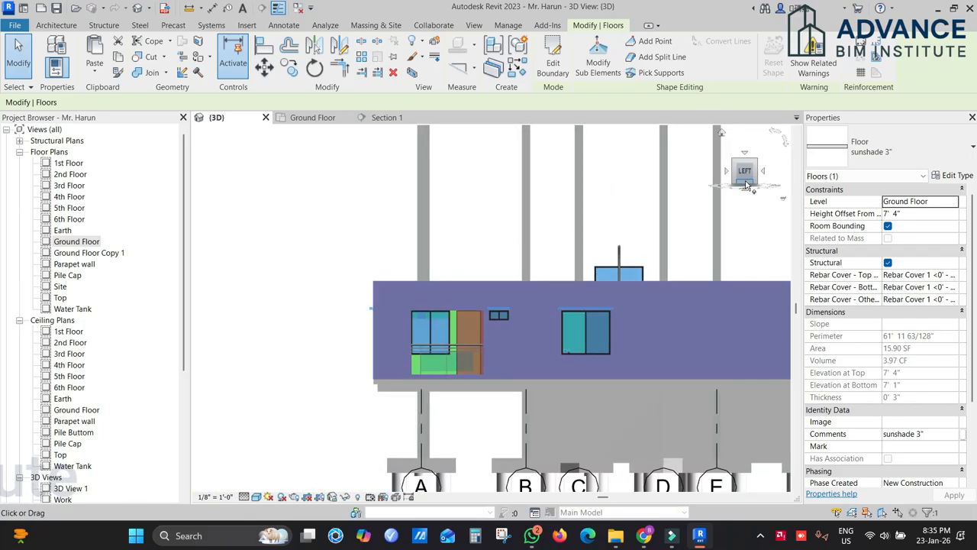
scroll(464, 321, up, 3)
scroll(466, 321, up, 2)
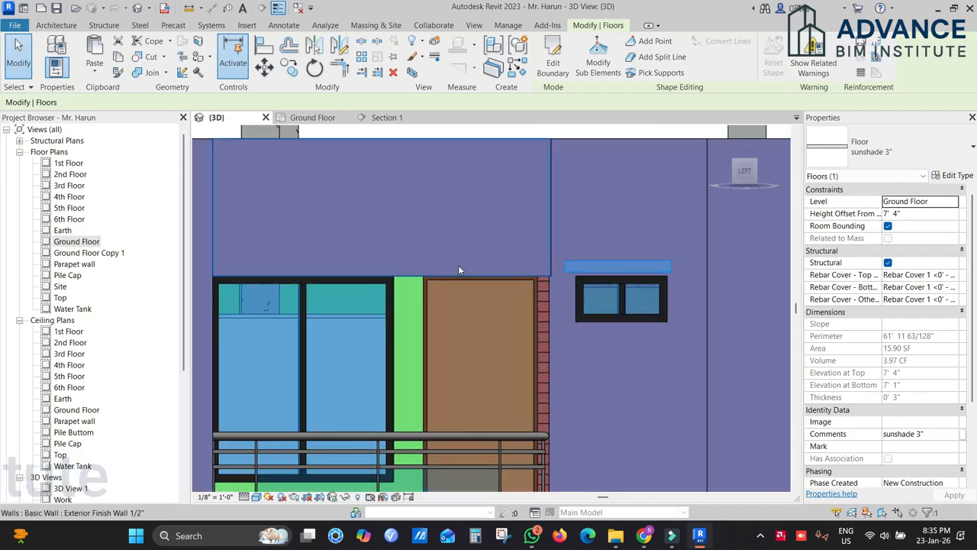
middle_drag(458, 265, 610, 262)
click(481, 232)
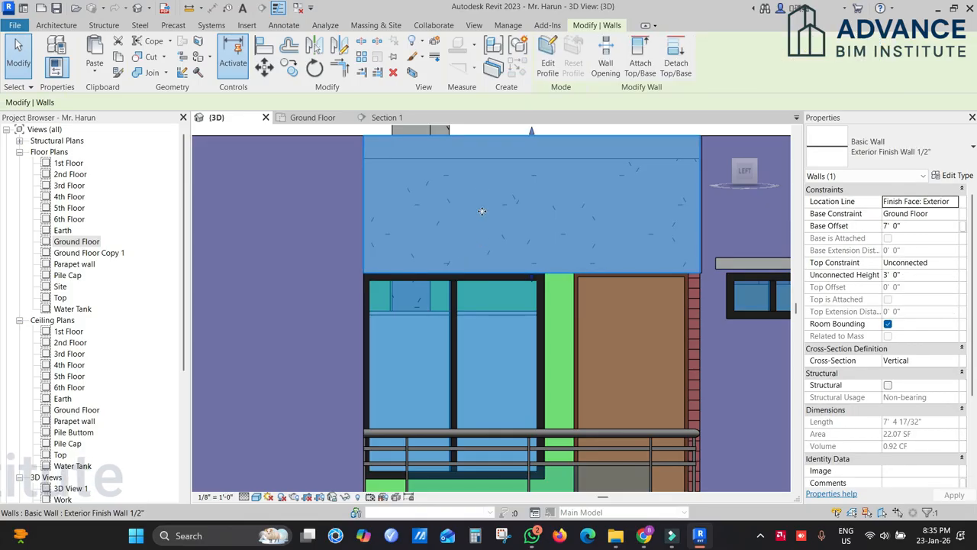
scroll(482, 211, down, 3)
shift+middle_drag(545, 271, 613, 266)
scroll(632, 229, up, 2)
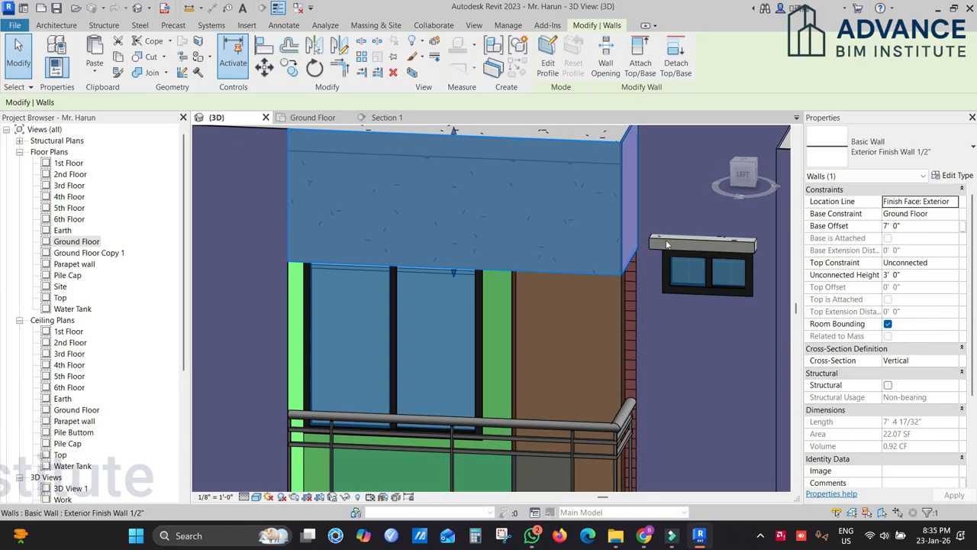
Step: Edit the 3" sunshade floor's boundary in the Ground Floor plan, adding a rectangle along the master bedroom veranda's front wall to its outer corner
click(666, 241)
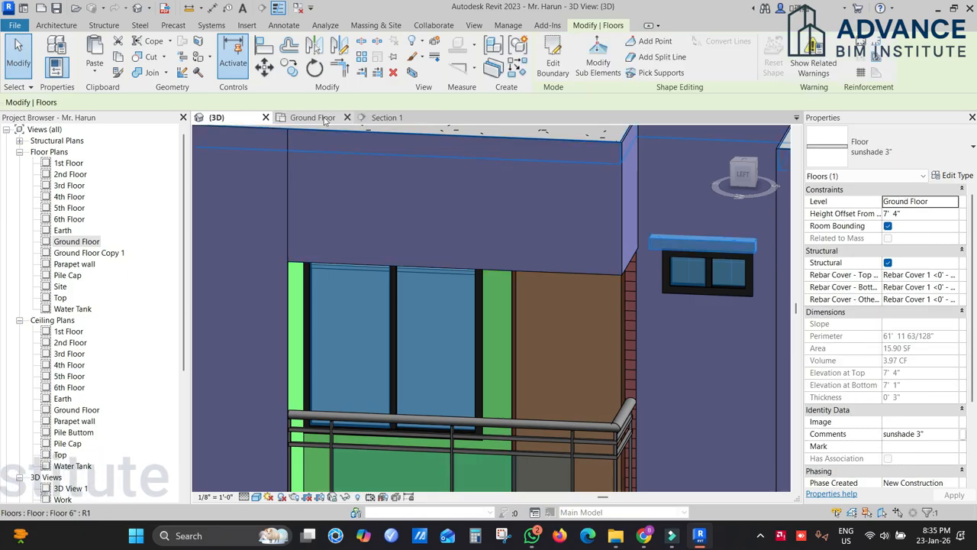
click(317, 118)
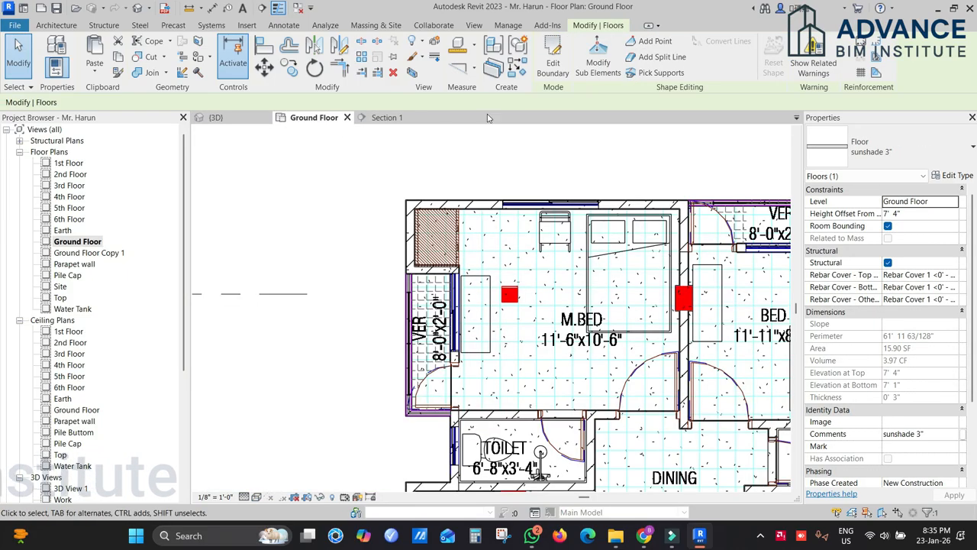
click(559, 51)
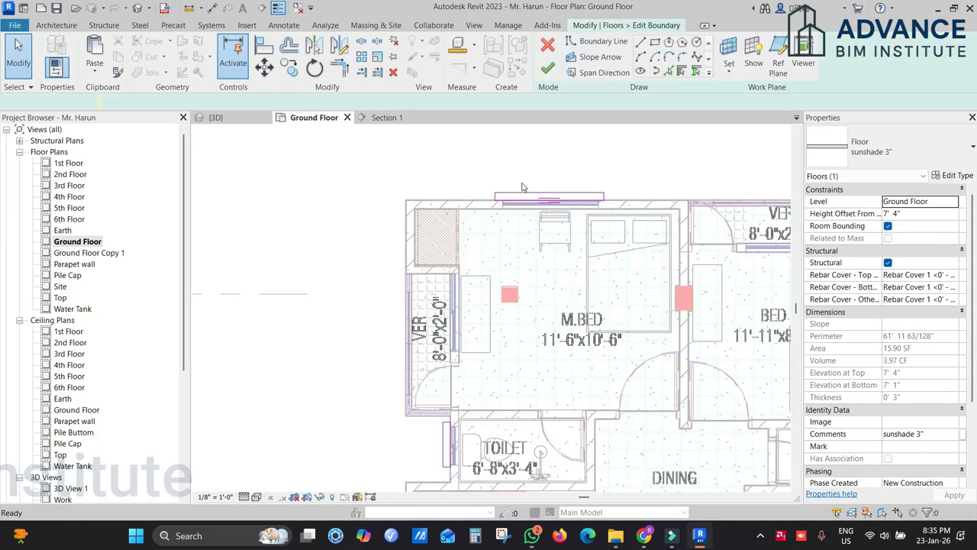
click(654, 42)
scroll(437, 253, up, 5)
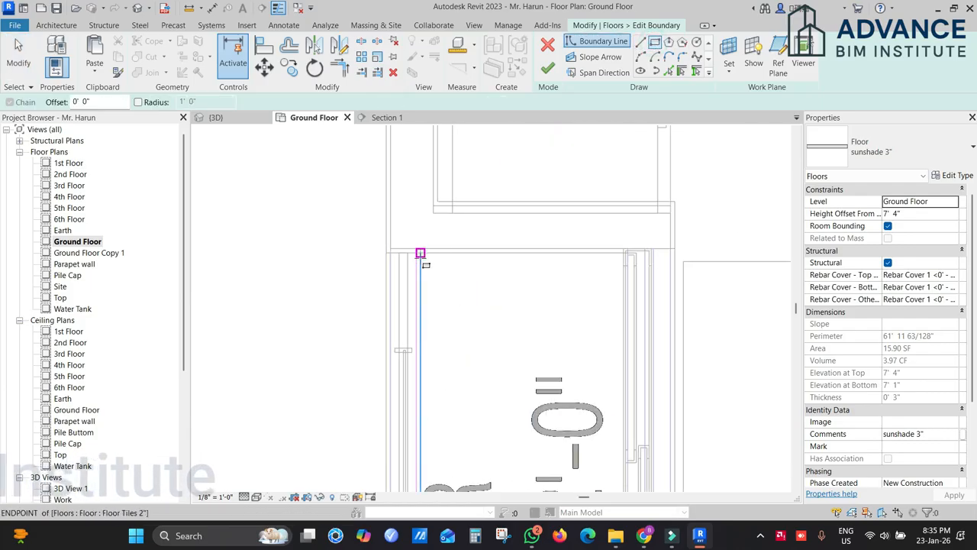
middle_drag(414, 251, 467, 30)
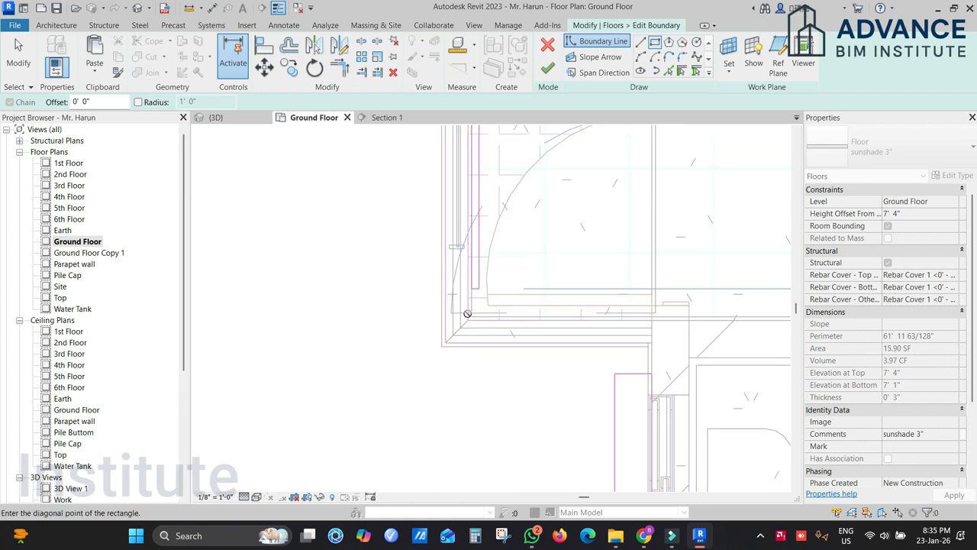
click(441, 347)
key(Escape)
key(Escape)
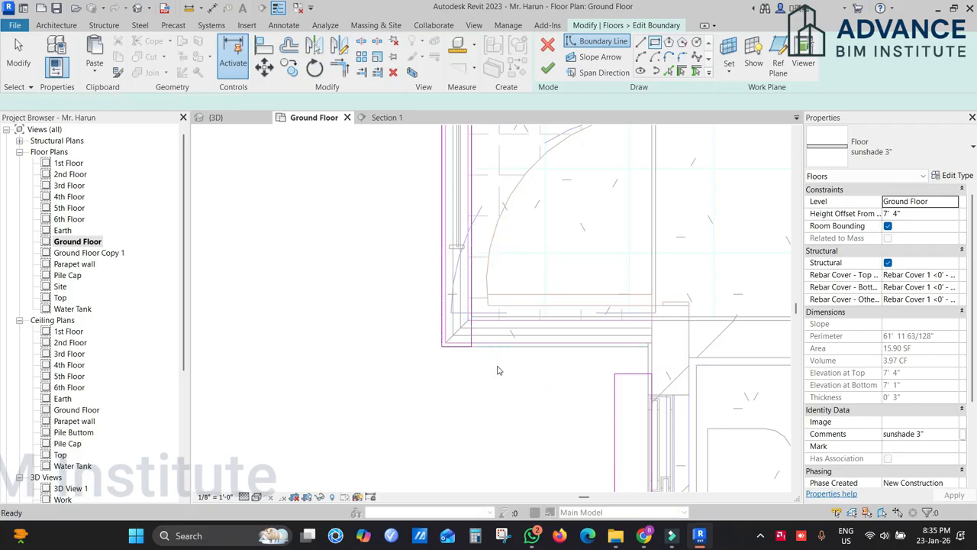
Step: Add boundary lines picked from the edges and end of the veranda's short-side wall
click(668, 70)
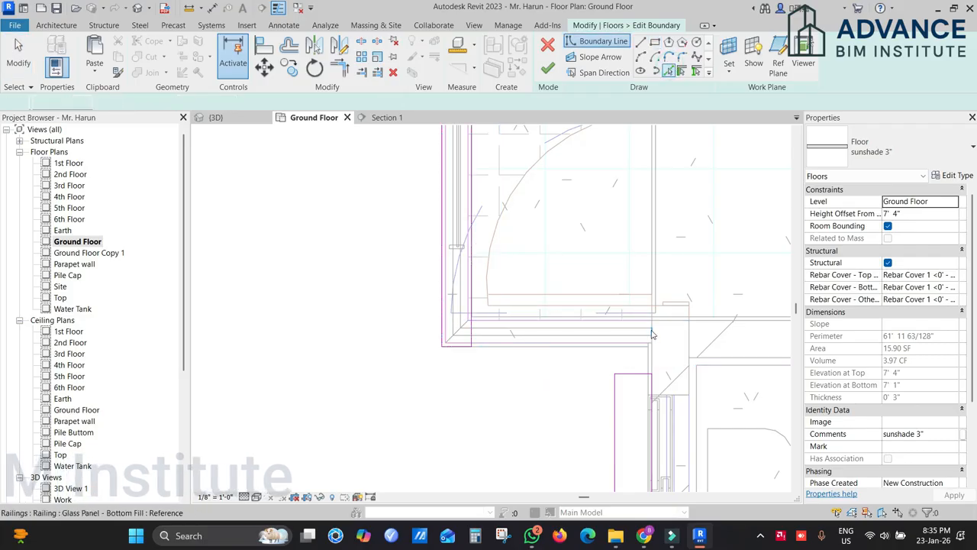
scroll(653, 332, up, 1)
scroll(653, 331, up, 2)
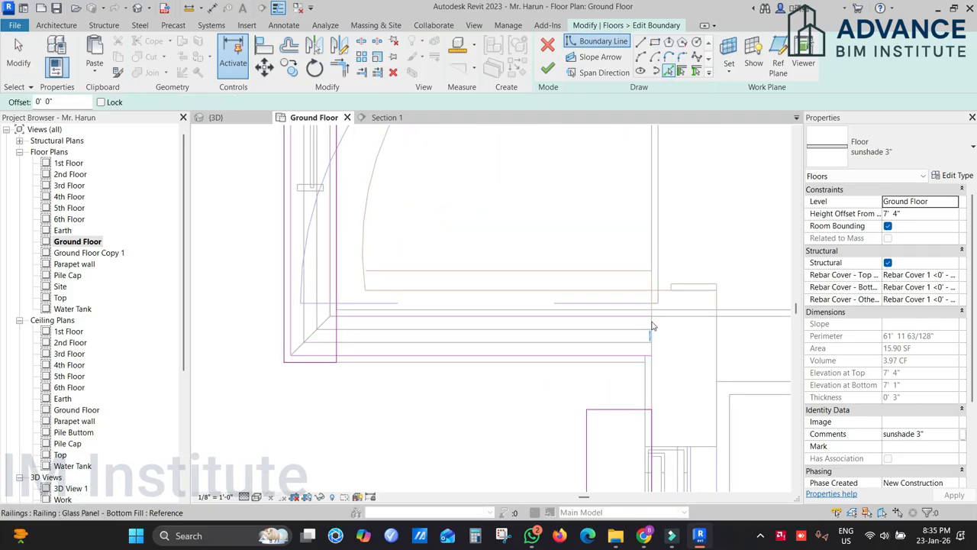
scroll(654, 334, up, 1)
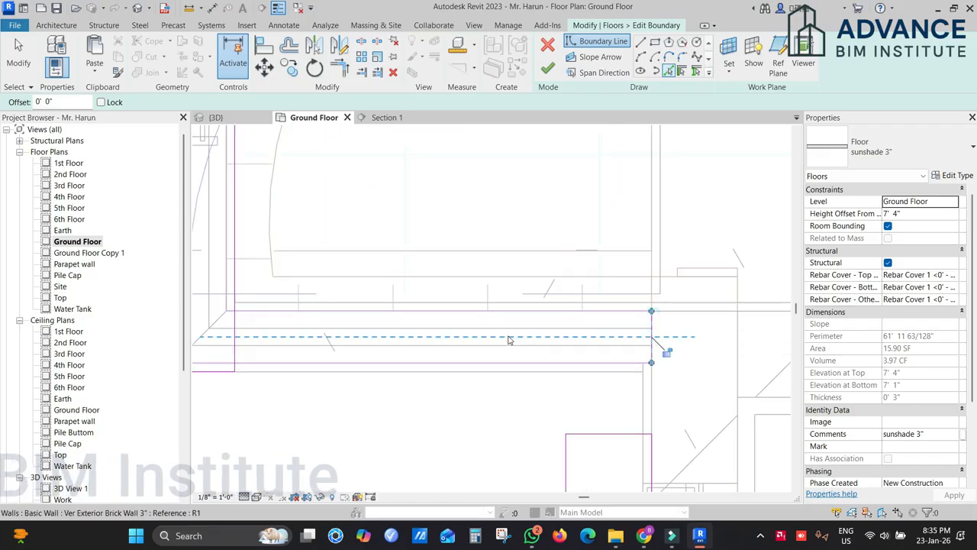
scroll(508, 340, down, 1)
key(Escape)
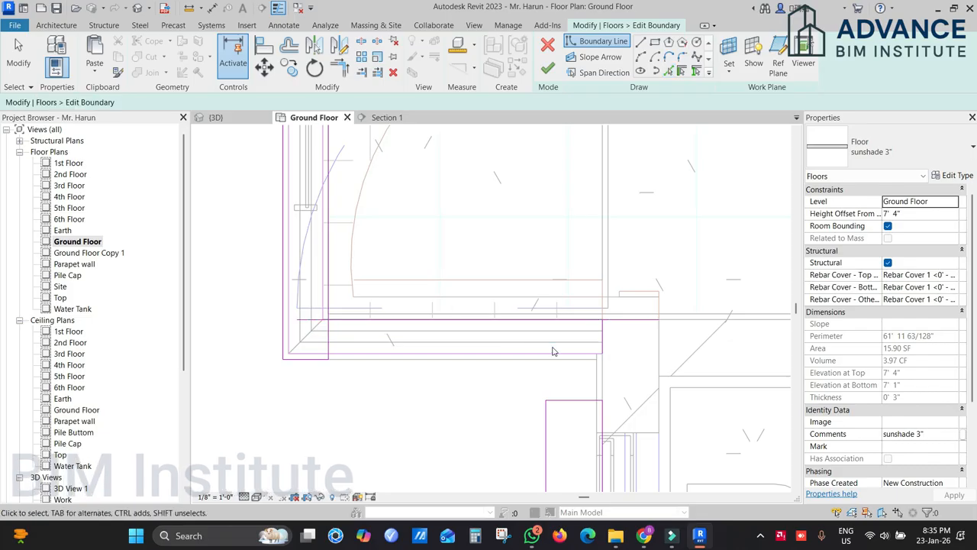
Step: Trim the picked lines and the rectangle into one closed L-shaped boundary around the veranda corner
key(t)
key(r)
click(451, 318)
click(332, 281)
click(604, 335)
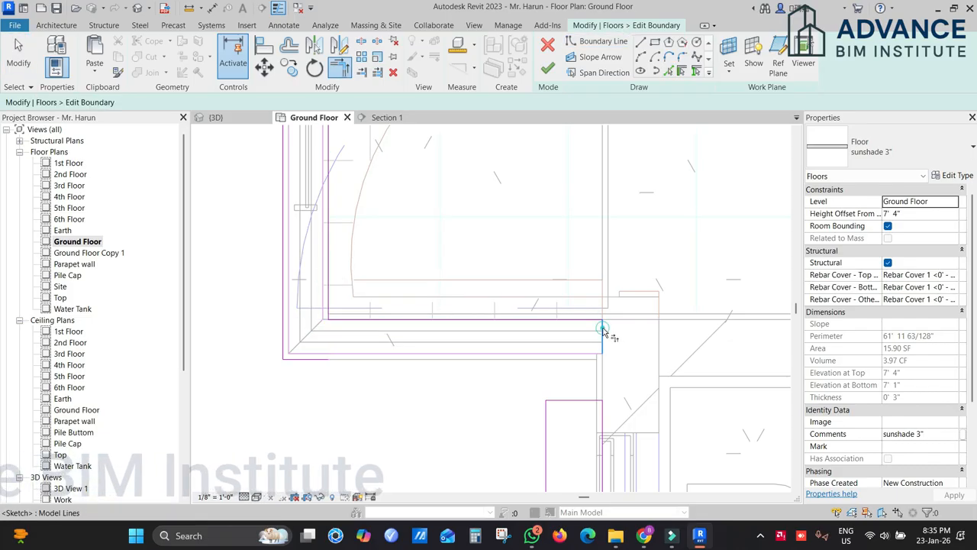
click(301, 356)
scroll(424, 376, down, 1)
middle_drag(425, 377, 504, 383)
key(Escape)
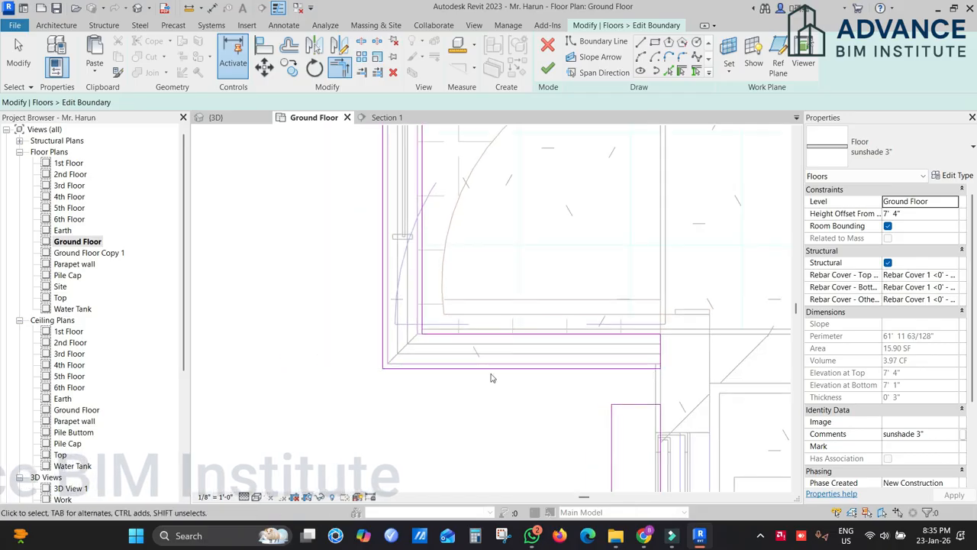
Step: Move the outer boundary line on the veranda's short side outward by 5"
click(494, 368)
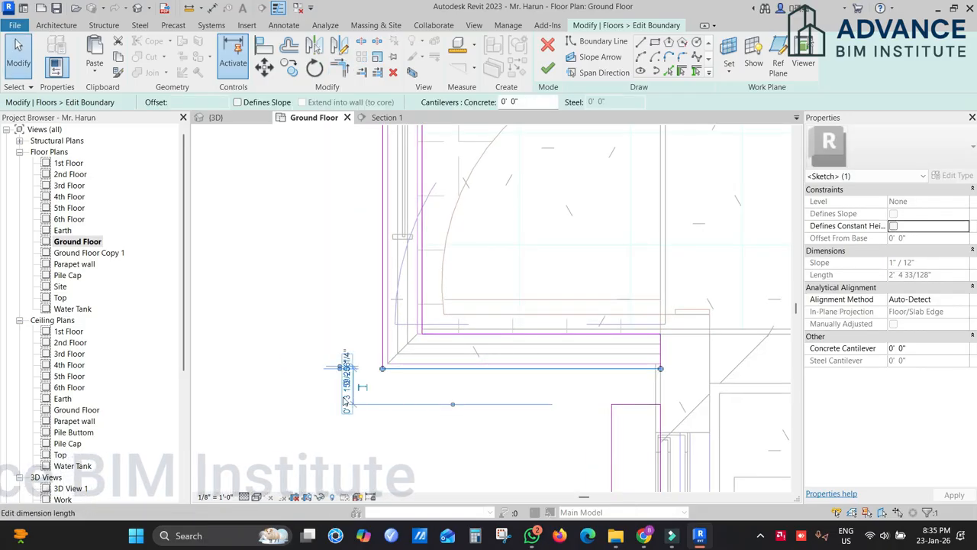
scroll(345, 401, up, 1)
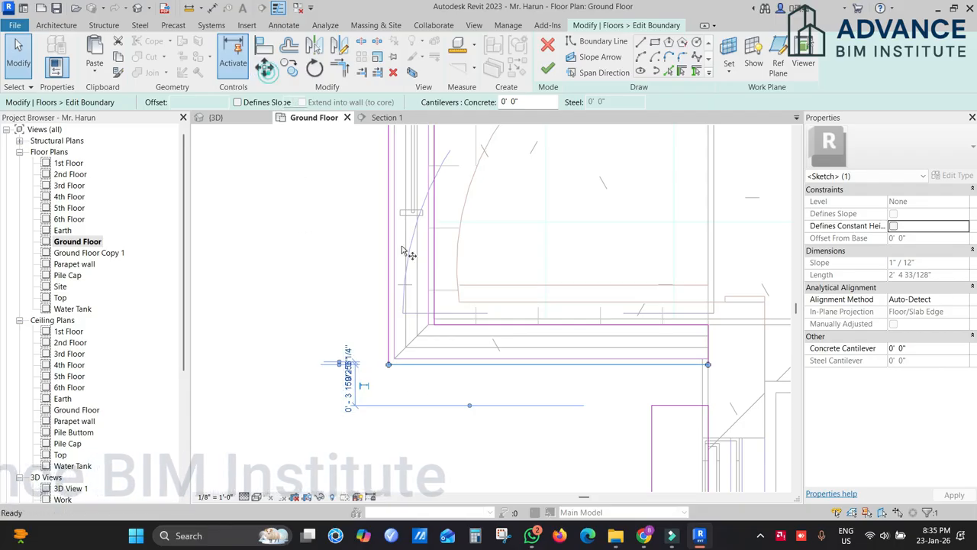
key(m)
key(v)
click(465, 365)
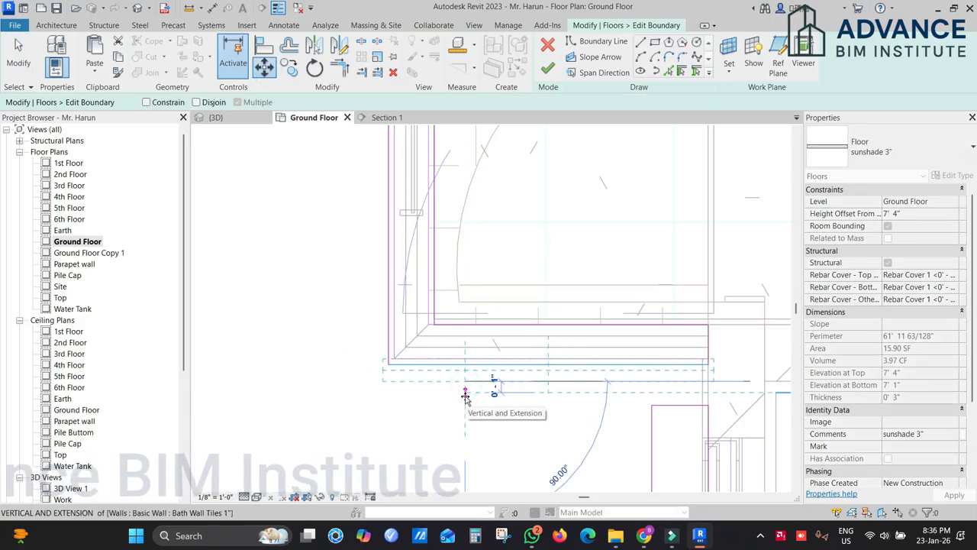
text(0)
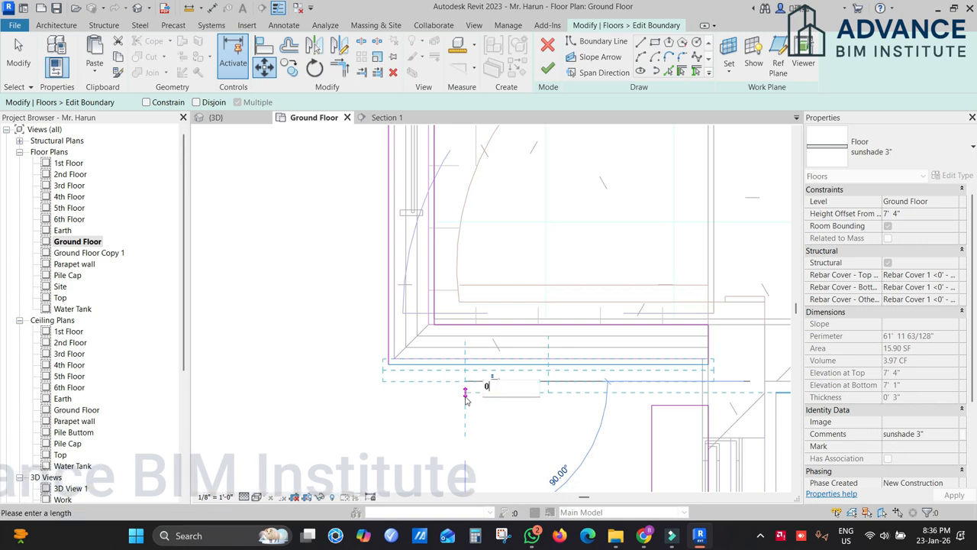
key(Return)
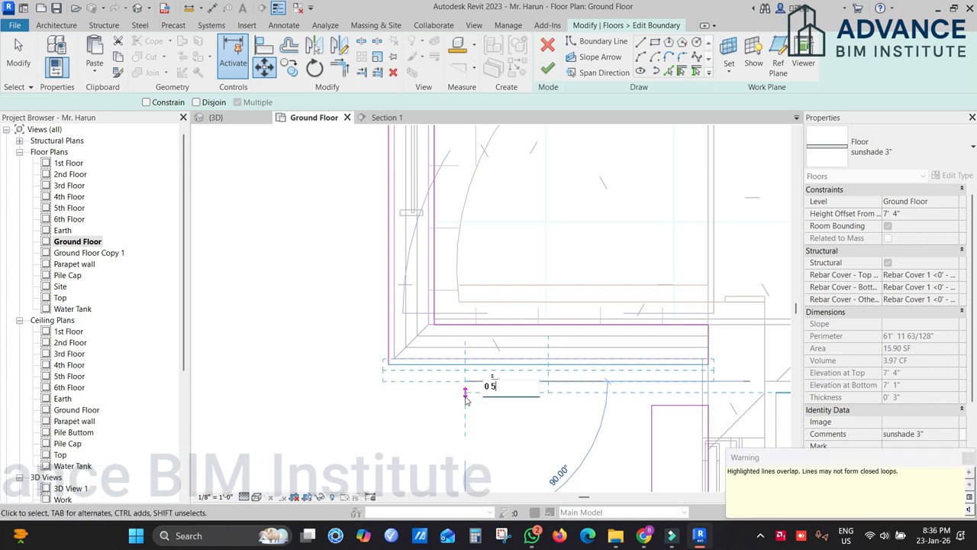
click(465, 397)
scroll(524, 375, up, 4)
middle_drag(589, 318, 635, 306)
scroll(634, 304, up, 1)
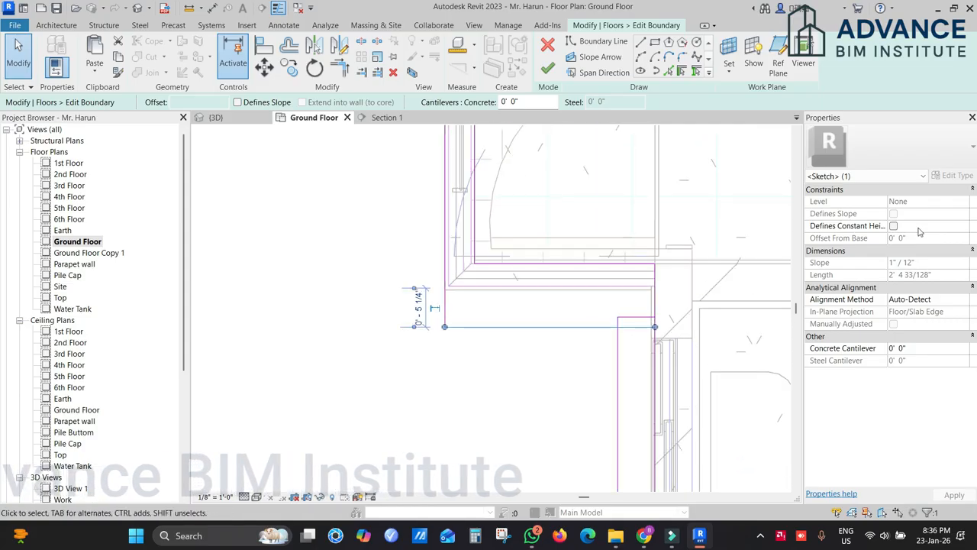
Step: Set the short-side outer boundary line's distance from the wall to 0' 3", then reduce it to 0' 2"
click(416, 309)
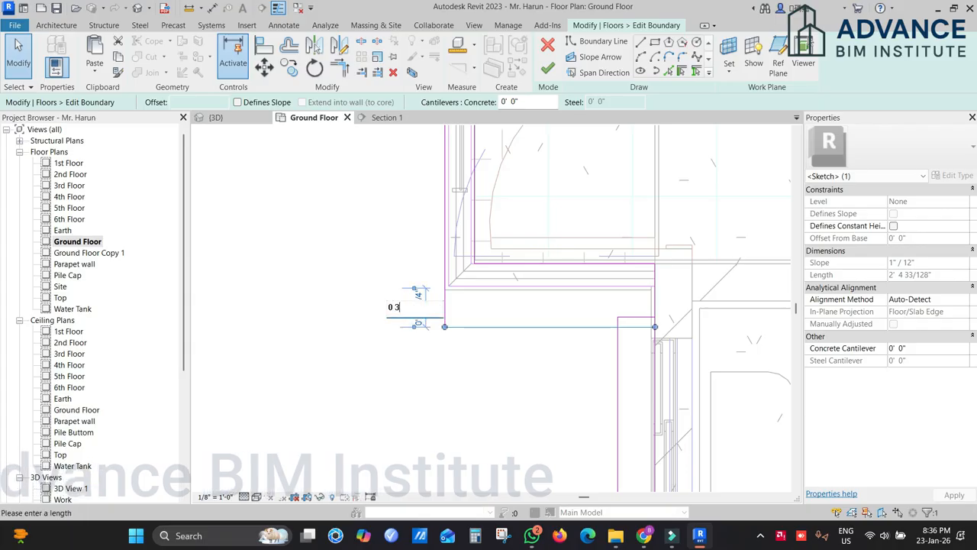
text(0 3)
click(348, 269)
middle_drag(471, 300, 474, 314)
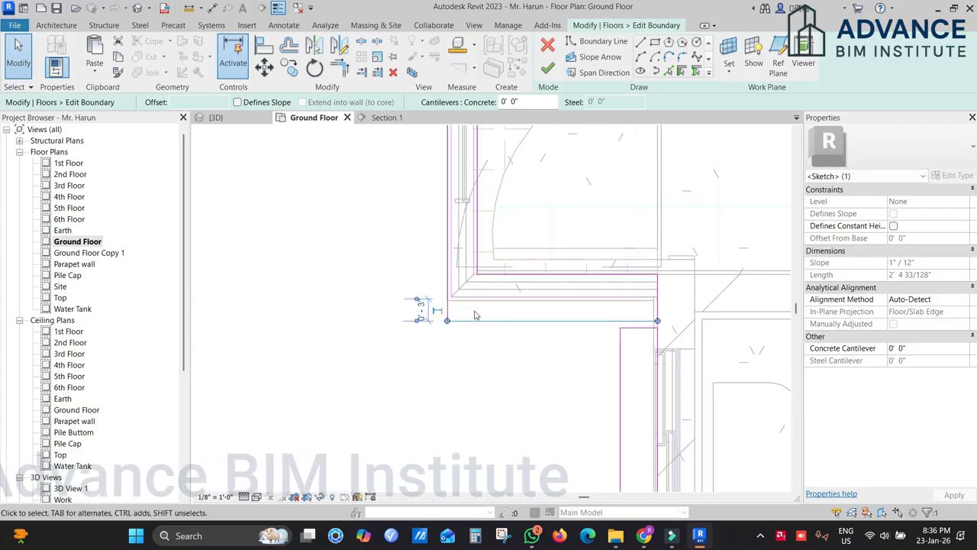
scroll(480, 313, up, 1)
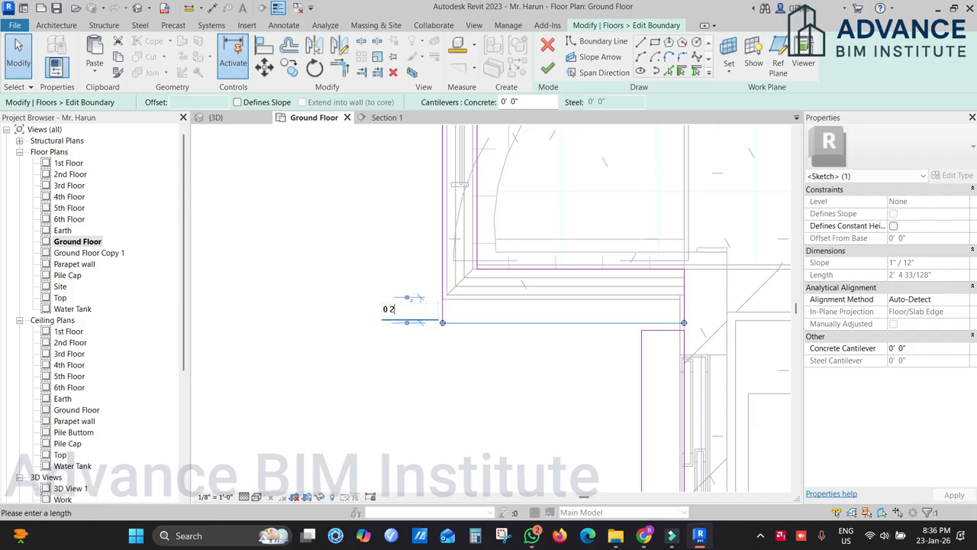
click(391, 246)
Step: Move the outer boundary line along the veranda's front outward by 2" and finish the sunshade's boundary edit
click(446, 273)
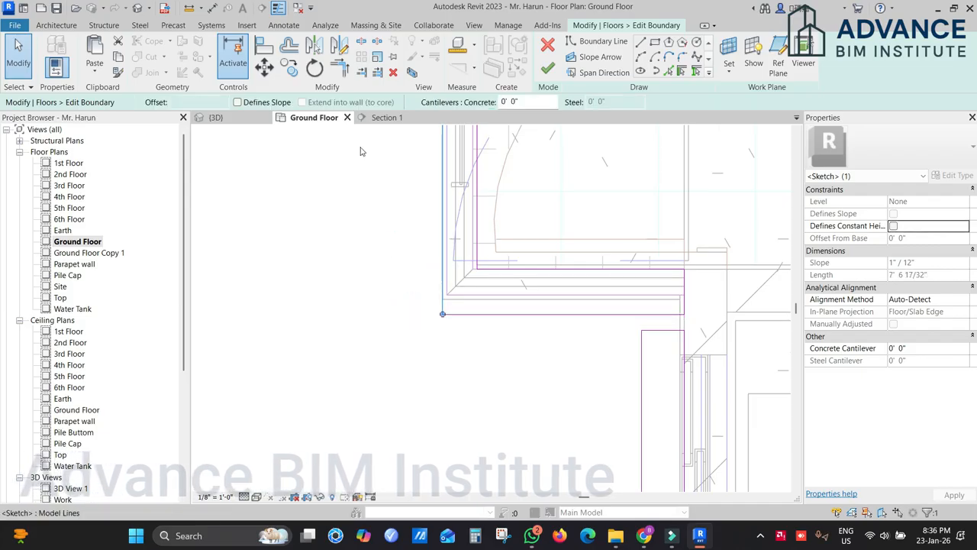
click(264, 67)
click(344, 215)
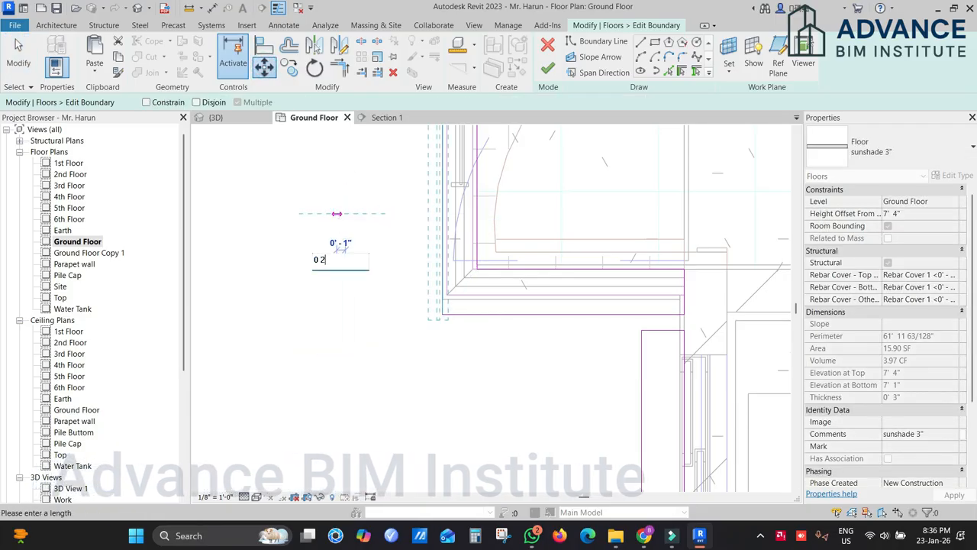
key(Return)
scroll(371, 229, up, 5)
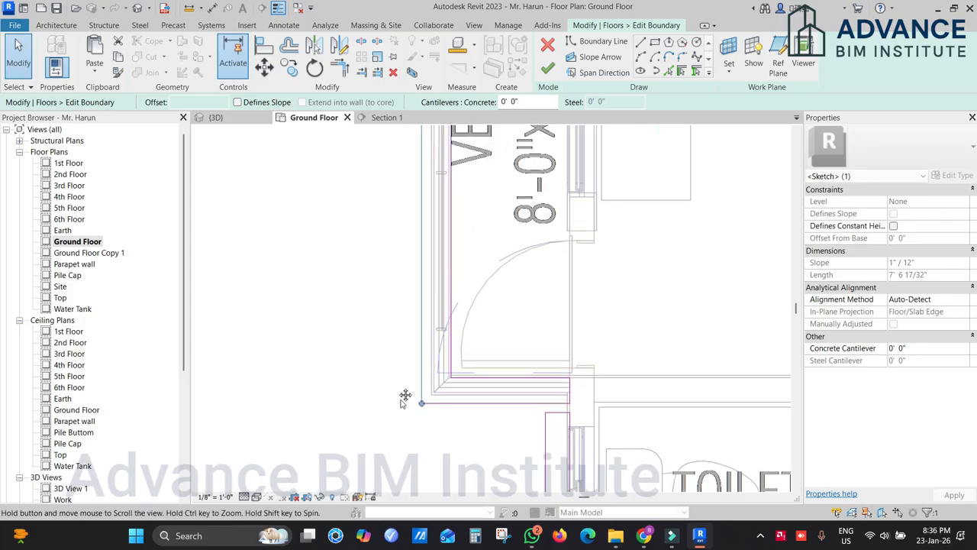
scroll(448, 181, up, 2)
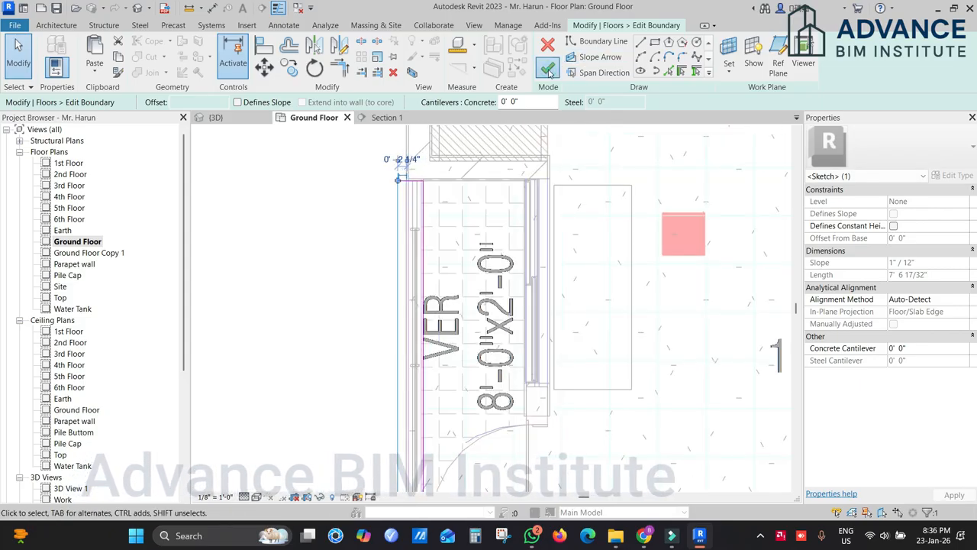
click(548, 68)
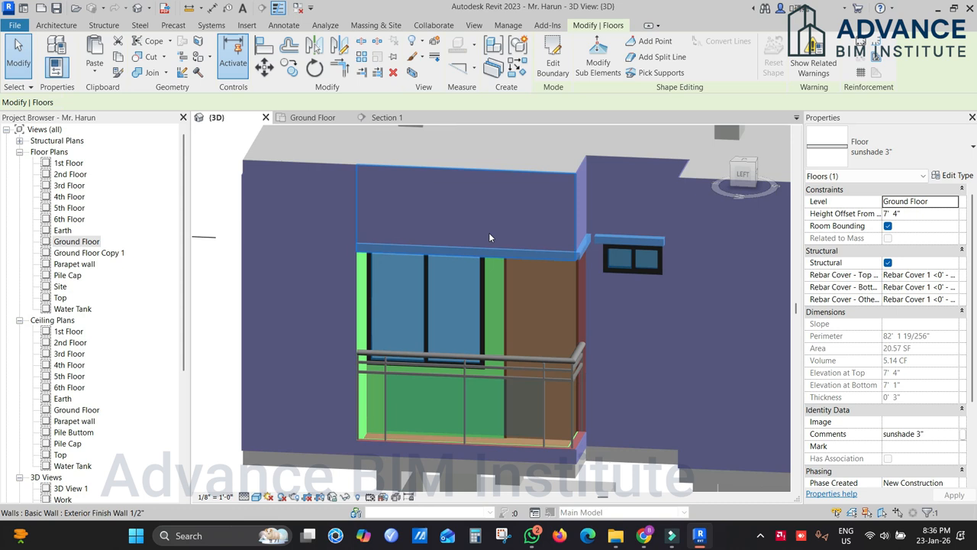
Step: Examine the extended sunshade around the veranda's drop walls in the 3D view, including from below
scroll(489, 233, down, 1)
click(235, 204)
shift+middle_drag(496, 293, 466, 290)
scroll(558, 255, up, 3)
shift+middle_drag(576, 233, 564, 183)
middle_drag(460, 270, 503, 296)
scroll(468, 281, up, 1)
mouse_move(449, 314)
middle_down()
mouse_move(457, 343)
mouse_move(499, 249)
mouse_move(526, 313)
mouse_move(457, 324)
middle_up()
Step: Raise the base of the veranda's front 3" drop wall to the top of the sunshade, at a base offset of 7' 4 3/256"
drag(451, 314, 457, 300)
shift+middle_drag(530, 360, 548, 313)
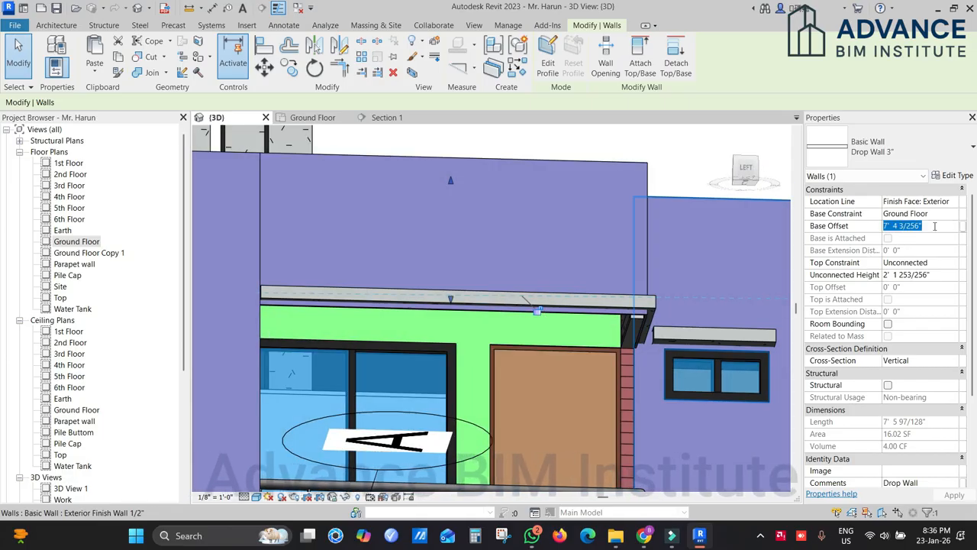
shift+middle_drag(639, 308, 628, 264)
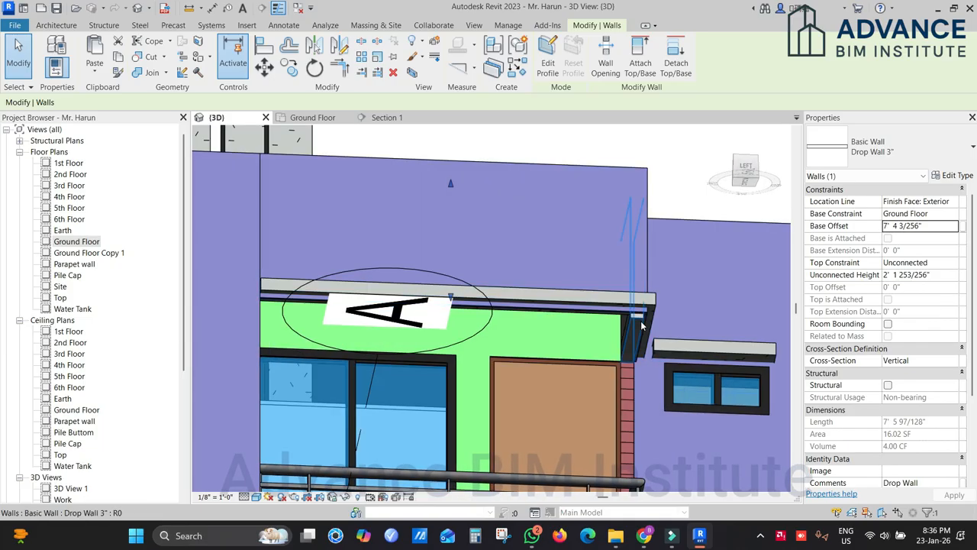
Step: Set the base offset of the veranda's short-side drop wall and both exterior finish walls to 7' 4 3/256"
click(638, 327)
scroll(638, 327, up, 2)
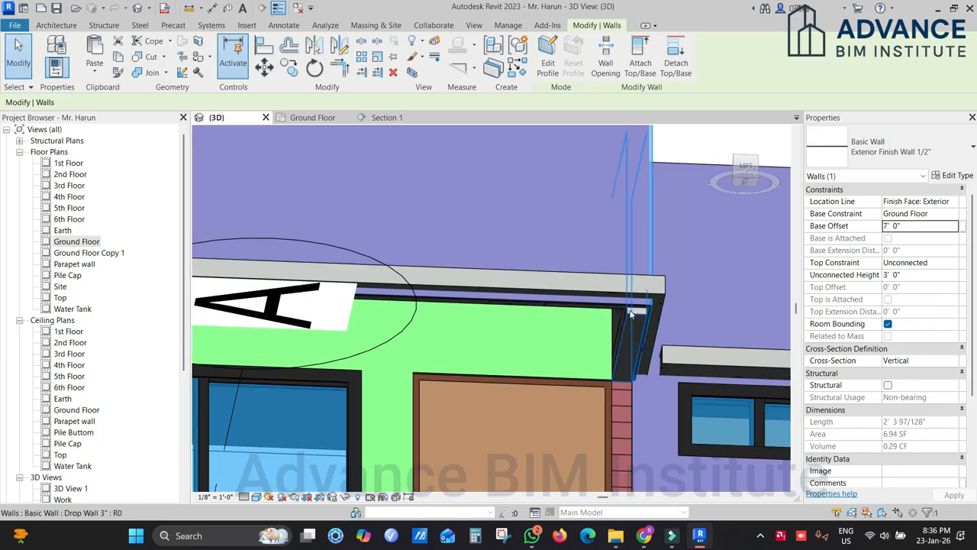
ctrl+click(613, 304)
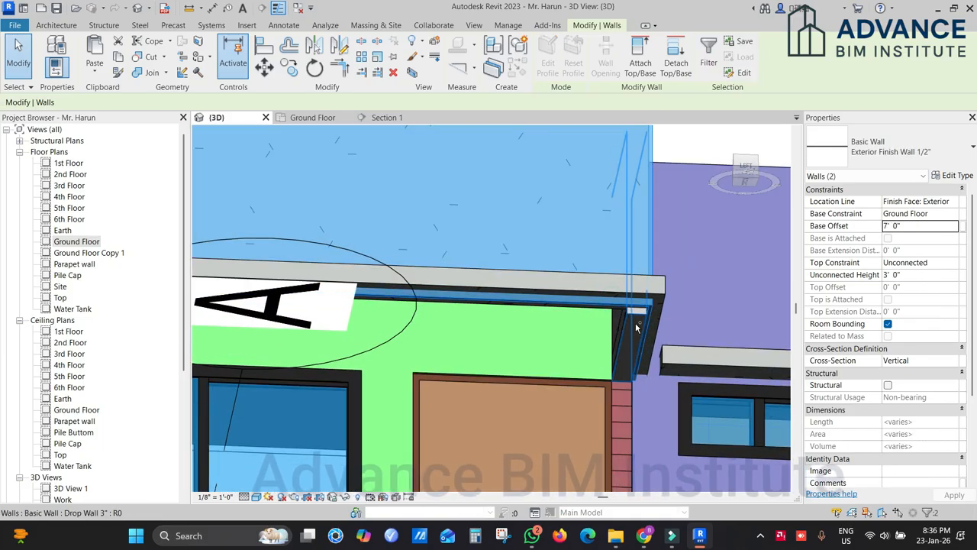
ctrl+click(636, 326)
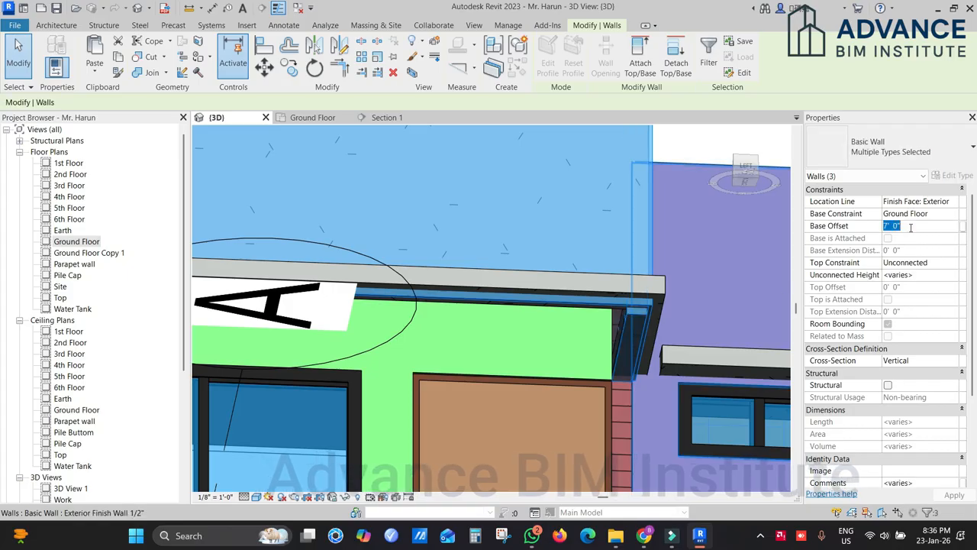
shift+middle_drag(669, 308, 419, 399)
key(Escape)
shift+middle_drag(494, 293, 679, 255)
Step: Lower the top of the veranda's front exterior finish wall and align it with the top of the floor slab
click(544, 248)
scroll(606, 236, up, 3)
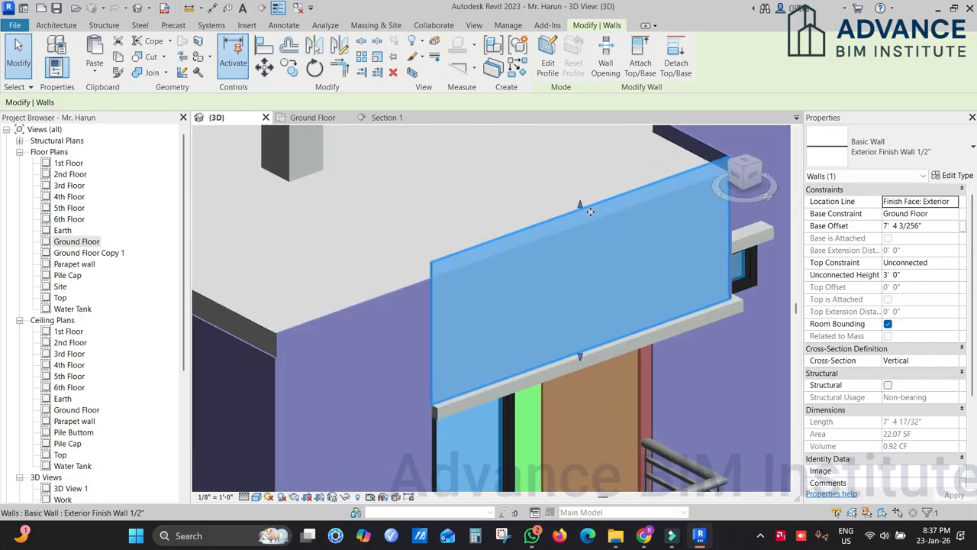
drag(586, 241, 593, 227)
scroll(475, 278, up, 2)
key(a)
key(l)
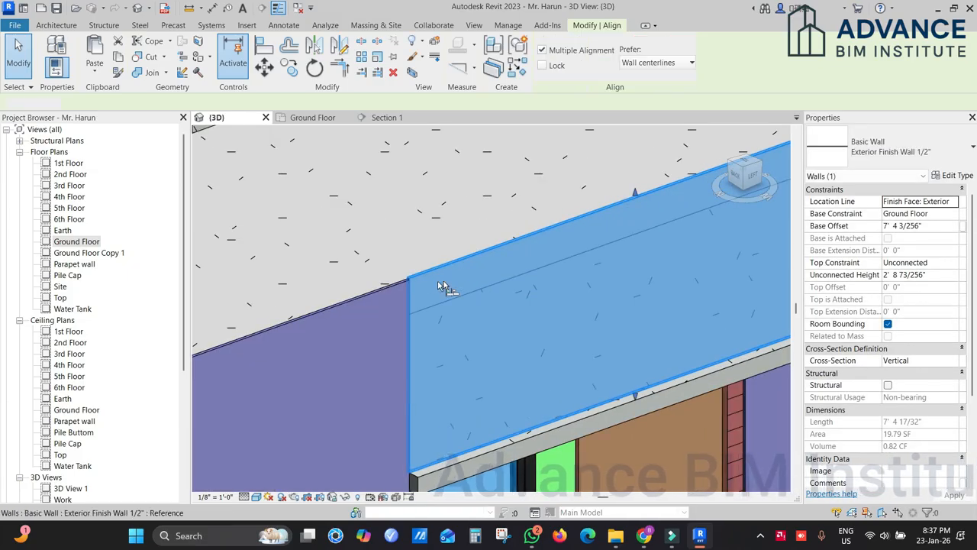
click(365, 264)
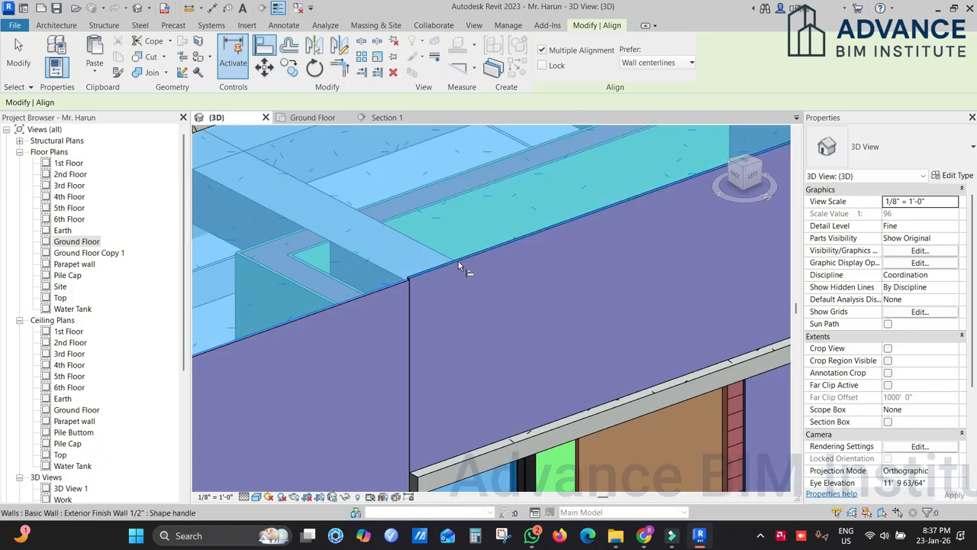
key(Escape)
key(Escape)
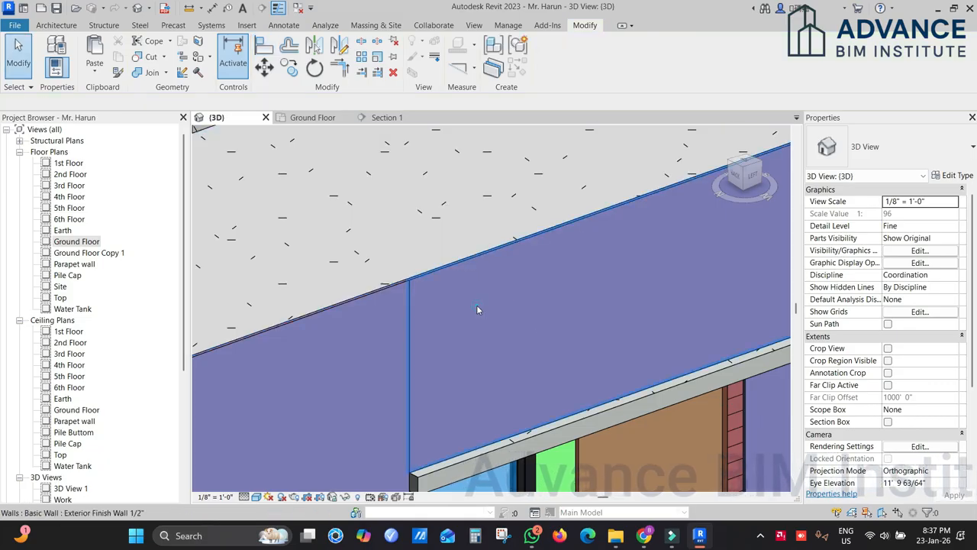
Step: Set the short-side exterior finish wall's unconnected height to 2' 7 253/256", matching the veranda's front finish wall
click(476, 306)
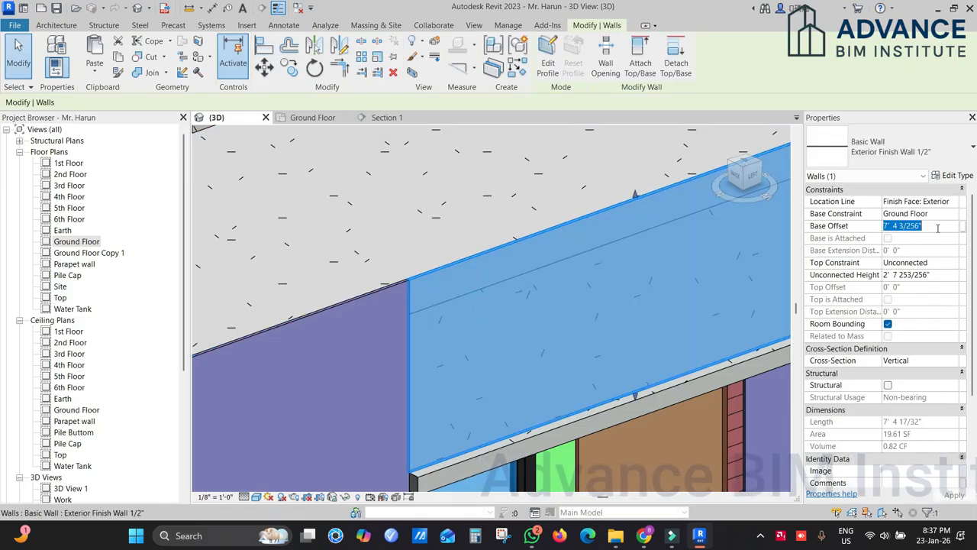
shift+middle_drag(639, 263, 546, 219)
click(546, 219)
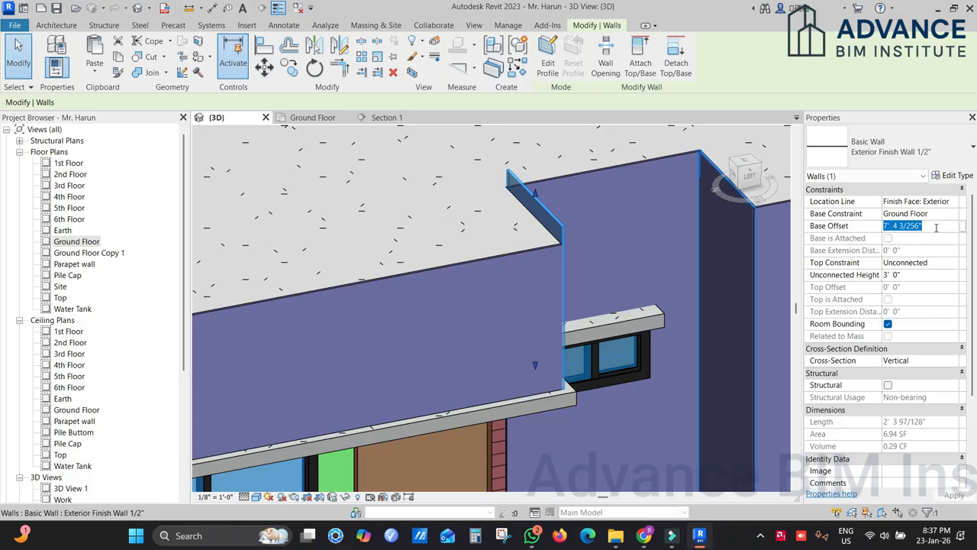
click(523, 316)
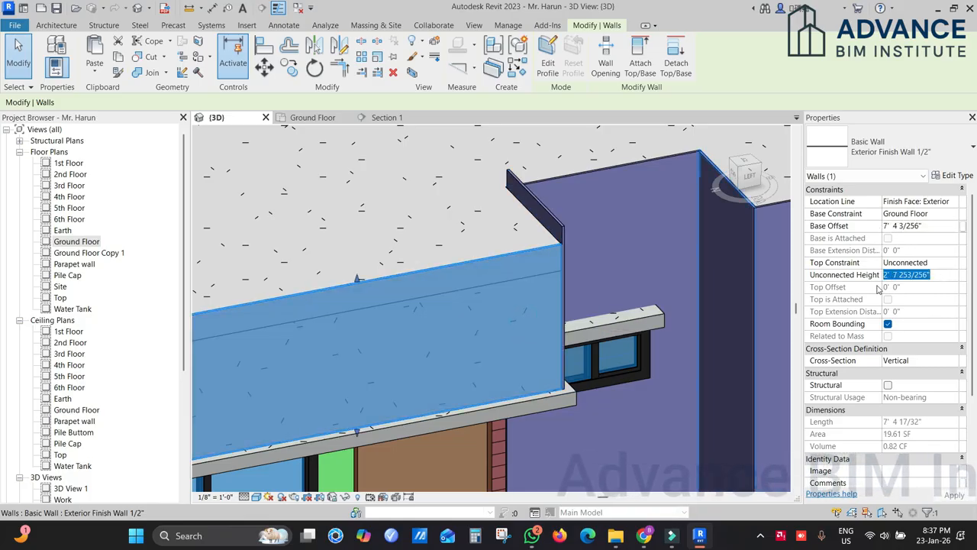
click(547, 223)
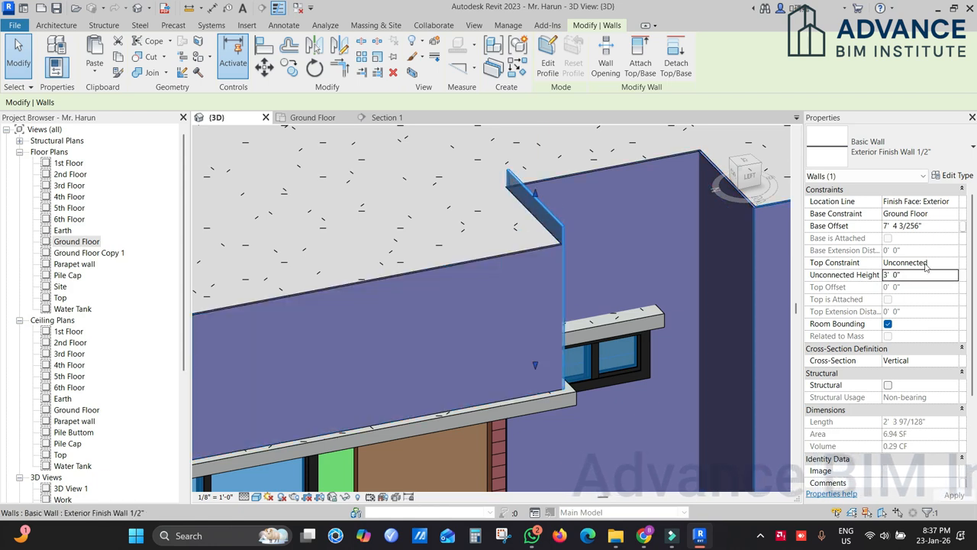
text(2' 7 253/256")
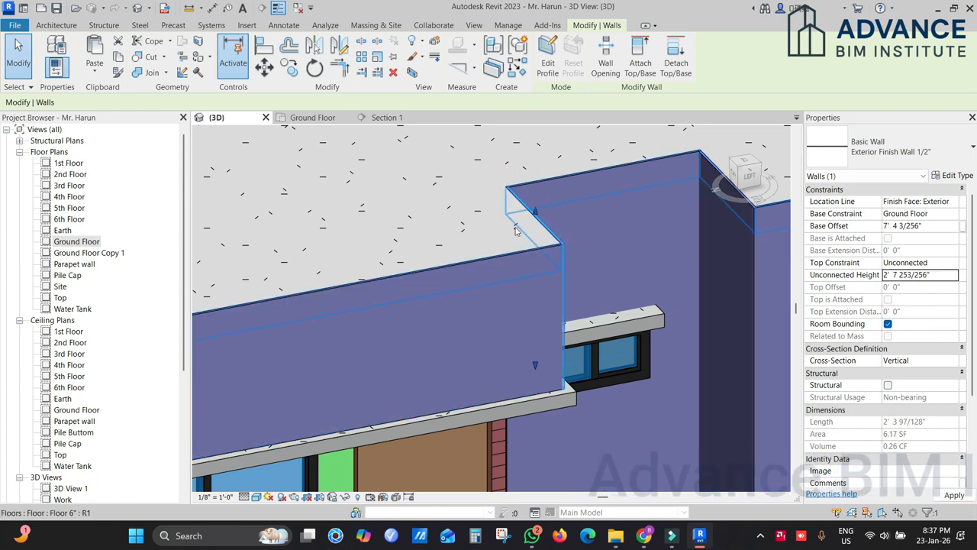
Step: Start detaching the top of the exterior finish wall around the window on the side adjacent to the veranda
scroll(521, 229, down, 3)
shift+middle_drag(557, 299, 538, 279)
click(261, 149)
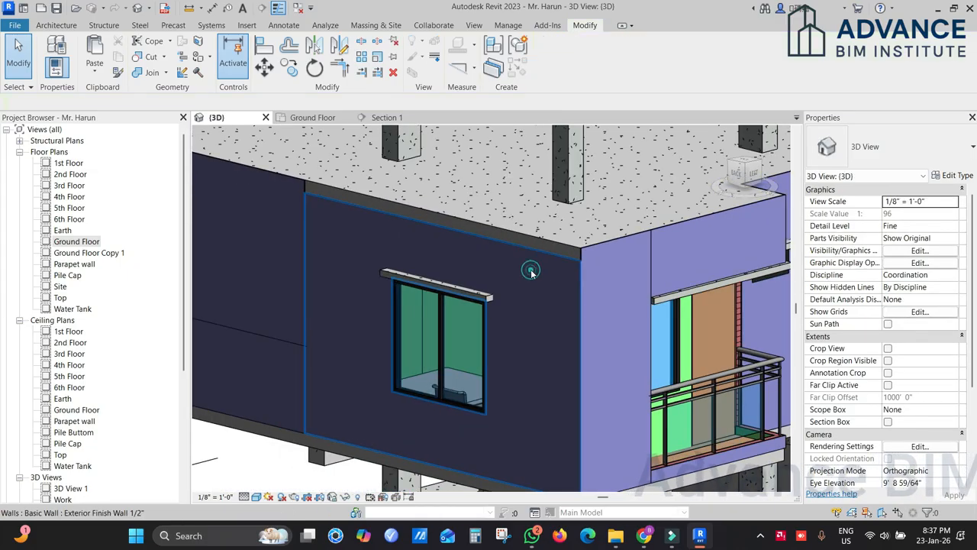
click(532, 273)
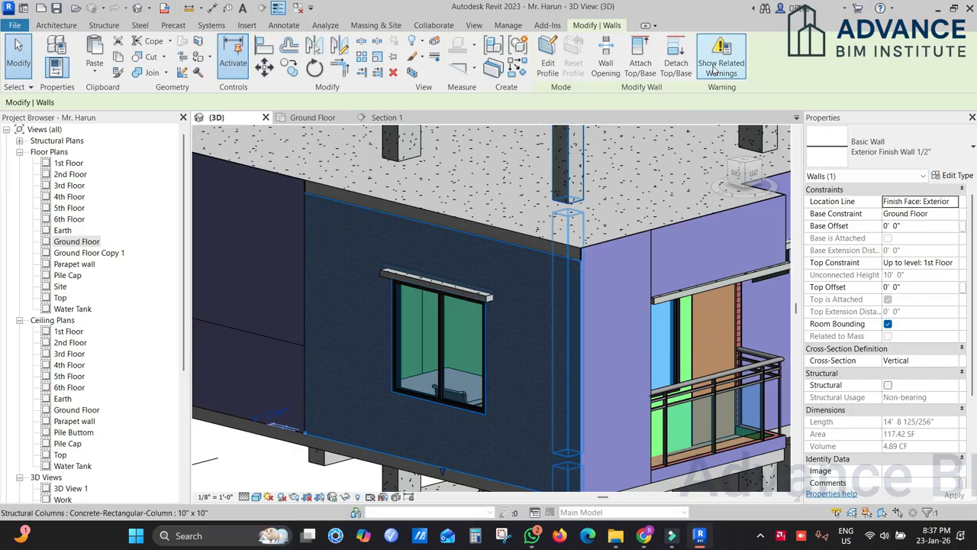
click(676, 62)
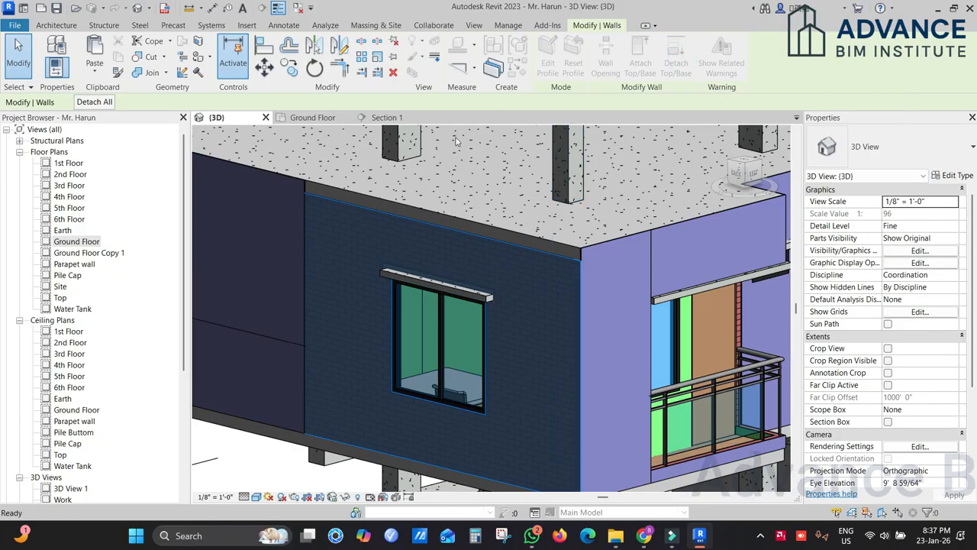
Step: Detach the exterior finish wall around the bedroom window from everything it is attached to
click(106, 104)
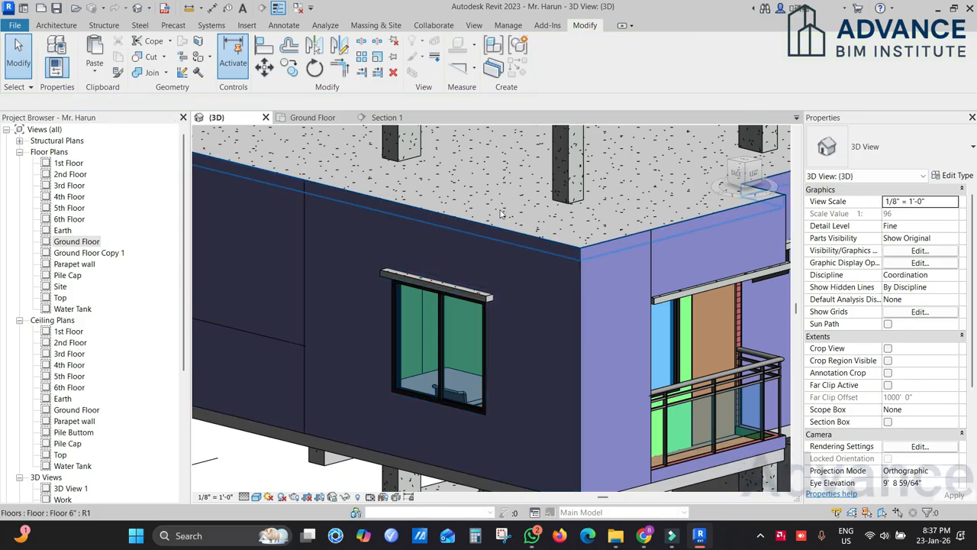
scroll(501, 214, down, 6)
scroll(518, 233, up, 2)
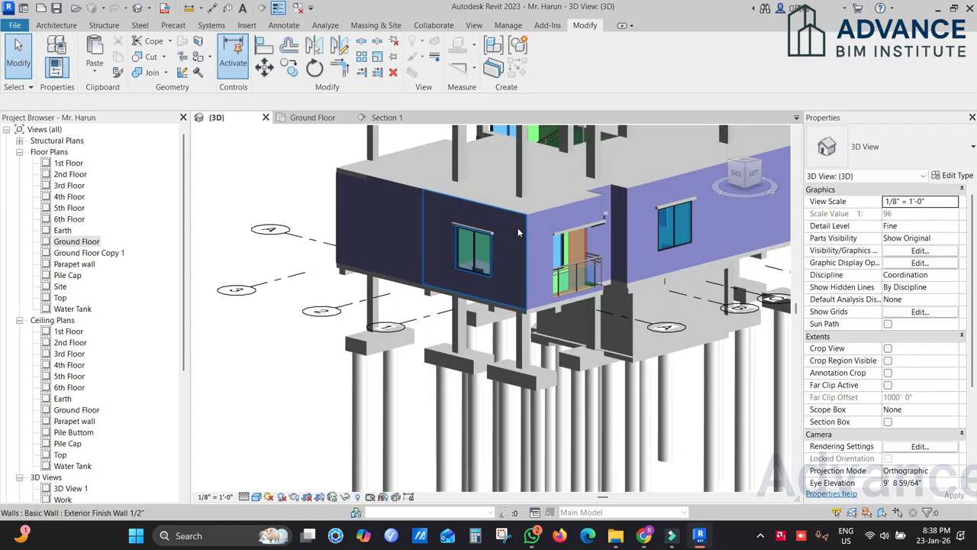
scroll(518, 233, up, 6)
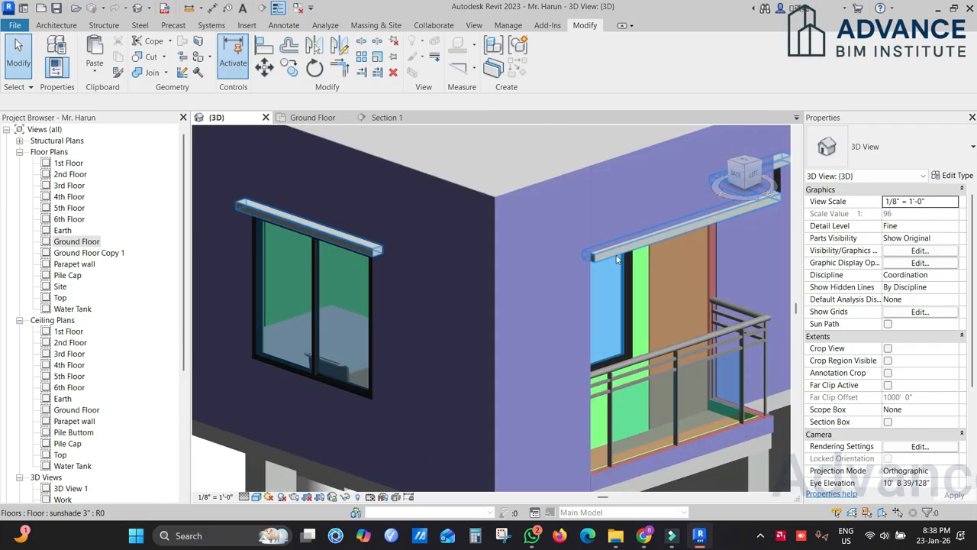
Step: Set the exterior finish wall across the back veranda to an Unconnected top constraint with a 6" unconnected height
click(616, 257)
scroll(616, 253, down, 3)
middle_drag(296, 184, 549, 280)
click(567, 343)
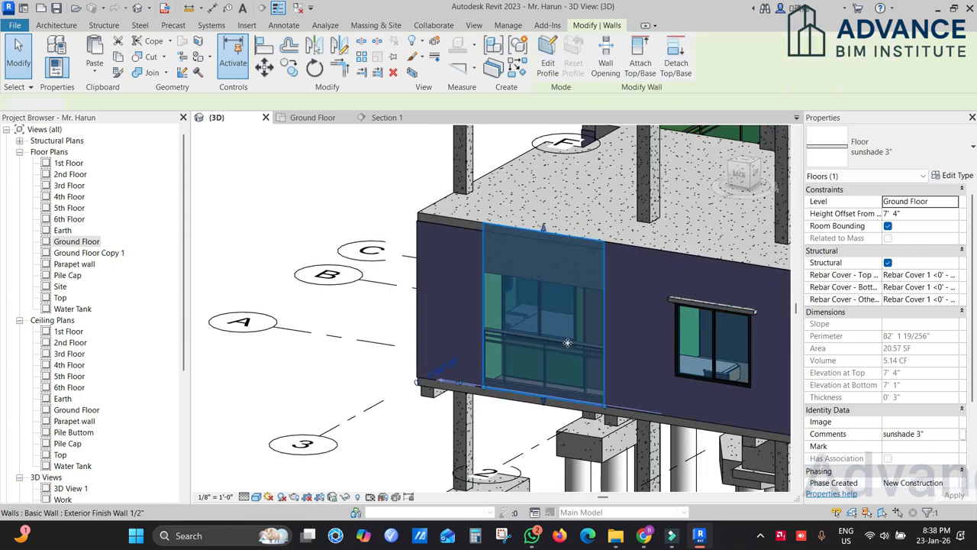
scroll(567, 343, up, 2)
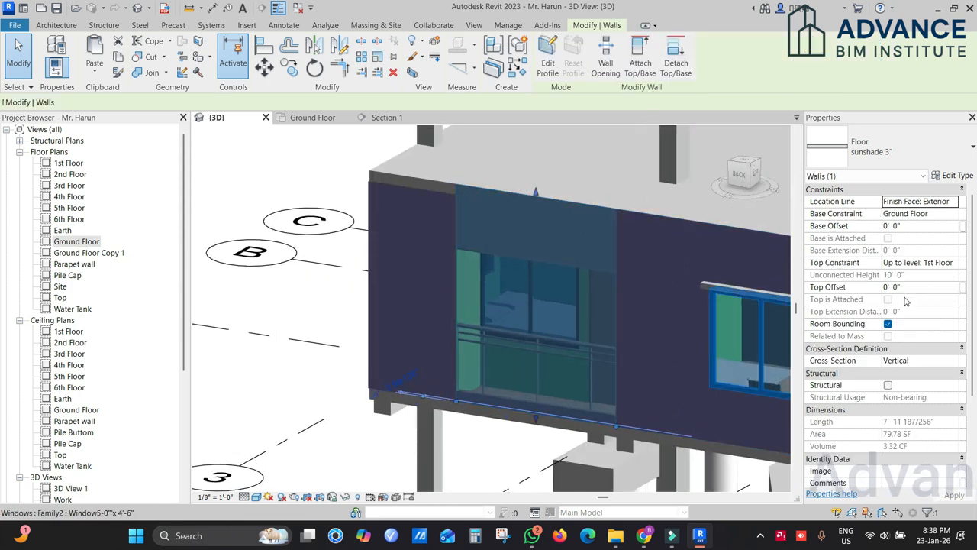
click(954, 263)
click(924, 274)
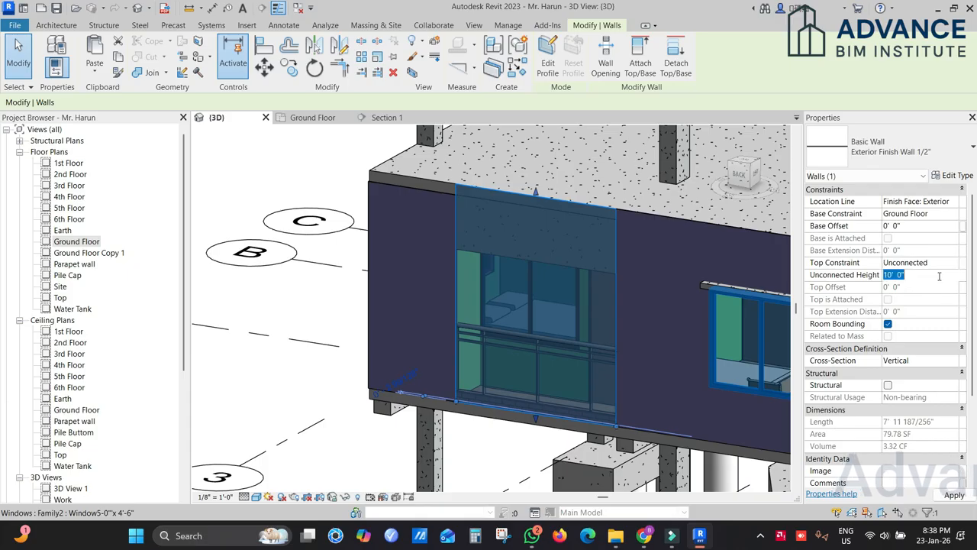
click(284, 153)
Step: Set the unconnected height of the 3" drop wall above the back veranda to 2' 7 253/256"
scroll(591, 389, up, 1)
shift+middle_drag(590, 416, 580, 386)
middle_drag(478, 306, 319, 343)
scroll(319, 345, down, 2)
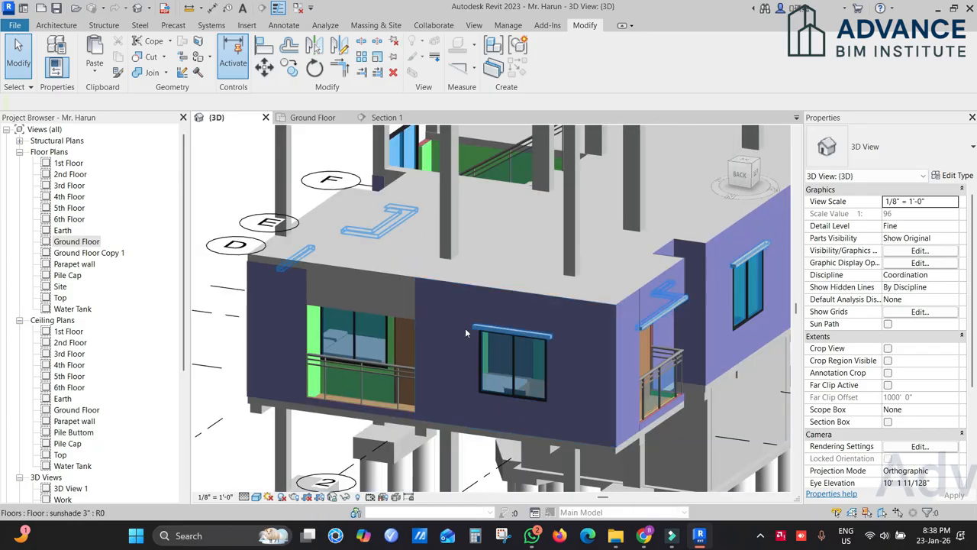
click(397, 314)
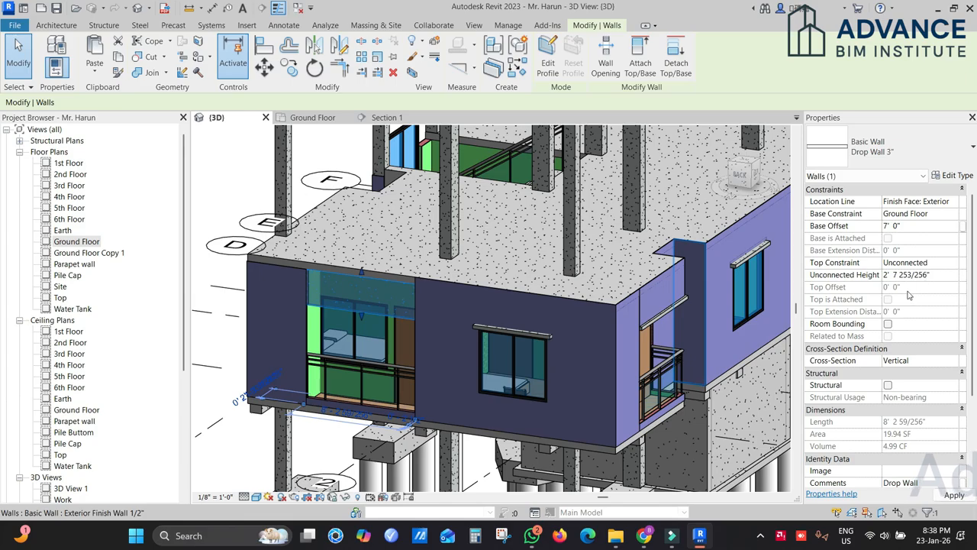
shift+middle_drag(425, 315, 719, 309)
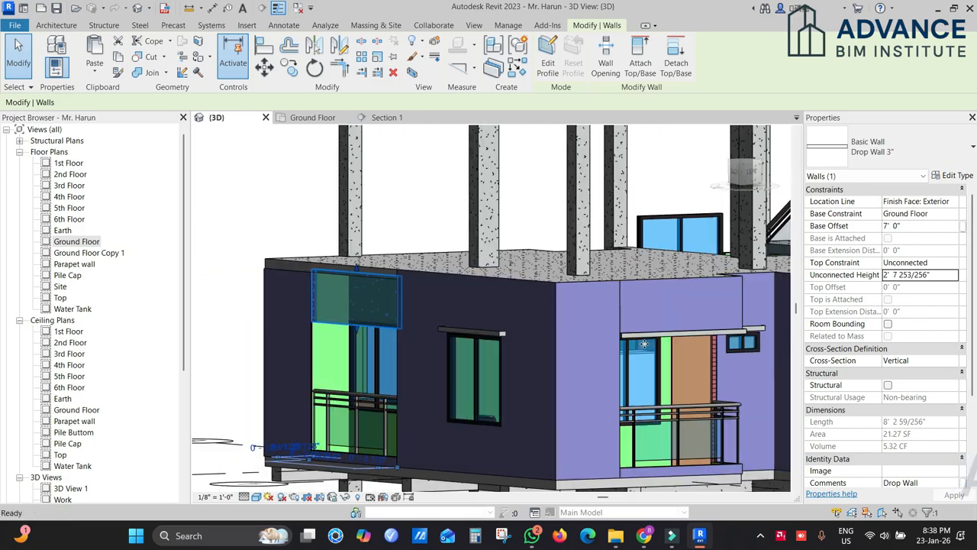
Step: Set the back veranda drop wall's base offset to 7' 4 3/256", matching the finish wall above the side veranda
click(707, 311)
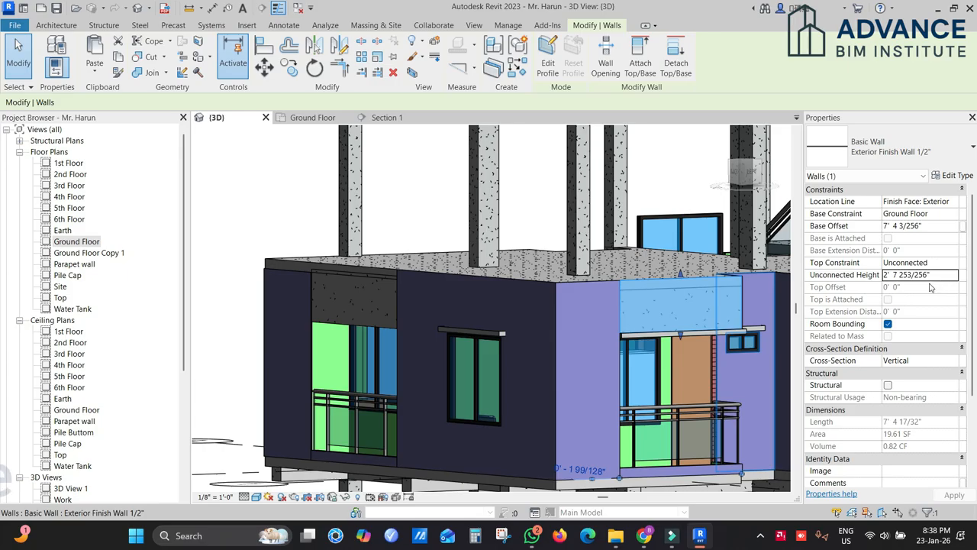
click(382, 309)
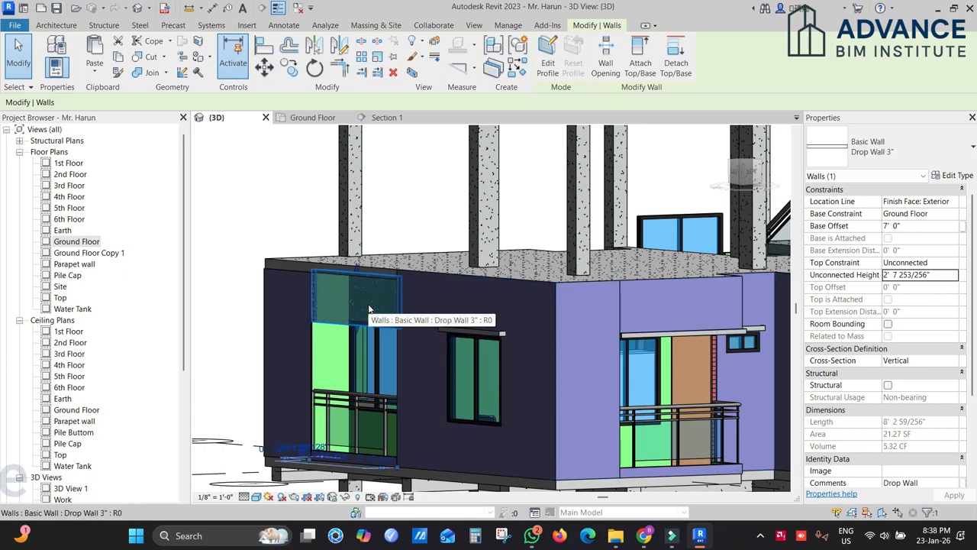
shift+middle_drag(385, 318, 936, 257)
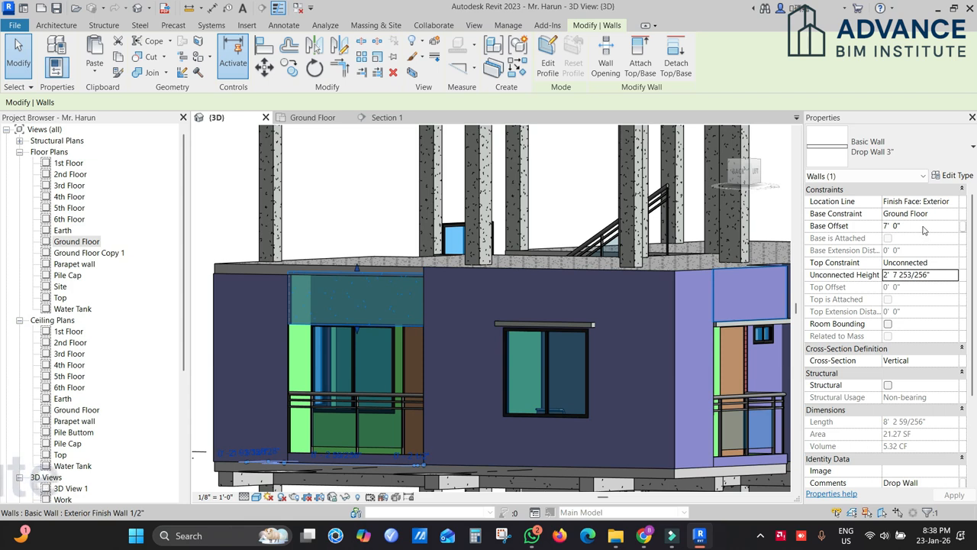
middle_drag(622, 356, 482, 311)
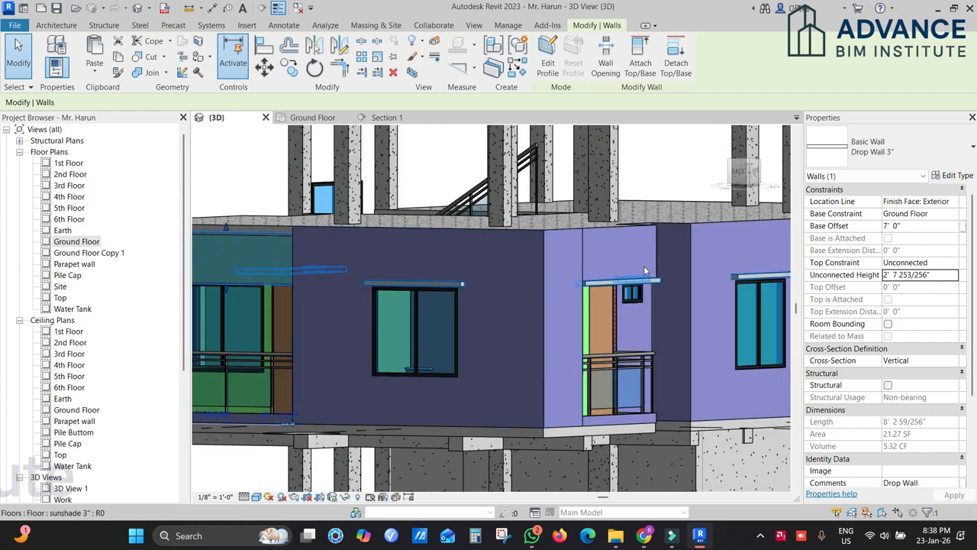
click(644, 271)
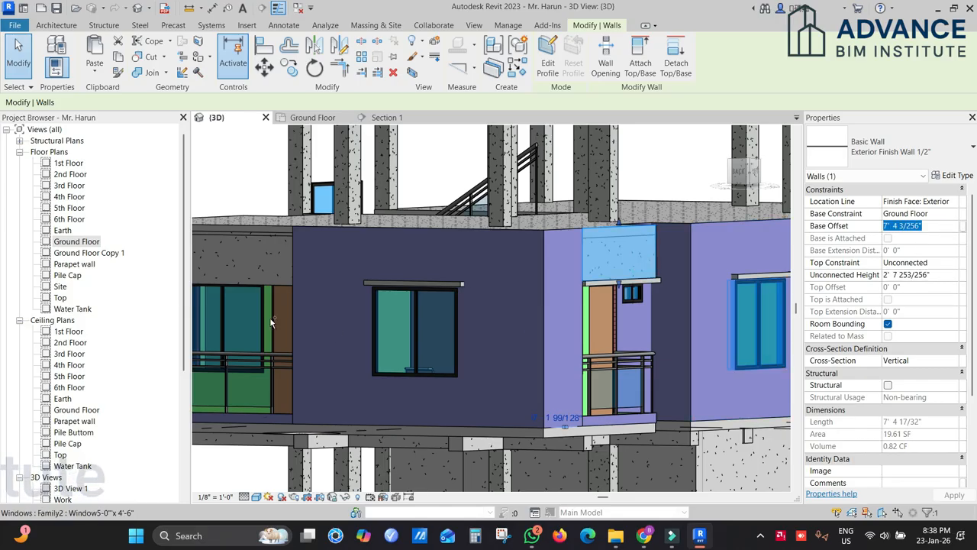
click(258, 267)
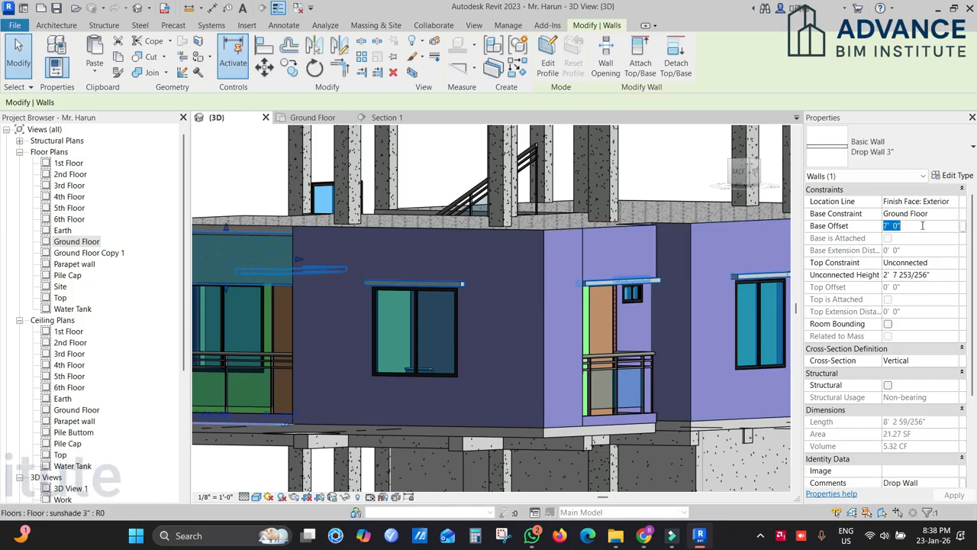
Step: Pull the top of the back veranda drop wall down below the slab, making it about 1' 9 3/4" high
middle_drag(491, 369, 634, 392)
shift+middle_drag(438, 312, 451, 343)
scroll(383, 263, up, 3)
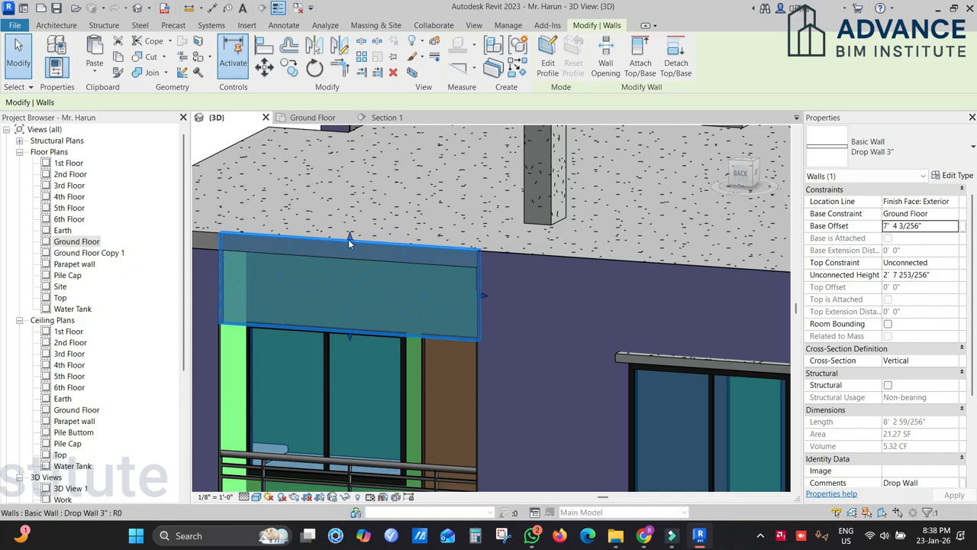
drag(348, 256, 351, 269)
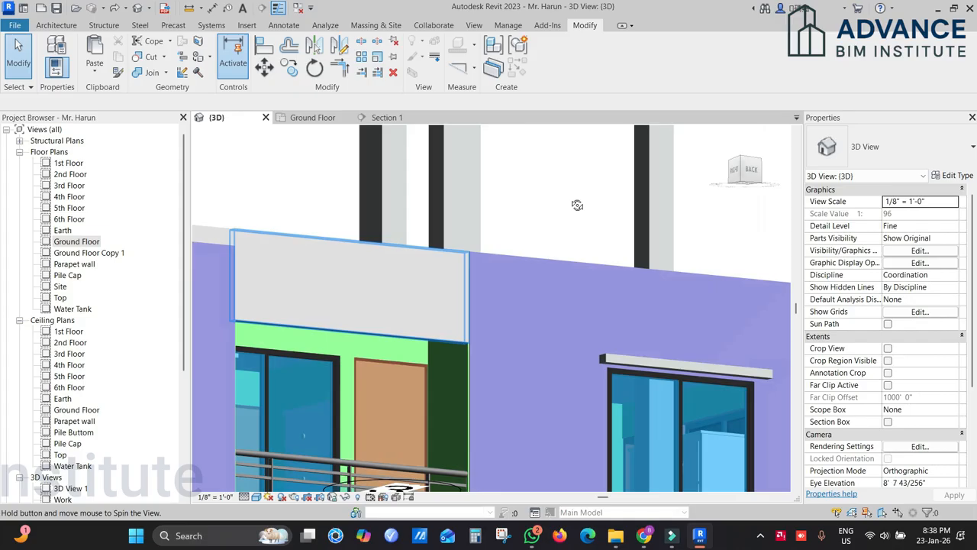
scroll(349, 245, up, 3)
click(349, 244)
drag(349, 245, 348, 282)
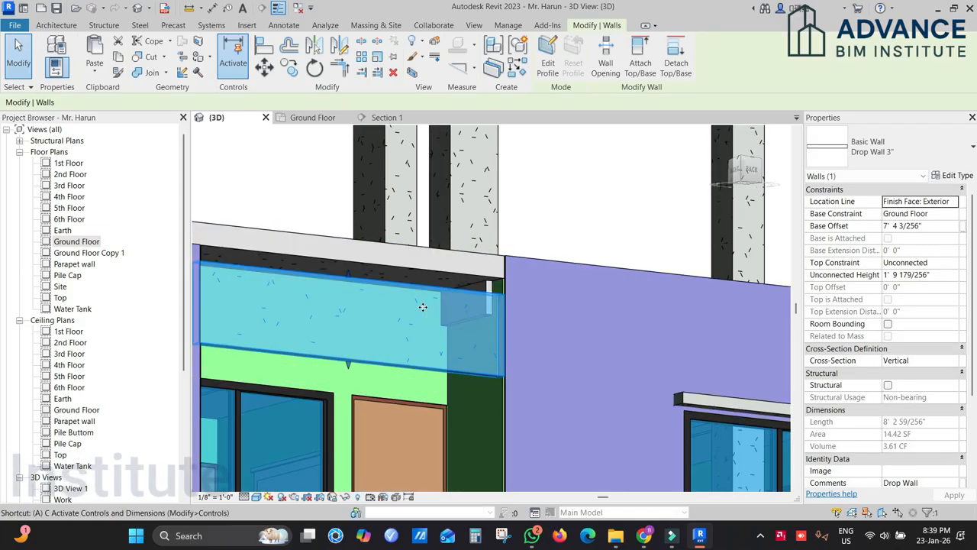
Step: Align the top face of the drop wall with the underside of the floor slab
key(l)
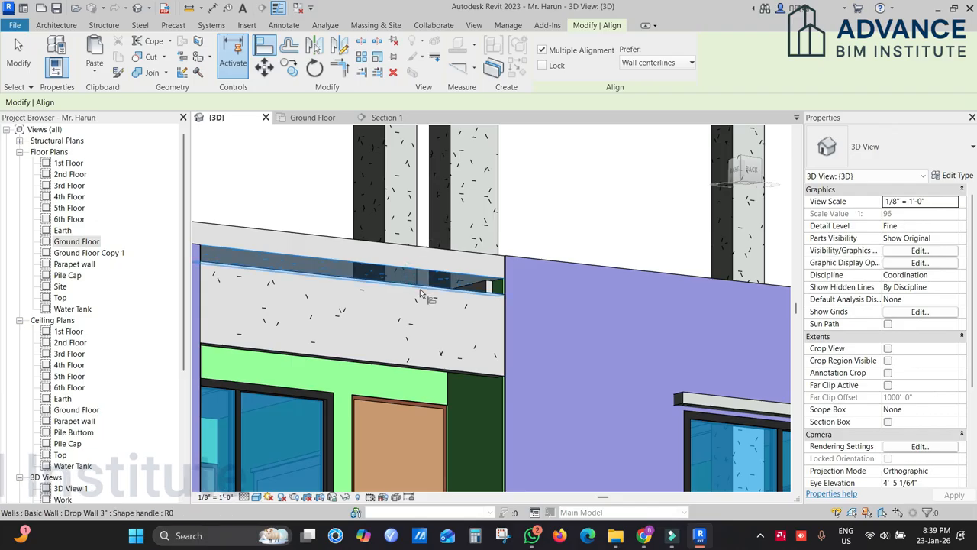
click(420, 292)
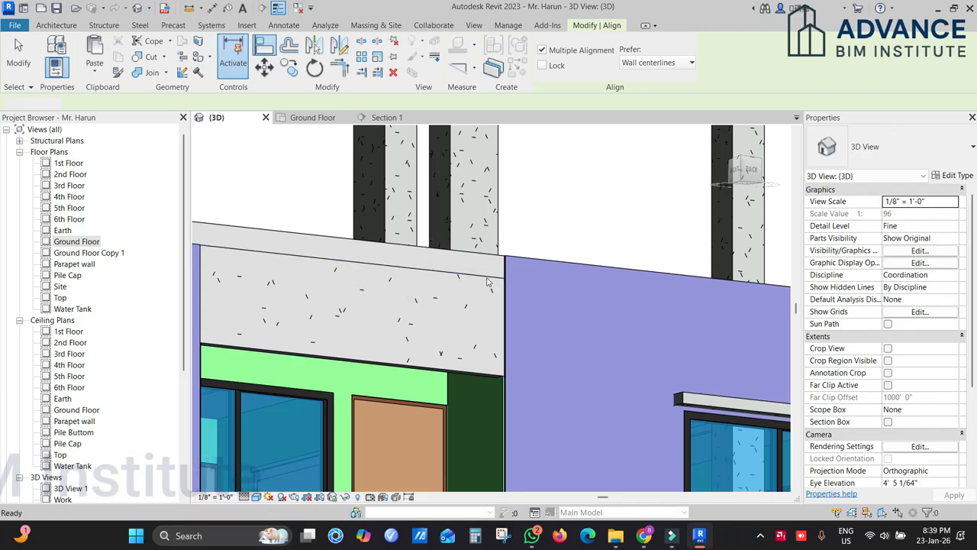
key(Escape)
key(Escape)
Step: Copy the 6" high exterior finish wall below the back veranda railing and paste it aligned to the same place
click(440, 336)
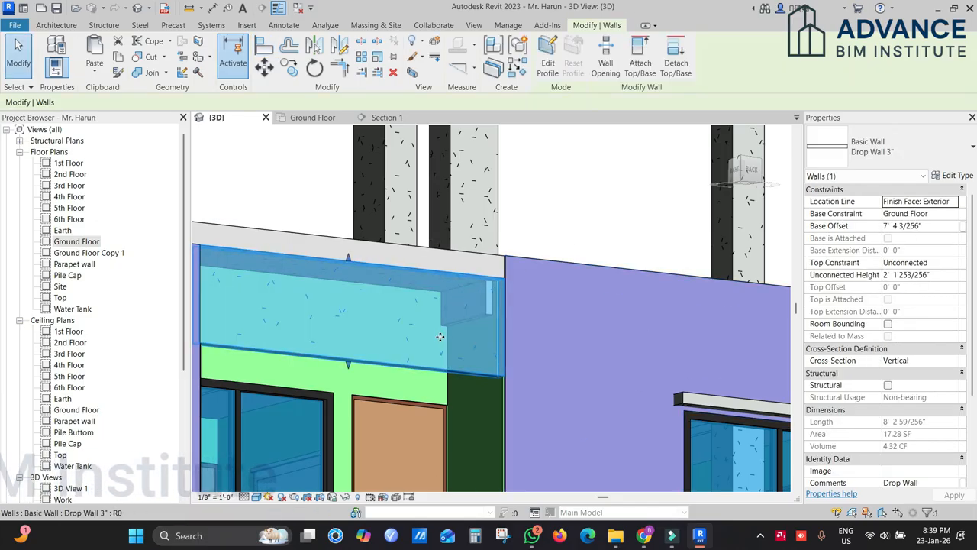
scroll(441, 336, down, 2)
shift+middle_drag(435, 375, 406, 439)
middle_drag(461, 288, 499, 148)
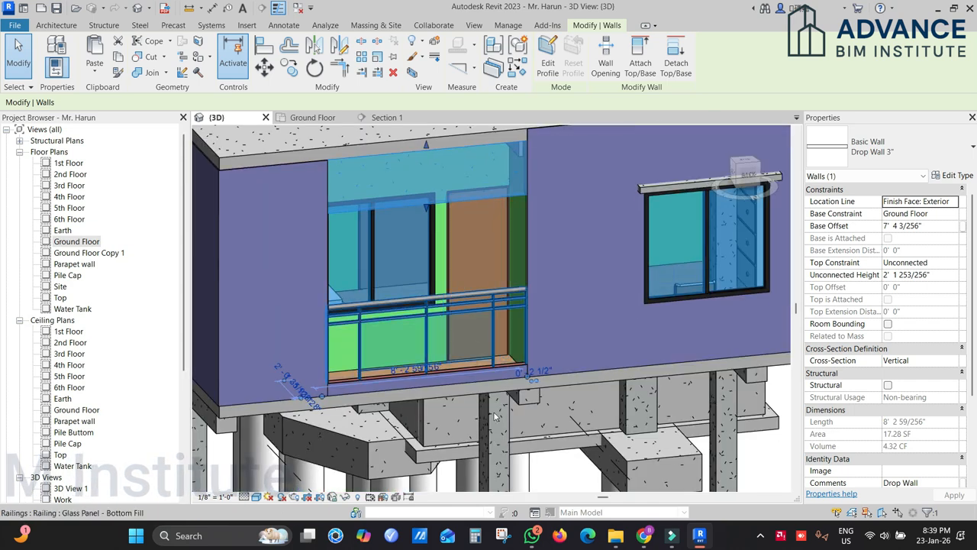
scroll(495, 416, up, 2)
click(478, 361)
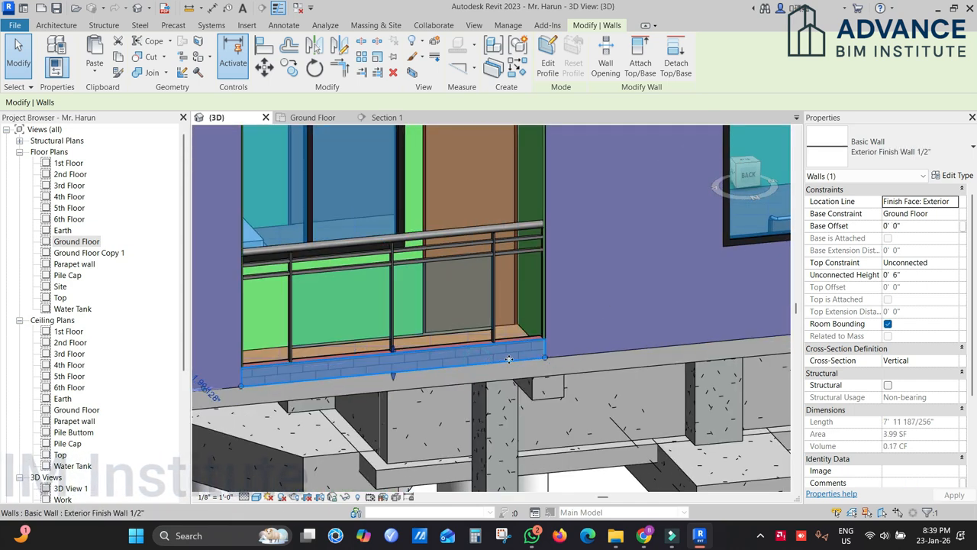
scroll(506, 353, down, 2)
middle_drag(564, 311, 519, 380)
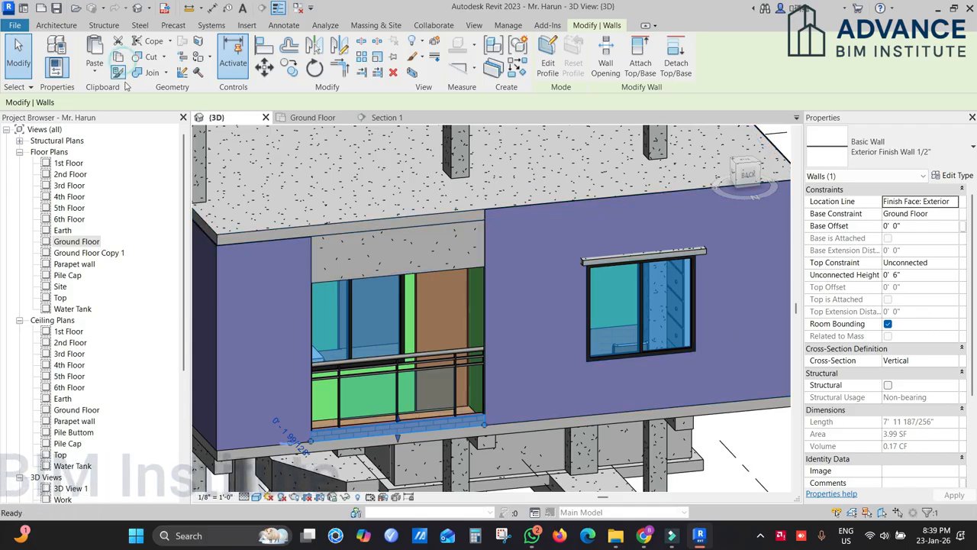
click(93, 75)
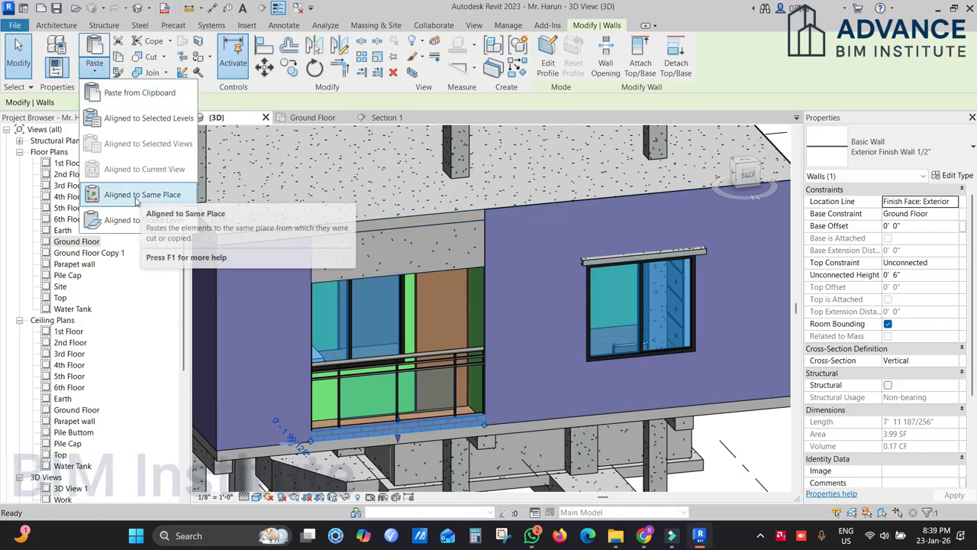
click(165, 197)
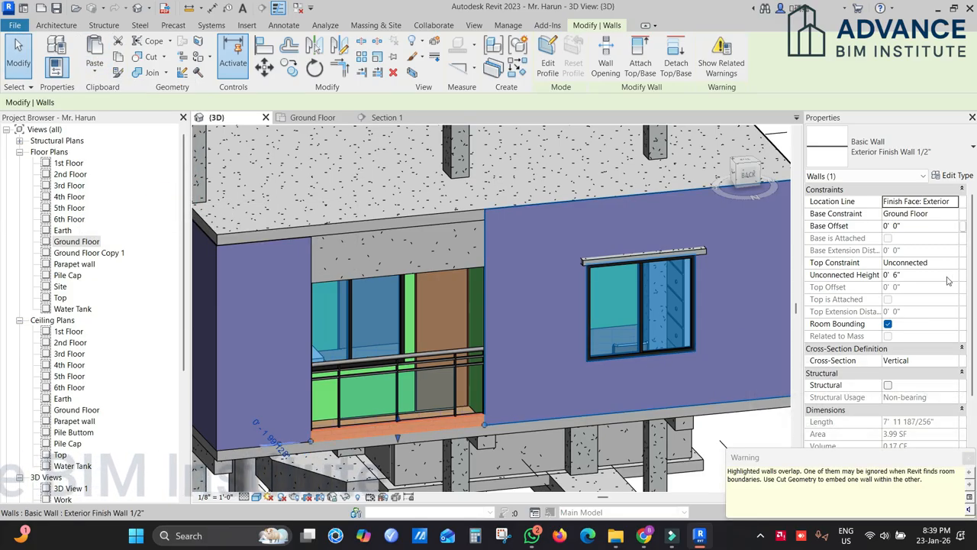
Step: Set the copied finish wall's base offset to 7' 4 3/256" and match its unconnected height to the finish wall above the side veranda
click(928, 227)
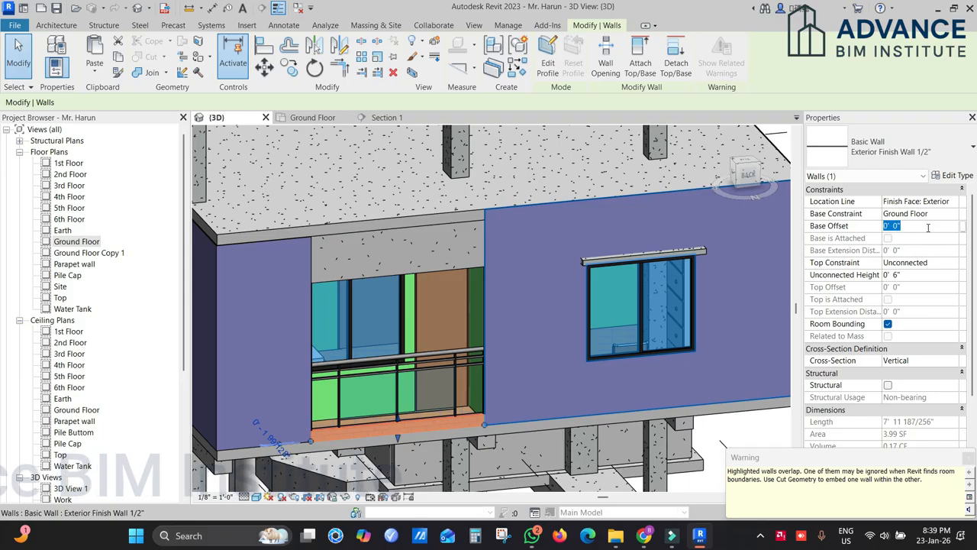
key(Return)
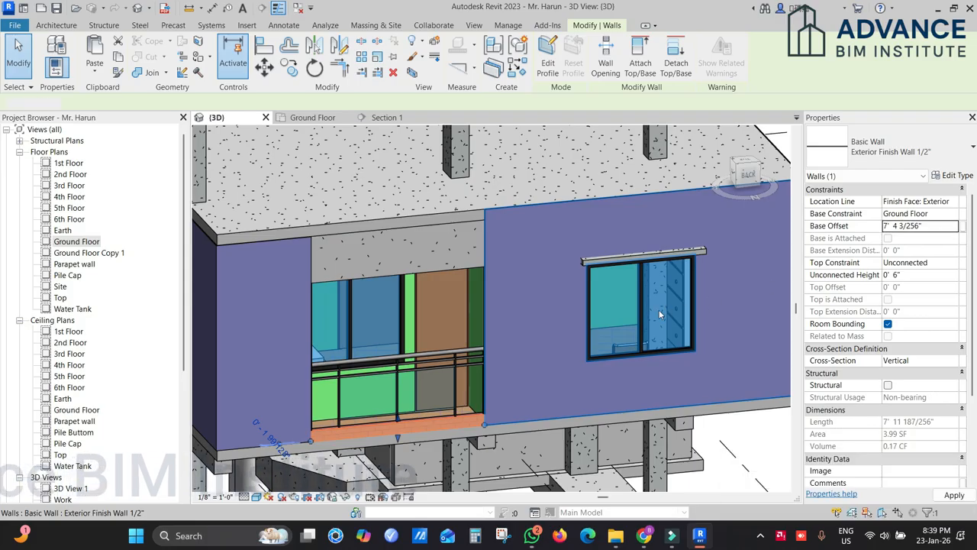
middle_drag(650, 320, 633, 309)
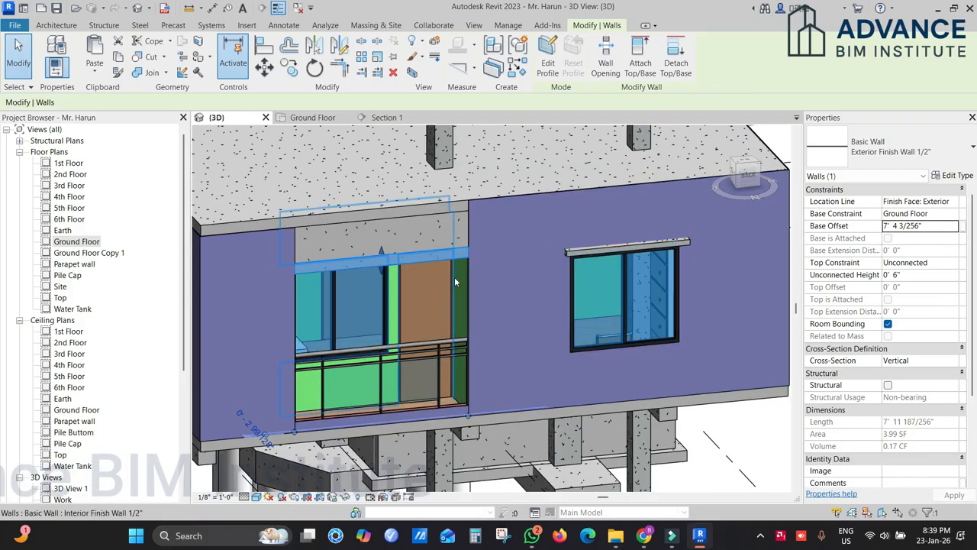
shift+middle_drag(455, 282, 483, 311)
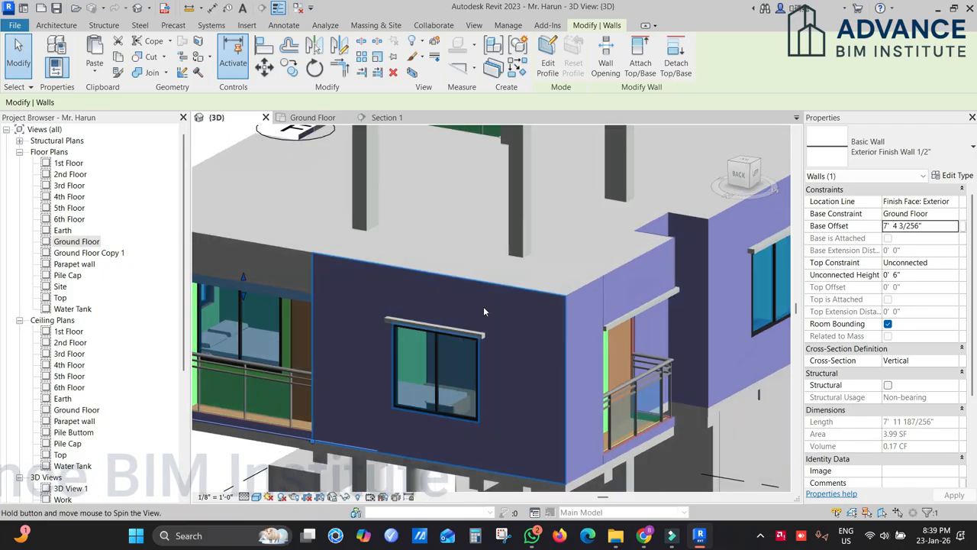
click(656, 287)
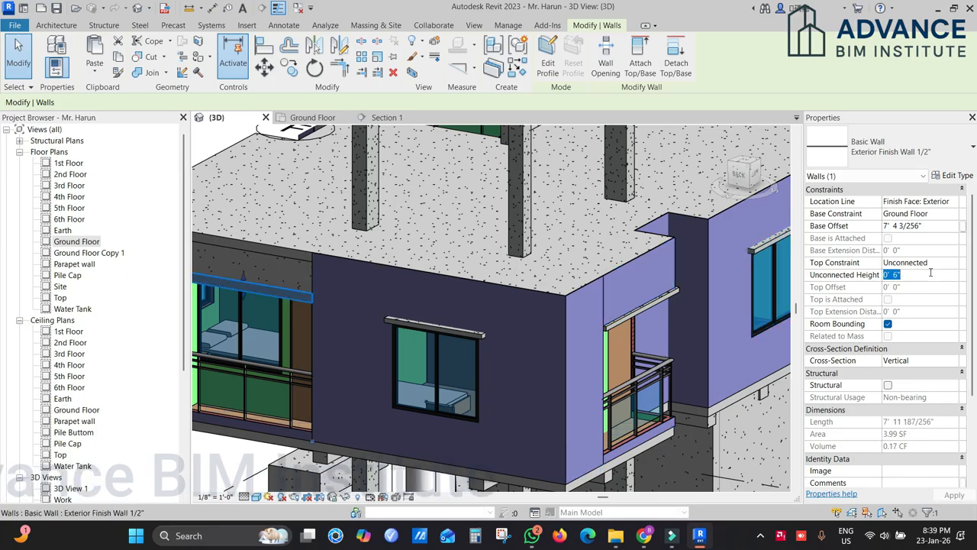
shift+middle_drag(672, 313, 362, 173)
click(718, 394)
Step: Select the 3" sunshade floor and open its boundary for editing in the Ground Floor plan
click(600, 288)
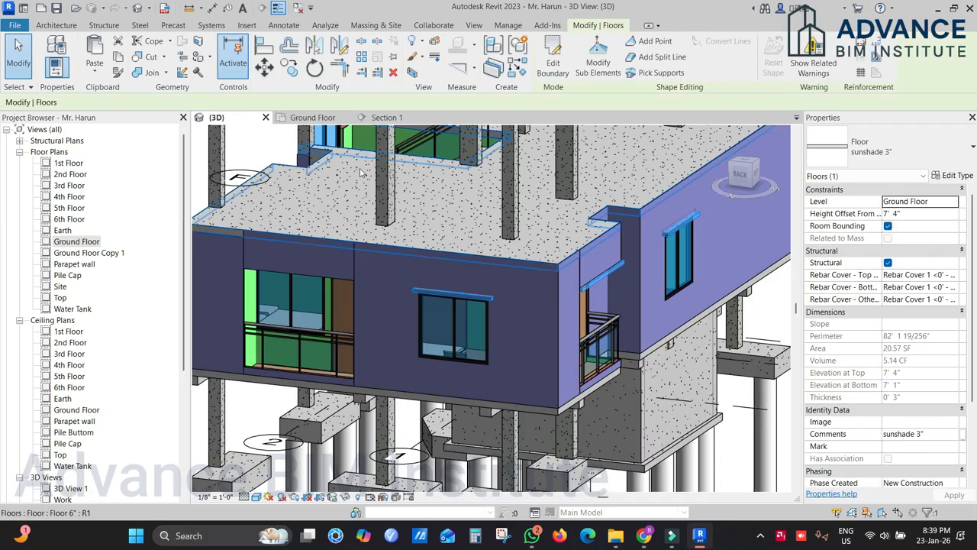
click(313, 116)
click(551, 64)
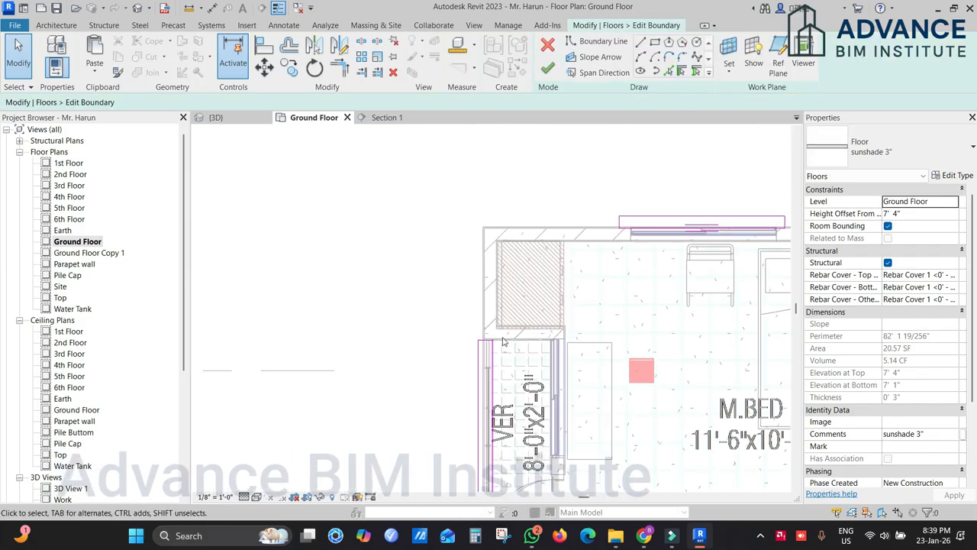
Step: Copy two sunshade boundary lines from the master bedroom side to the outer wall of the other 8'-0"x2'-0" veranda
middle_drag(626, 257, 539, 143)
middle_drag(422, 408, 441, 344)
drag(436, 390, 435, 392)
click(290, 67)
scroll(430, 331, up, 2)
scroll(493, 405, up, 2)
click(495, 410)
scroll(557, 352, down, 3)
middle_drag(656, 304, 316, 447)
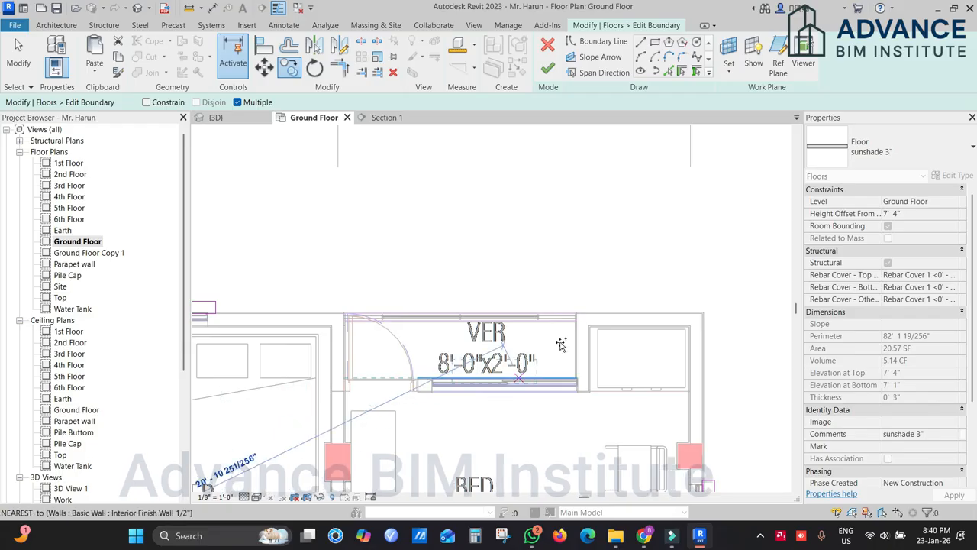
scroll(554, 324, up, 5)
click(555, 313)
key(Escape)
key(Escape)
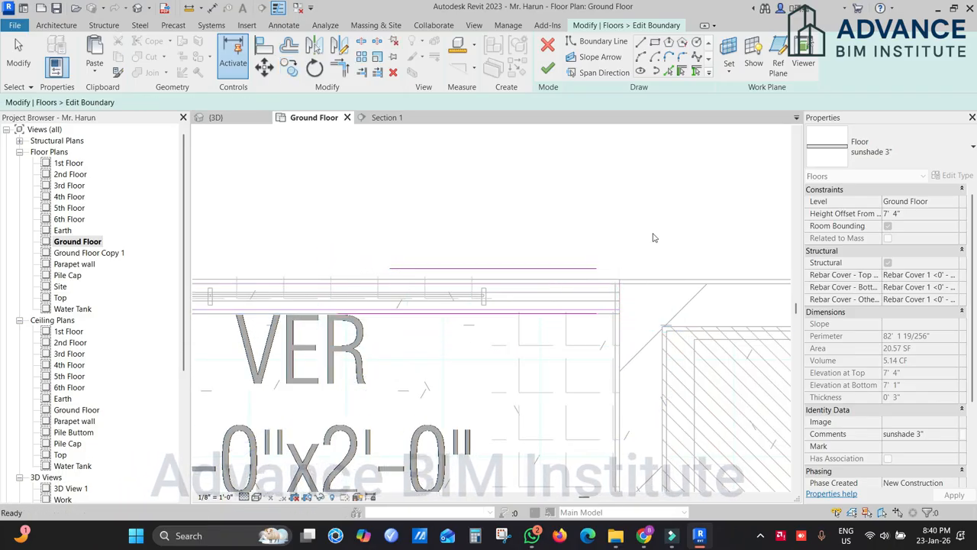
Step: Use Pick Lines to add a sunshade boundary line at each end of the 8'-0"x2'-0" veranda's outer wall
click(669, 70)
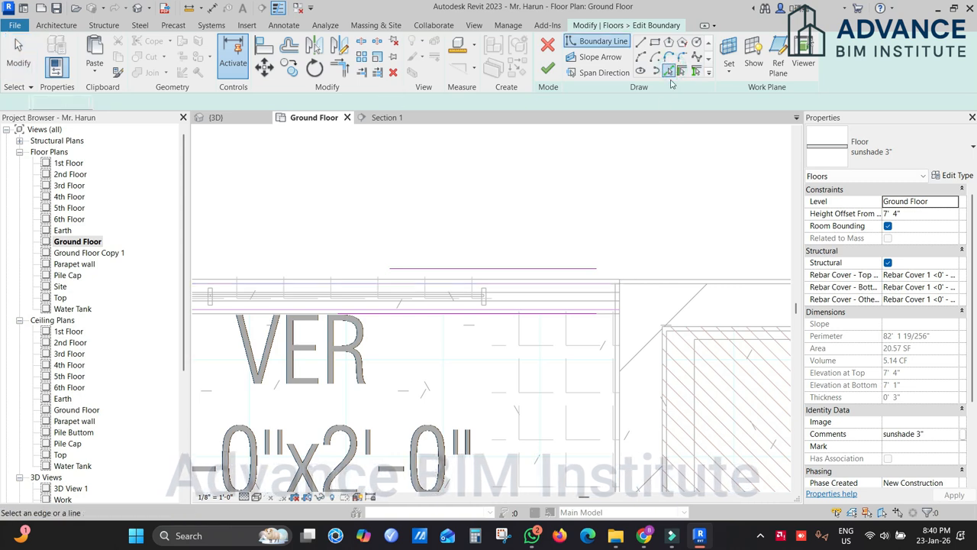
scroll(617, 290, up, 1)
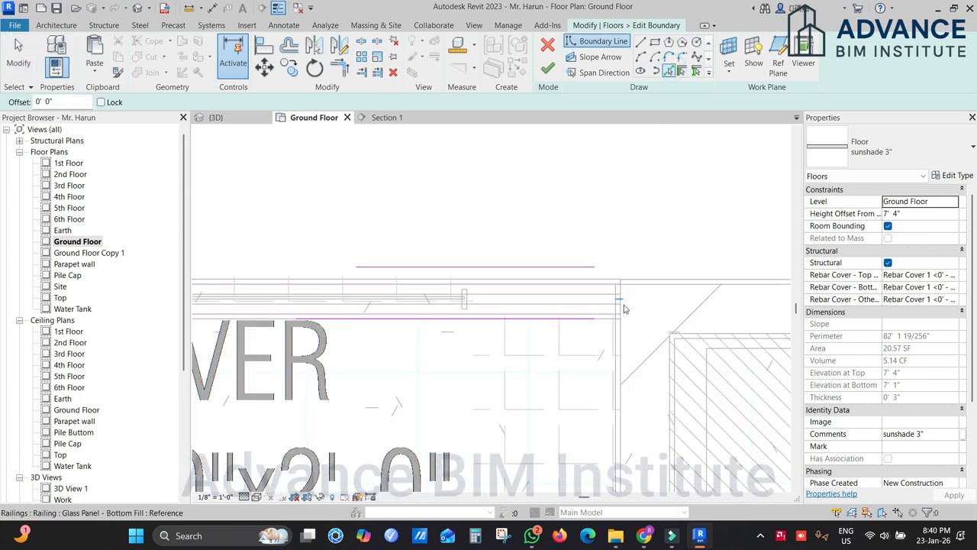
scroll(622, 298, up, 1)
scroll(619, 307, up, 1)
scroll(649, 284, down, 4)
scroll(401, 278, up, 3)
scroll(355, 284, up, 1)
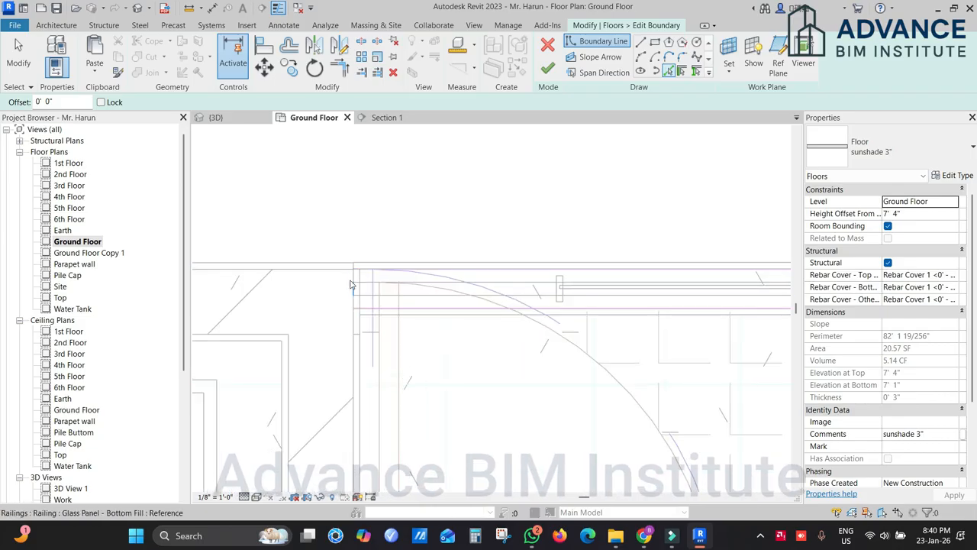
key(Escape)
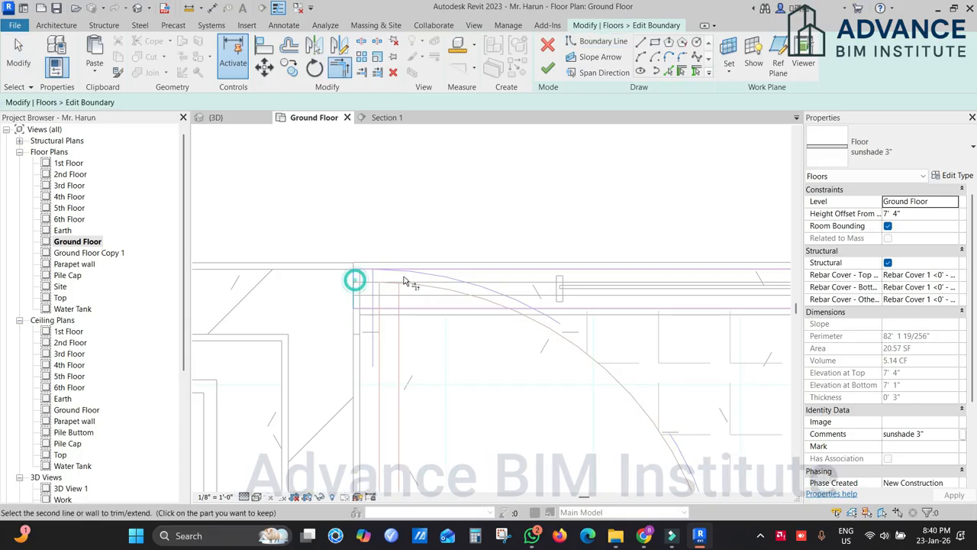
Step: Trim the veranda sunshade's long boundary lines to both end lines to form a closed rectangle
scroll(405, 283, down, 3)
click(764, 269)
click(248, 285)
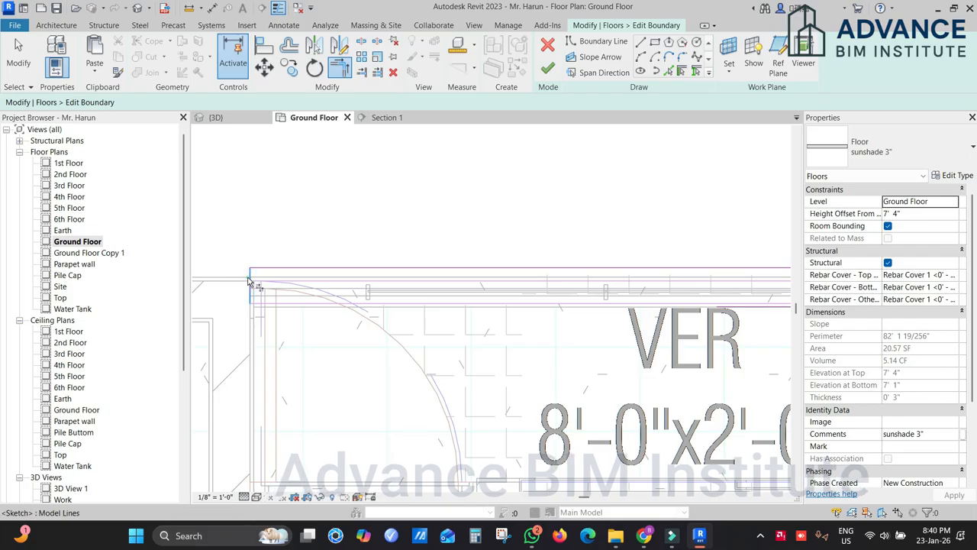
middle_drag(787, 308, 547, 312)
click(571, 306)
click(729, 289)
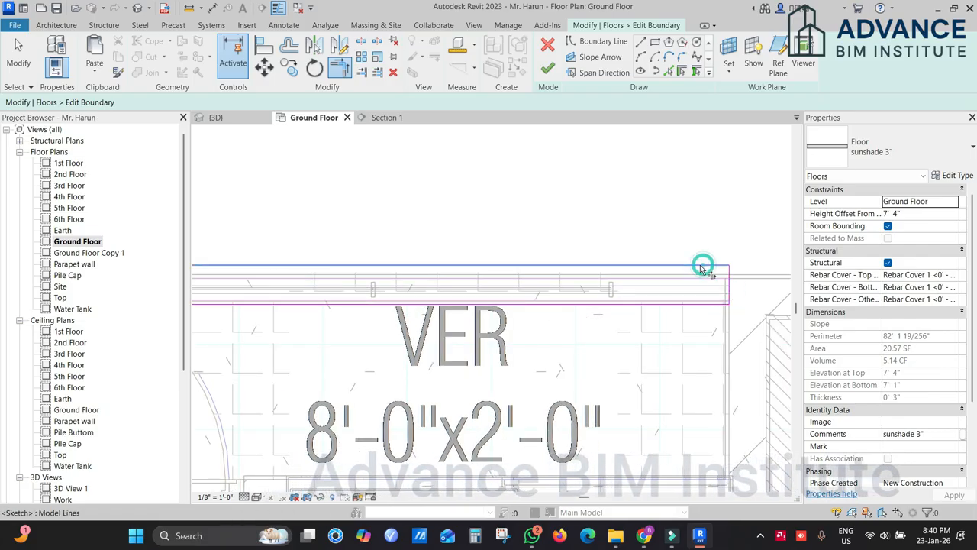
scroll(714, 273, down, 2)
Step: Finish the sunshade boundary edit and save the project
key(Escape)
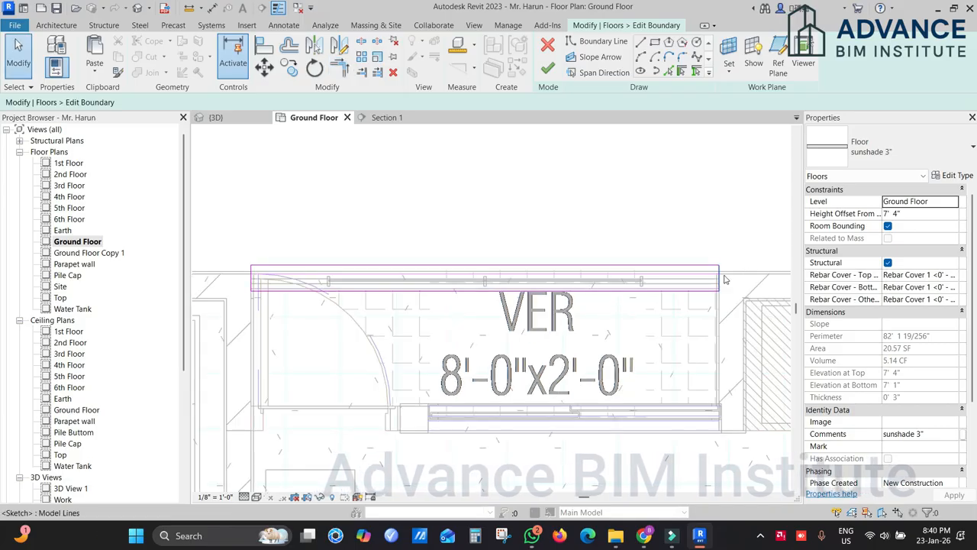
click(554, 71)
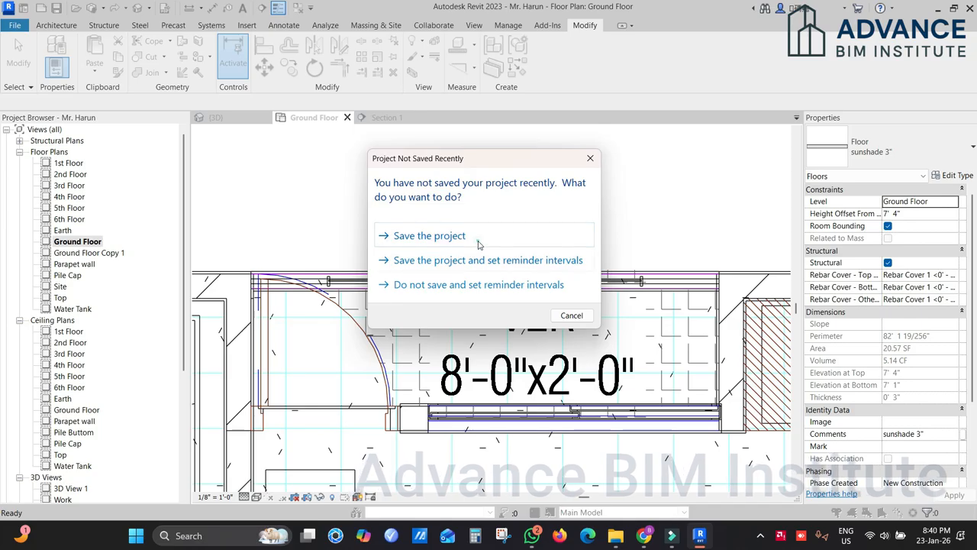
click(479, 243)
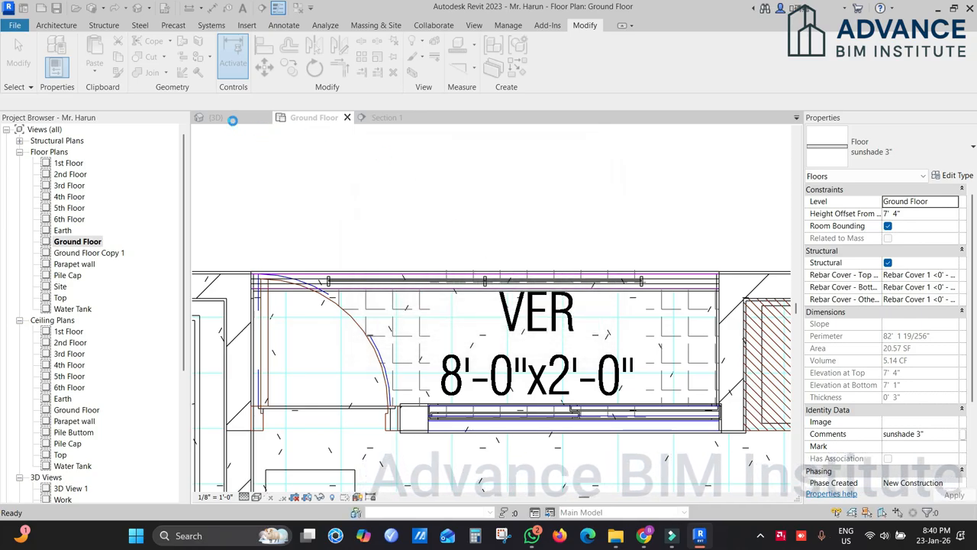
Step: In the 3D view, detach the exterior finish wall beside the back veranda and the adjoining right-side finish wall from everything they are attached to
click(229, 118)
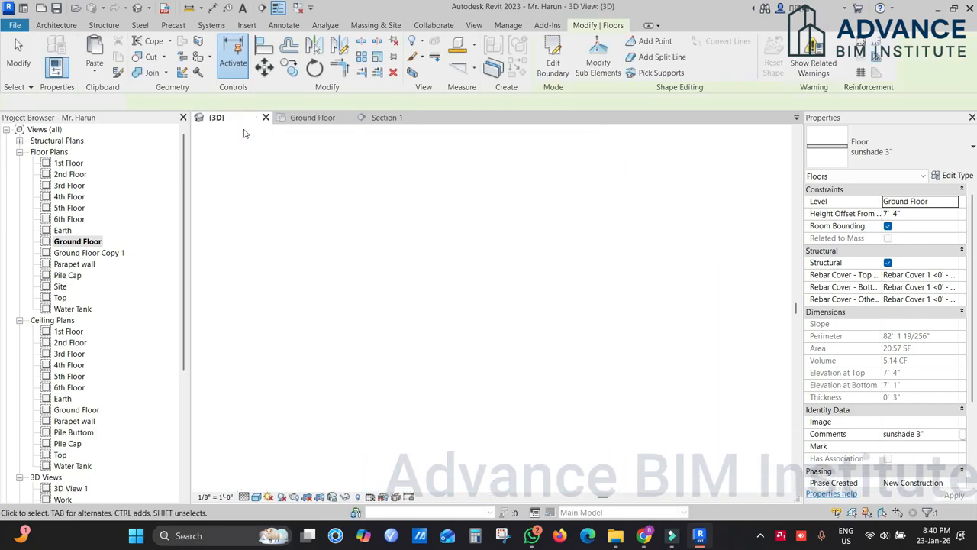
middle_drag(438, 260, 521, 261)
click(228, 191)
scroll(391, 287, up, 1)
scroll(412, 300, up, 4)
scroll(458, 283, down, 2)
shift+middle_drag(429, 304, 489, 255)
click(304, 273)
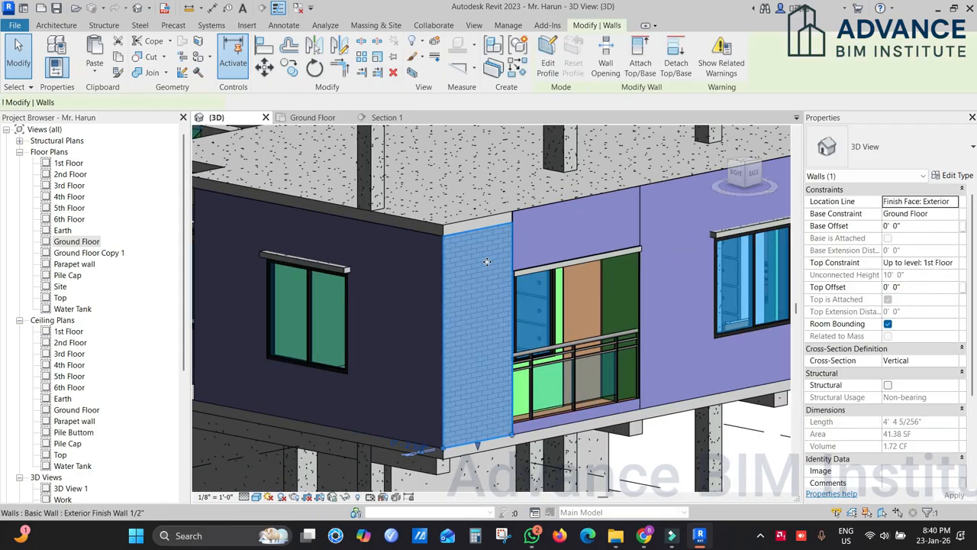
ctrl+click(425, 263)
middle_drag(425, 263, 491, 239)
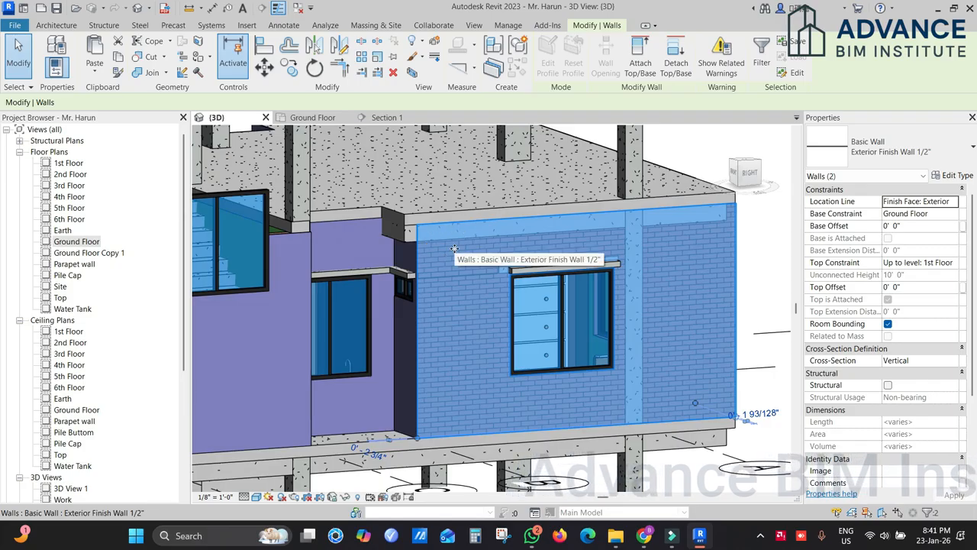
click(676, 67)
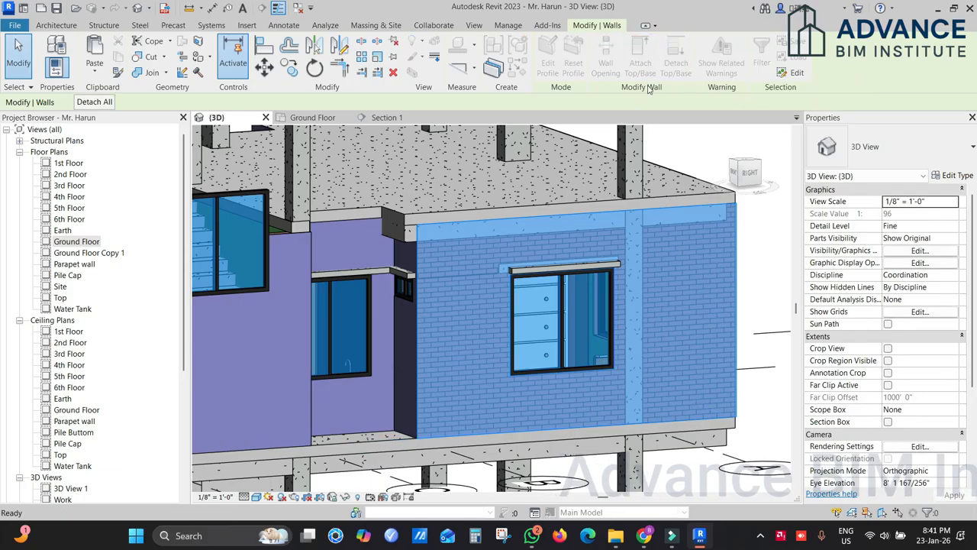
click(92, 105)
Step: Detach the recessed exterior finish wall around the kitchen window from all its attached elements
mouse_move(726, 245)
middle_down()
mouse_move(661, 272)
mouse_move(524, 287)
middle_up()
click(653, 267)
click(352, 275)
shift+middle_drag(351, 275, 319, 324)
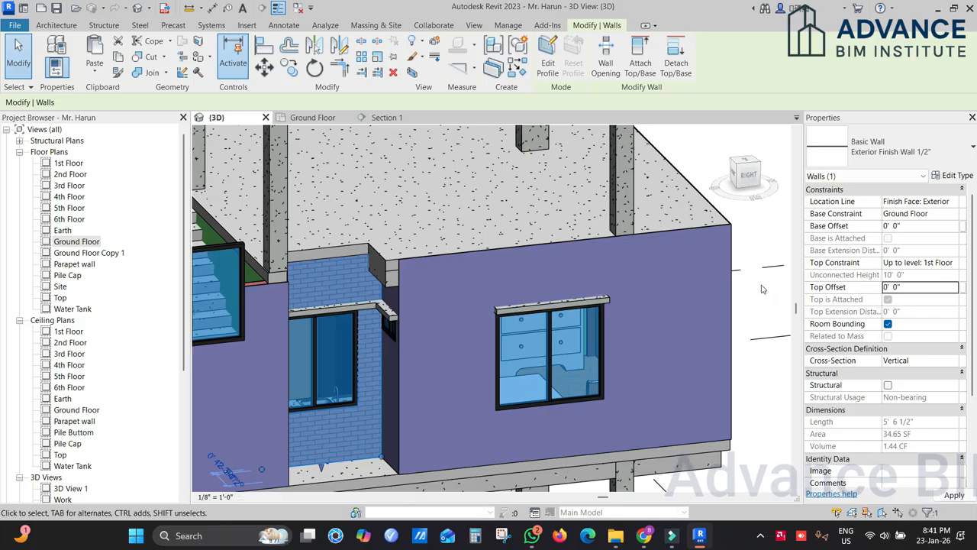
scroll(344, 251, up, 2)
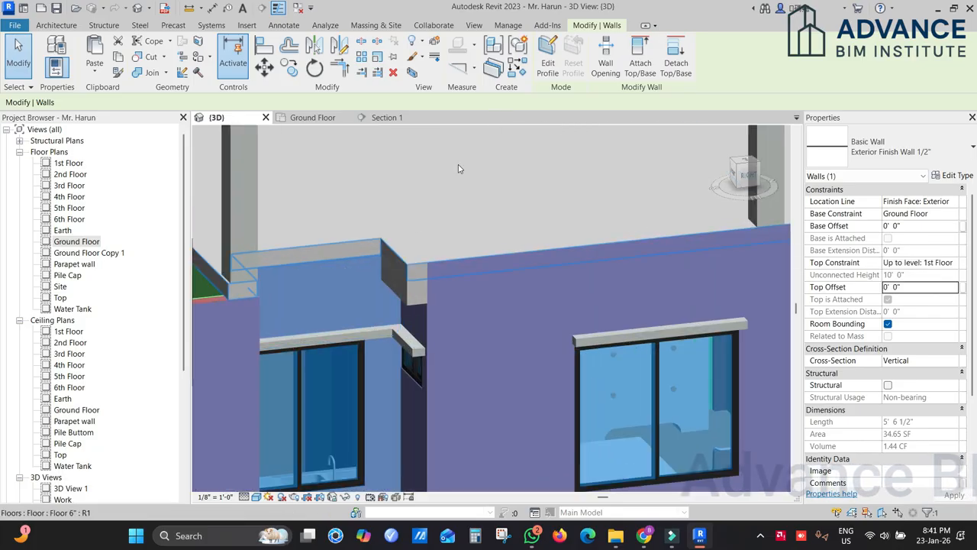
click(676, 61)
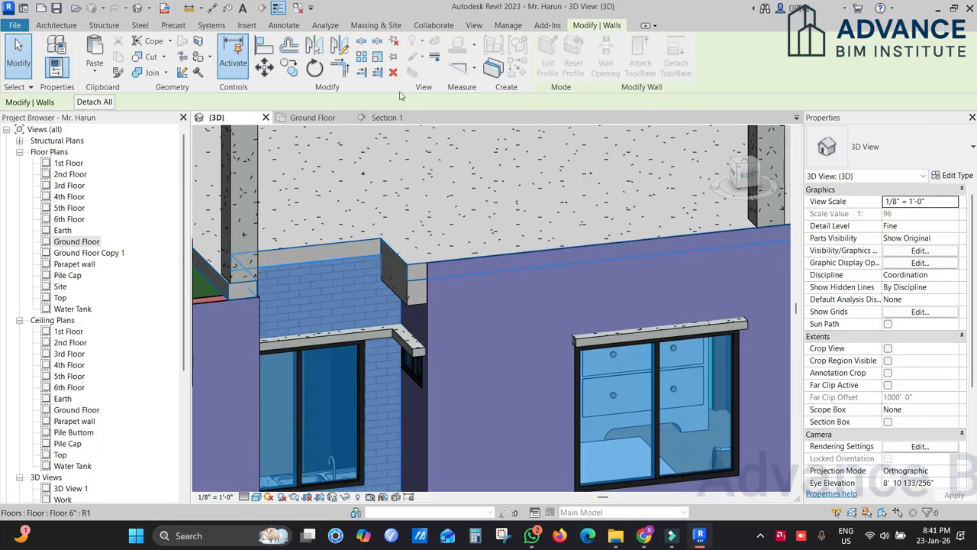
click(94, 101)
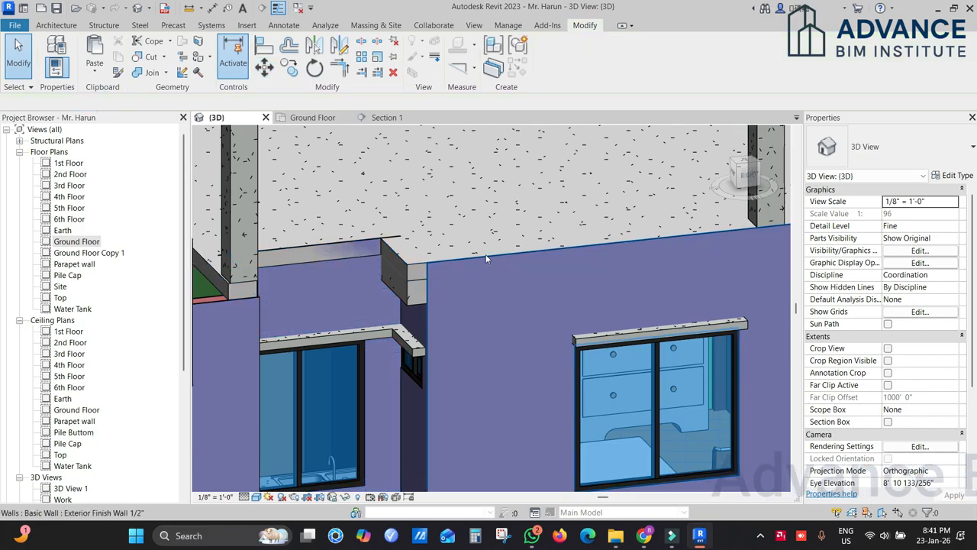
Step: Select the 6" 1st Floor slab and open its boundary for editing in the Ground Floor plan
shift+middle_drag(340, 267, 387, 258)
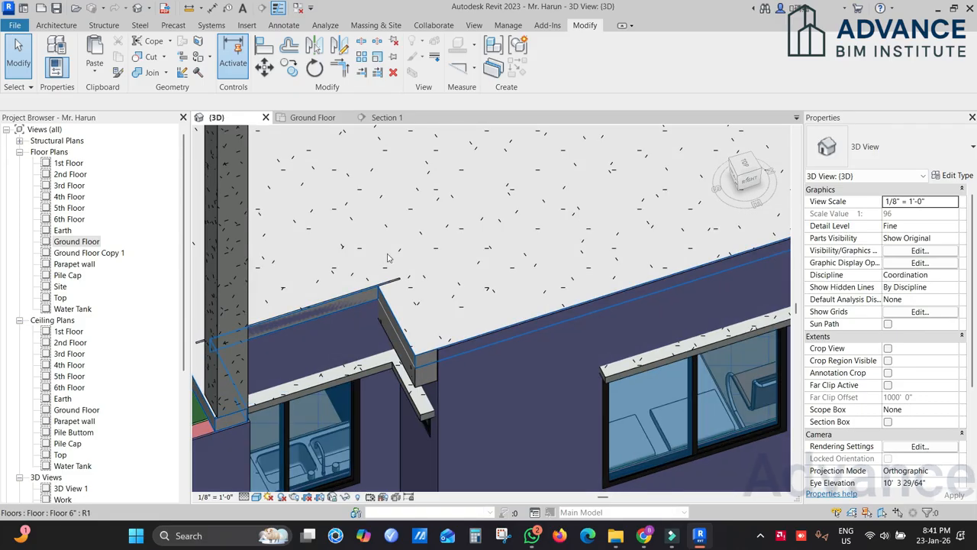
click(388, 253)
scroll(371, 304, up, 1)
middle_drag(397, 305, 495, 296)
click(325, 118)
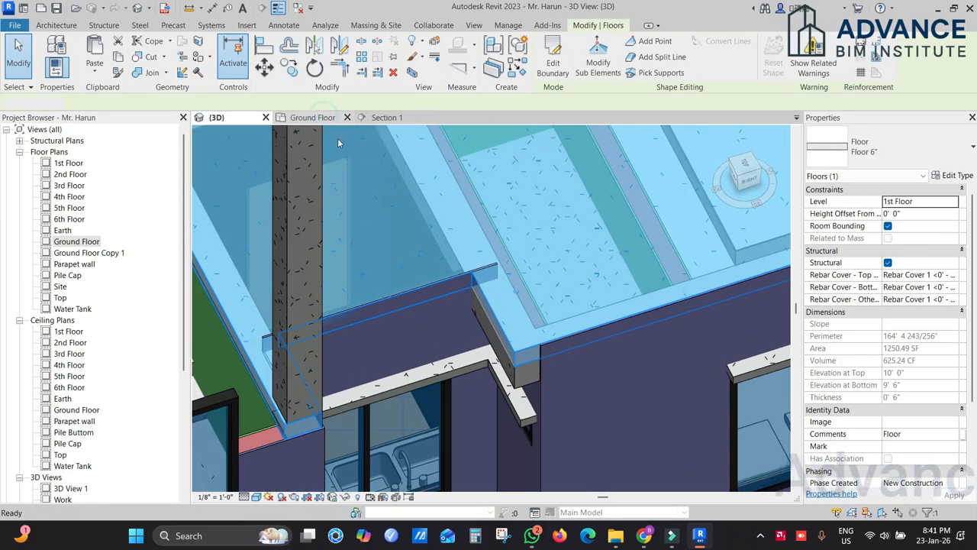
click(553, 62)
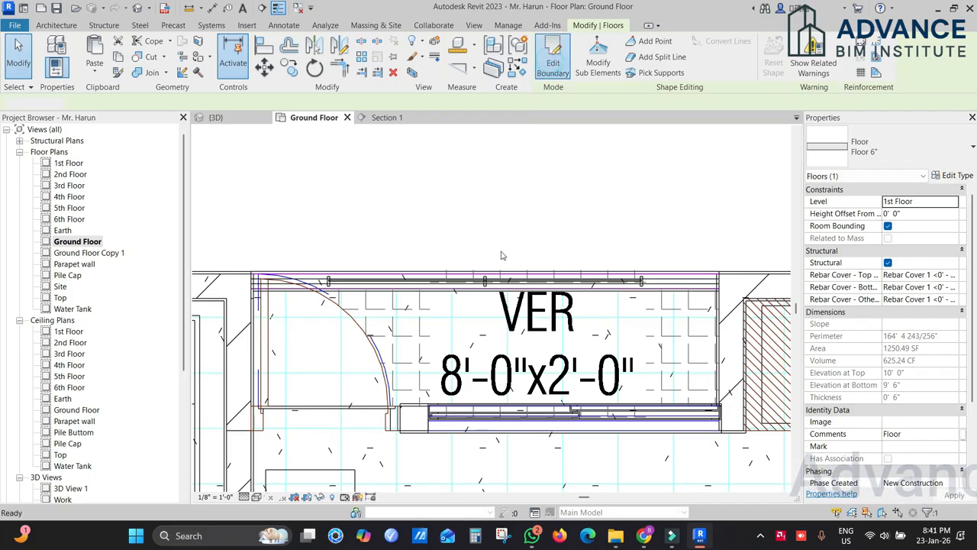
Step: Align the slab boundary line outside the kitchen with the inner face of the 1/2" exterior finish wall
scroll(378, 214, down, 2)
middle_drag(377, 214, 263, 212)
scroll(553, 206, down, 1)
scroll(588, 201, down, 1)
middle_drag(593, 240, 967, 231)
scroll(501, 200, down, 1)
middle_drag(570, 274, 585, 113)
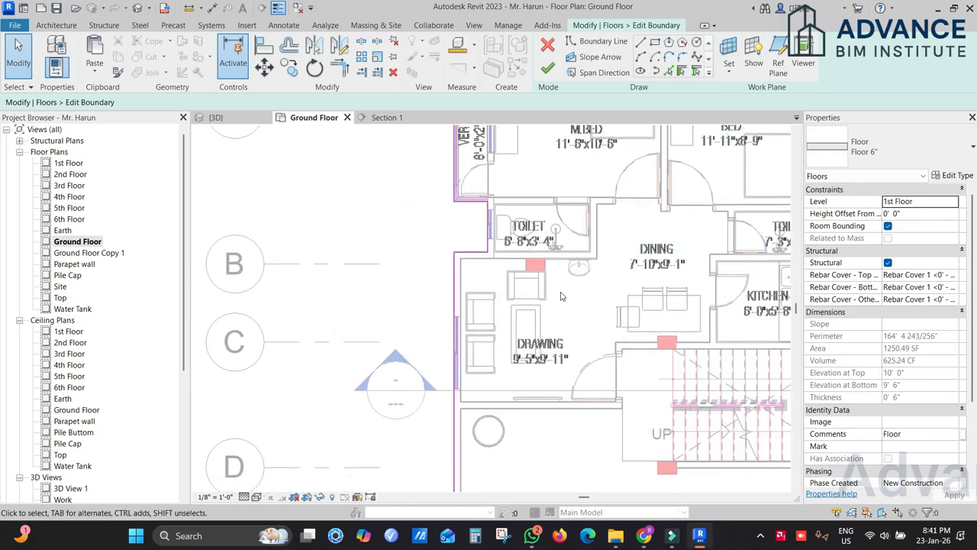
scroll(505, 191, down, 1)
scroll(505, 191, down, 1)
scroll(628, 206, up, 6)
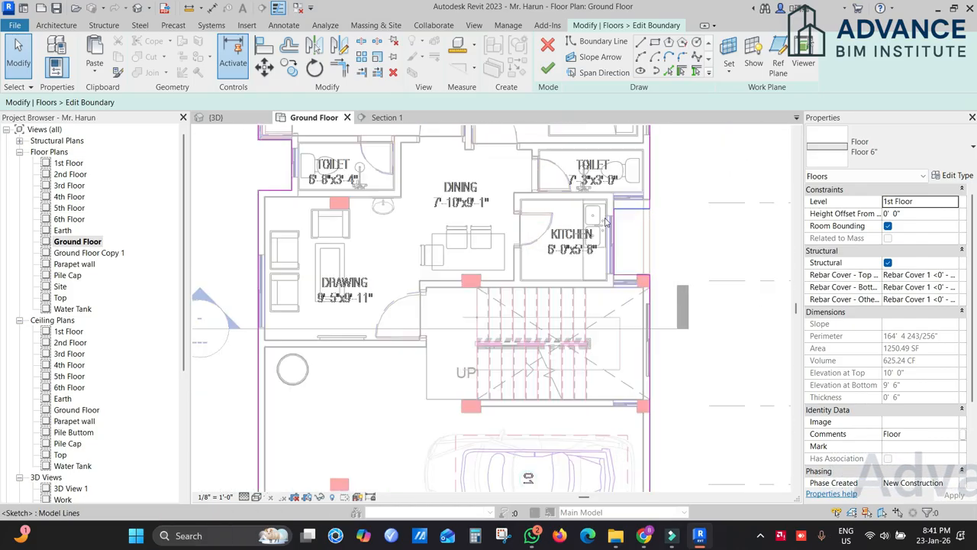
scroll(628, 206, up, 2)
key(a)
key(l)
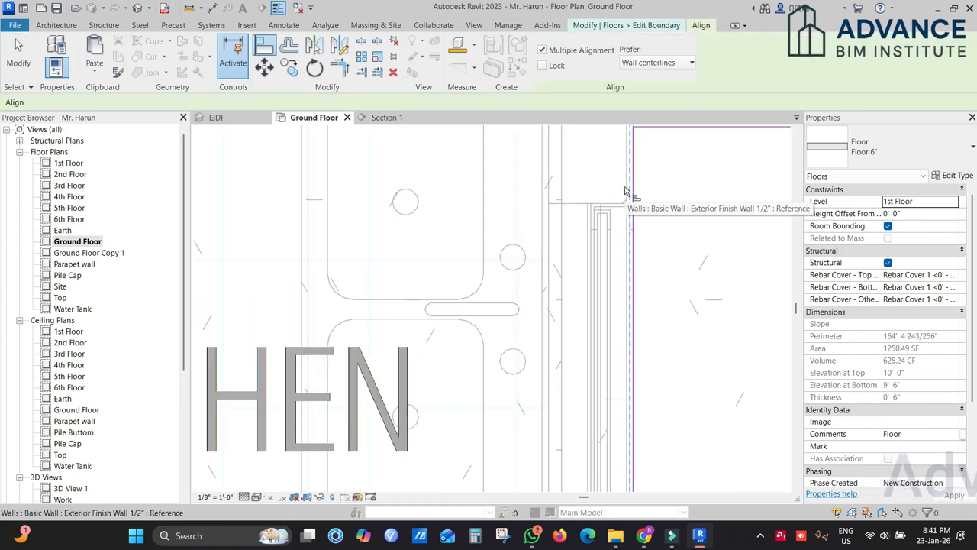
click(626, 187)
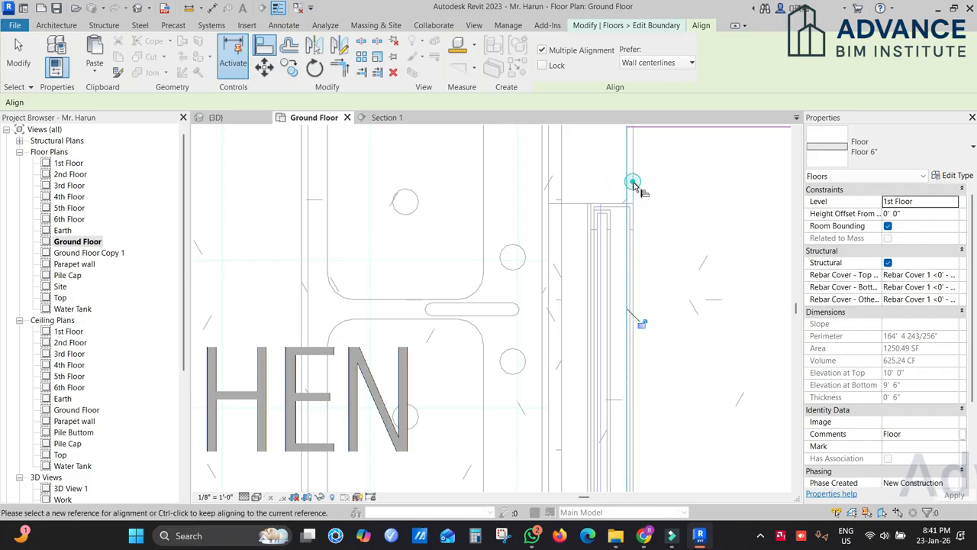
scroll(627, 310, down, 2)
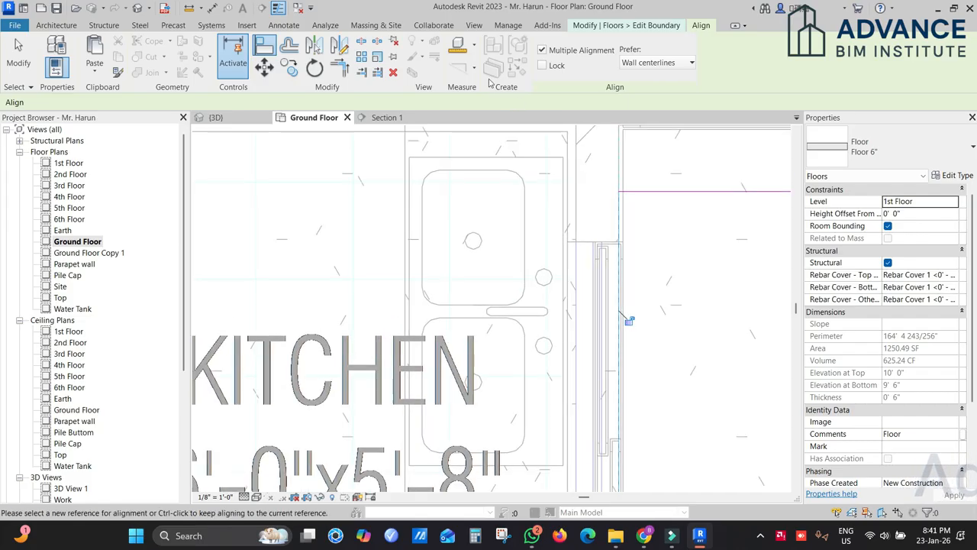
Step: Finish the slab boundary edit without attaching the walls to its bottom, and return to the 3D view
key(Escape)
key(Escape)
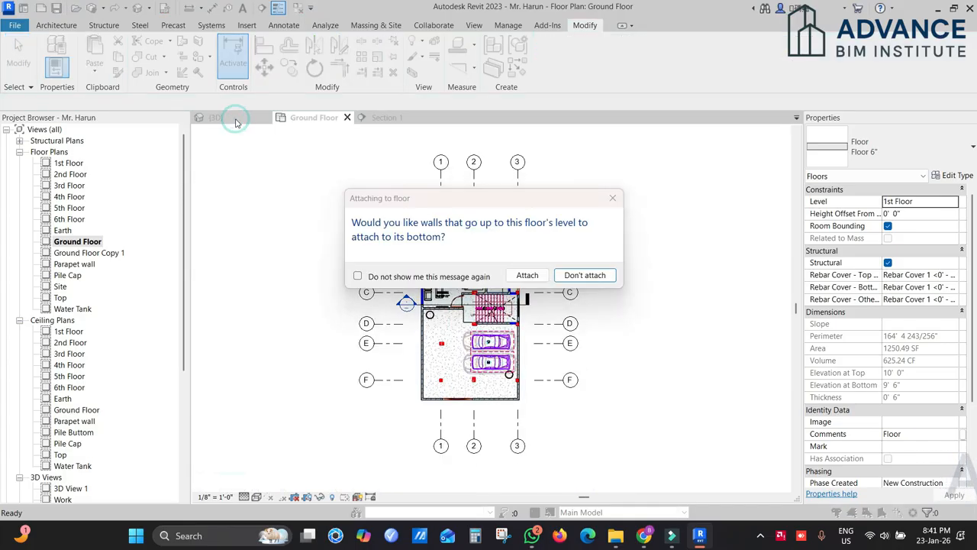
click(563, 275)
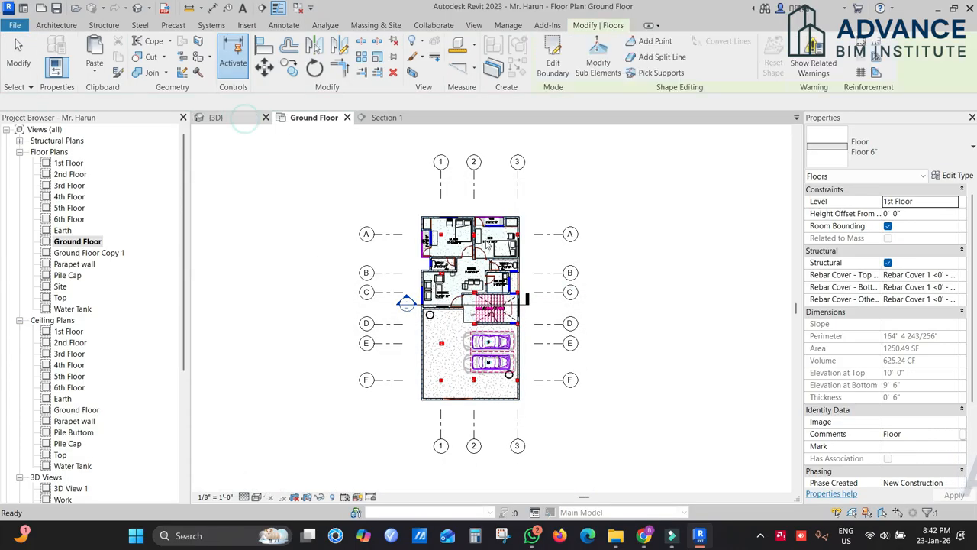
key(ctrl+Tab)
Step: Join the 1st Floor slab with the exterior finish wall above the kitchen window
scroll(559, 336, down, 5)
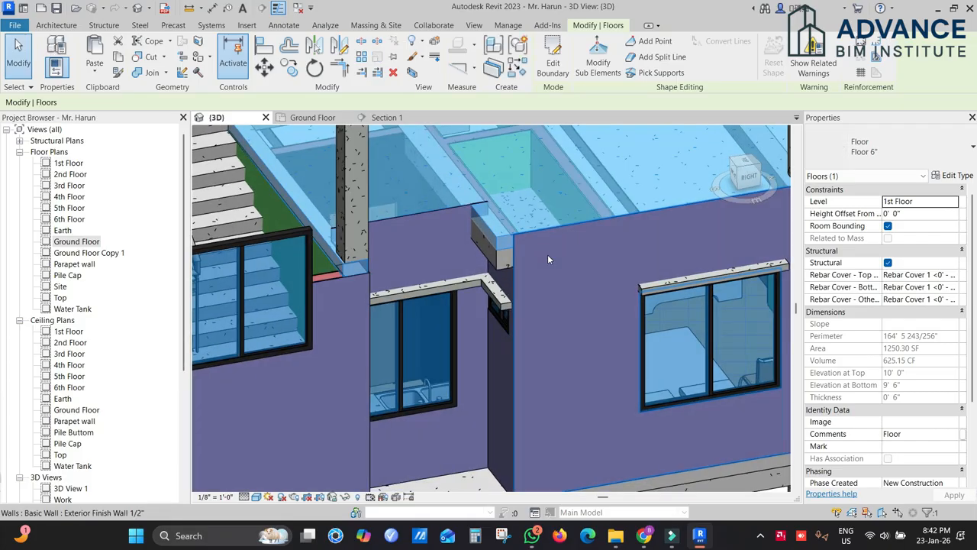
scroll(737, 273, up, 1)
click(737, 273)
scroll(471, 215, up, 5)
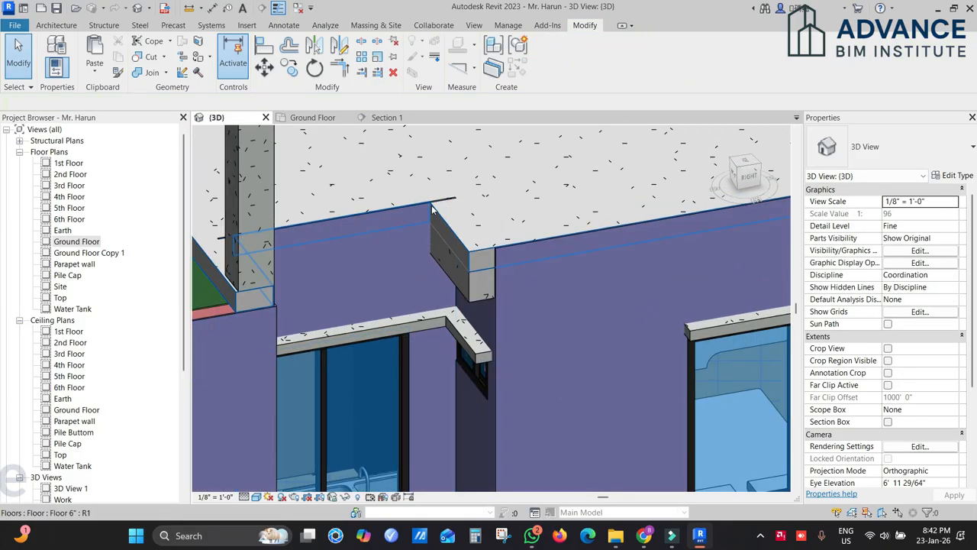
middle_drag(455, 214, 457, 227)
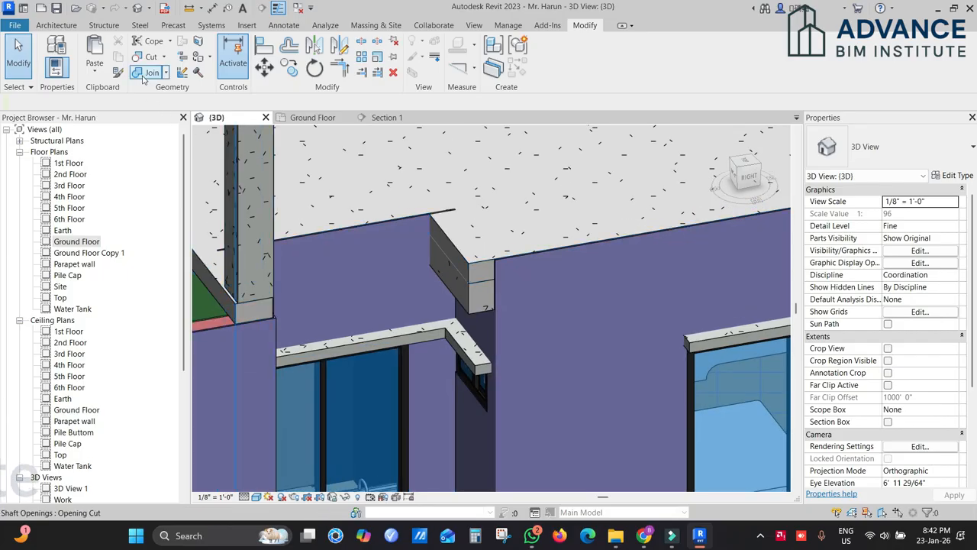
click(144, 74)
click(464, 234)
click(448, 213)
Step: Examine the top edges of the exterior finish walls around the stair window, the kitchen recess and the neighbouring bedroom window
shift+middle_drag(492, 249, 423, 281)
middle_drag(424, 281, 769, 244)
shift+middle_drag(680, 234, 503, 293)
click(375, 340)
middle_drag(392, 381, 467, 345)
click(445, 296)
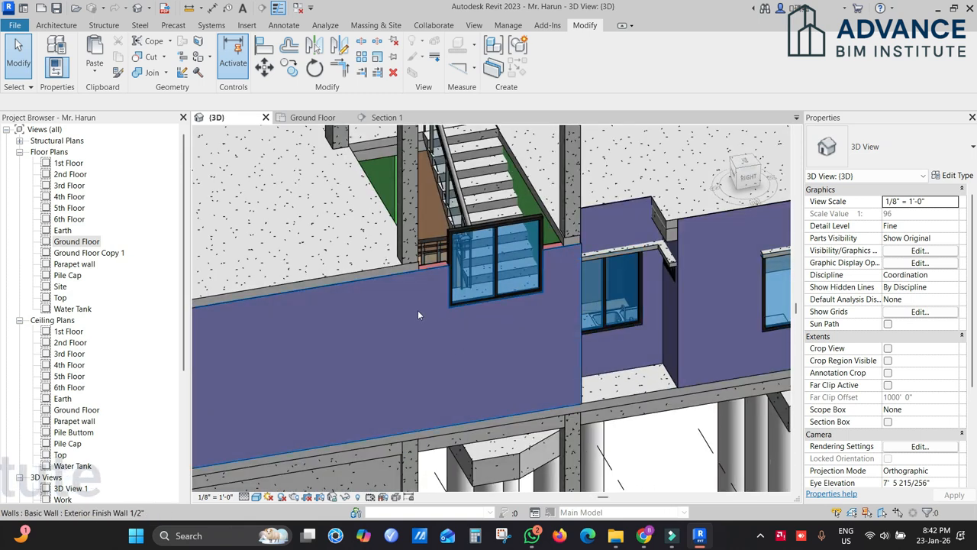
scroll(410, 277, up, 4)
scroll(461, 258, up, 2)
shift+middle_drag(462, 258, 373, 269)
scroll(378, 265, up, 2)
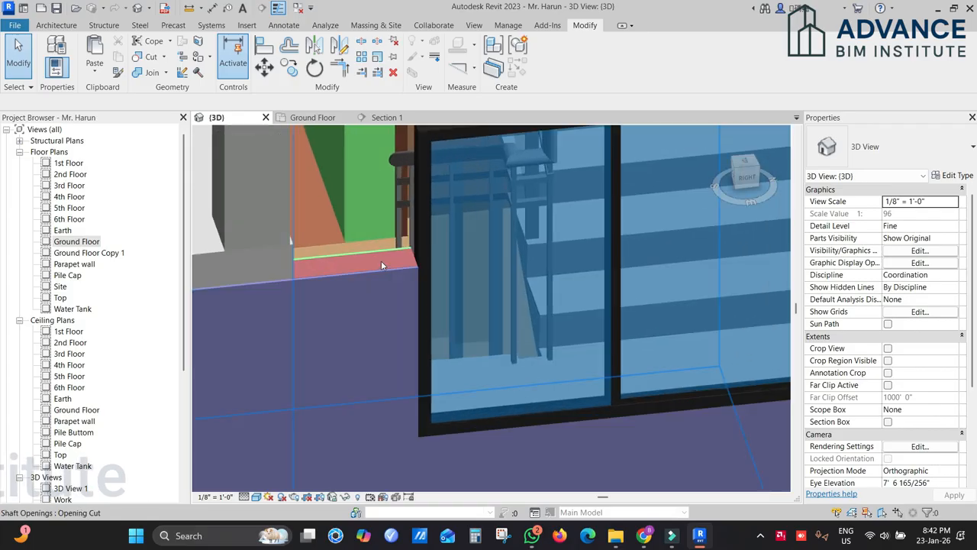
scroll(383, 260, down, 4)
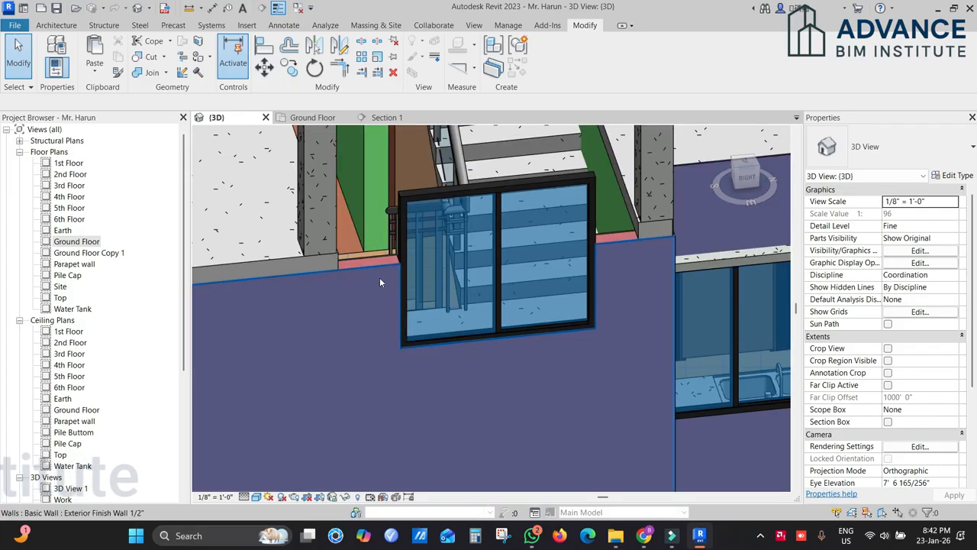
scroll(403, 272, up, 1)
scroll(403, 272, down, 5)
shift+middle_drag(624, 321, 579, 333)
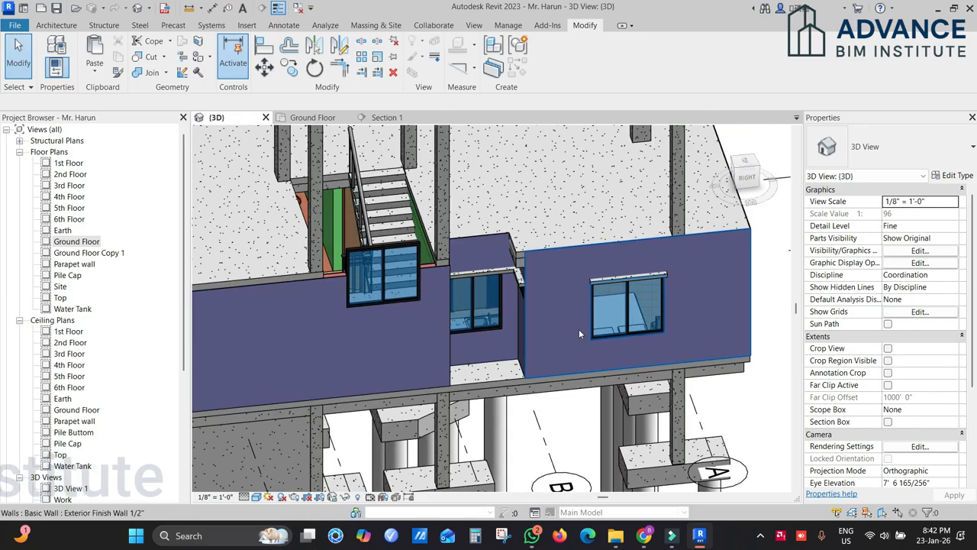
scroll(717, 270, up, 1)
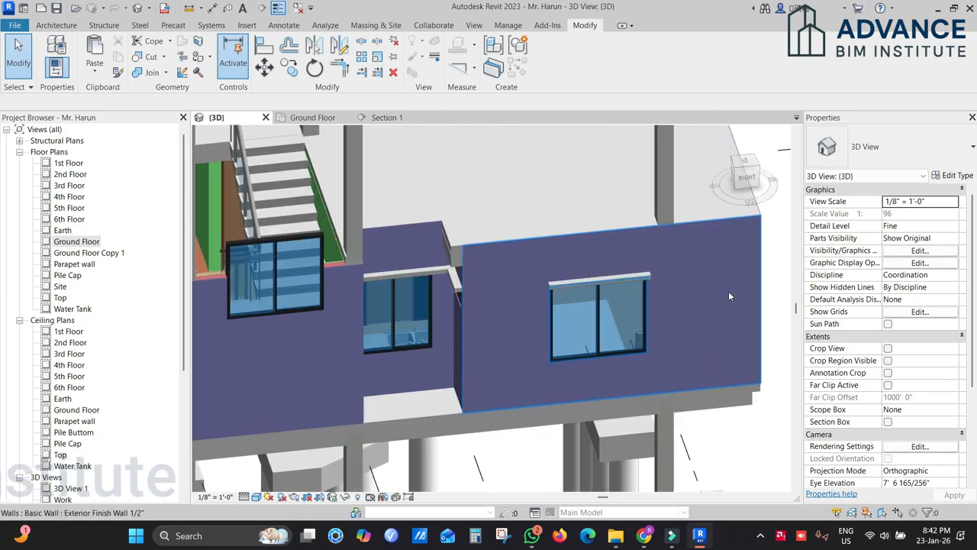
middle_drag(728, 296, 691, 305)
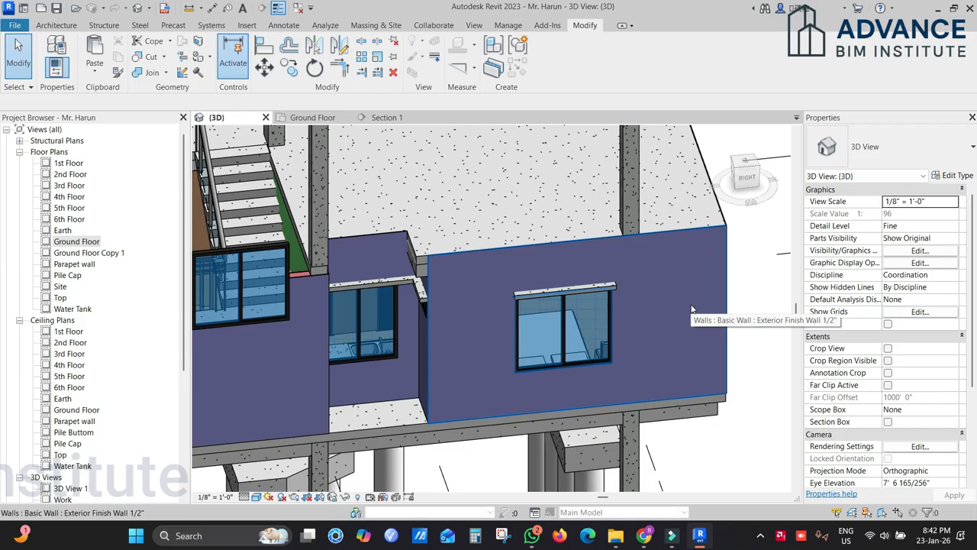
scroll(556, 299, up, 3)
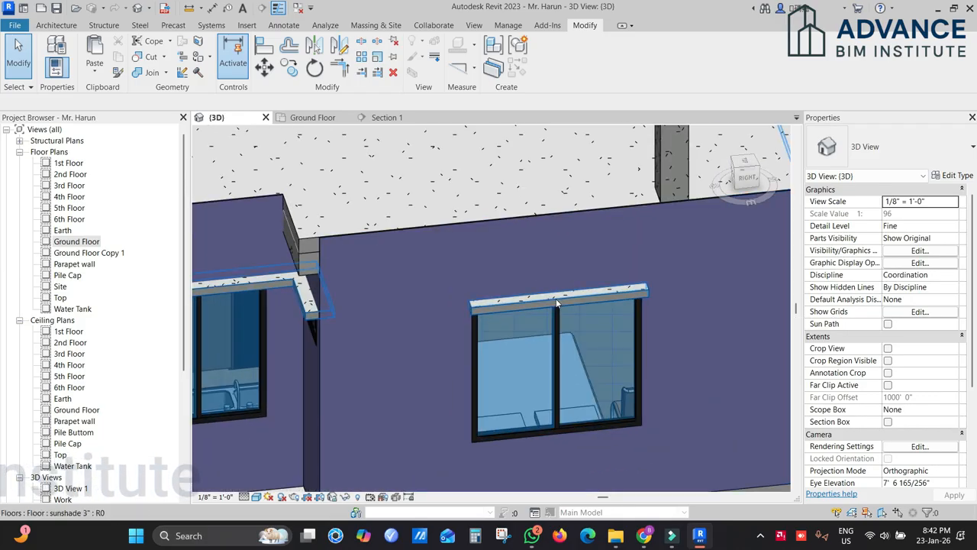
click(557, 302)
shift+middle_drag(557, 313, 477, 355)
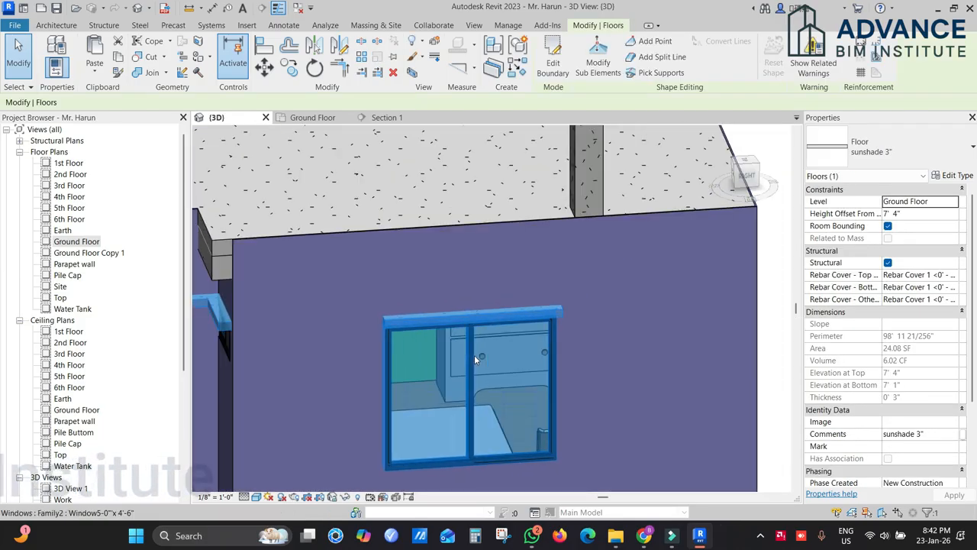
scroll(478, 358, down, 3)
scroll(637, 241, up, 3)
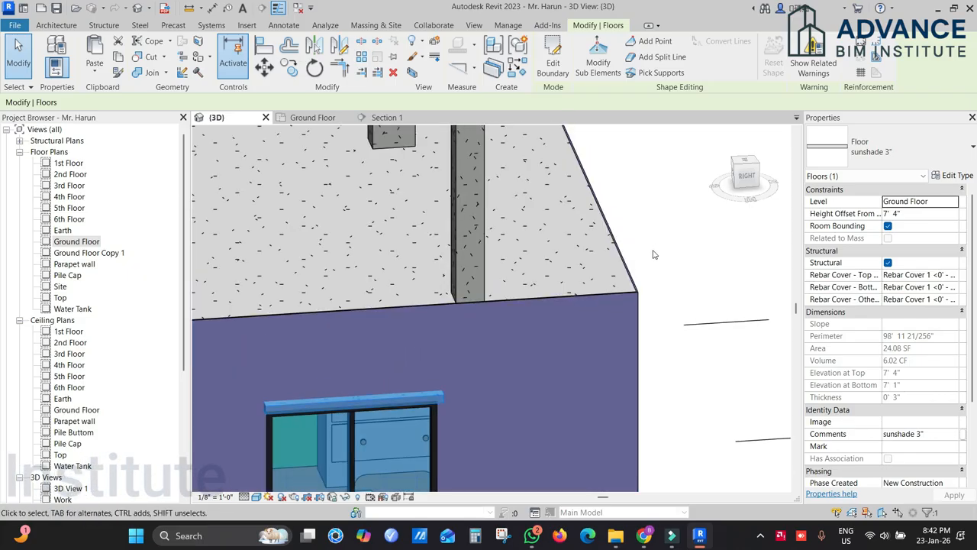
click(580, 265)
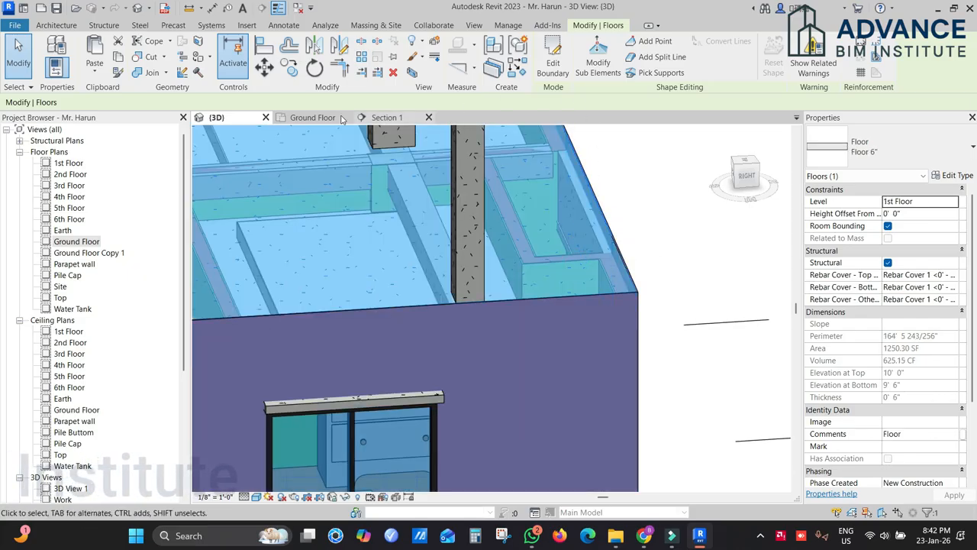
click(553, 57)
scroll(620, 216, down, 4)
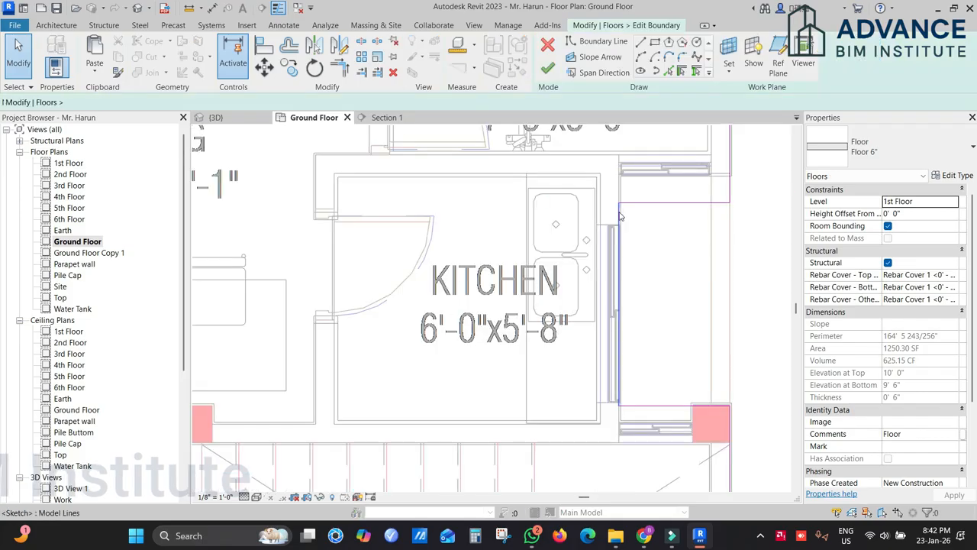
click(547, 48)
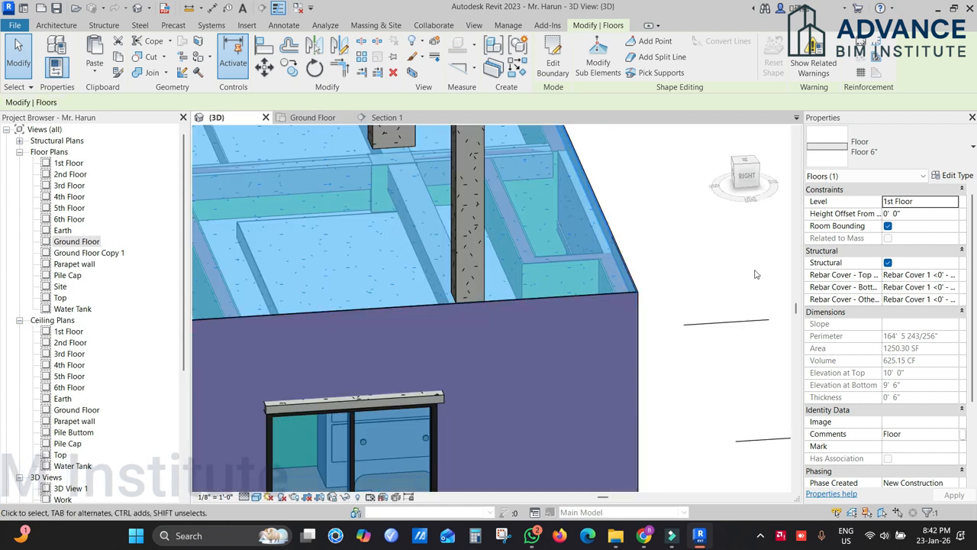
click(749, 271)
Step: Examine where the exterior finish walls meet the slab edge along the stair, kitchen and bedroom side of the building
scroll(751, 280, down, 5)
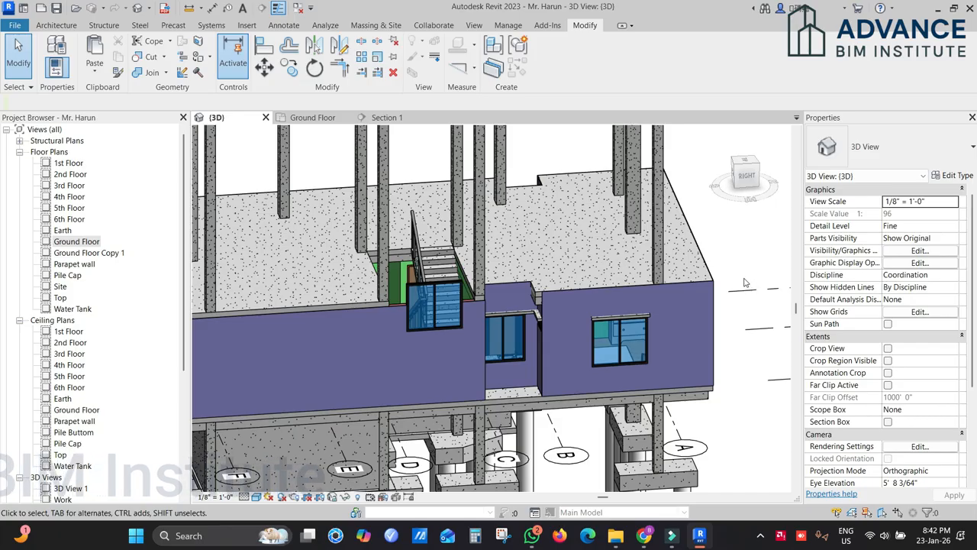
scroll(615, 288, up, 3)
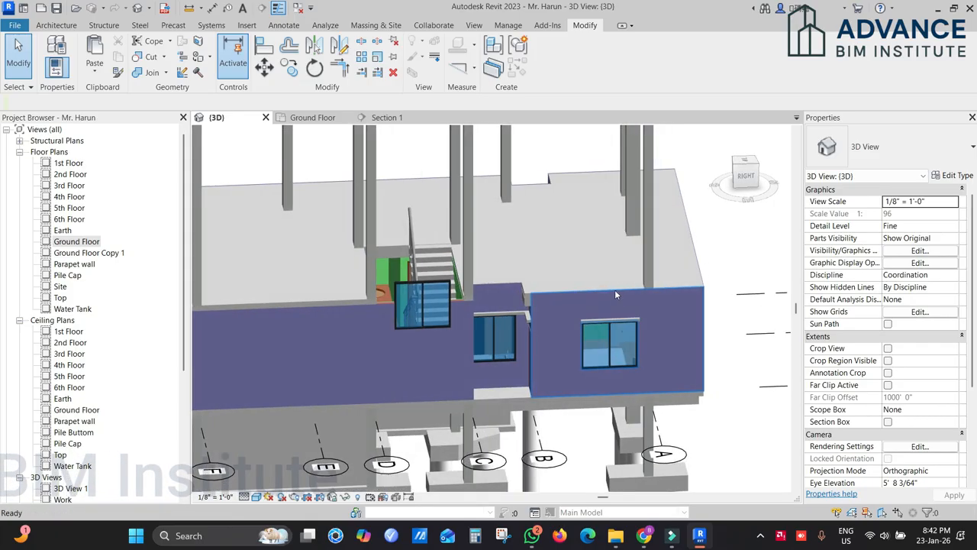
scroll(631, 295, up, 4)
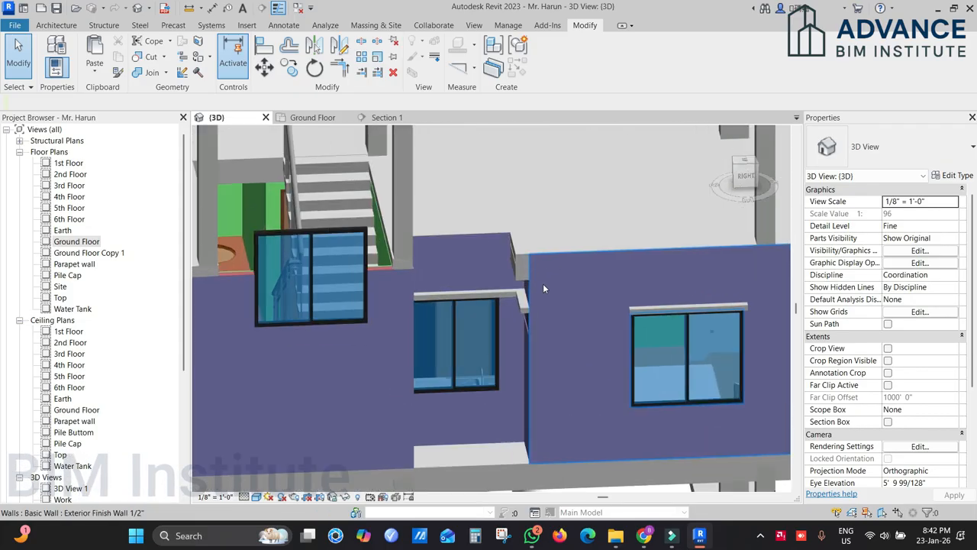
scroll(542, 293, down, 3)
middle_drag(492, 300, 653, 287)
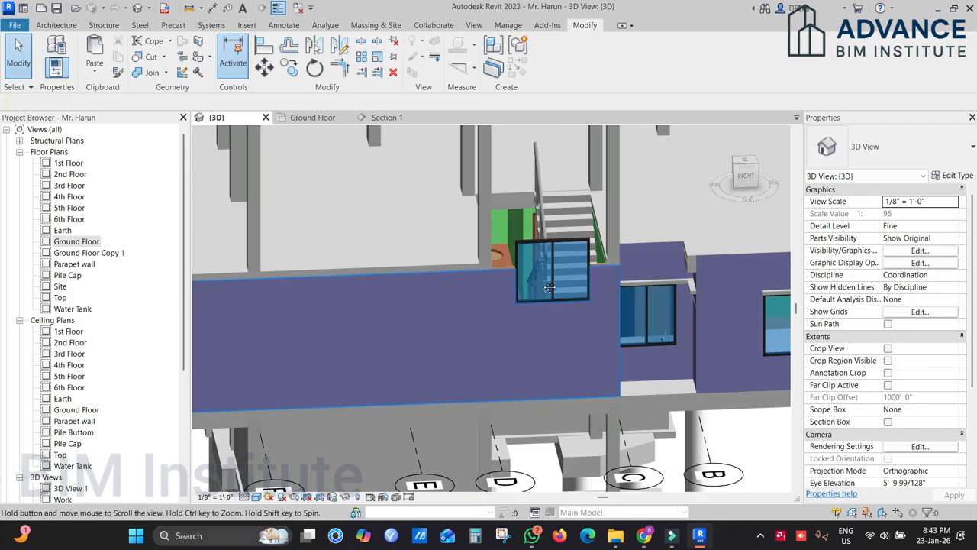
middle_drag(348, 301, 510, 277)
middle_drag(608, 271, 408, 254)
scroll(717, 238, up, 1)
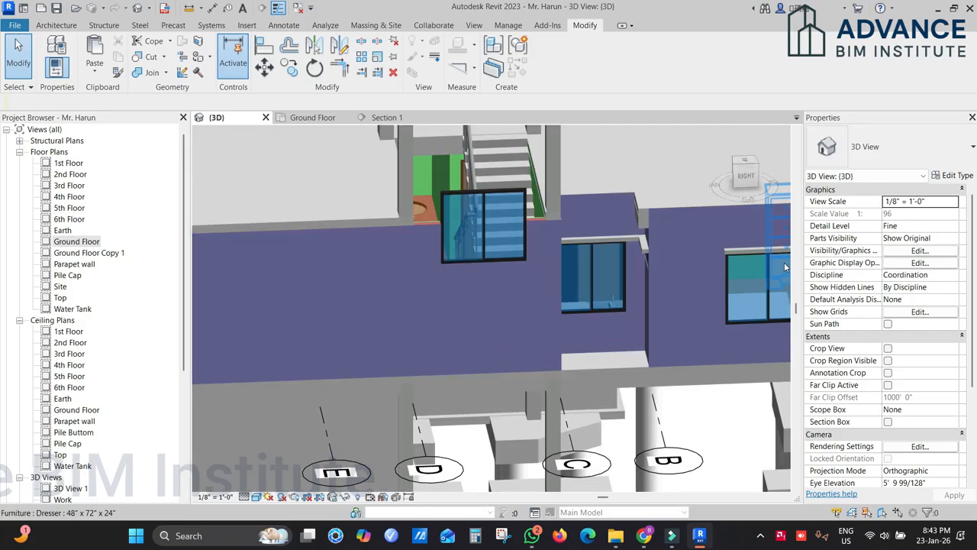
click(747, 245)
scroll(661, 252, down, 2)
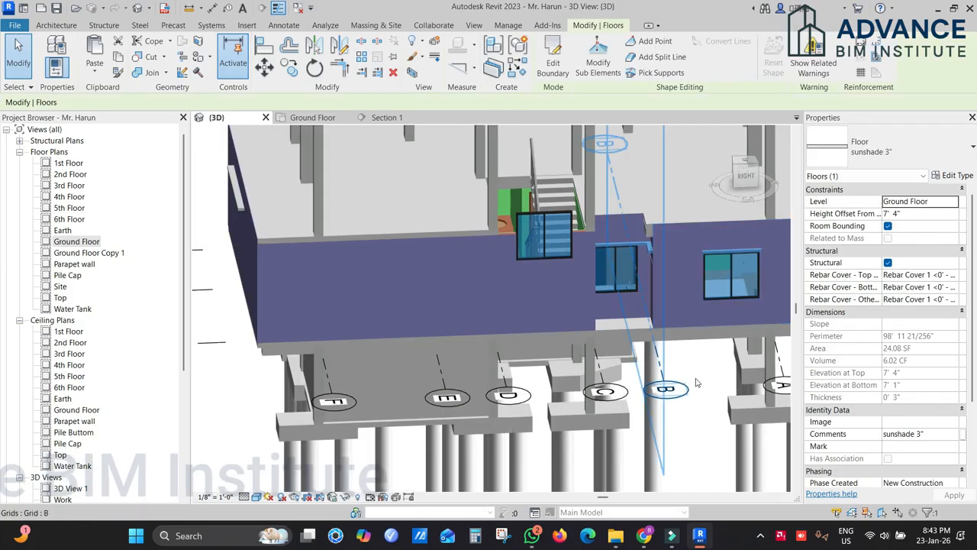
click(696, 367)
scroll(532, 232, up, 5)
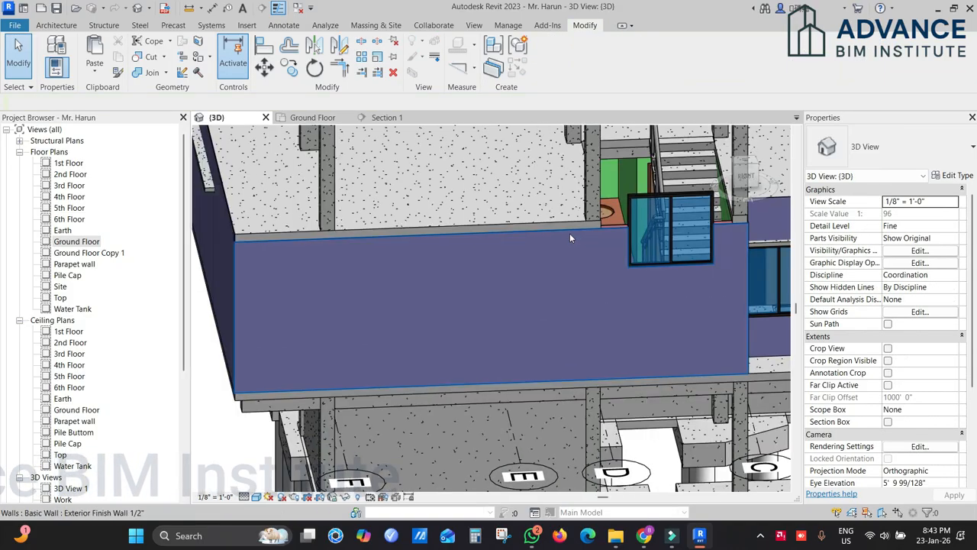
Step: Set the top offset of the Interior Finish Wall 1/2" at the stair window to 0' 6" and detach its top from everything
scroll(619, 227, up, 1)
mouse_move(628, 238)
shift+middle_down()
mouse_move(622, 261)
mouse_move(578, 275)
shift+middle_up()
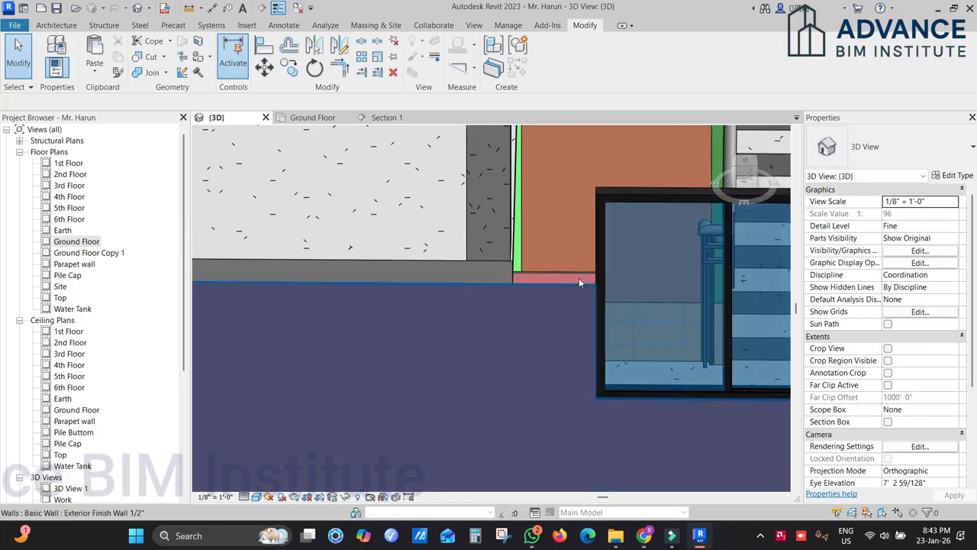
scroll(577, 278, up, 1)
click(581, 276)
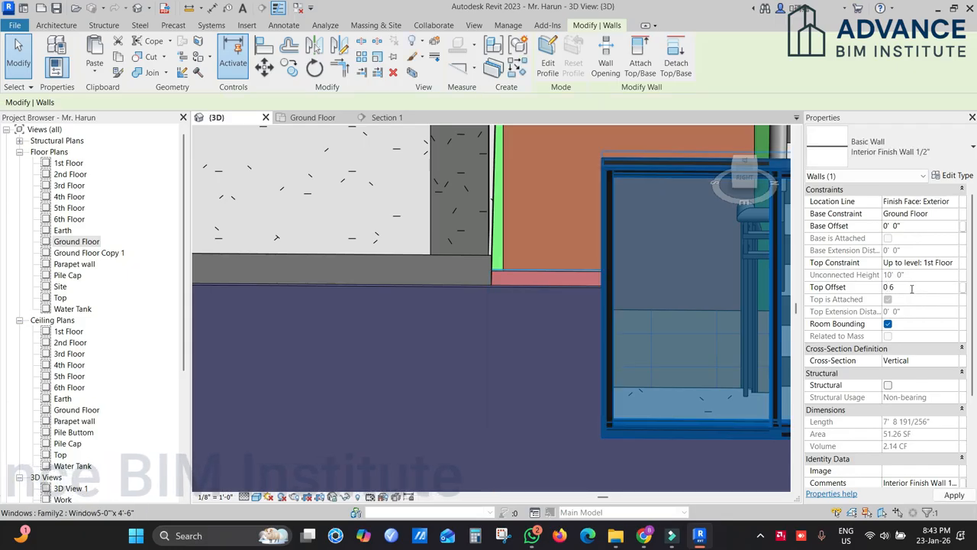
scroll(528, 246, up, 1)
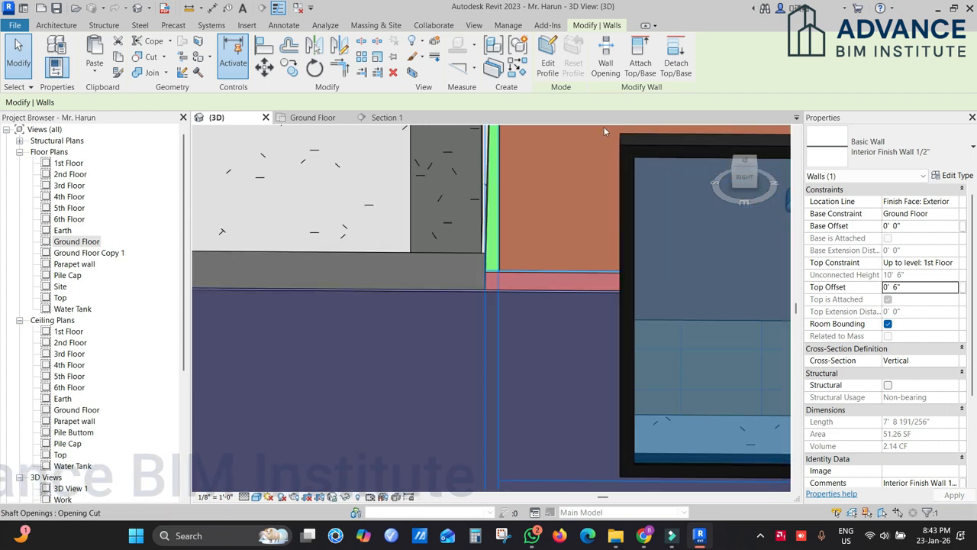
click(683, 68)
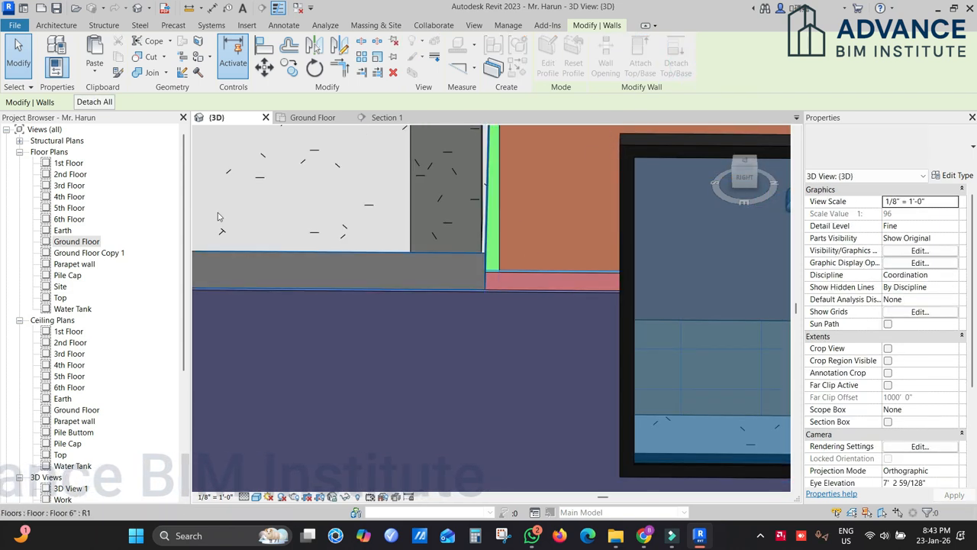
click(112, 104)
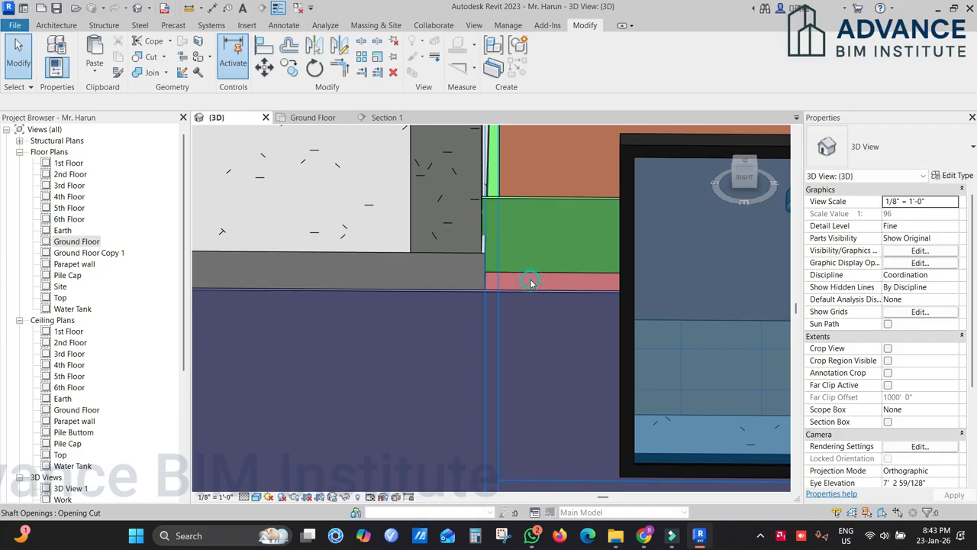
Step: Set the top offset of the Exterior Brick Wall 5" at the stair window to 0' 6" and detach its top from everything
click(532, 282)
click(532, 284)
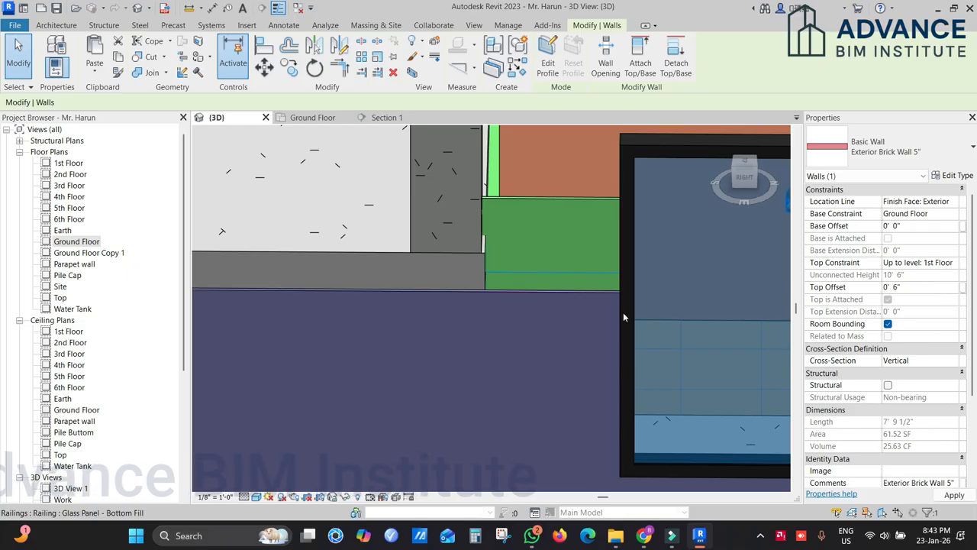
click(670, 55)
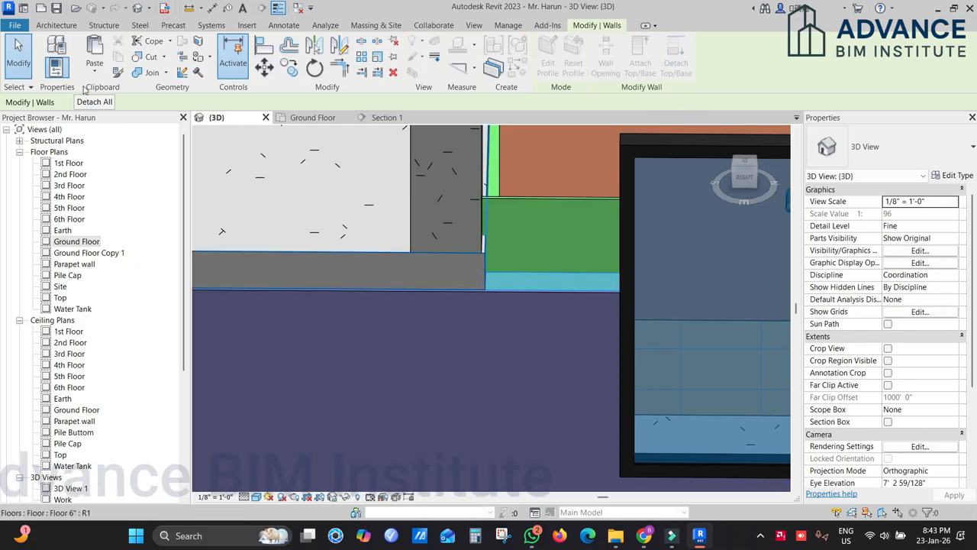
Step: Set the top offsets of the brick wall and the interior finish wall around the stair window to 0' 0"
click(529, 303)
middle_drag(530, 303, 380, 342)
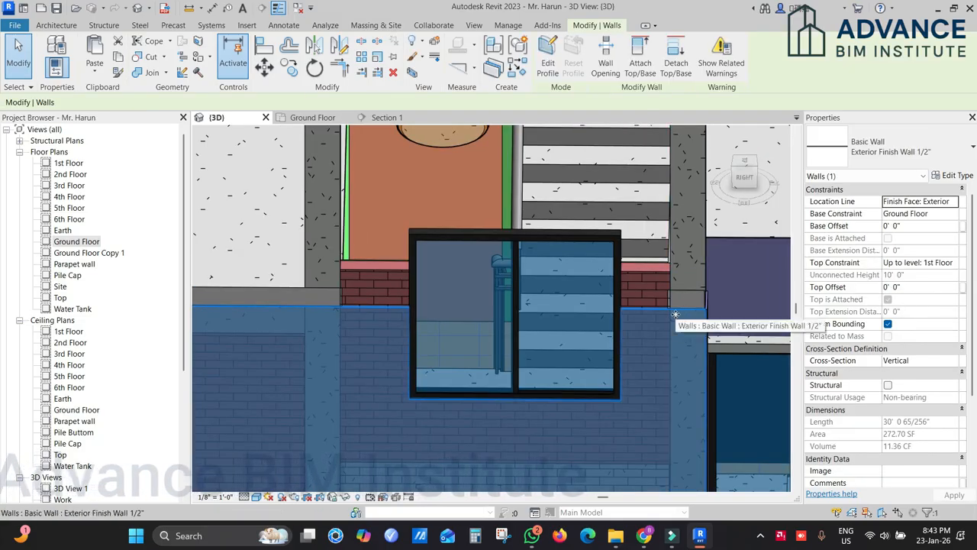
shift+middle_drag(405, 303, 369, 248)
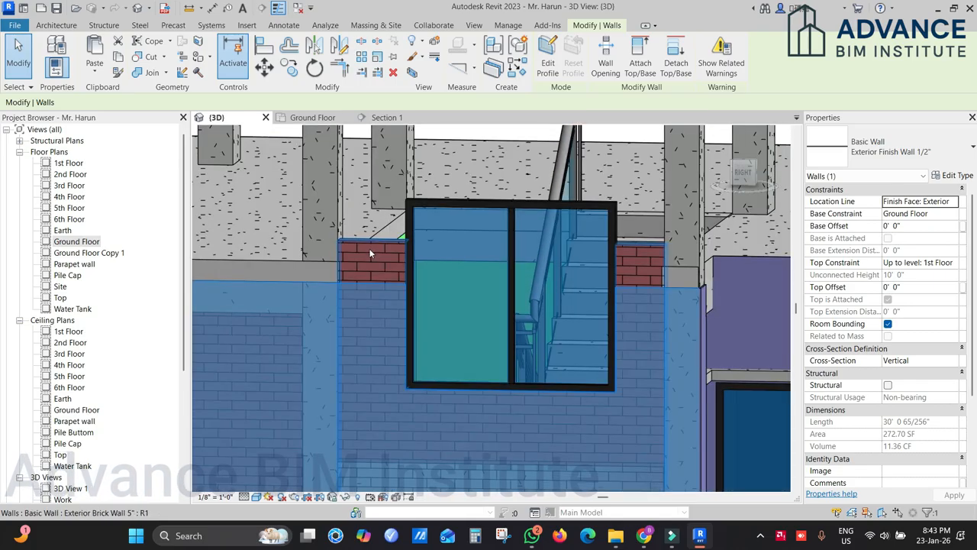
click(370, 252)
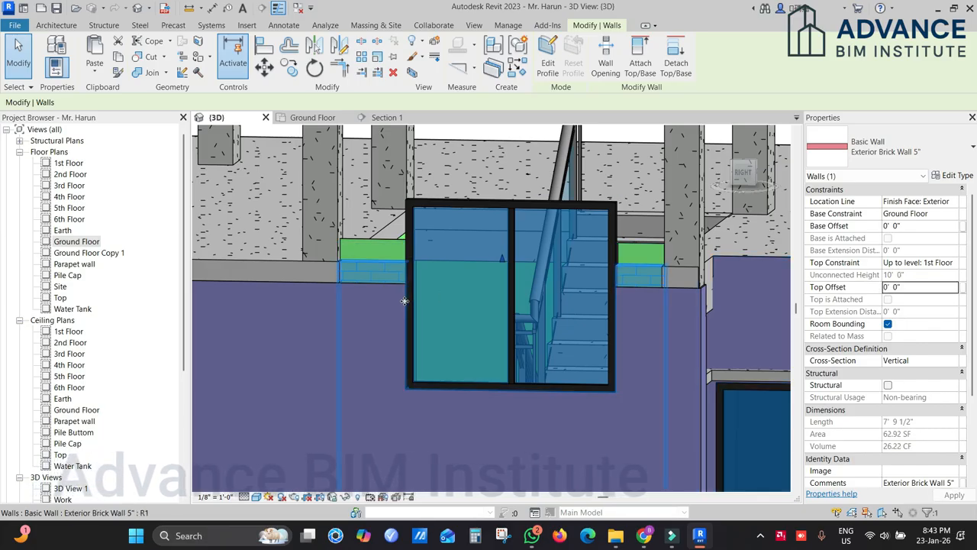
click(378, 242)
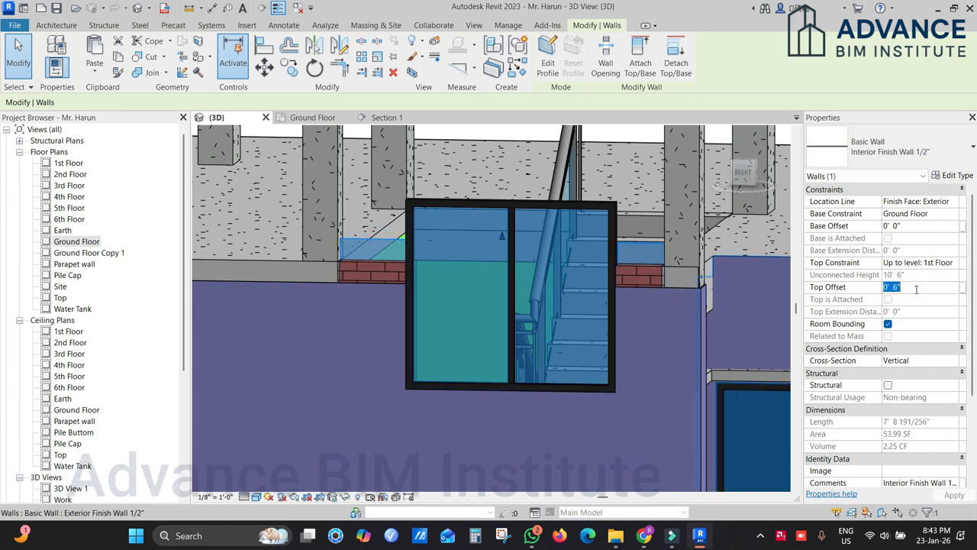
Step: Detach the top of the long Exterior Finish Wall 1/2" around the stair window from all elements
click(390, 305)
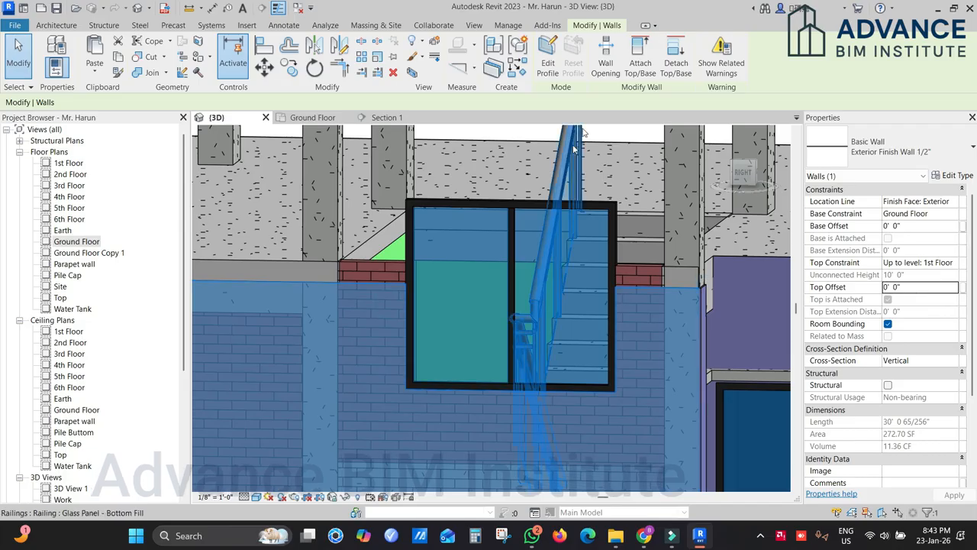
click(674, 66)
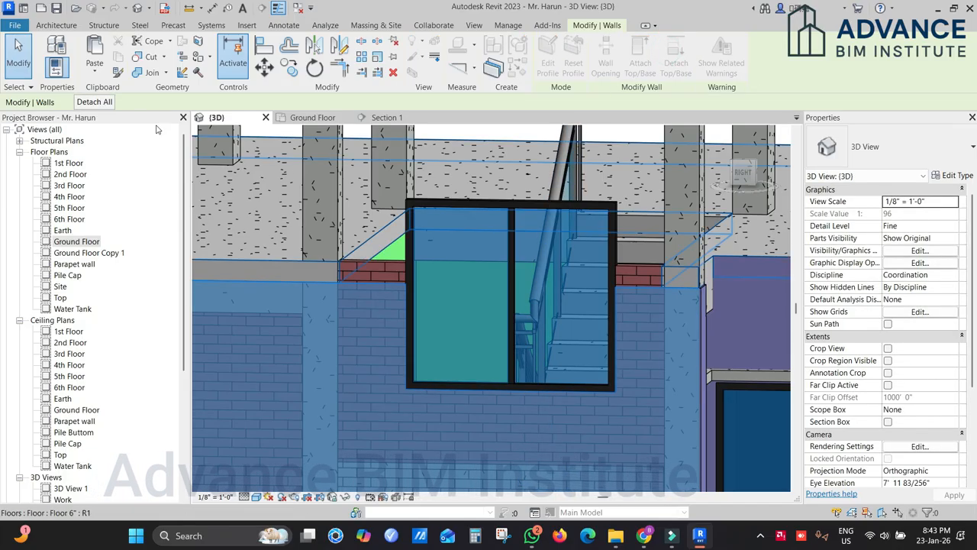
click(94, 102)
Step: Split the front exterior finish wall near both sides of the car opening, the first split 6' 11" from the wall's west end
scroll(557, 291, down, 2)
shift+middle_drag(618, 305, 618, 391)
middle_drag(439, 388, 730, 342)
scroll(730, 344, down, 2)
shift+middle_drag(661, 355, 742, 317)
middle_drag(467, 373, 710, 291)
click(585, 287)
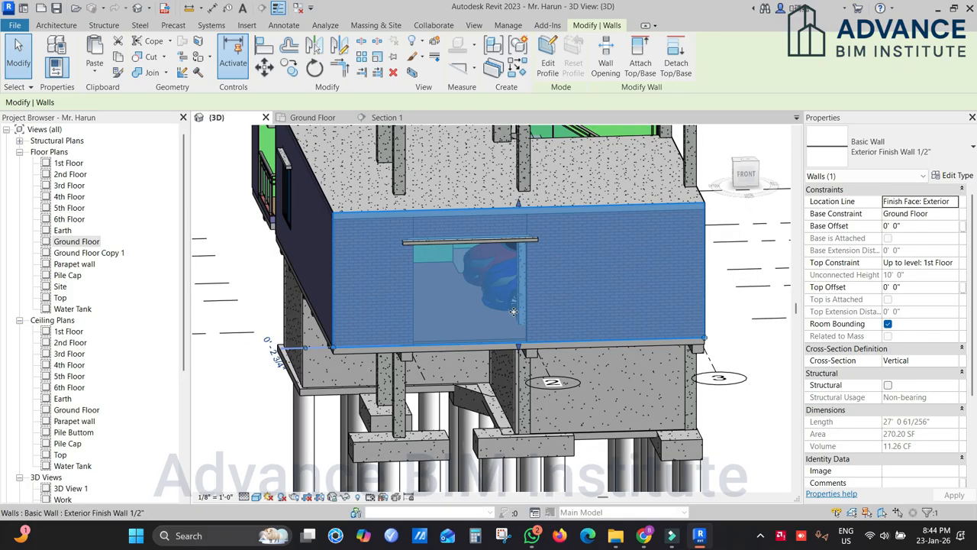
scroll(514, 312, up, 2)
shift+middle_drag(545, 363, 543, 381)
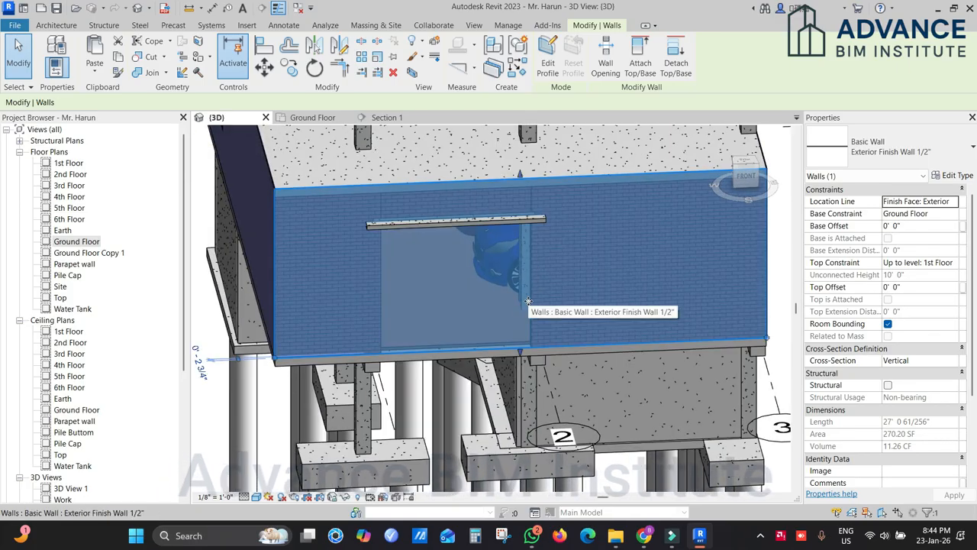
scroll(529, 305, up, 4)
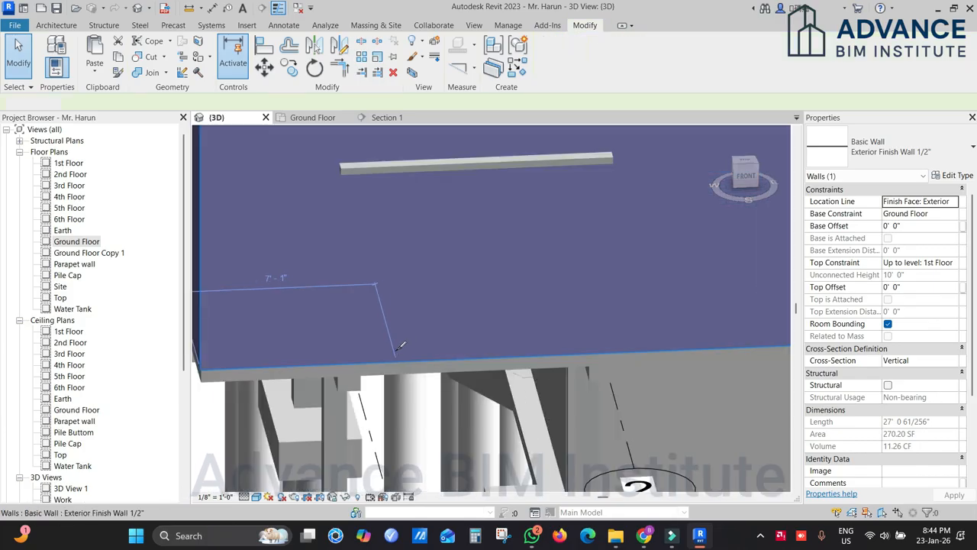
key(s)
key(l)
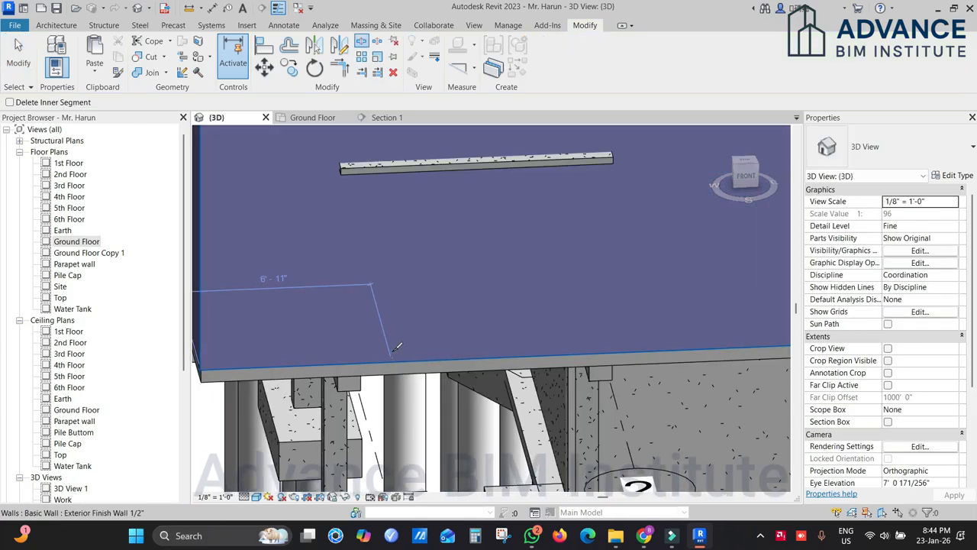
click(584, 355)
key(Escape)
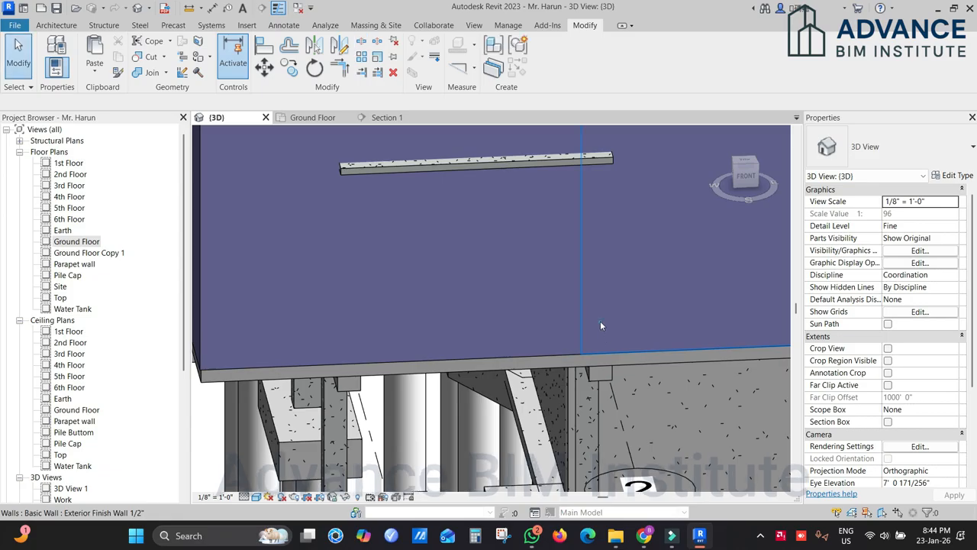
Step: Stretch the ends of the two outer front finish wall pieces to the brick wall endpoints at the car opening's edges
click(600, 321)
scroll(594, 356, up, 2)
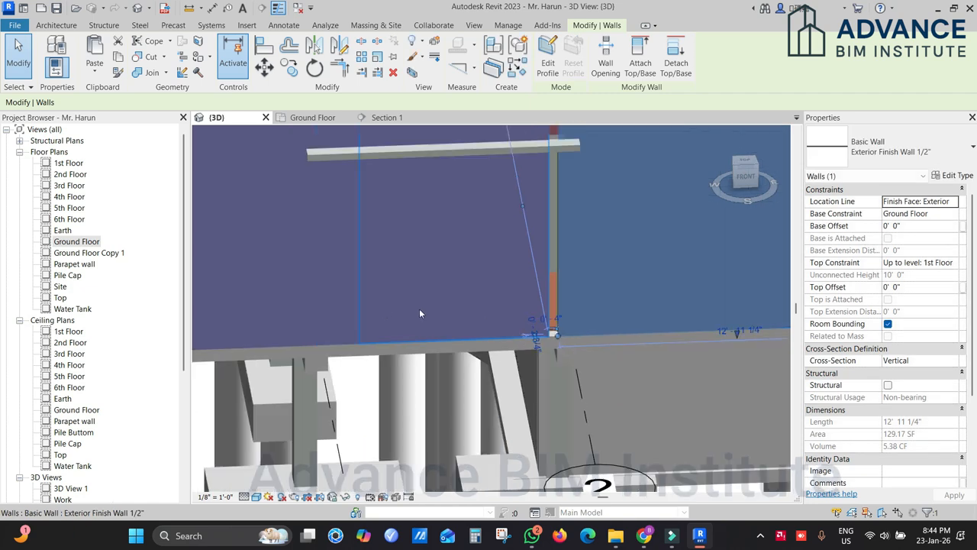
click(324, 321)
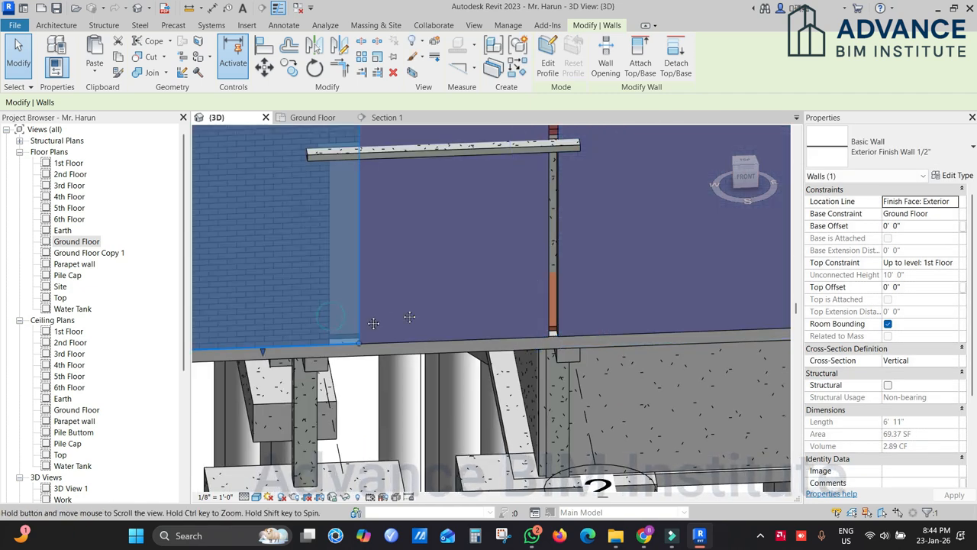
middle_drag(324, 320, 449, 310)
drag(480, 321, 449, 323)
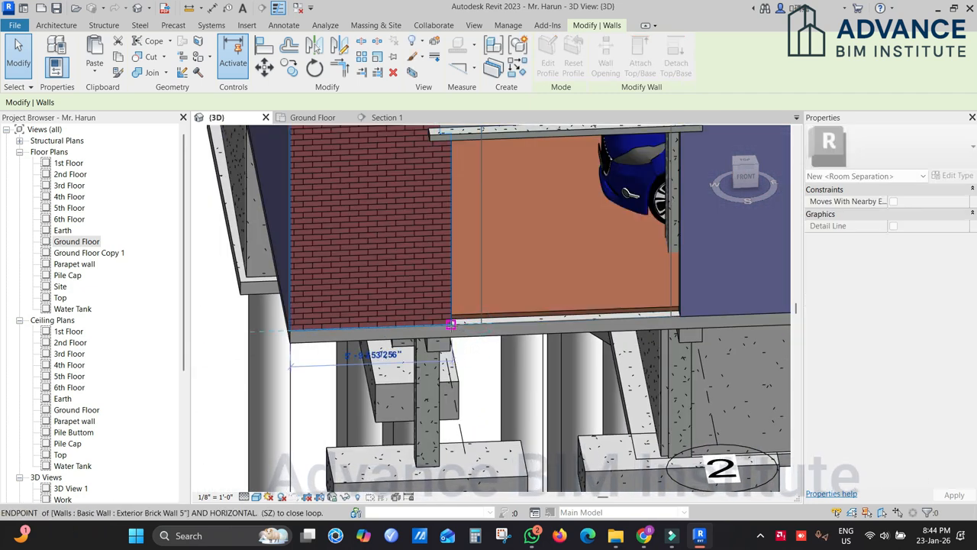
Step: Set the top constraint of the middle front Exterior Finish Wall 1/2" piece, over the car opening, to Unconnected
middle_drag(449, 323, 488, 361)
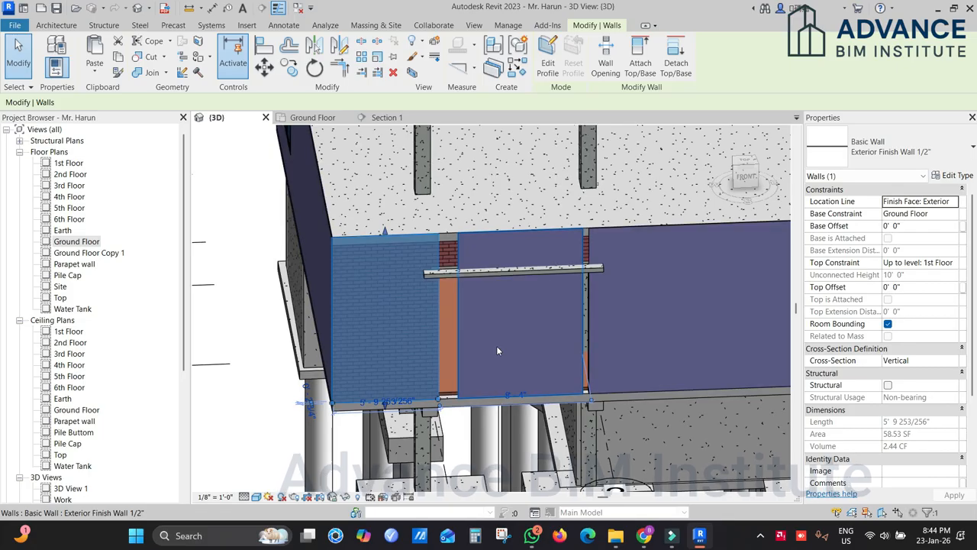
scroll(458, 399, up, 2)
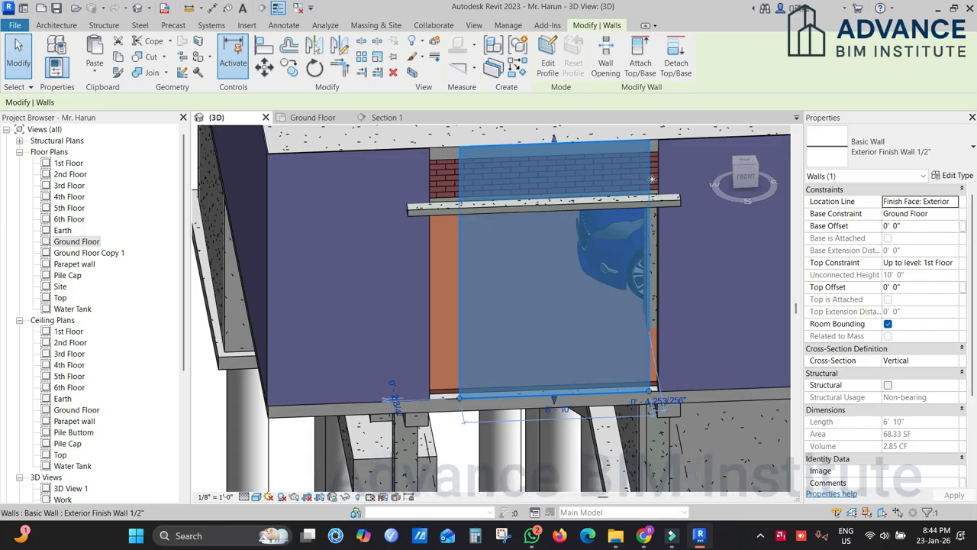
scroll(658, 172, up, 2)
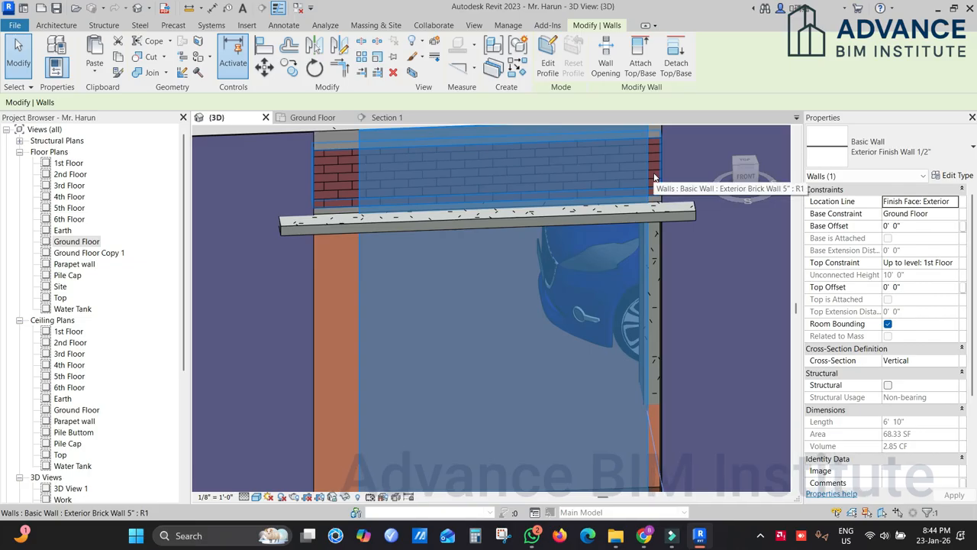
scroll(654, 179, down, 3)
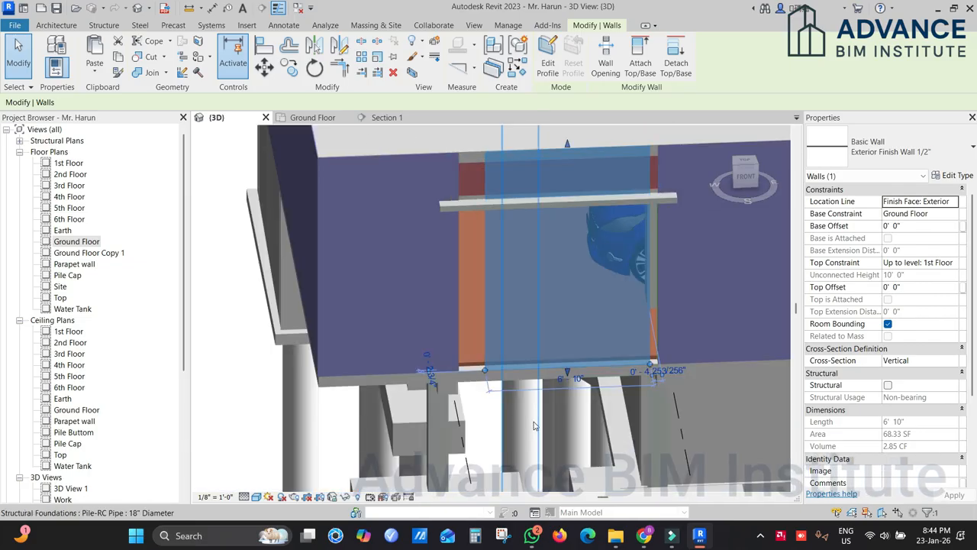
click(916, 262)
click(953, 262)
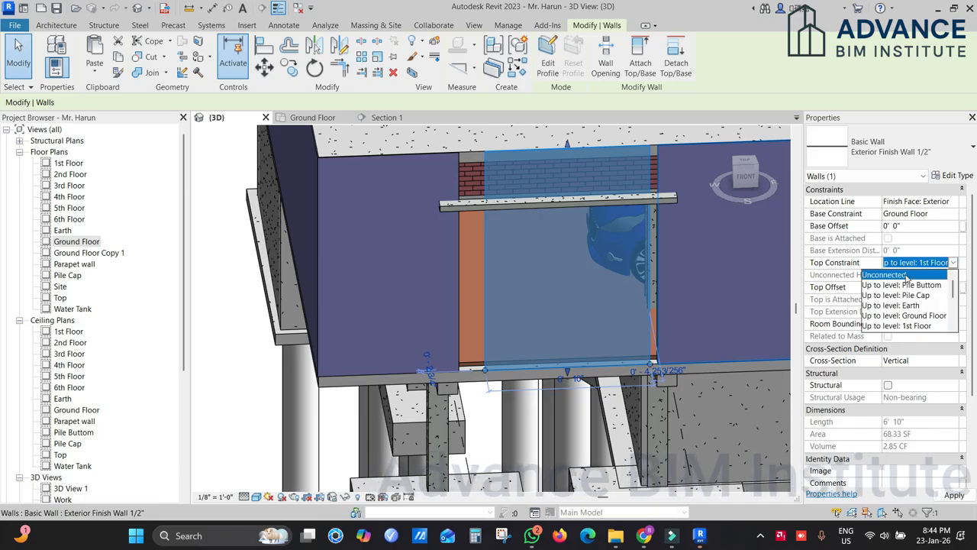
click(892, 274)
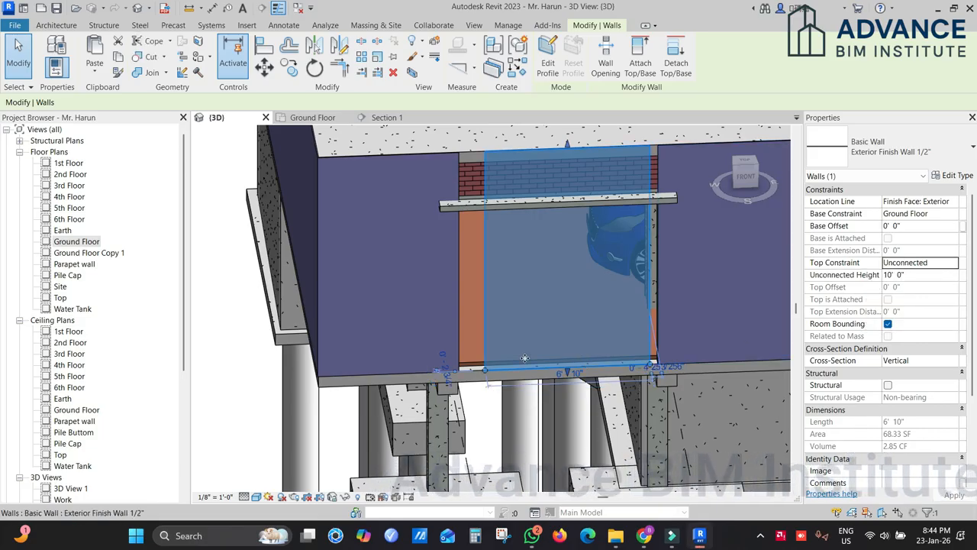
Step: Raise the base of the middle front finish wall piece and align it with the top face of the sunshade
click(567, 371)
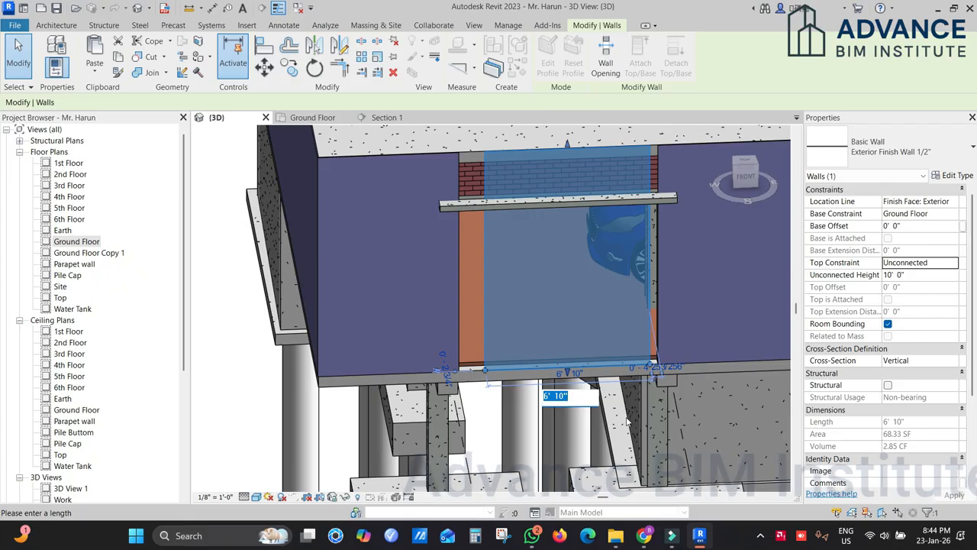
click(608, 438)
scroll(569, 362, up, 2)
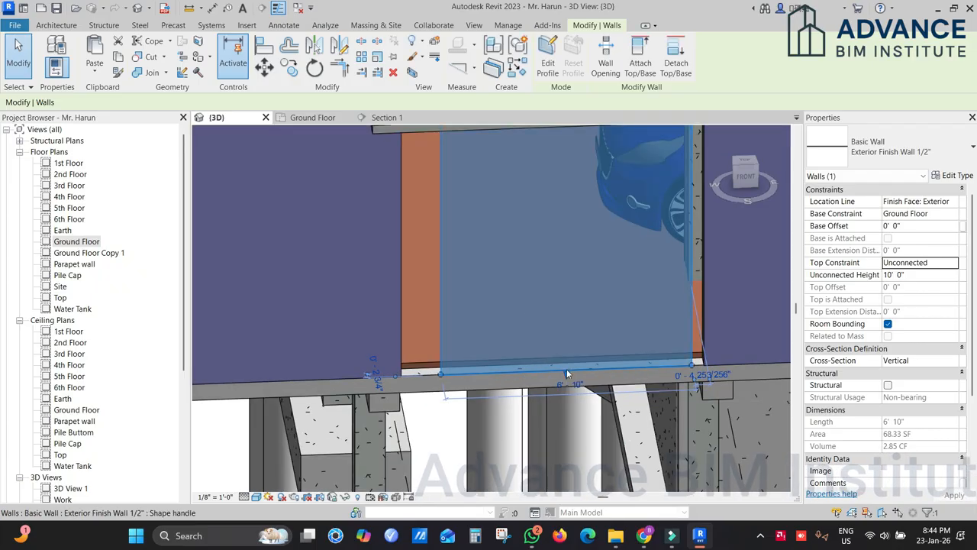
drag(566, 374, 566, 286)
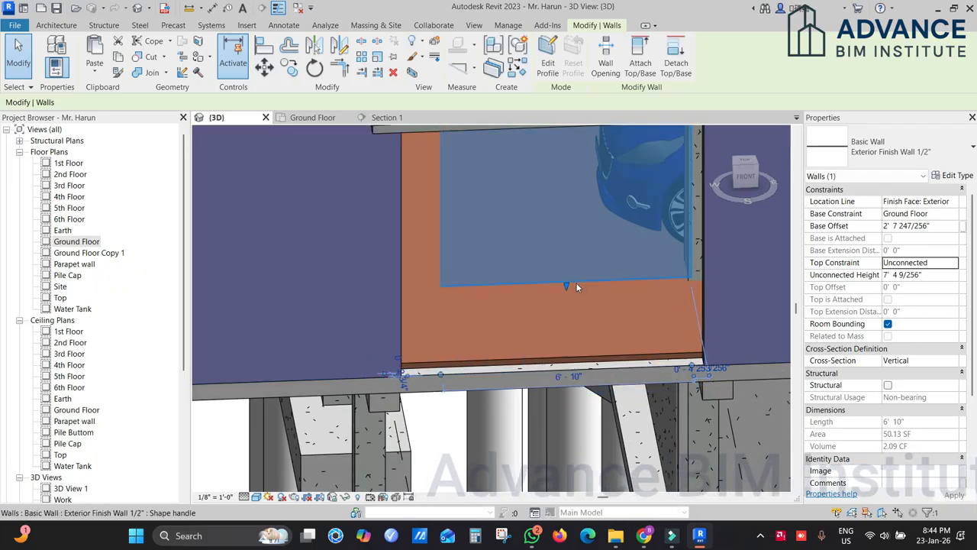
middle_drag(666, 303, 669, 414)
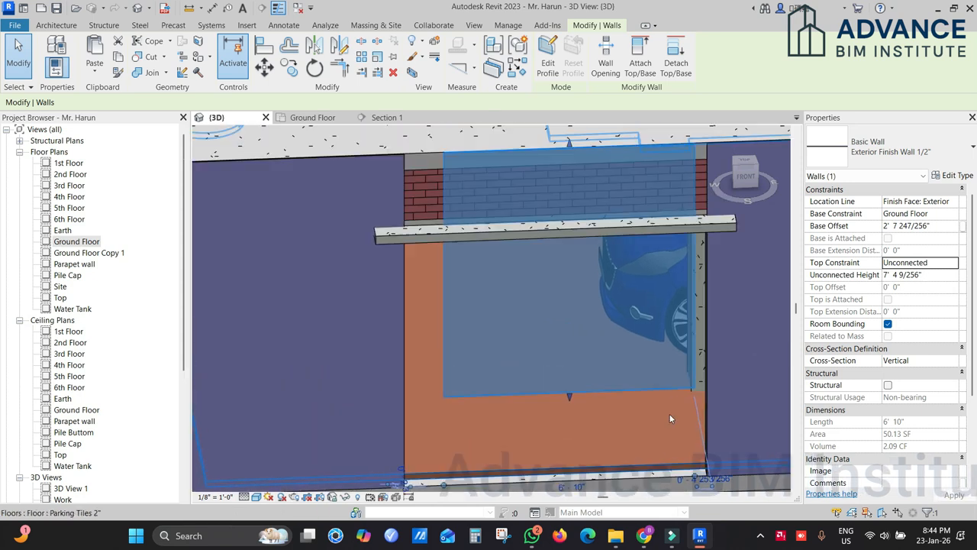
key(Escape)
key(a)
key(l)
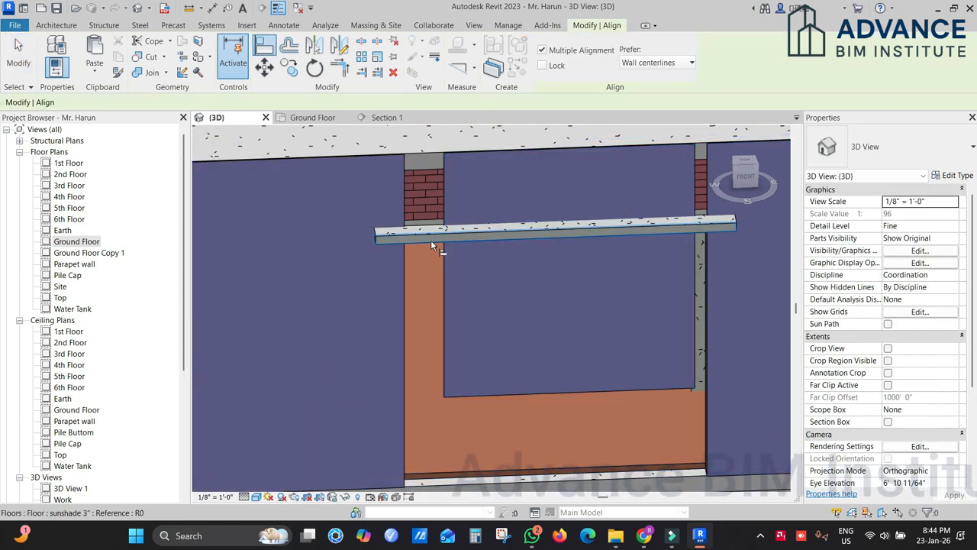
click(414, 230)
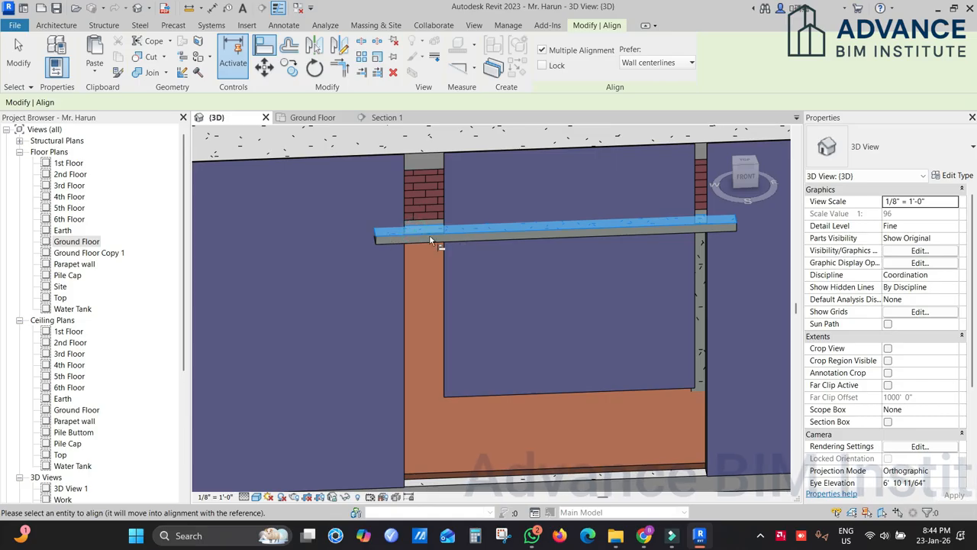
click(473, 393)
middle_drag(473, 393, 472, 482)
key(Escape)
key(Escape)
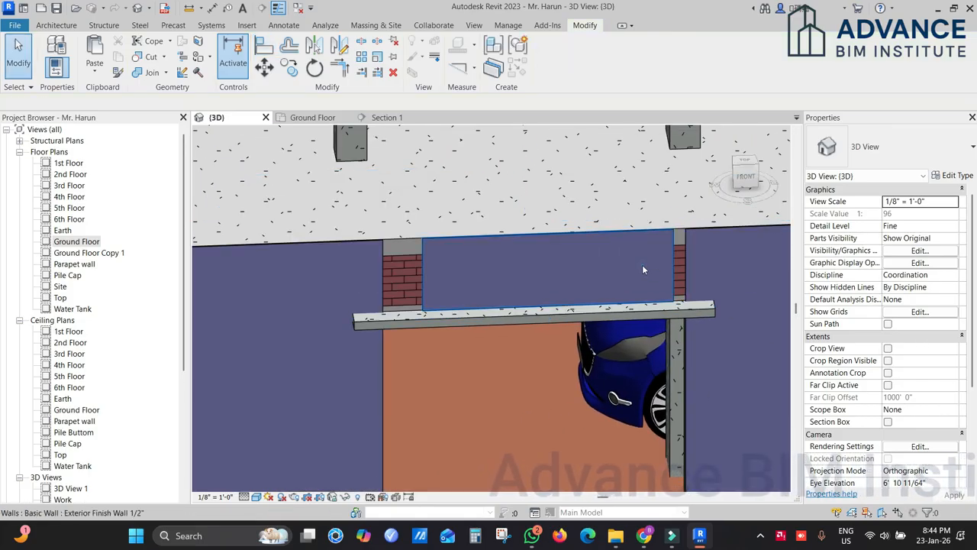
click(642, 264)
click(915, 278)
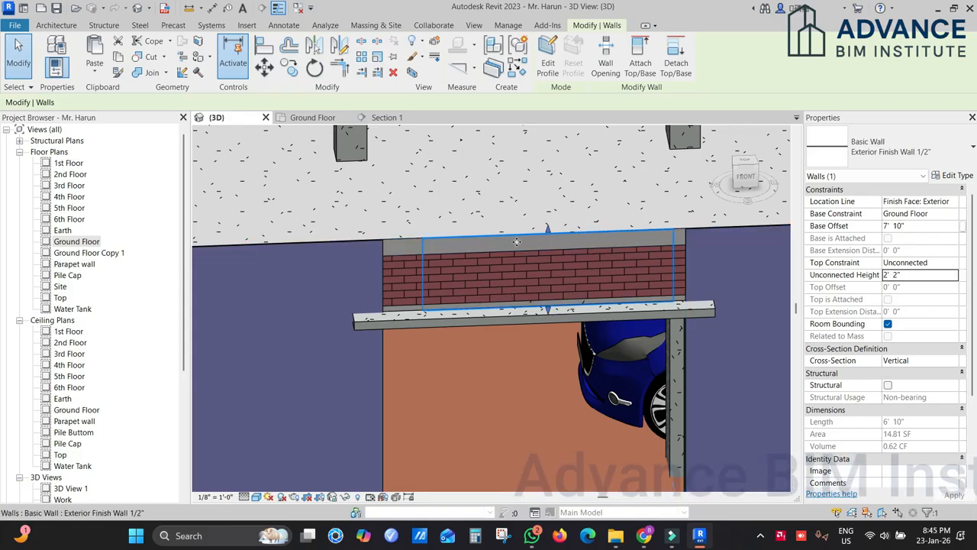
key(Delete)
key(ctrl+z)
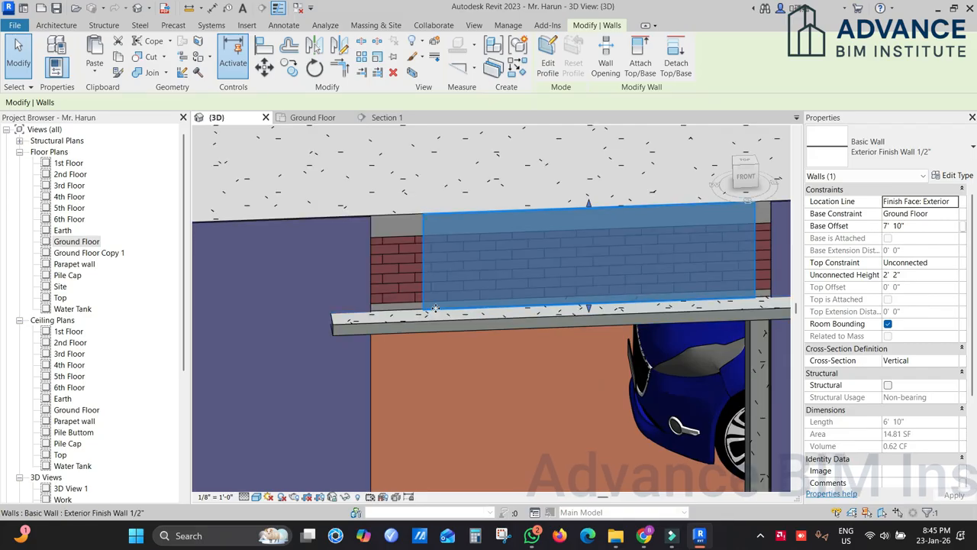
key(Escape)
click(436, 302)
scroll(439, 321, down, 5)
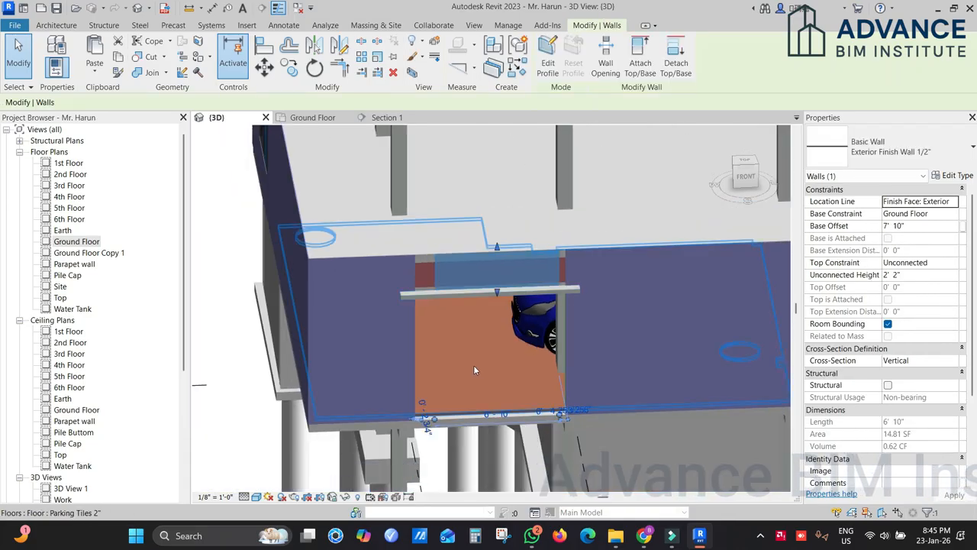
Step: Align the west end of the finish wall piece above the sunshade with the edge of the adjoining west finish wall
scroll(441, 390, up, 5)
key(a)
key(l)
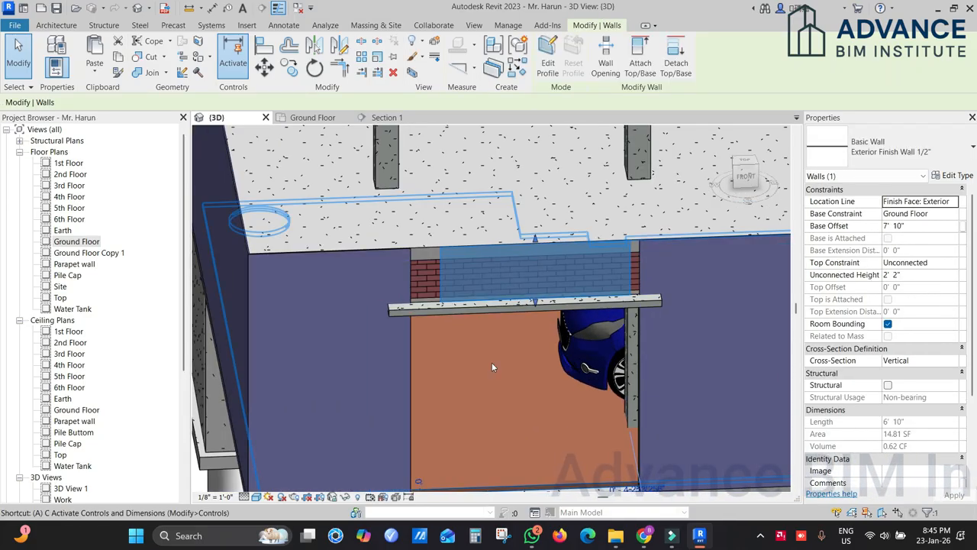
scroll(393, 272, up, 3)
click(430, 238)
click(497, 238)
scroll(498, 250, down, 3)
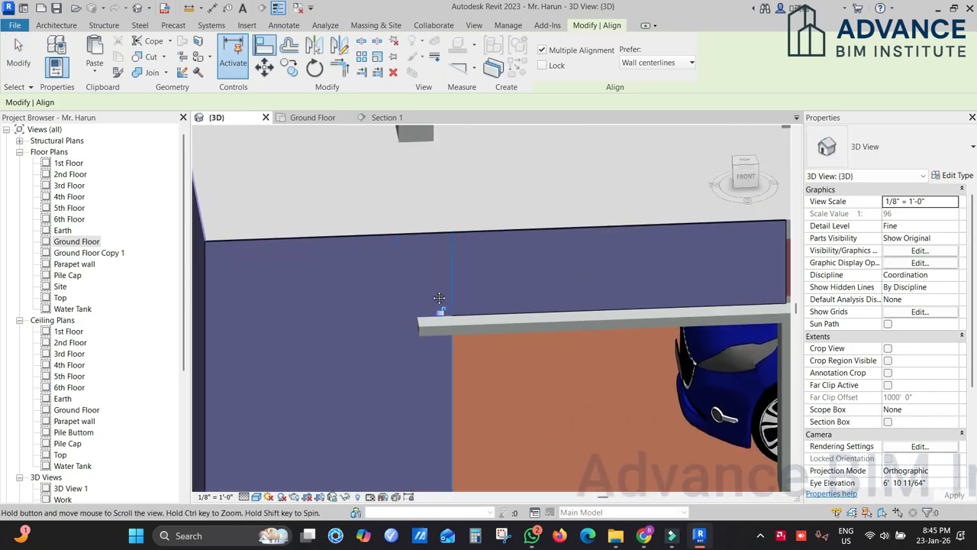
key(Escape)
key(Escape)
Step: Align the east end of the finish wall piece above the sunshade with the edge of the adjoining east finish wall
key(a)
key(l)
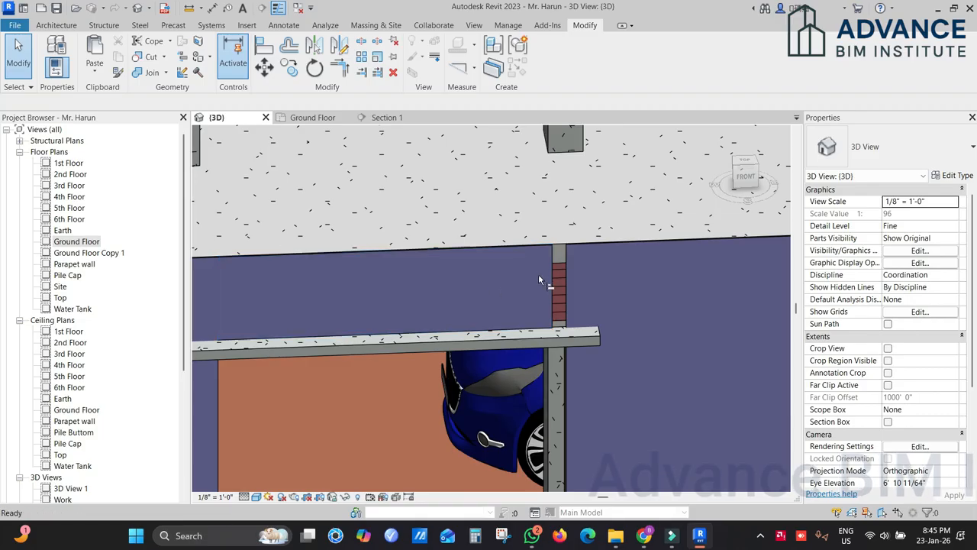
scroll(563, 259, up, 3)
click(569, 254)
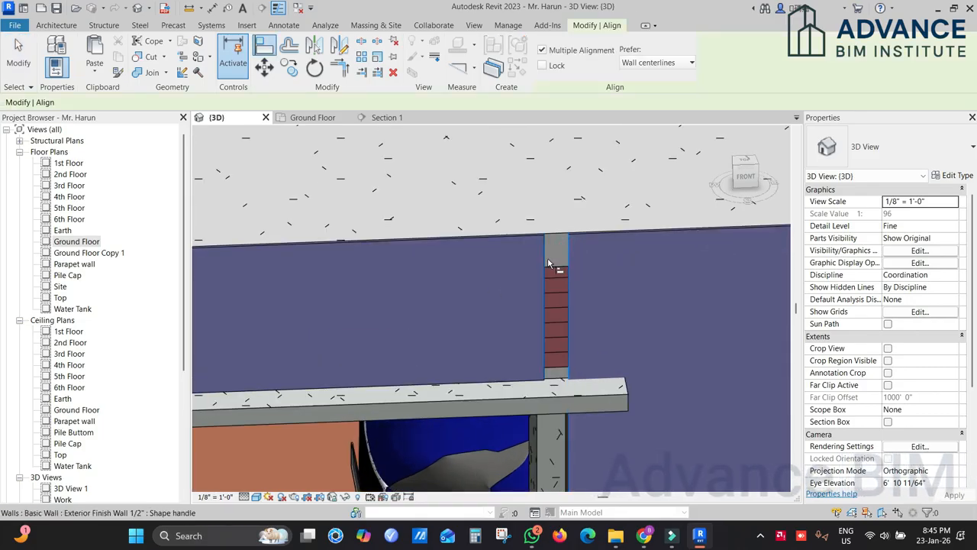
click(544, 256)
scroll(583, 273, down, 6)
key(Escape)
key(Escape)
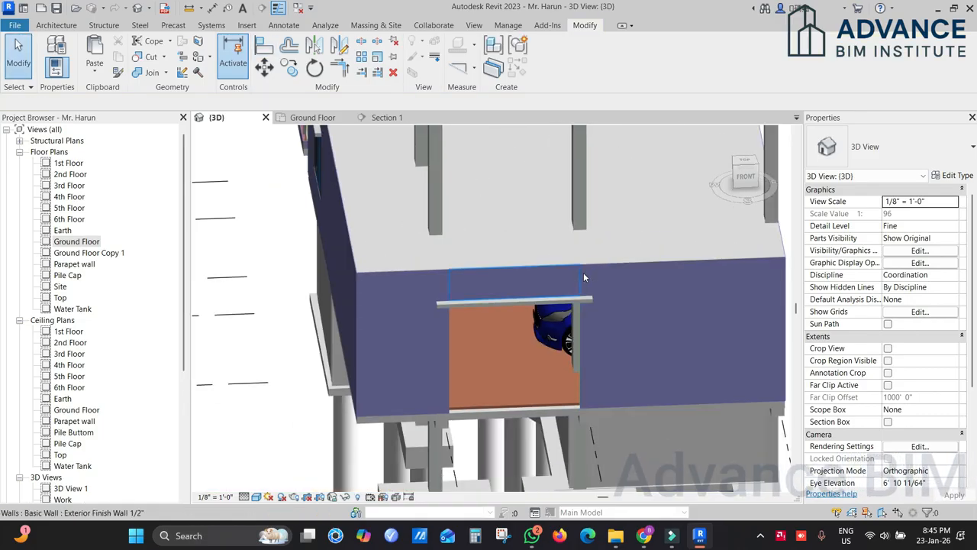
Step: Examine the finished ground-floor exterior walls, windows and balconies from all sides, ending on the model's left face
middle_drag(615, 337, 468, 341)
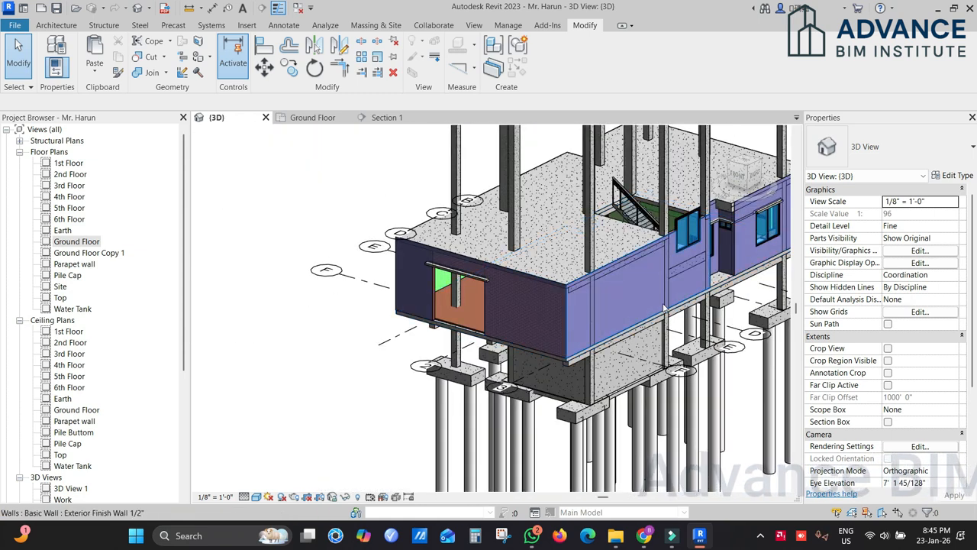
shift+middle_drag(664, 309, 568, 315)
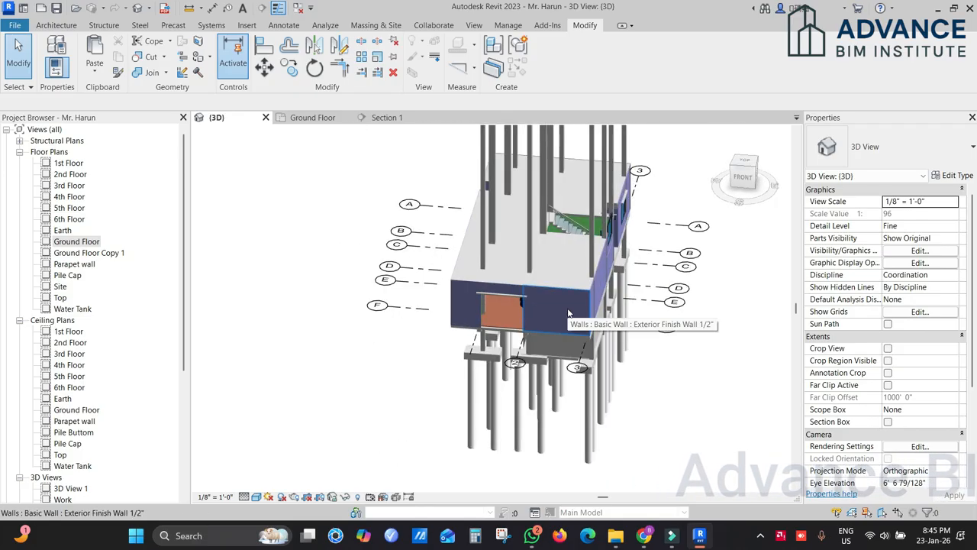
scroll(568, 314, up, 3)
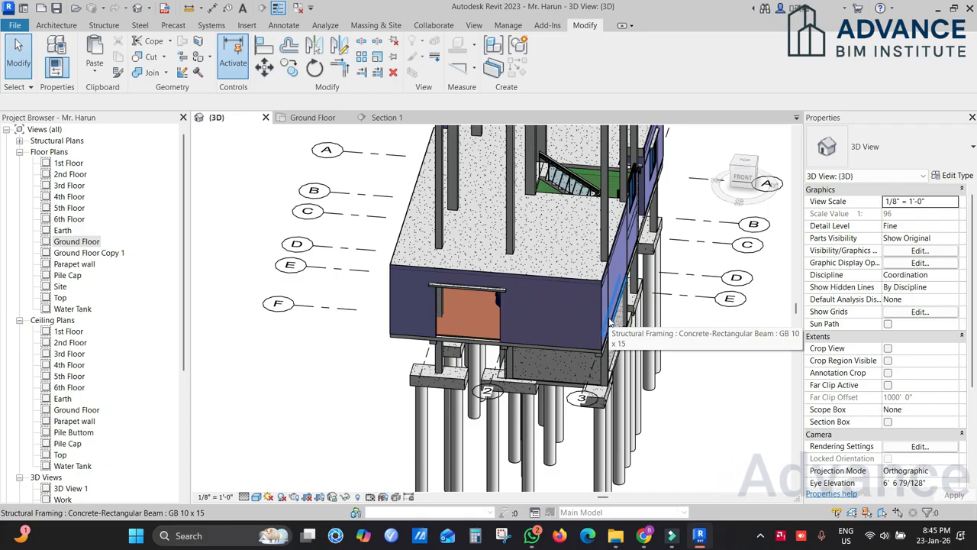
shift+middle_drag(556, 330, 700, 295)
scroll(461, 259, up, 5)
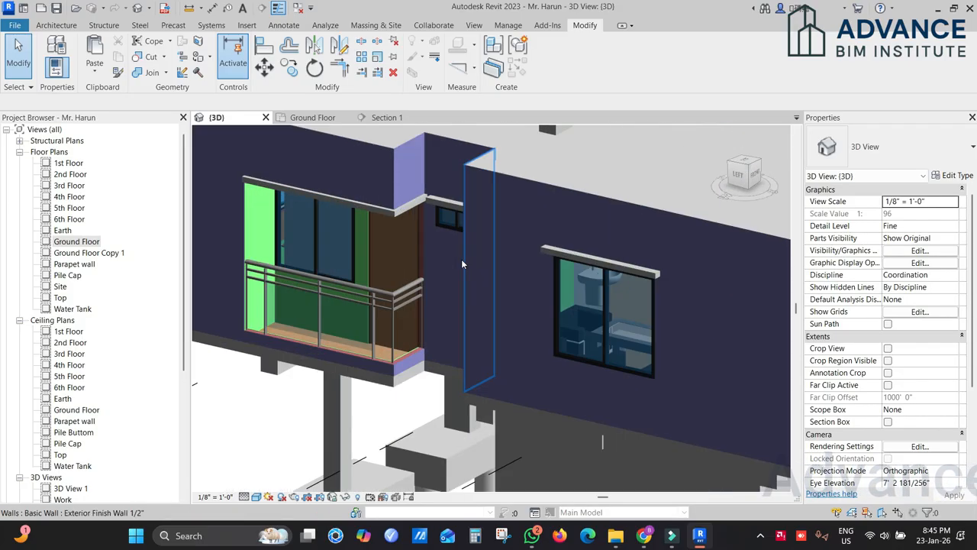
scroll(484, 234, down, 3)
mouse_move(485, 235)
shift+middle_down()
mouse_move(683, 277)
mouse_move(712, 249)
mouse_move(479, 228)
shift+middle_up()
scroll(603, 252, up, 1)
shift+middle_drag(560, 278, 565, 257)
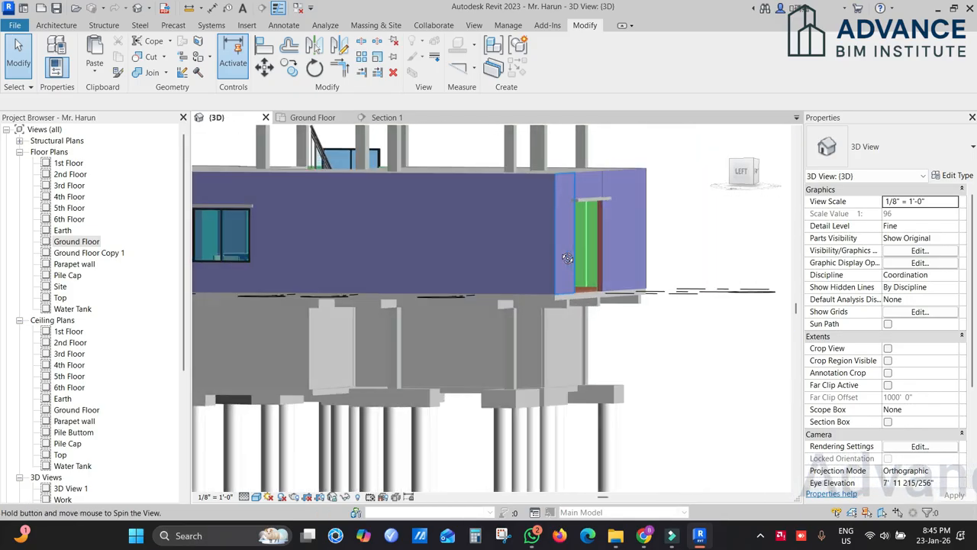
shift+middle_drag(472, 266, 598, 273)
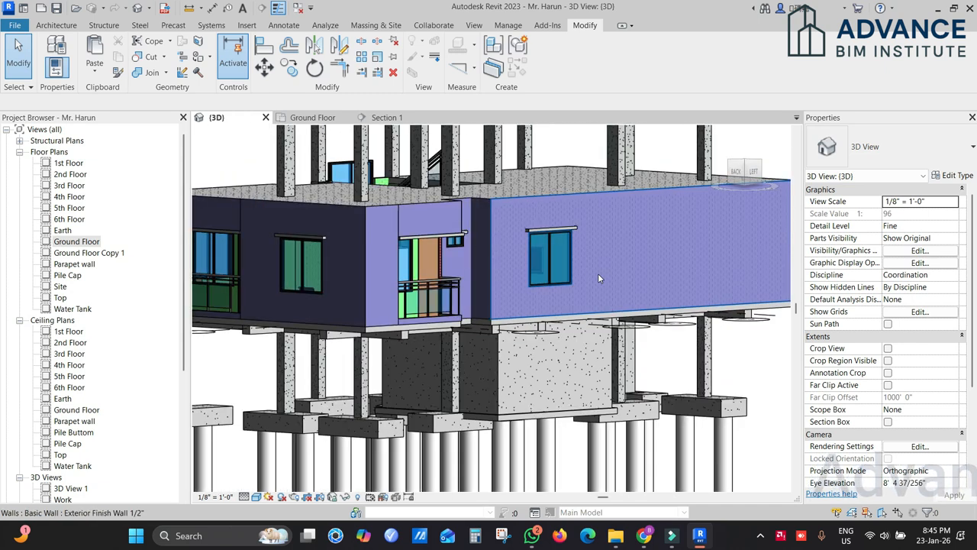
scroll(598, 273, down, 2)
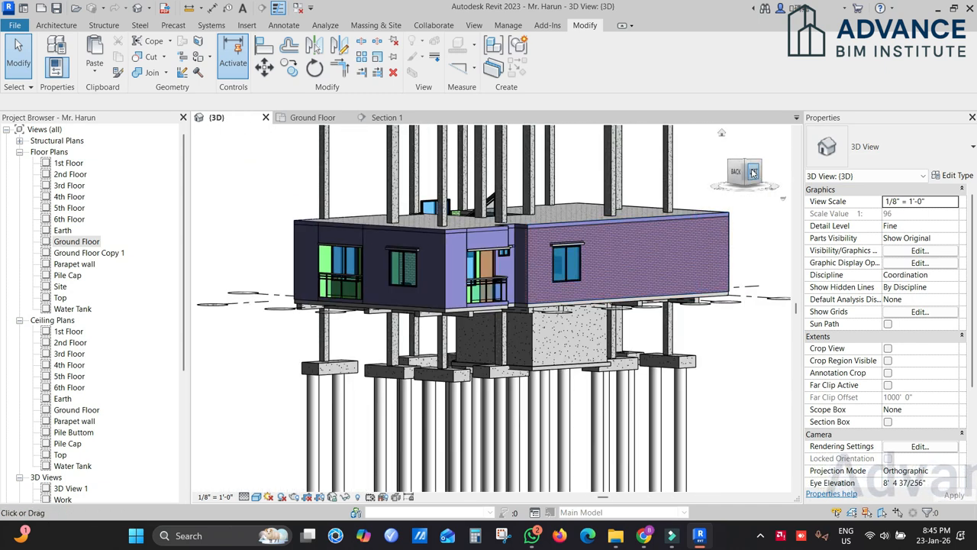
click(753, 173)
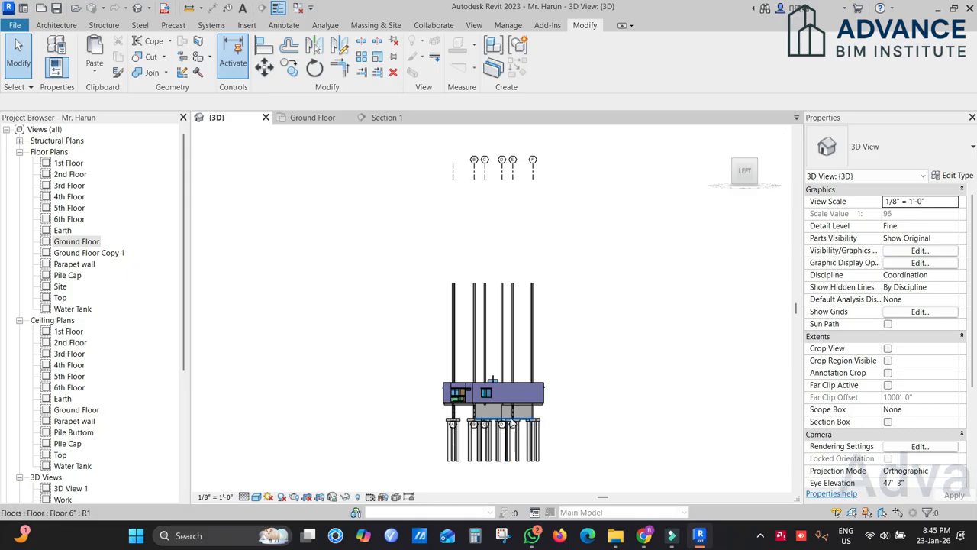
Step: Open the North building elevation and show the ground floor close up
scroll(97, 353, down, 5)
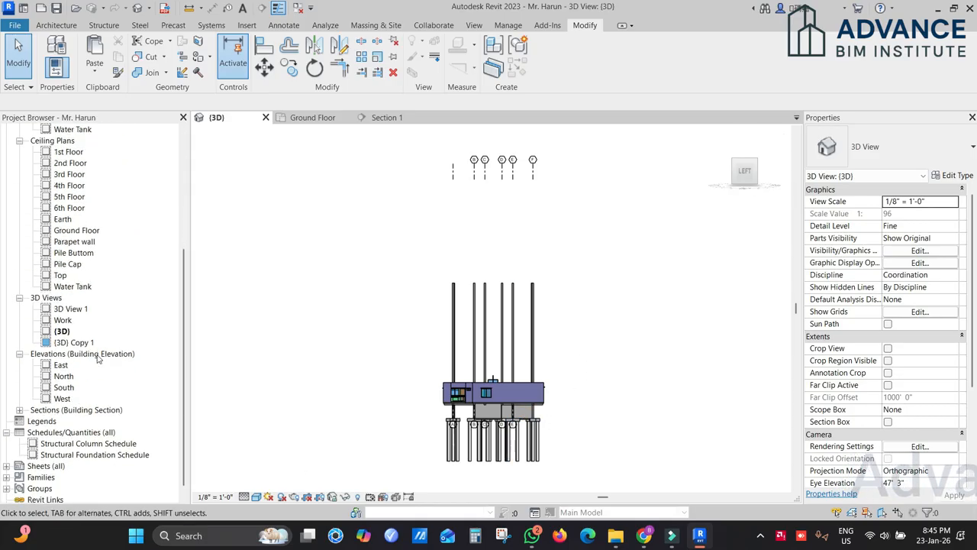
double_click(64, 376)
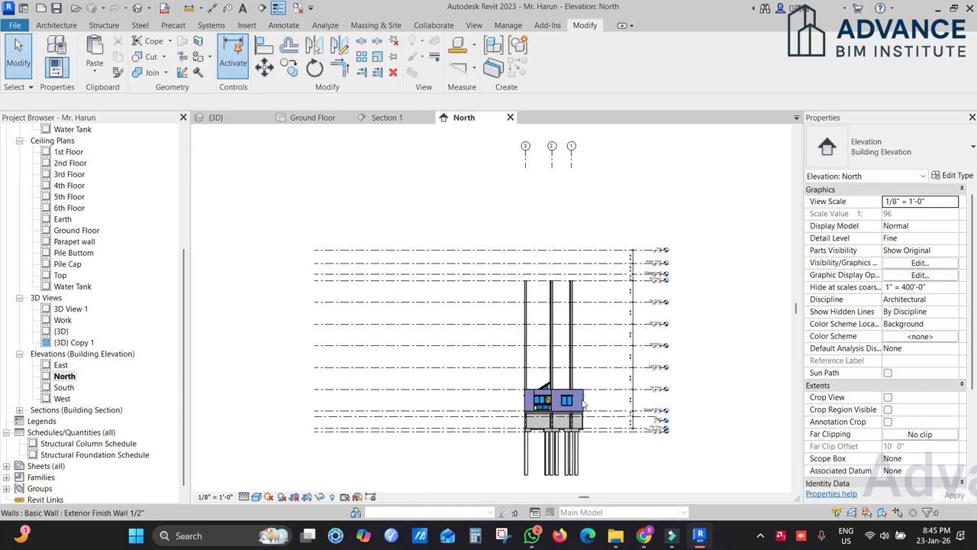
scroll(569, 420, up, 4)
middle_drag(604, 393, 602, 368)
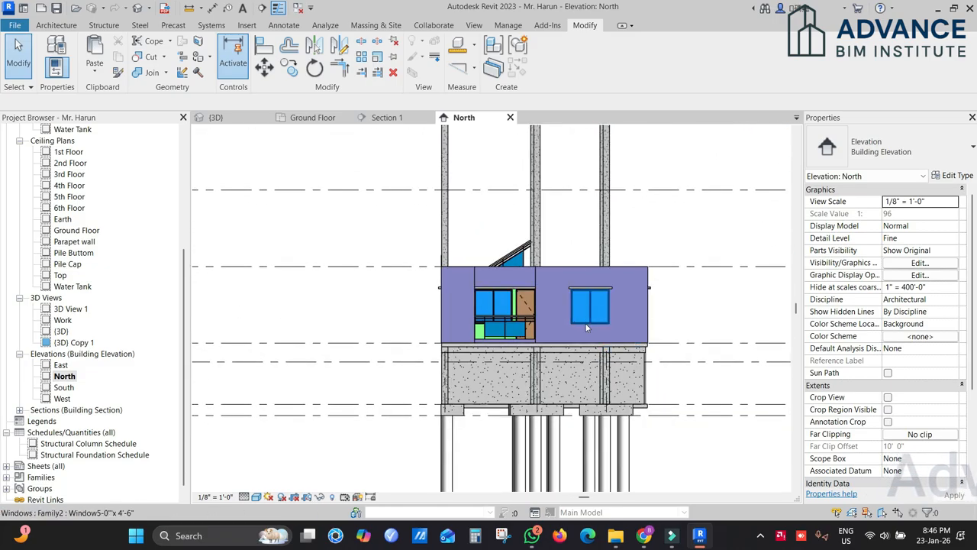
scroll(585, 336, up, 2)
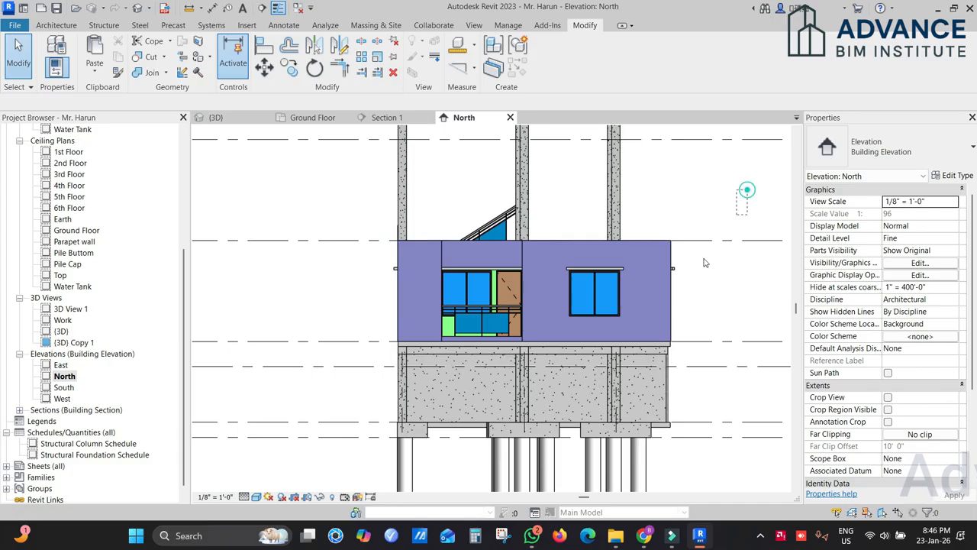
Step: Display the North elevation as wireframe and select everything touching the area from above the 1st Floor slab down to the Ground Floor level
click(256, 497)
click(302, 370)
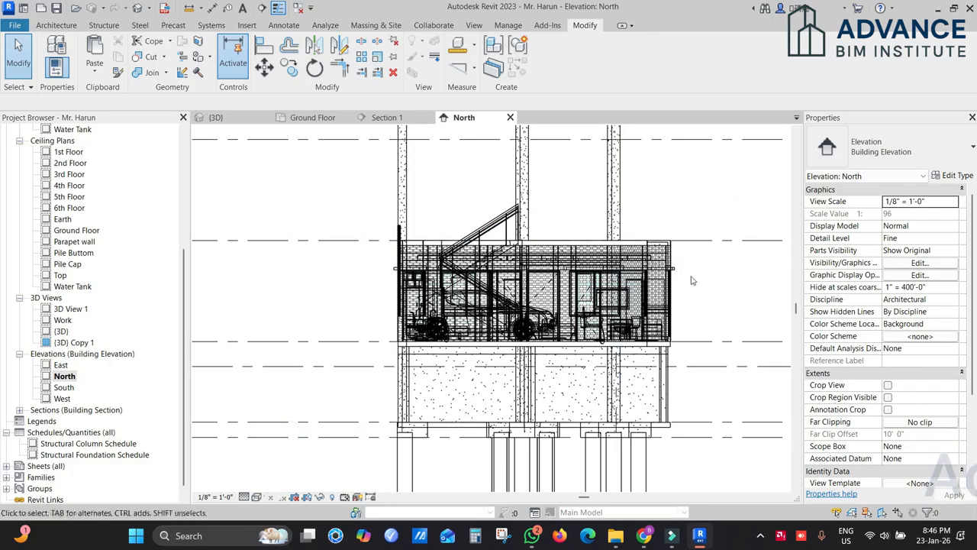
drag(770, 169, 380, 344)
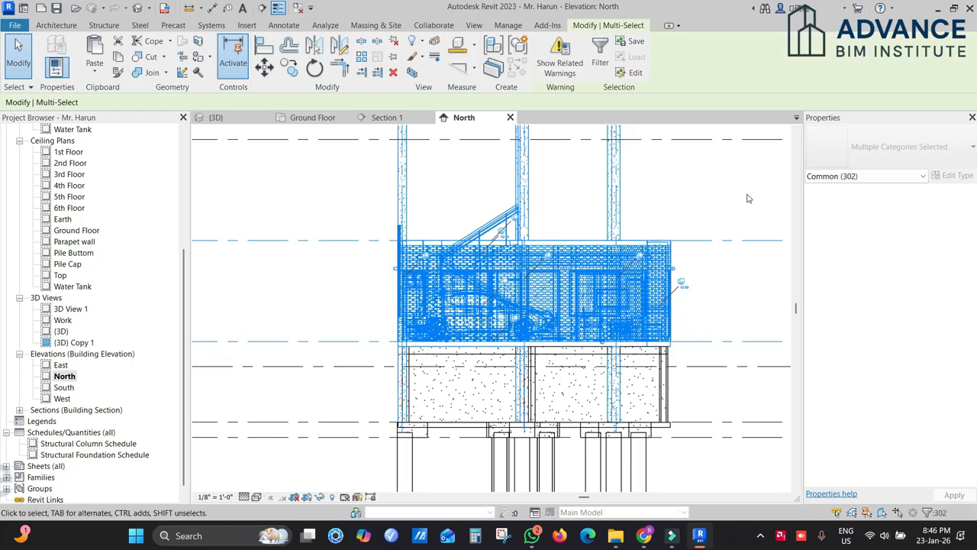
Step: Filter the ground-floor selection to exclude Structural Columns, Shaft Openings and Grids
ctrl+drag(750, 188, 423, 348)
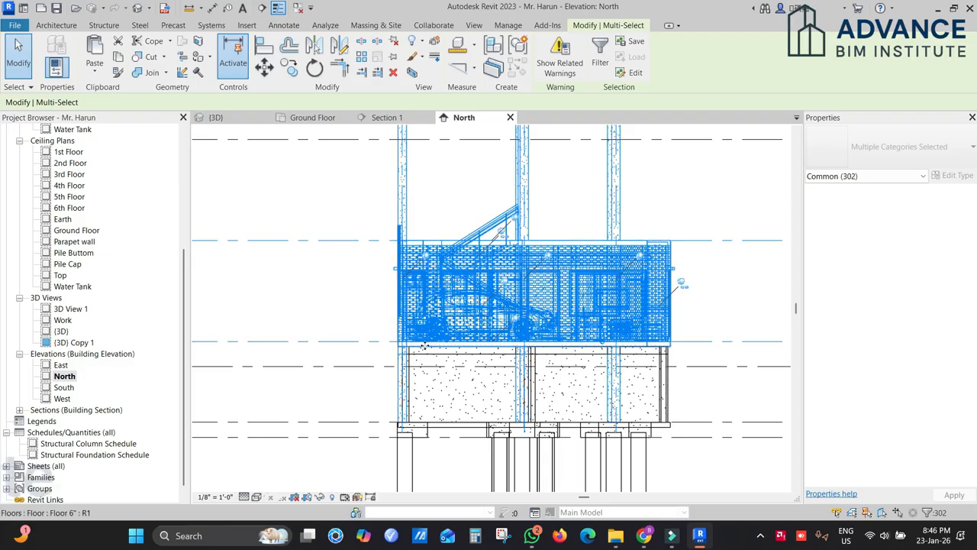
scroll(450, 347, up, 2)
click(600, 55)
drag(658, 149, 801, 181)
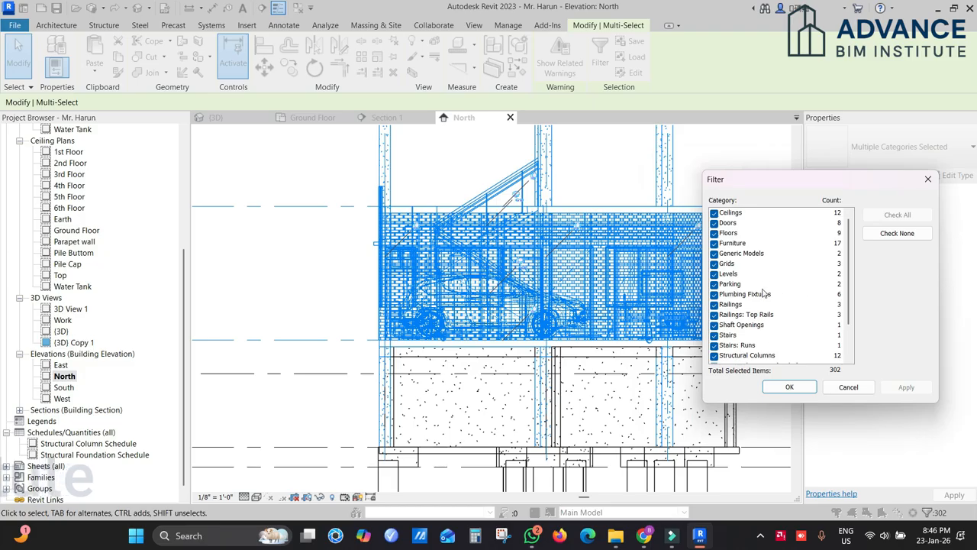
scroll(764, 293, down, 2)
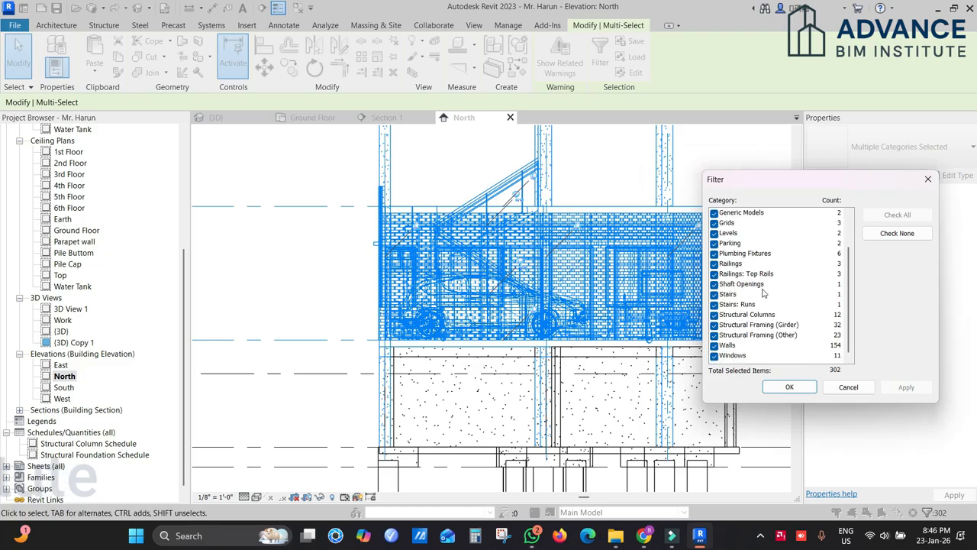
click(715, 315)
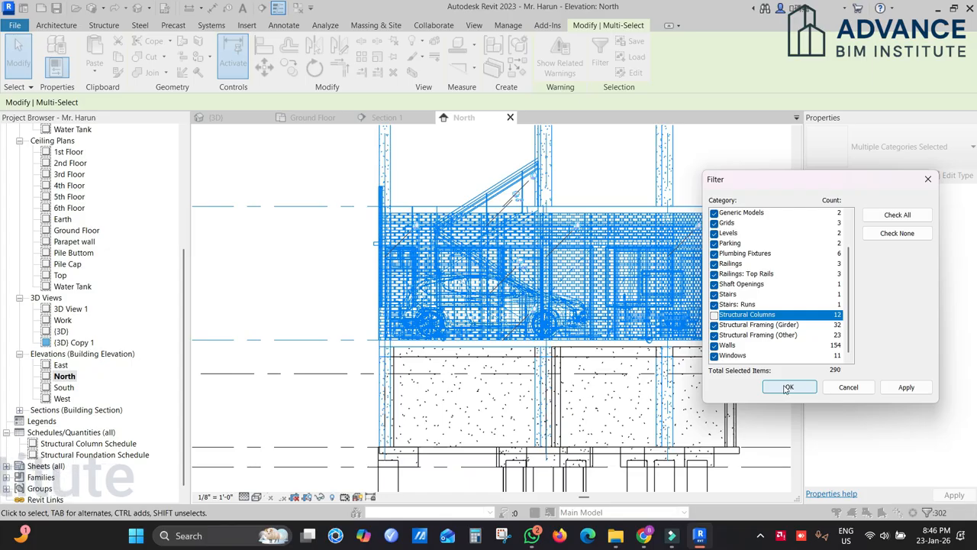
scroll(777, 284, up, 2)
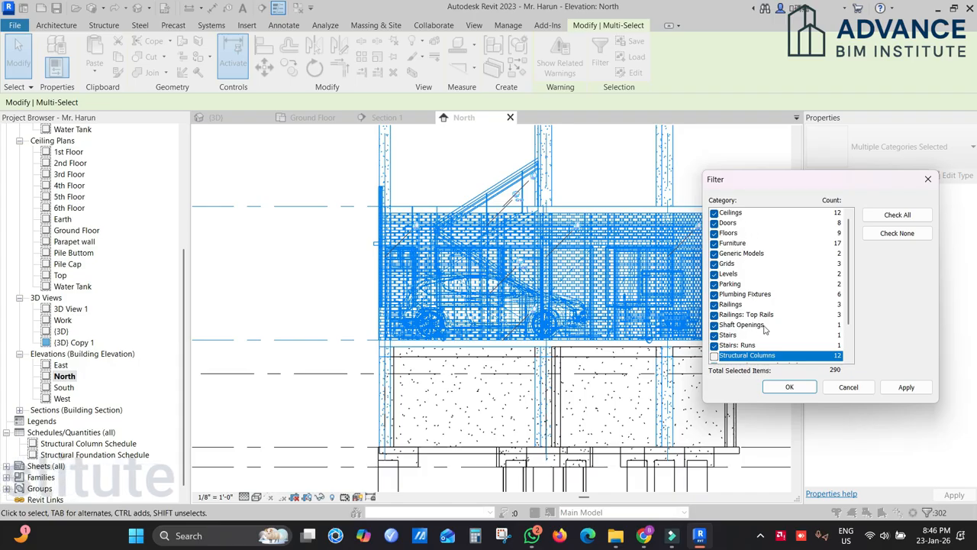
click(714, 326)
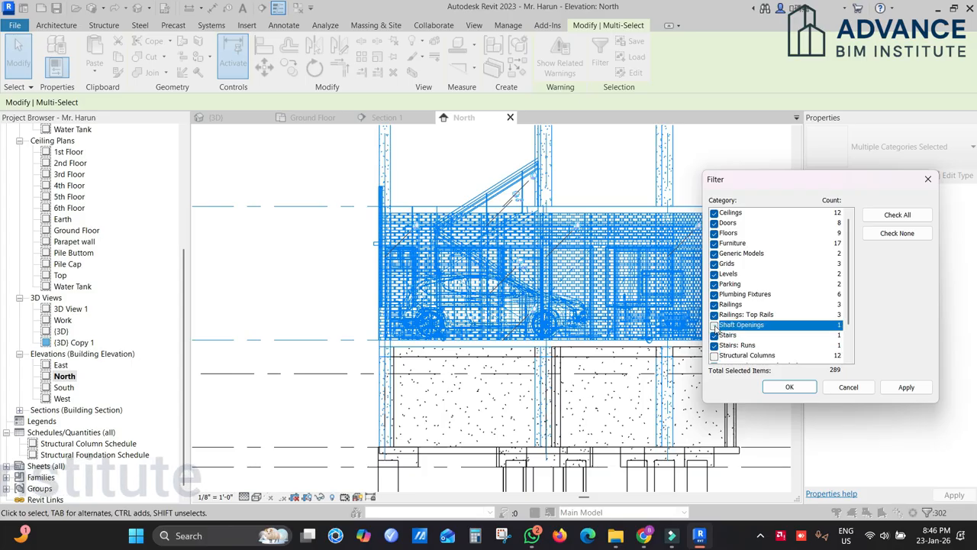
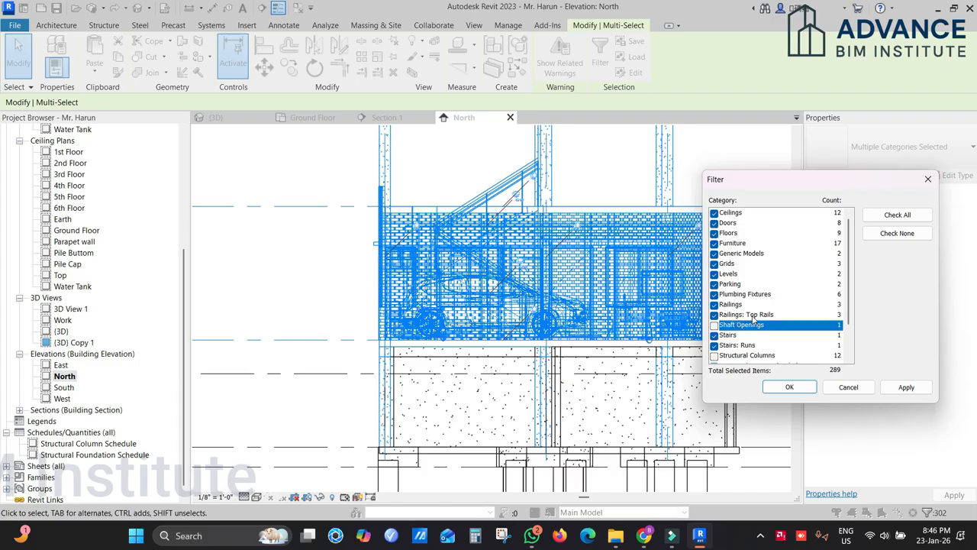
click(714, 264)
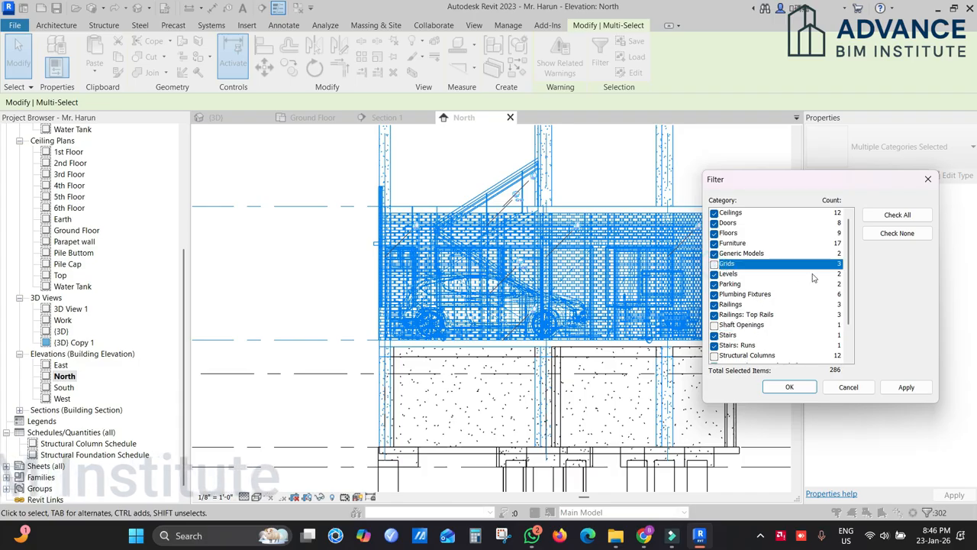
click(794, 390)
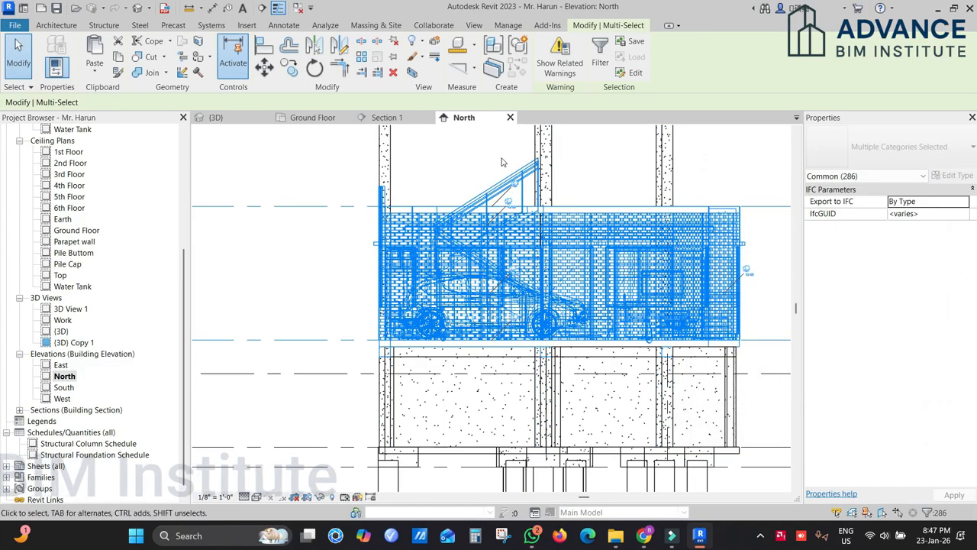
Step: Filter the ground-floor selection down to the Generic Models category only
scroll(515, 192, up, 3)
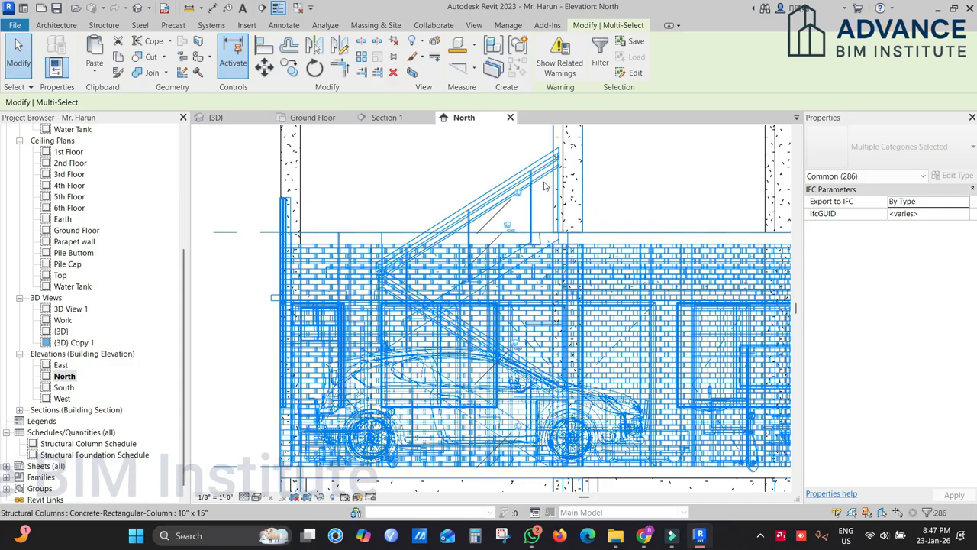
click(600, 53)
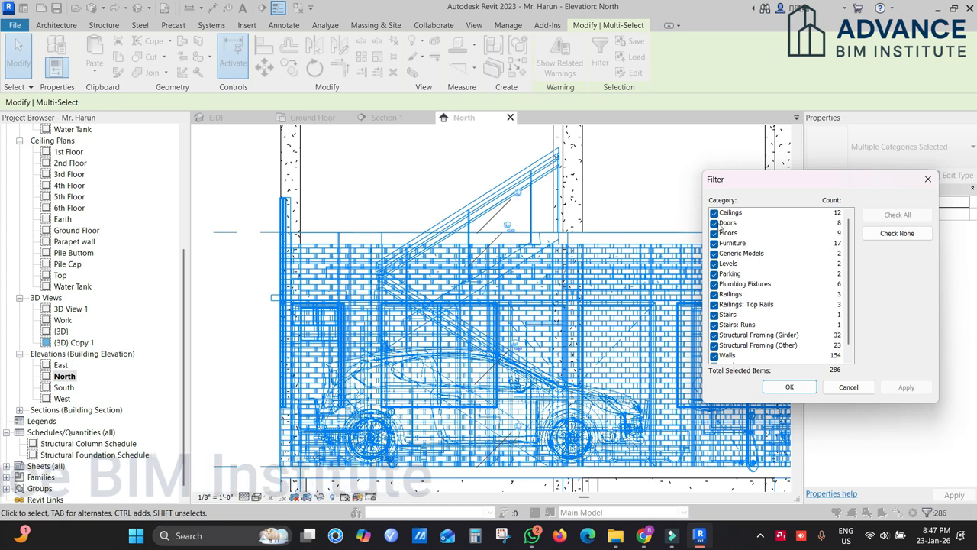
click(897, 233)
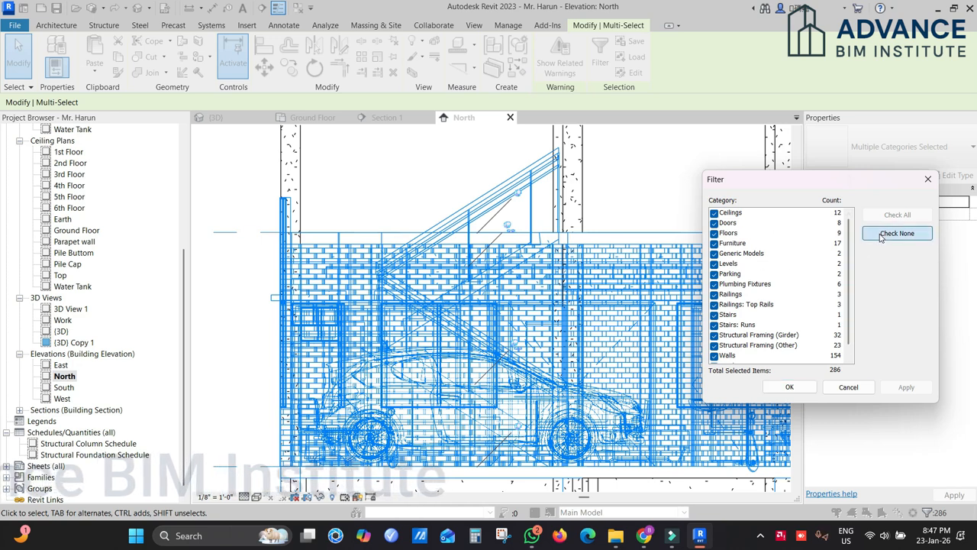
click(714, 254)
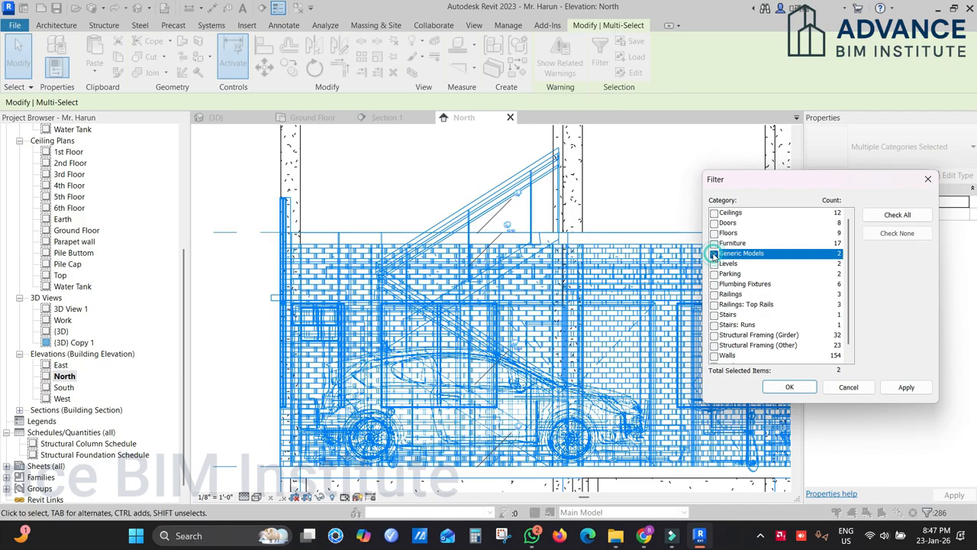
click(777, 388)
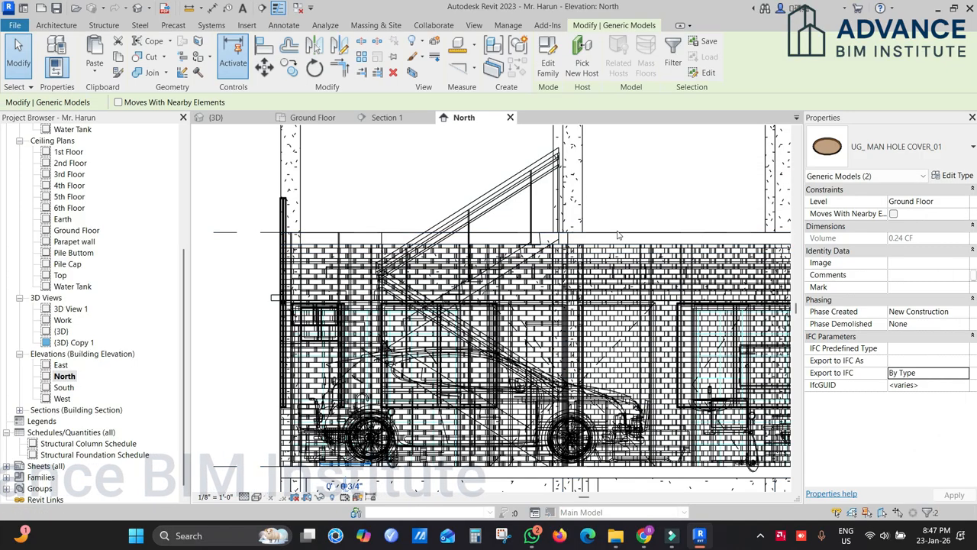
Step: Switch to the {3D} view and isolate the selected generic models with a selection box around them
click(216, 117)
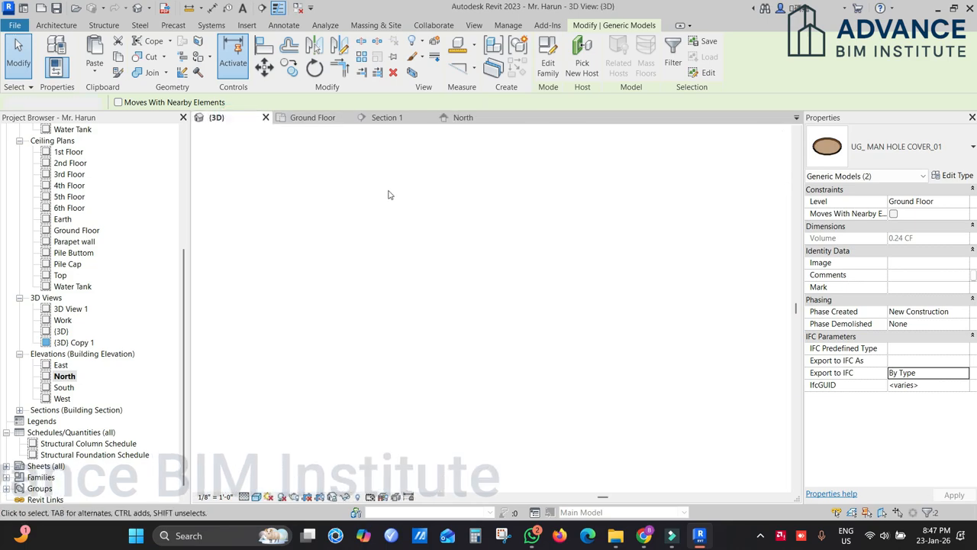
shift+middle_drag(580, 390, 481, 386)
scroll(481, 383, up, 5)
scroll(495, 366, up, 4)
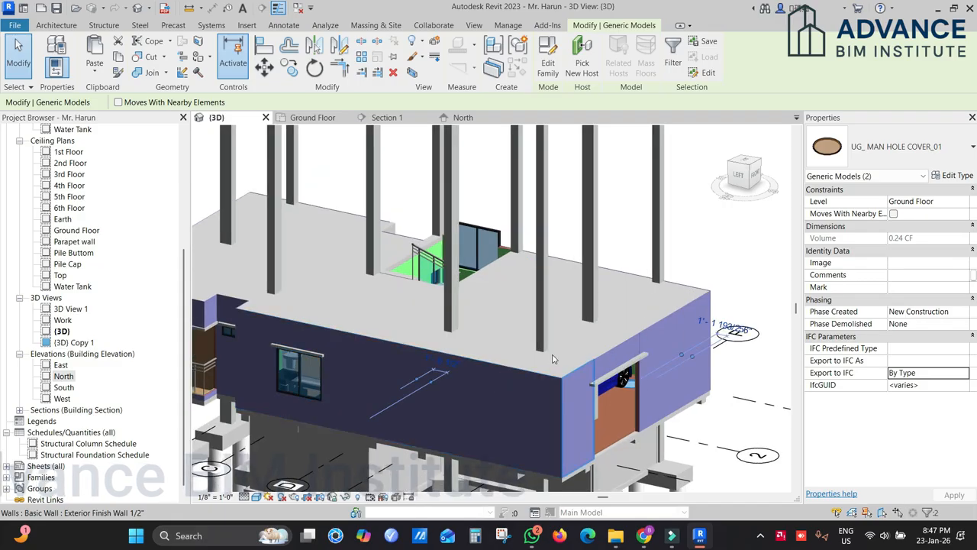
middle_drag(670, 329, 619, 275)
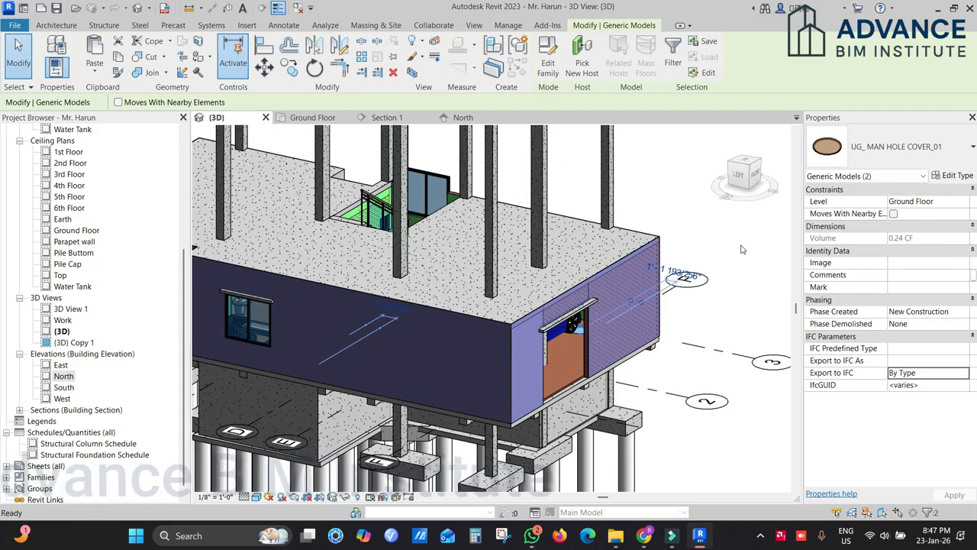
key(b)
key(x)
scroll(561, 421, up, 4)
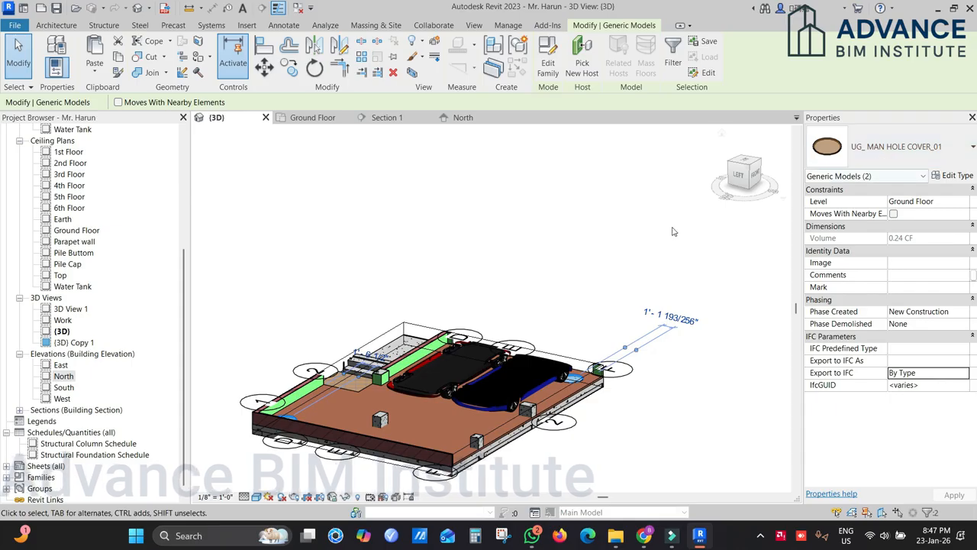
Step: Open the manhole cover beside the blue car near grid F in the family editor
click(617, 239)
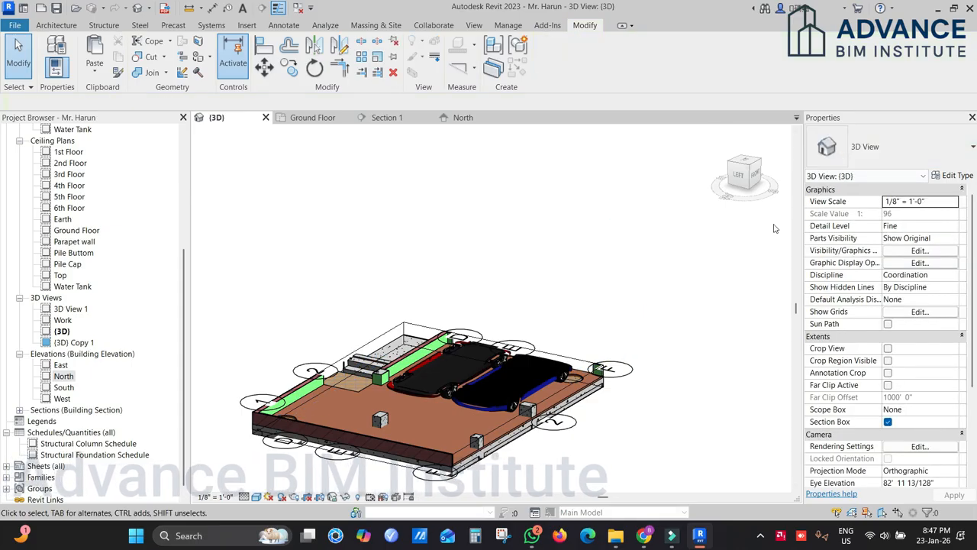
scroll(575, 382, up, 2)
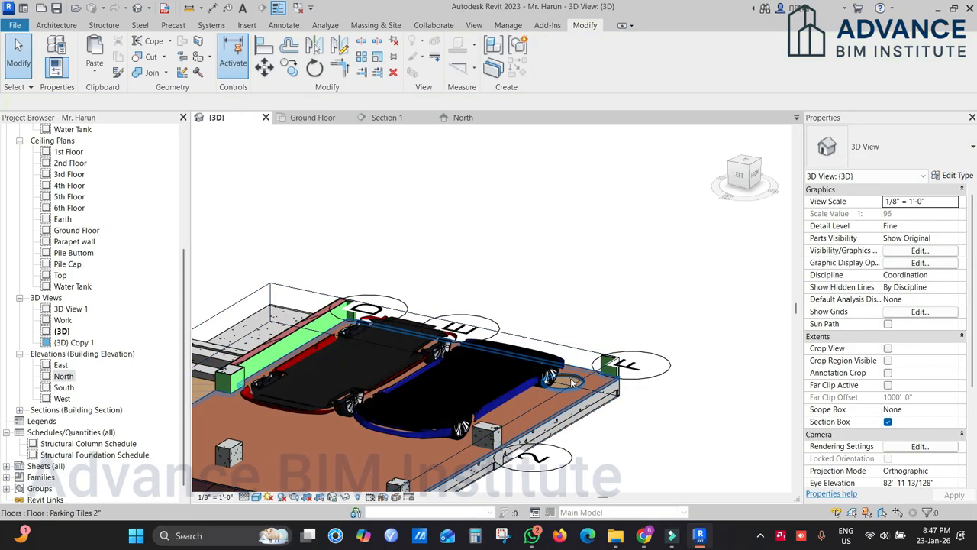
click(577, 379)
middle_drag(577, 378, 632, 300)
scroll(636, 301, up, 3)
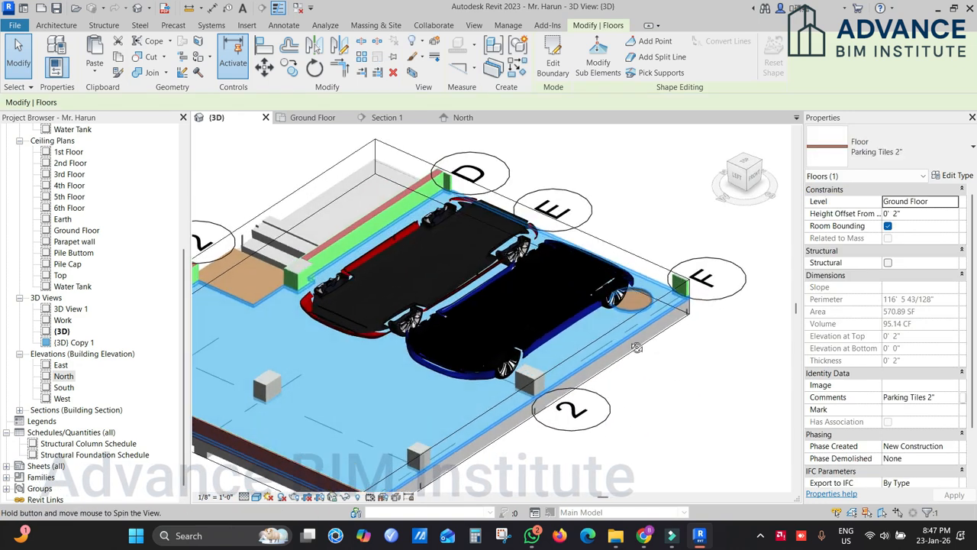
key(Escape)
click(638, 301)
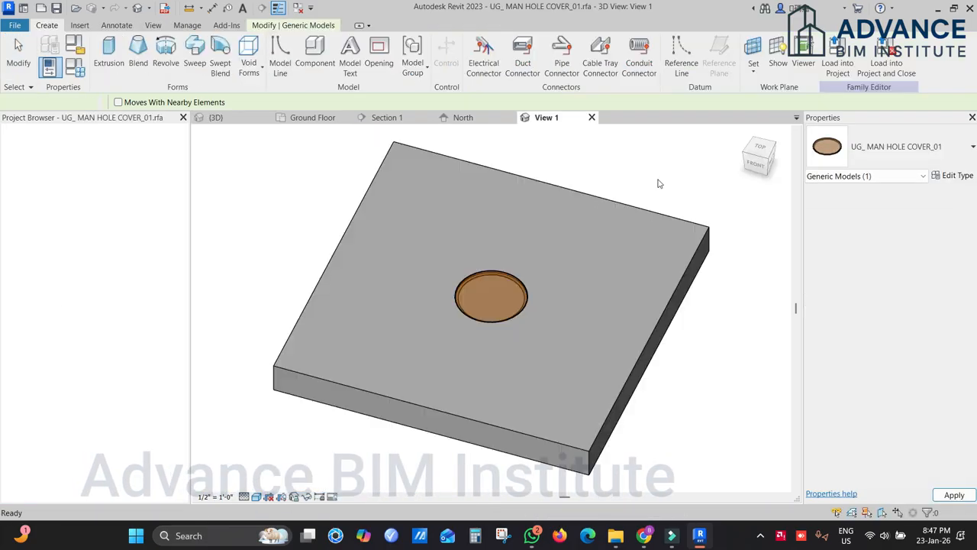
Step: Change the manhole cover family's category to Plumbing Fixtures
click(77, 47)
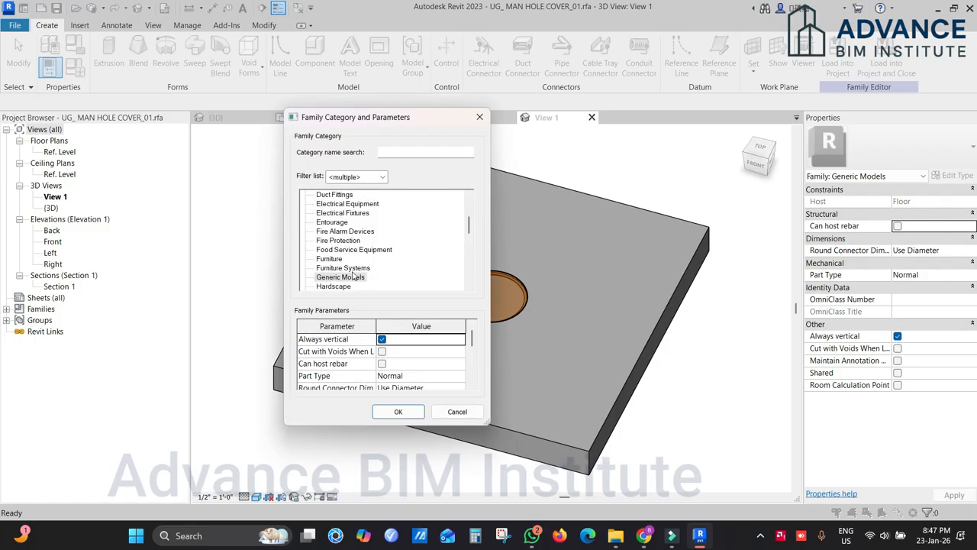
click(346, 268)
key(p)
scroll(381, 264, down, 1)
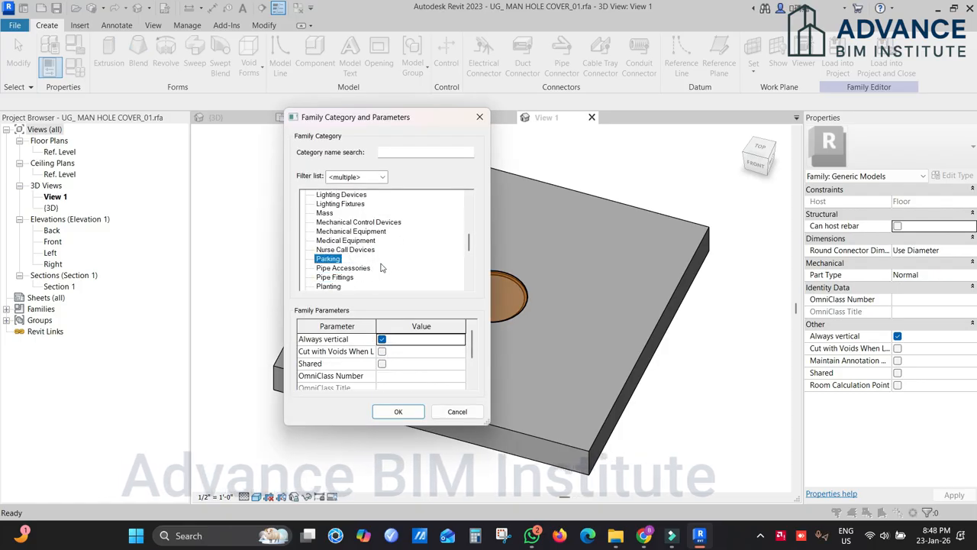
key(Down)
scroll(381, 268, down, 1)
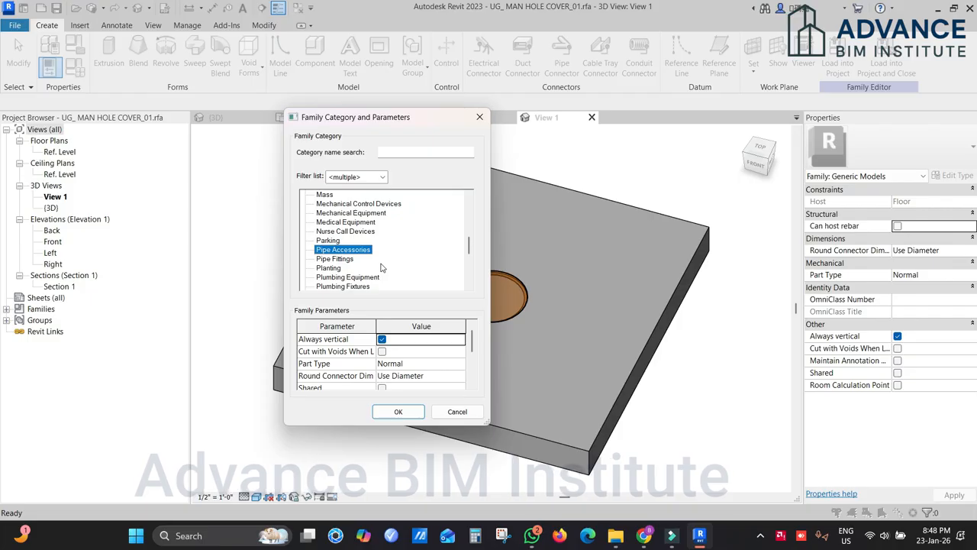
key(Down)
scroll(367, 268, down, 1)
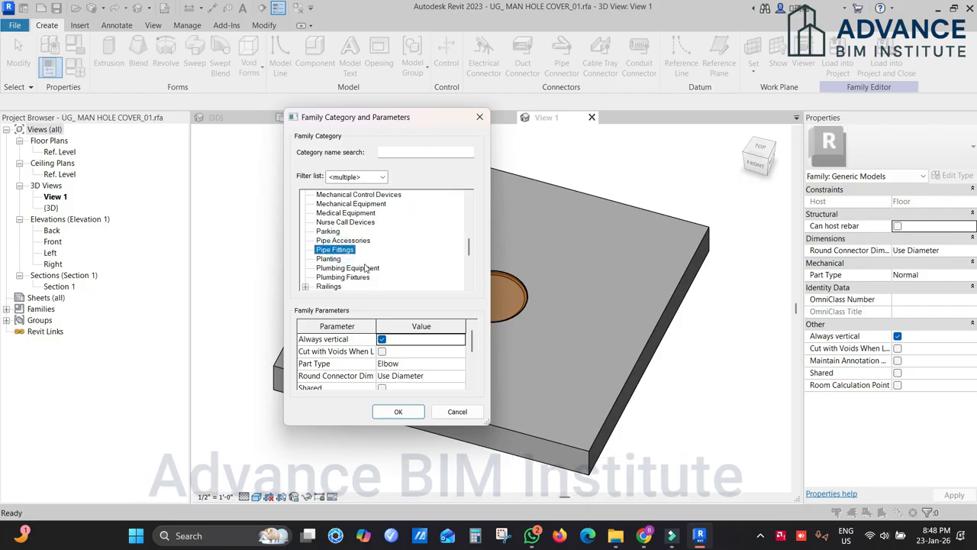
click(366, 269)
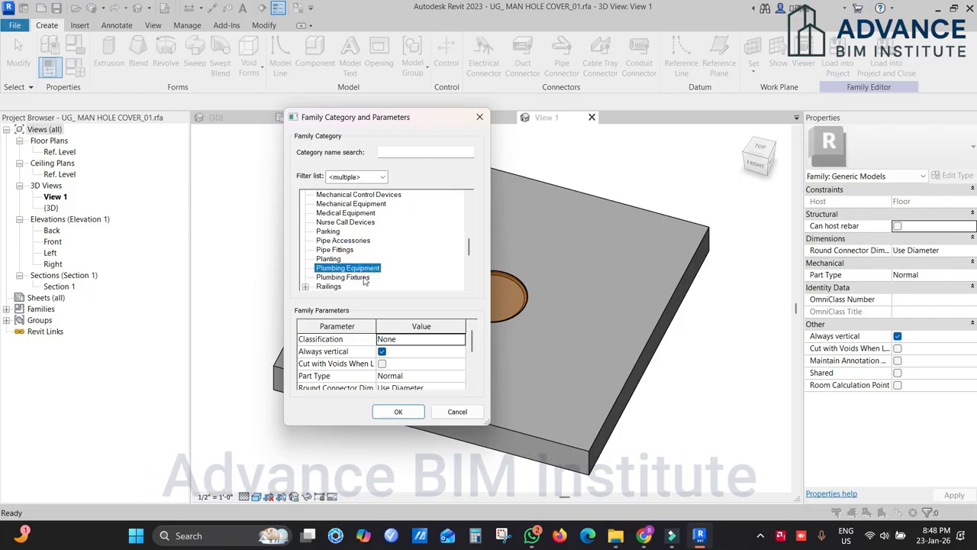
click(365, 278)
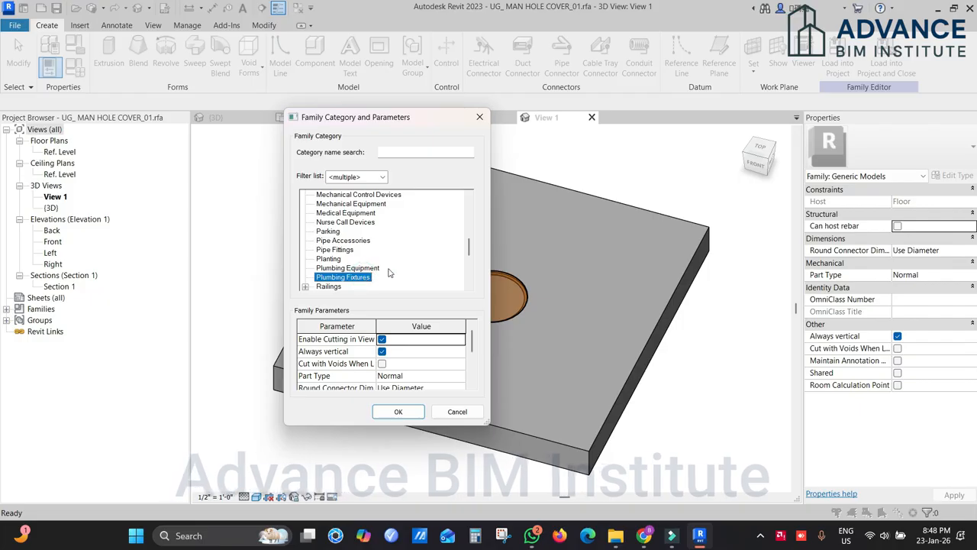
click(372, 270)
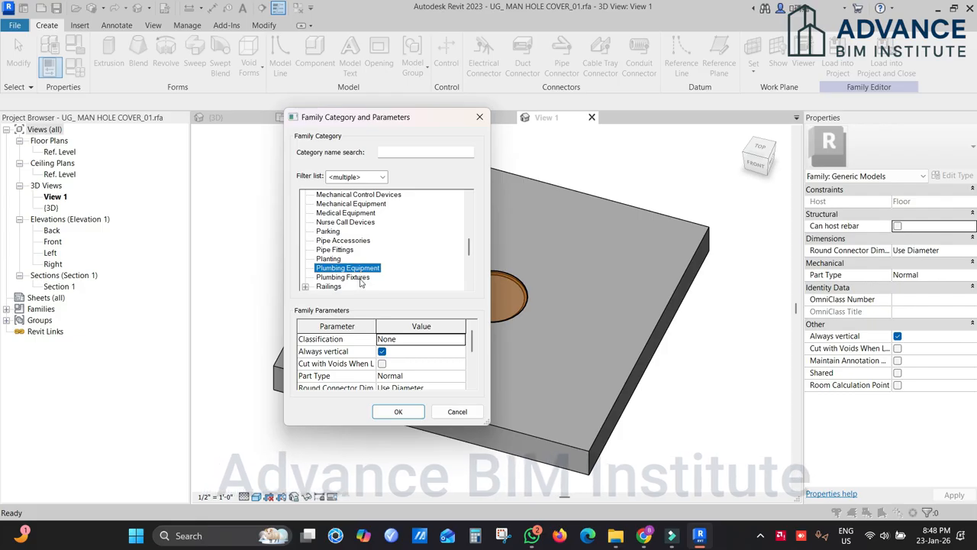
double_click(362, 277)
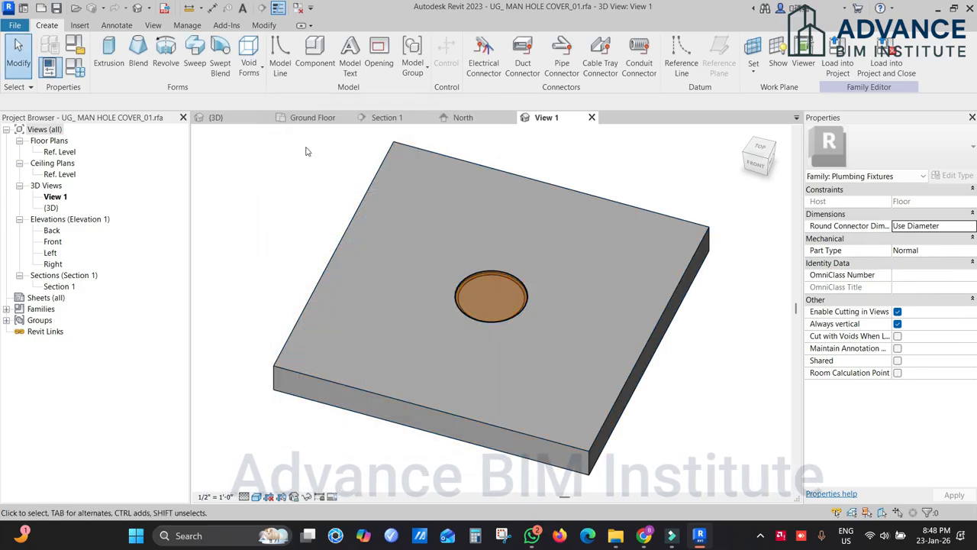
Step: Set the manhole cover family's category to Plumbing Equipment
click(48, 66)
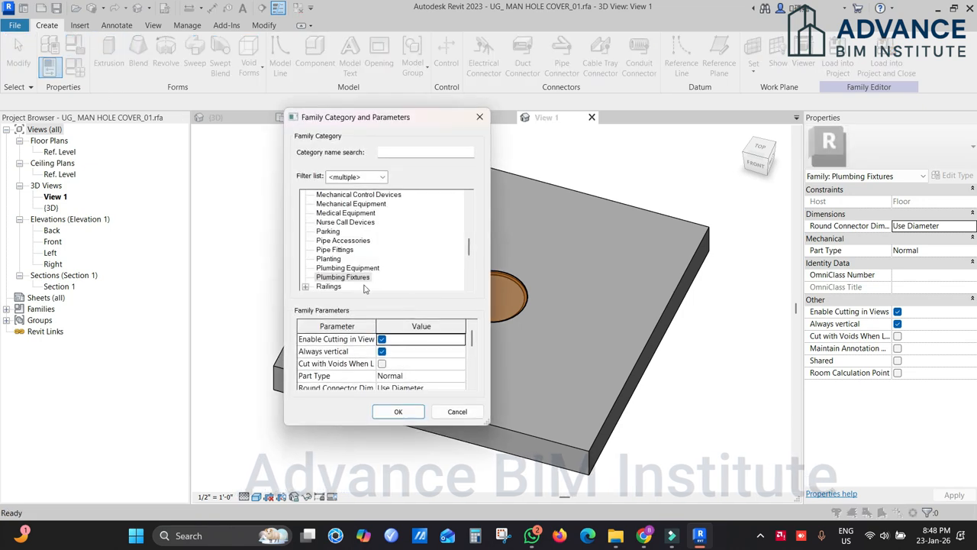
click(364, 269)
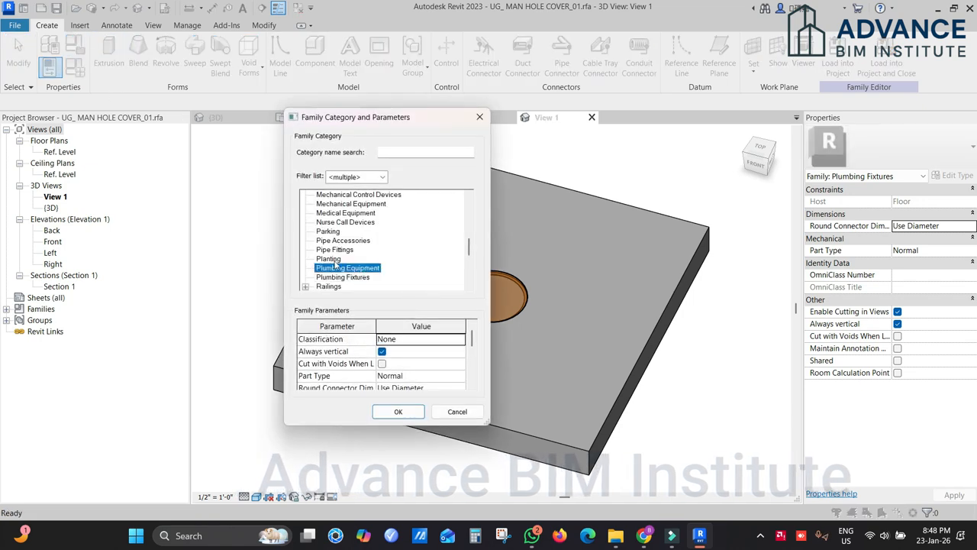
click(398, 413)
Step: Load the manhole cover family into the project, overwriting the existing version, and select the cover near grid F
click(837, 67)
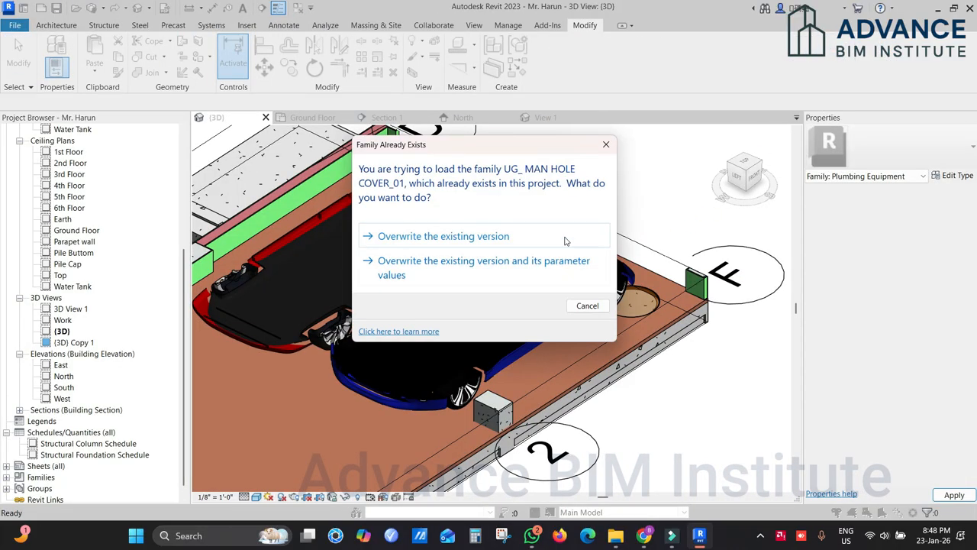
click(508, 237)
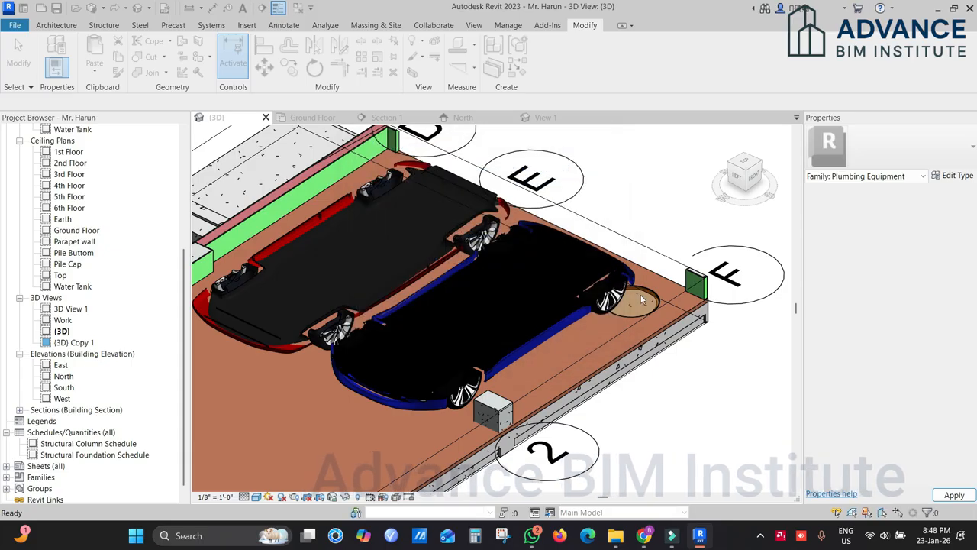
click(641, 300)
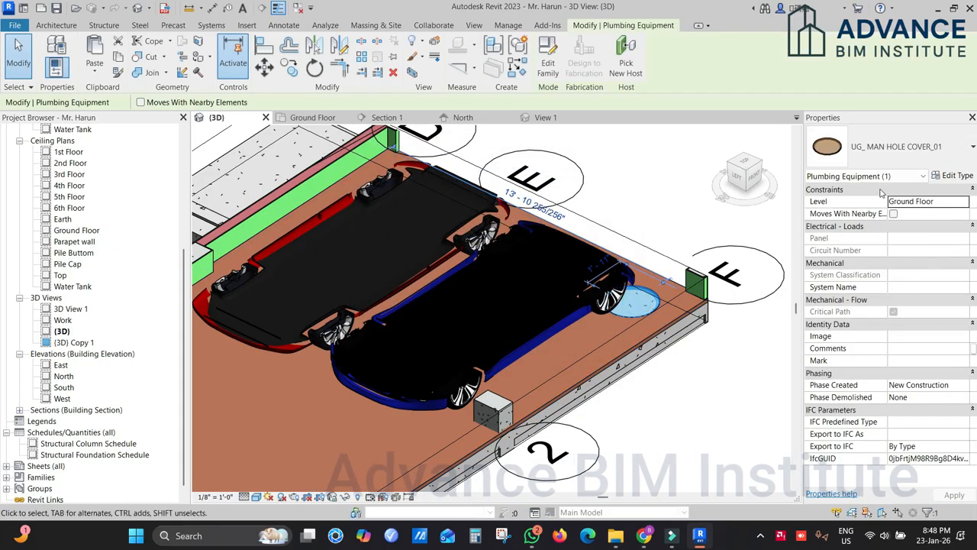
Step: Deselect the manhole cover and turn off the section box in the 3D view
click(646, 195)
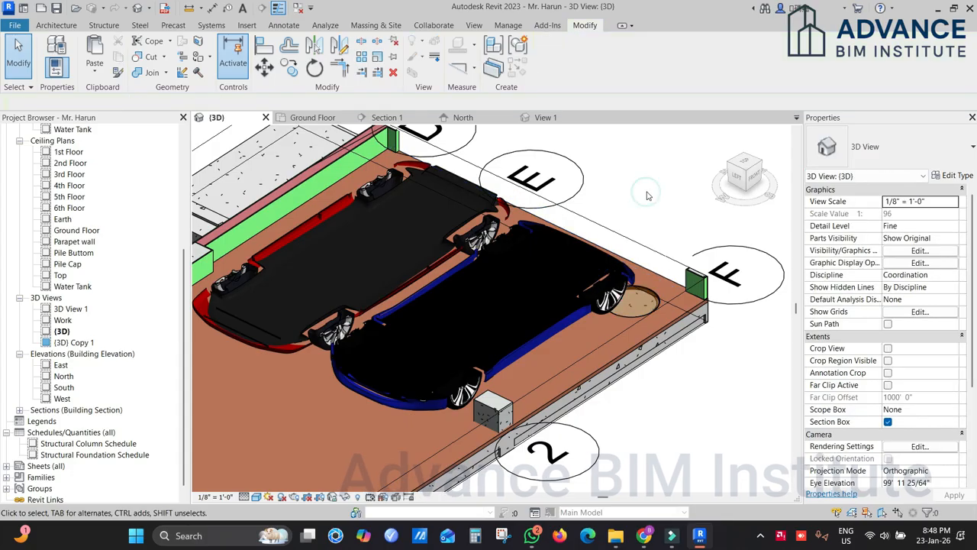
scroll(645, 194, down, 4)
click(888, 423)
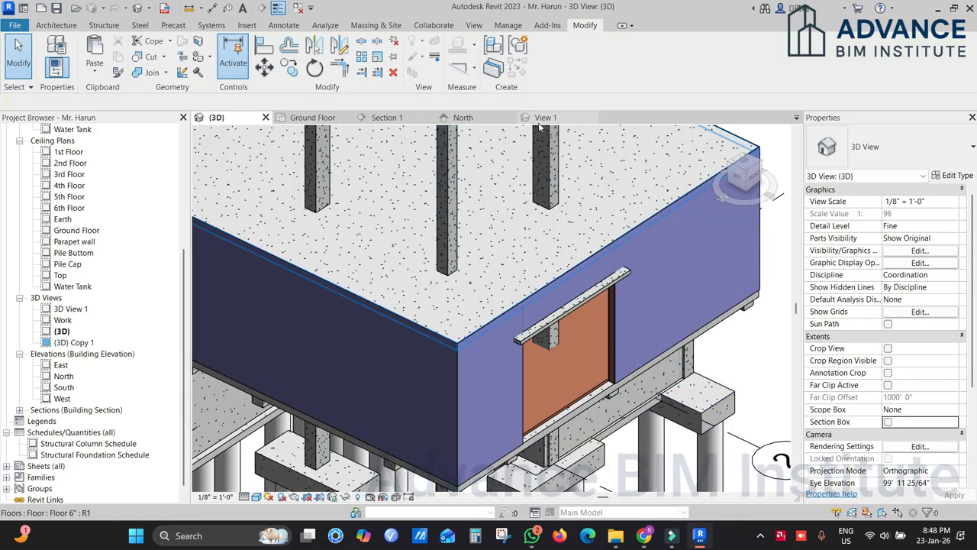
Step: Look at the staircase in Section 1 and check the sloping stair railing in the North elevation by selecting it
click(387, 118)
scroll(704, 260, down, 5)
scroll(704, 260, down, 3)
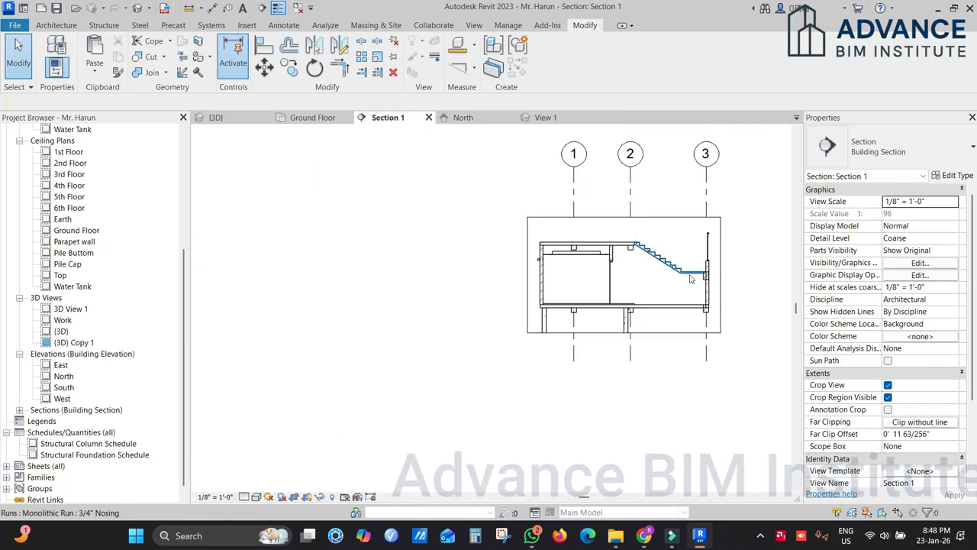
click(462, 118)
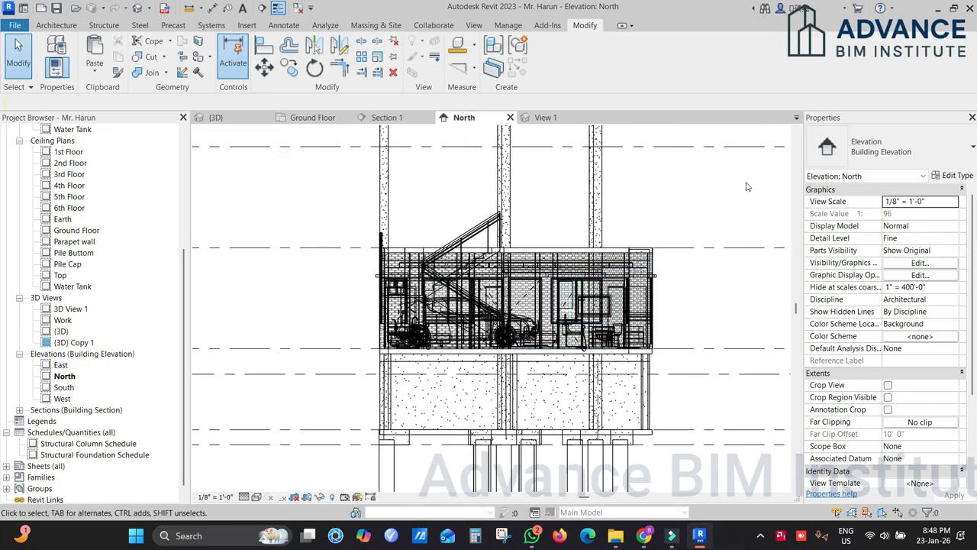
click(479, 227)
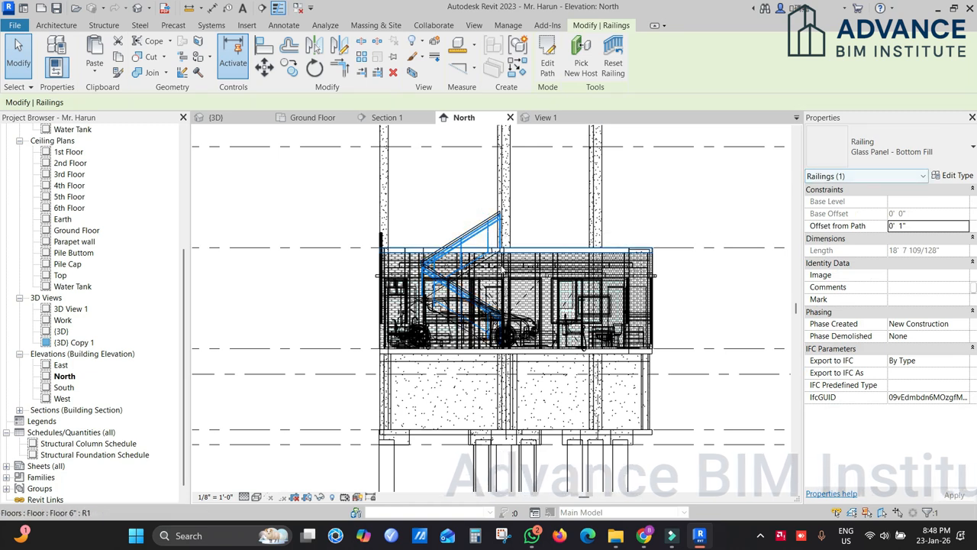
drag(745, 185, 655, 331)
scroll(647, 331, up, 1)
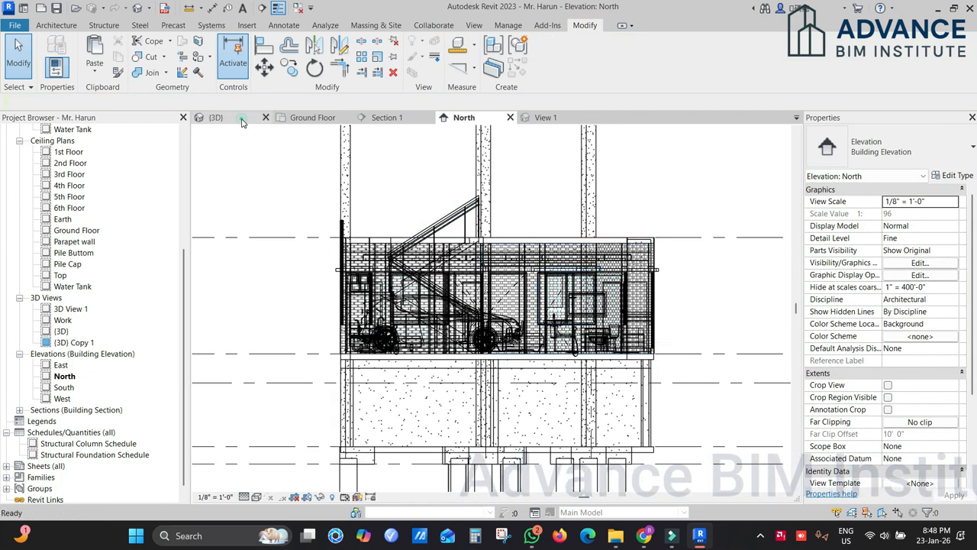
Step: Inspect the building in the 3D view and select the glass-panel stair railing
click(237, 118)
scroll(459, 346, down, 2)
middle_drag(321, 306, 718, 358)
shift+middle_drag(436, 316, 510, 316)
click(512, 313)
middle_drag(804, 343, 412, 284)
click(483, 287)
shift+middle_drag(581, 293, 691, 245)
key(ctrl+Tab)
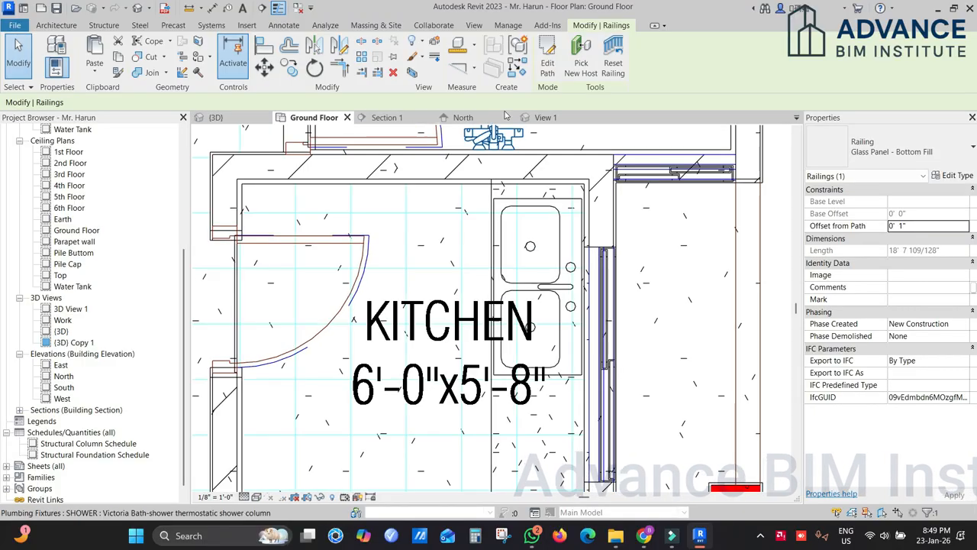
Step: Select the ground-floor elements in the North elevation and filter the selection to Railings: Top Rails only
click(486, 119)
drag(636, 167, 410, 246)
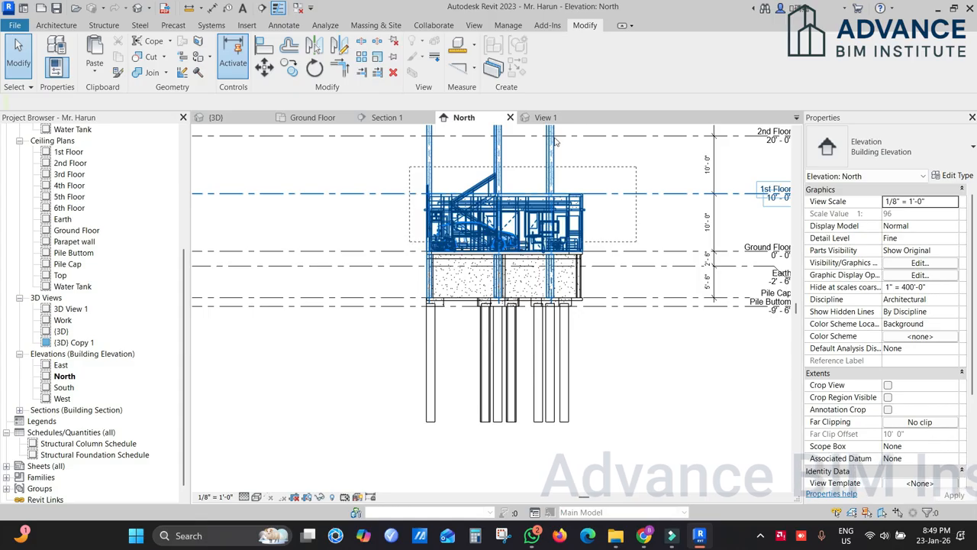
click(600, 63)
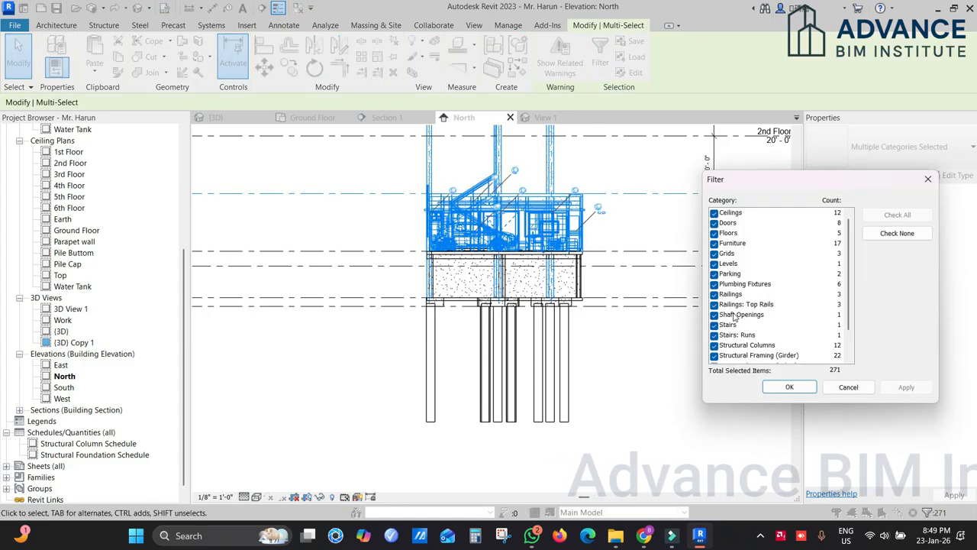
click(898, 234)
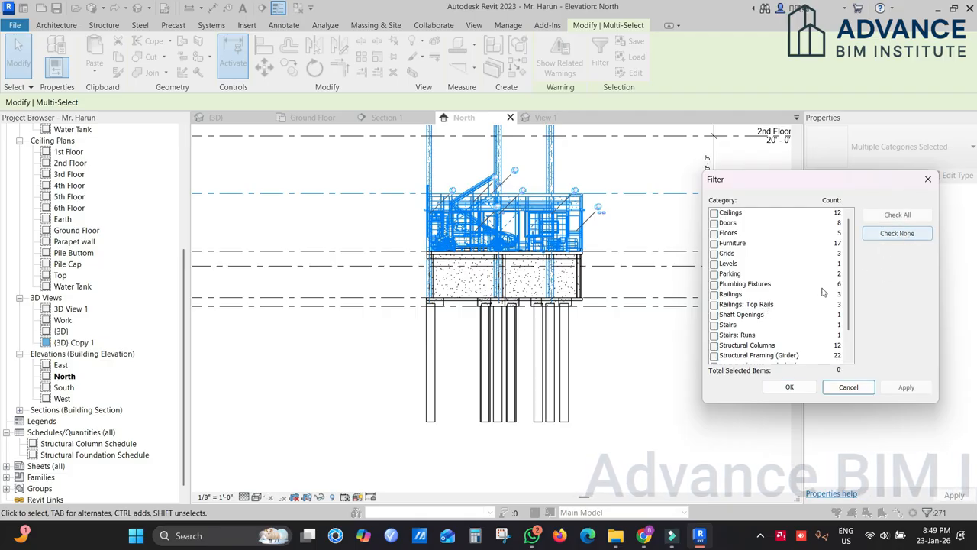
click(714, 306)
scroll(780, 289, down, 1)
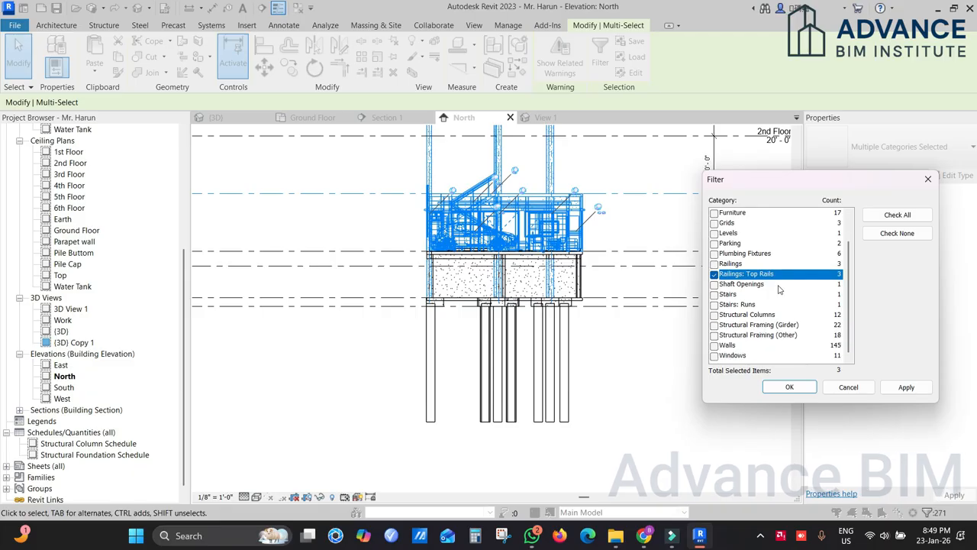
click(791, 387)
Step: Examine where the selected top rails lie in the North elevation and 3D view, checking the balcony railing
scroll(597, 243, up, 5)
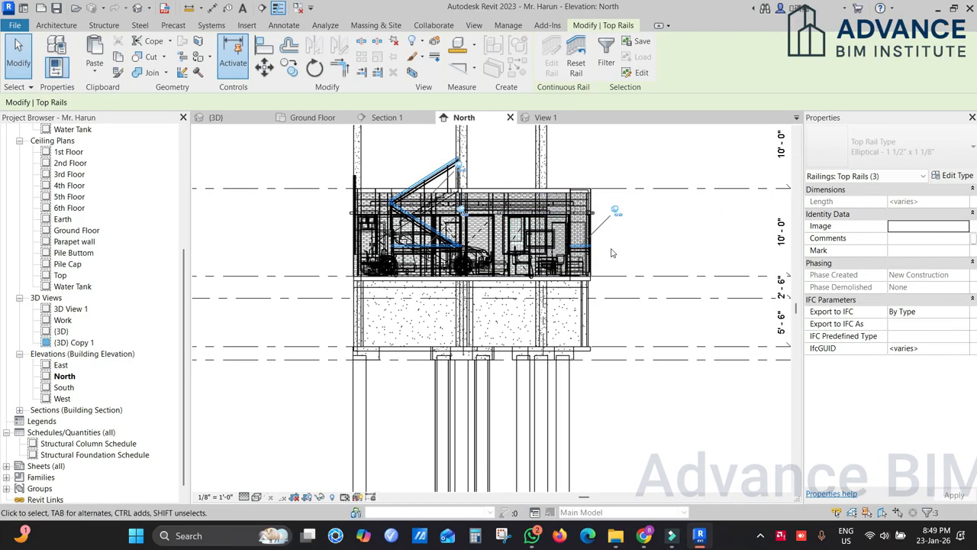
scroll(599, 255, down, 4)
scroll(614, 214, up, 2)
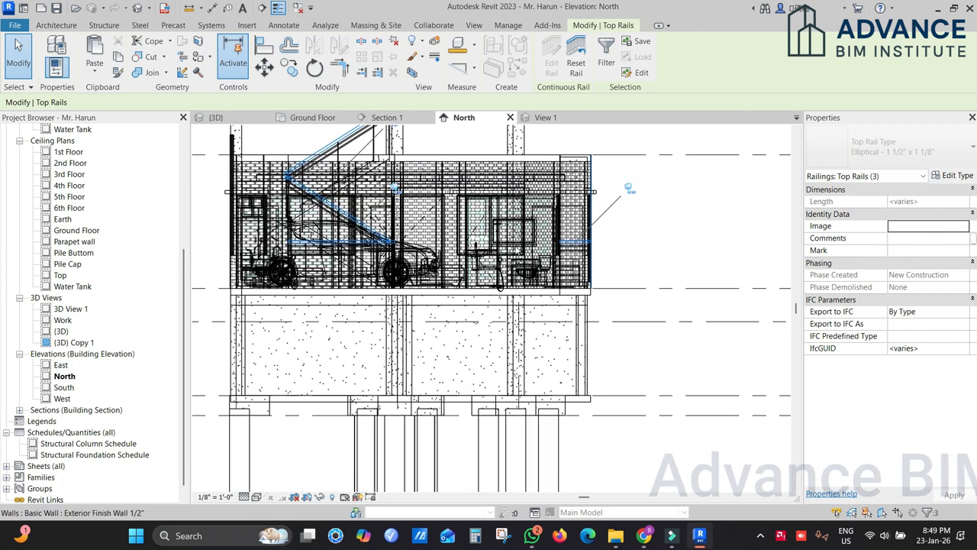
scroll(622, 200, up, 2)
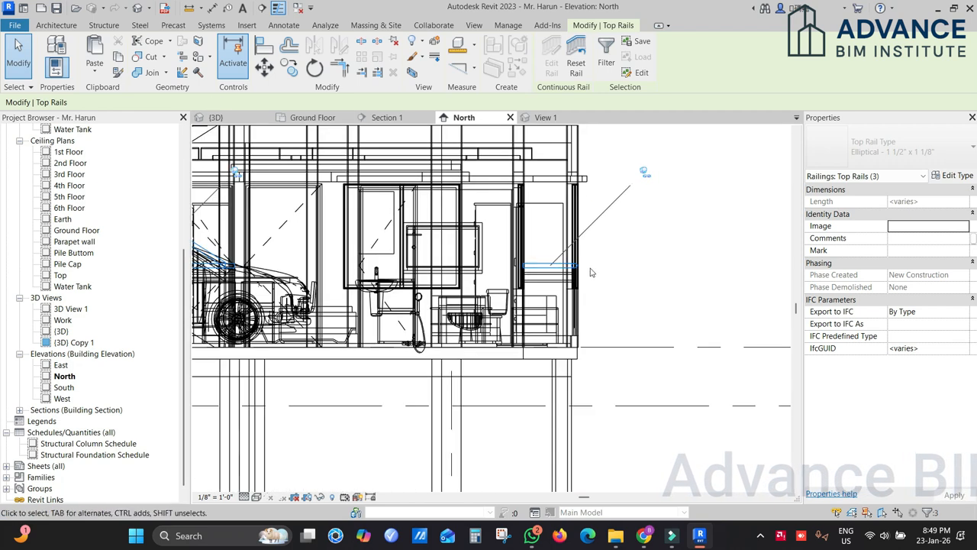
click(226, 116)
scroll(531, 340, up, 5)
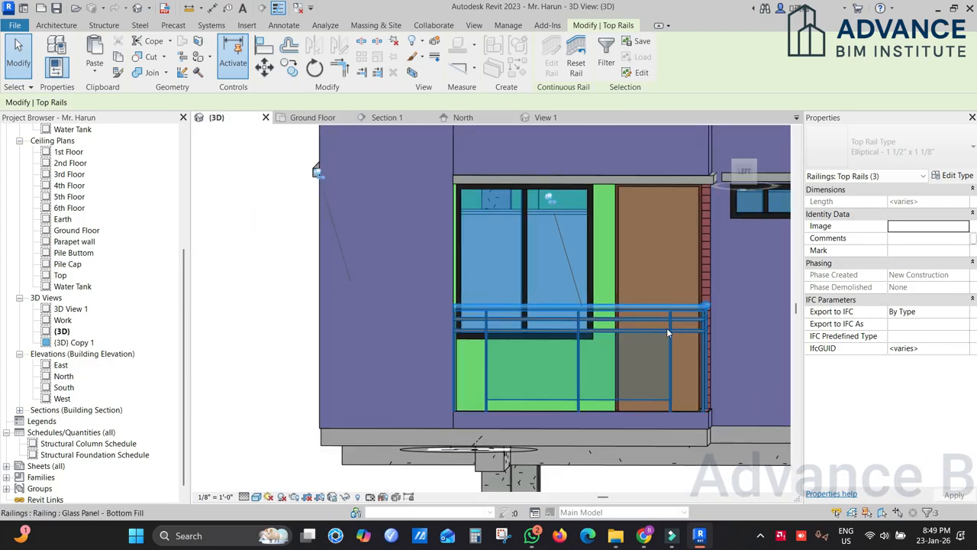
click(672, 313)
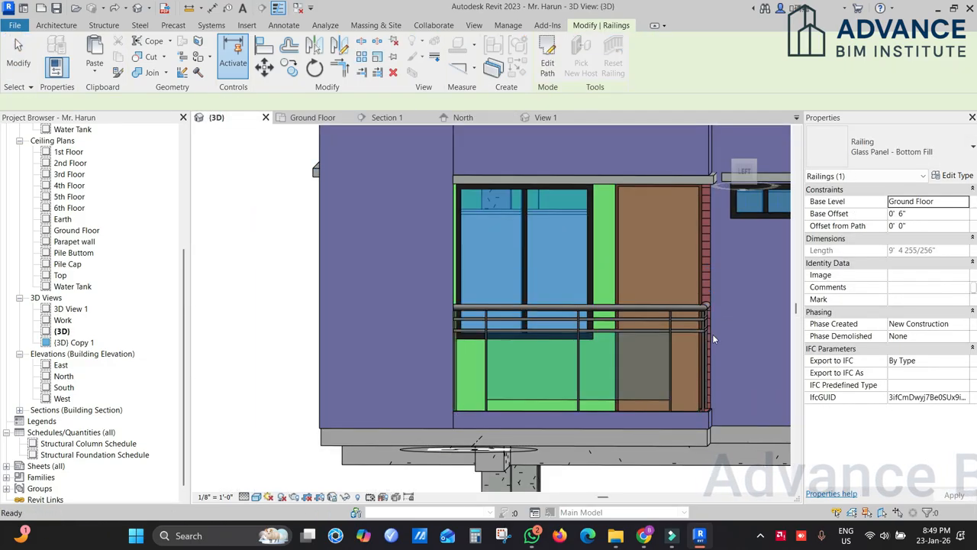
key(Escape)
Step: Select all ground-floor elements in the North elevation with a crossing window, from above the stair railing down to the Ground Floor level
click(462, 117)
scroll(538, 282, down, 3)
middle_drag(538, 282, 681, 352)
scroll(703, 295, down, 2)
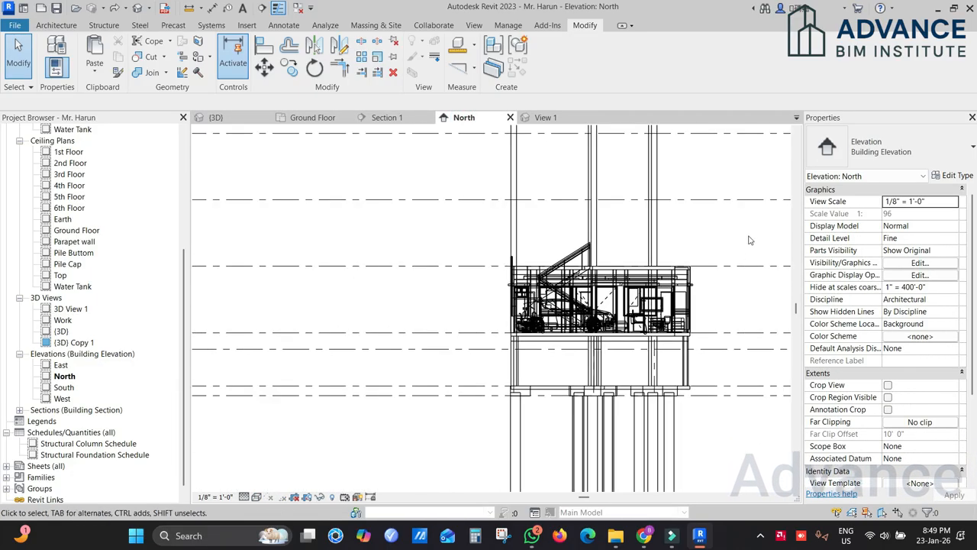
drag(754, 218, 527, 337)
scroll(535, 336, up, 2)
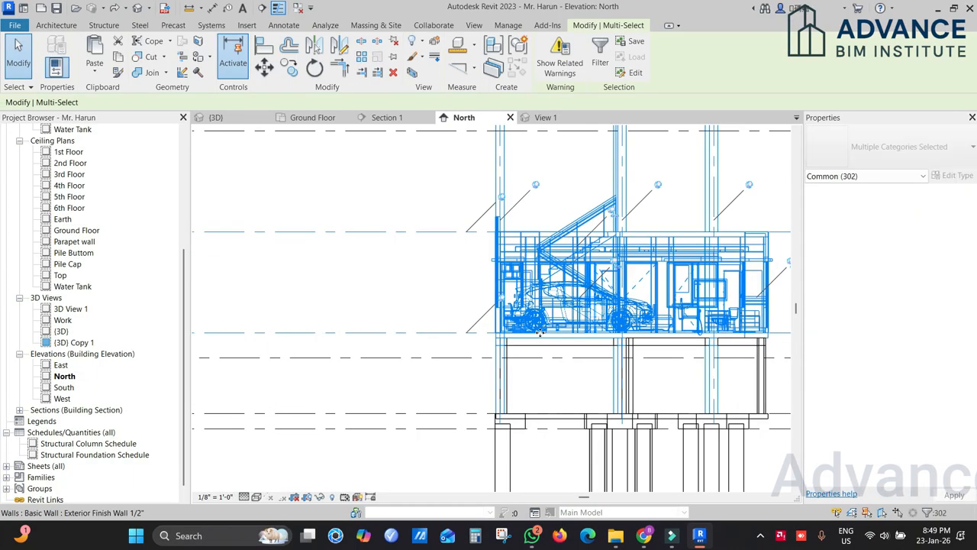
middle_drag(754, 242, 610, 244)
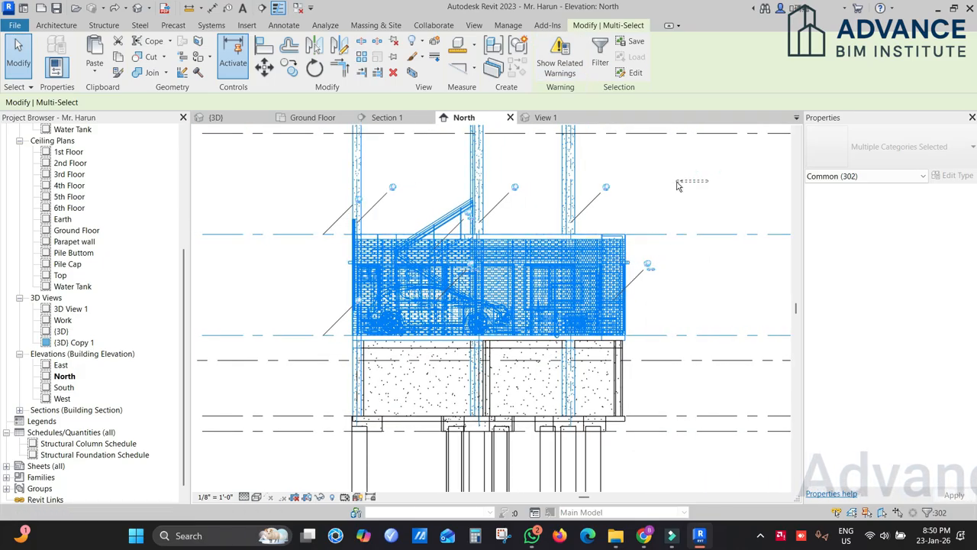
drag(724, 175, 331, 340)
Step: Filter the selection to exclude Stairs: Runs, Stairs, Shaft Openings, Levels, Grids and Structural Columns
click(600, 57)
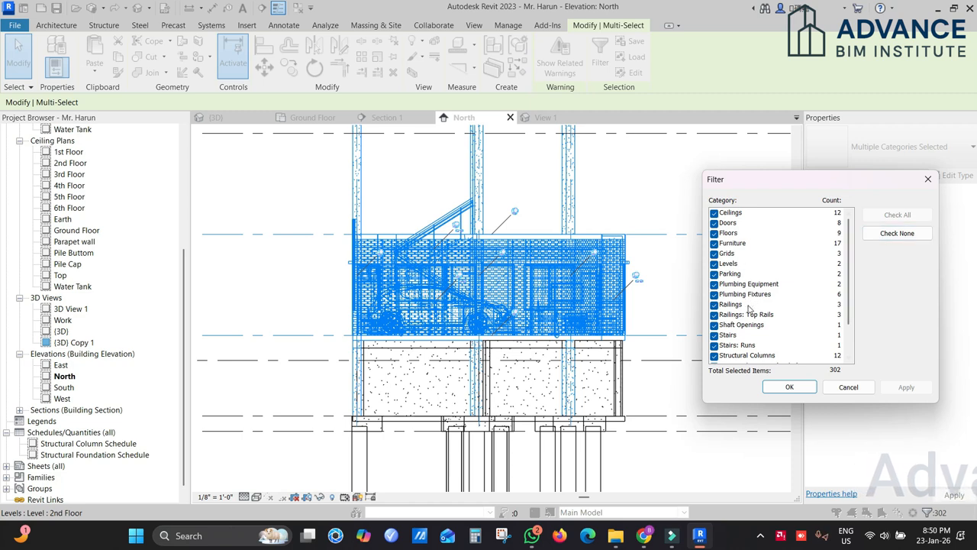
scroll(752, 275, down, 2)
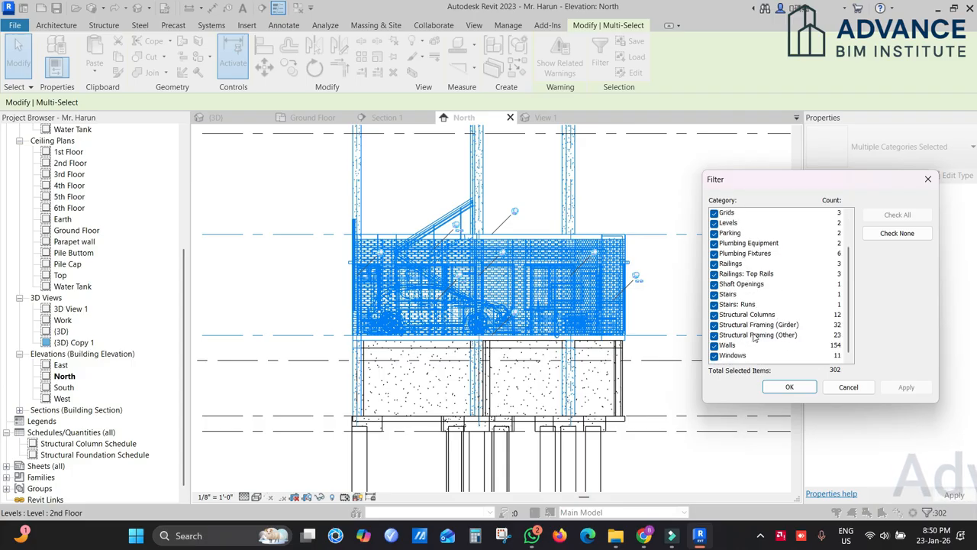
click(715, 304)
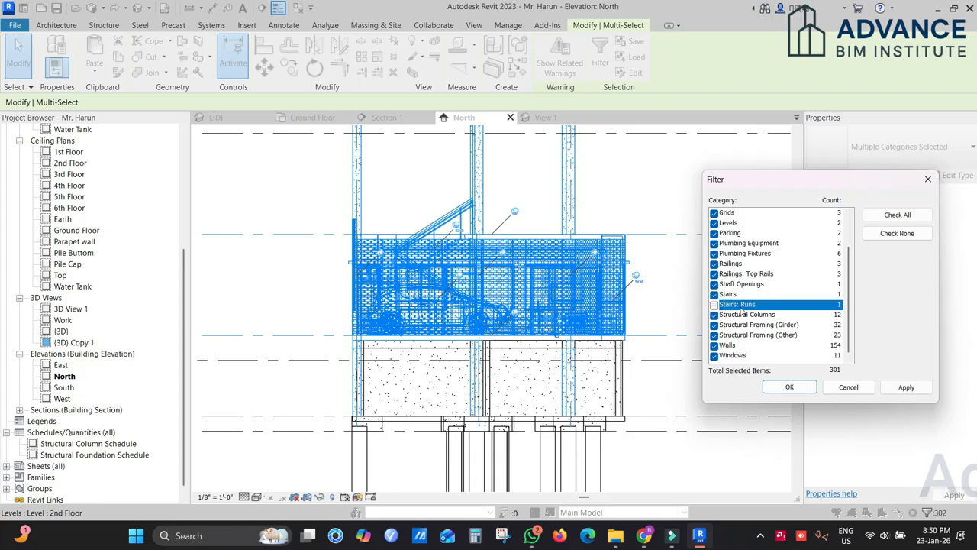
click(715, 295)
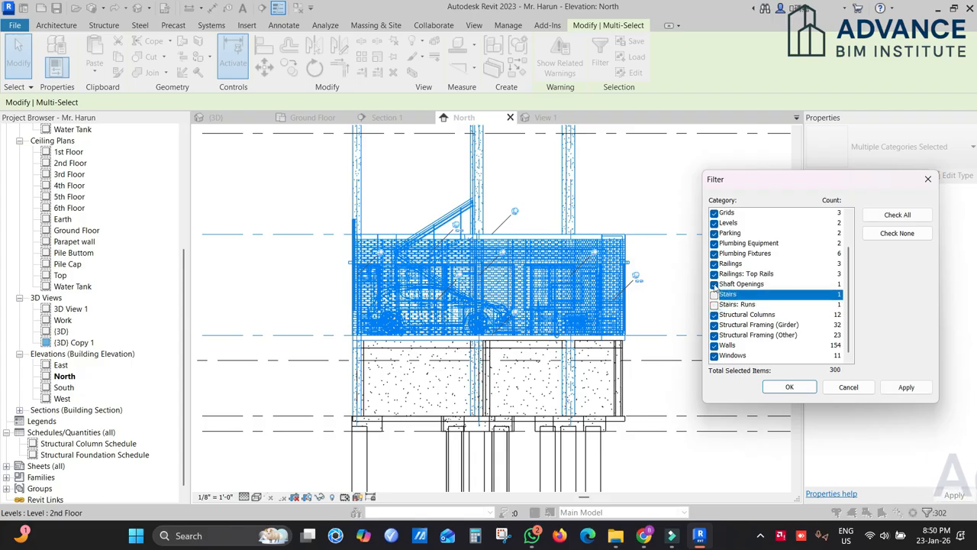
click(714, 284)
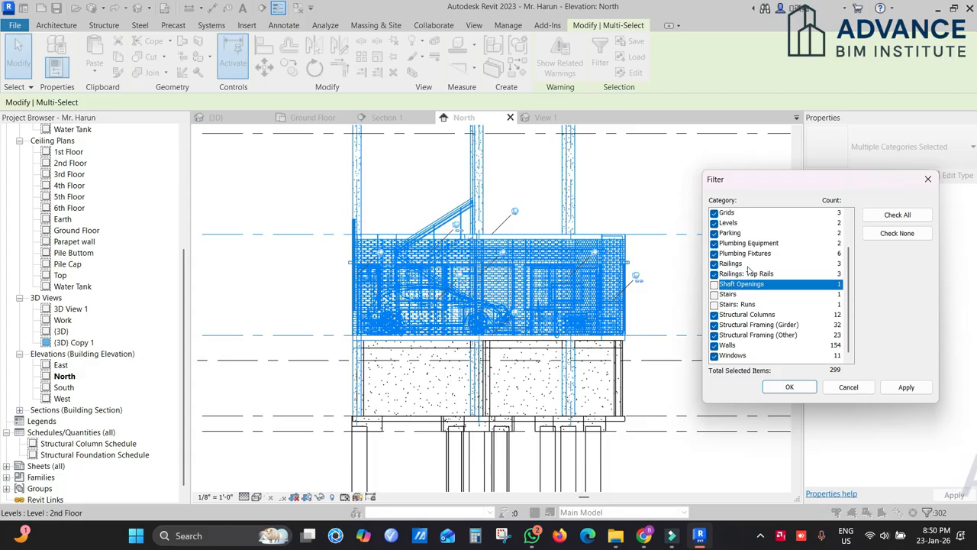
click(714, 223)
click(715, 213)
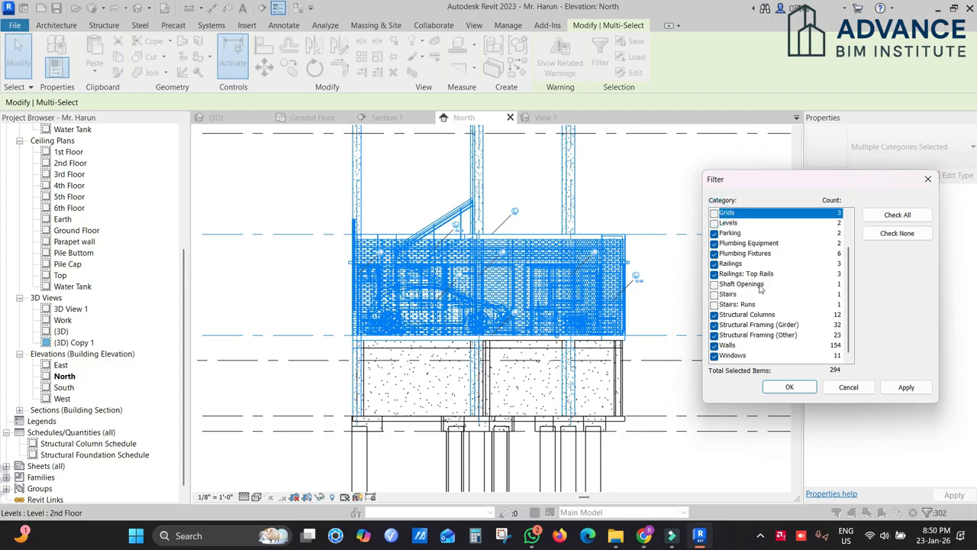
scroll(759, 289, up, 1)
scroll(759, 289, down, 1)
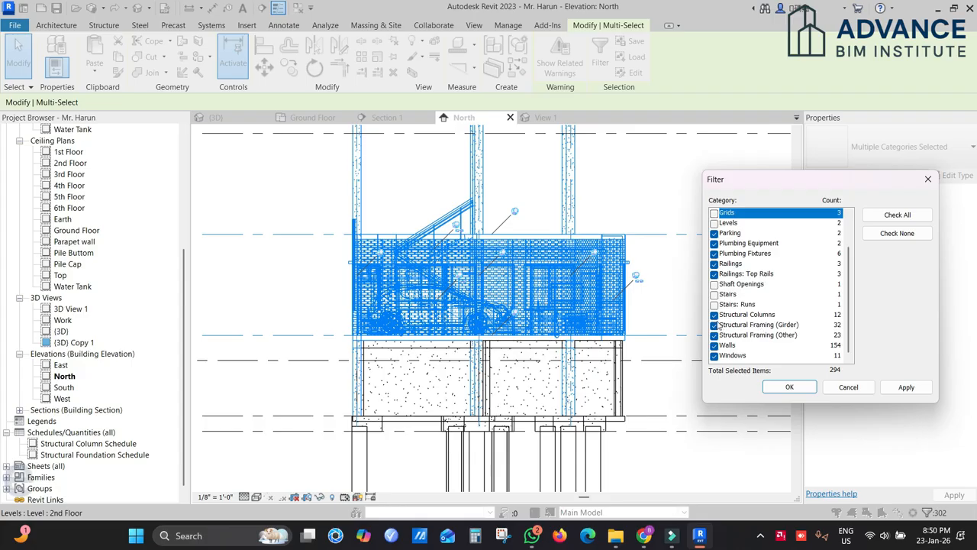
click(715, 315)
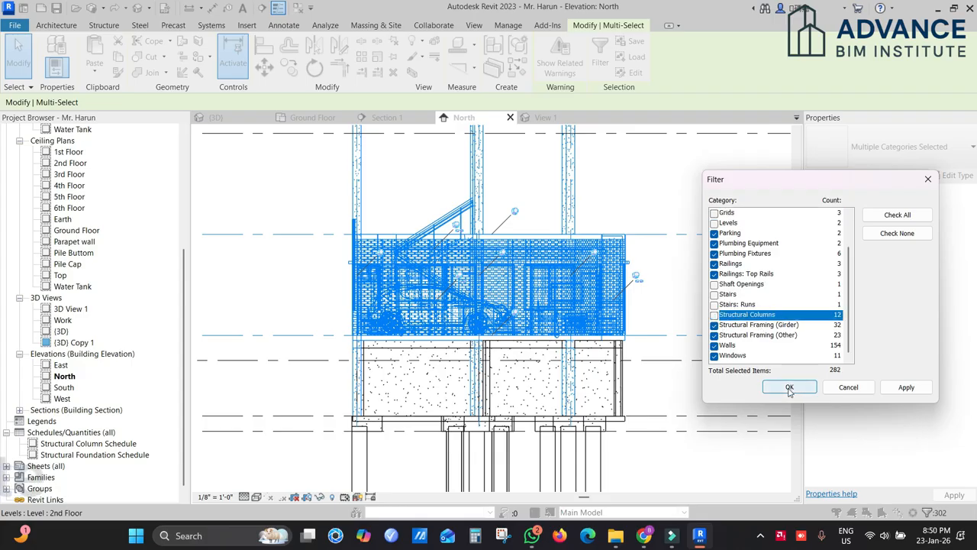
key(Return)
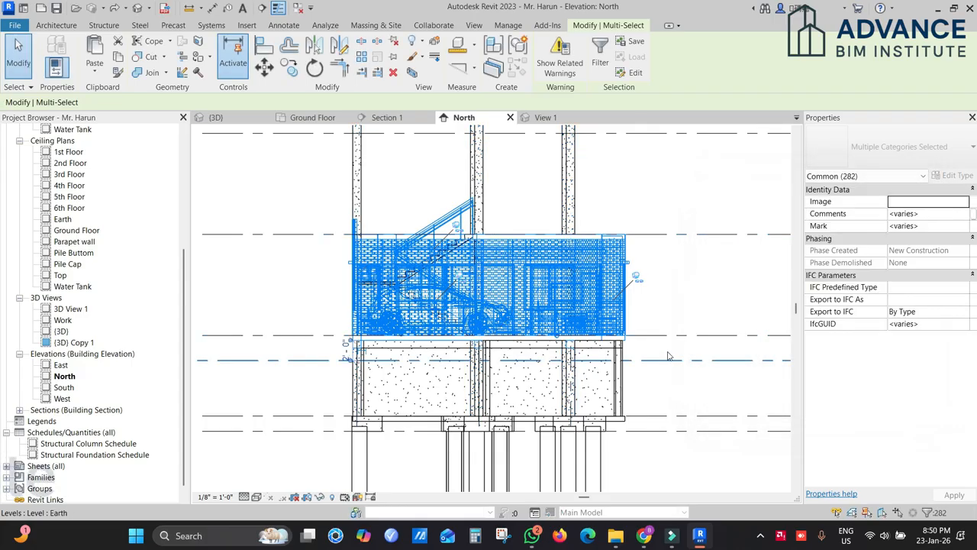
Step: Examine the filtered ground-floor selection in the North elevation around the stair, car and bathroom areas
scroll(448, 229, up, 2)
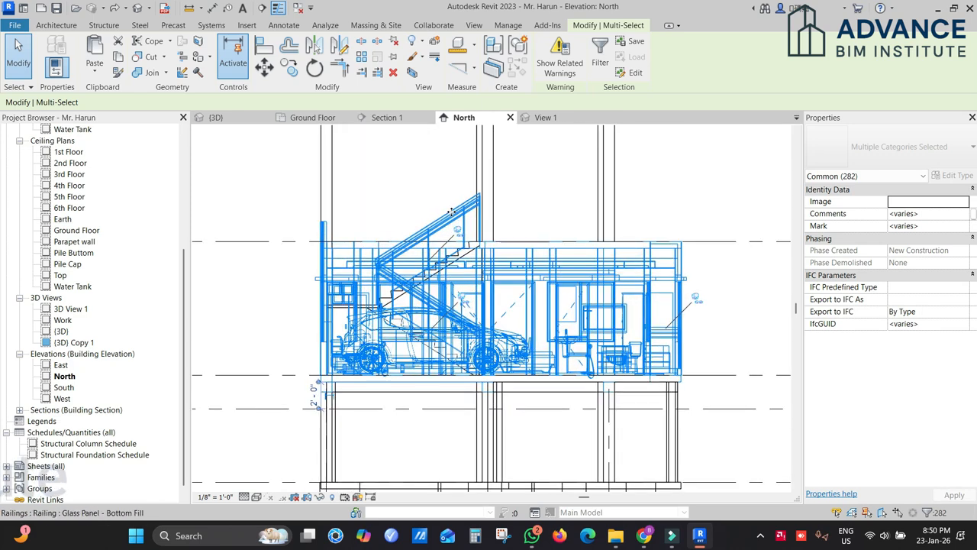
scroll(473, 235, up, 2)
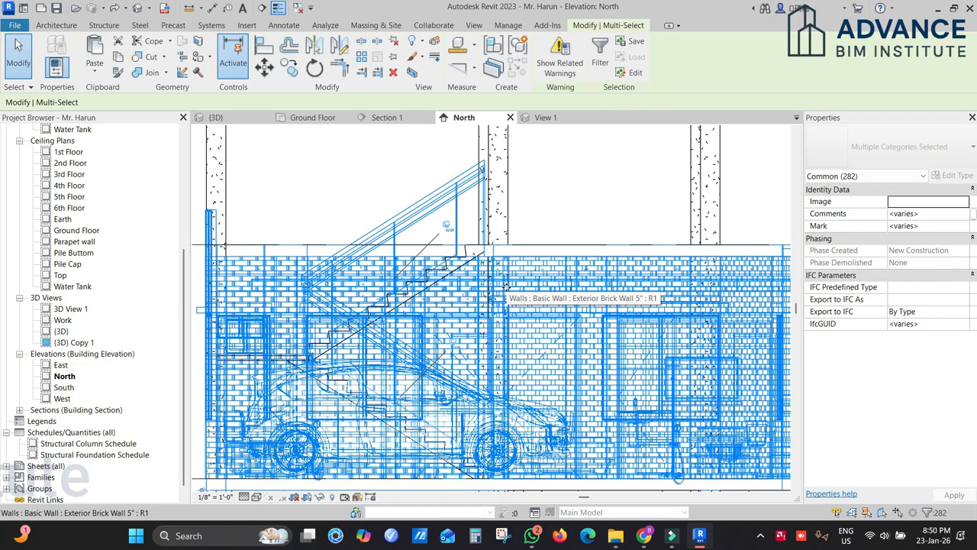
scroll(505, 285, down, 3)
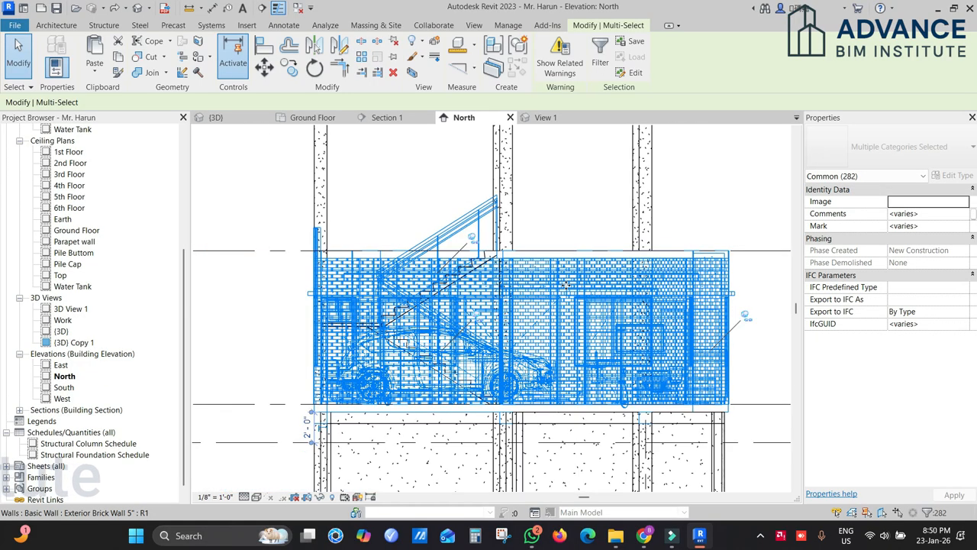
scroll(504, 347, up, 2)
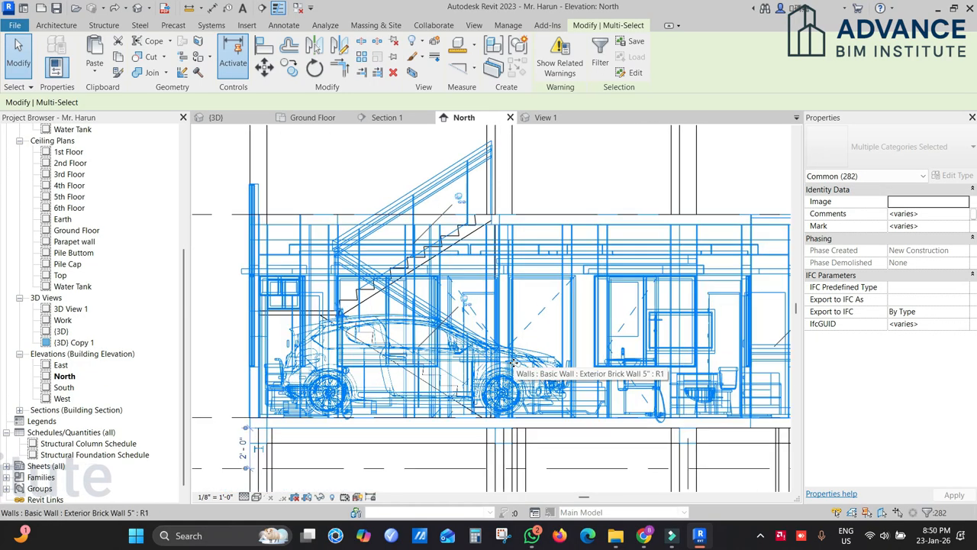
scroll(522, 306, down, 1)
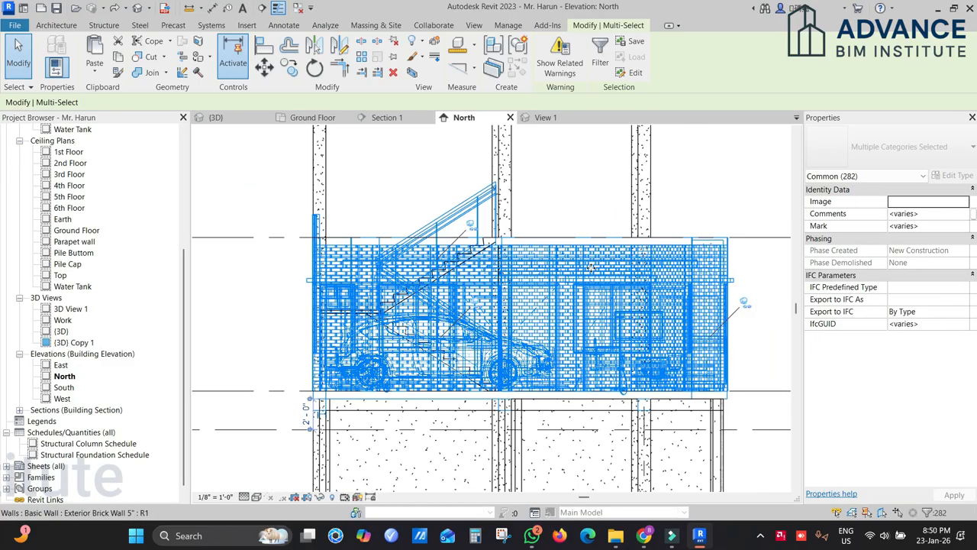
scroll(711, 232, up, 4)
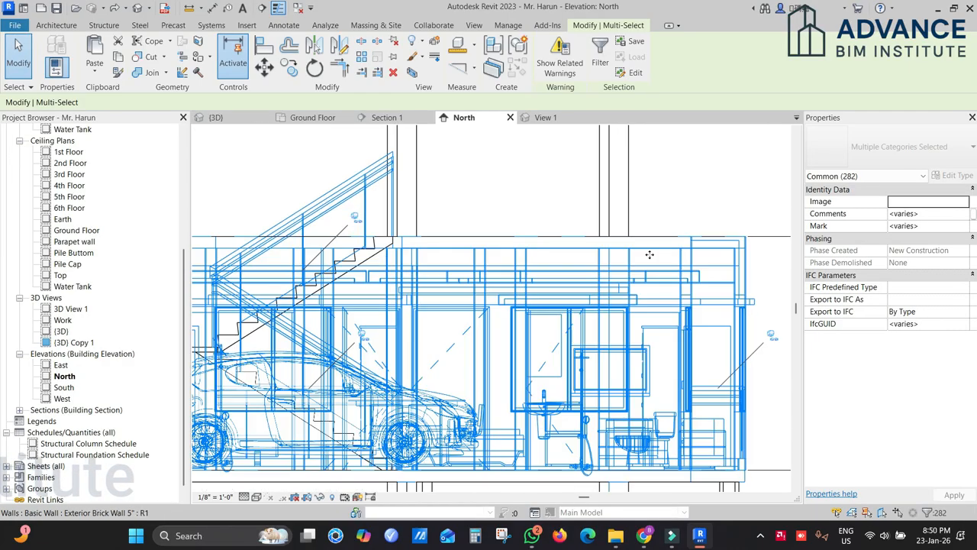
scroll(629, 245, down, 3)
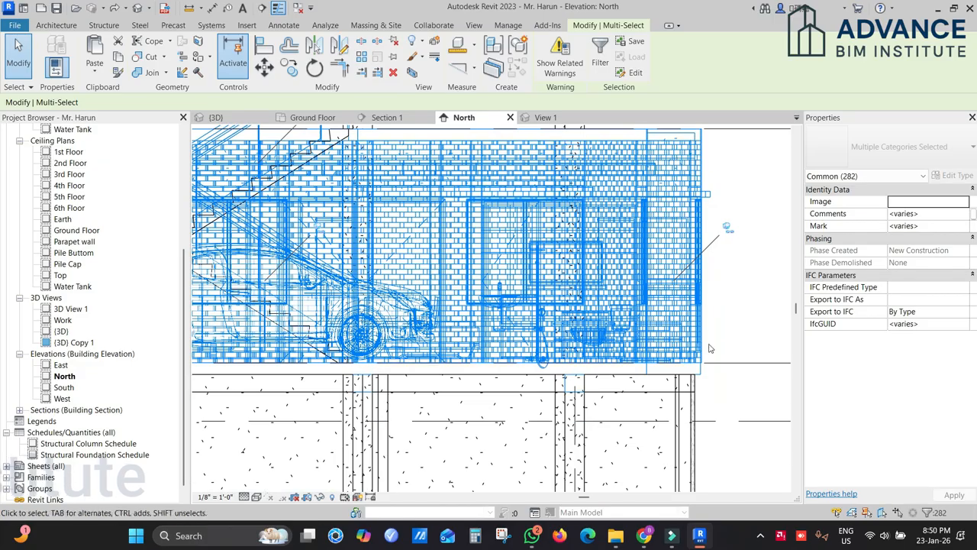
Step: Remove the 6" floor slab at the Ground Floor level from the selection in the North elevation
scroll(706, 384, up, 3)
scroll(710, 374, down, 1)
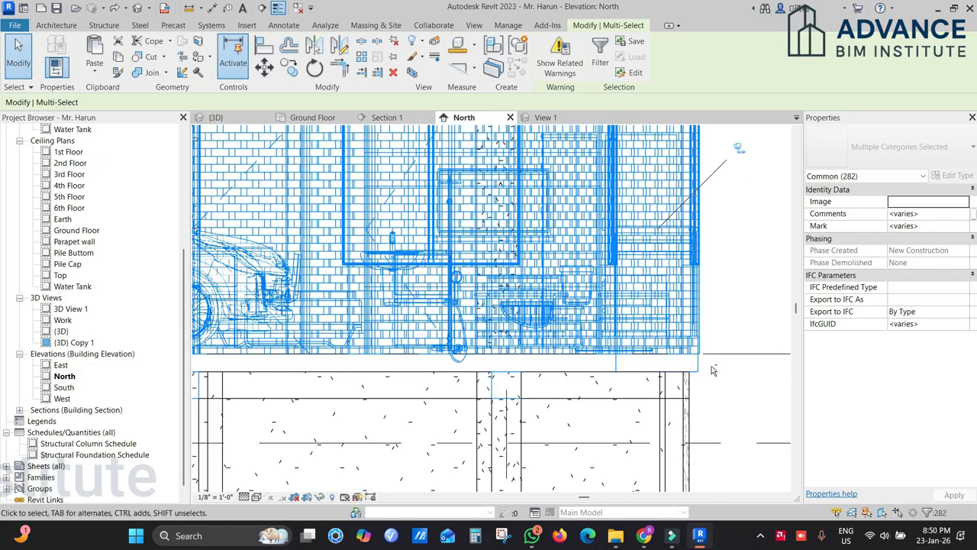
drag(722, 366, 625, 398)
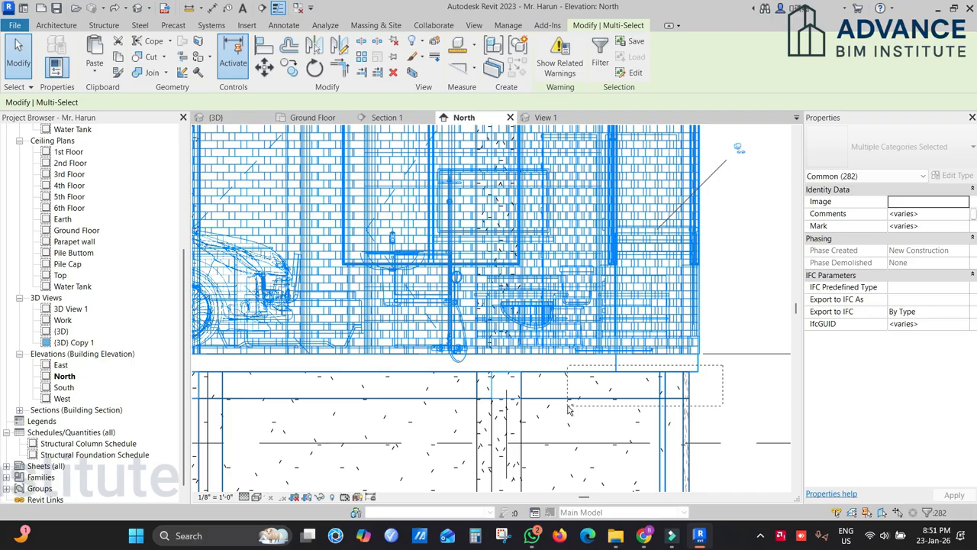
shift+drag(674, 399, 709, 386)
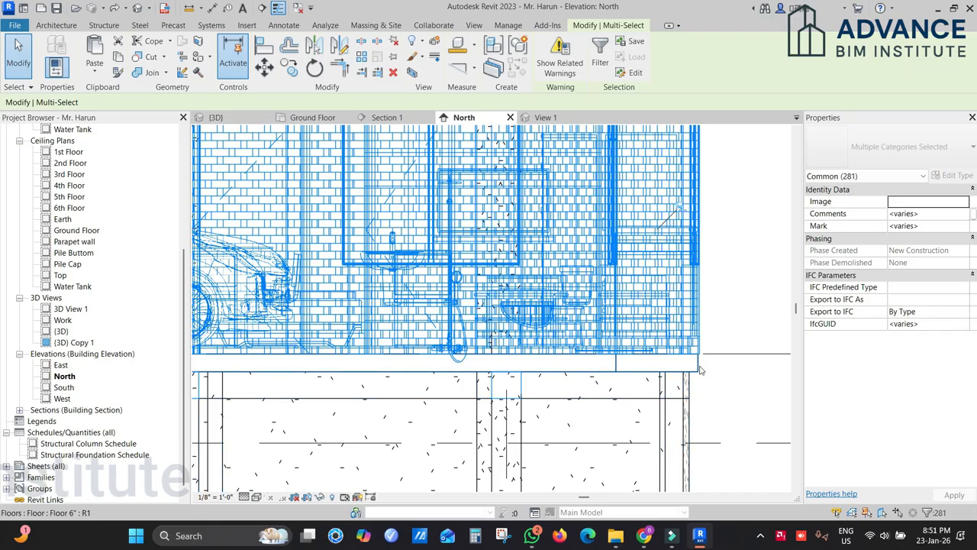
Step: In the 3D view, remove the two parked cars, blue and red, from the ground-floor selection
scroll(700, 369, down, 3)
scroll(349, 327, up, 2)
scroll(348, 325, up, 2)
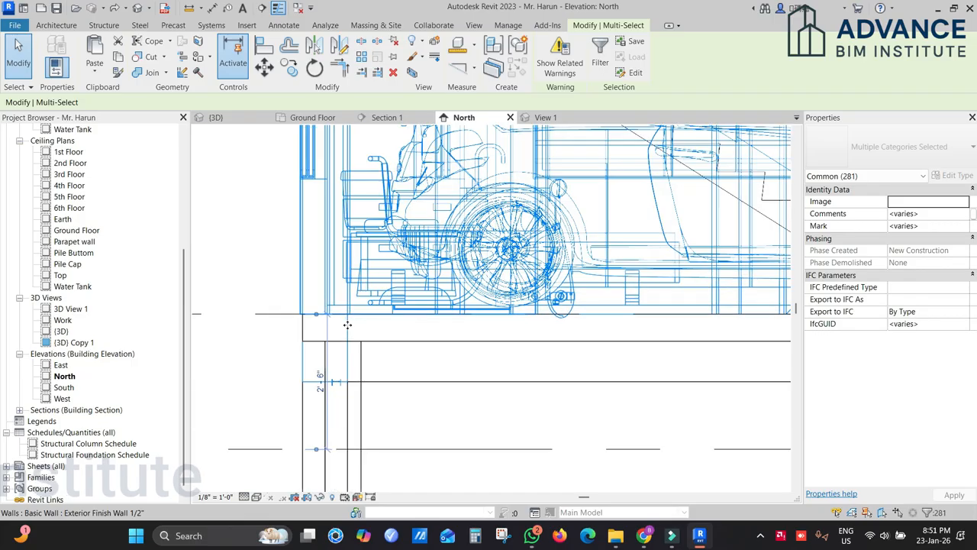
scroll(347, 325, up, 1)
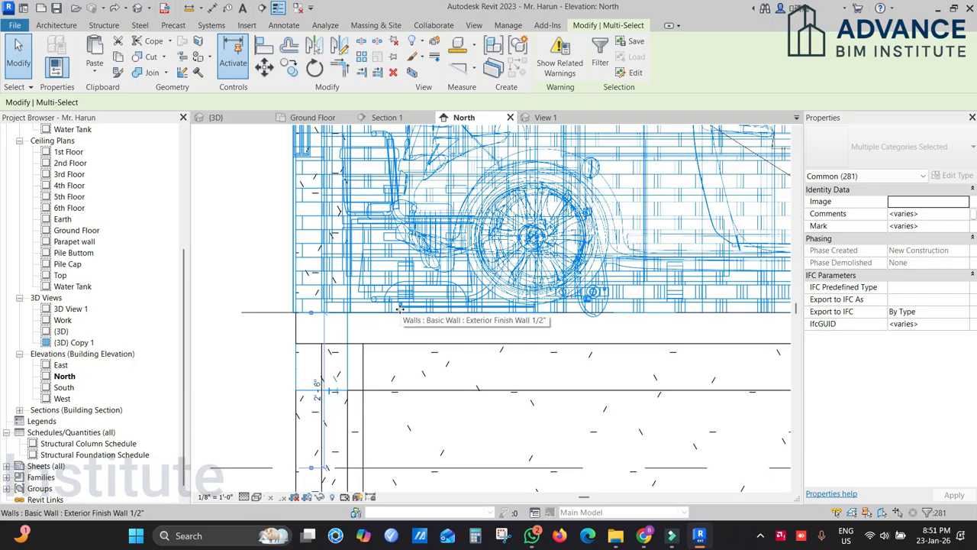
scroll(400, 308, down, 5)
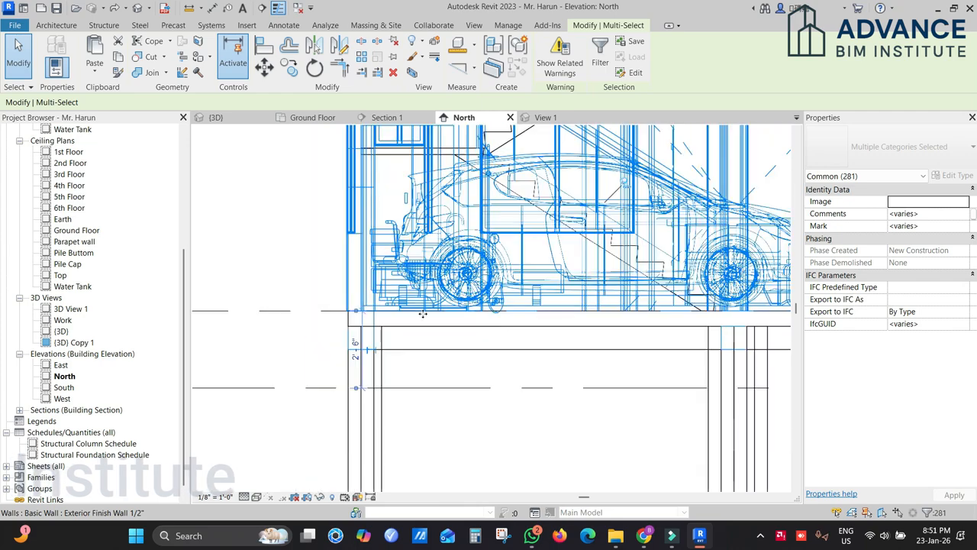
scroll(471, 356, down, 1)
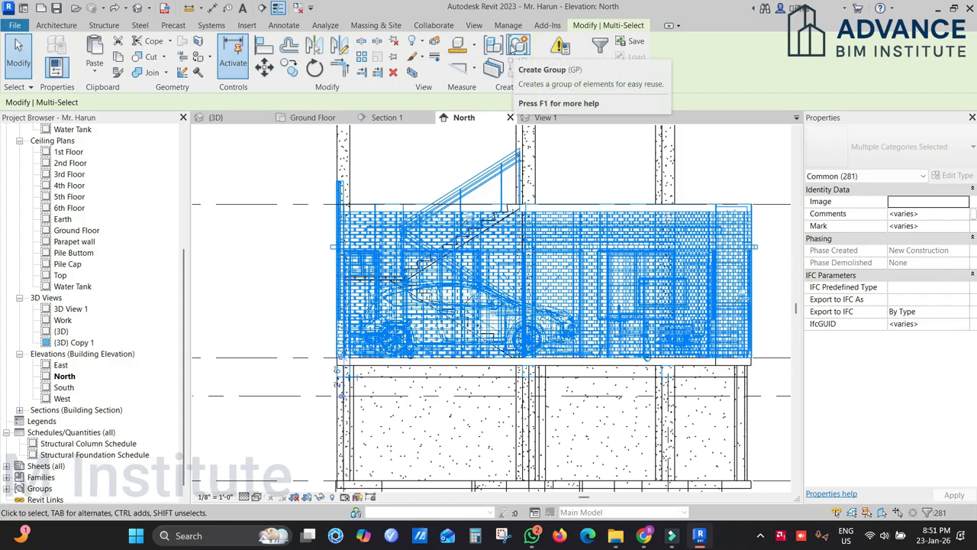
click(218, 118)
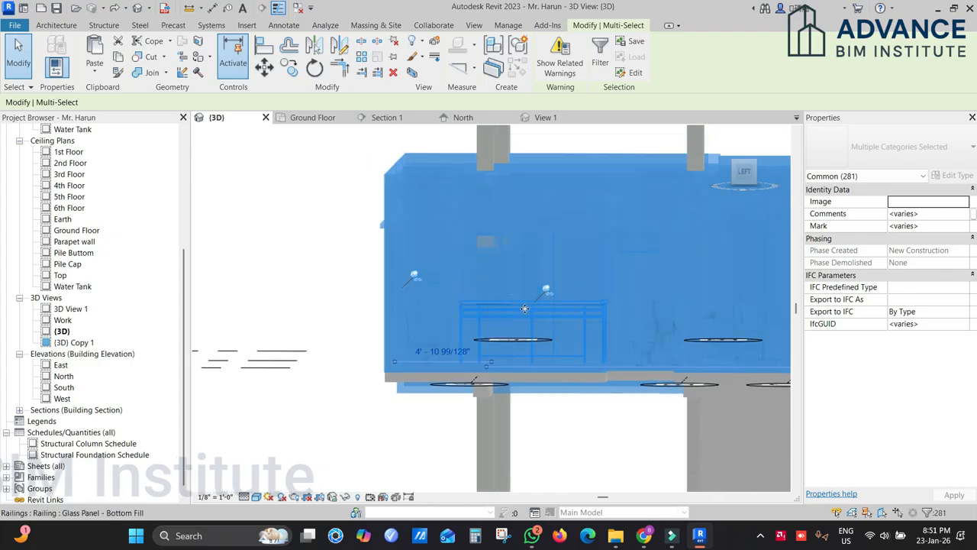
shift+middle_drag(525, 308, 430, 384)
scroll(426, 372, up, 4)
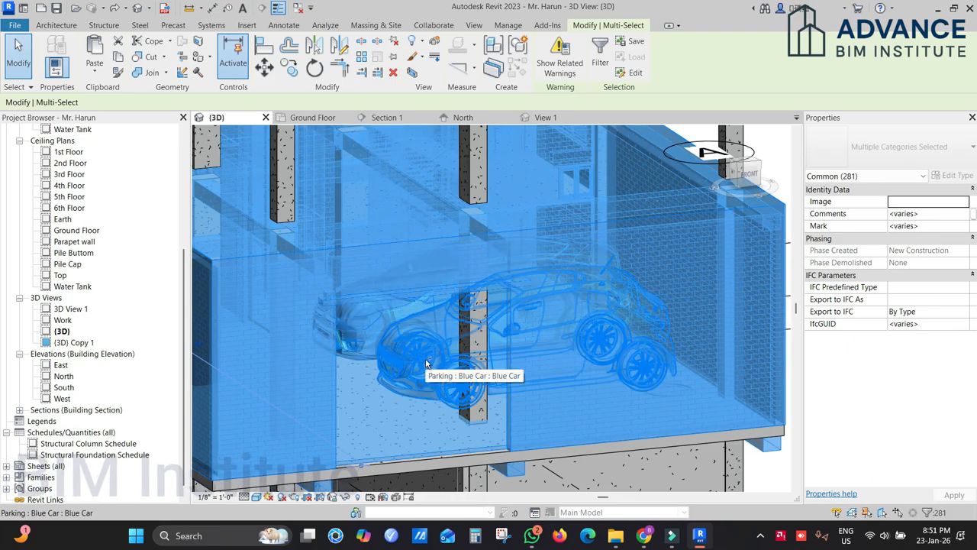
shift+click(439, 391)
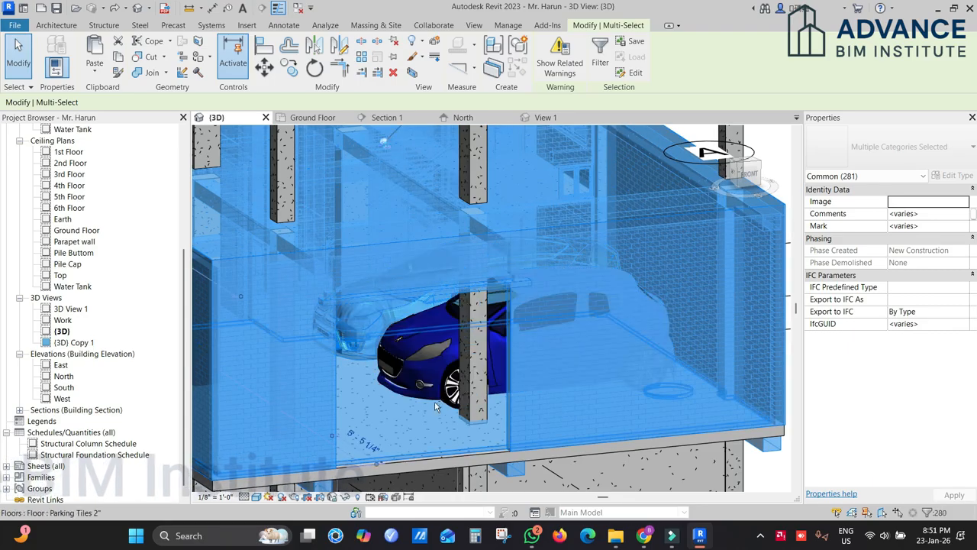
shift+click(402, 327)
Step: Examine the selected ground-floor elements in 3D from the front and back, checking which beams beneath the floor slab are included
scroll(444, 327, down, 2)
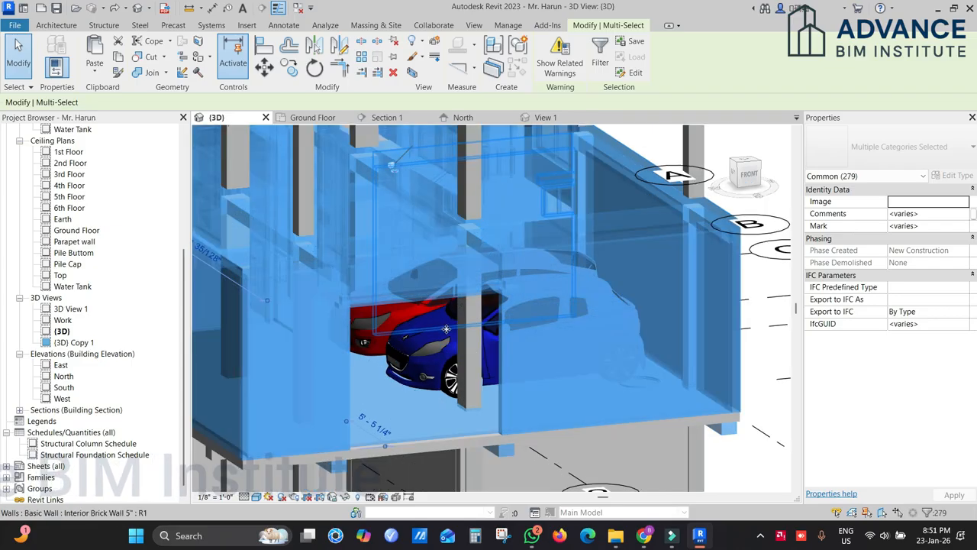
scroll(479, 365, down, 2)
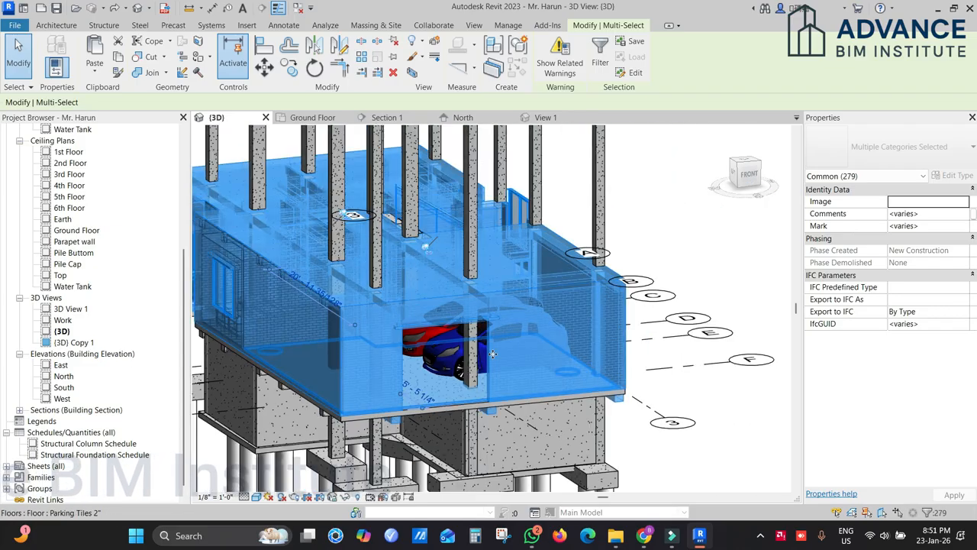
scroll(454, 400, up, 3)
middle_drag(455, 400, 652, 362)
scroll(653, 363, down, 2)
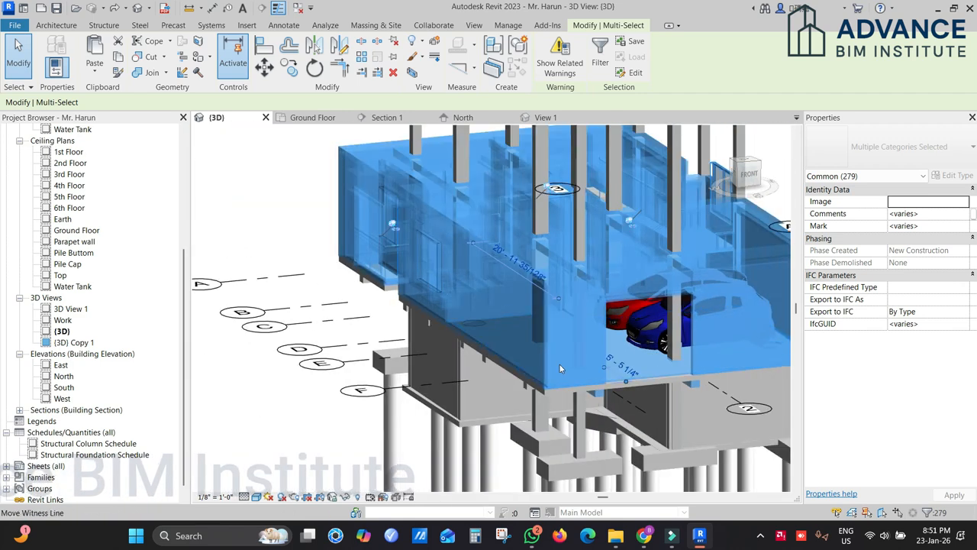
shift+middle_drag(509, 340, 608, 312)
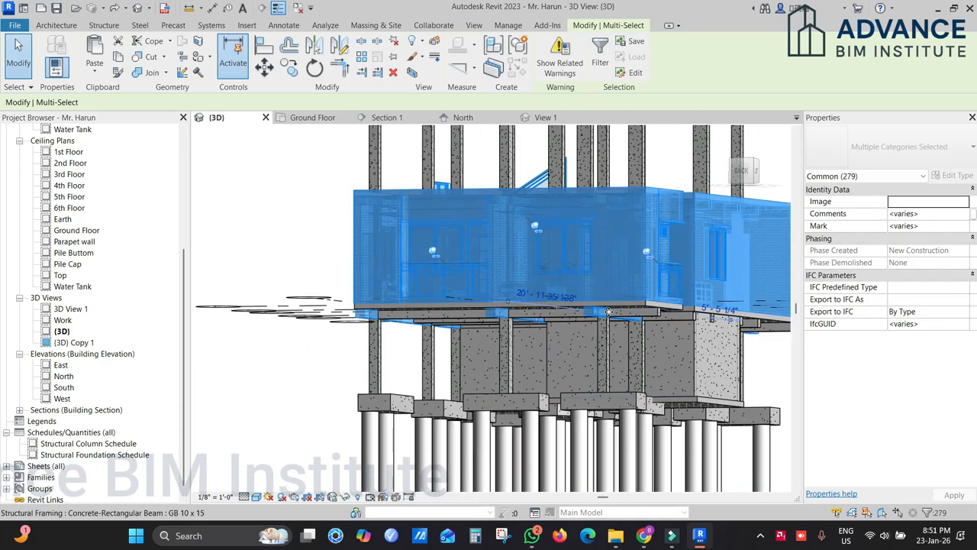
scroll(636, 322, up, 3)
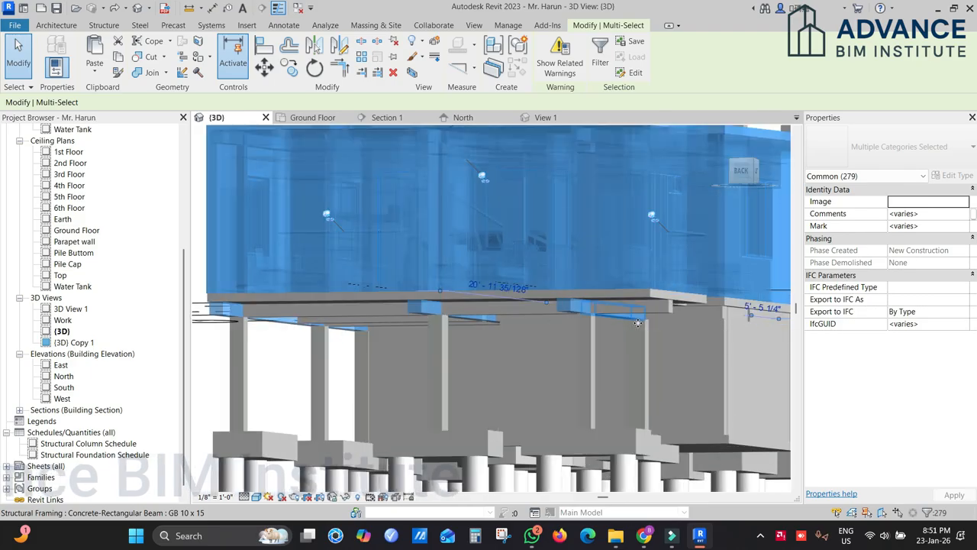
scroll(573, 313, down, 4)
scroll(583, 213, up, 2)
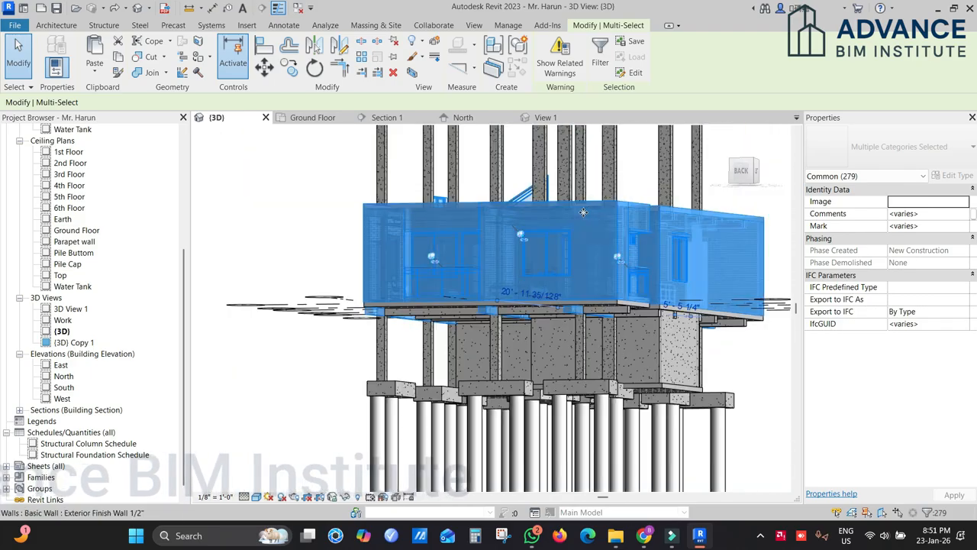
scroll(402, 321, up, 5)
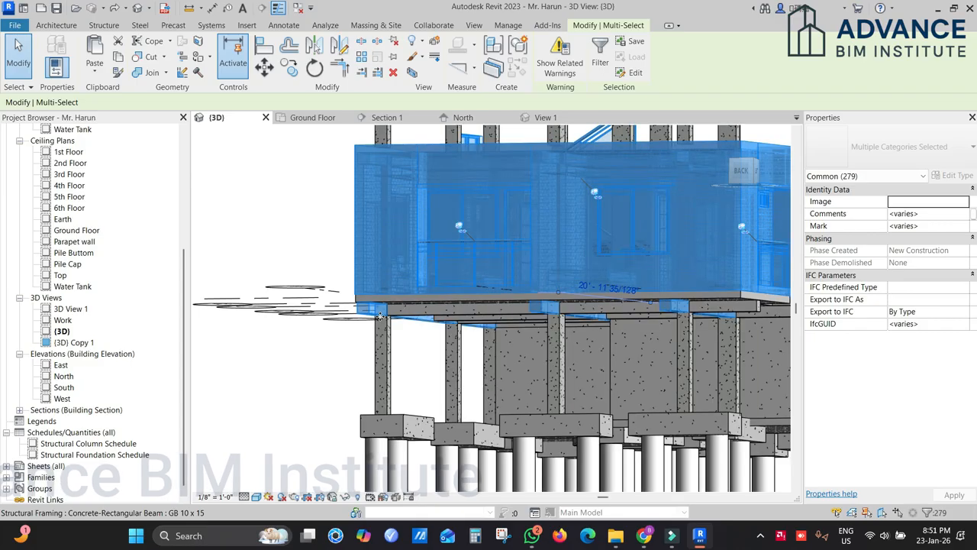
scroll(381, 325, down, 3)
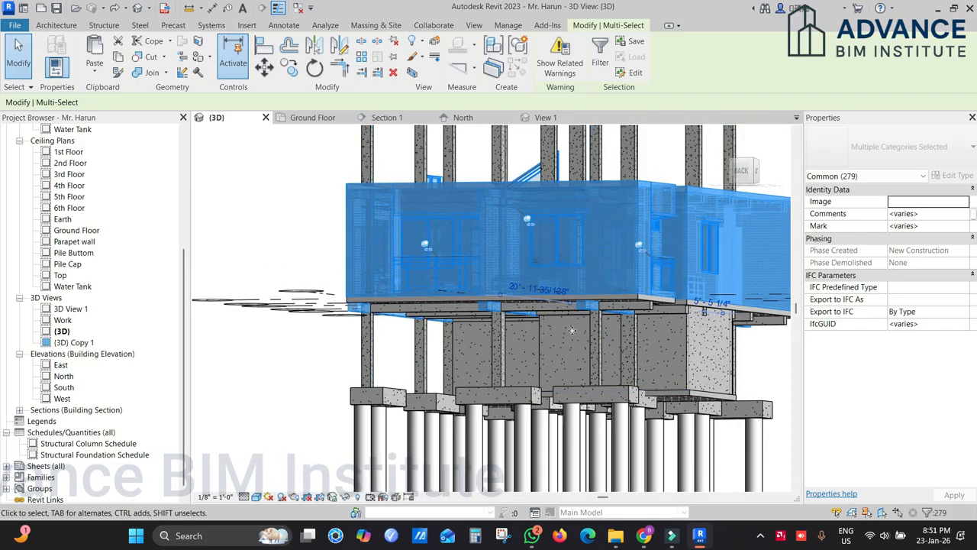
shift+middle_drag(593, 348, 624, 327)
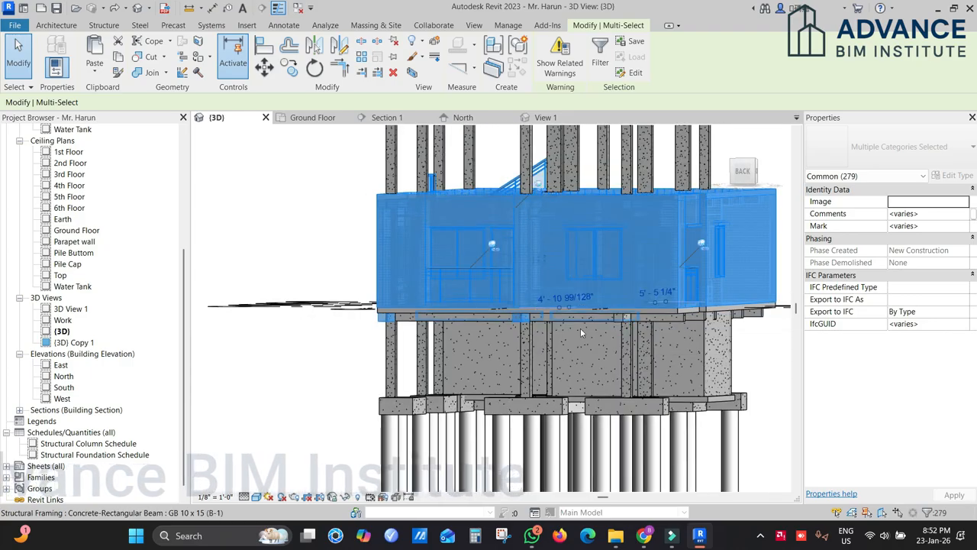
Step: Remove the GB 10 x 15 concrete beams beneath the ground-floor slab from the selection
shift+click(518, 321)
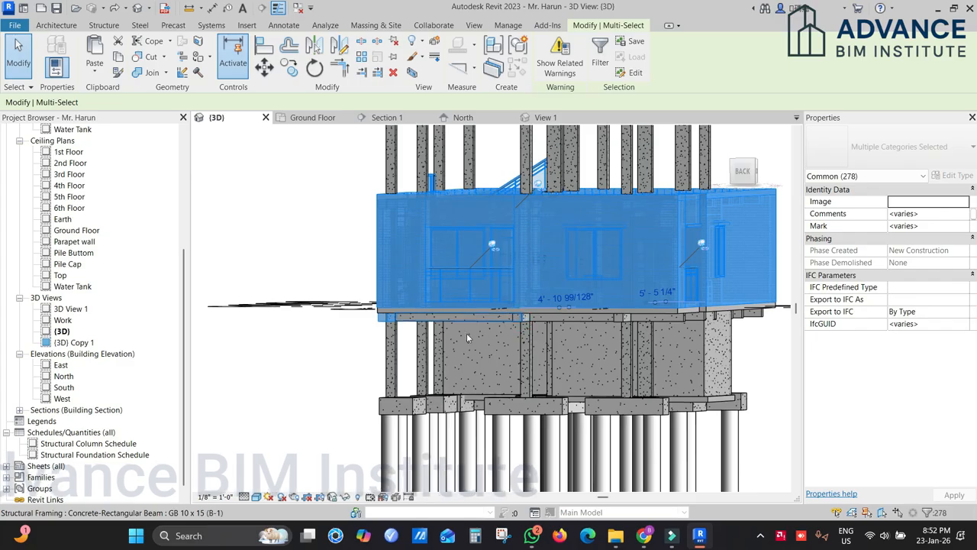
shift+middle_drag(444, 342, 645, 309)
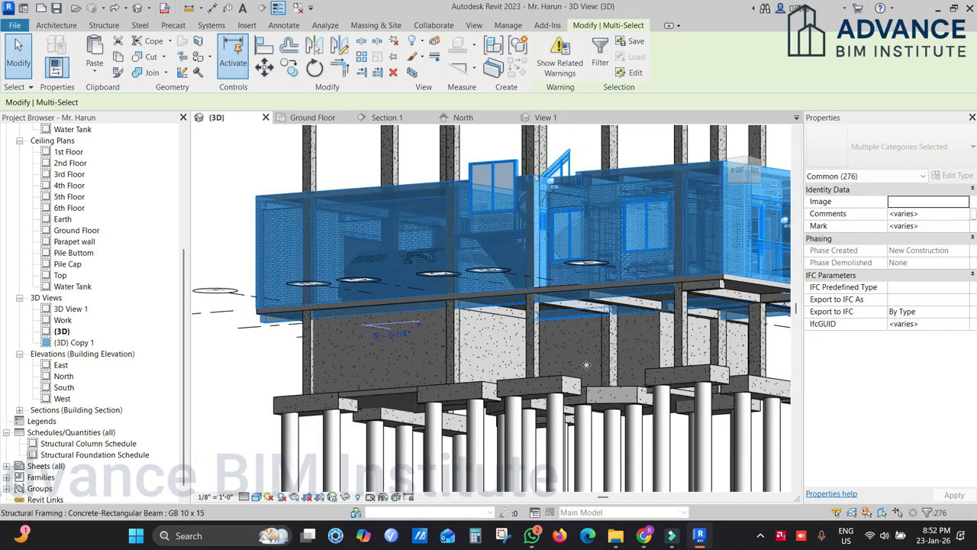
click(666, 299)
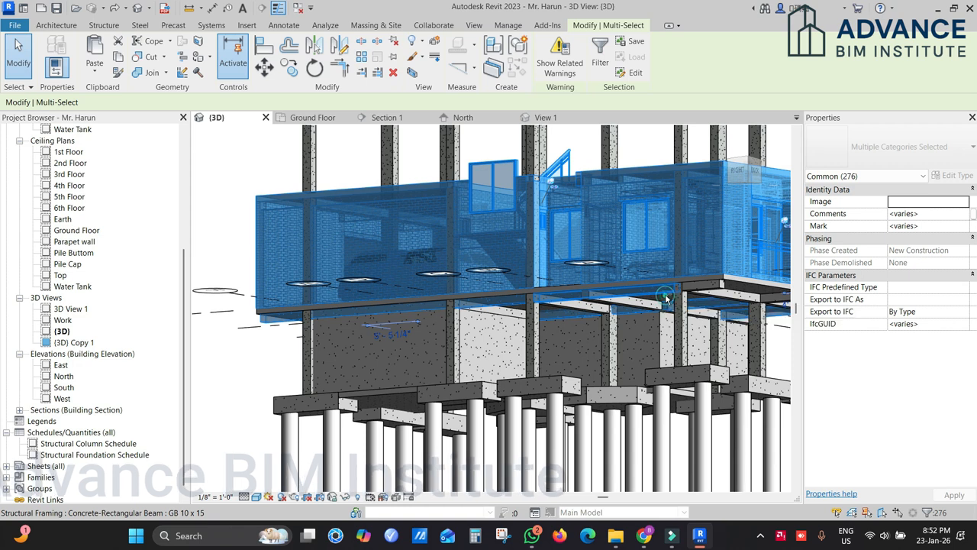
click(511, 308)
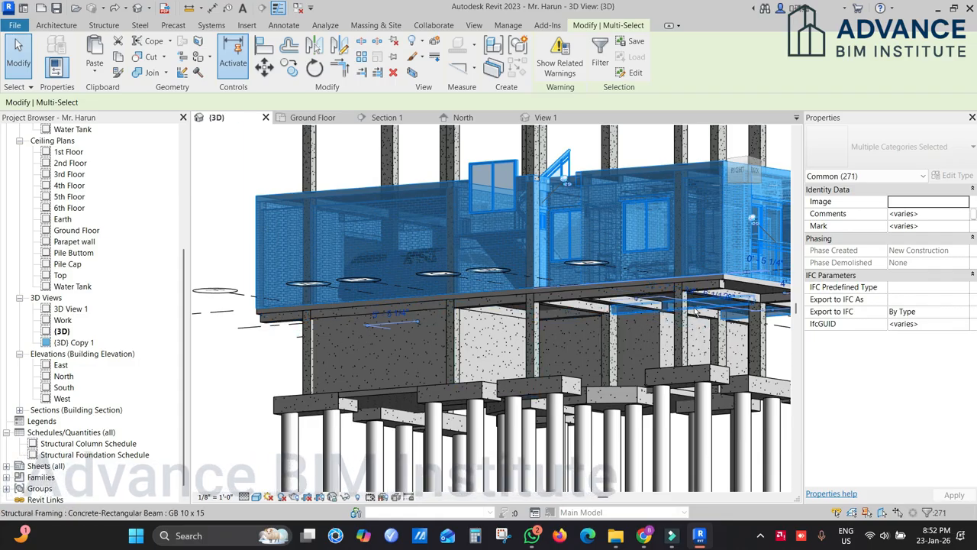
shift+click(745, 321)
shift+middle_drag(752, 325, 578, 314)
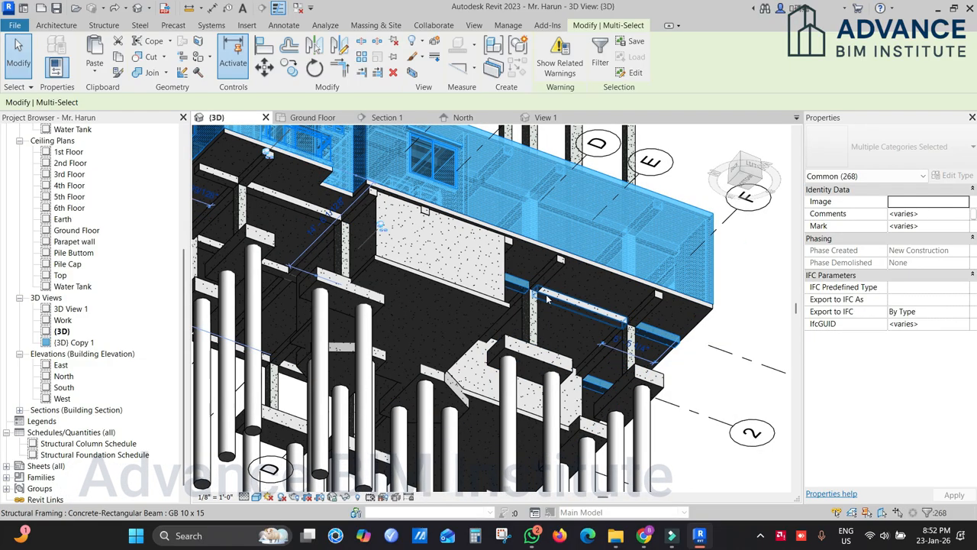
shift+click(654, 327)
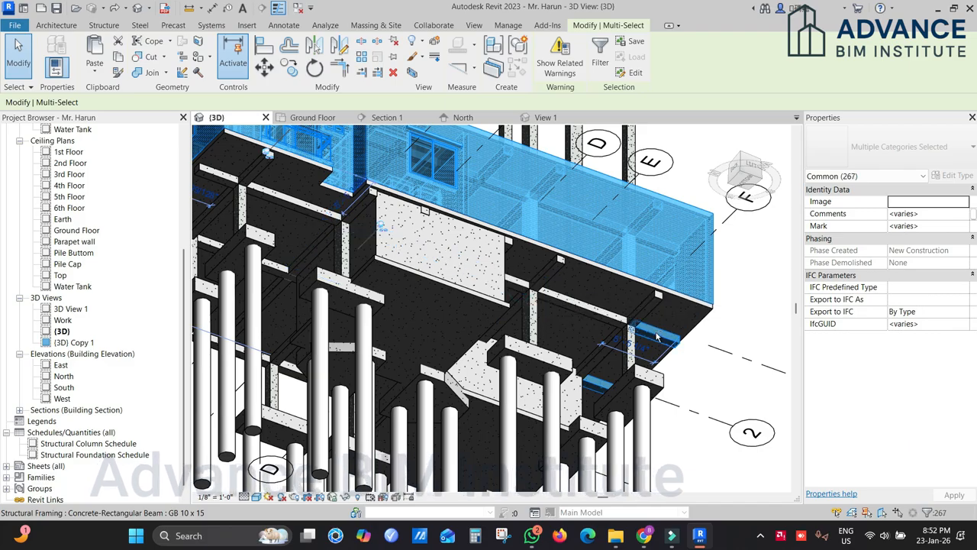
shift+click(600, 391)
shift+middle_drag(600, 391, 408, 481)
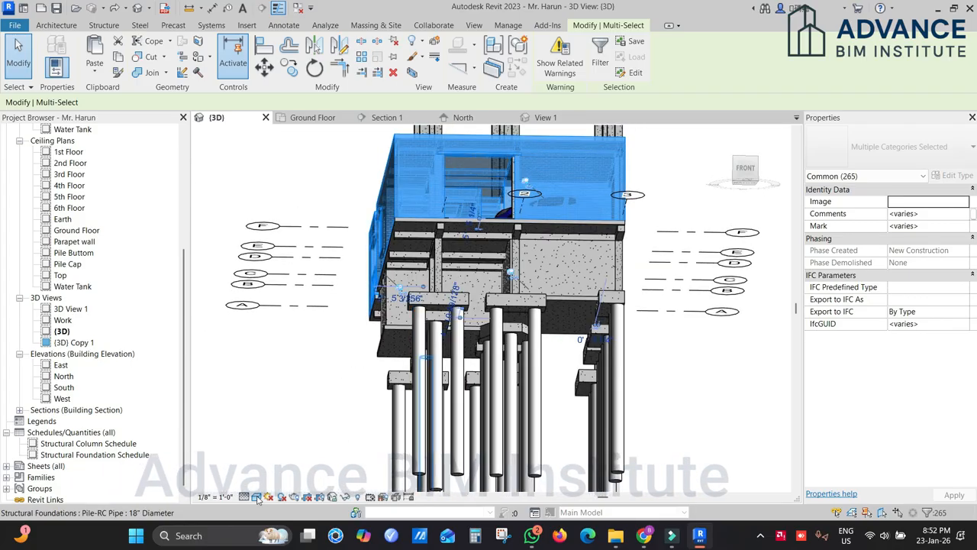
Step: Check the remaining selection in Wireframe, return the 3D view to a shaded display, and inspect the beams under the slab
click(257, 496)
click(289, 433)
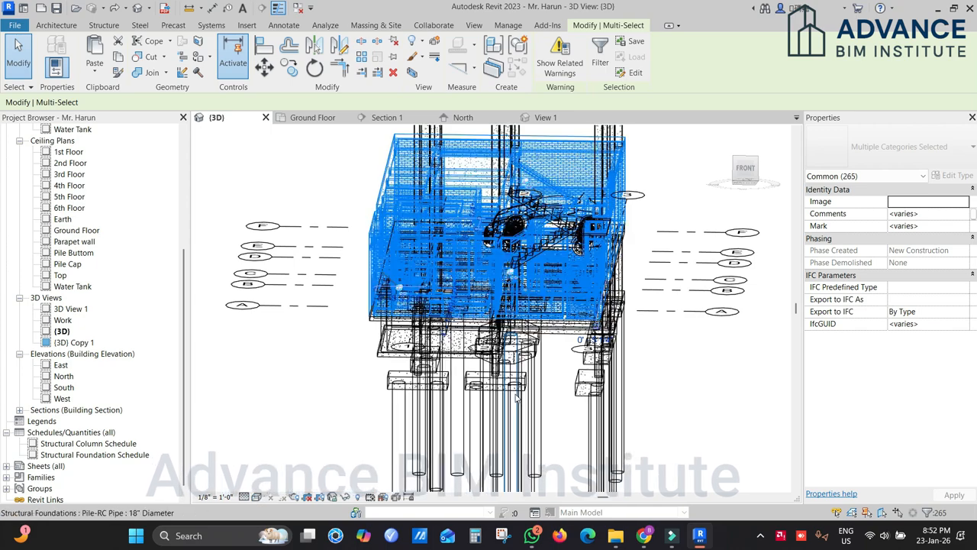
mouse_move(568, 352)
shift+middle_down()
mouse_move(446, 425)
mouse_move(537, 454)
mouse_move(543, 481)
shift+middle_up()
scroll(600, 324, up, 2)
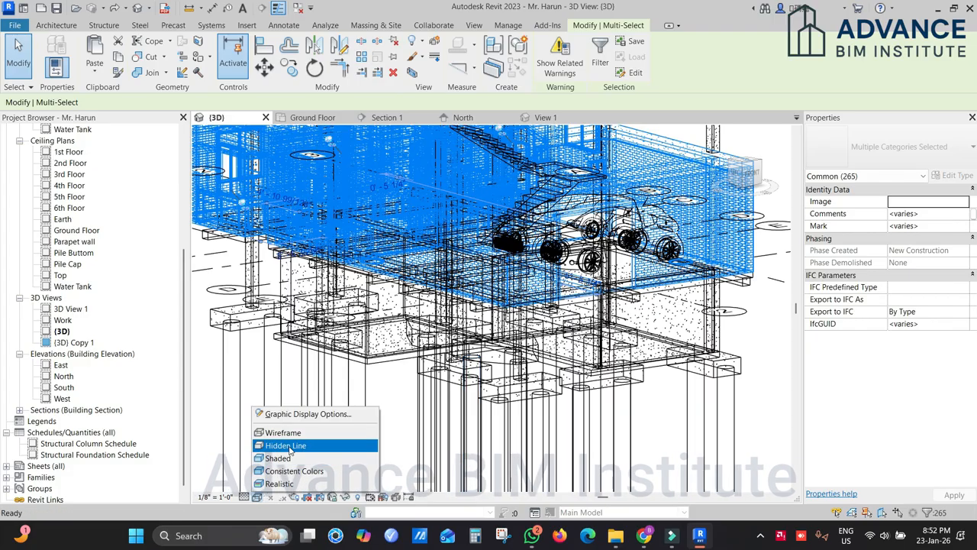
click(289, 446)
scroll(552, 348, up, 4)
shift+middle_drag(649, 290, 768, 260)
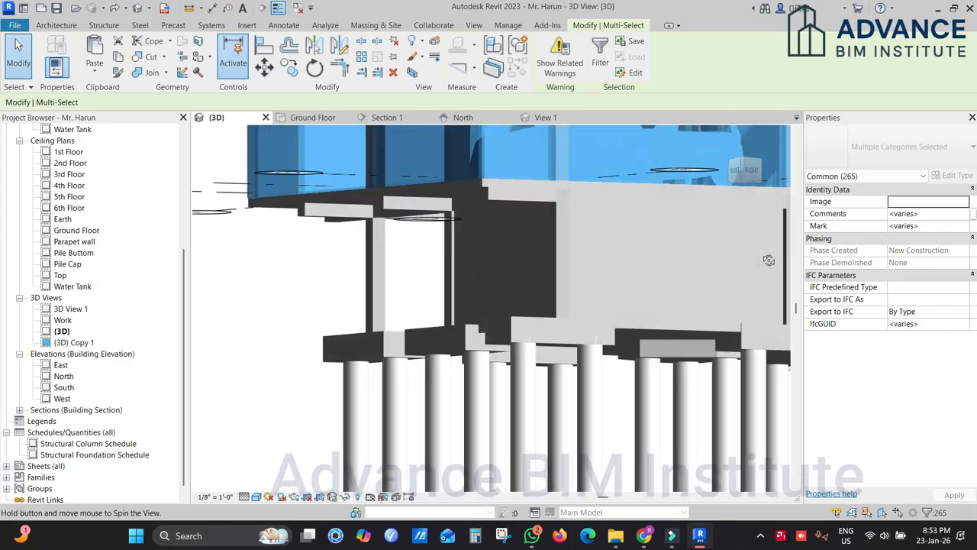
shift+middle_drag(455, 201, 460, 235)
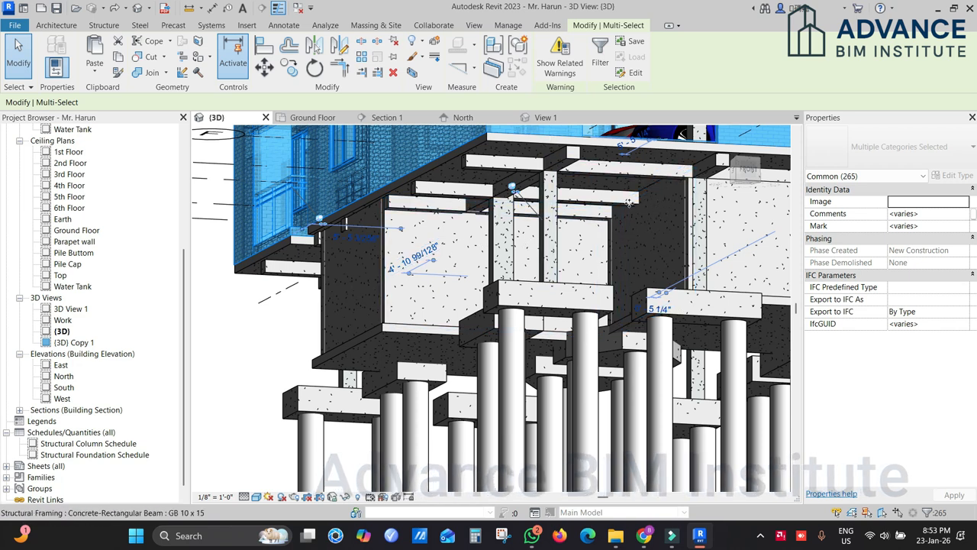
shift+middle_drag(466, 252, 495, 300)
Step: Create a model group named Group 1 from the selected ground-floor elements and clear the selection
click(522, 48)
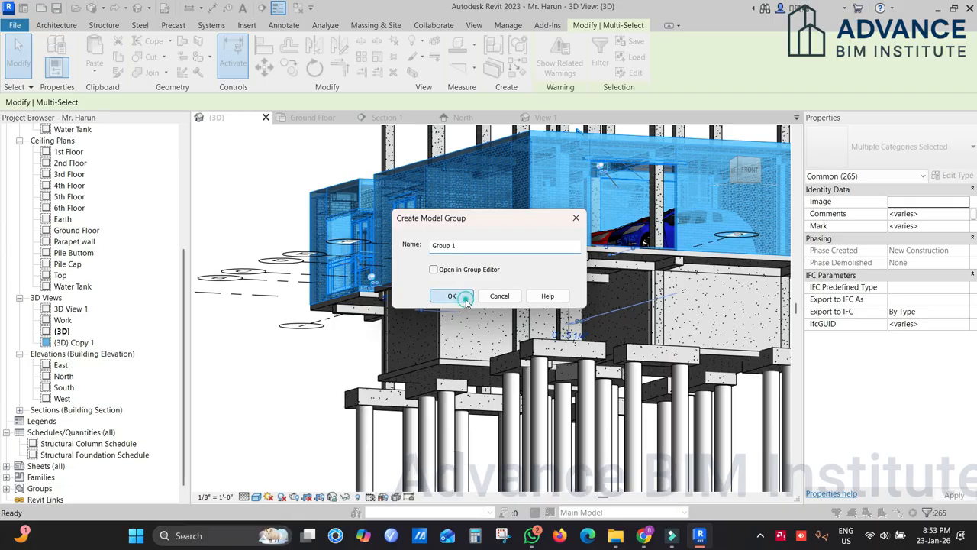
click(465, 299)
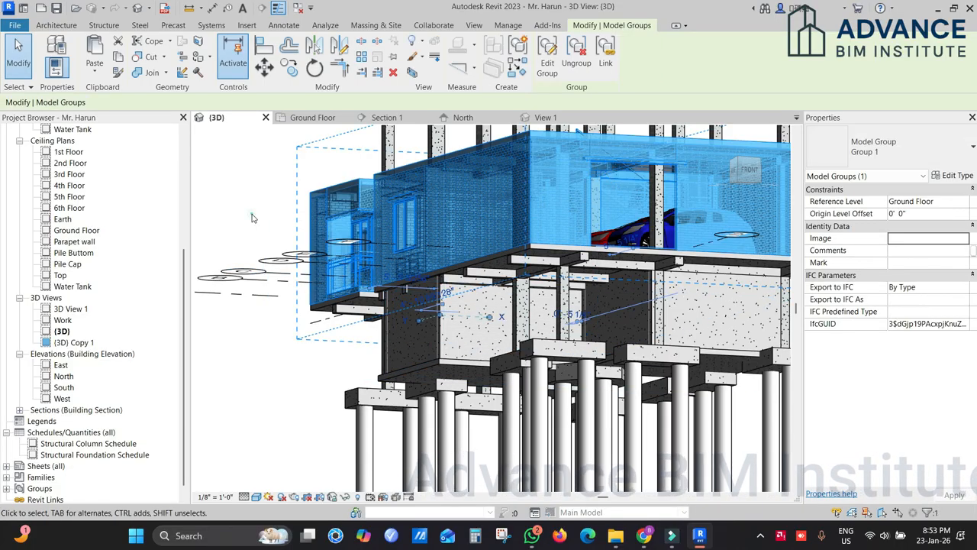
click(254, 219)
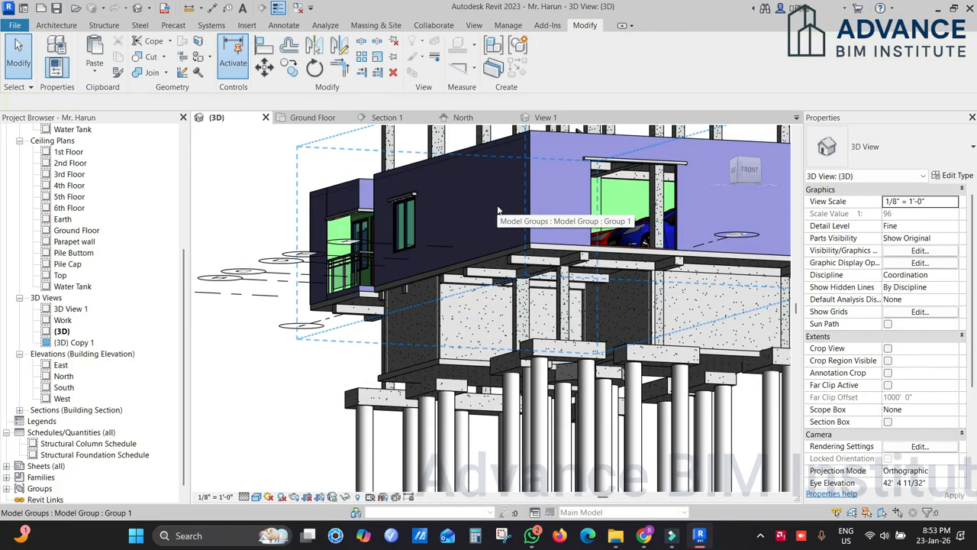
click(503, 200)
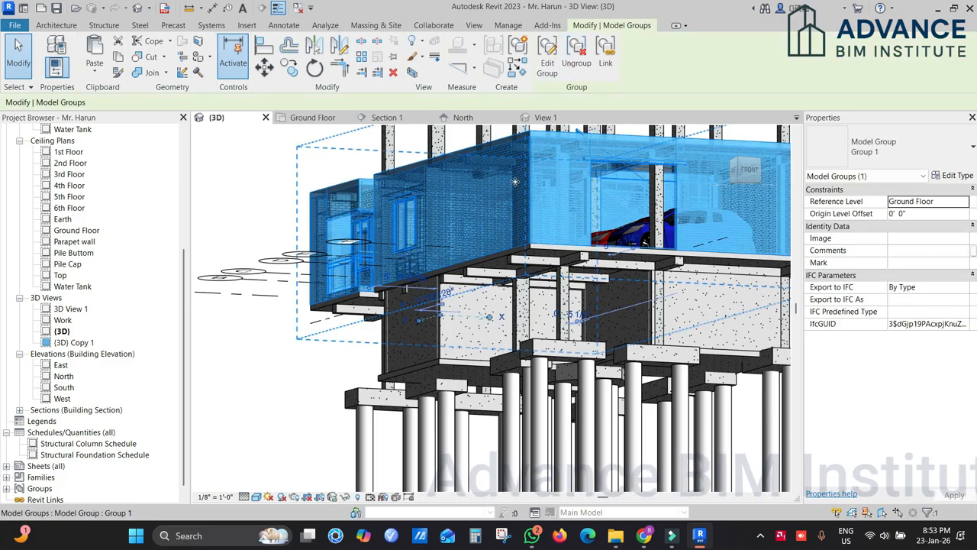
click(547, 64)
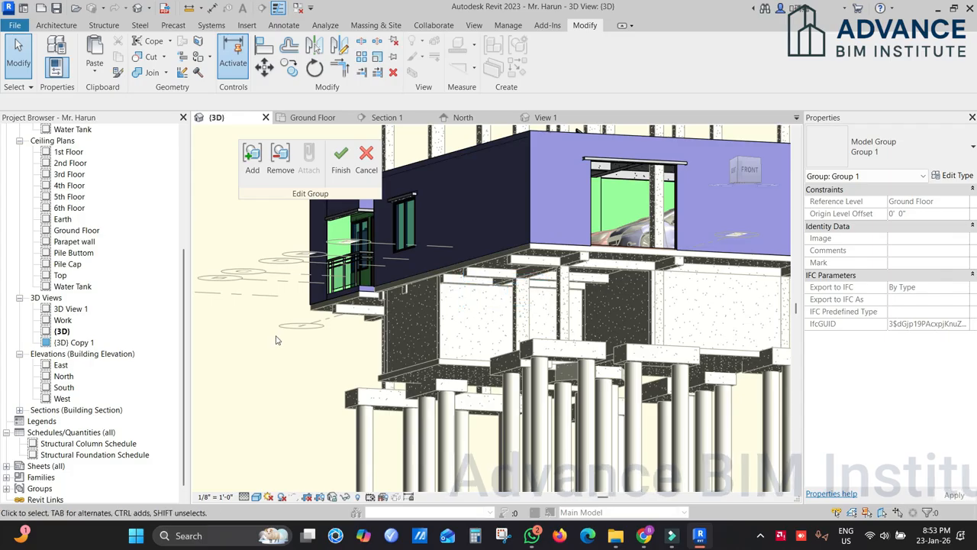
click(368, 158)
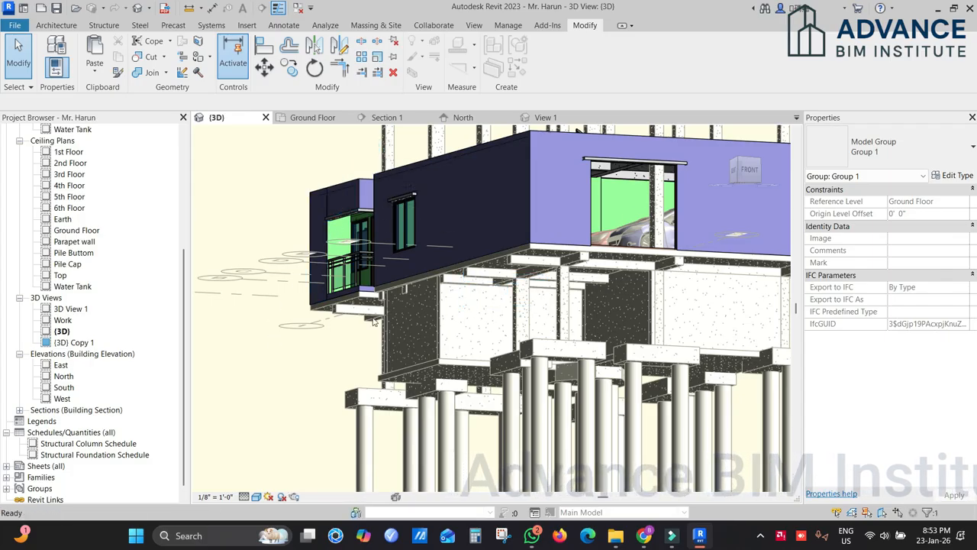
Step: Hide the Retaining Concrete 8" walls on the front and inner sides beneath the ground-floor slab in the 3D view
scroll(492, 269, up, 5)
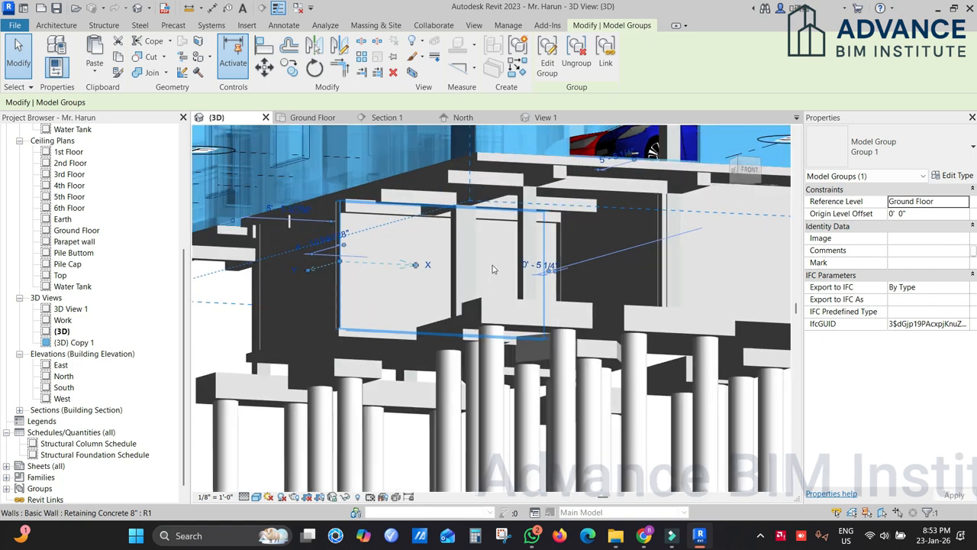
click(308, 289)
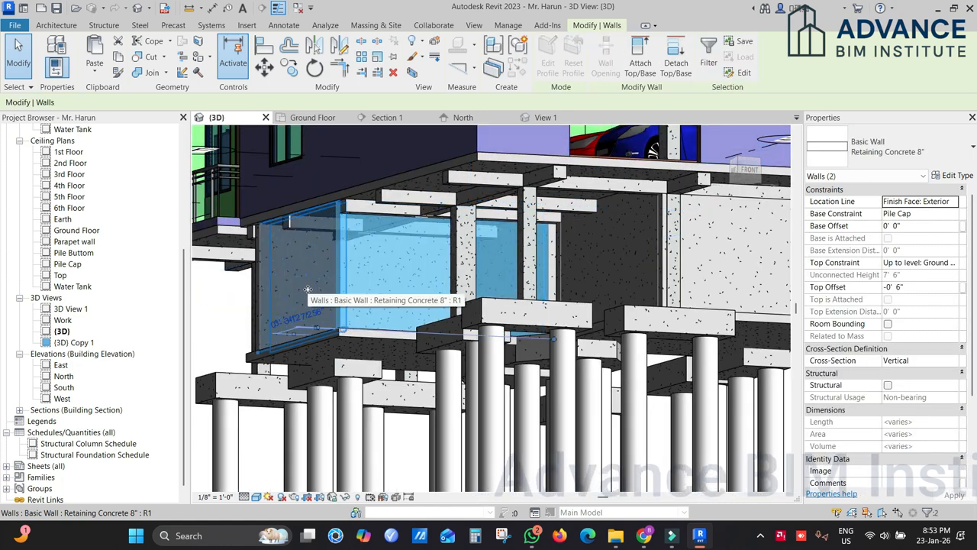
key(Escape)
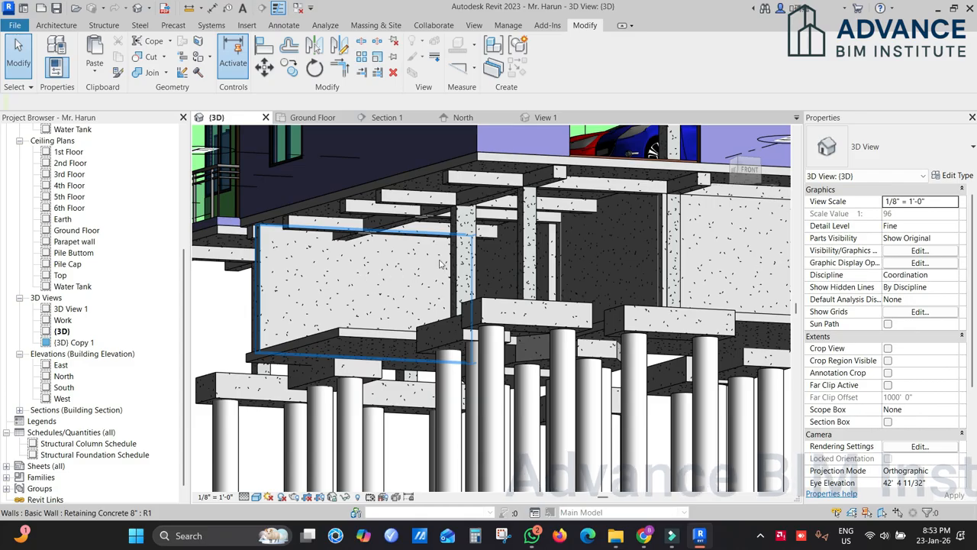
shift+middle_drag(440, 264, 615, 243)
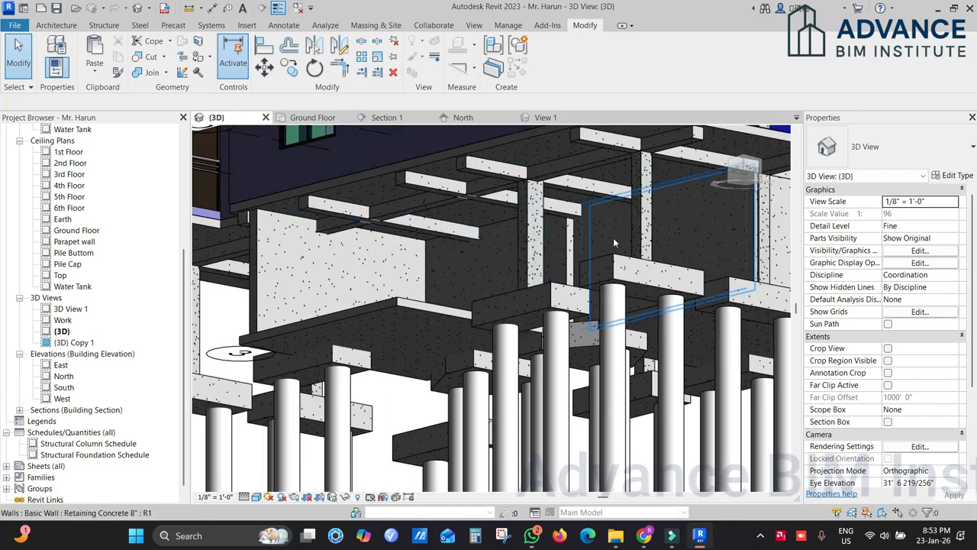
click(614, 243)
key(Escape)
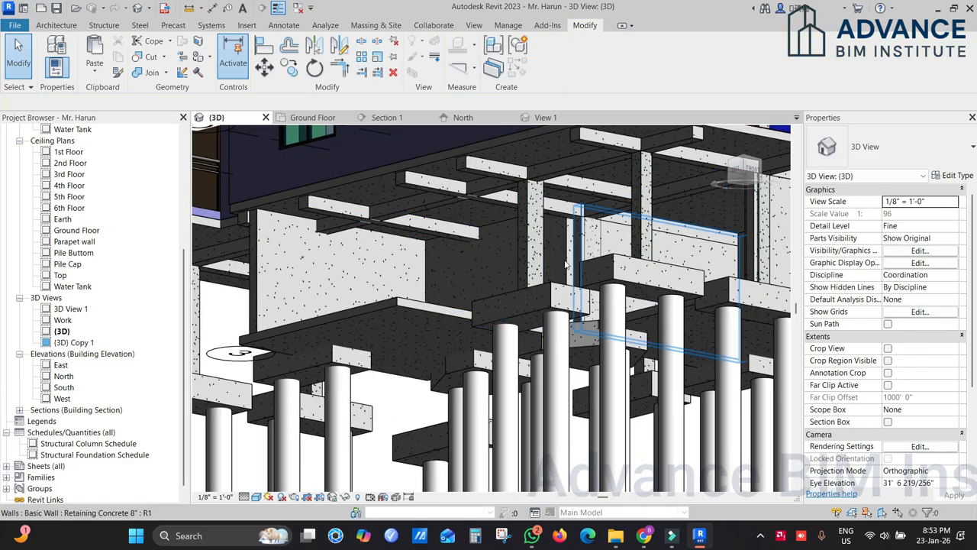
click(488, 258)
key(Delete)
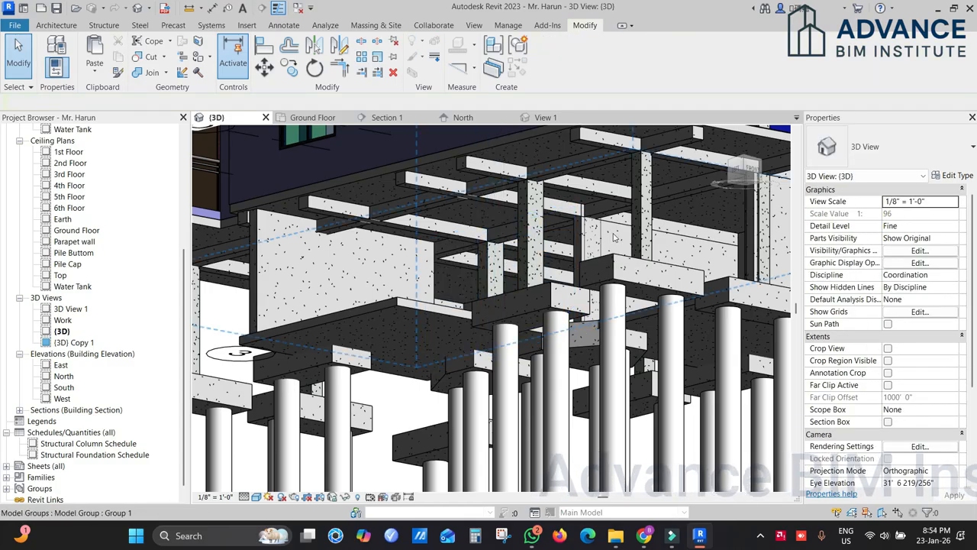
click(618, 243)
key(Delete)
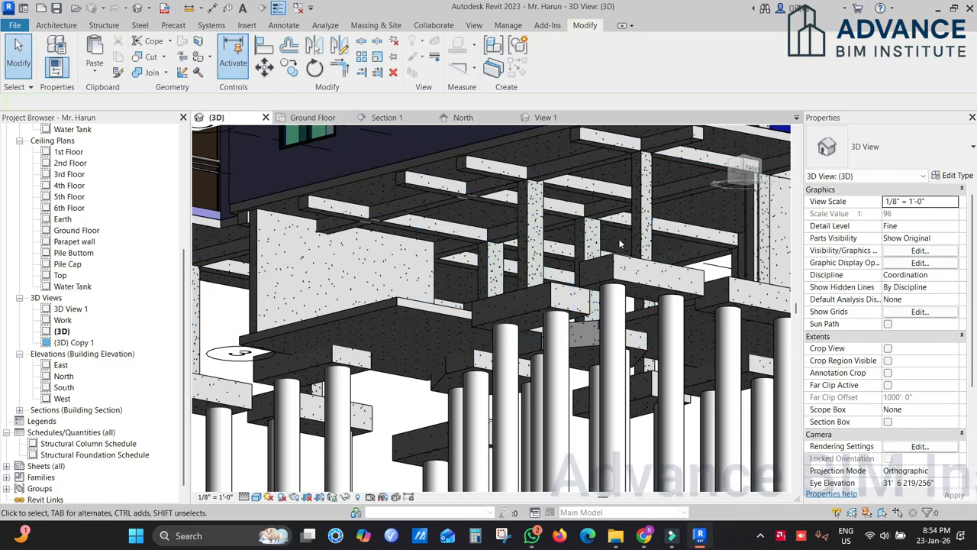
Step: Hide the remaining Retaining Concrete 8" walls so only beams, columns and foundations stand beneath the ground floor
scroll(620, 244, down, 2)
click(453, 255)
key(h)
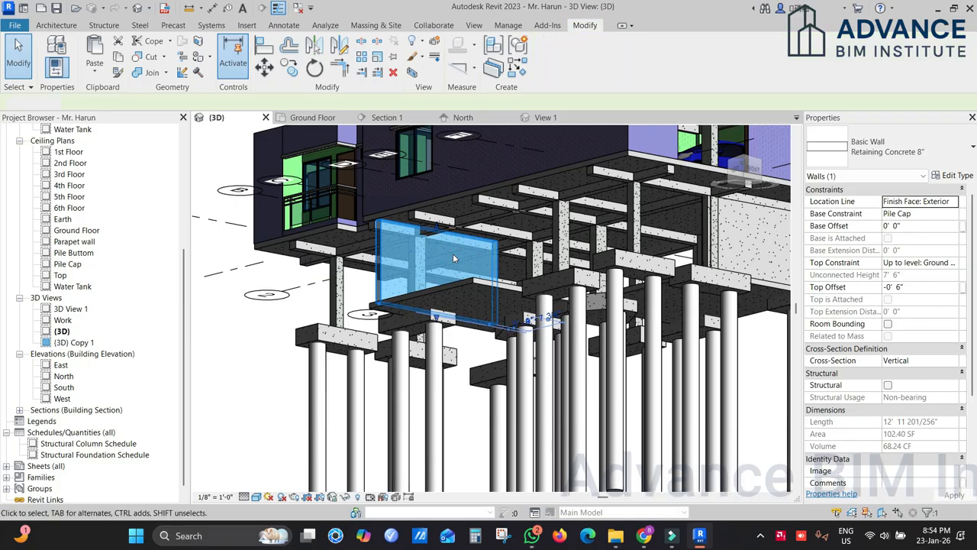
shift+middle_drag(483, 272, 528, 255)
click(527, 255)
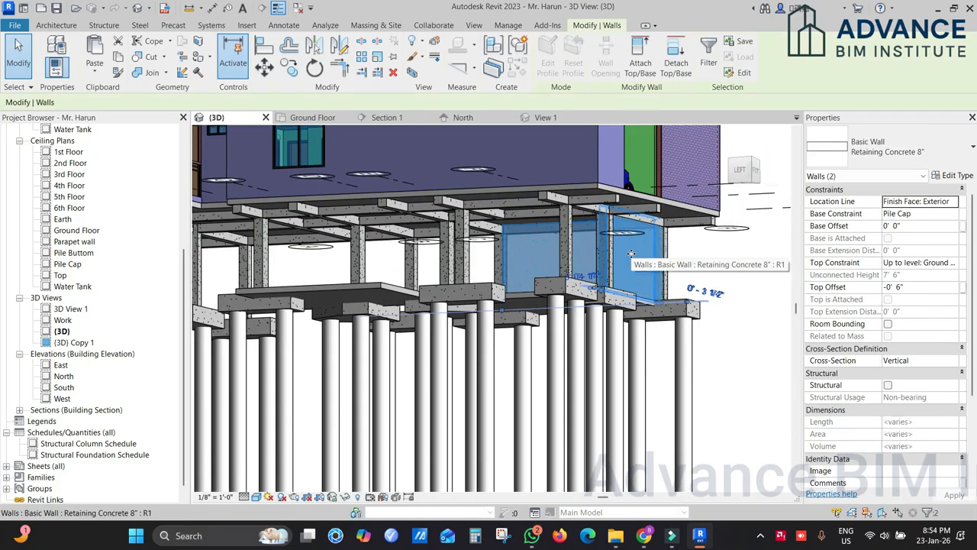
key(h)
key(h)
Step: Open Group 1 for editing and remove the GB 10 x 15 concrete beam beneath the floor slab from the group
shift+middle_drag(620, 275, 528, 151)
click(638, 184)
middle_drag(639, 184, 684, 196)
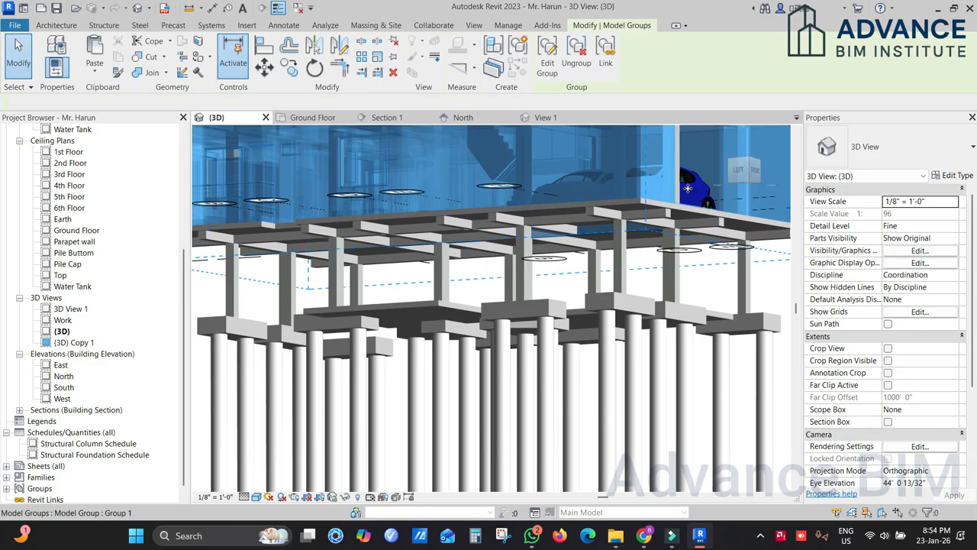
click(545, 59)
shift+middle_drag(685, 281, 671, 238)
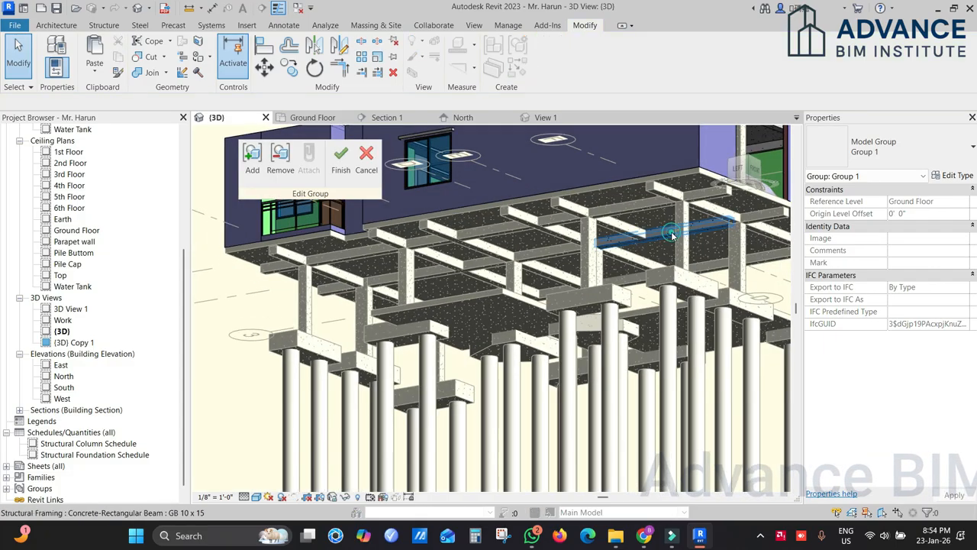
click(672, 236)
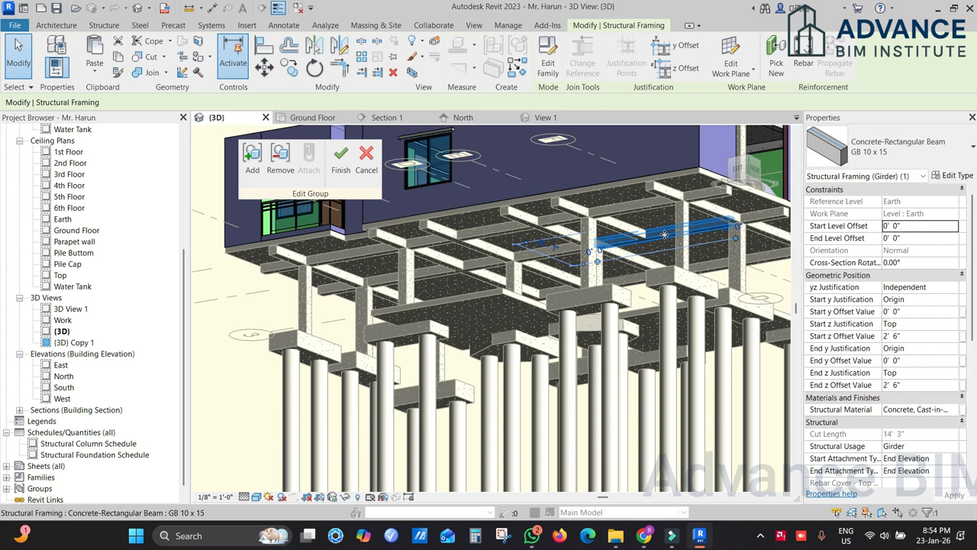
click(280, 160)
middle_drag(703, 229, 596, 191)
middle_drag(575, 251, 604, 202)
click(609, 197)
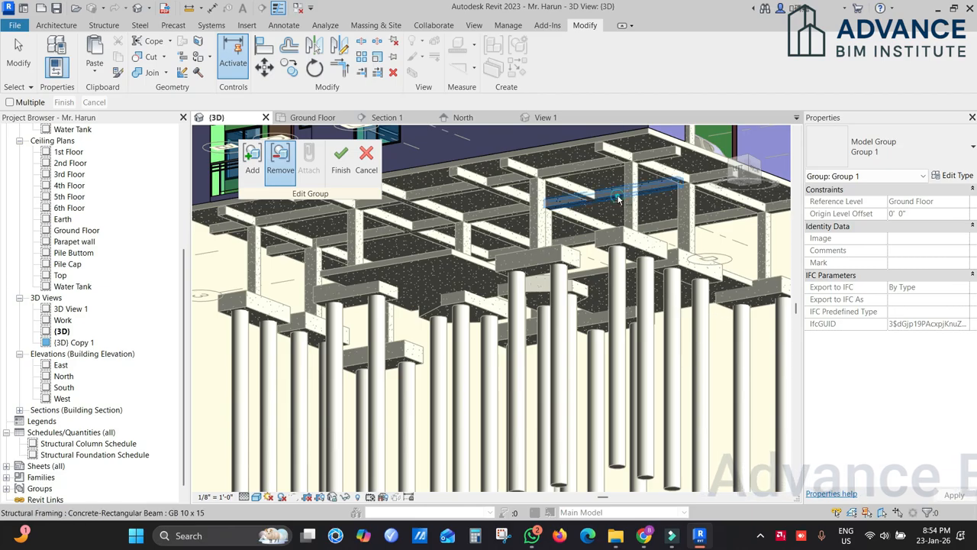
Step: Check the beams under the slab from below and finish editing Group 1
shift+middle_drag(754, 323, 710, 336)
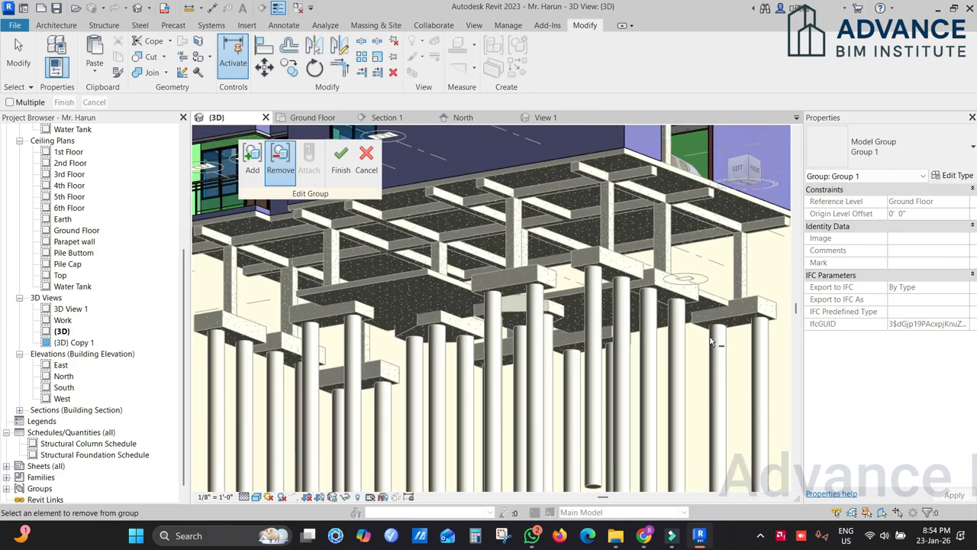
key(Escape)
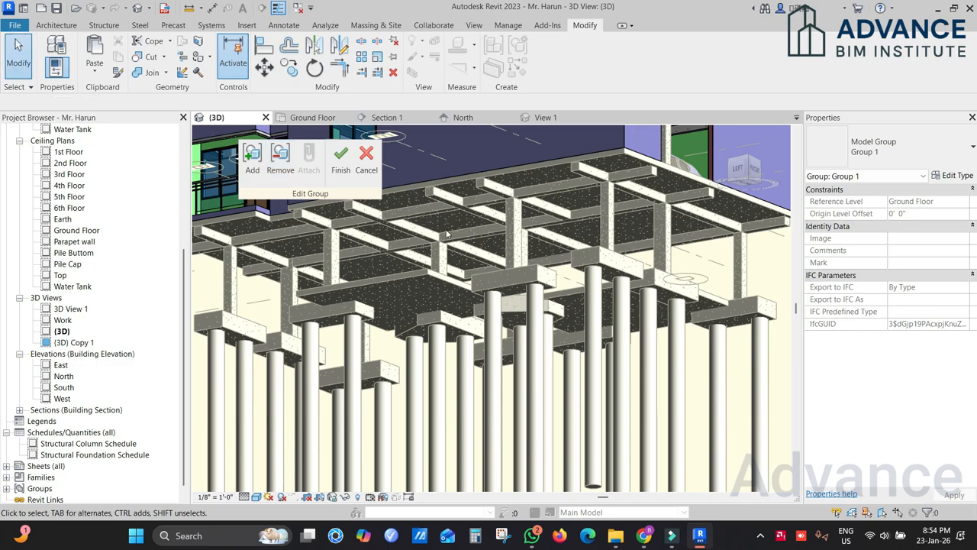
mouse_move(550, 305)
shift+middle_down()
mouse_move(581, 296)
mouse_move(558, 293)
shift+middle_up()
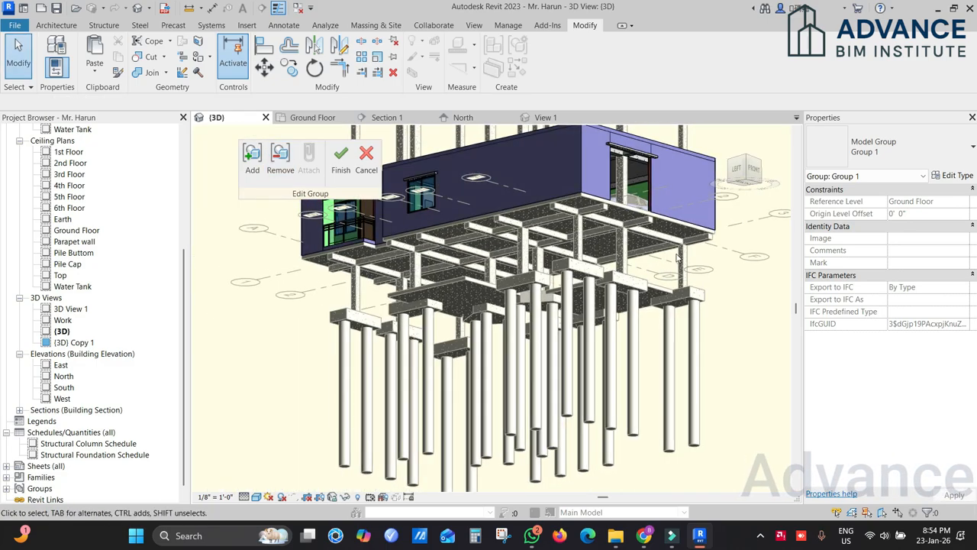
scroll(610, 282, up, 2)
click(345, 169)
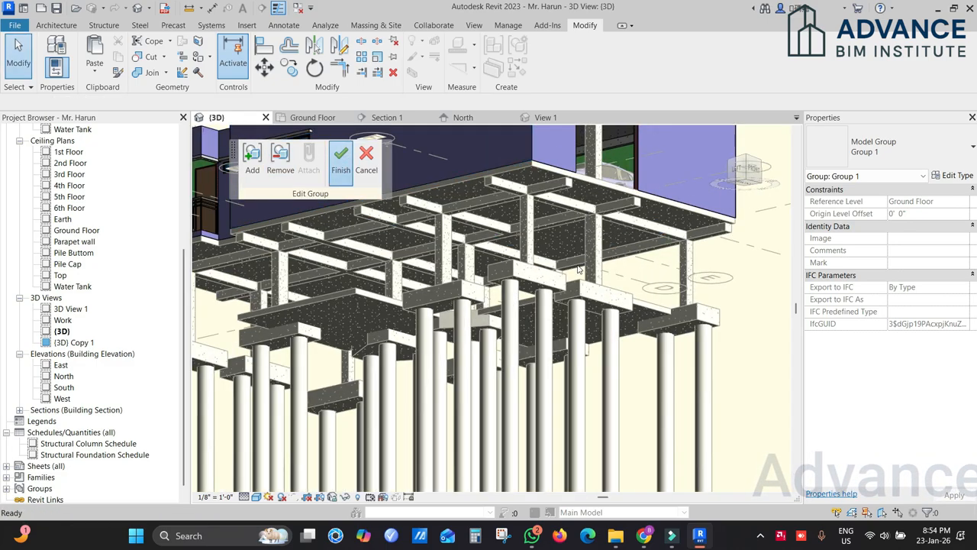
Step: Reveal the hidden elements at the back of the building and unhide the retaining wall at the corner beneath the slab
shift+middle_drag(737, 312, 713, 280)
scroll(559, 327, up, 2)
shift+middle_drag(560, 327, 539, 353)
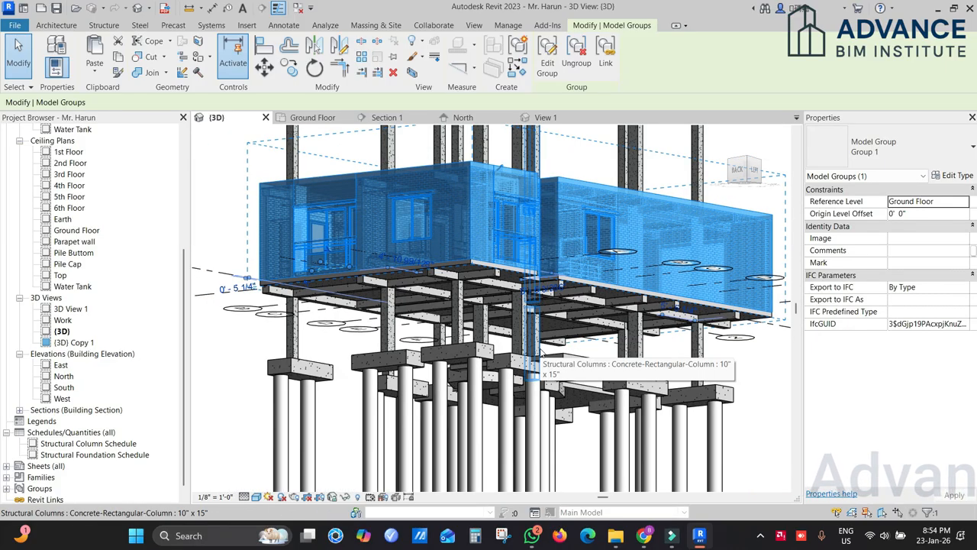
shift+middle_drag(540, 354, 533, 329)
scroll(529, 313, up, 3)
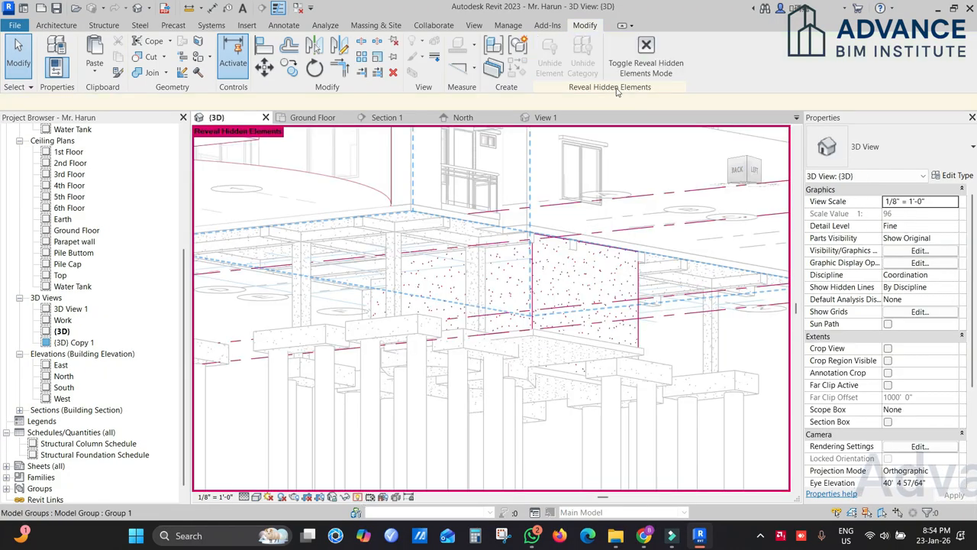
click(572, 302)
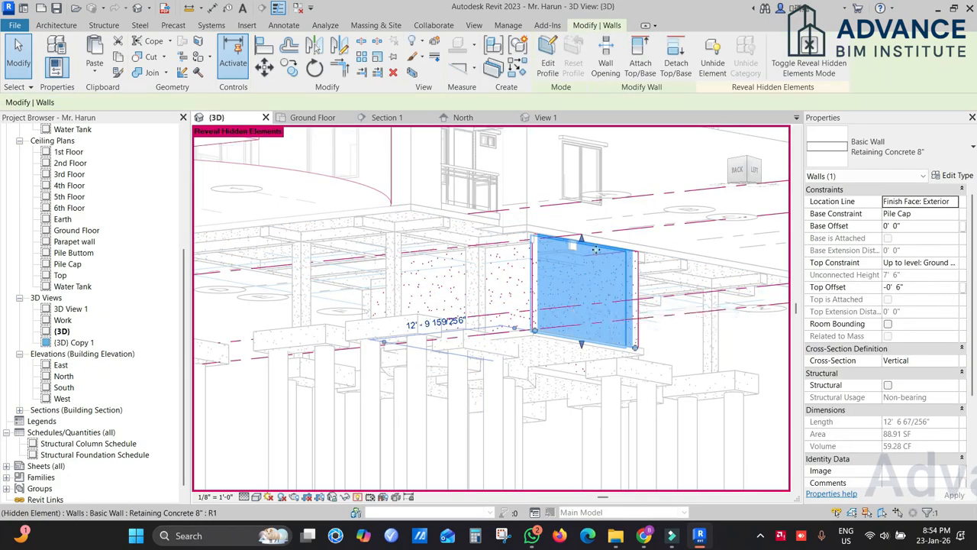
click(722, 78)
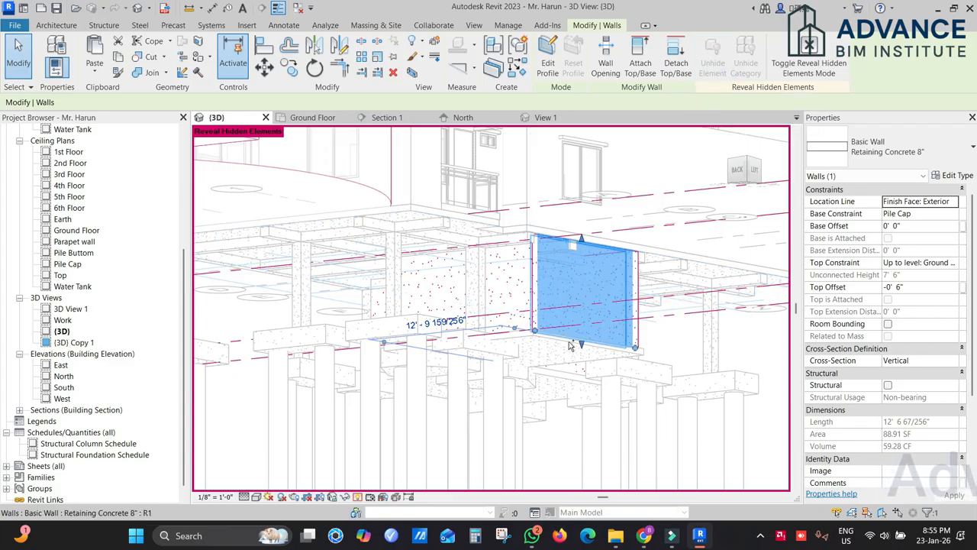
Step: Select all Retaining Concrete 8" walls visible in the view, unhide them, and turn off the display of hidden elements
click(497, 307)
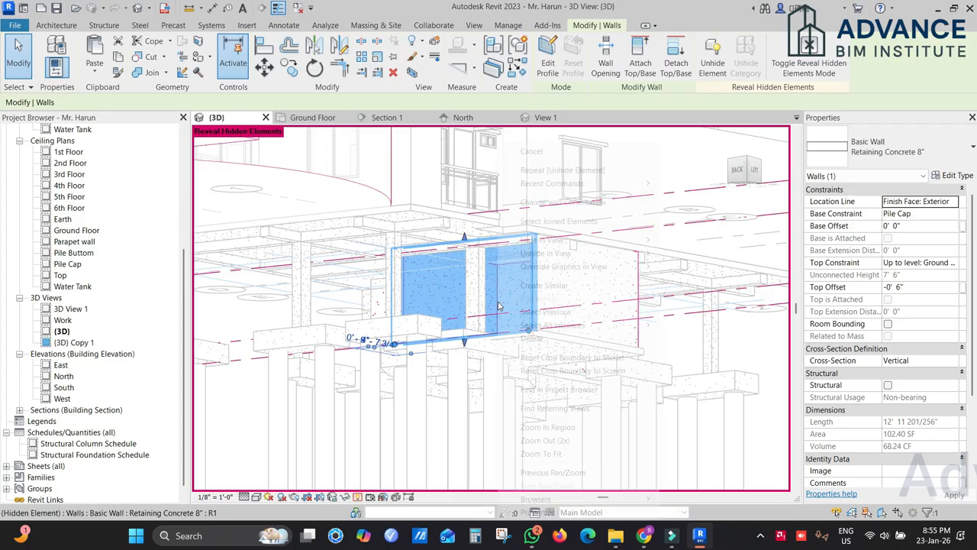
right_click(498, 307)
mouse_move(610, 327)
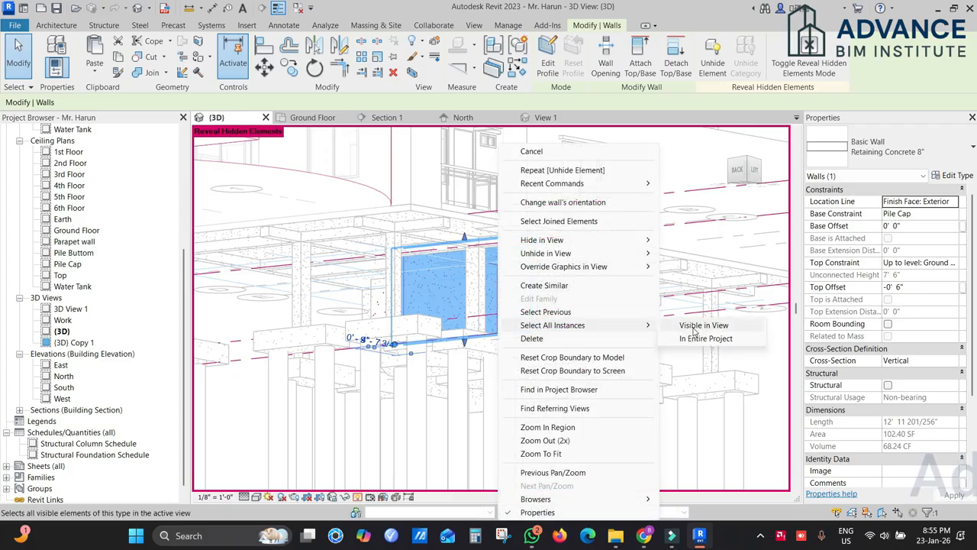
click(689, 324)
scroll(622, 293, down, 1)
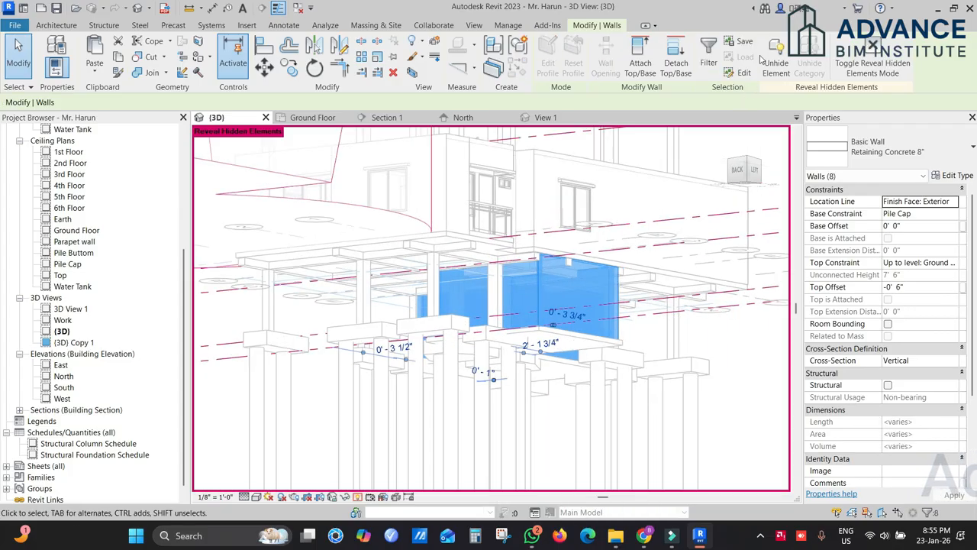
shift+middle_drag(632, 277, 516, 282)
middle_drag(675, 331, 635, 310)
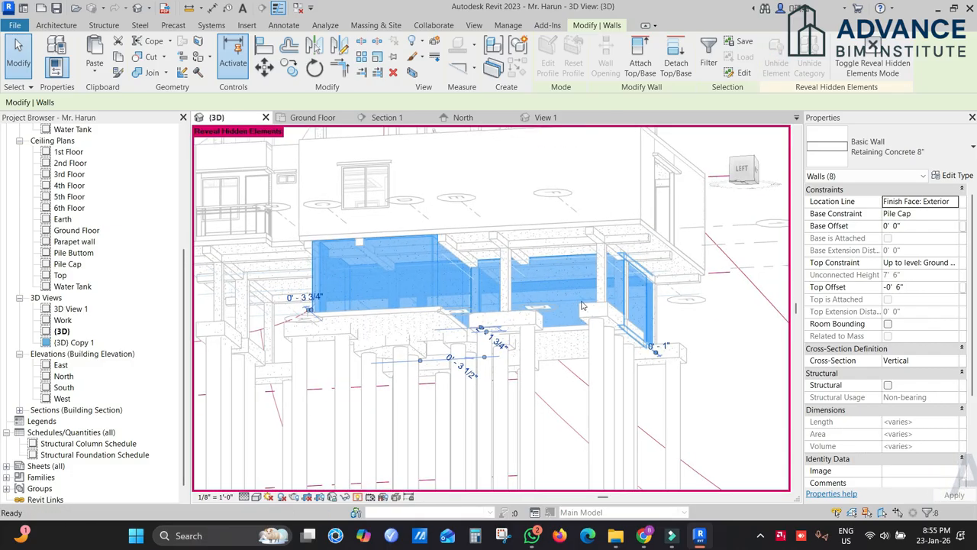
click(357, 497)
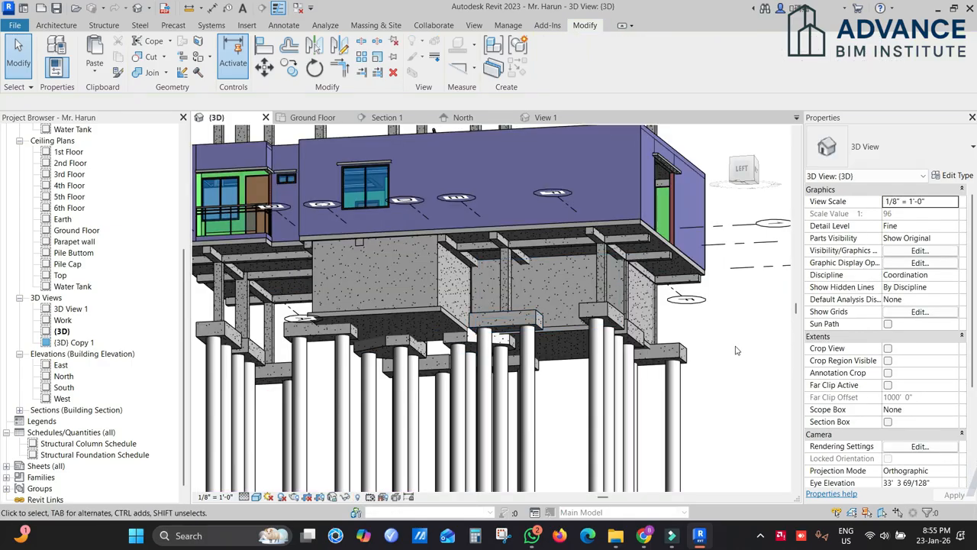
Step: Examine Group 1 in 3D from above the left side, including the exterior finish wall and its window
shift+middle_drag(524, 309, 561, 257)
click(602, 255)
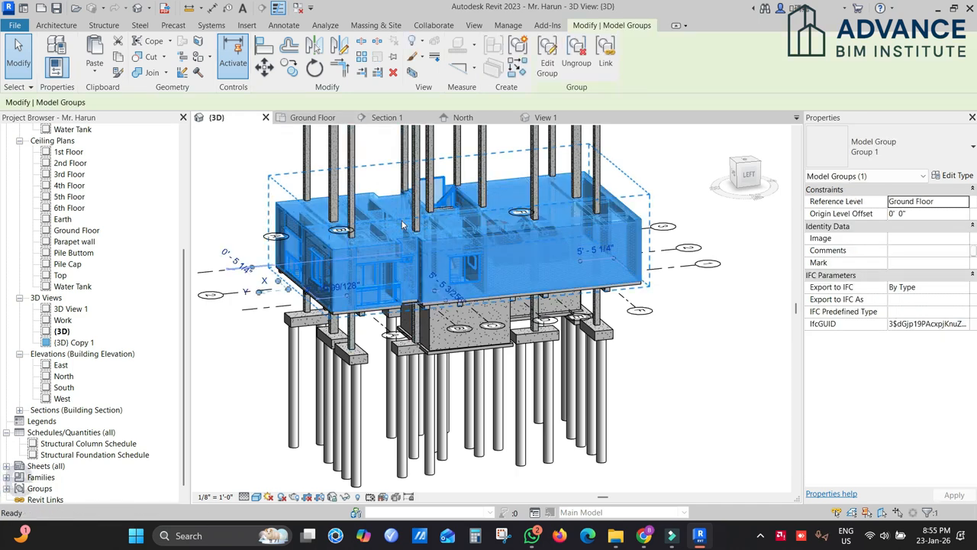
click(750, 383)
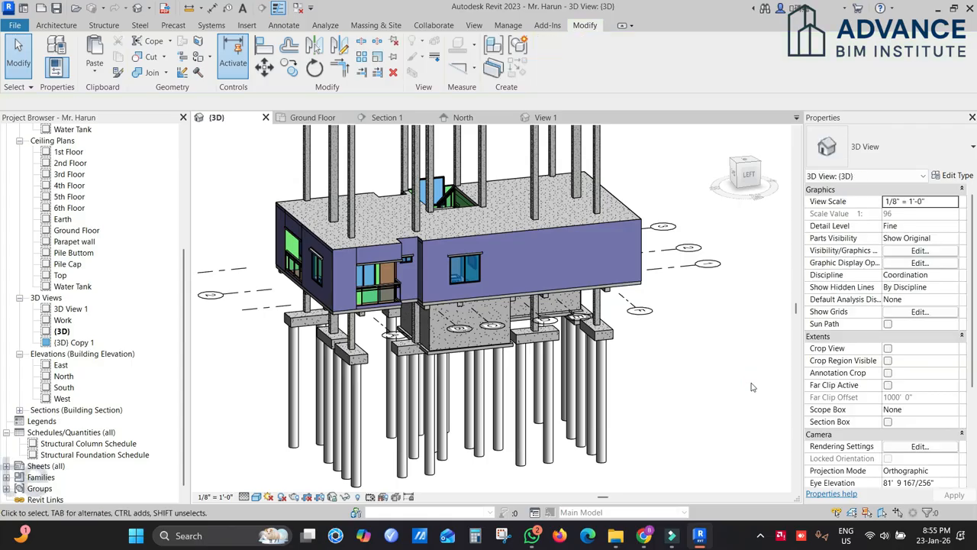
scroll(500, 253, up, 5)
scroll(462, 246, down, 2)
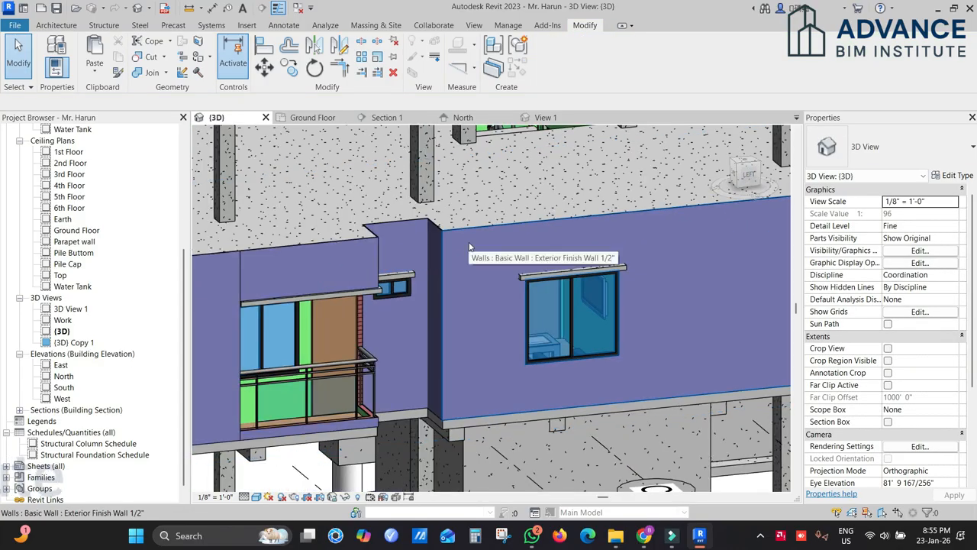
click(488, 245)
scroll(494, 246, down, 5)
Step: Select Group 1 in the 3D view and switch to the North elevation with it still selected
click(723, 315)
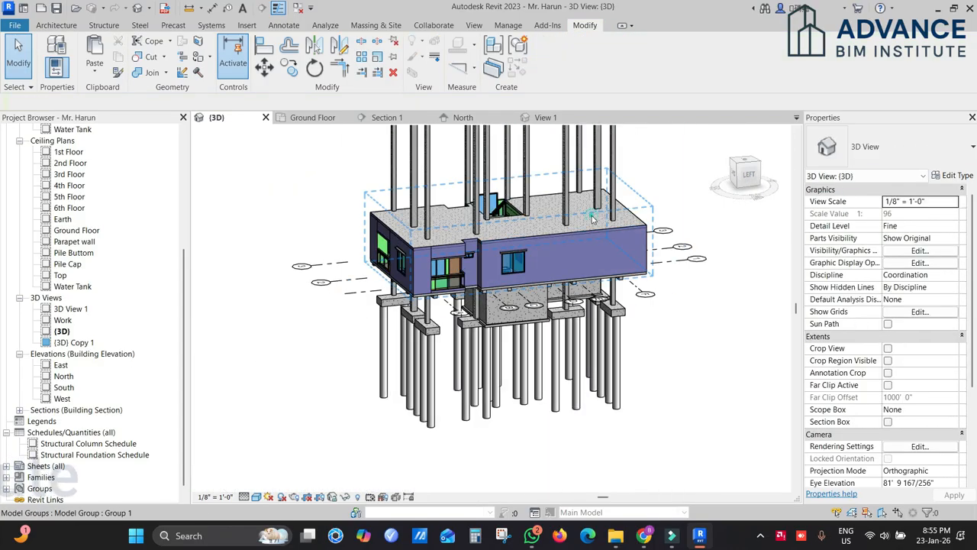
click(592, 219)
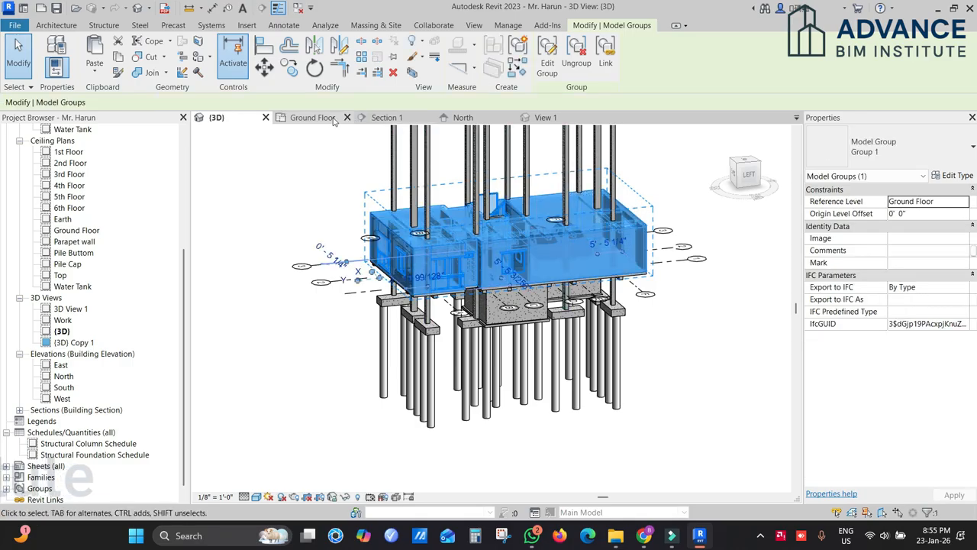
click(463, 118)
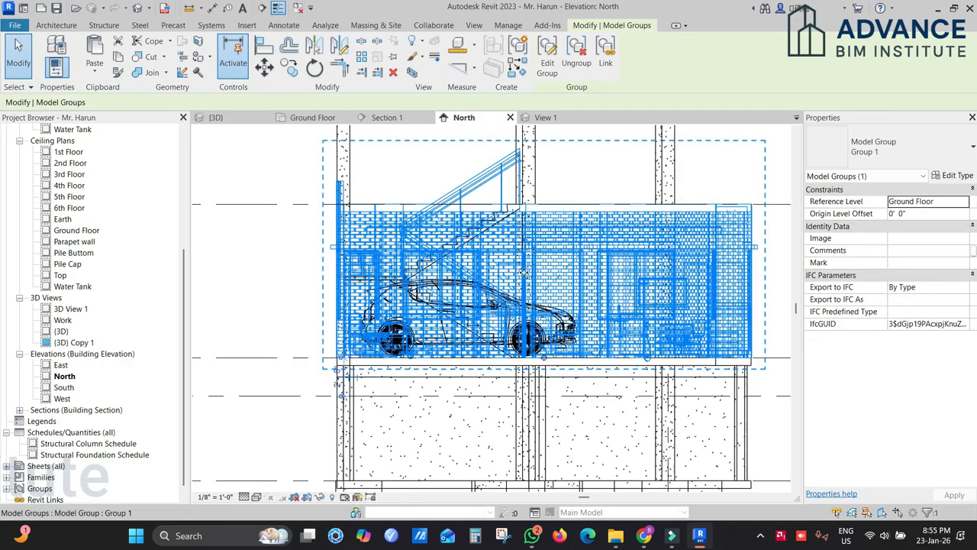
Step: Set the North elevation's visual style to Hidden Line while Group 1 stays selected
click(256, 497)
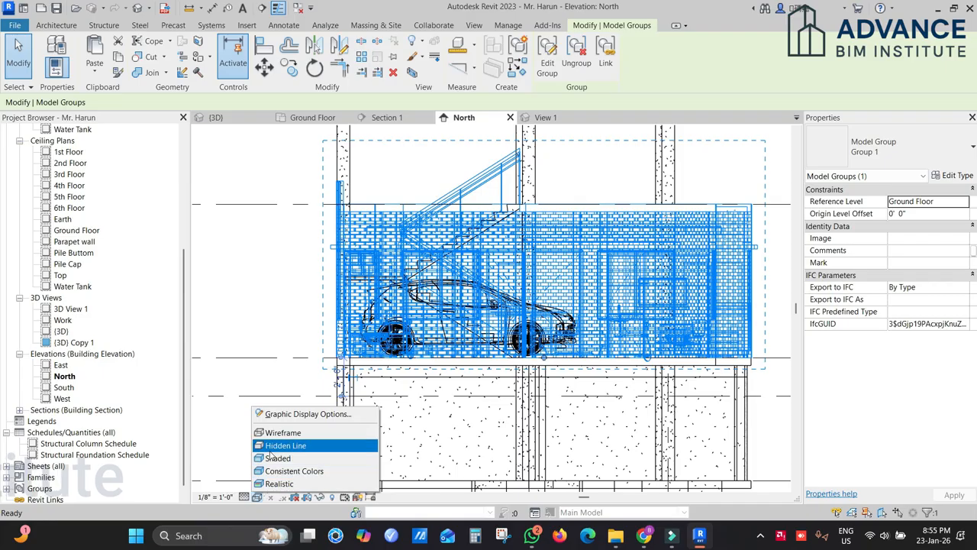
click(289, 457)
click(256, 497)
click(285, 445)
middle_drag(688, 327, 596, 361)
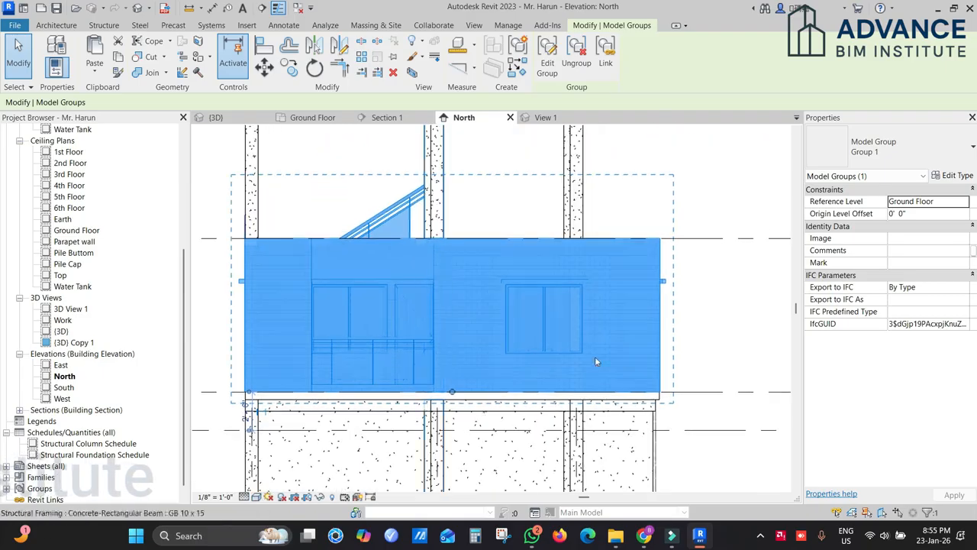
Step: Copy Group 1 and paste it aligned to the level directly above the ground floor, accepting the wall attachment warnings
click(121, 56)
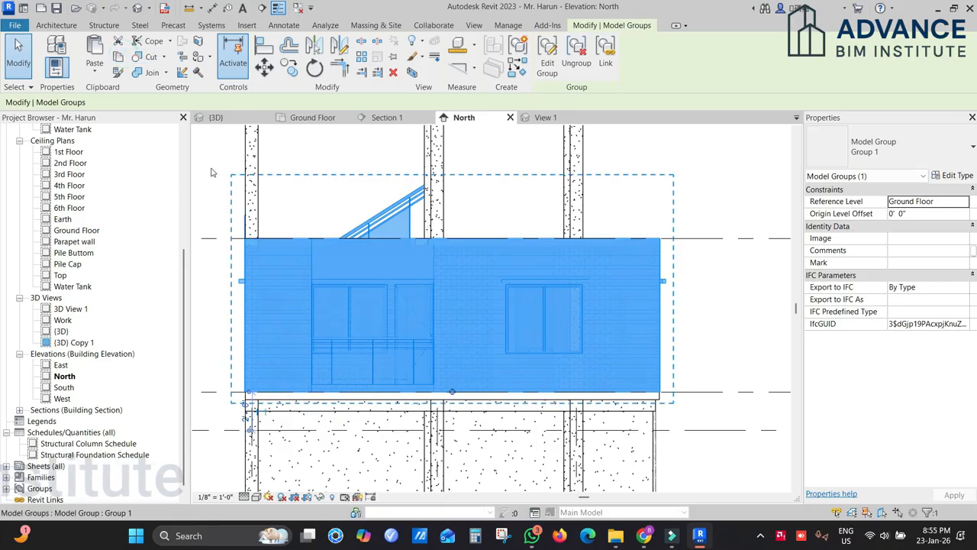
click(94, 70)
click(182, 124)
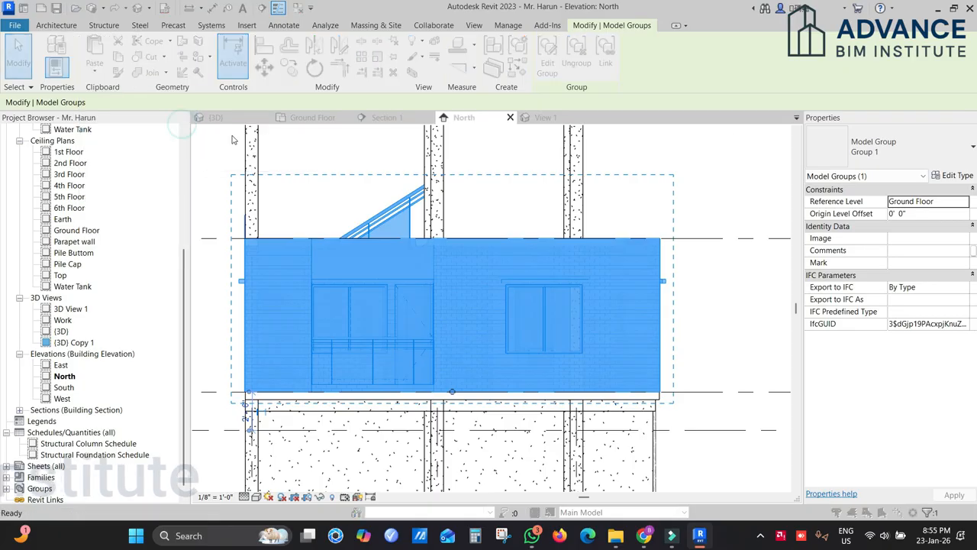
click(661, 346)
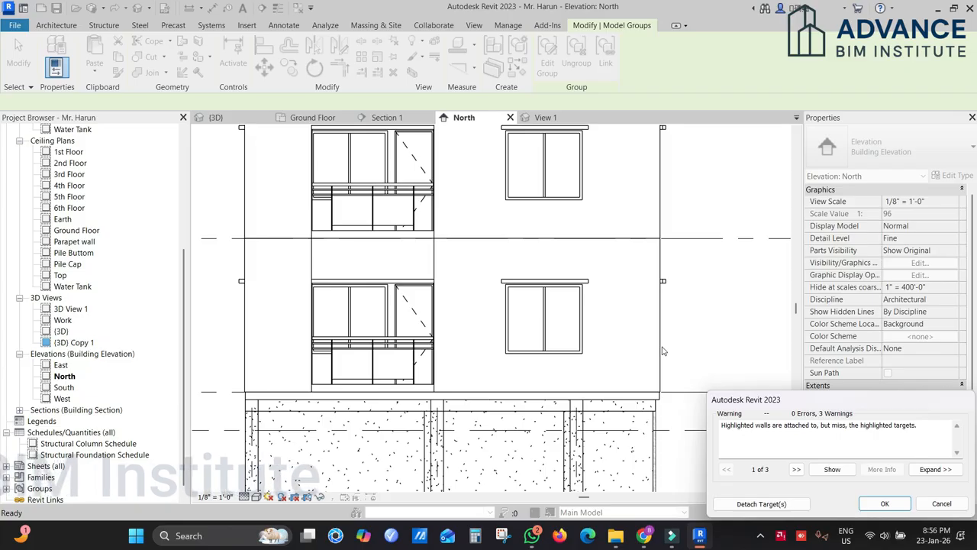
click(870, 507)
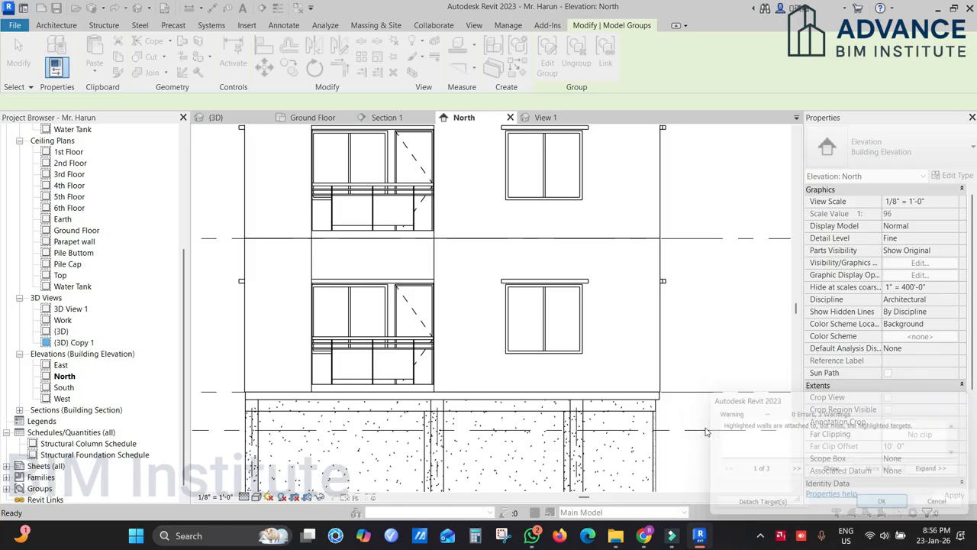
Step: Examine the pasted storey in the North elevation and in 3D from the left and front sides of the building
scroll(609, 310, down, 3)
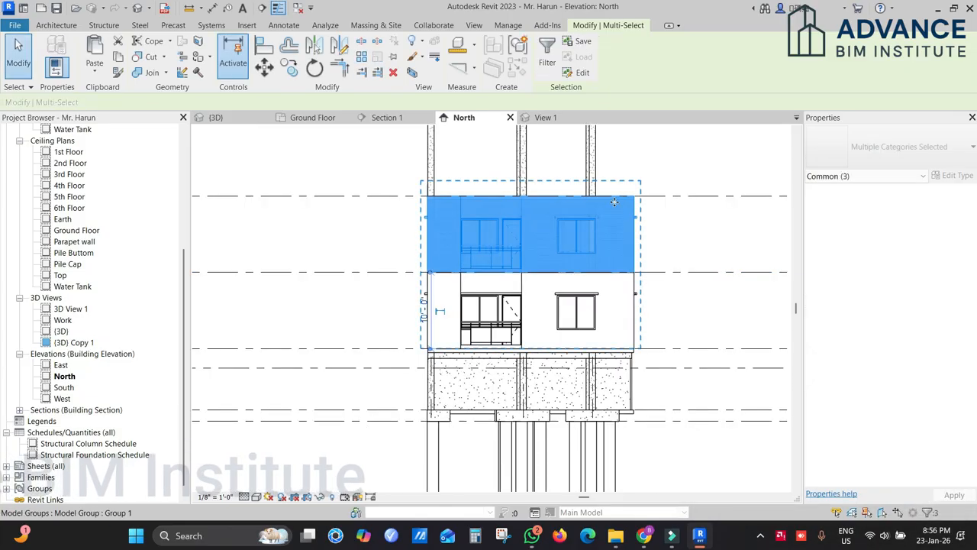
scroll(616, 202, up, 2)
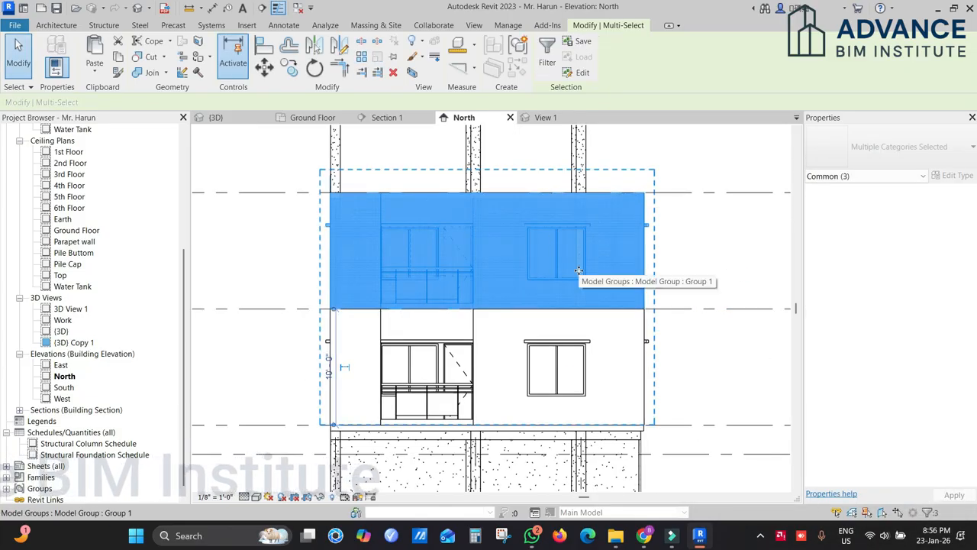
click(265, 177)
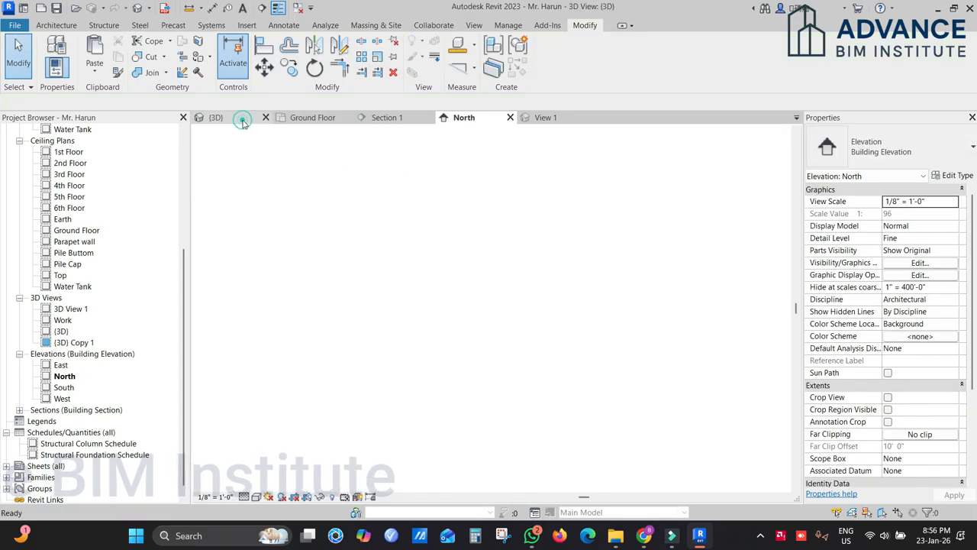
click(242, 119)
scroll(626, 228, up, 5)
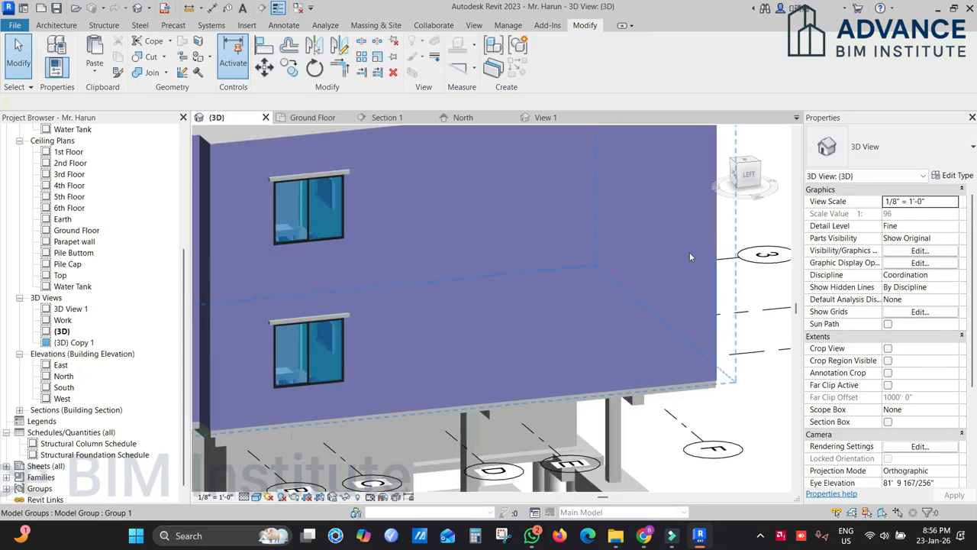
scroll(696, 254, down, 4)
shift+middle_drag(672, 259, 705, 260)
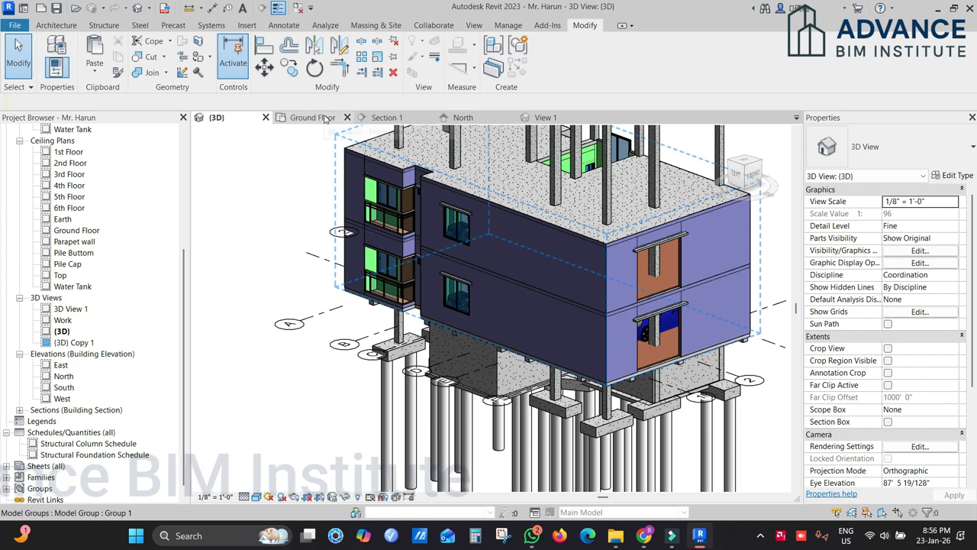
Step: Open the 1st Floor ceiling plan and set its detail level to Fine and its visual style to Wireframe
double_click(68, 153)
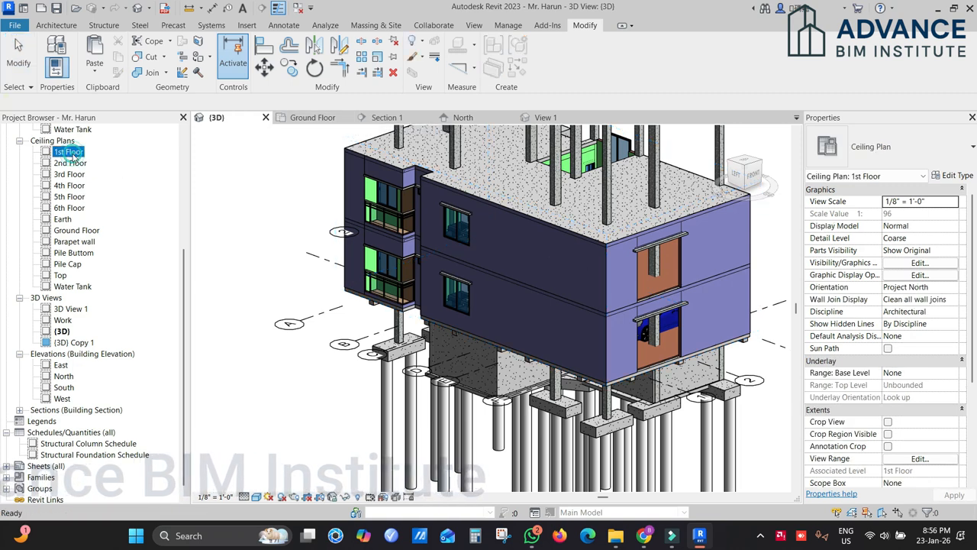
scroll(479, 290, up, 8)
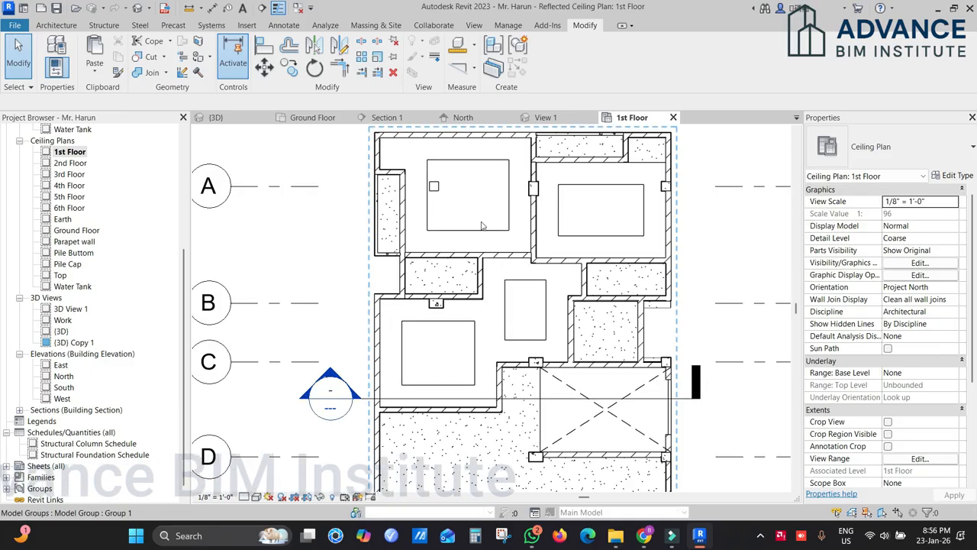
scroll(481, 226, down, 3)
scroll(510, 275, up, 1)
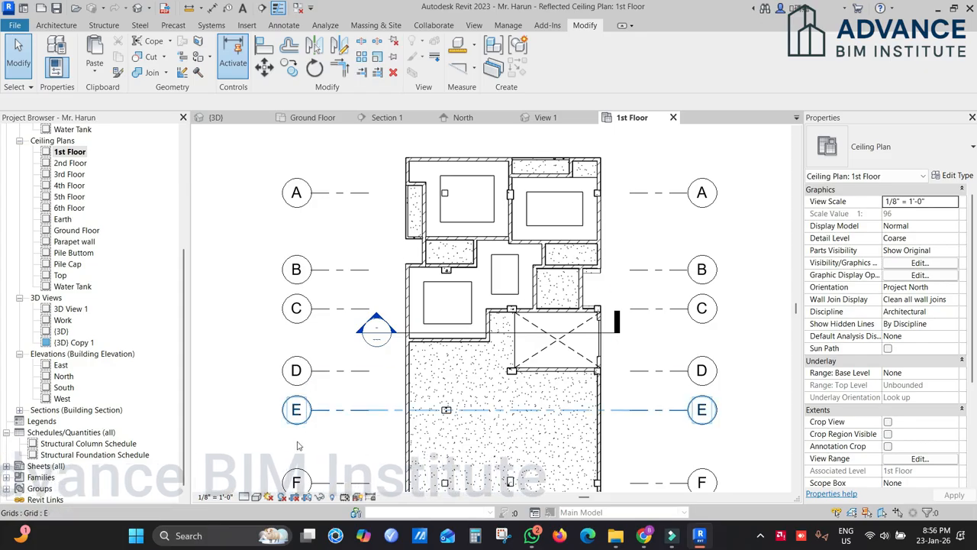
click(257, 497)
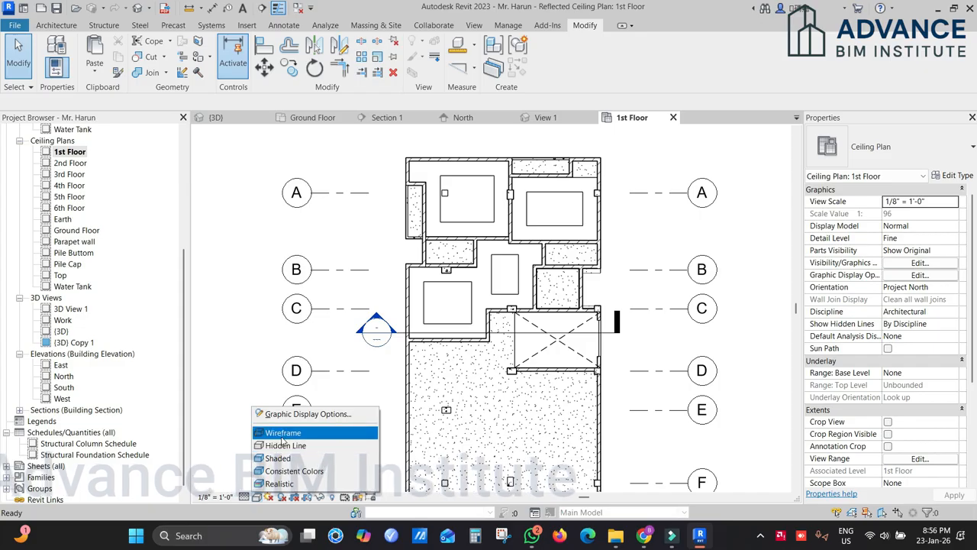
click(282, 436)
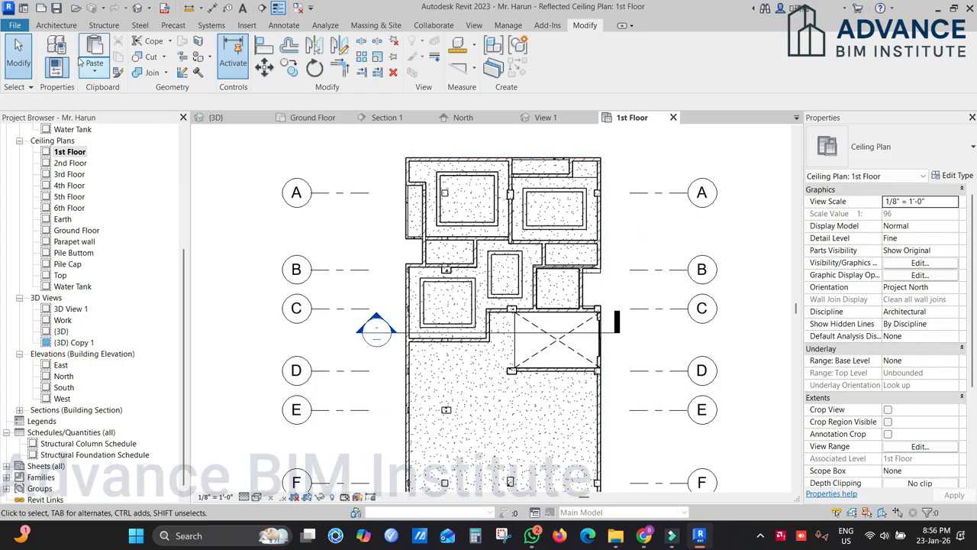
Step: Start a CAD import and browse from the Desktop through Downloads to the live project folder with the floor drawings
click(241, 25)
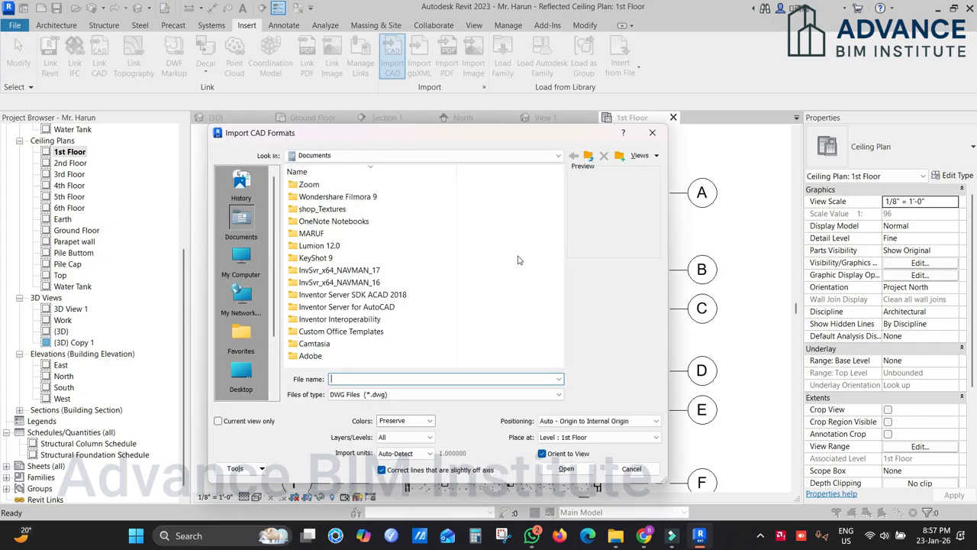
click(239, 373)
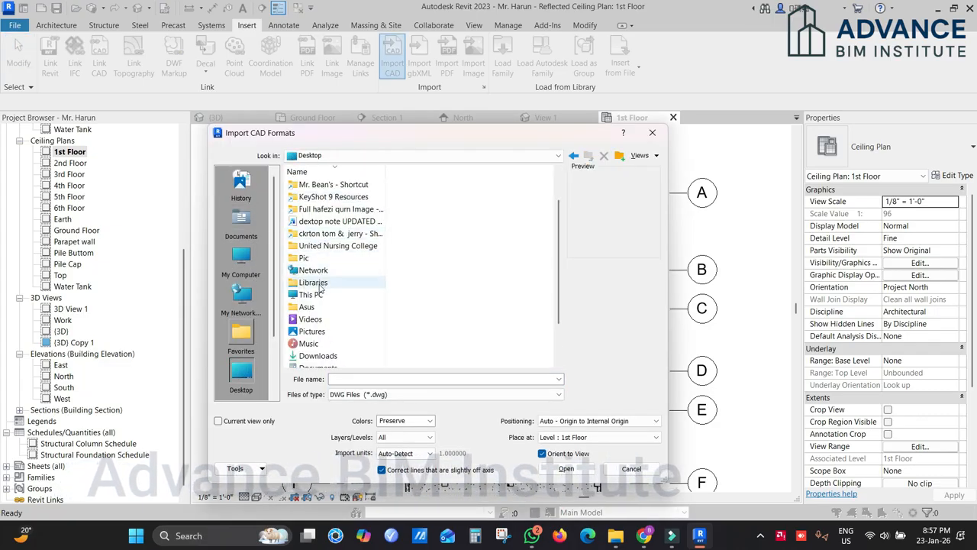
scroll(320, 297, down, 2)
click(319, 308)
double_click(321, 310)
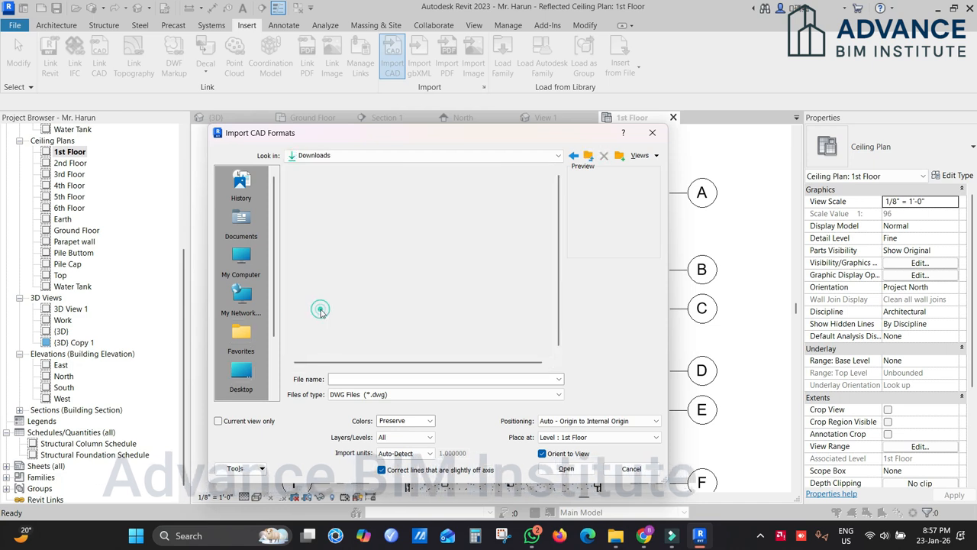
click(362, 199)
double_click(362, 200)
double_click(336, 210)
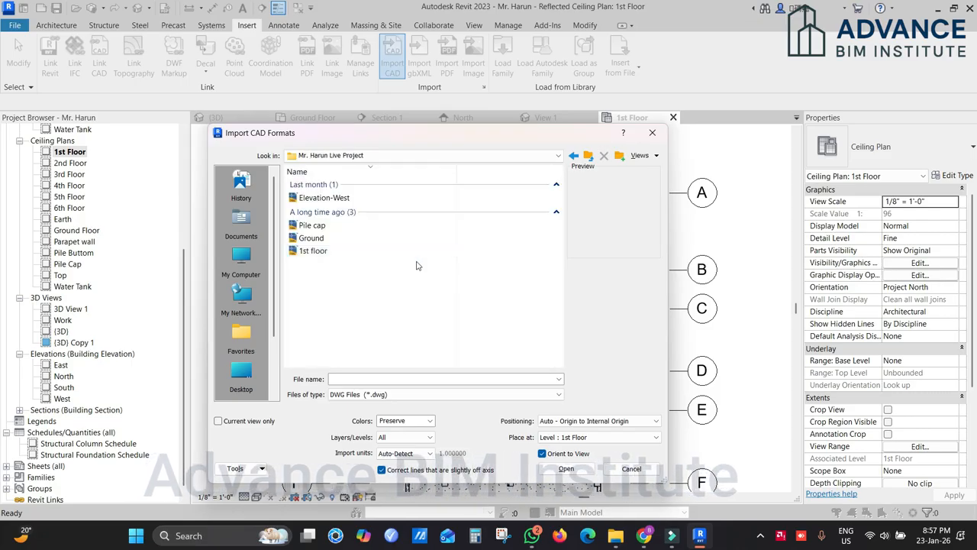
Step: Import 1st floor.dwg into the current view only, positioned Auto - Center to Center
click(320, 250)
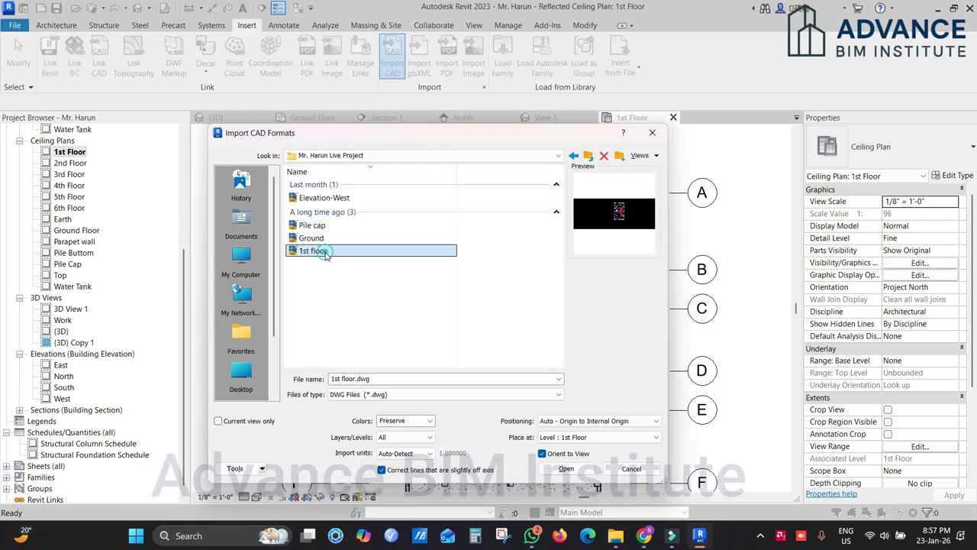
click(624, 420)
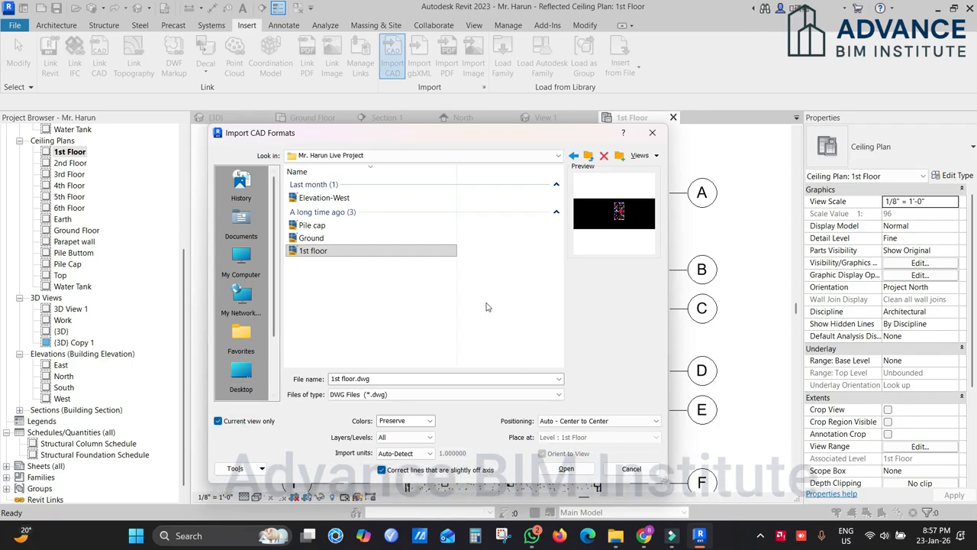
click(571, 469)
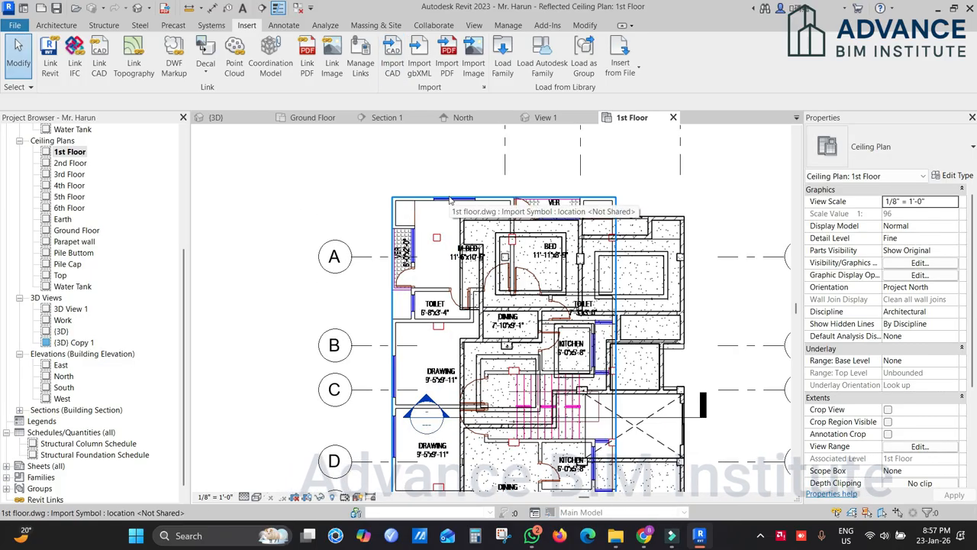
Step: Align the upper edge of the imported drawing's column beside the bedroom with the upper face of the outer 10" x 10" column on grid A
scroll(548, 242, up, 3)
middle_drag(550, 243, 412, 211)
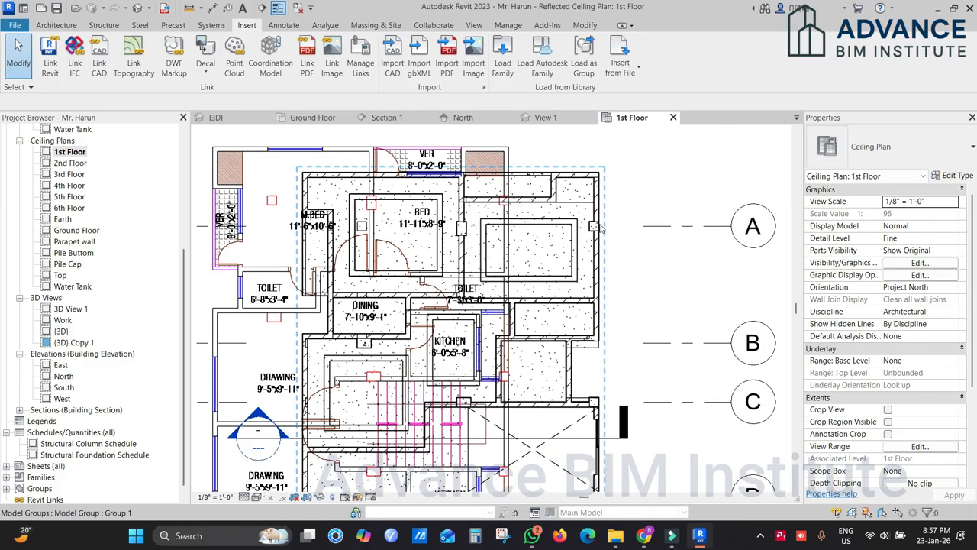
scroll(600, 227, up, 2)
middle_drag(415, 154, 525, 181)
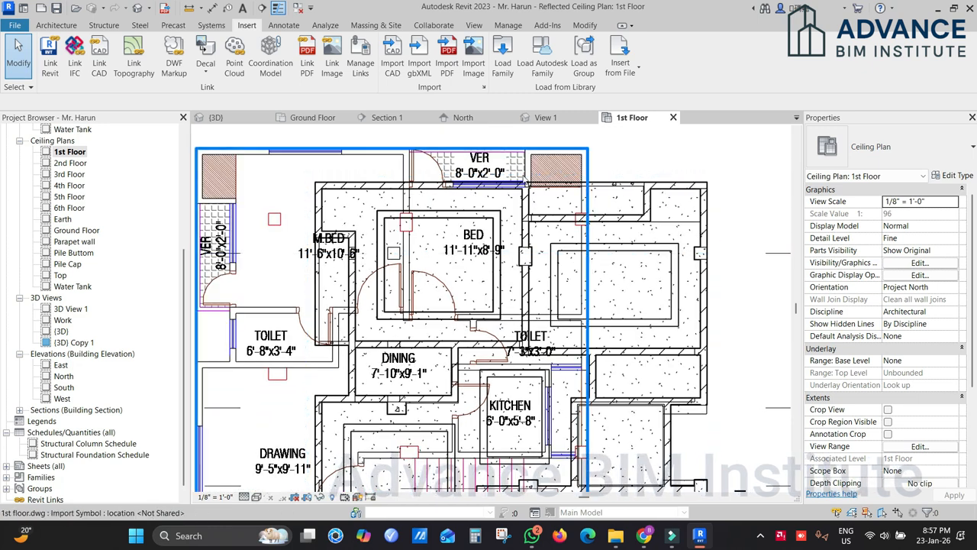
scroll(705, 246, up, 5)
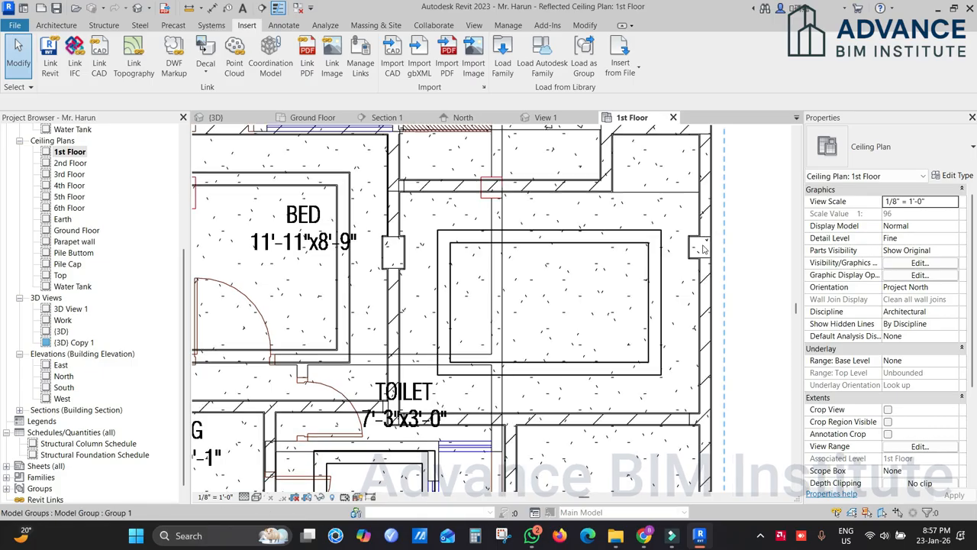
middle_drag(589, 239, 579, 266)
key(a)
key(l)
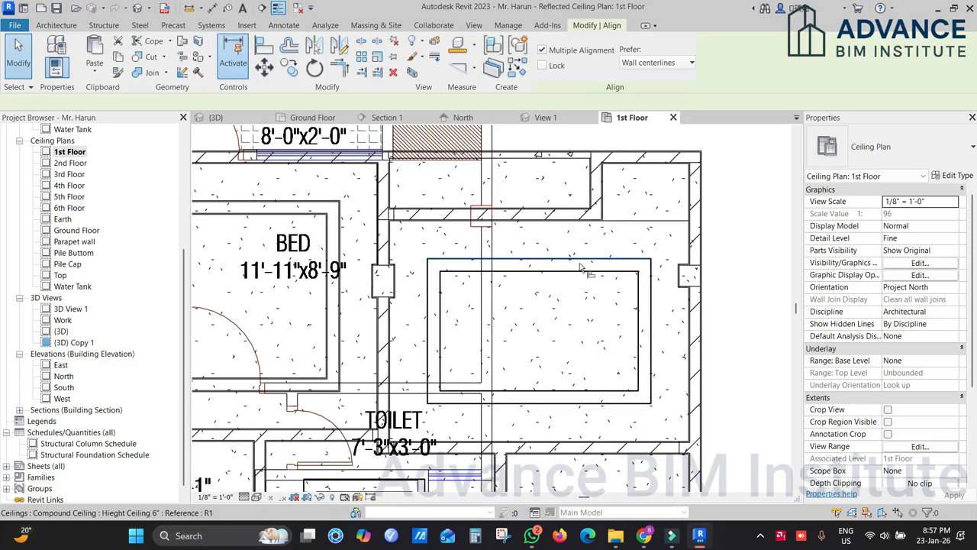
scroll(654, 260, up, 2)
scroll(667, 271, up, 1)
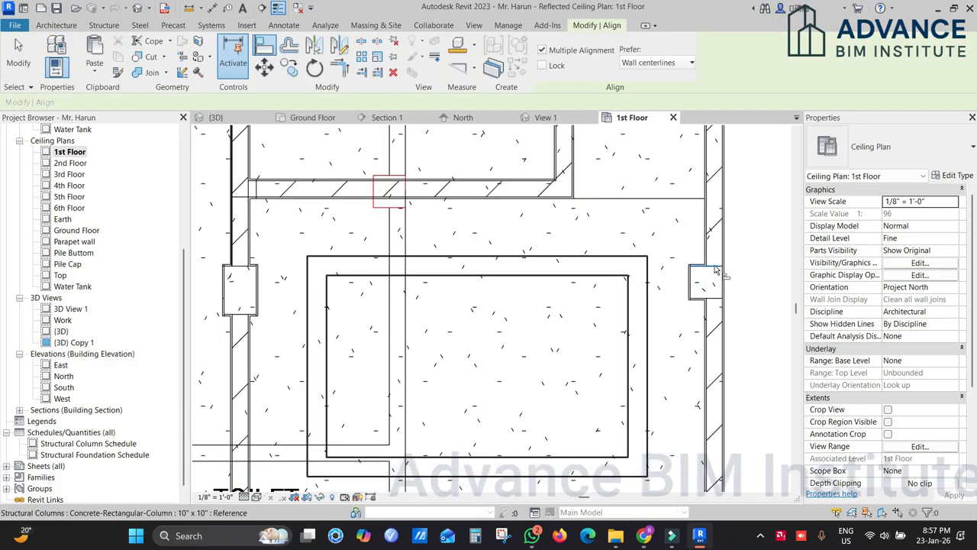
click(716, 268)
scroll(716, 269, down, 2)
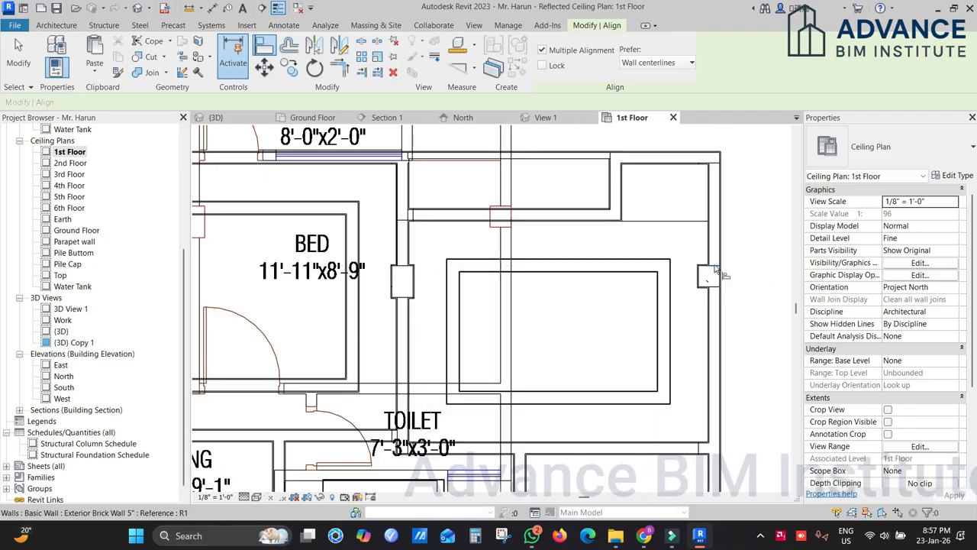
middle_drag(672, 269, 683, 301)
scroll(507, 243, up, 2)
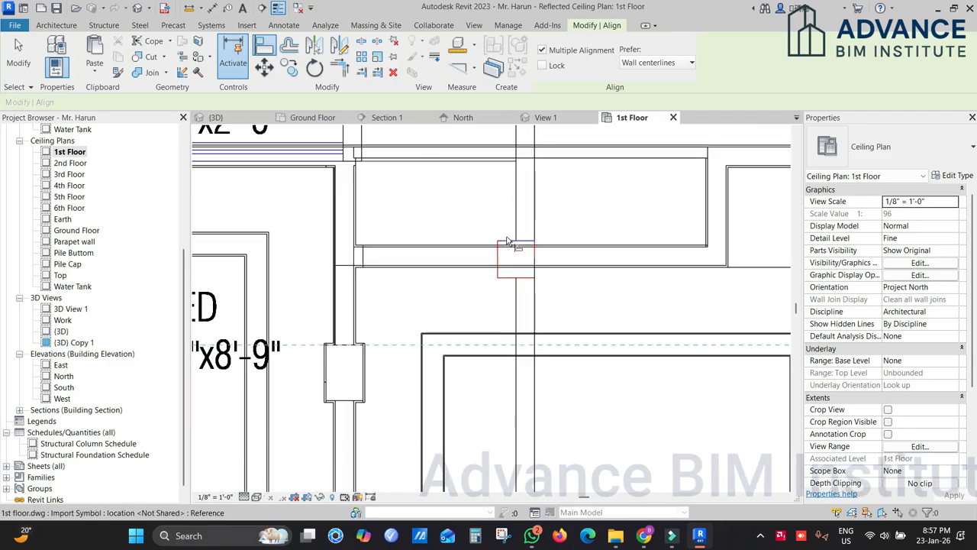
scroll(507, 243, down, 3)
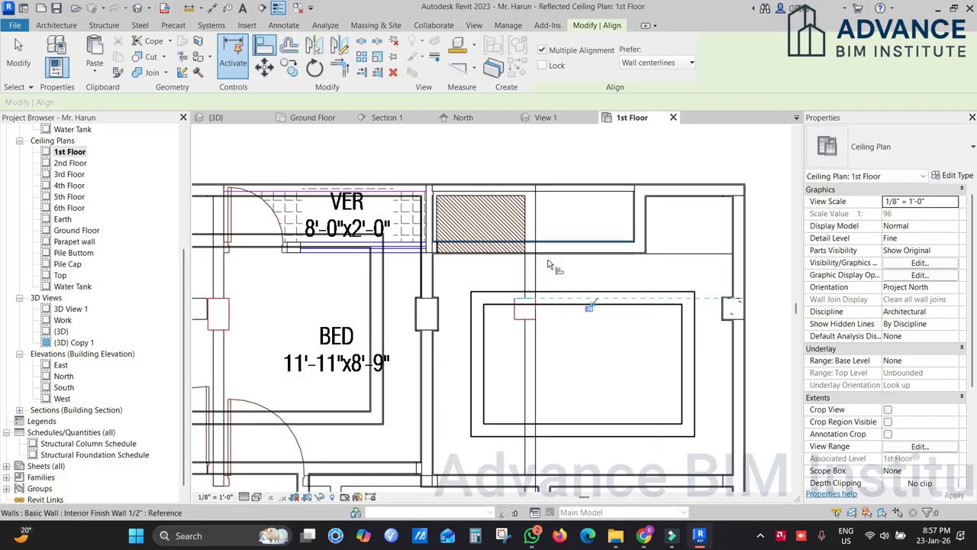
Step: Align the inner edge of the drawing's bedroom column with the inner face of the outer 10" x 10" column on grid A
scroll(683, 279, down, 2)
scroll(645, 294, up, 4)
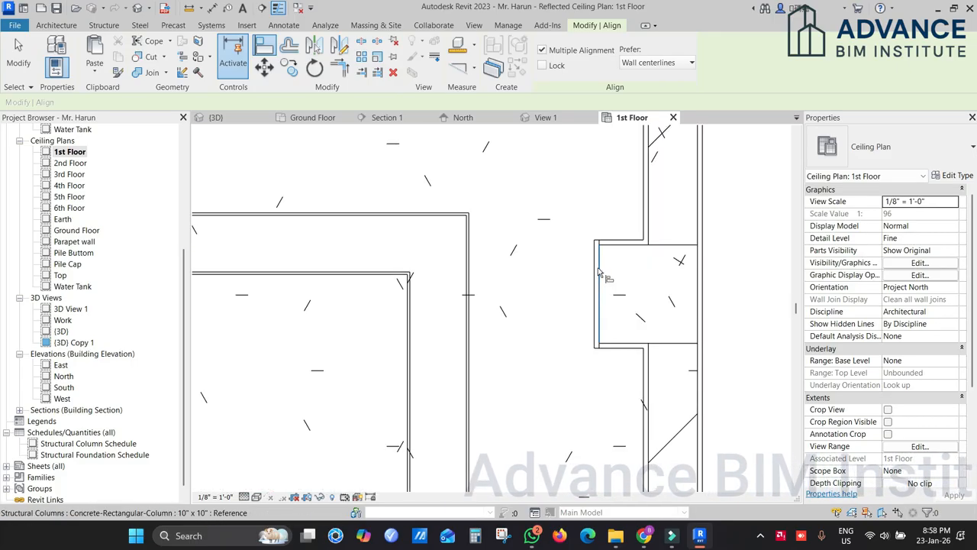
click(596, 271)
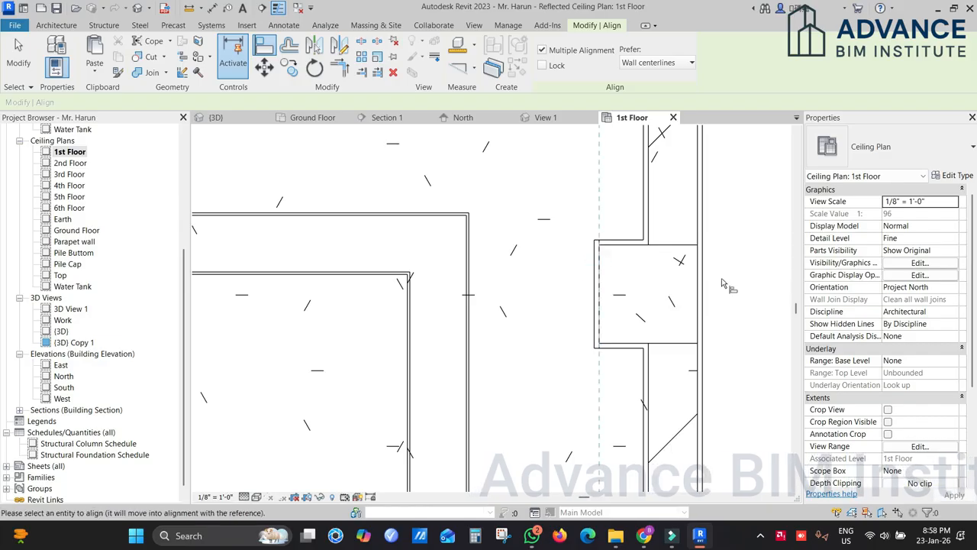
scroll(723, 283, down, 3)
scroll(722, 283, down, 1)
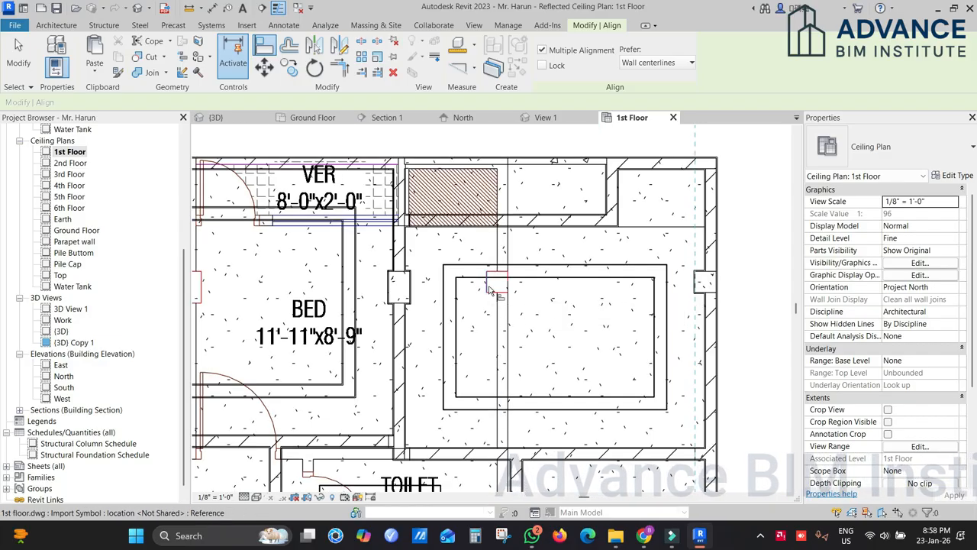
click(488, 284)
scroll(640, 322, down, 1)
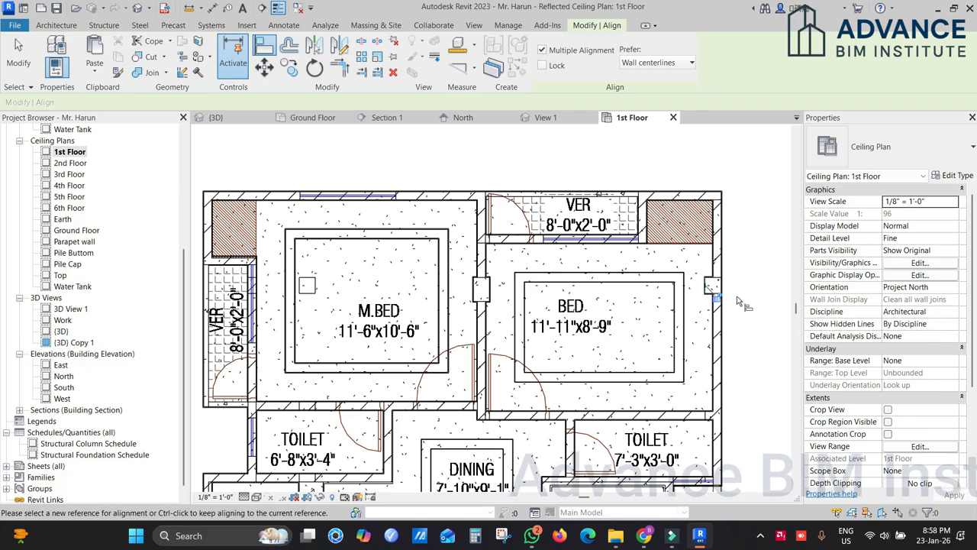
Step: Finish aligning and compare the copied 1st-floor model with the imported drawing around the bedrooms, verandas and toilets
key(Escape)
scroll(685, 317, down, 2)
middle_drag(628, 333, 650, 276)
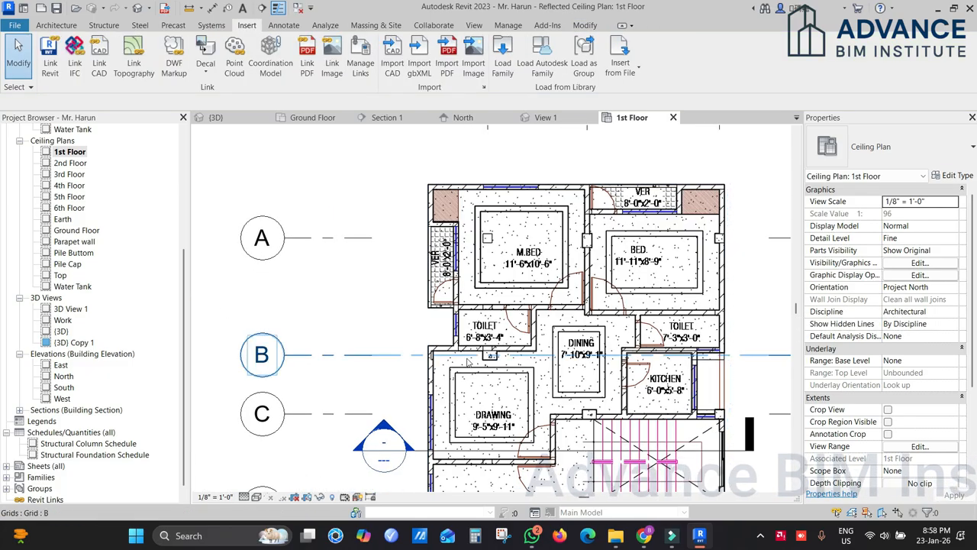
scroll(459, 347, up, 2)
middle_drag(514, 329, 506, 408)
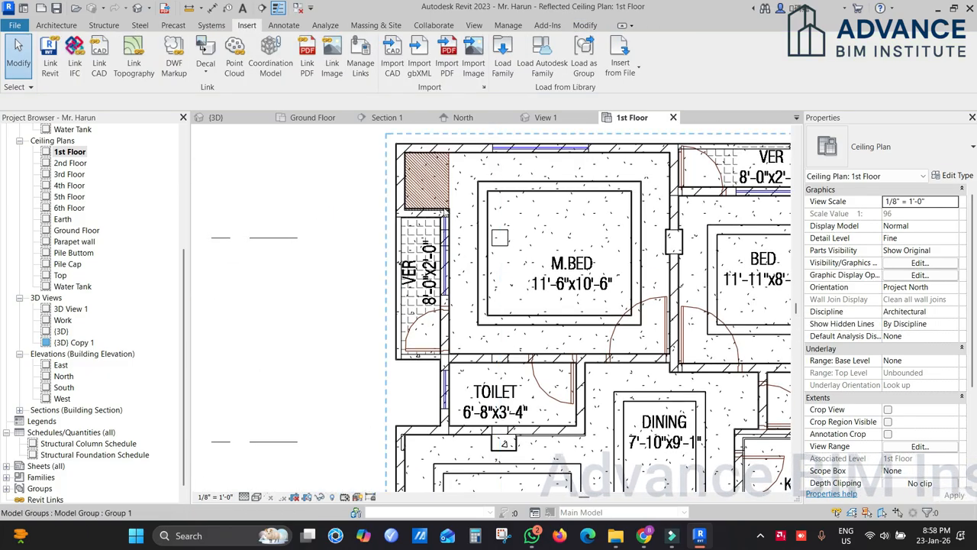
scroll(432, 183, up, 1)
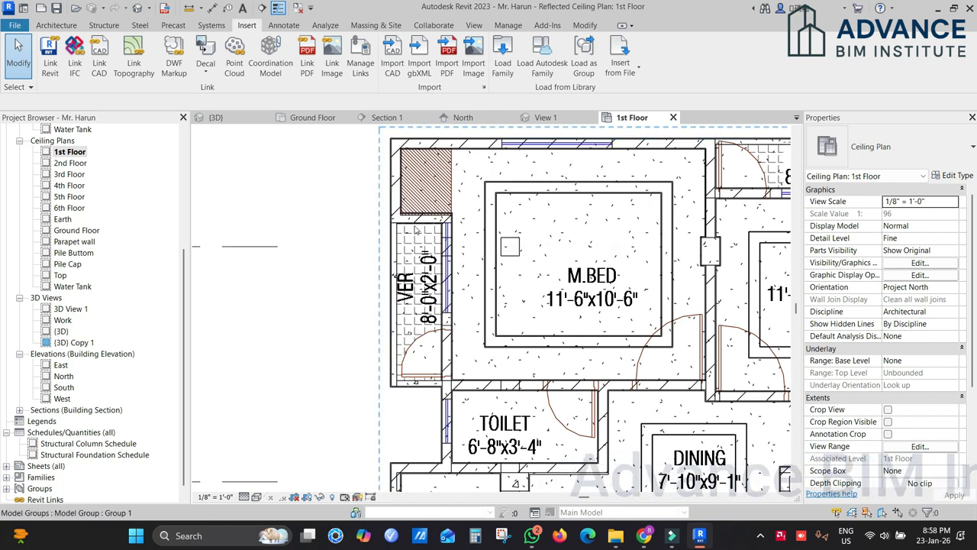
scroll(421, 200, down, 1)
scroll(421, 200, up, 2)
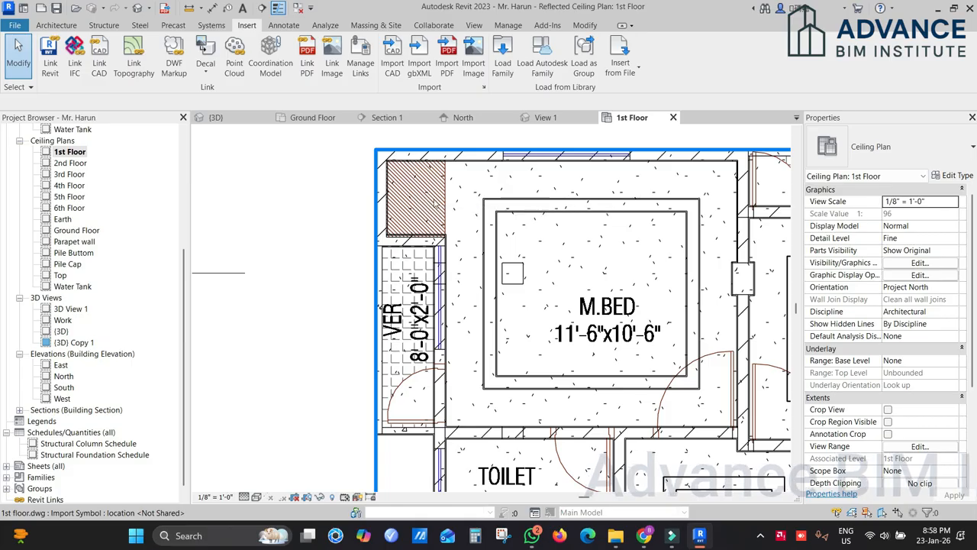
middle_drag(455, 207, 406, 207)
scroll(457, 218, down, 2)
middle_drag(532, 239, 465, 217)
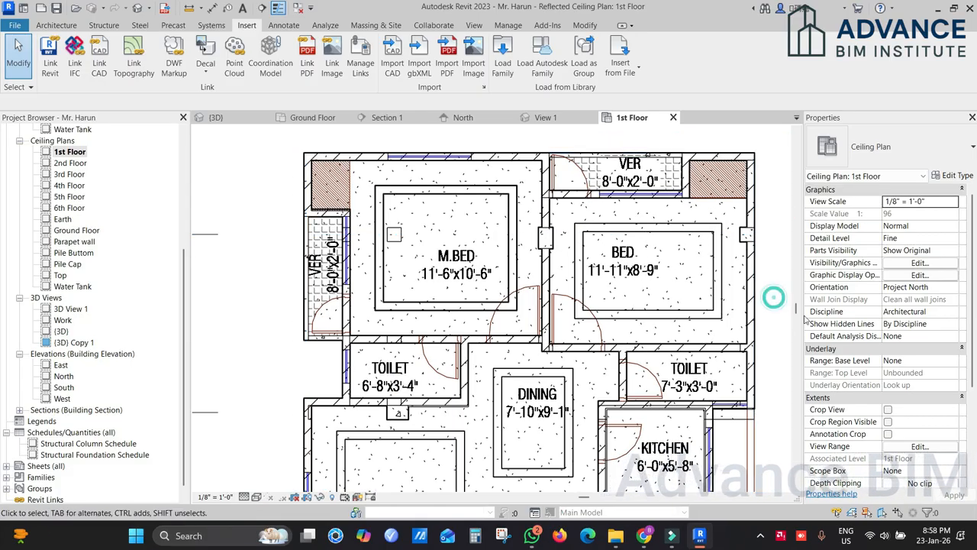
Step: Set the cut plane offset in the 1st Floor ceiling plan's view range to 4 feet
scroll(925, 382, down, 3)
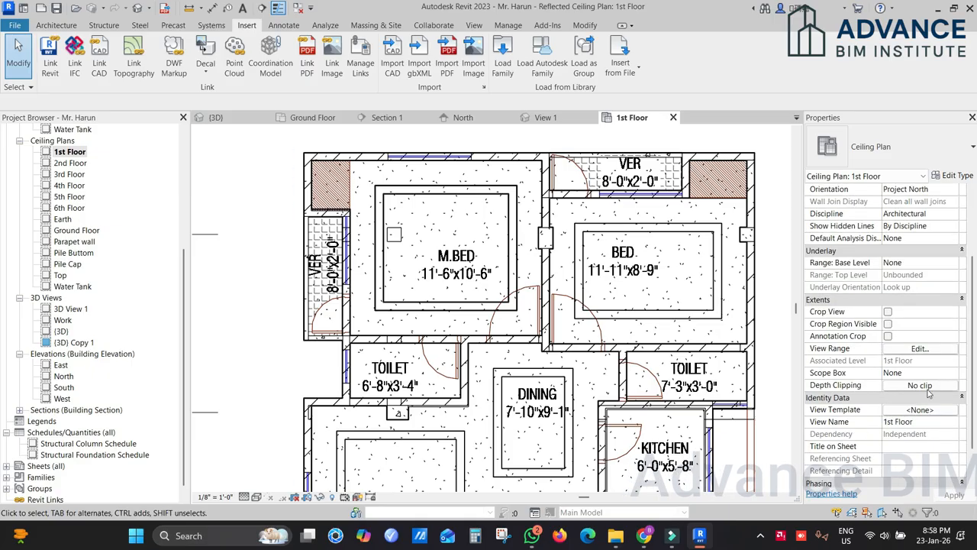
click(920, 349)
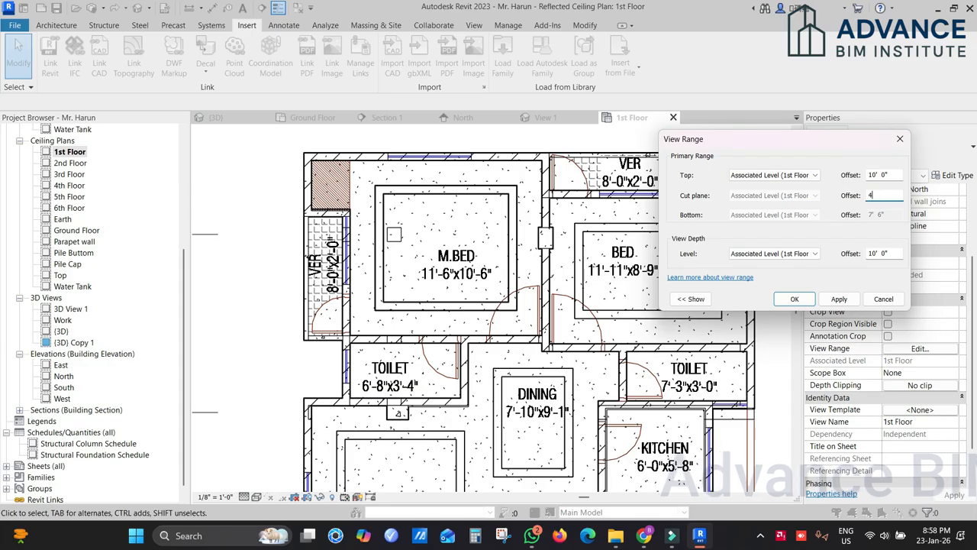
text(4)
click(809, 297)
Step: Check the model's walls, doors, windows and fixtures against the imported 1st floor drawing from the bedrooms down to grid F
scroll(361, 180, up, 4)
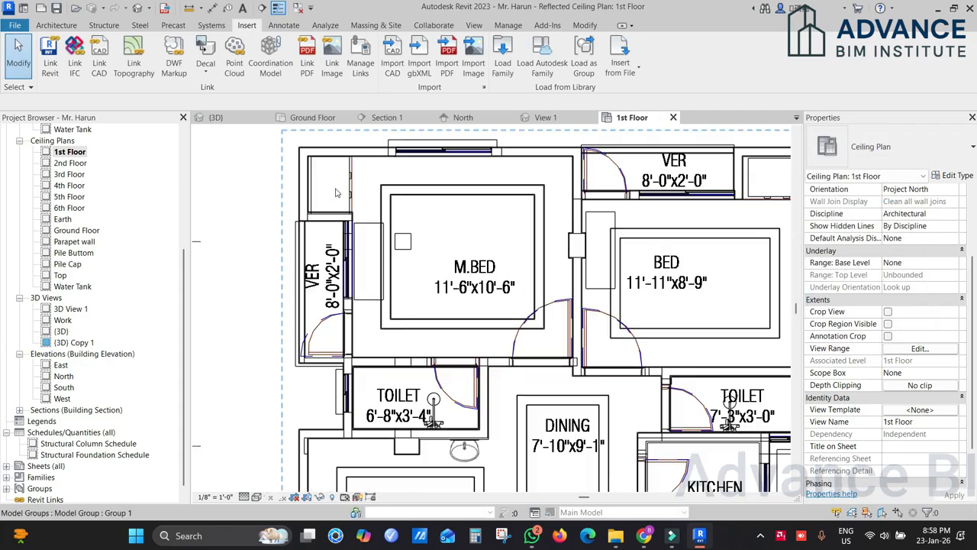
scroll(341, 168, down, 2)
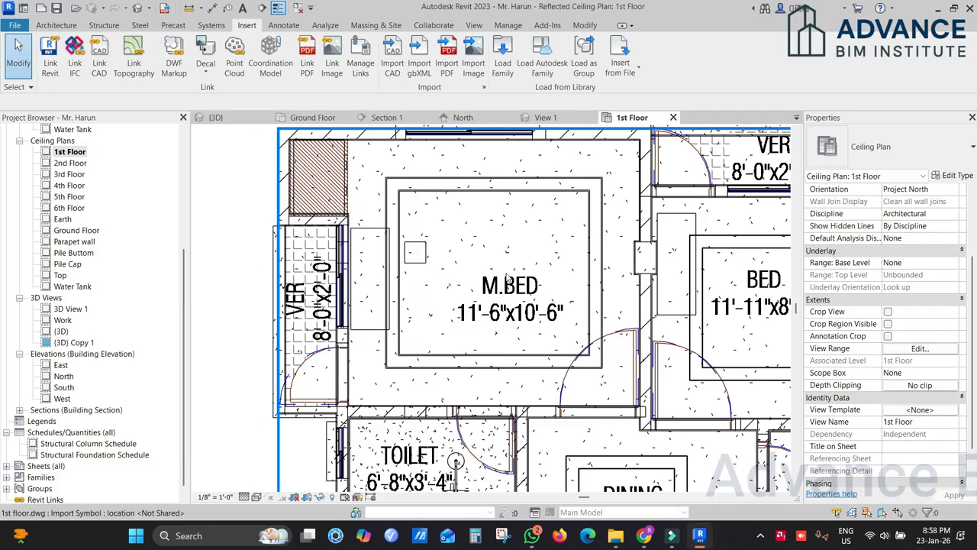
scroll(480, 274, down, 1)
middle_drag(660, 219, 583, 222)
middle_drag(707, 216, 651, 172)
middle_drag(686, 307, 719, 236)
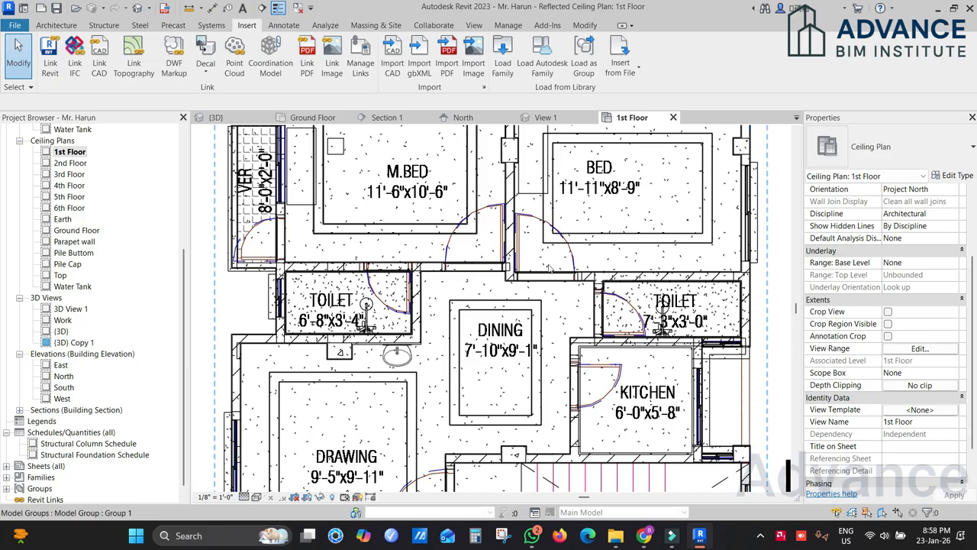
scroll(548, 267, down, 1)
scroll(600, 216, up, 3)
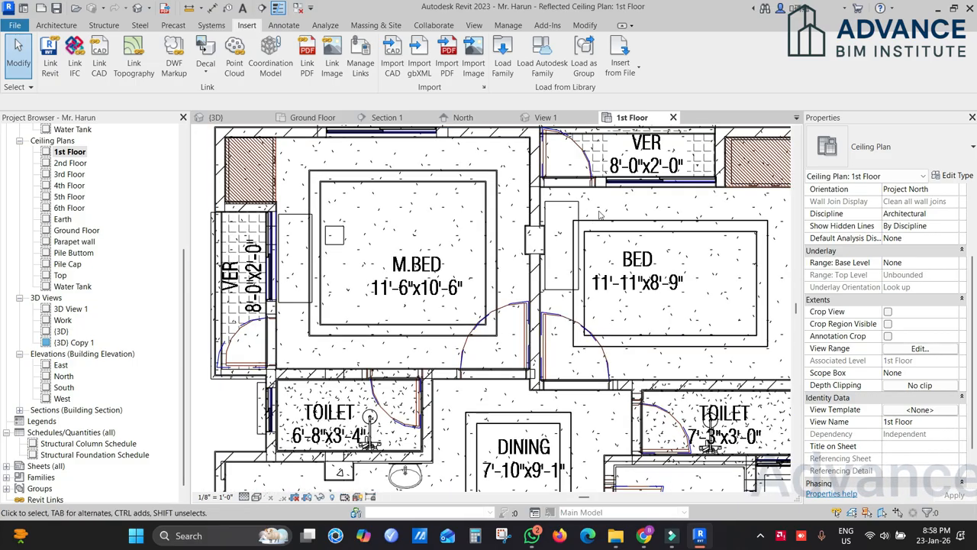
scroll(600, 216, down, 2)
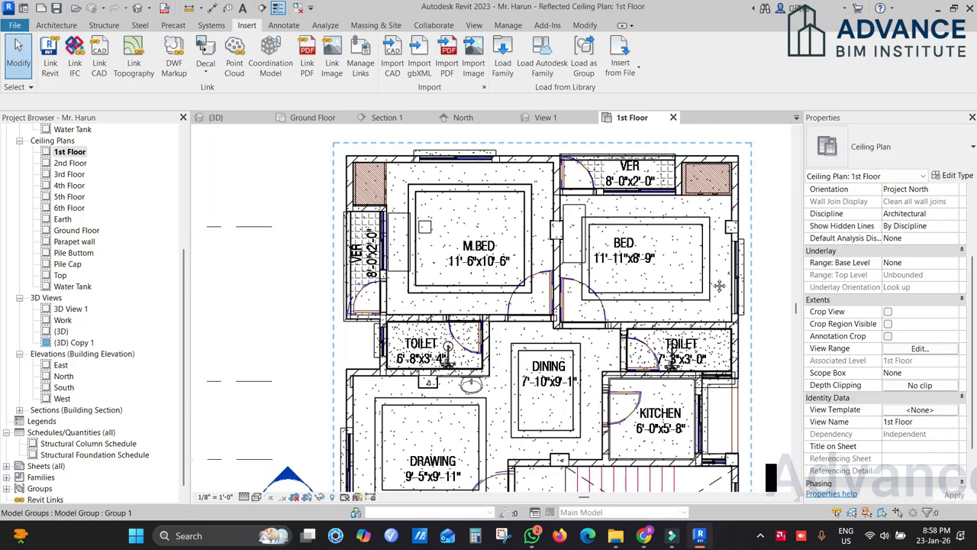
middle_drag(351, 318, 376, 238)
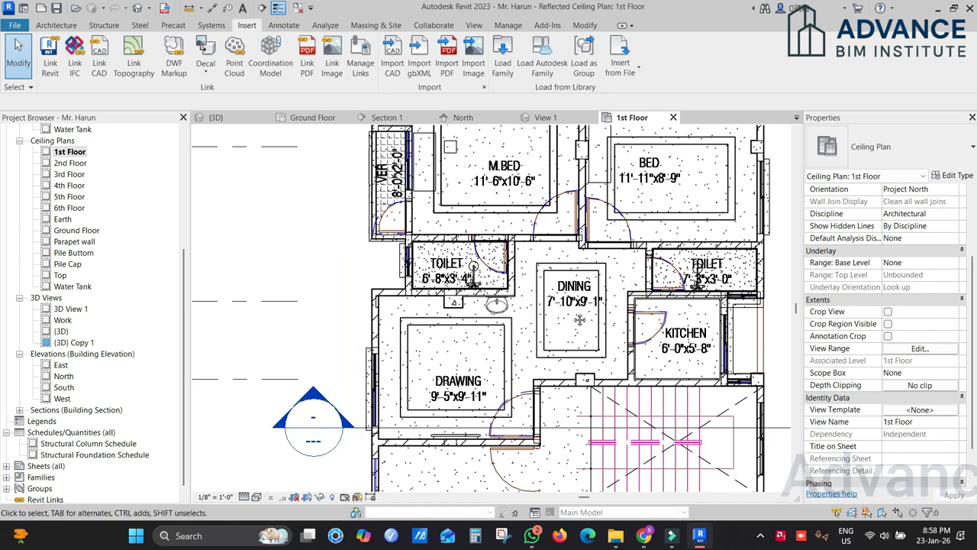
middle_drag(578, 321, 614, 176)
scroll(600, 215, down, 2)
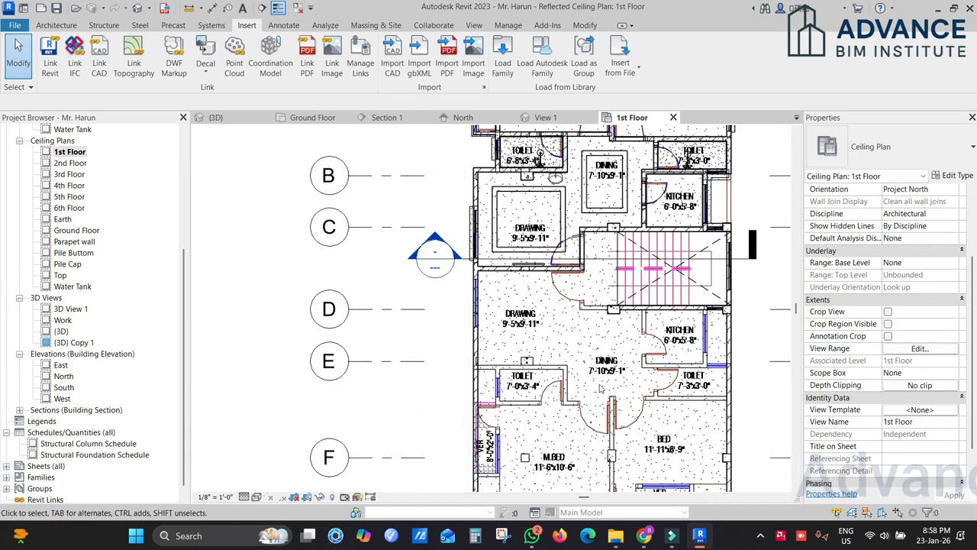
scroll(596, 381, down, 2)
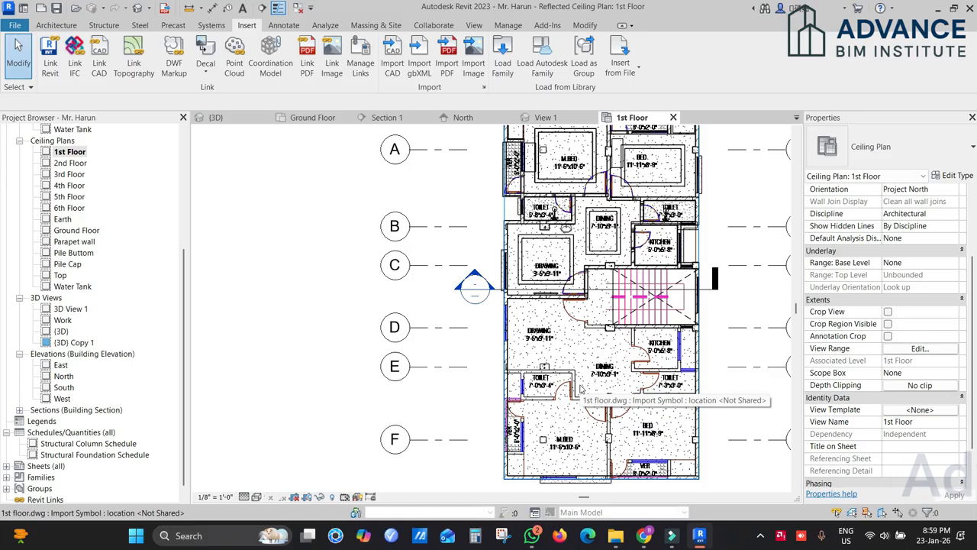
Step: Open the 3D view and compare the 1st-floor and ground-floor instances of Group 1 by selecting each in turn
click(216, 118)
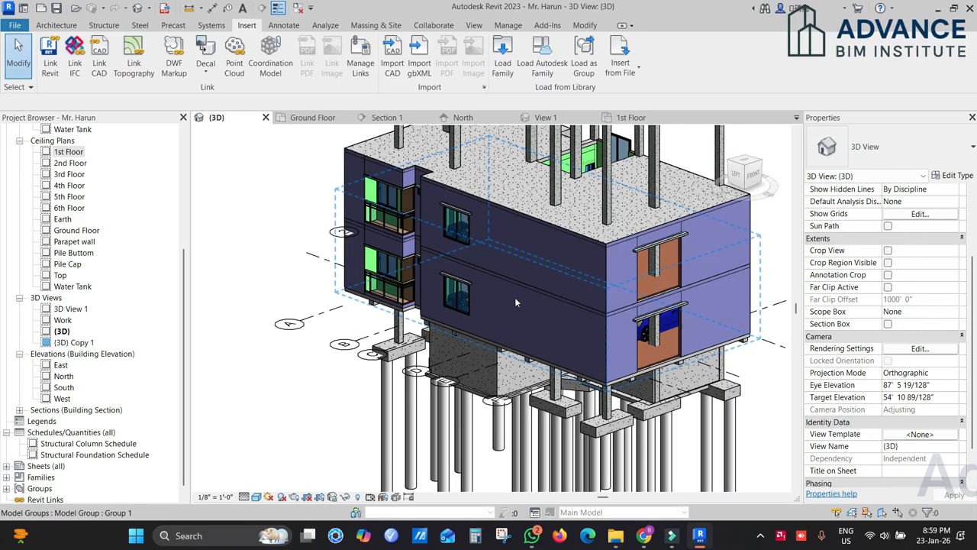
click(558, 258)
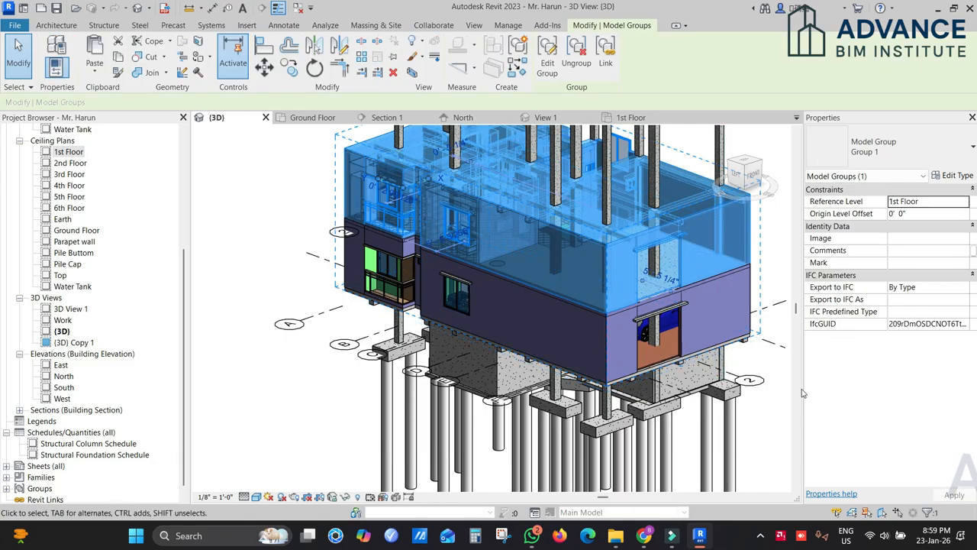
scroll(725, 355, down, 2)
middle_drag(649, 314, 651, 479)
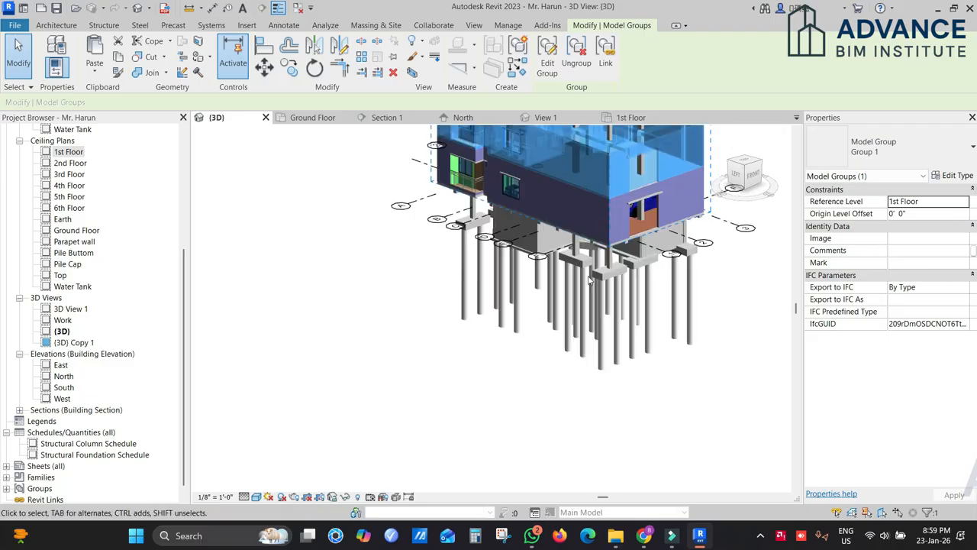
scroll(616, 231, up, 5)
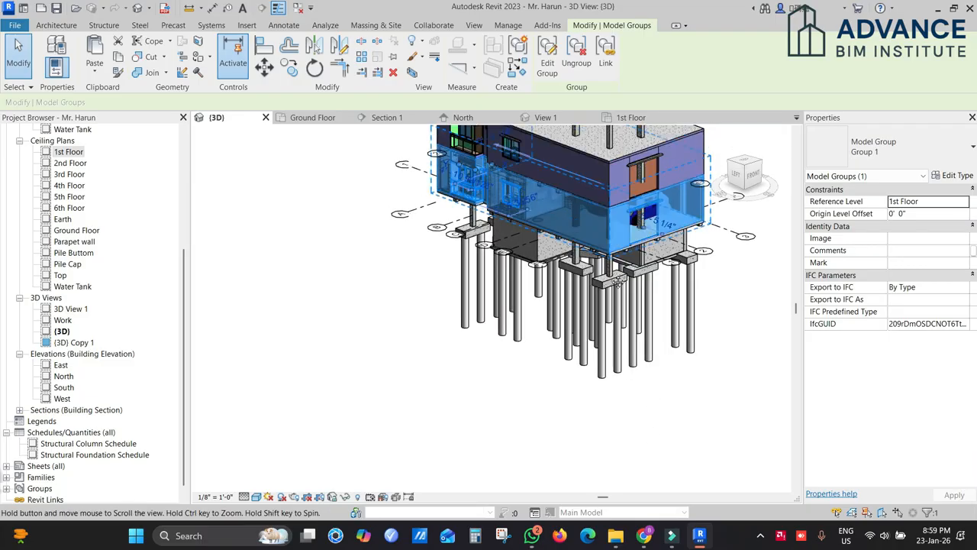
click(581, 213)
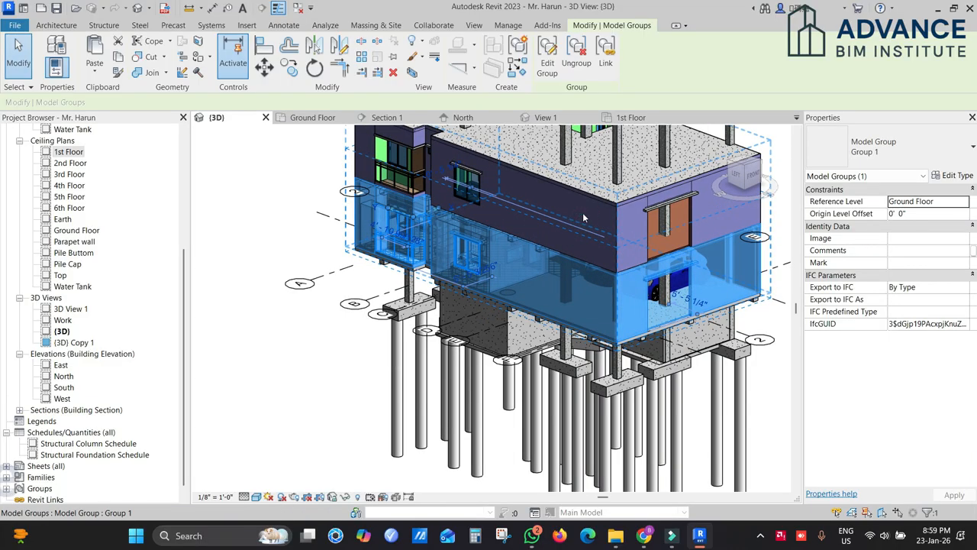
click(582, 212)
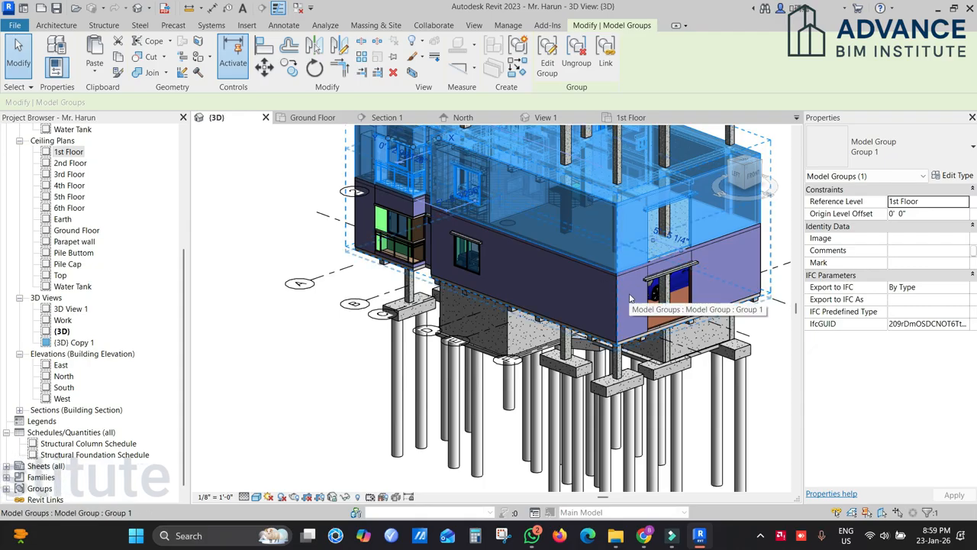
Step: Ungroup the ground-floor instance of Group 1 and check how the 1st-floor instance selects
click(780, 371)
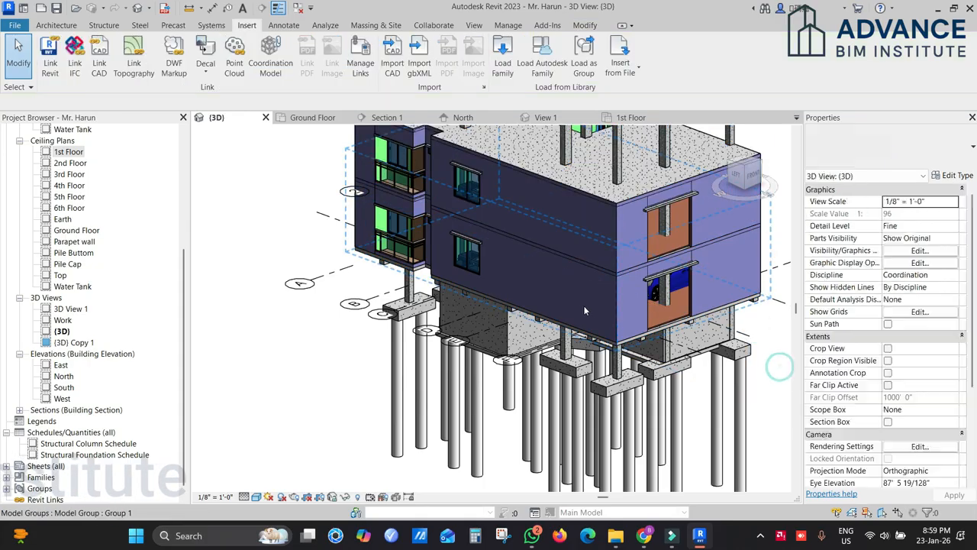
click(590, 304)
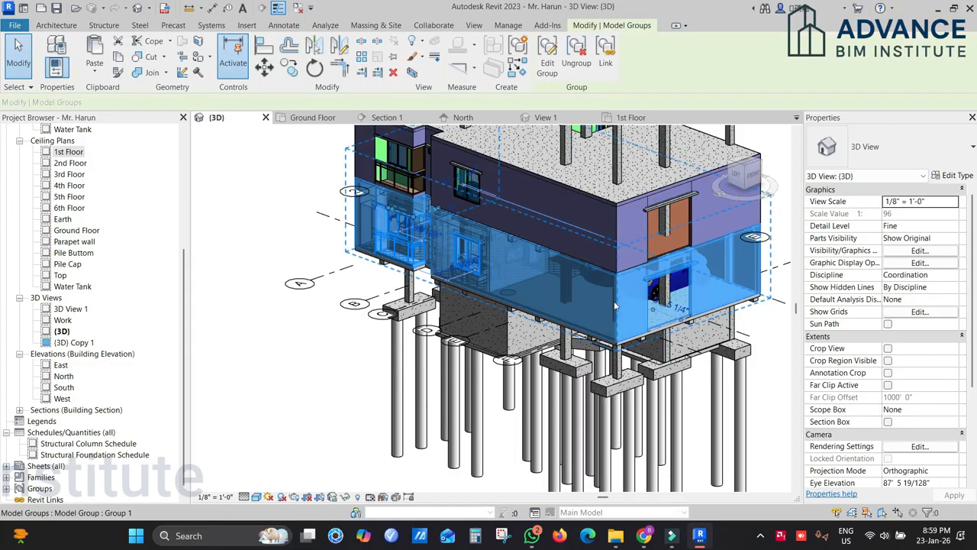
click(582, 61)
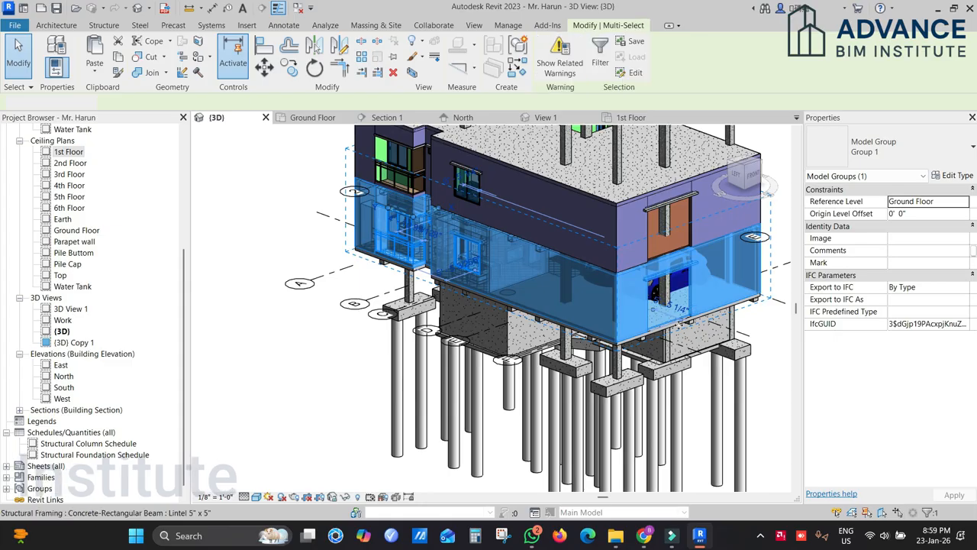
click(588, 219)
middle_drag(618, 255, 615, 264)
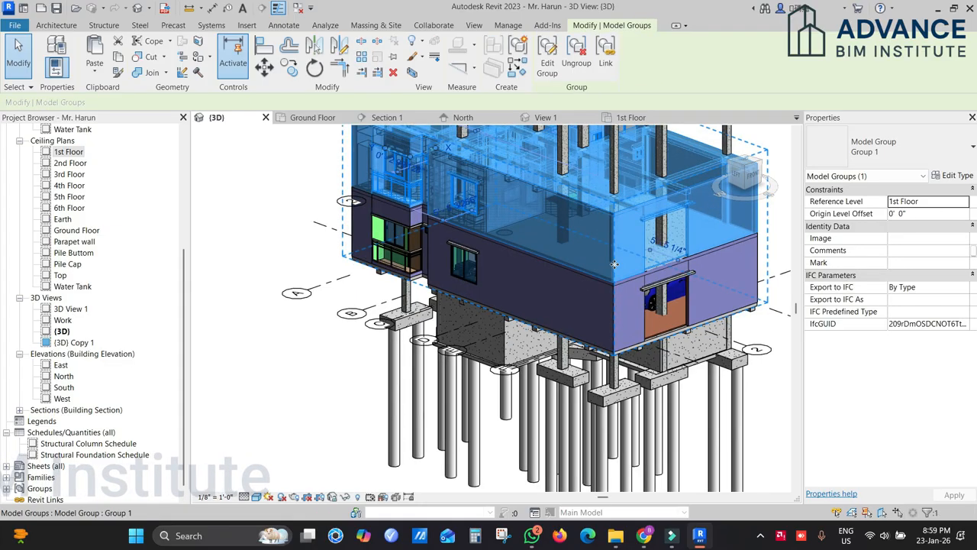
click(256, 250)
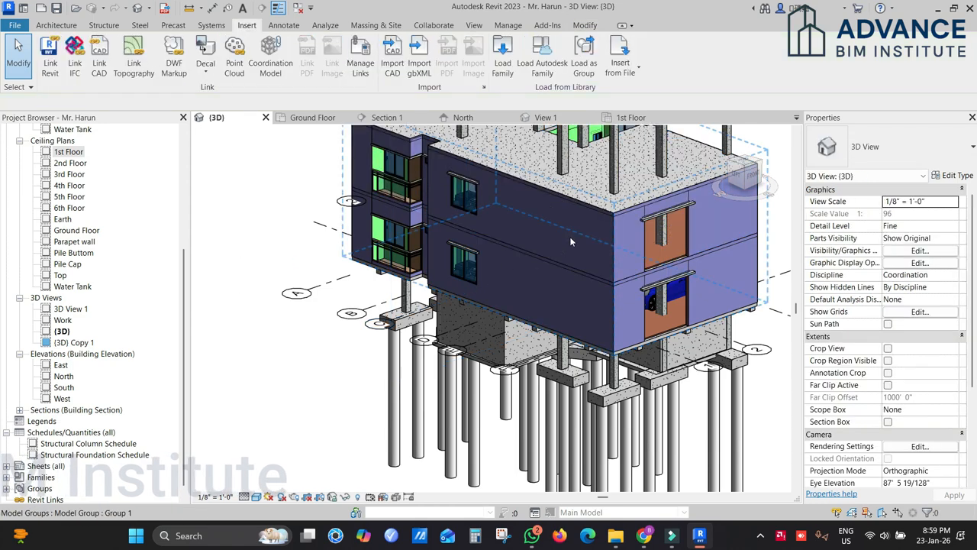
click(572, 243)
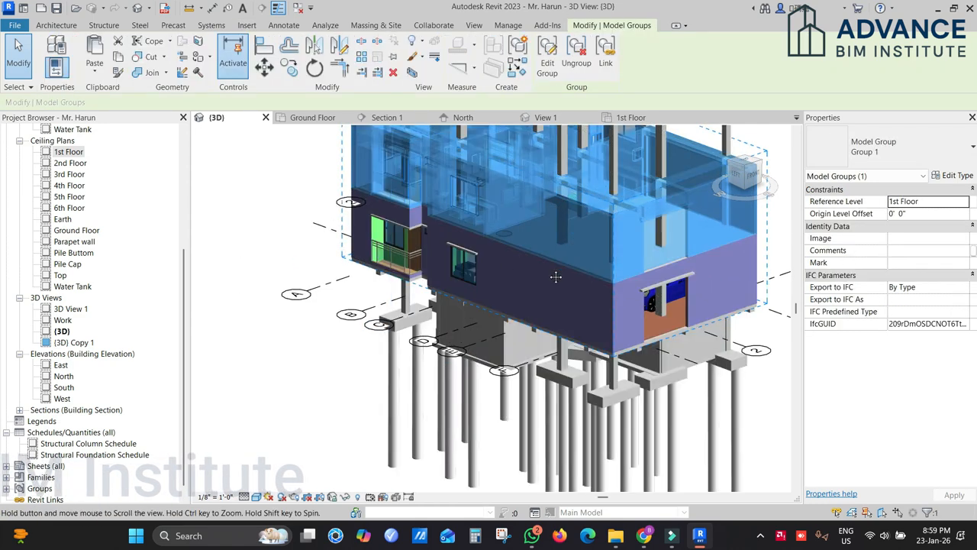
middle_drag(791, 401, 770, 434)
click(770, 433)
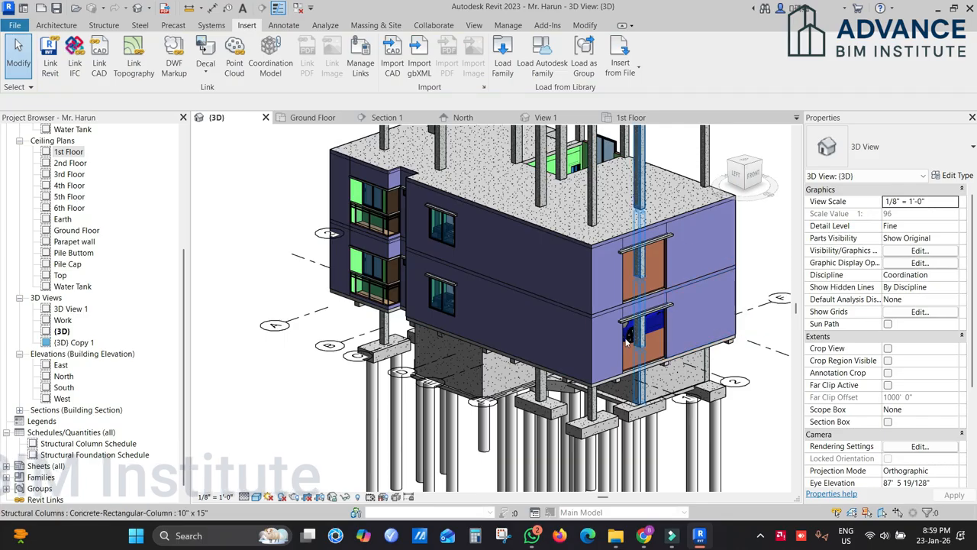
click(513, 258)
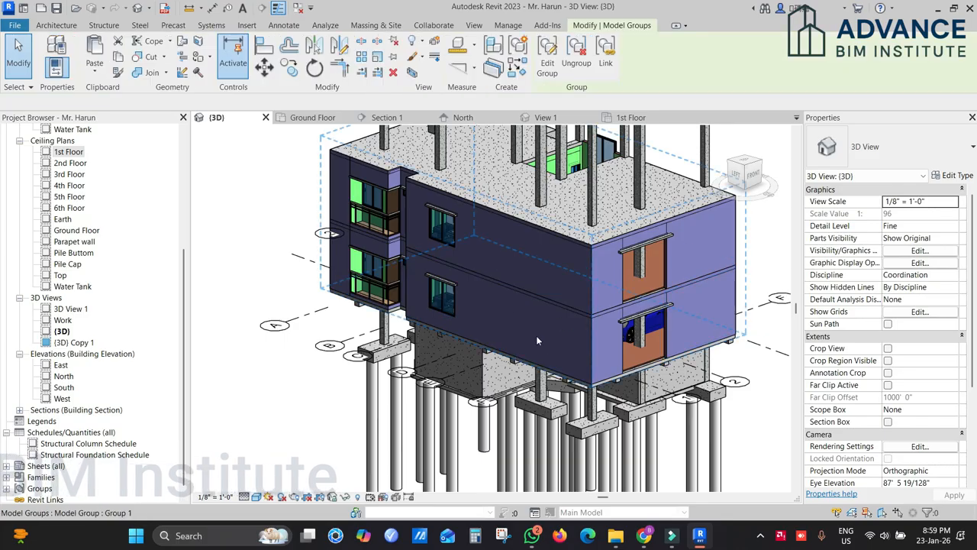
shift+middle_drag(553, 338, 593, 328)
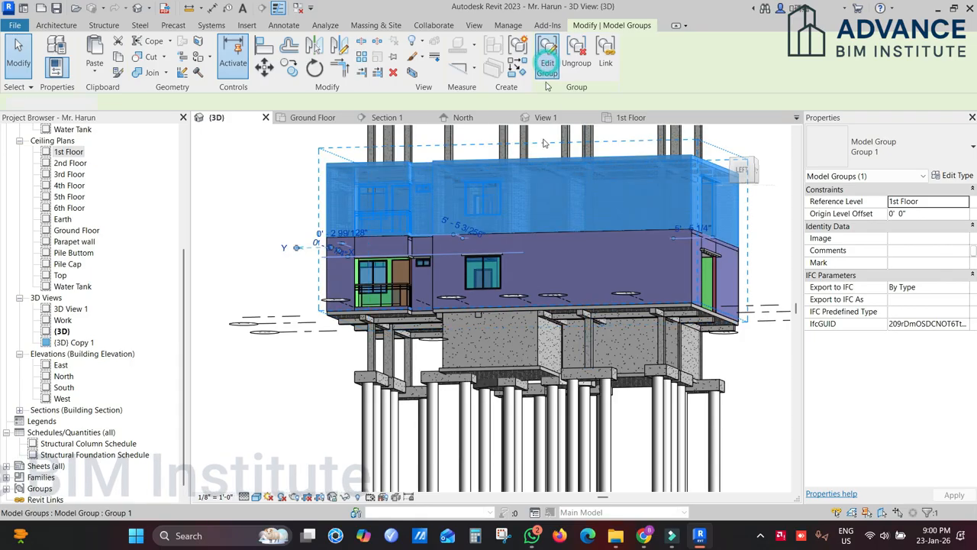
click(547, 67)
shift+middle_drag(530, 260, 418, 219)
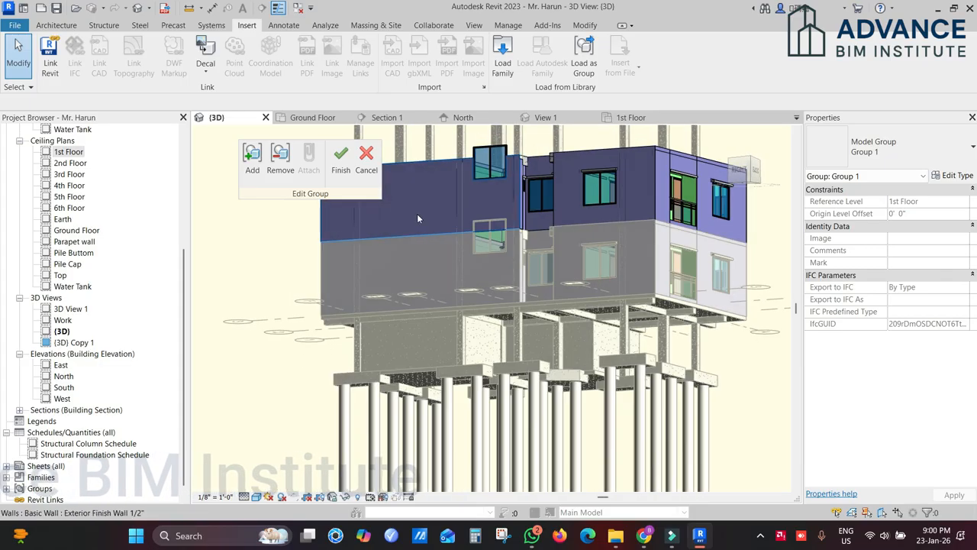
click(369, 160)
Step: Inspect the front opening and open the 1st-floor instance of Group 1 for editing
click(344, 197)
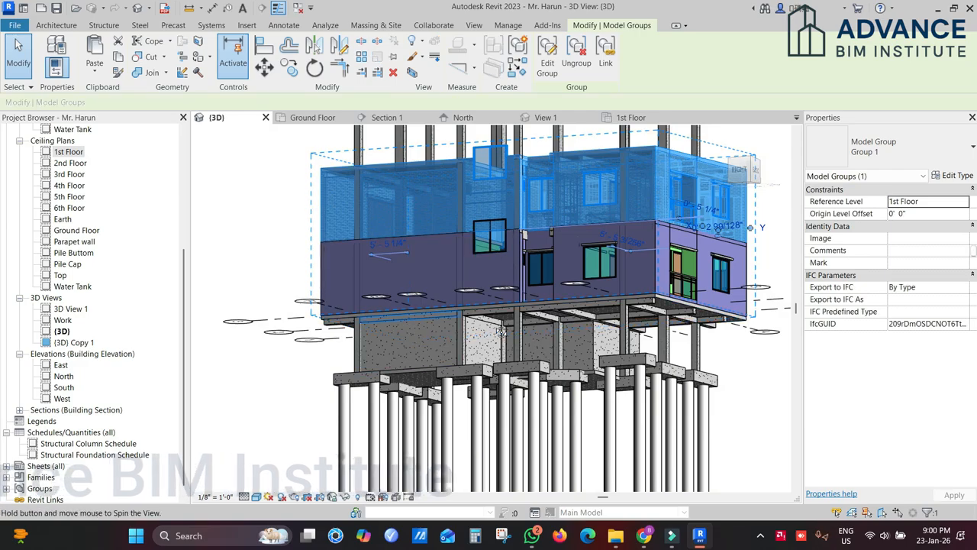
scroll(500, 331, up, 10)
scroll(484, 292, down, 6)
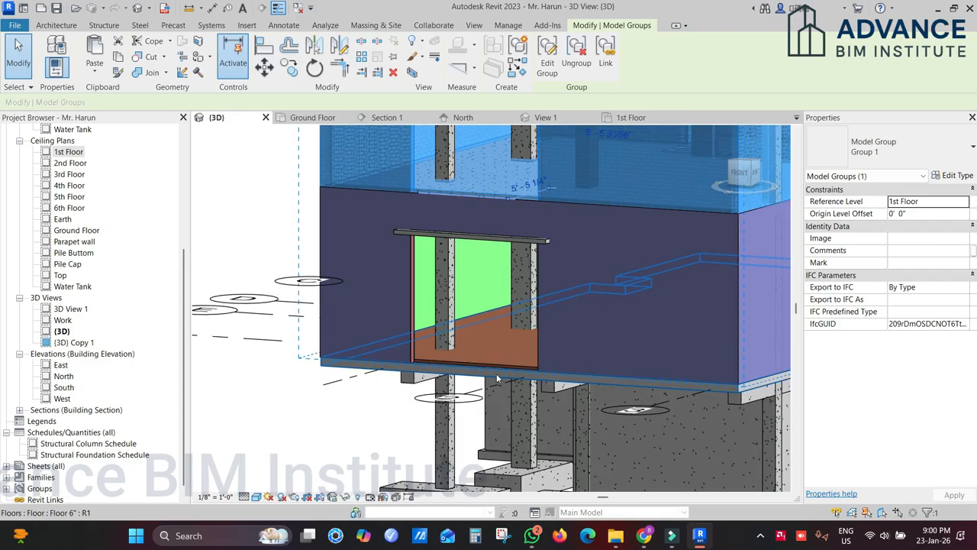
scroll(497, 378, up, 3)
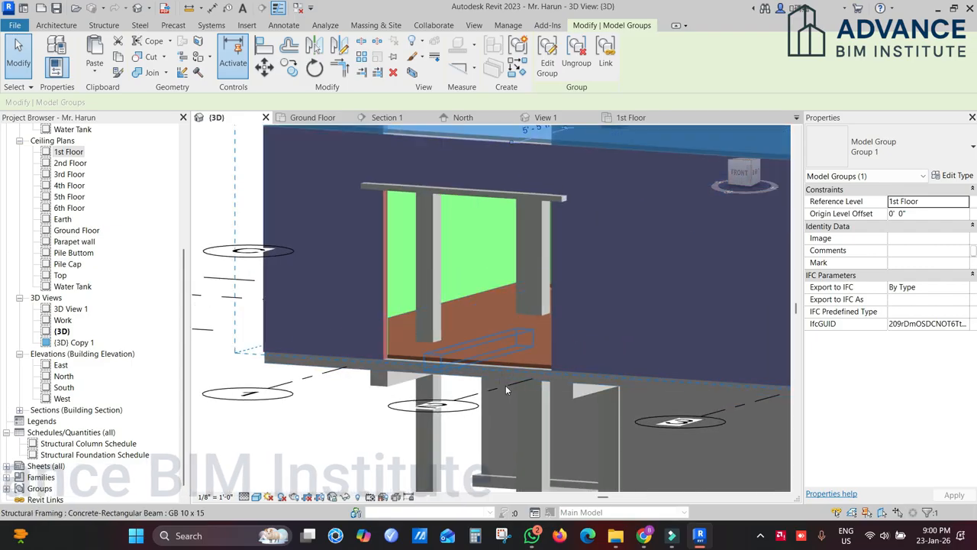
click(551, 54)
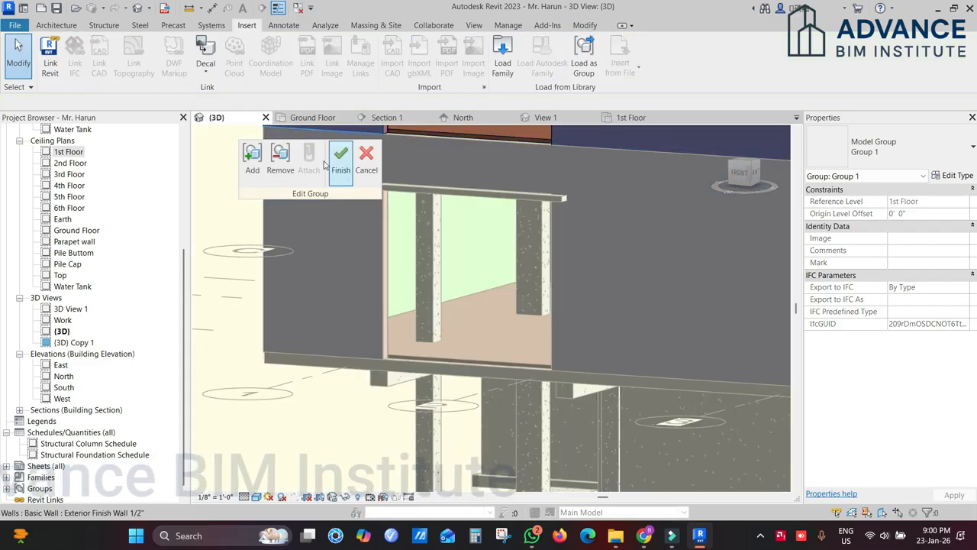
Step: Switch the 3D view to Wireframe and remove the stair railing from Group 1
click(280, 160)
shift+middle_drag(480, 364, 527, 371)
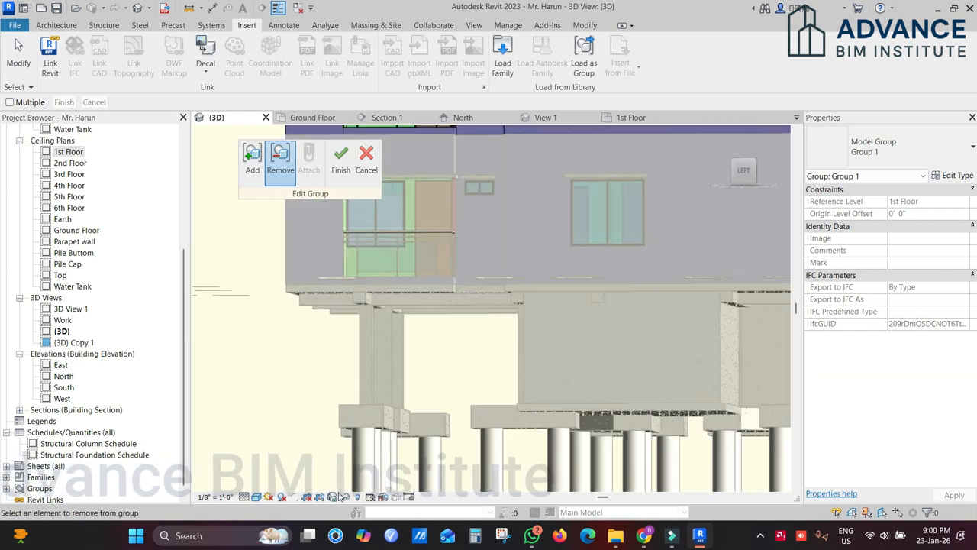
click(257, 496)
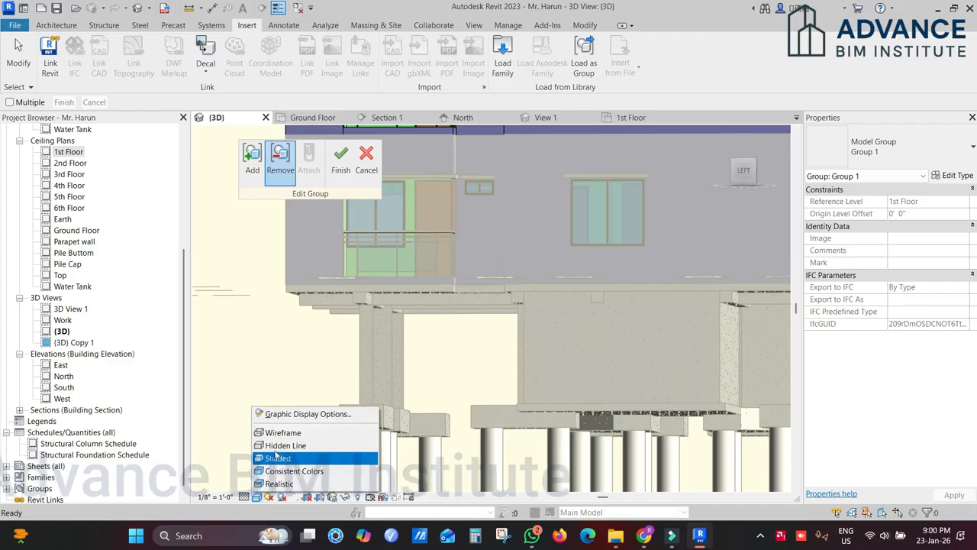
click(283, 432)
shift+middle_drag(493, 358, 458, 370)
middle_drag(716, 318, 599, 369)
middle_drag(613, 330, 612, 456)
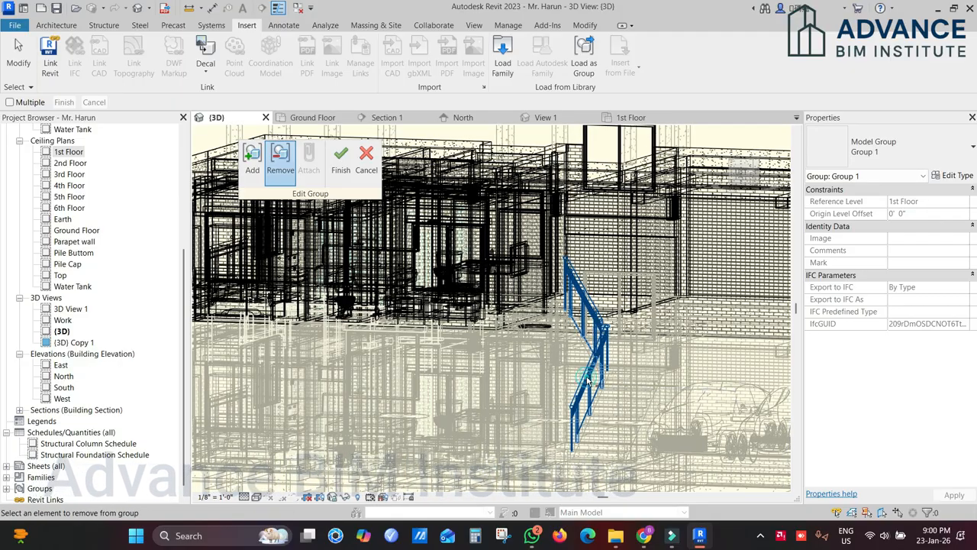
click(588, 381)
Step: Finish editing Group 1 and set the 3D view's visual style to Shaded
shift+middle_drag(609, 356, 473, 380)
middle_drag(614, 298, 754, 216)
shift+middle_drag(672, 329, 761, 293)
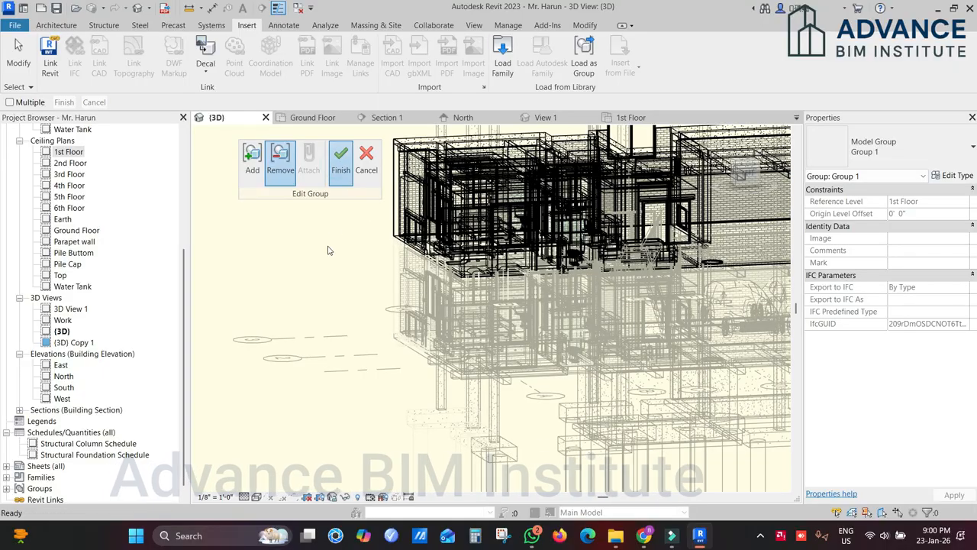
click(256, 497)
click(279, 458)
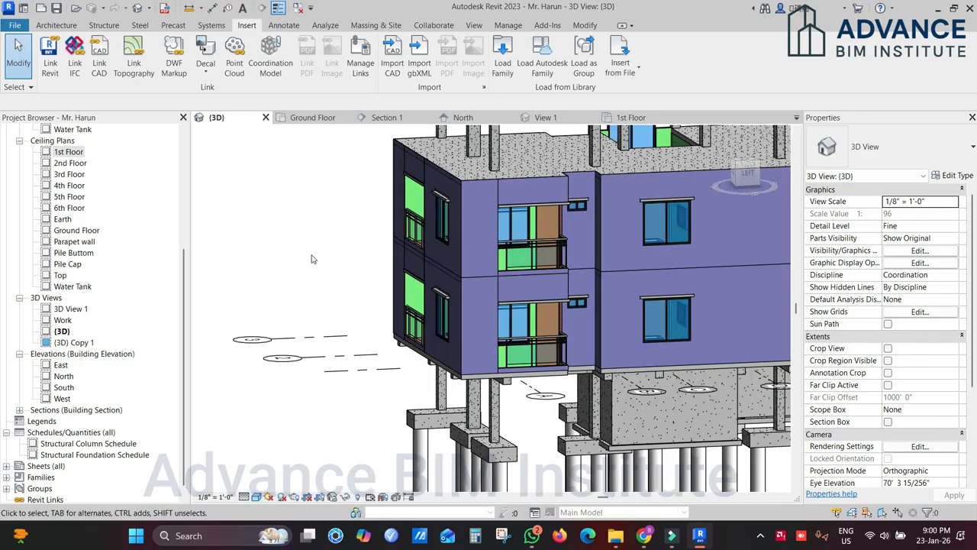
Step: Select the 1st-floor instance of Group 1 and examine the stair windows where the two floors meet
click(502, 263)
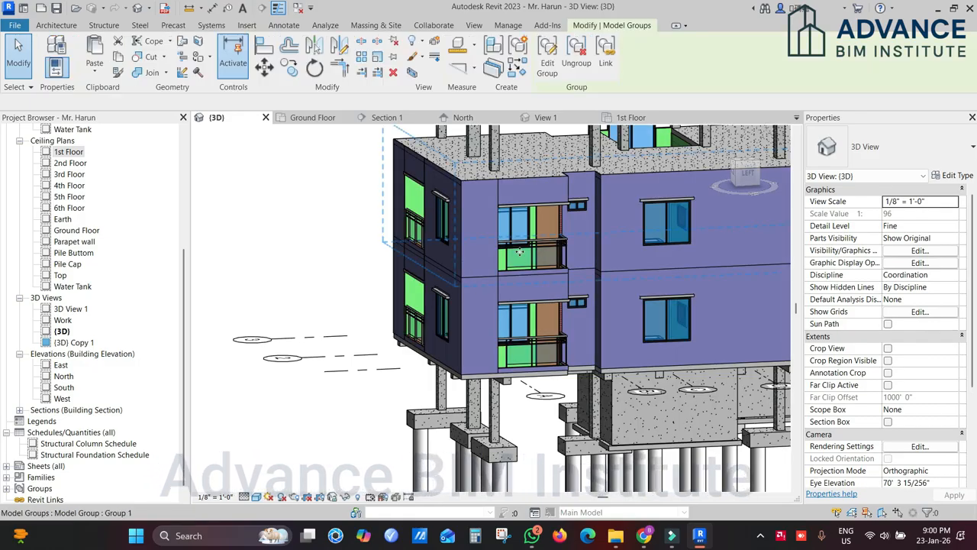
shift+middle_drag(502, 263, 729, 441)
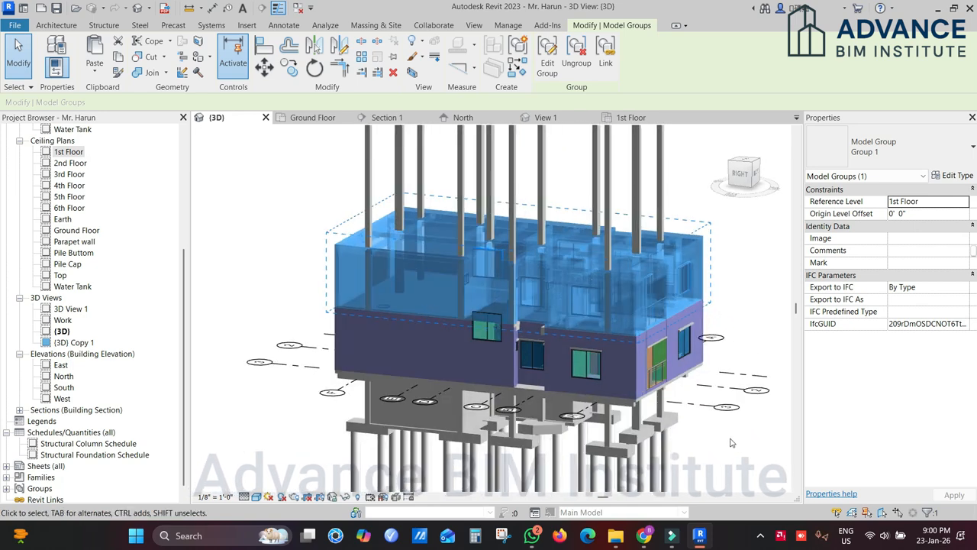
click(729, 439)
scroll(490, 305, up, 5)
shift+middle_drag(516, 325, 527, 315)
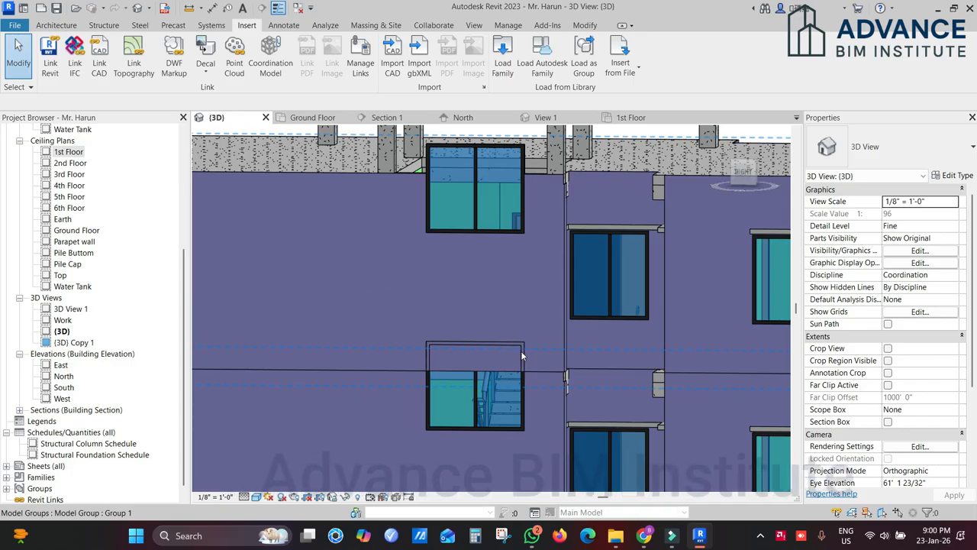
scroll(524, 345, down, 2)
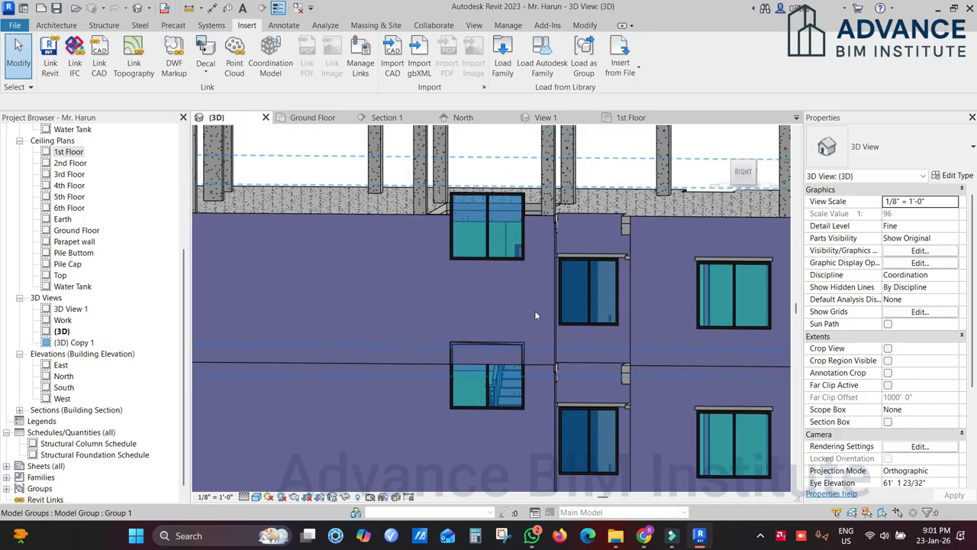
click(539, 360)
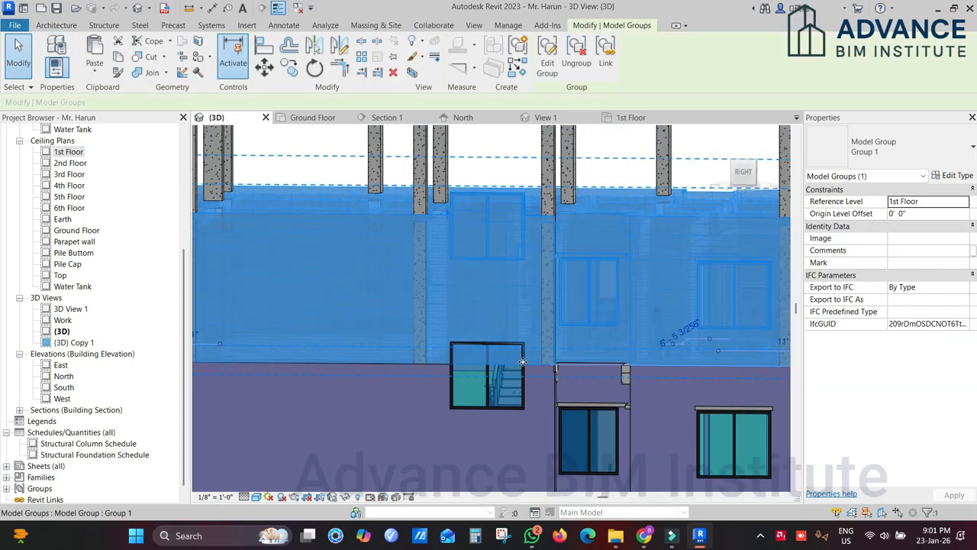
scroll(541, 349, down, 4)
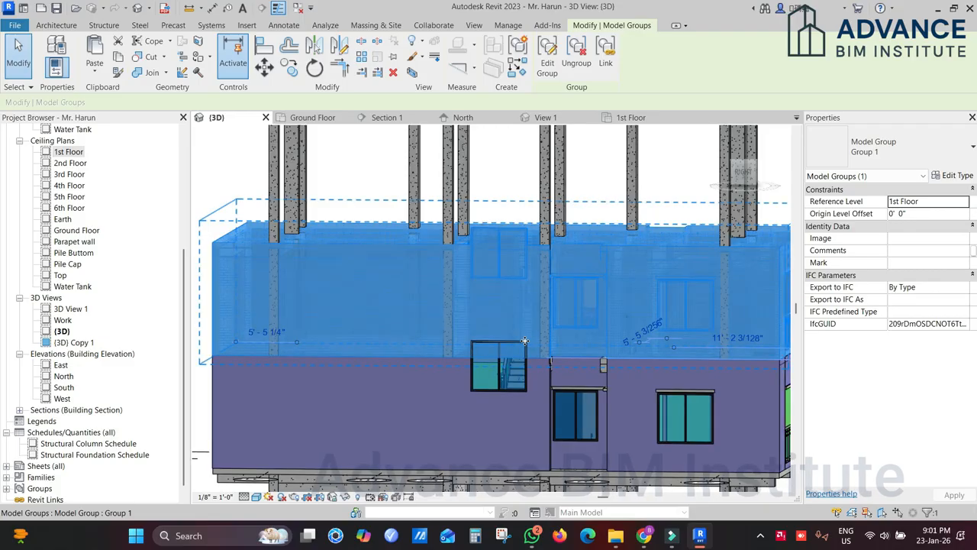
Step: Select the stairwell's shaft opening and check its extent around the stair windows
click(539, 211)
scroll(512, 324, up, 5)
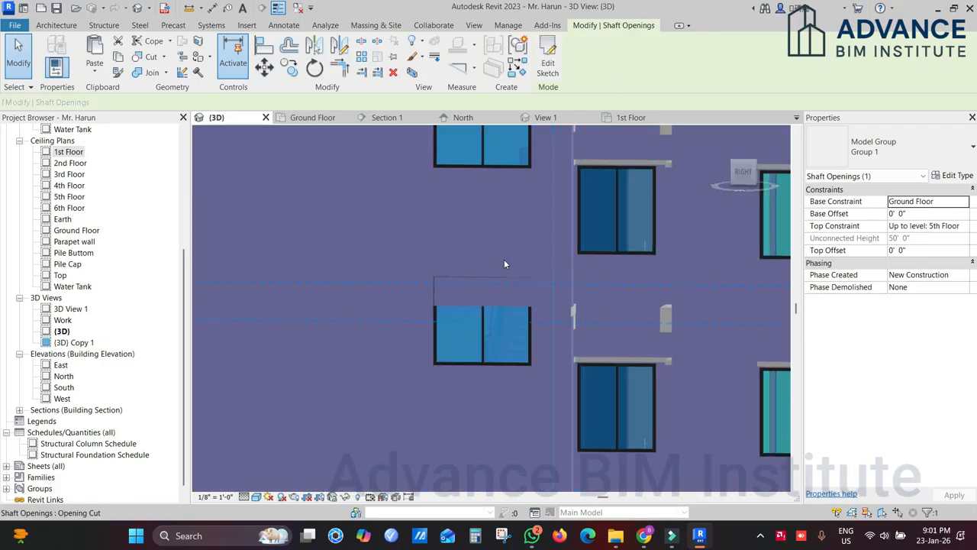
scroll(512, 324, down, 3)
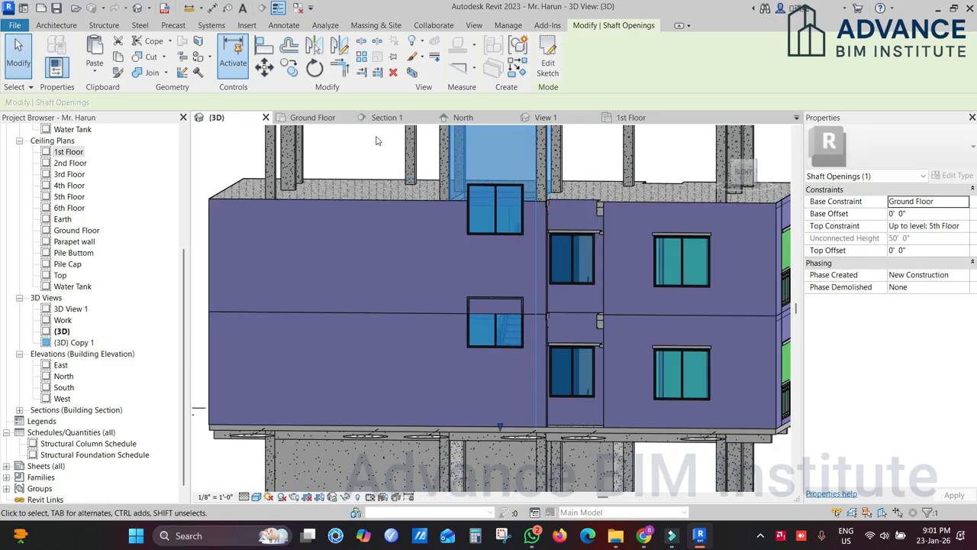
key(Escape)
Step: Examine the lower stair window against the 1st-floor wall and select the 1st-floor instance of Group 1 again
scroll(466, 229, down, 3)
scroll(501, 297, up, 6)
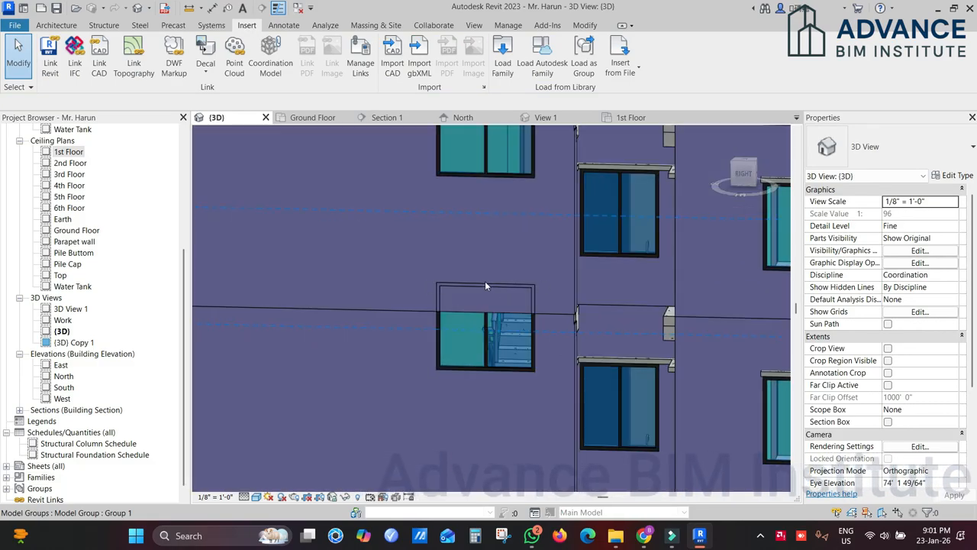
scroll(486, 286, down, 2)
middle_drag(502, 316, 513, 351)
scroll(495, 307, down, 2)
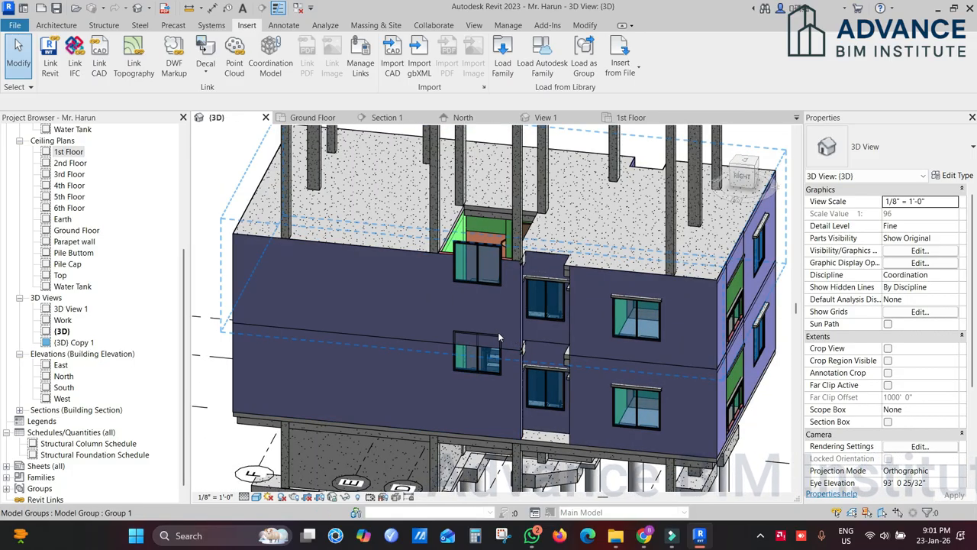
click(440, 298)
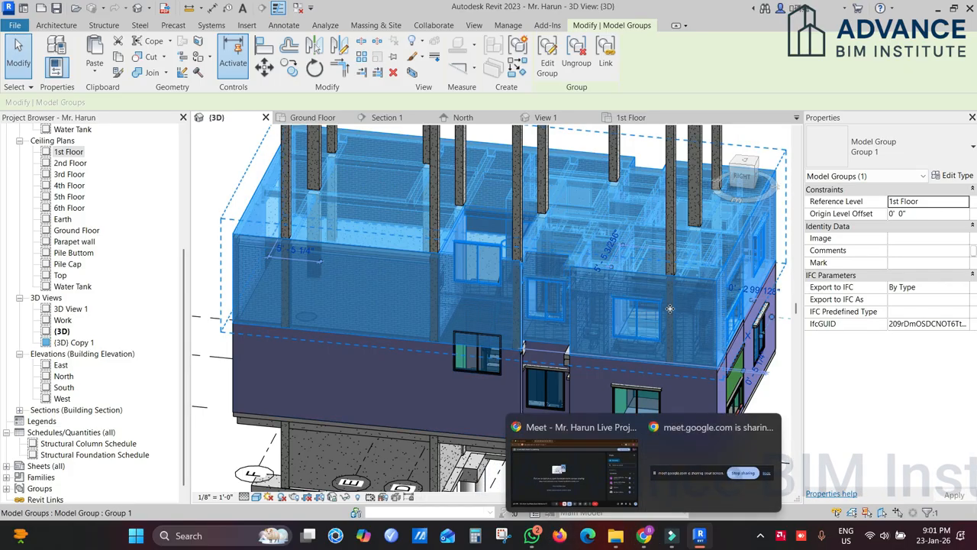
Step: Compare the Ground Floor plan with the 1st Floor ceiling plan while the 1st-floor instance of Group 1 is selected
click(323, 120)
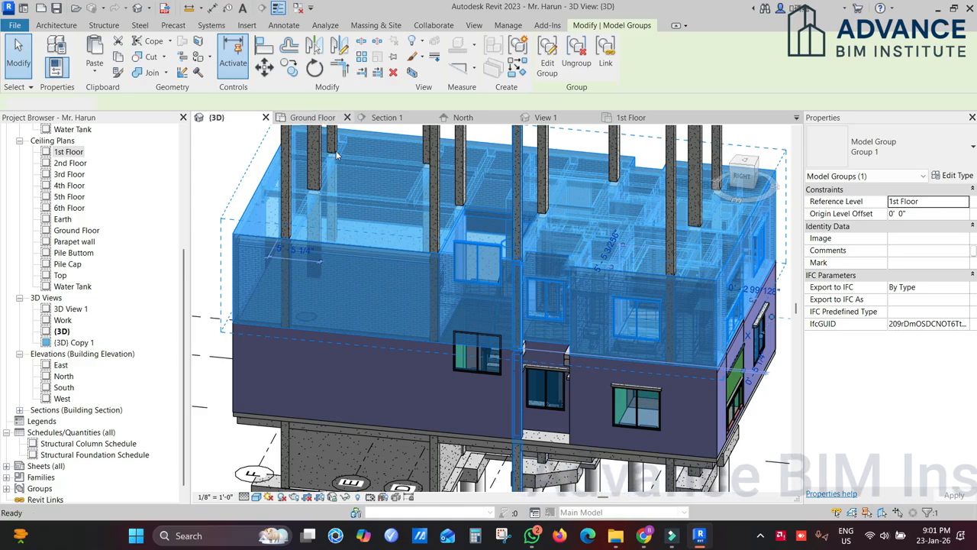
scroll(479, 316, down, 4)
scroll(479, 315, down, 5)
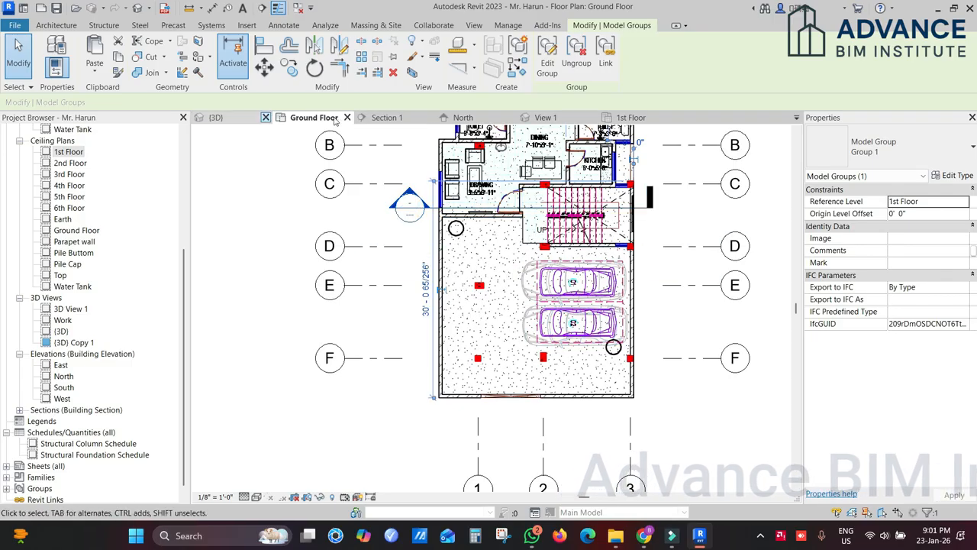
click(638, 117)
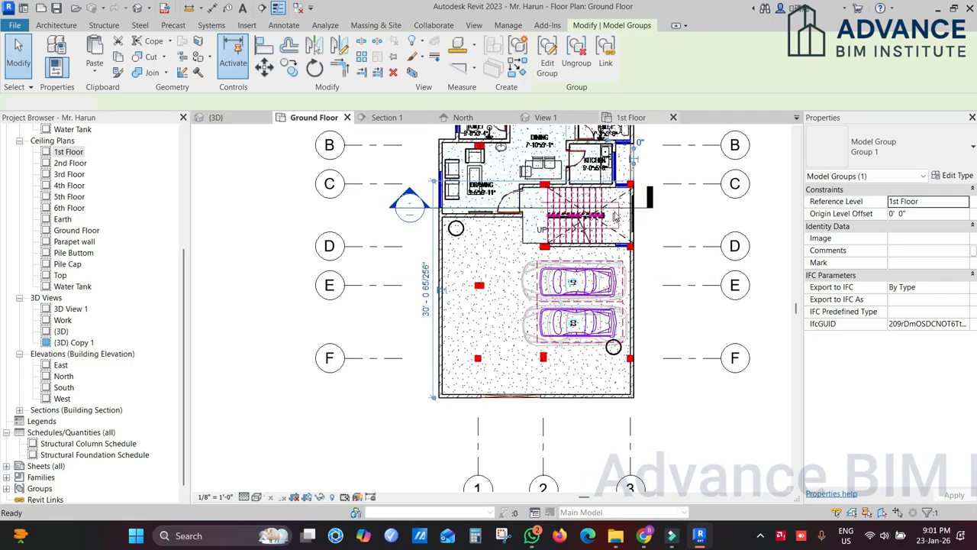
middle_drag(621, 309, 599, 290)
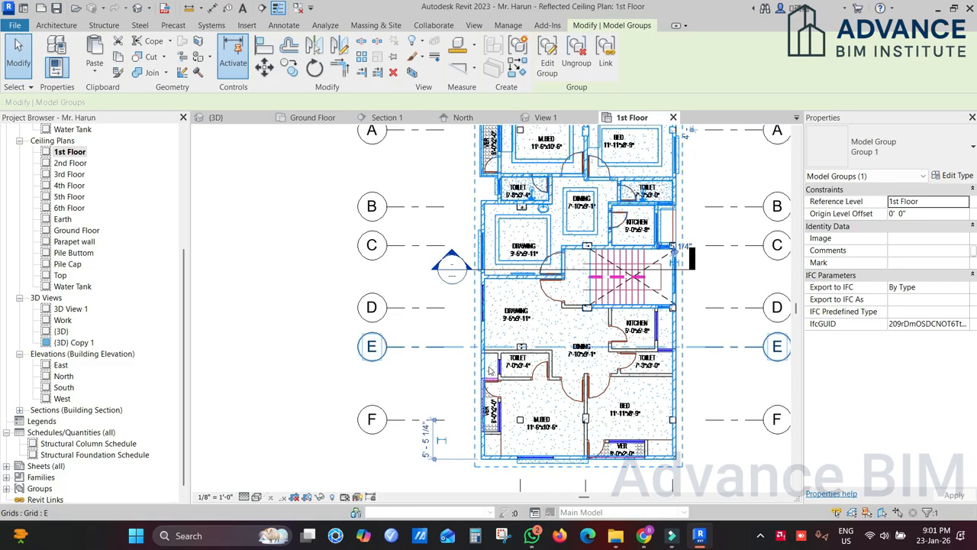
scroll(489, 369, up, 2)
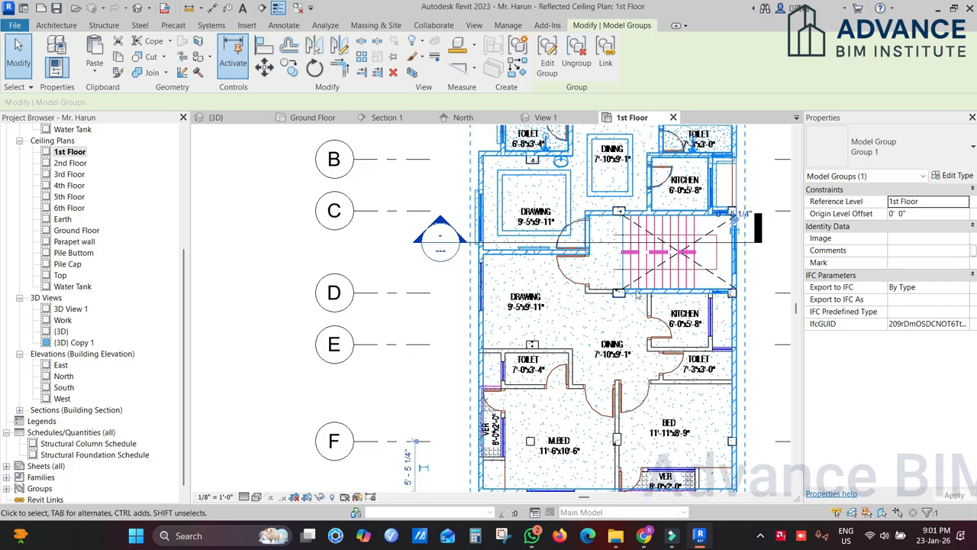
middle_drag(616, 225, 616, 318)
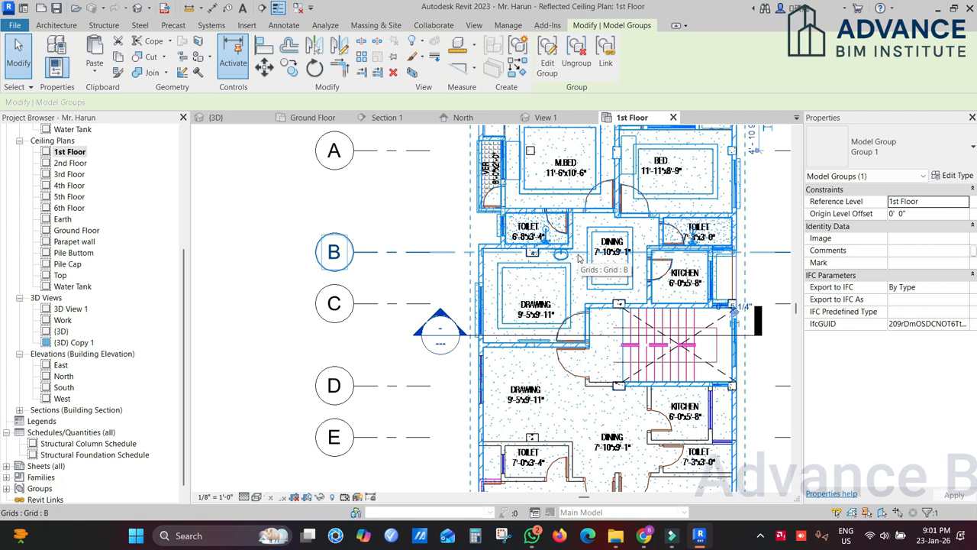
scroll(577, 258, down, 2)
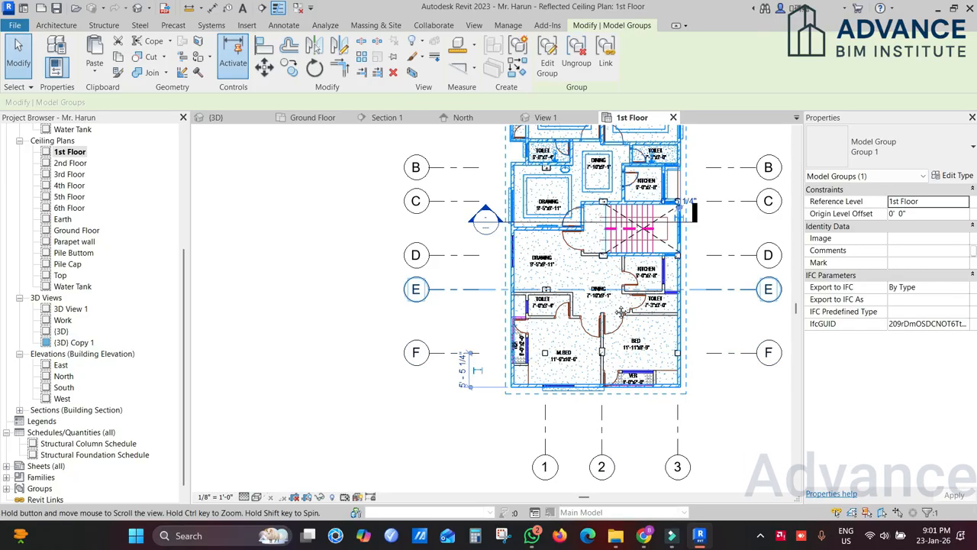
middle_drag(621, 311, 618, 332)
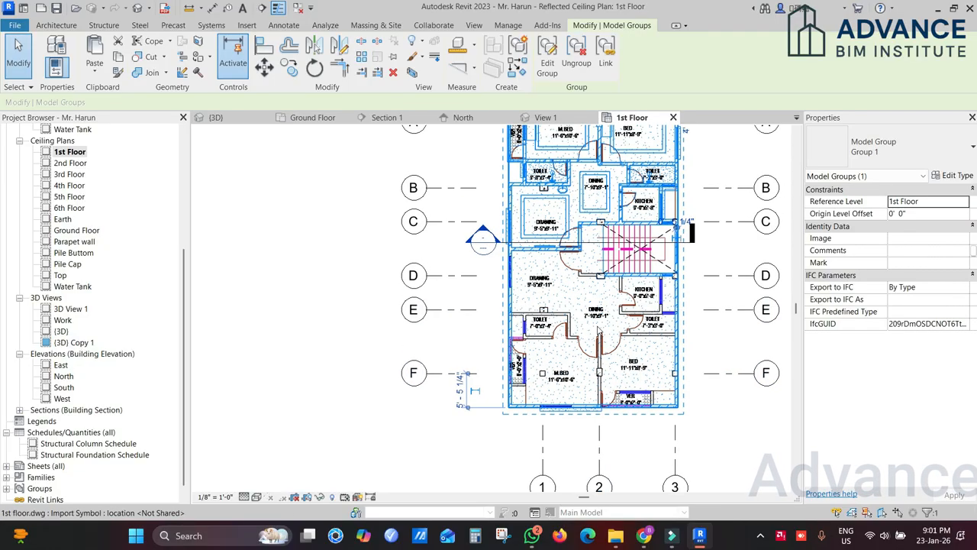
Step: Deselect the group and check the room layout of the 1st Floor ceiling plan between grids A and F
click(713, 349)
scroll(664, 324, up, 2)
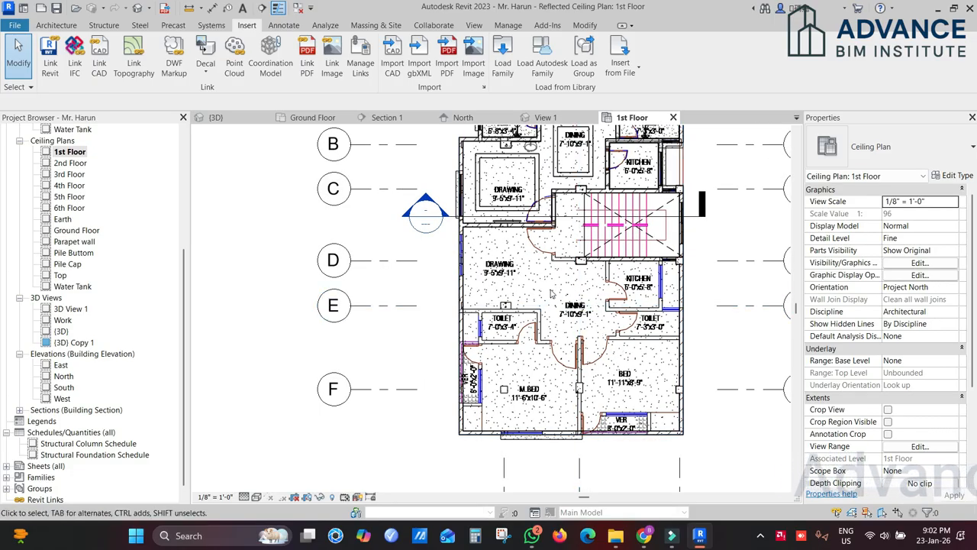
scroll(551, 292, down, 1)
middle_drag(602, 127, 585, 228)
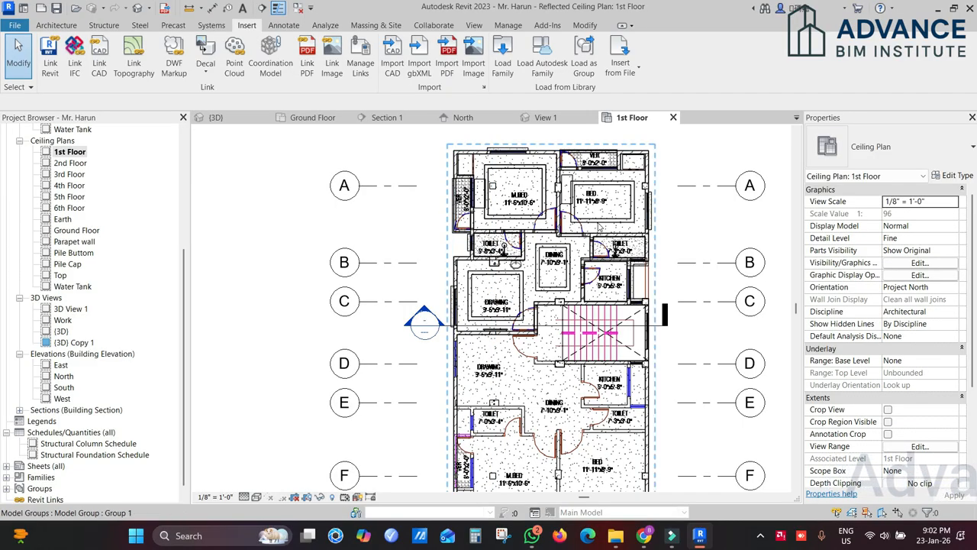
scroll(599, 225, down, 1)
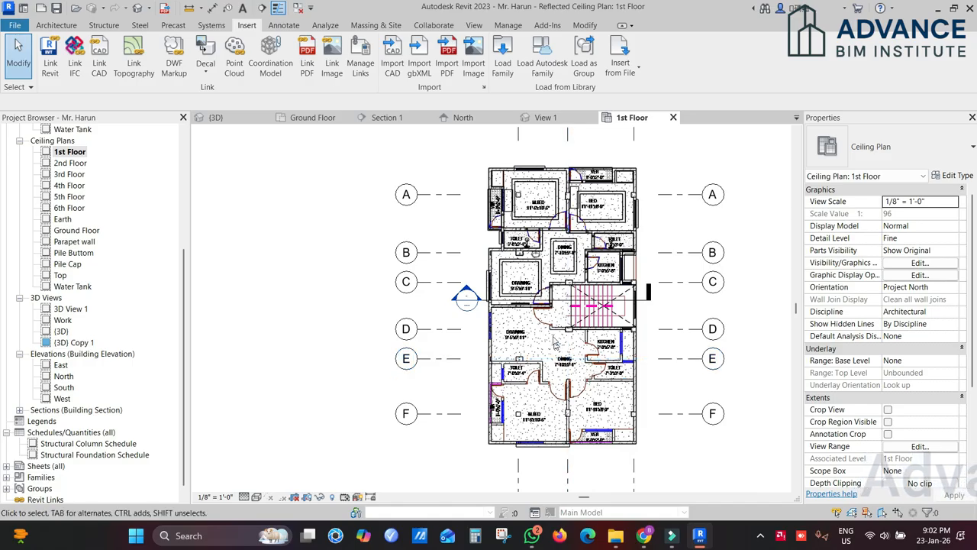
scroll(568, 349, up, 1)
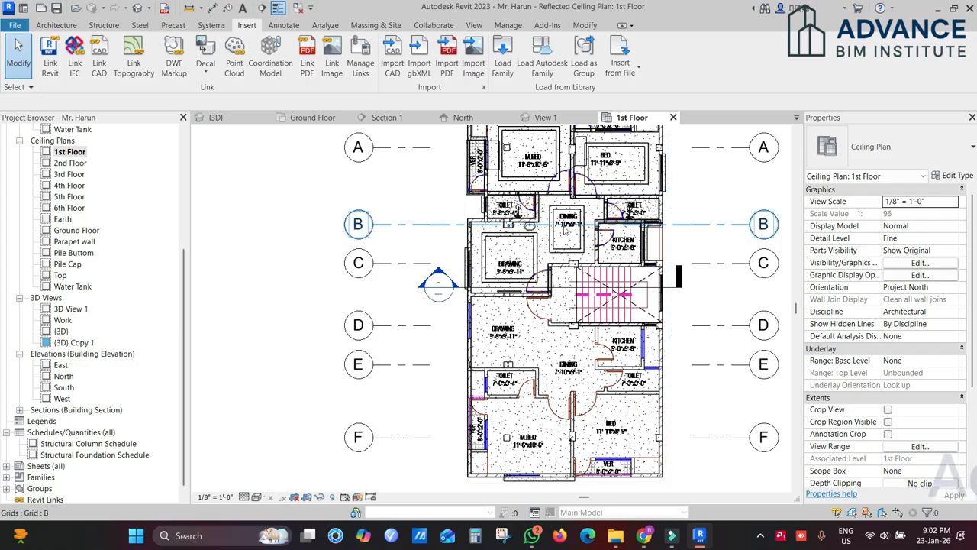
scroll(561, 229, up, 1)
scroll(564, 245, down, 1)
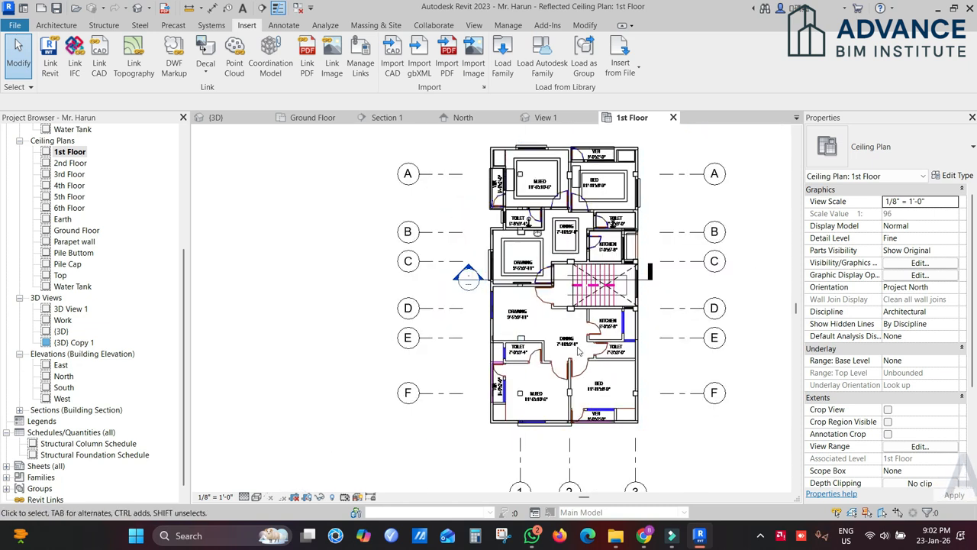
scroll(526, 190, down, 1)
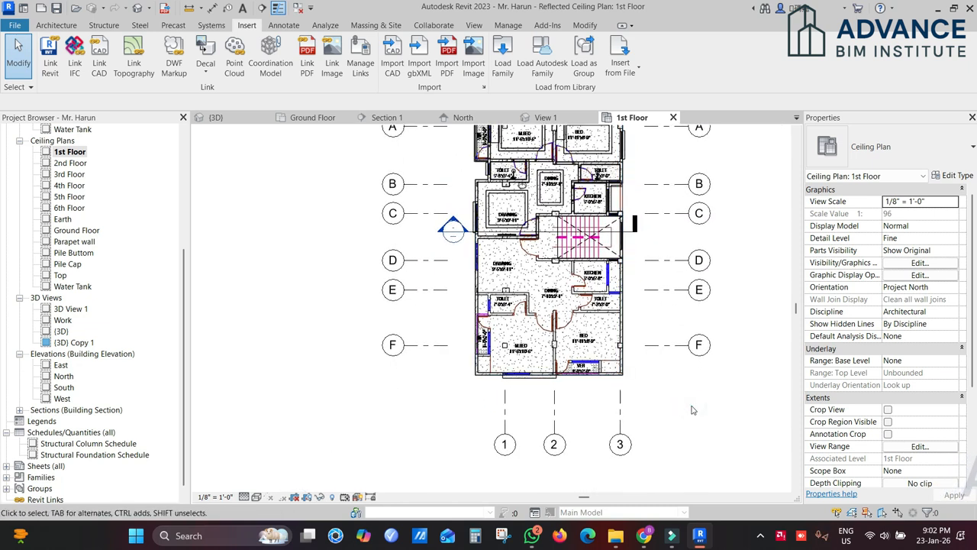